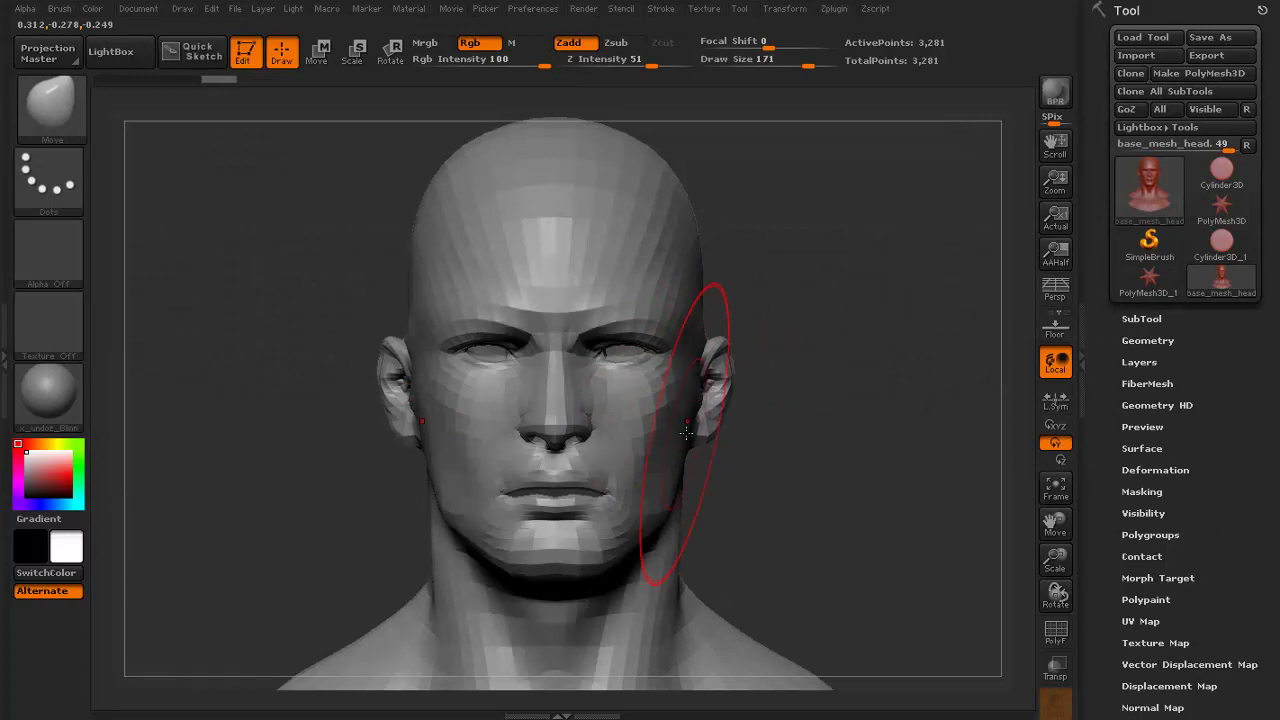
Reshape the sides of the head and the neck outline with a large Move brush
key(bracketright)
drag(745, 300, 713, 488)
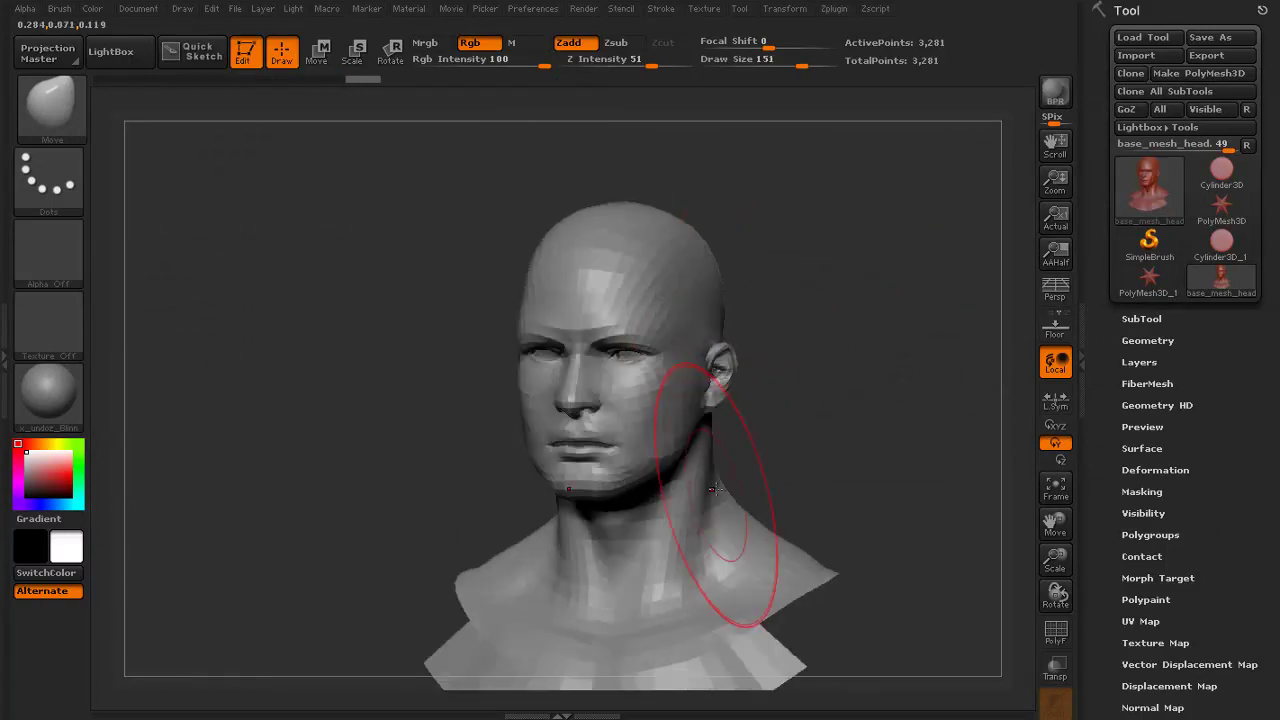
mouse_move(717, 309)
mouse_down()
mouse_move(701, 311)
mouse_move(712, 345)
mouse_move(652, 391)
mouse_up()
key(bracketleft)
key(bracketleft)
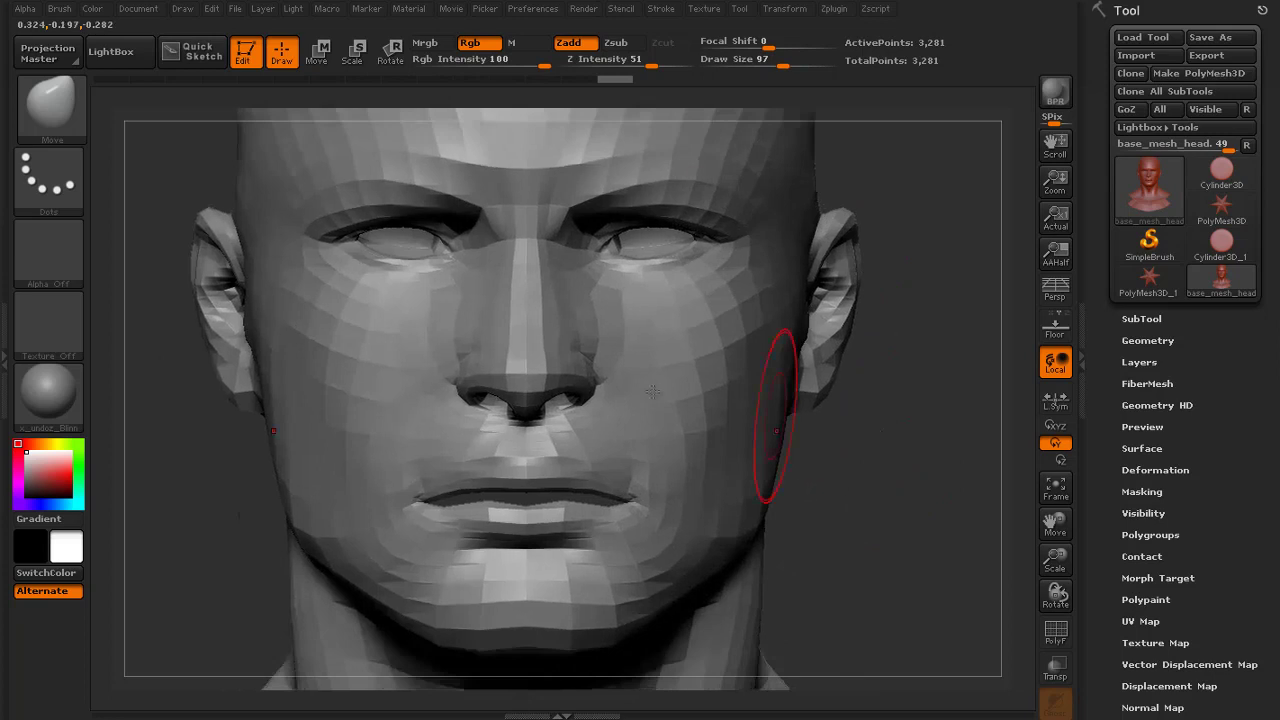
Adjust the cheeks and the sides of the jaw with a smaller Move brush
key(bracketleft)
key(bracketleft)
drag(804, 461, 651, 412)
key(s)
drag(850, 408, 745, 410)
drag(1013, 465, 592, 363)
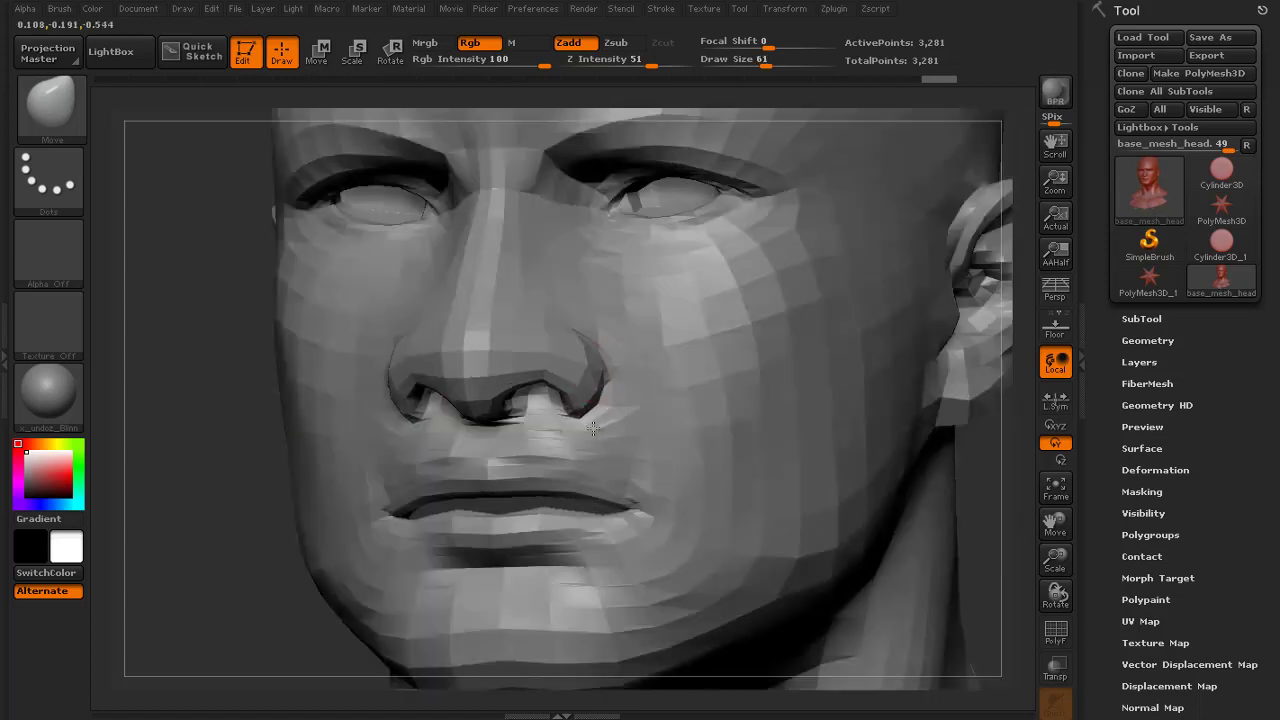
Widen the nose wings and smooth the area beside the mouth with the Move brush
drag(200, 480, 600, 510)
shift+drag(600, 510, 735, 528)
drag(558, 585, 559, 593)
drag(718, 510, 822, 504)
key(s)
mouse_move(532, 531)
mouse_down()
mouse_move(549, 531)
mouse_move(536, 536)
mouse_up()
mouse_move(690, 540)
alt+mouse_down()
mouse_move(700, 475)
mouse_move(743, 436)
alt+mouse_up()
Refine the nose base and the mouth area with small Move strokes from several angles
key(s)
mouse_move(430, 444)
mouse_down()
mouse_move(444, 444)
mouse_move(452, 407)
mouse_up()
mouse_move(810, 495)
mouse_down()
mouse_move(646, 463)
mouse_move(763, 357)
mouse_up()
key(s)
drag(496, 485, 508, 485)
mouse_move(440, 525)
mouse_down()
mouse_move(571, 523)
mouse_move(537, 520)
mouse_move(645, 466)
mouse_move(817, 603)
mouse_move(775, 638)
mouse_up()
key(s)
key(s)
drag(589, 543, 594, 543)
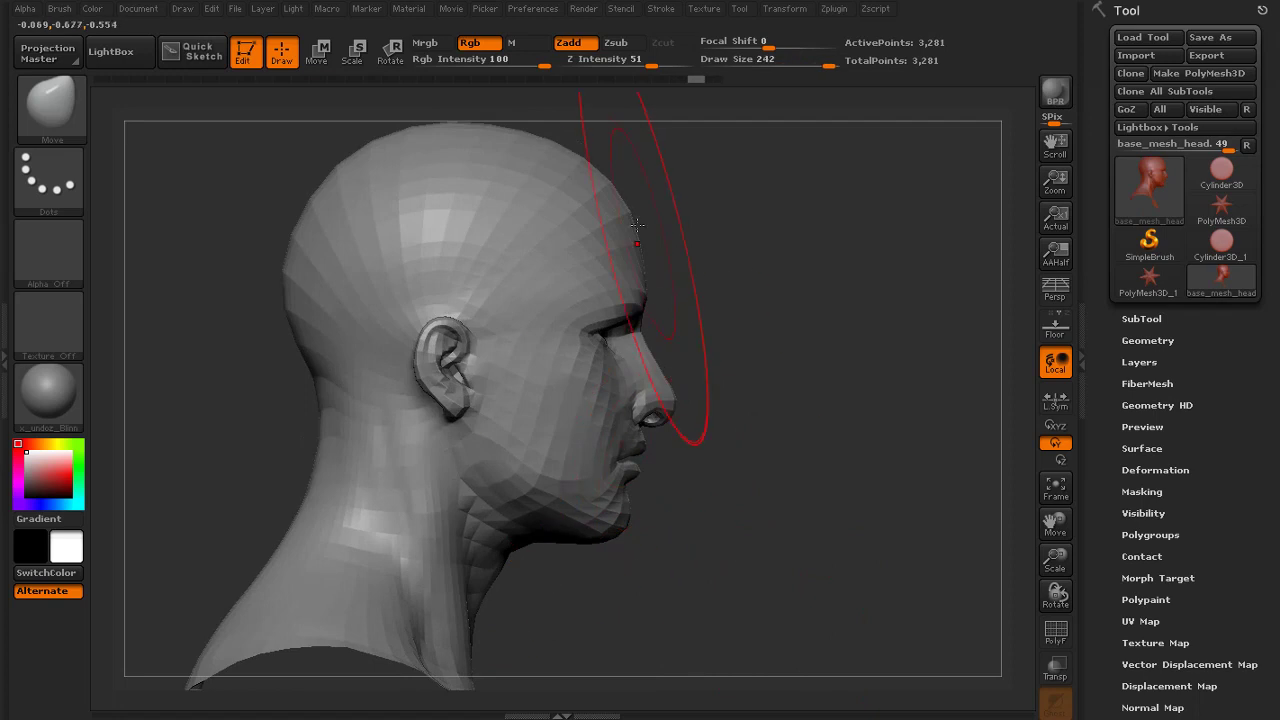
Reshape the forehead and face profile, starting with the Move brush at a Draw Size of 242
key(s)
mouse_move(820, 281)
mouse_down()
mouse_move(576, 246)
mouse_move(630, 263)
mouse_up()
key(s)
key(s)
key(s)
mouse_move(775, 284)
mouse_down()
mouse_move(791, 286)
mouse_move(776, 288)
mouse_up()
drag(701, 392, 692, 393)
mouse_move(808, 452)
mouse_down()
mouse_move(732, 450)
mouse_move(766, 463)
mouse_move(835, 451)
mouse_move(714, 366)
mouse_up()
key(s)
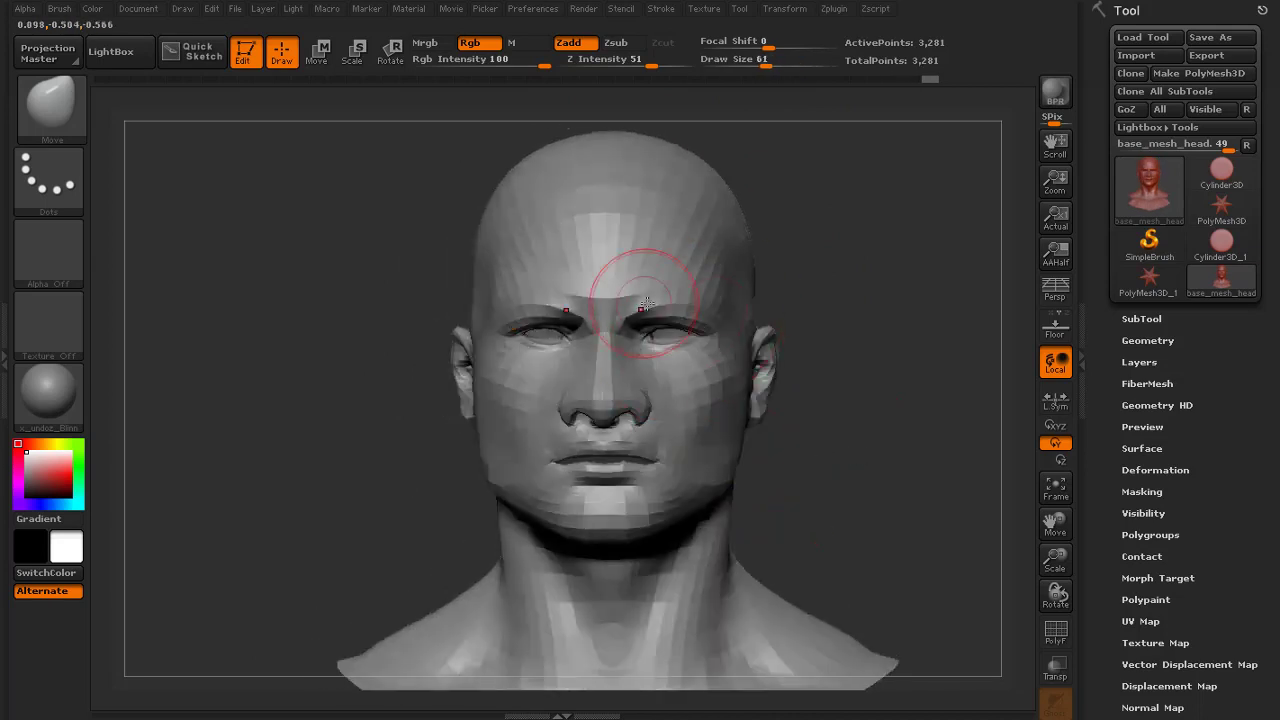
Turn on perspective display and adjust the head and jaw outline with the Move brush
mouse_move(626, 343)
mouse_down()
mouse_move(894, 380)
mouse_move(820, 389)
mouse_move(814, 410)
mouse_move(948, 397)
mouse_move(806, 368)
mouse_move(762, 388)
mouse_up()
key(p)
key(s)
drag(648, 378, 708, 378)
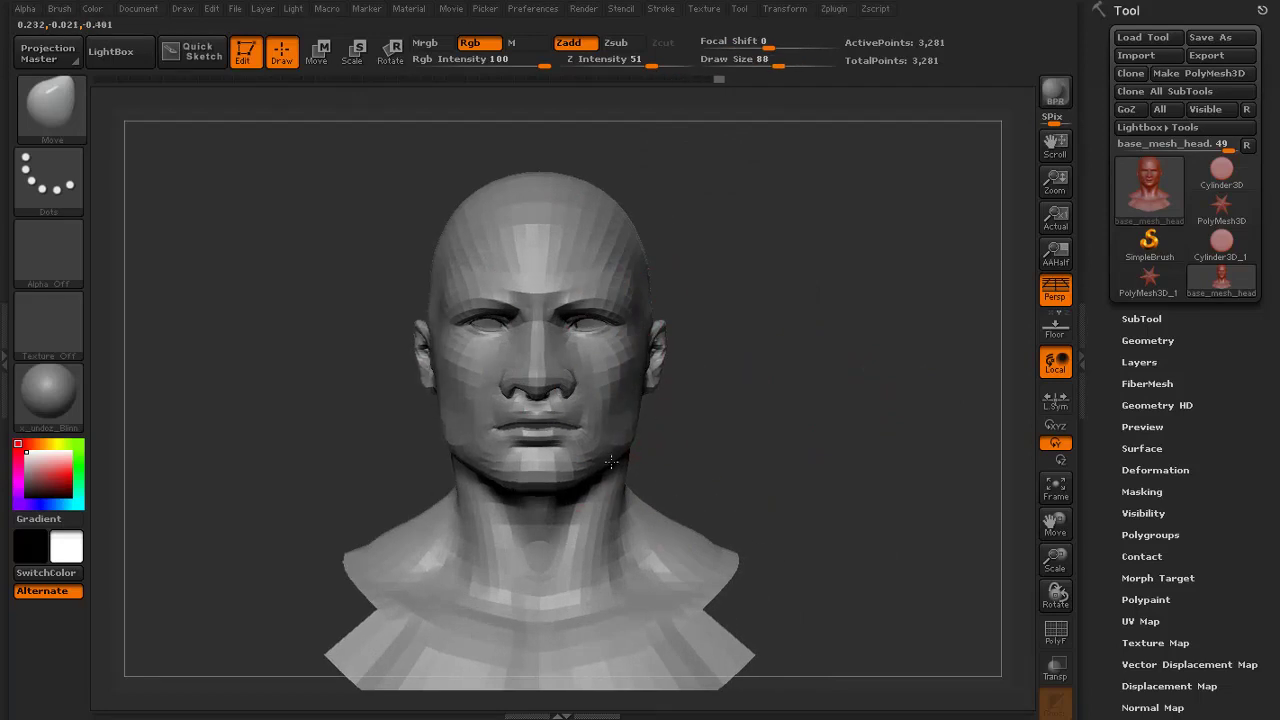
key(bracketright)
key(bracketright)
mouse_move(748, 366)
mouse_down()
mouse_move(711, 323)
mouse_move(807, 327)
mouse_move(758, 338)
mouse_up()
mouse_move(740, 409)
mouse_down()
mouse_move(706, 437)
mouse_move(794, 426)
mouse_move(859, 394)
mouse_up()
Adjust the chin's profile with the Move brush at a Draw Size of 72
key(bracketleft)
key(bracketleft)
key(bracketleft)
key(s)
drag(671, 465, 677, 465)
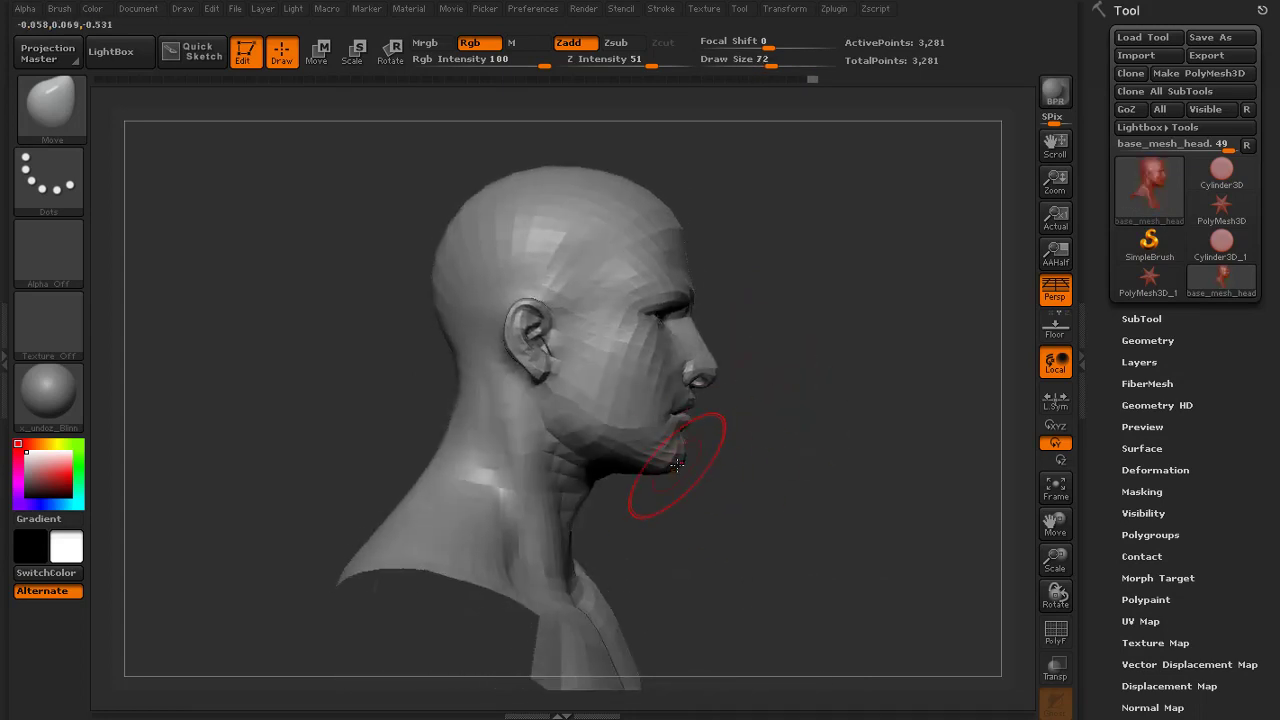
drag(730, 500, 763, 435)
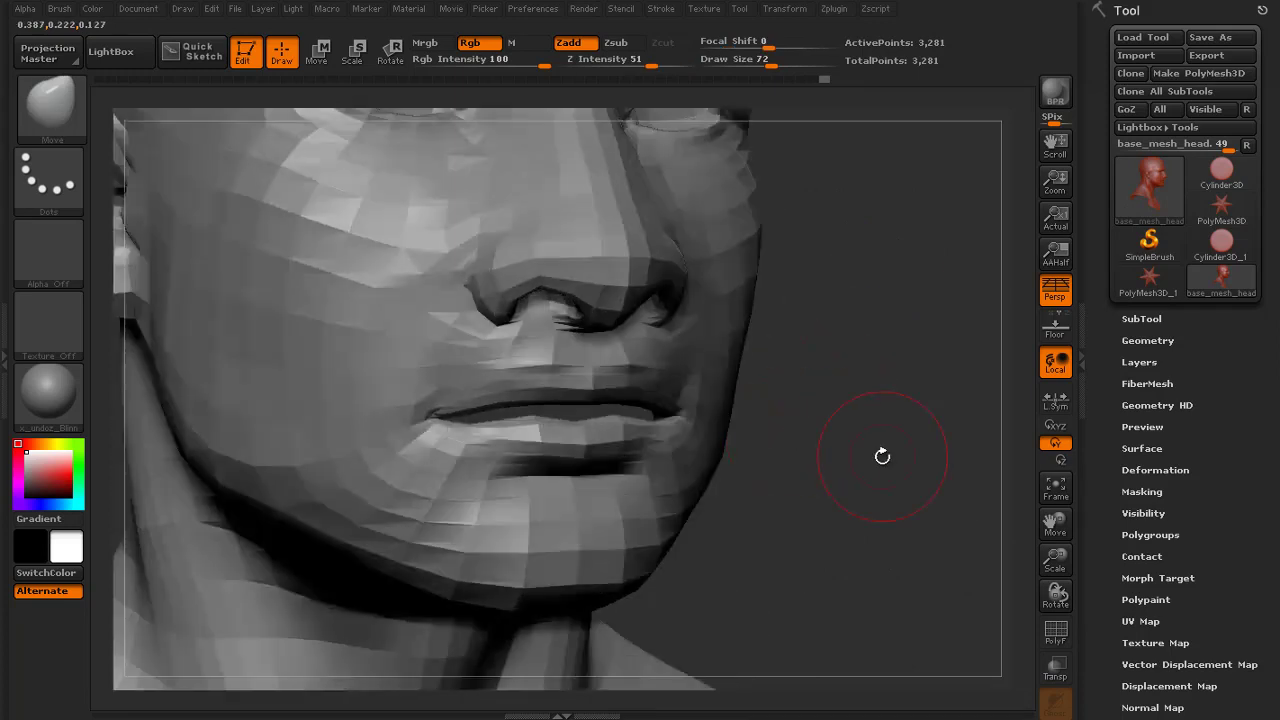
Reshape the chin, jawline and mouth corners with the Move brush, enlarging its Draw Size to 88
drag(882, 456, 578, 516)
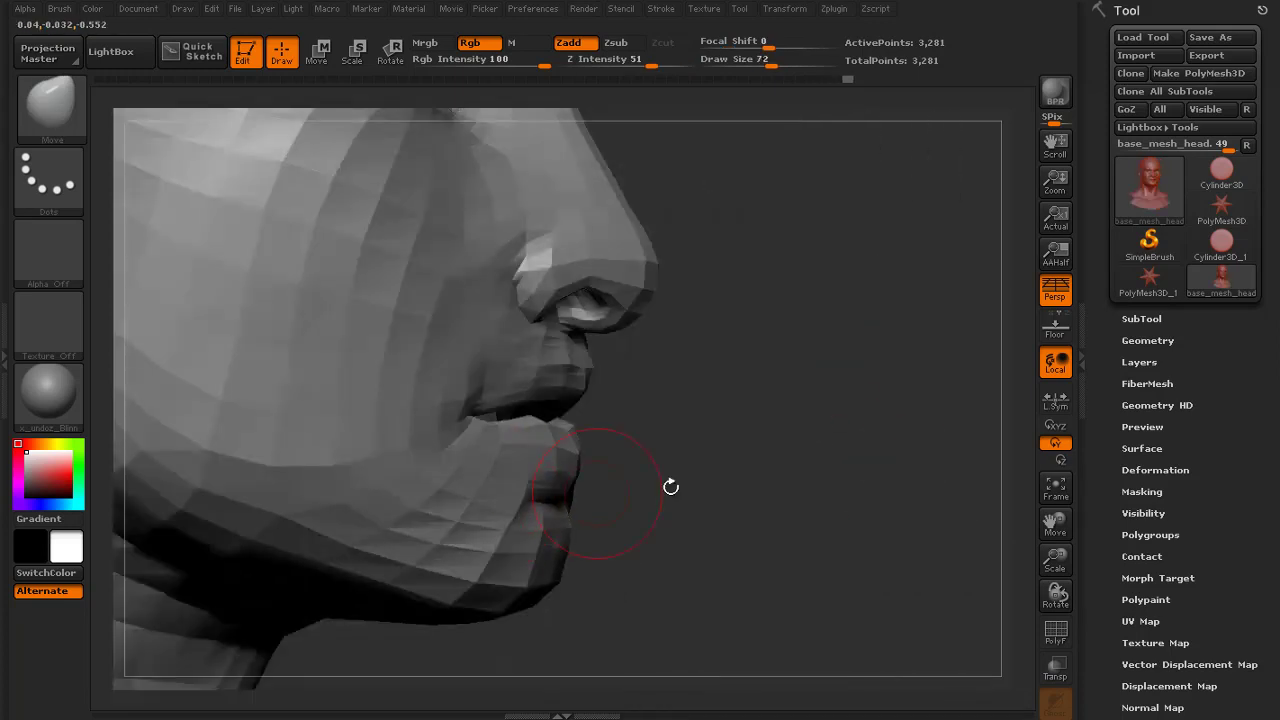
mouse_move(671, 487)
mouse_down()
mouse_move(517, 464)
mouse_move(502, 560)
mouse_up()
key(s)
mouse_move(502, 565)
mouse_down()
mouse_move(614, 486)
mouse_move(723, 466)
mouse_move(662, 468)
mouse_up()
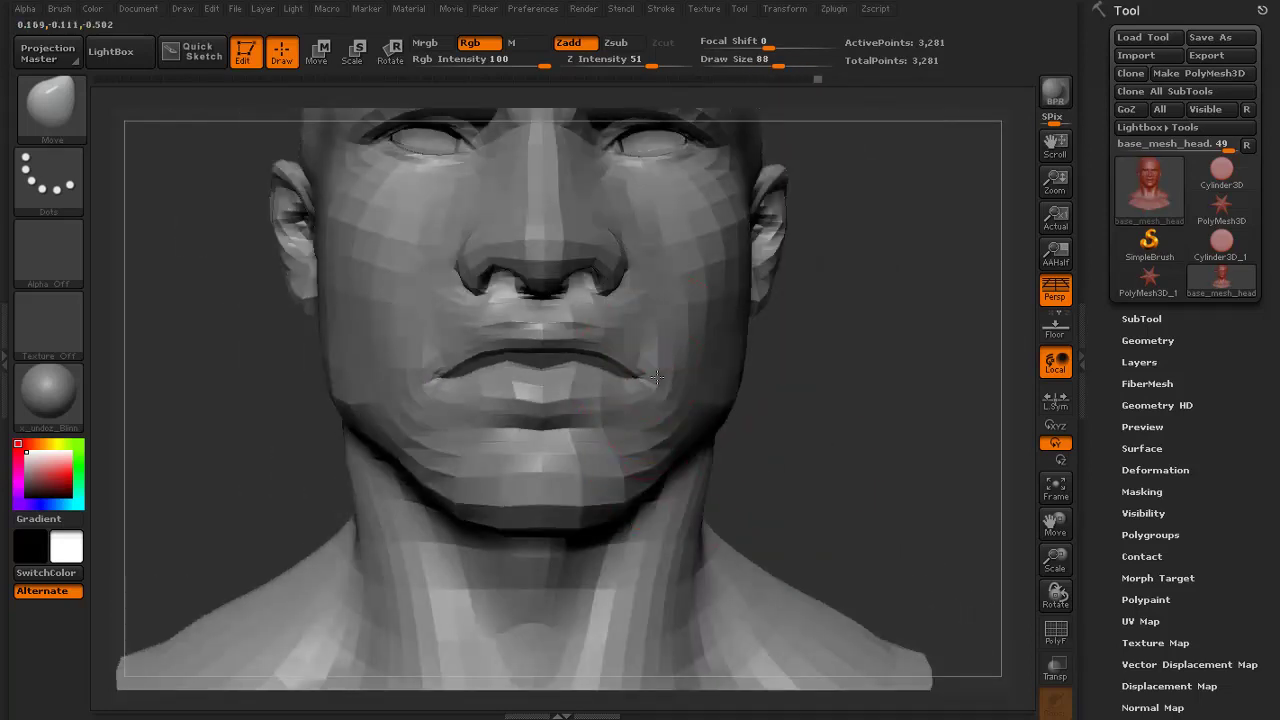
drag(657, 377, 652, 371)
drag(775, 400, 866, 420)
mouse_move(774, 394)
mouse_down()
mouse_move(797, 477)
mouse_move(780, 458)
mouse_up()
Shape the lips in profile with the Move brush at Draw Size 61 and reduce it to 45
key(s)
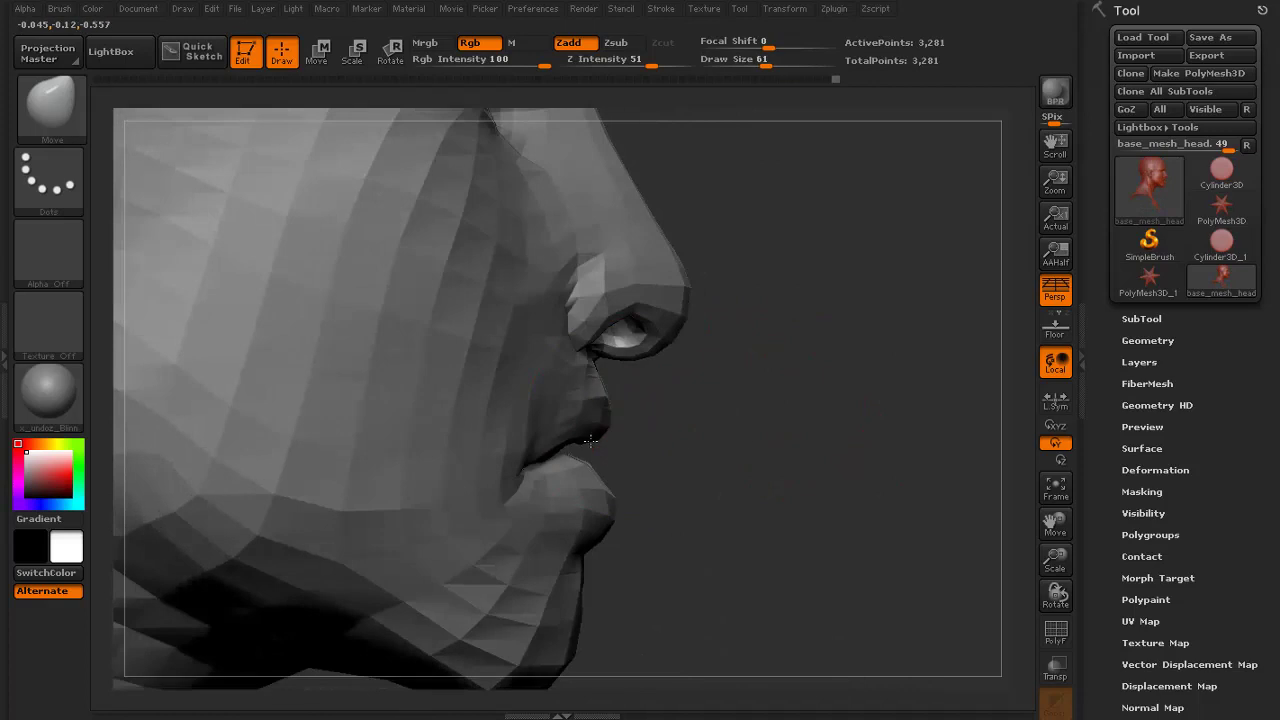
drag(574, 450, 696, 414)
drag(913, 465, 722, 411)
key(s)
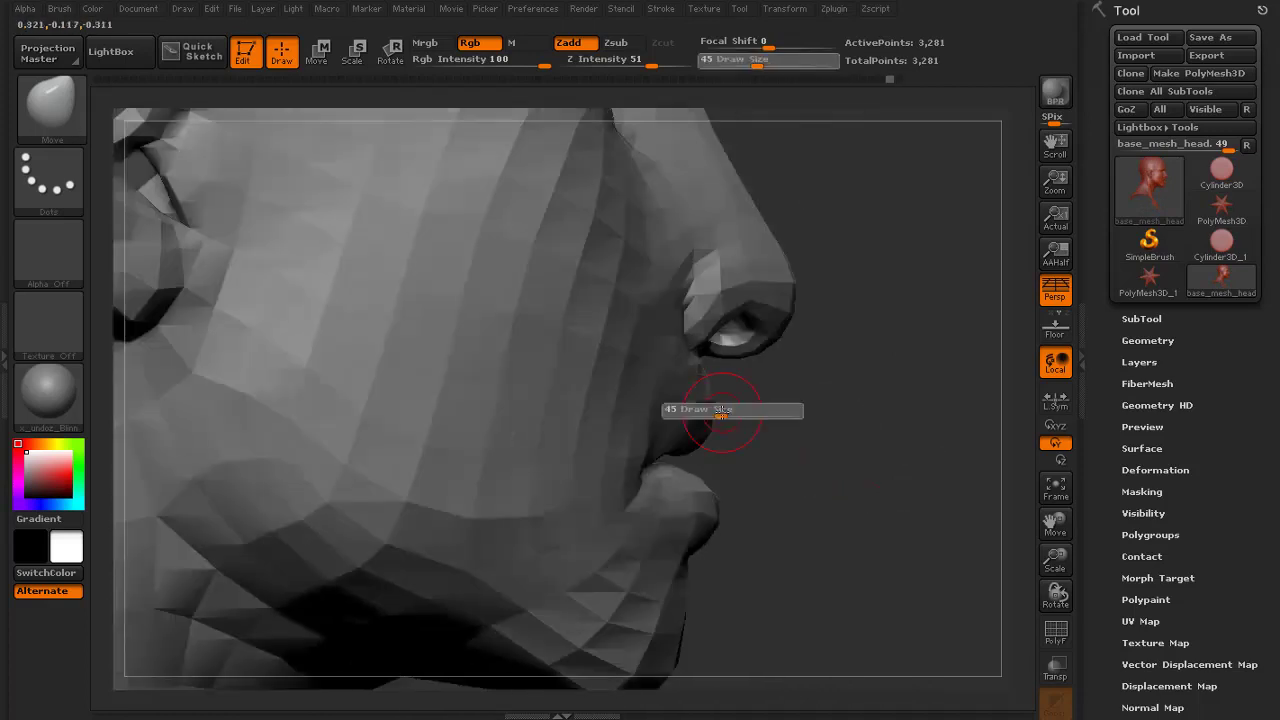
Make the lips fuller and refine the line between them with the Move brush at about Draw Size 35
mouse_move(820, 441)
mouse_down()
mouse_move(662, 433)
mouse_move(692, 424)
mouse_up()
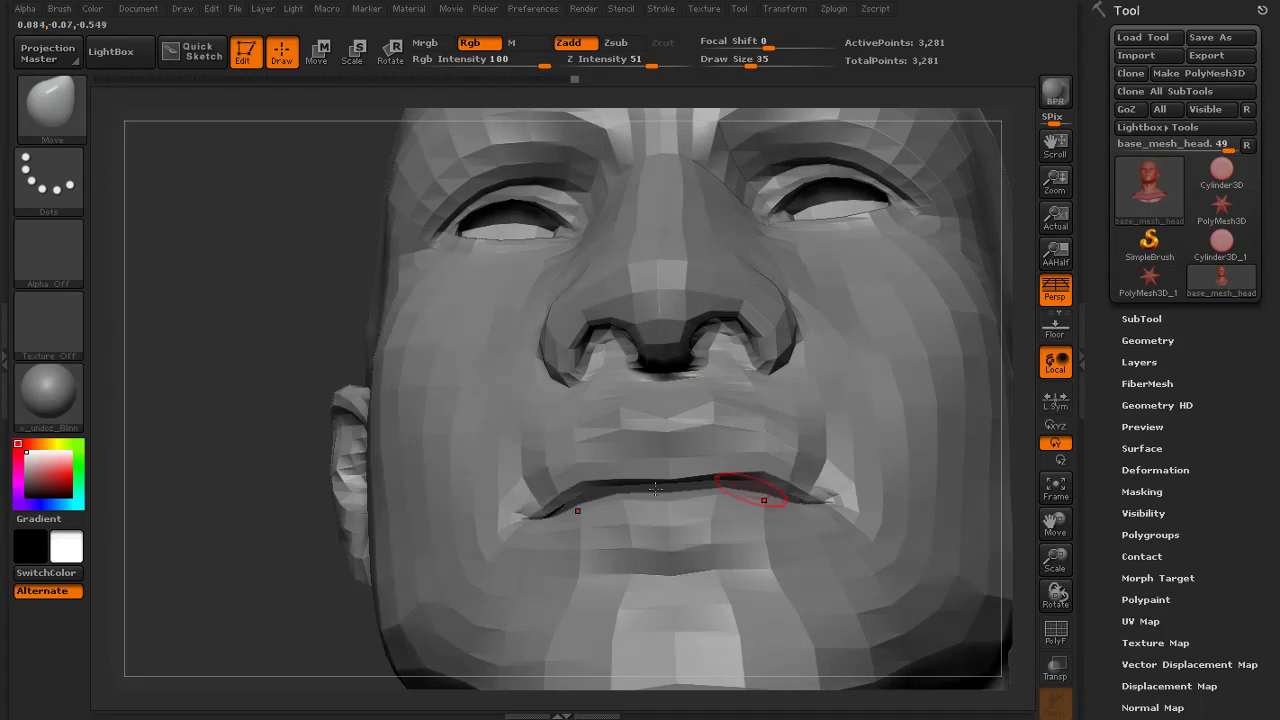
mouse_move(655, 489)
mouse_down()
mouse_move(771, 474)
mouse_move(866, 377)
mouse_move(640, 385)
mouse_move(840, 420)
mouse_move(780, 396)
mouse_up()
key(s)
key(s)
mouse_move(863, 400)
alt+mouse_down()
mouse_move(834, 377)
mouse_move(791, 400)
mouse_move(772, 436)
mouse_move(636, 387)
alt+mouse_up()
key(s)
click(609, 427)
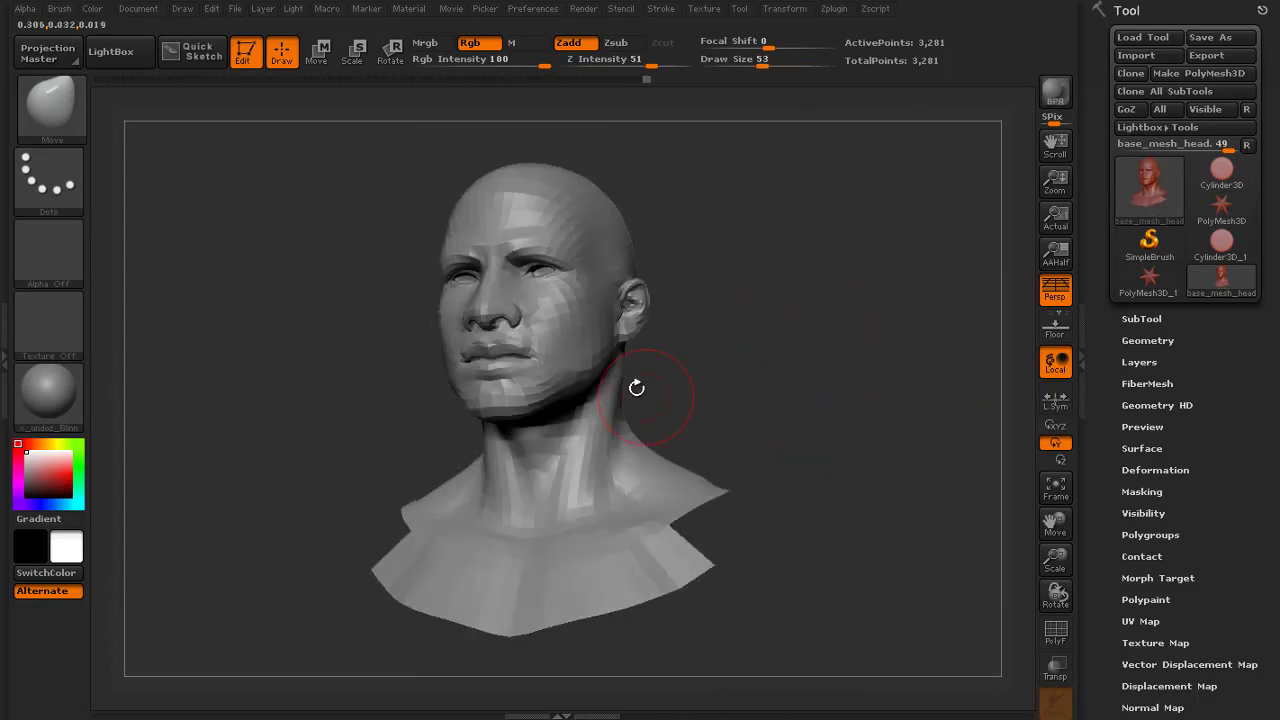
Reshape the underside of the jaw where it meets the neck, using the Move brush at about Draw Size 95
mouse_move(736, 372)
mouse_down()
mouse_move(728, 363)
mouse_move(748, 344)
mouse_up()
alt+drag(748, 344, 745, 410)
key(s)
click(420, 491)
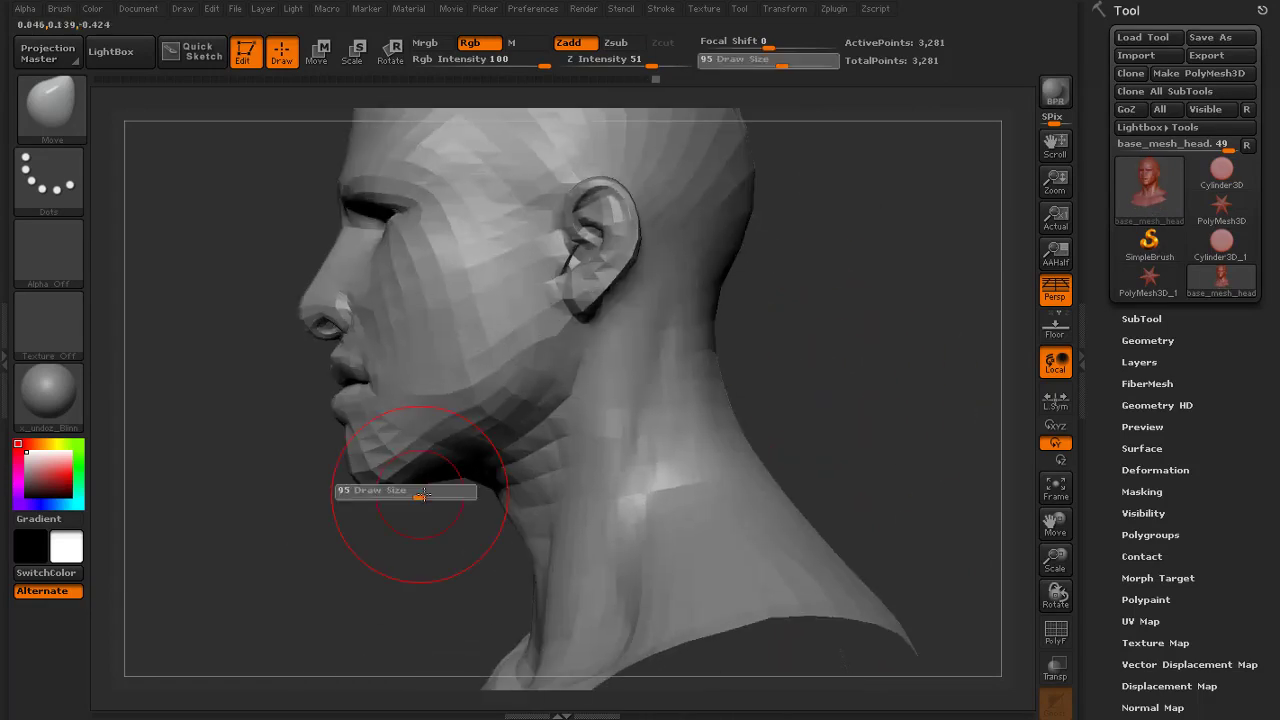
drag(469, 483, 467, 466)
mouse_move(345, 520)
alt+mouse_down()
mouse_move(338, 480)
mouse_move(515, 486)
alt+mouse_up()
key(s)
click(490, 486)
drag(470, 482, 469, 470)
mouse_move(778, 408)
mouse_down()
mouse_move(691, 411)
mouse_move(700, 416)
mouse_up()
Save the head tool as head_x0x in the tut_project folder
click(1220, 37)
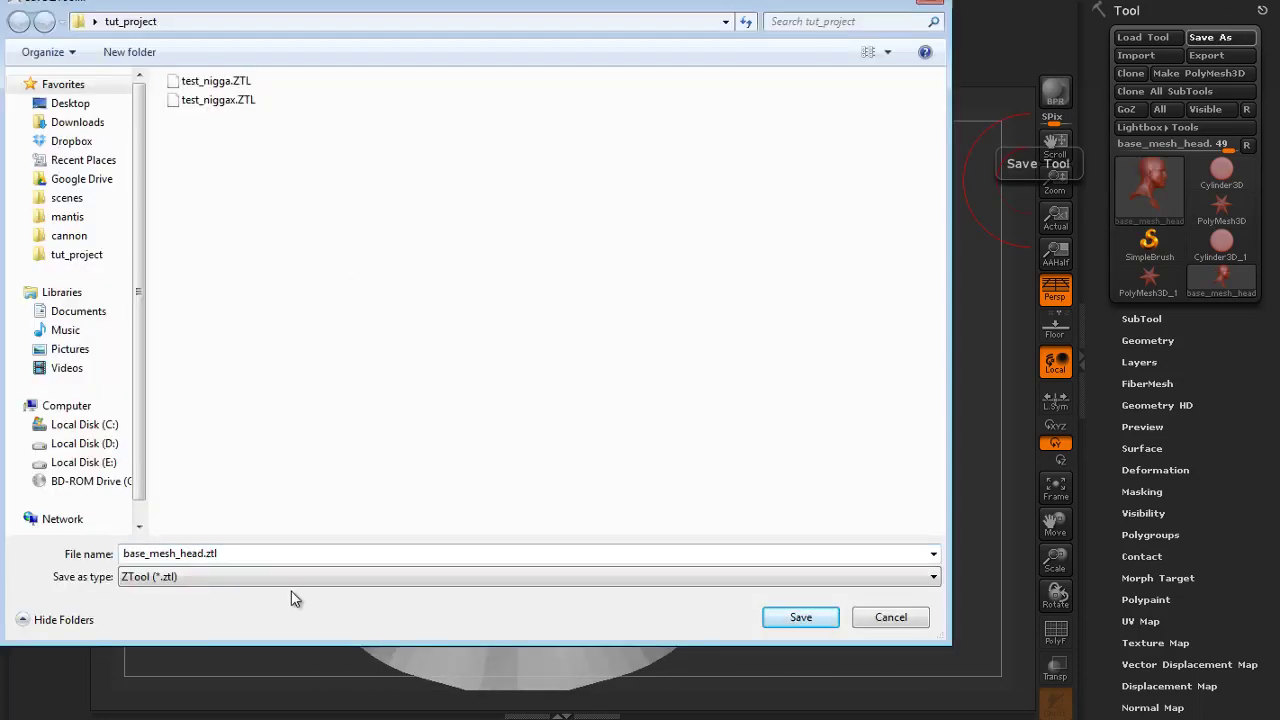
text(head_)
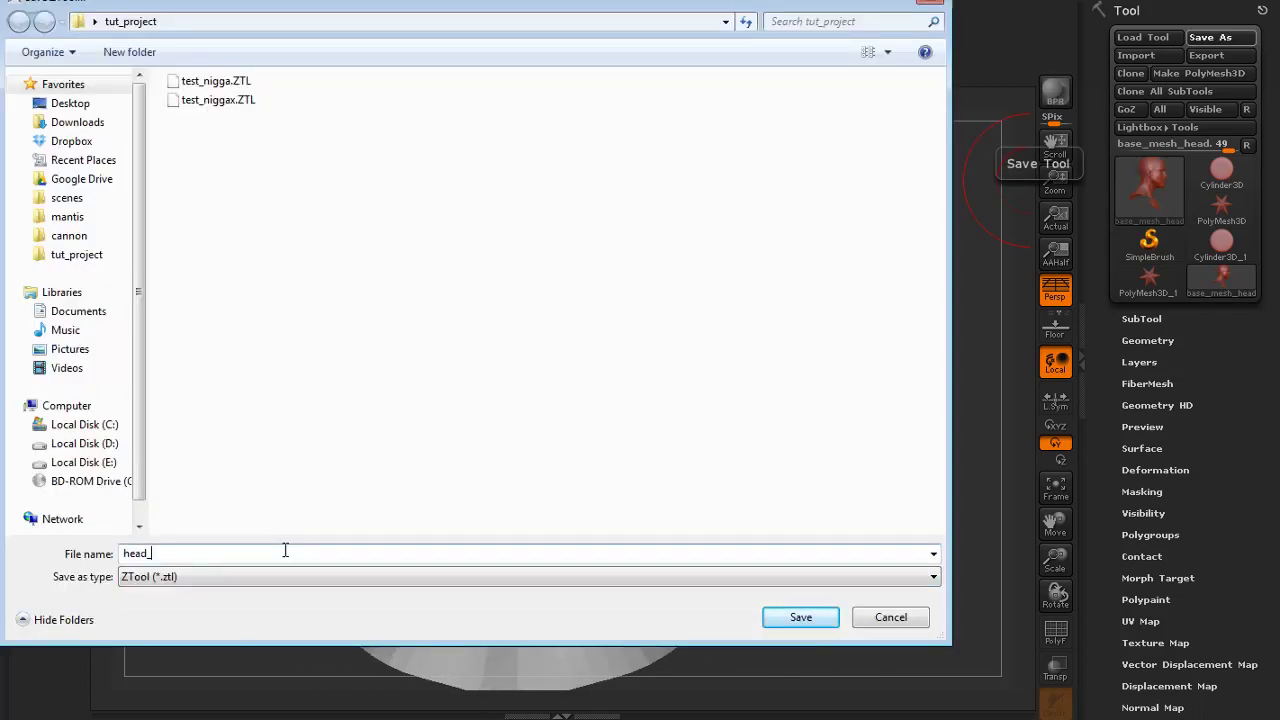
text(x01)
key(Return)
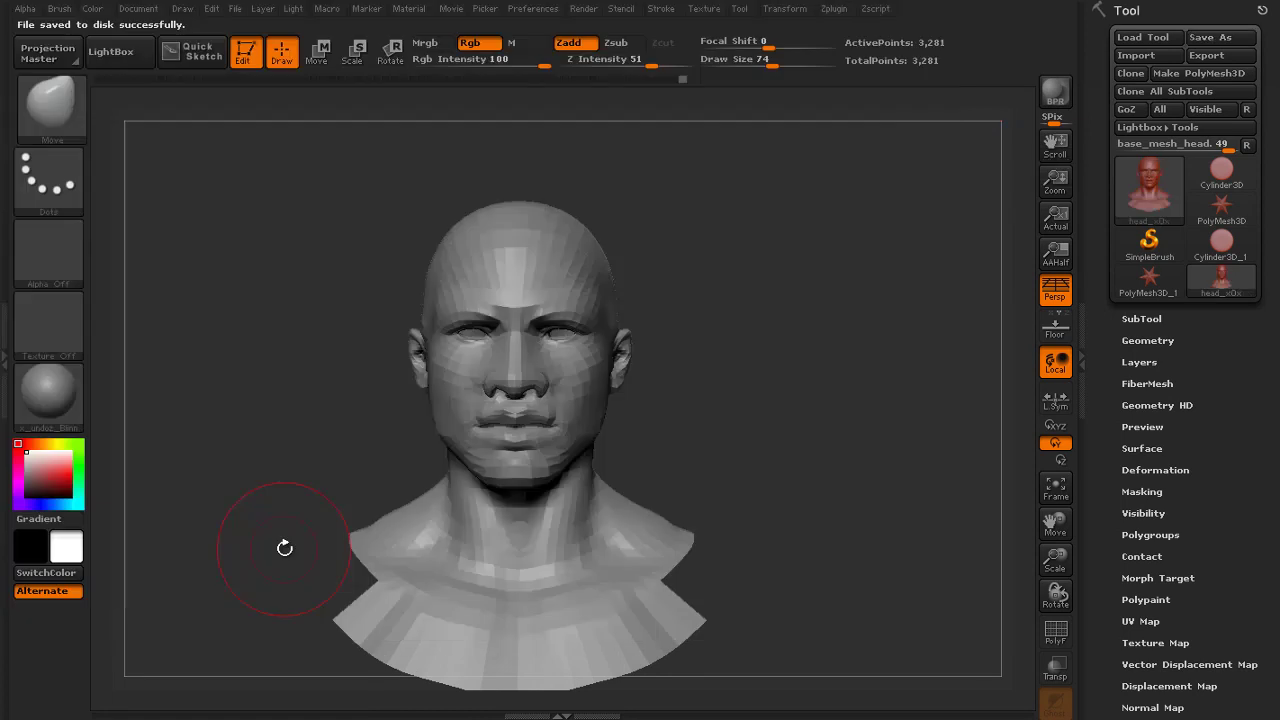
Adjust the ear's shape from the side with the Move brush at about Draw Size 63
alt+drag(781, 364, 830, 380)
mouse_move(840, 370)
mouse_down()
mouse_move(753, 364)
mouse_move(837, 369)
mouse_up()
drag(657, 354, 630, 374)
key(bracketright)
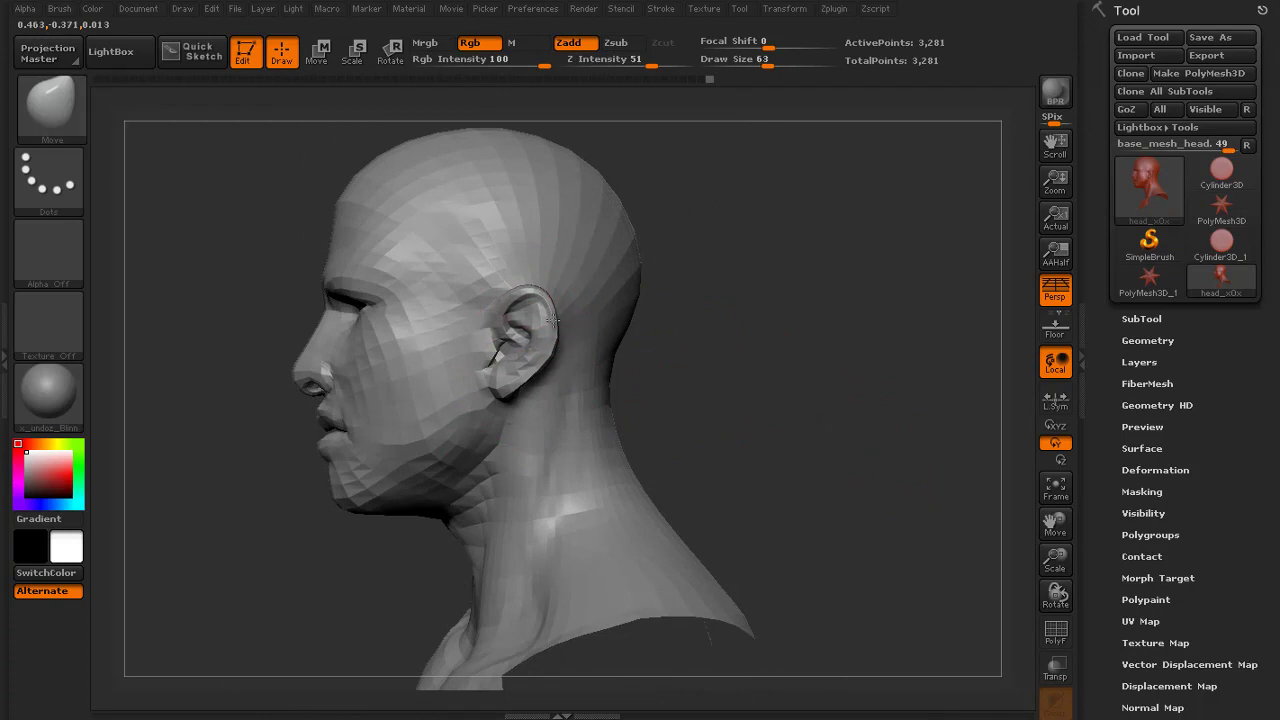
drag(530, 389, 532, 386)
mouse_move(700, 378)
mouse_down()
mouse_move(786, 380)
mouse_move(674, 337)
mouse_move(700, 410)
mouse_up()
Reposition the ears and smooth the area behind them where they join the skull
key(bracketright)
drag(526, 335, 521, 336)
drag(710, 358, 588, 354)
key(bracketleft)
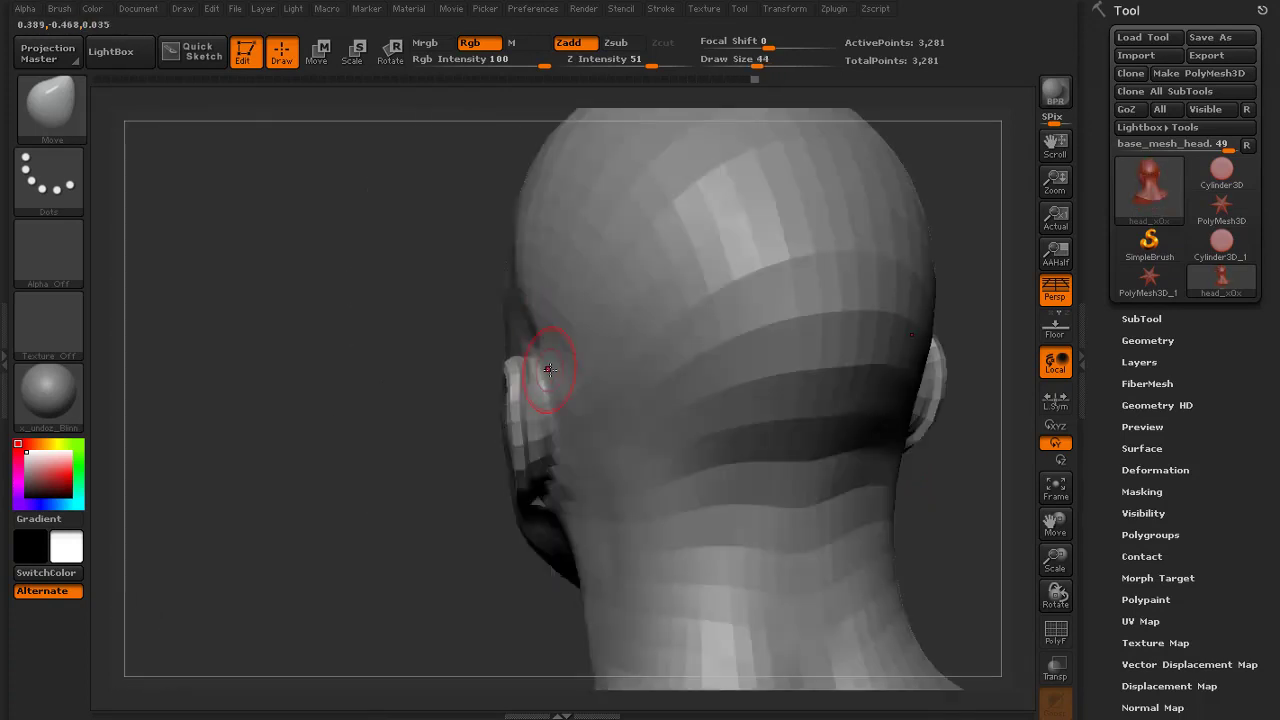
shift+drag(573, 427, 566, 440)
drag(430, 395, 460, 403)
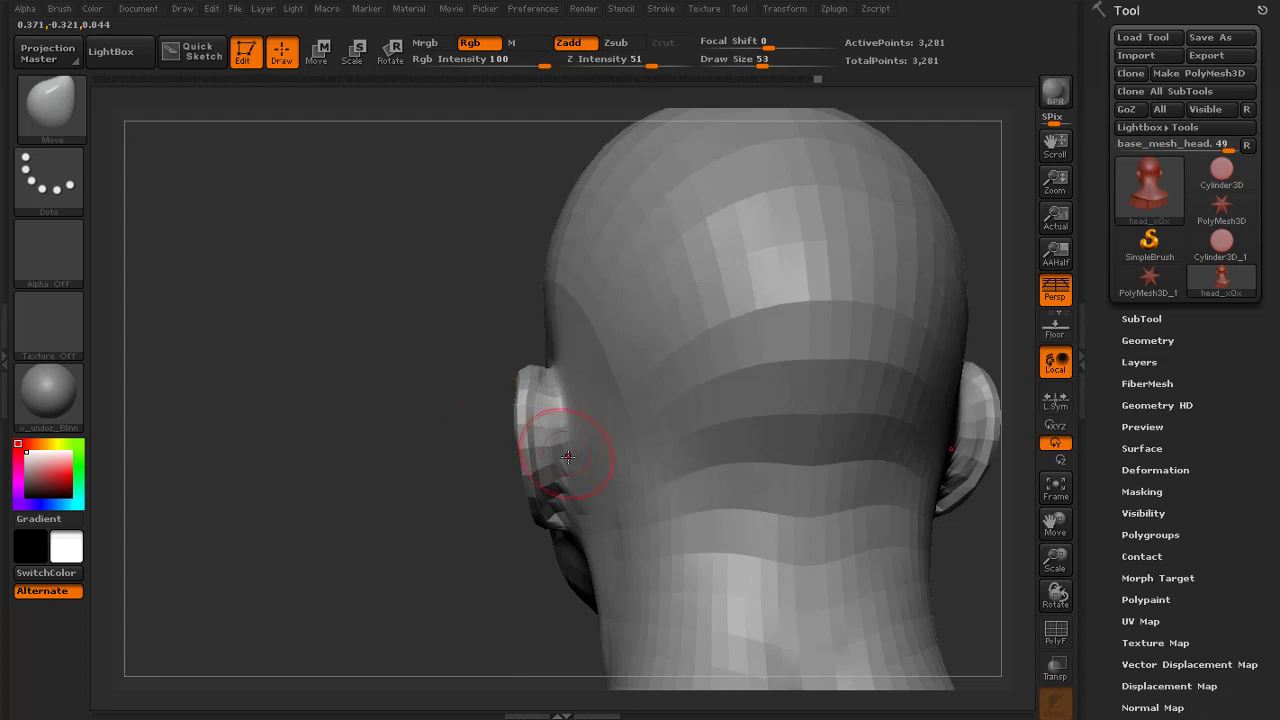
mouse_move(376, 505)
mouse_down()
mouse_move(661, 384)
mouse_move(620, 428)
mouse_move(655, 458)
mouse_move(614, 424)
mouse_up()
Enlarge the Move brush for a final head adjustment and subdivide the mesh twice
key(bracketright)
key(bracketright)
key(bracketright)
key(bracketright)
key(bracketright)
drag(785, 385, 880, 334)
key(ctrl+d)
key(ctrl+d)
mouse_move(880, 334)
alt+mouse_down()
mouse_move(843, 326)
mouse_move(880, 374)
mouse_move(821, 376)
mouse_move(800, 360)
mouse_move(876, 338)
alt+mouse_up()
alt+drag(876, 338, 912, 355)
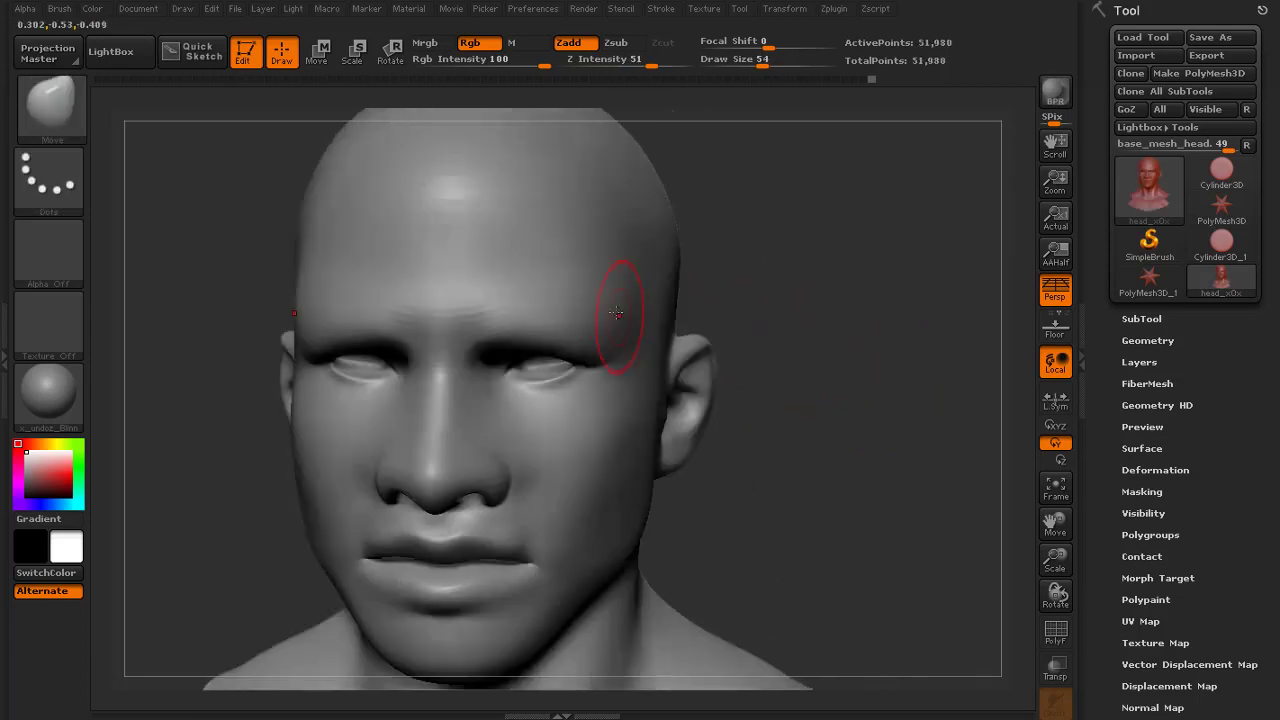
Refine the temple and upper lip area of the subdivided head with a small Move brush
mouse_move(780, 298)
alt+mouse_down()
mouse_move(783, 260)
mouse_move(850, 254)
alt+mouse_up()
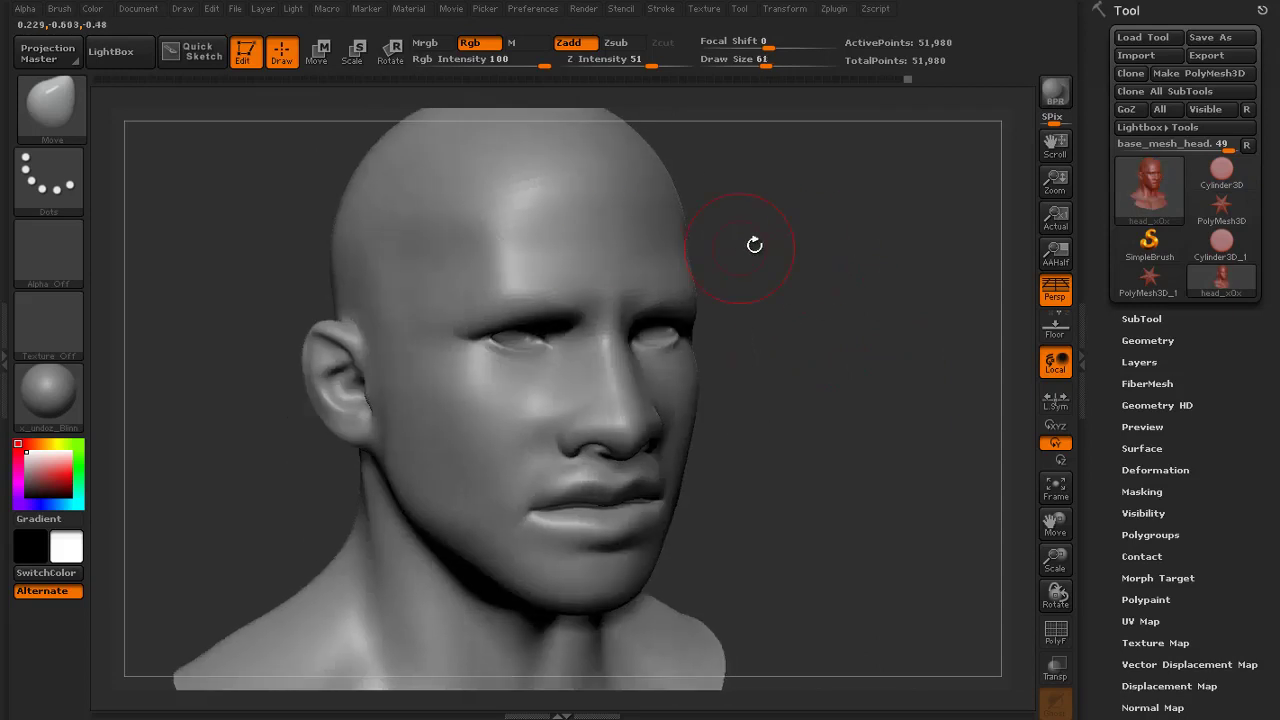
key(bracketleft)
mouse_move(754, 246)
mouse_down()
mouse_move(830, 250)
mouse_move(808, 231)
mouse_move(762, 254)
mouse_move(850, 335)
mouse_up()
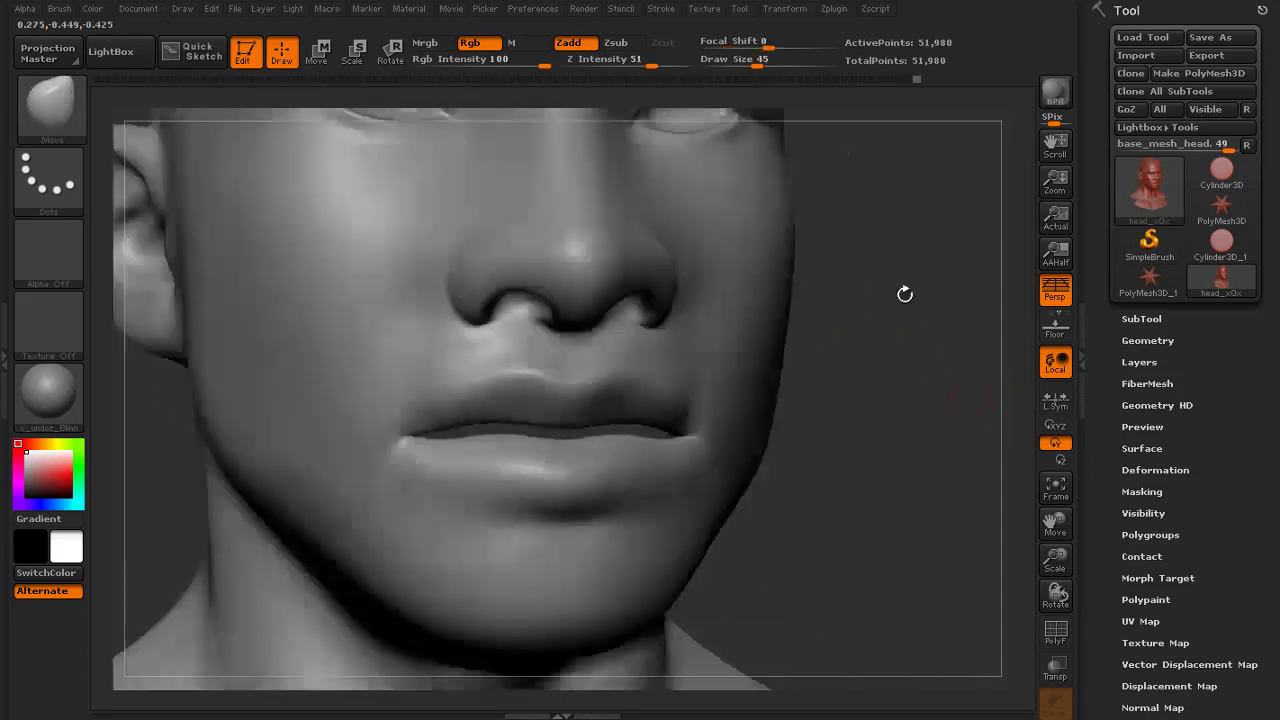
drag(906, 294, 898, 343)
key(bracketright)
drag(481, 393, 492, 391)
drag(720, 374, 610, 380)
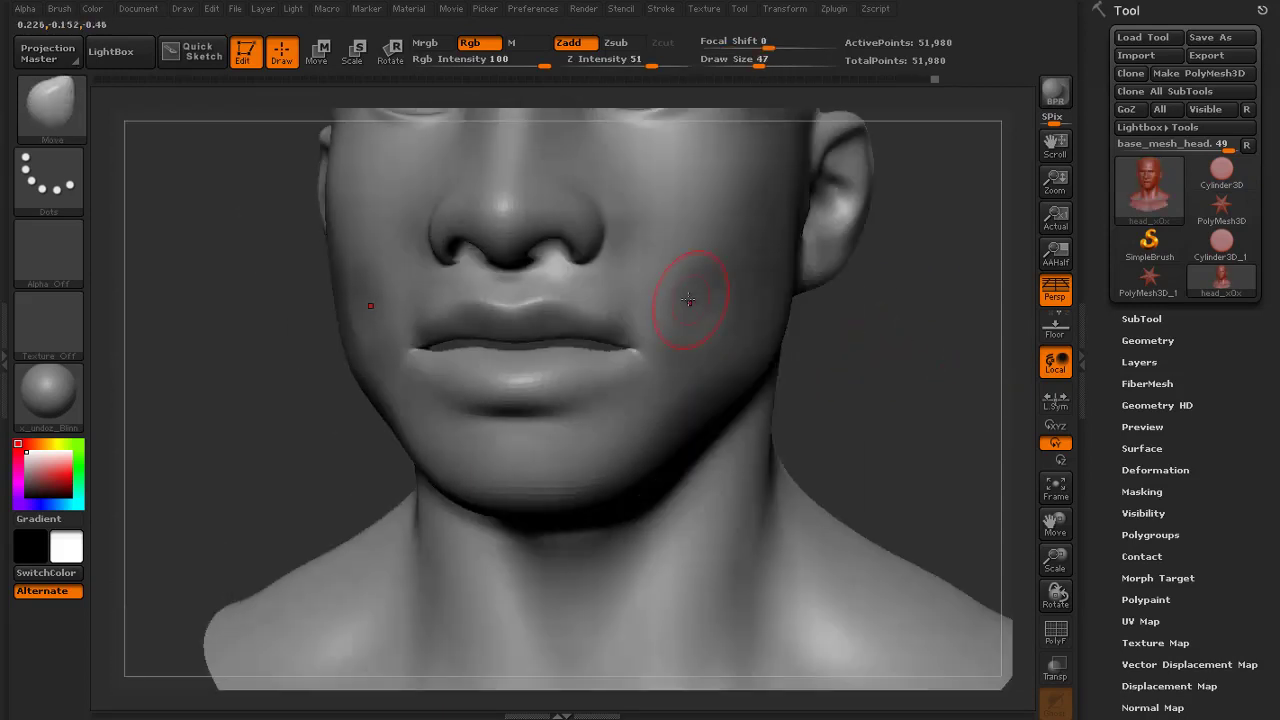
Go down one subdivision level and reshape the chin and lower jaw with a larger Move brush
alt+drag(867, 529, 903, 400)
key(shift+d)
mouse_move(760, 400)
mouse_down()
mouse_move(837, 394)
mouse_move(640, 392)
mouse_move(820, 392)
mouse_up()
key(bracketright)
key(bracketright)
key(bracketright)
right_drag(613, 525, 850, 500)
drag(575, 528, 590, 525)
mouse_move(650, 520)
ctrl+right_down()
mouse_move(729, 423)
mouse_move(729, 506)
mouse_move(619, 507)
ctrl+right_up()
key(bracketleft)
key(bracketleft)
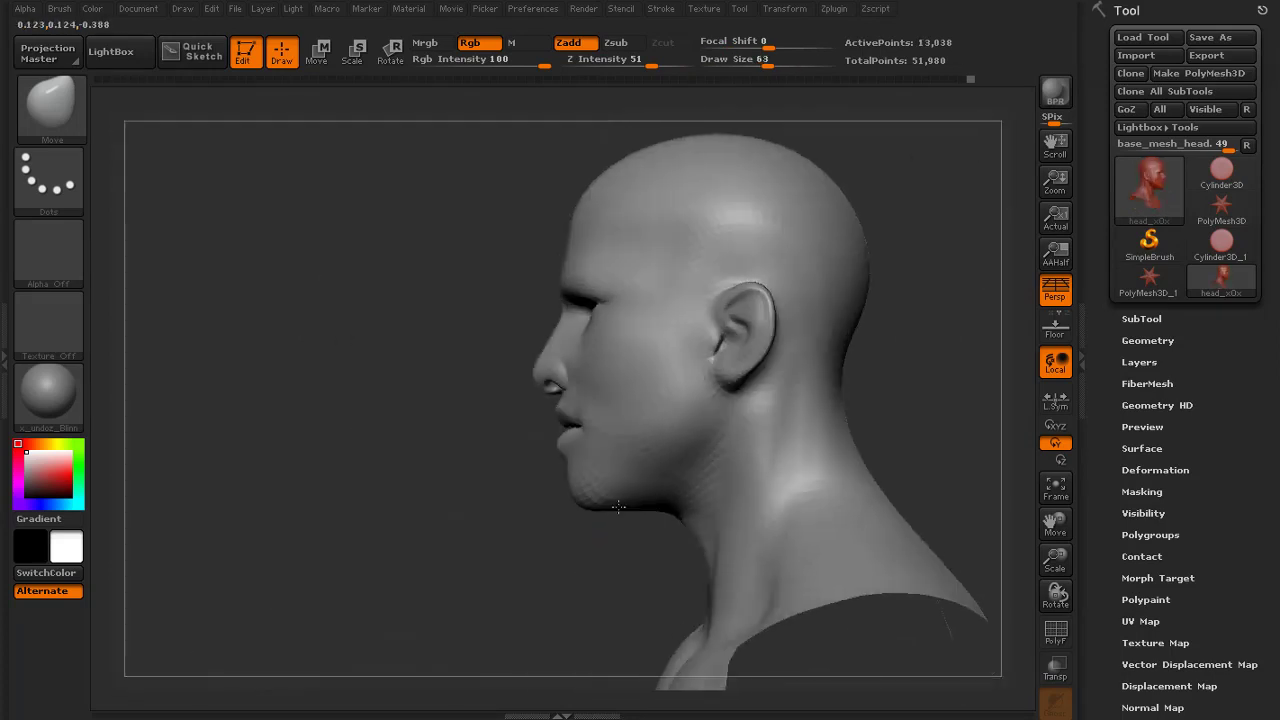
Adjust the underside of the chin in profile with the Move brush at a Draw Size of 67
right_drag(501, 451, 634, 433)
key(bracketleft)
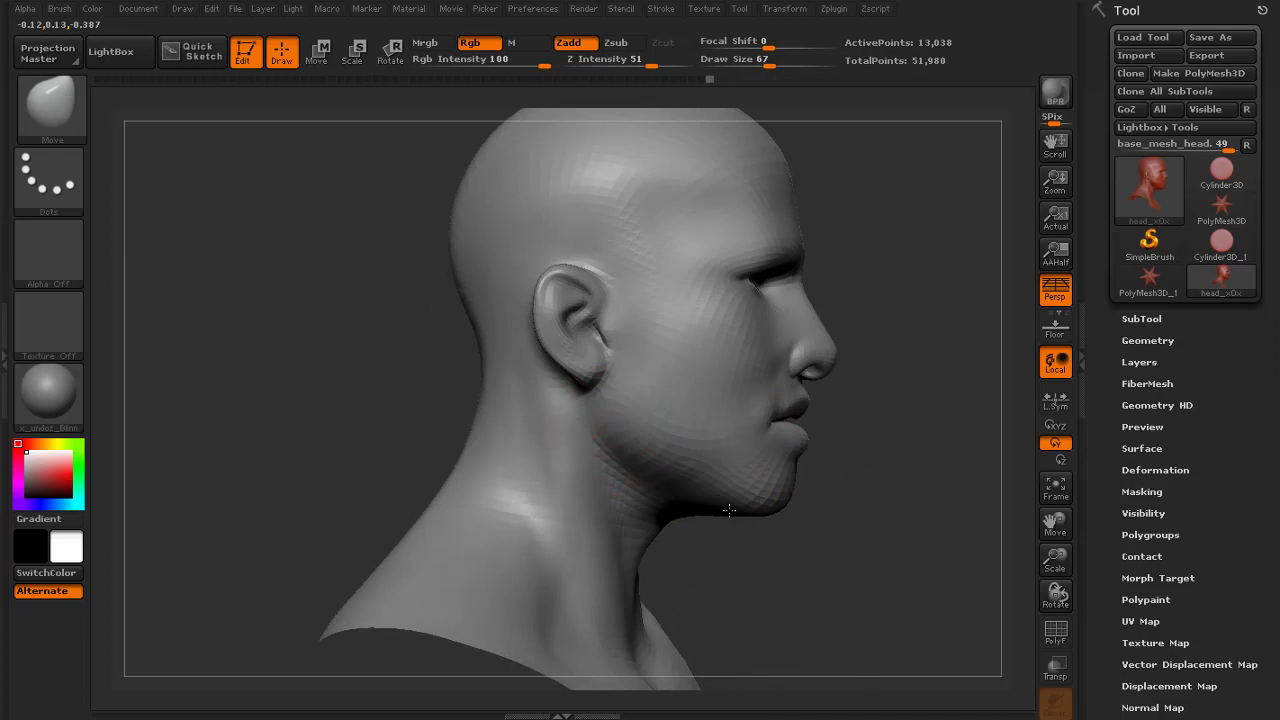
drag(747, 507, 740, 511)
mouse_move(690, 505)
right_down()
mouse_move(534, 466)
mouse_move(413, 380)
right_up()
mouse_move(413, 380)
right_down()
mouse_move(529, 393)
mouse_move(838, 357)
mouse_move(840, 392)
right_up()
Reshape the skull with an enlarged Move brush, then reduce the Draw Size to 54
key(bracketright)
key(bracketright)
key(bracketright)
key(bracketright)
right_drag(485, 400, 552, 302)
key(bracketright)
drag(531, 312, 513, 312)
mouse_move(530, 318)
right_down()
mouse_move(651, 326)
mouse_move(511, 362)
mouse_move(711, 323)
mouse_move(824, 369)
mouse_move(786, 354)
mouse_move(760, 297)
mouse_move(829, 394)
mouse_move(681, 333)
mouse_move(760, 340)
mouse_move(690, 343)
right_up()
key(s)
drag(688, 343, 678, 343)
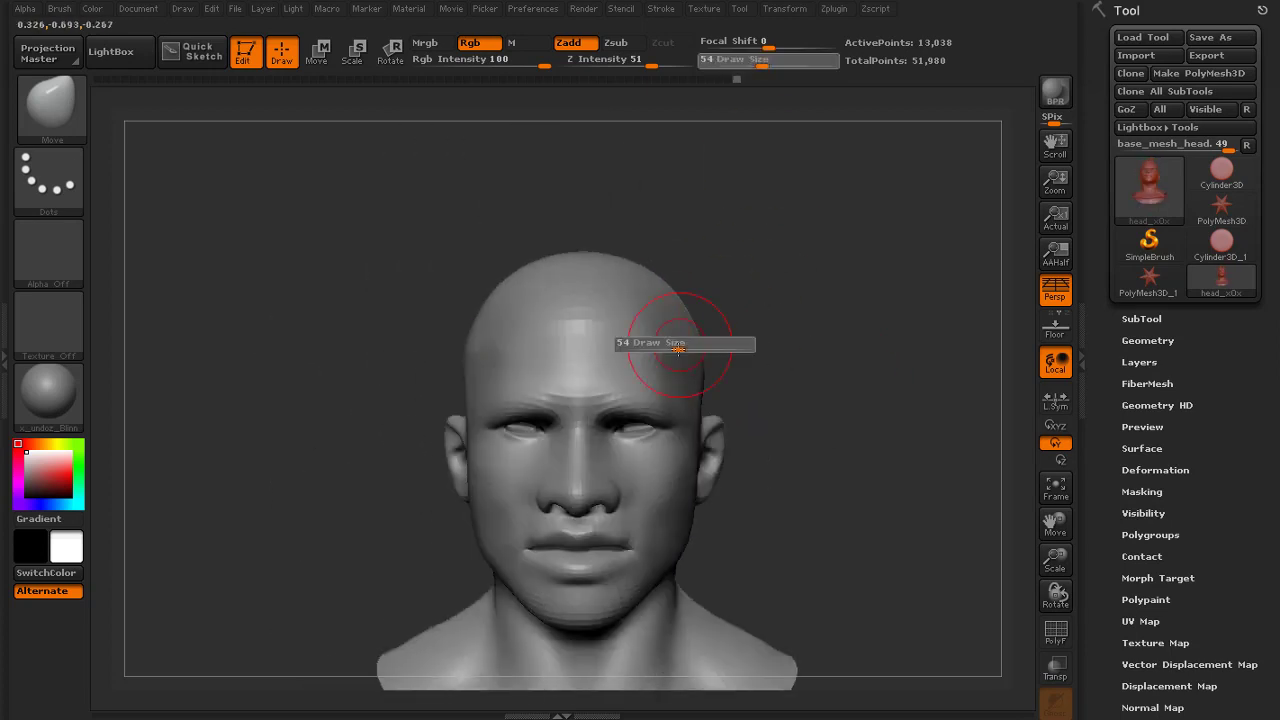
Adjust the side of the forehead and reduce the Move brush to a Draw Size of 35
mouse_move(806, 337)
right_down()
mouse_move(774, 242)
mouse_move(822, 278)
right_up()
key(s)
drag(698, 290, 690, 290)
mouse_move(672, 290)
right_down()
mouse_move(737, 291)
mouse_move(648, 288)
mouse_move(703, 286)
right_up()
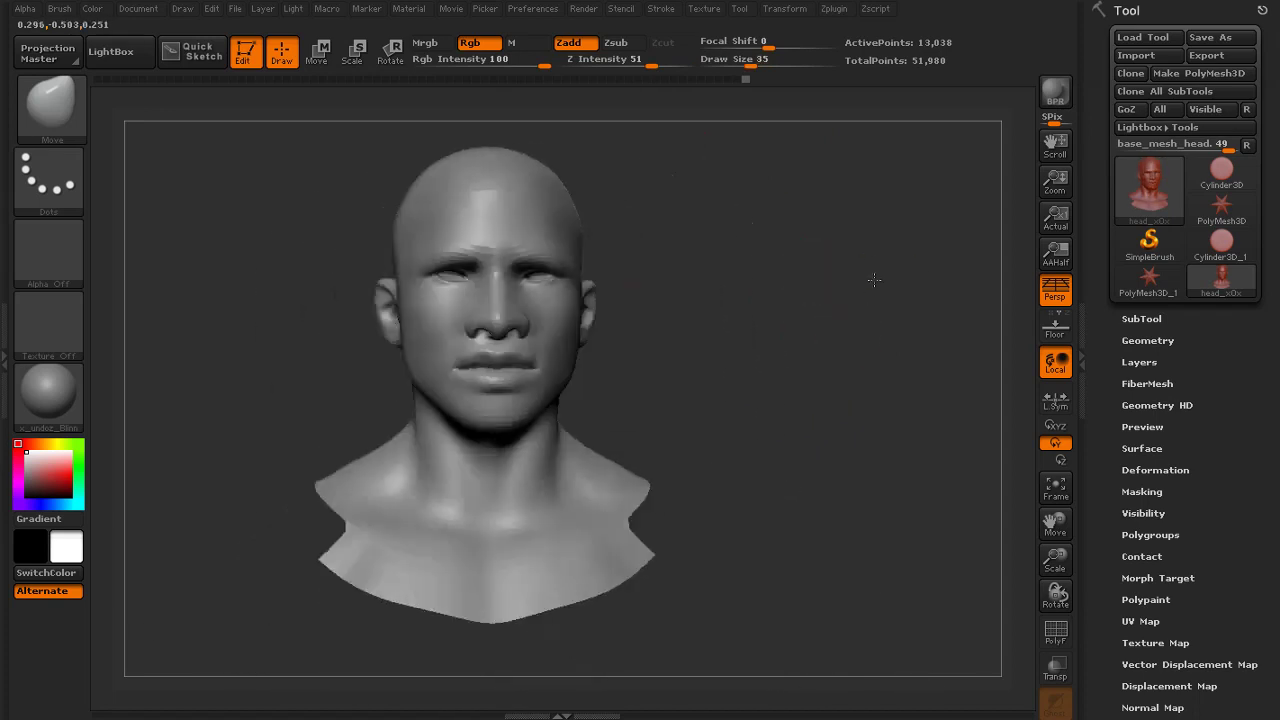
ctrl+right_drag(874, 283, 856, 338)
Reshape the eyelids and the area around the eyes with the Move brush at about Draw Size 47
key(s)
drag(590, 396, 616, 396)
drag(540, 413, 560, 413)
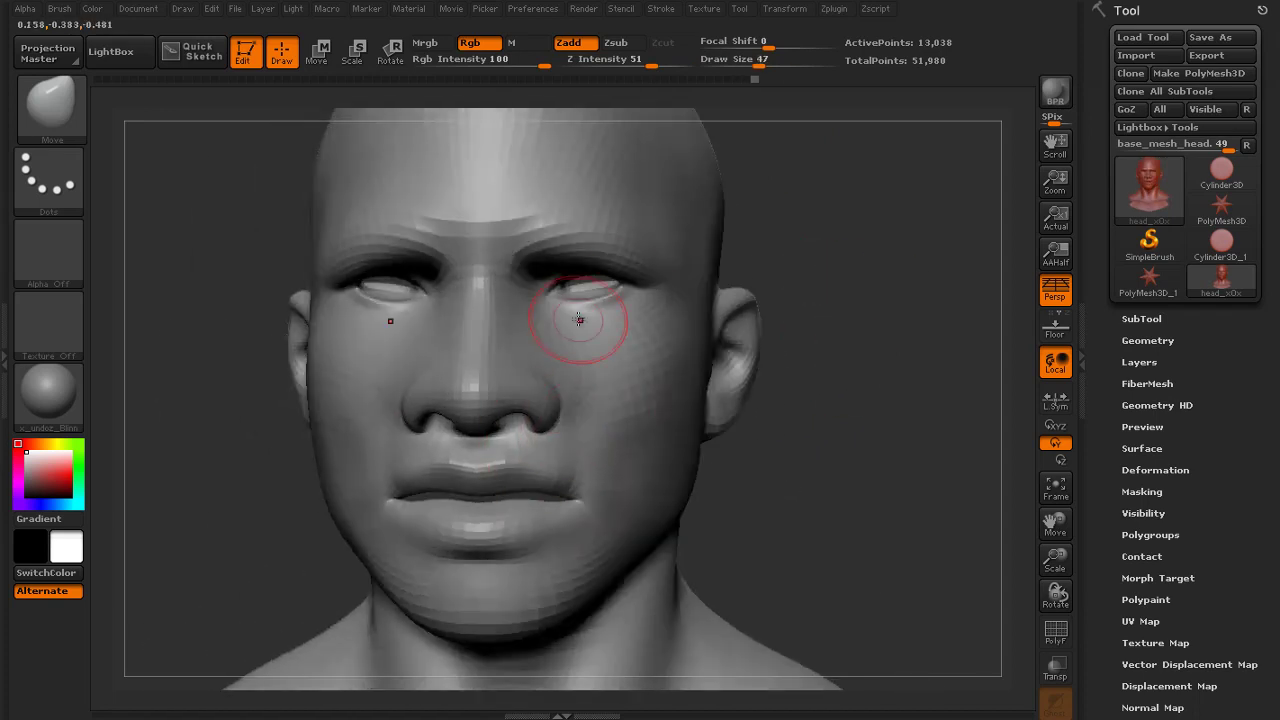
drag(594, 284, 598, 272)
key(s)
drag(634, 291, 640, 291)
Return to the higher subdivision level and switch to the Standard brush for facial detailing
mouse_move(820, 276)
right_down()
mouse_move(880, 214)
mouse_move(868, 228)
right_up()
mouse_move(868, 228)
right_down()
mouse_move(824, 216)
mouse_move(780, 305)
right_up()
key(d)
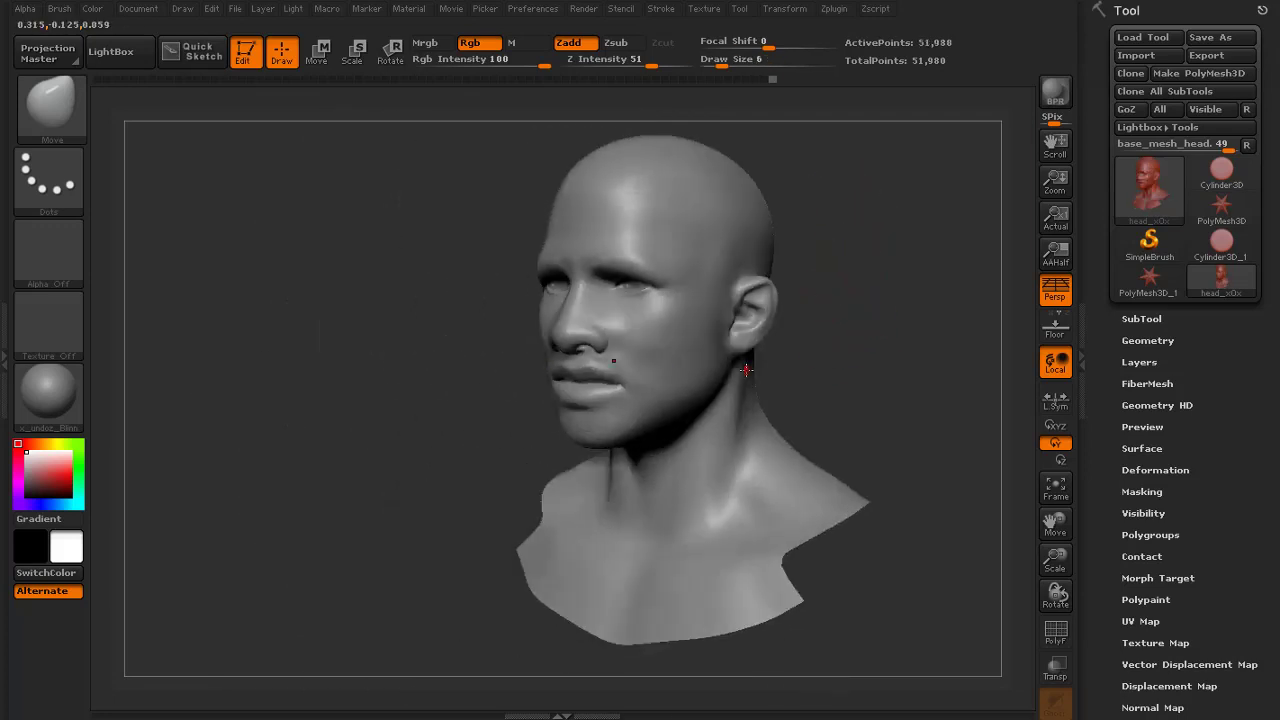
mouse_move(911, 394)
shift+right_down()
mouse_move(893, 358)
mouse_move(843, 437)
shift+right_up()
click(52, 124)
click(508, 138)
mouse_move(843, 437)
right_down()
mouse_move(814, 397)
mouse_move(900, 357)
mouse_move(880, 345)
right_up()
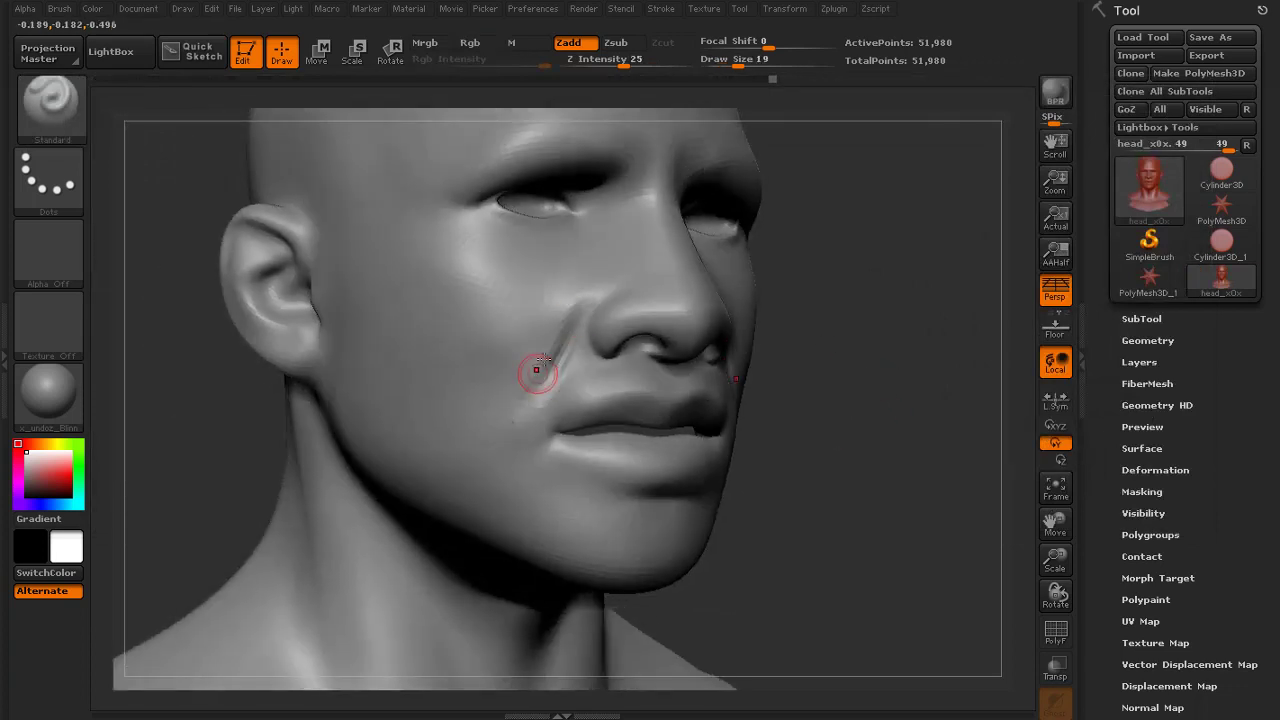
Smooth the nasolabial fold and lower cheek, and sculpt the crease below the lower lip with the Standard brush
mouse_move(533, 371)
shift+mouse_down()
mouse_move(563, 371)
mouse_move(512, 412)
shift+mouse_up()
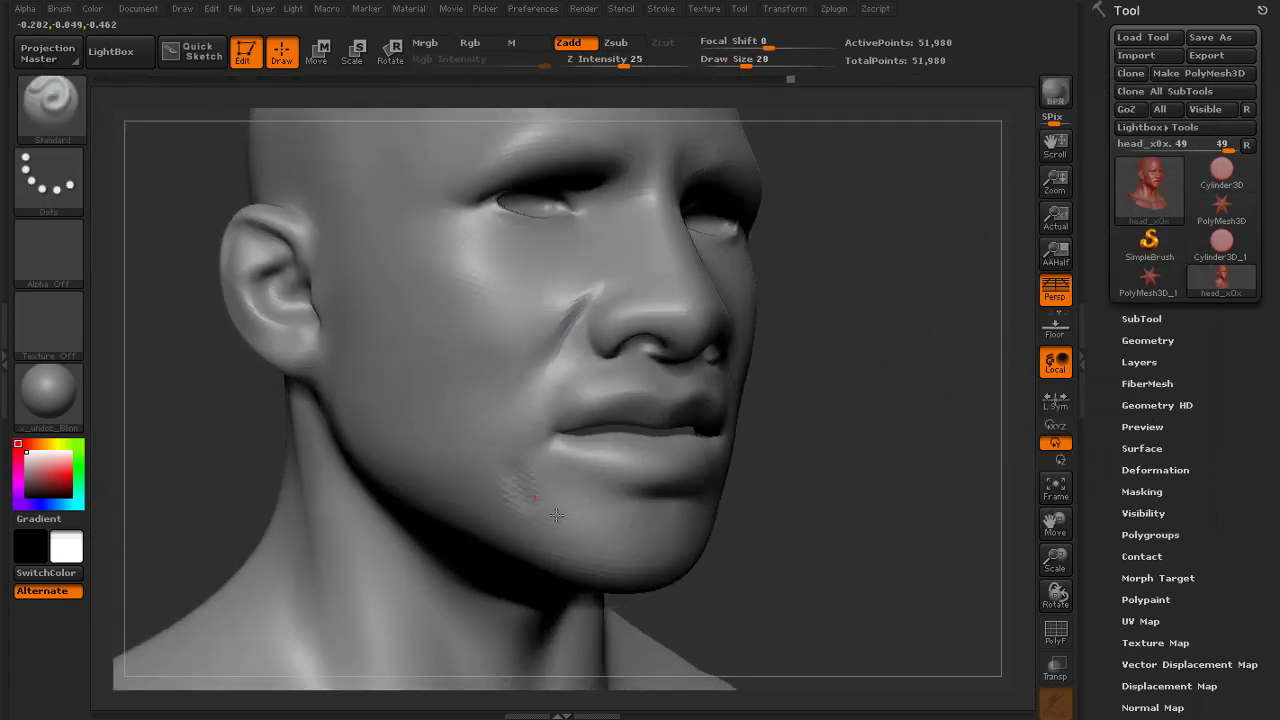
shift+drag(580, 494, 695, 486)
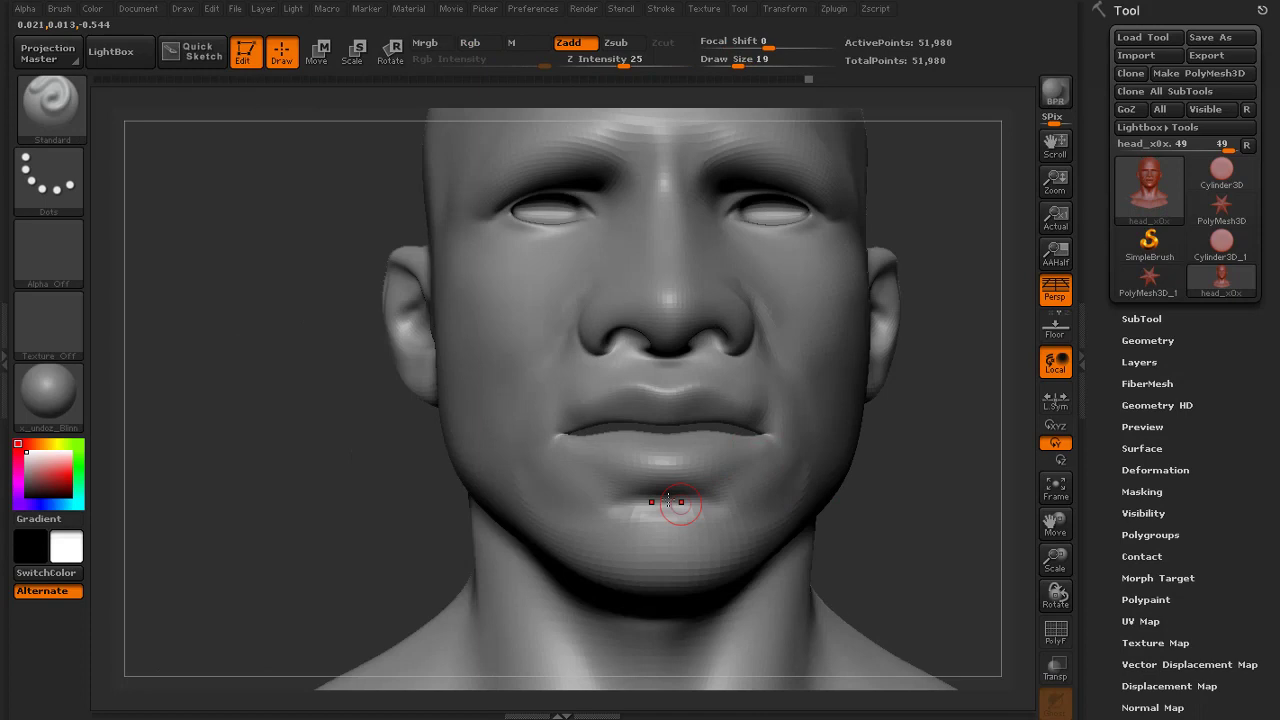
shift+drag(668, 500, 692, 508)
Define the borders of the upper and lower lips with the Standard brush at Draw Size 14 to 17
key(s)
drag(922, 482, 860, 490)
key(s)
mouse_move(611, 420)
mouse_down()
mouse_move(622, 420)
mouse_move(592, 428)
mouse_up()
mouse_move(903, 432)
alt+mouse_down()
mouse_move(908, 466)
mouse_move(965, 470)
alt+mouse_up()
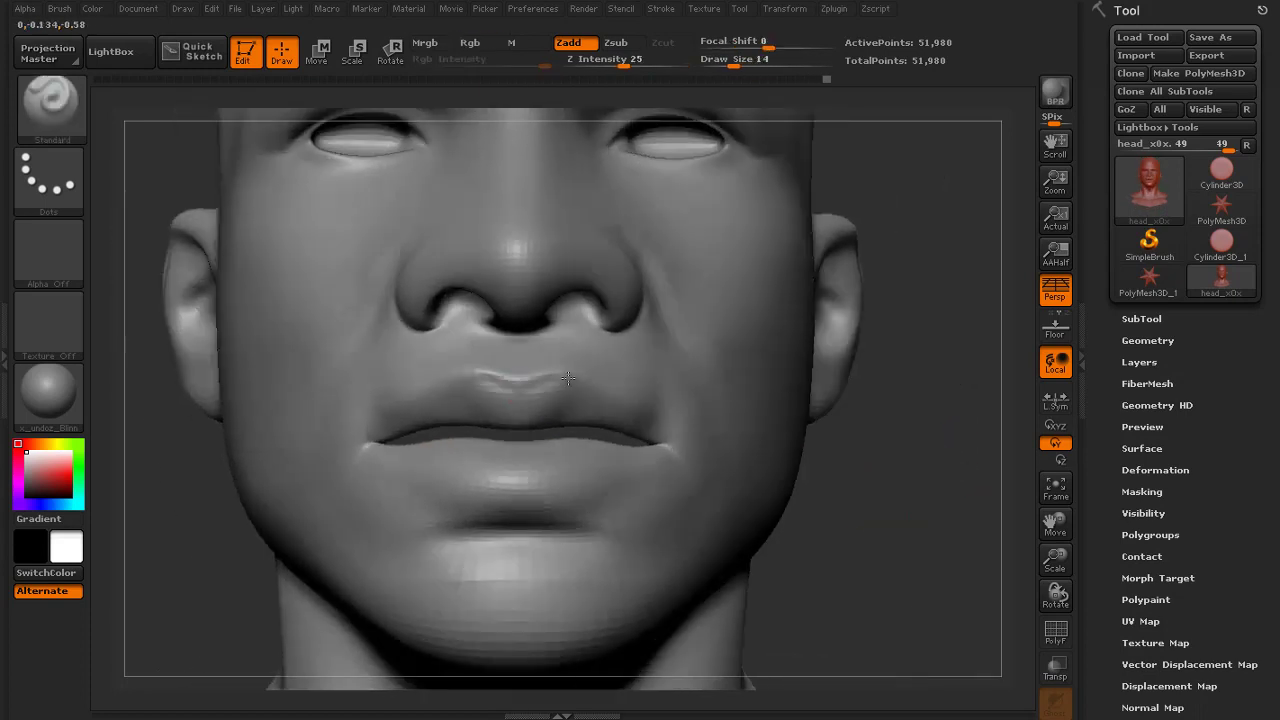
mouse_move(568, 378)
mouse_down()
mouse_move(582, 374)
mouse_move(542, 380)
mouse_up()
drag(518, 380, 600, 375)
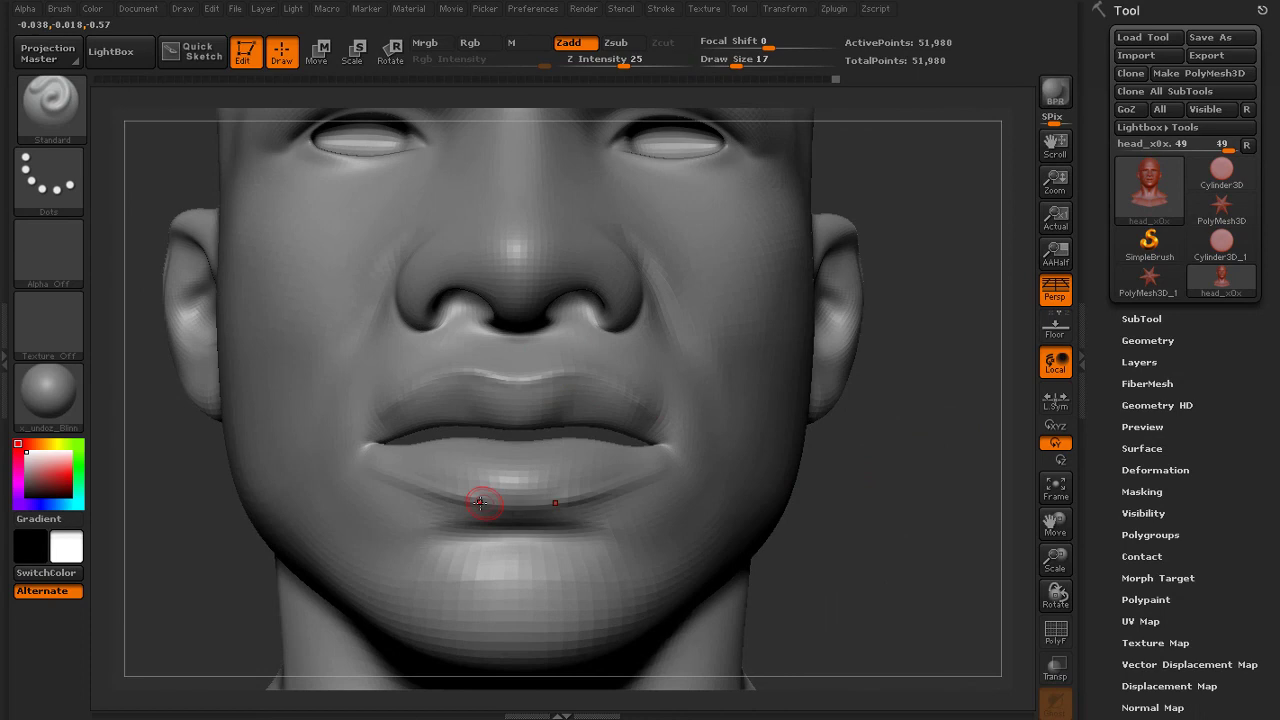
mouse_move(480, 502)
shift+mouse_down()
mouse_move(628, 487)
mouse_move(601, 487)
shift+mouse_up()
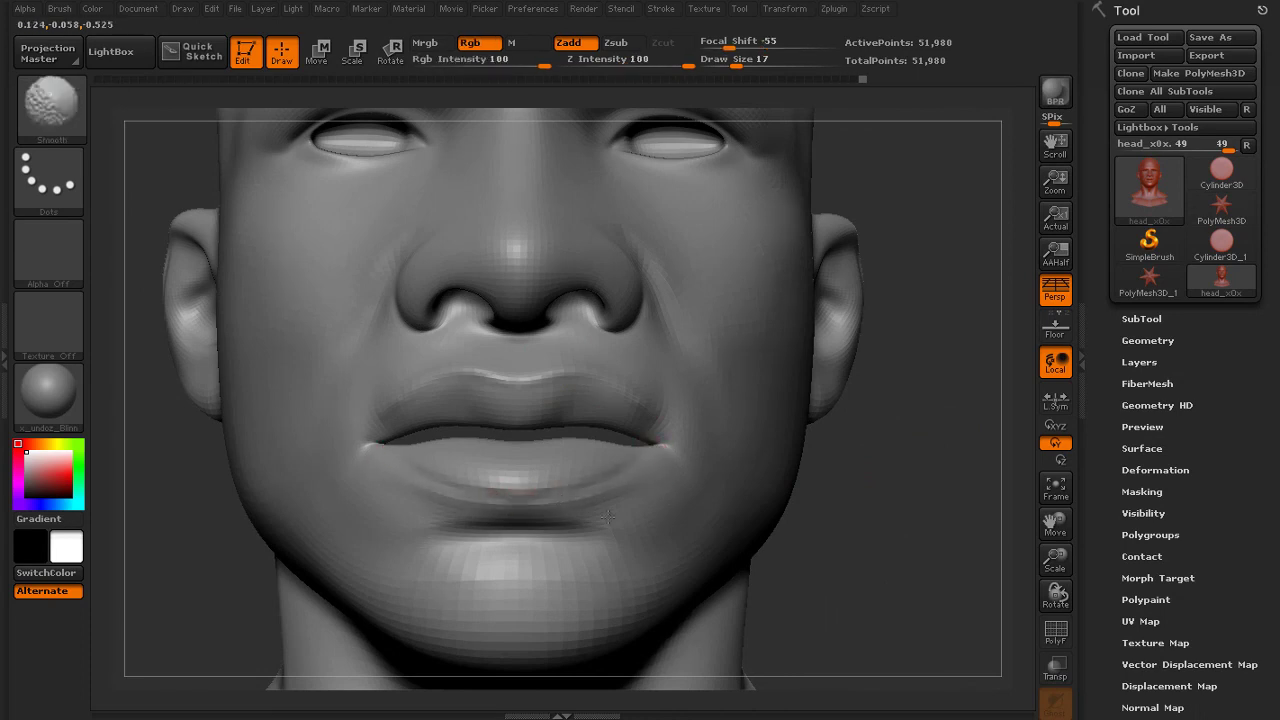
right_drag(608, 517, 560, 512)
Refine and smooth the lip surfaces and the mouth line, setting the Draw Size to 15
key(s)
drag(557, 487, 598, 460)
drag(240, 534, 420, 532)
mouse_move(460, 398)
mouse_down()
mouse_move(423, 428)
mouse_move(392, 420)
mouse_move(462, 398)
mouse_move(412, 412)
mouse_up()
drag(890, 450, 690, 445)
drag(528, 380, 574, 400)
shift+drag(574, 400, 545, 394)
mouse_move(370, 505)
mouse_down()
mouse_move(278, 505)
mouse_move(420, 505)
mouse_up()
shift+drag(523, 377, 515, 368)
mouse_move(780, 450)
alt+mouse_down()
mouse_move(743, 334)
mouse_move(660, 340)
alt+mouse_up()
alt+drag(885, 420, 903, 570)
key(s)
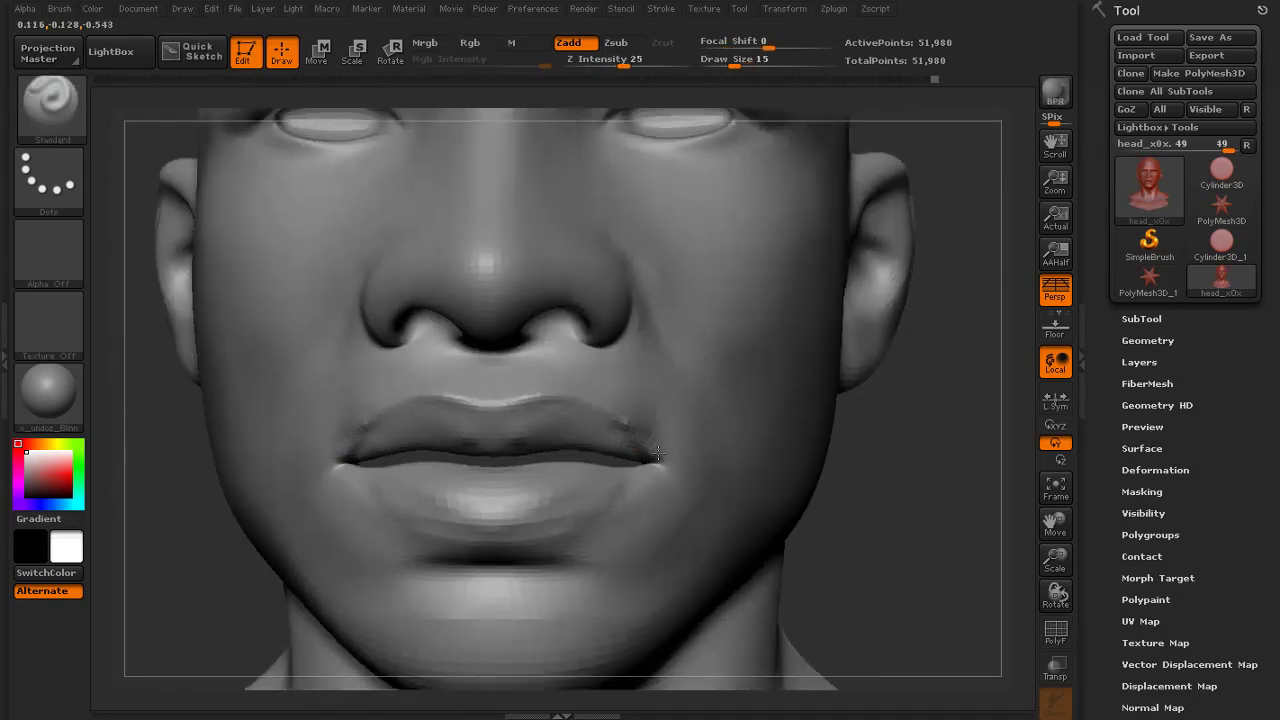
Smooth the upper lip at Draw Size 38 and reshape it with the Move brush at Draw Size 54
key(shift)
click(65, 125)
click(490, 368)
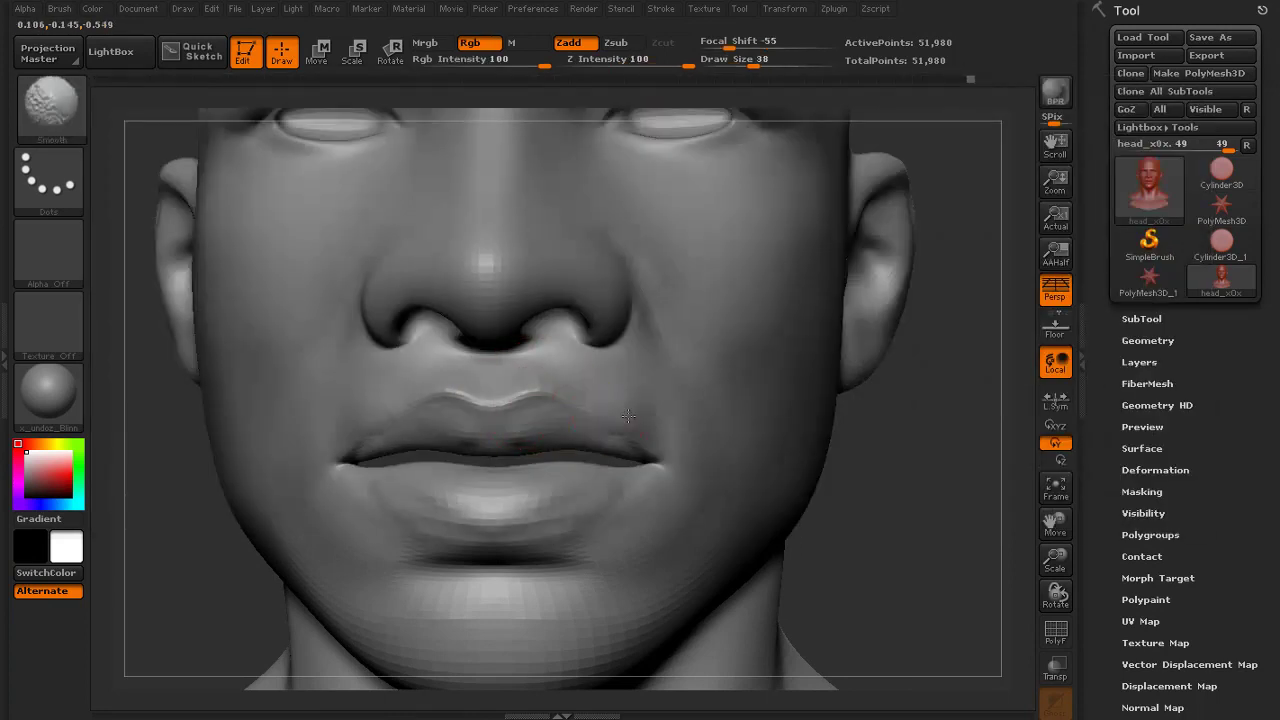
drag(880, 430, 950, 432)
key(s)
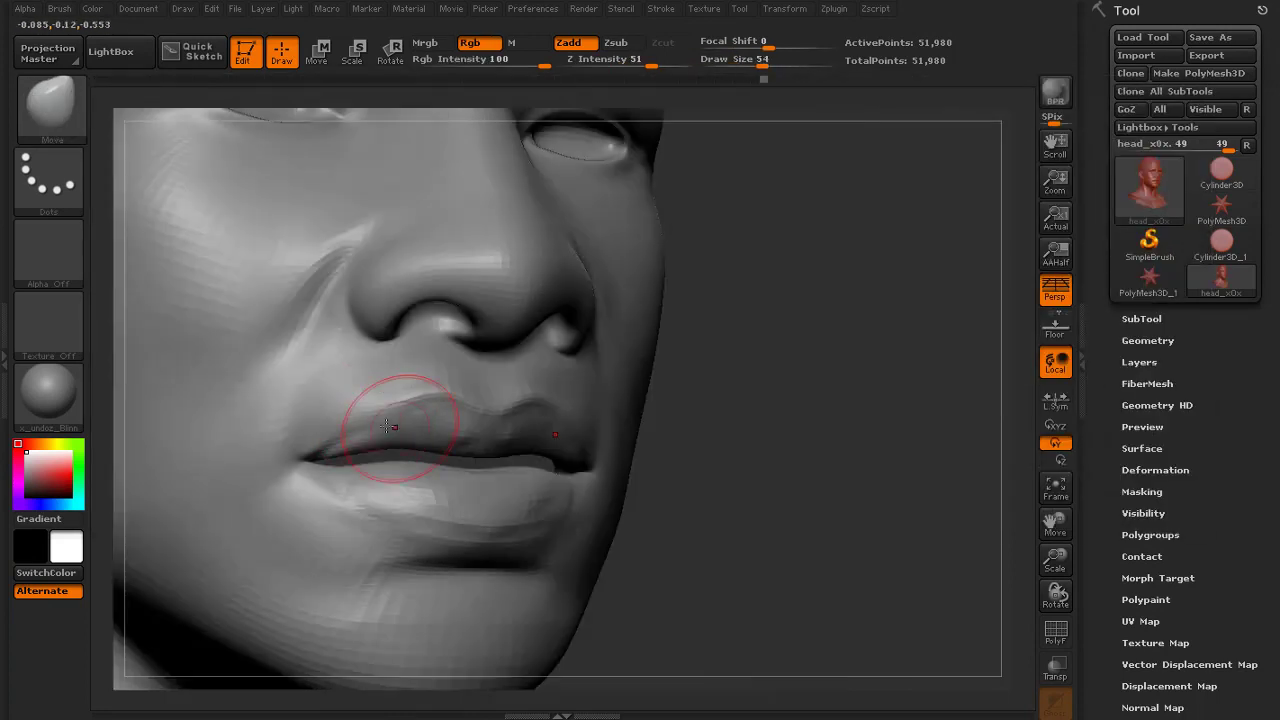
drag(400, 423, 396, 412)
mouse_move(650, 460)
mouse_down()
mouse_move(734, 466)
mouse_move(590, 460)
mouse_up()
mouse_move(850, 480)
alt+mouse_down()
mouse_move(837, 397)
mouse_move(900, 400)
alt+mouse_up()
mouse_move(808, 400)
mouse_down()
mouse_move(766, 391)
mouse_move(925, 440)
mouse_up()
mouse_move(925, 440)
mouse_down()
mouse_move(886, 414)
mouse_move(866, 374)
mouse_move(898, 430)
mouse_up()
Build up the upper lip with the Clay brush at Draw Size 30
click(66, 124)
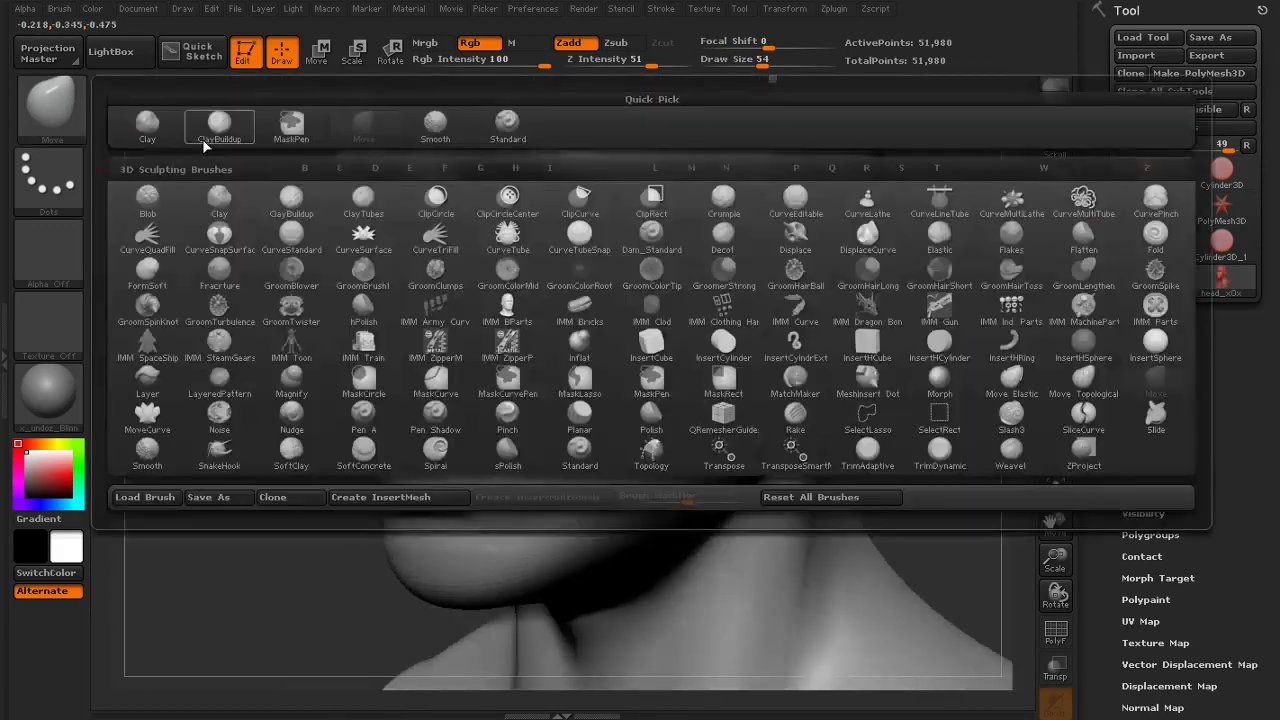
click(160, 135)
right_drag(508, 386, 465, 413)
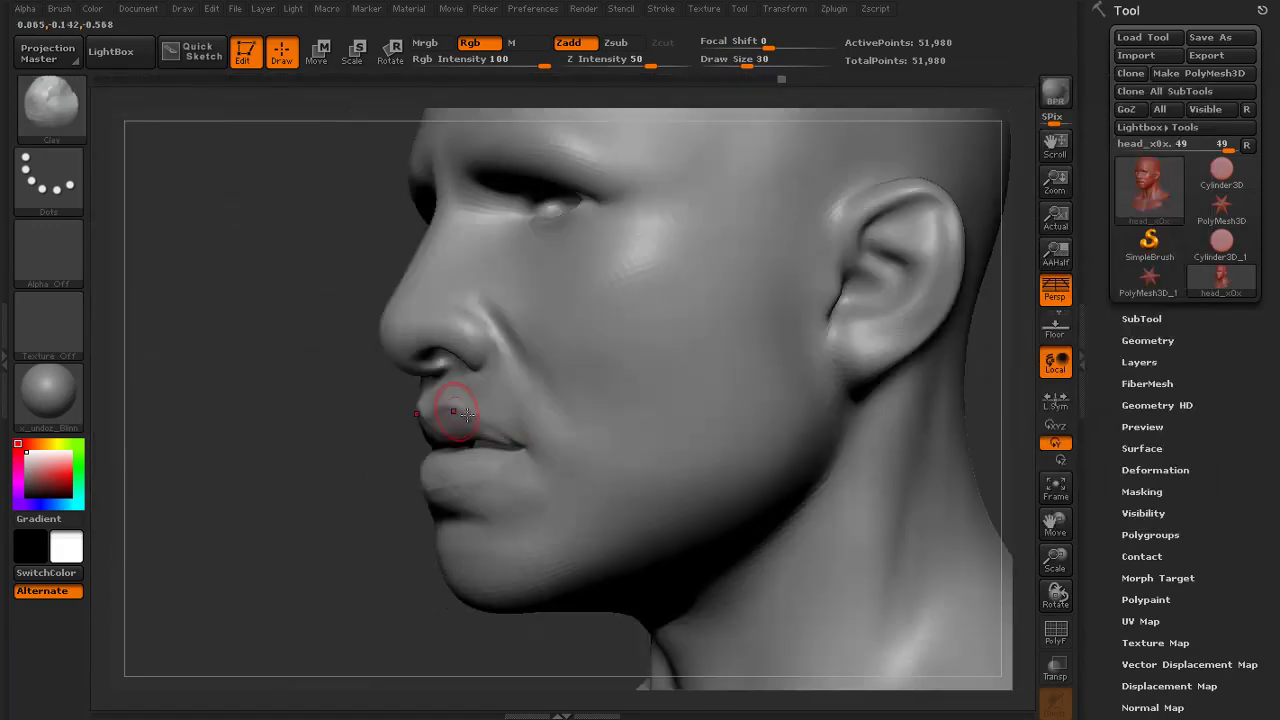
drag(336, 467, 540, 450)
mouse_move(760, 460)
alt+mouse_down()
mouse_move(860, 380)
mouse_move(780, 349)
alt+mouse_up()
Switch to the Move brush and drop the head down two subdivision levels
click(63, 118)
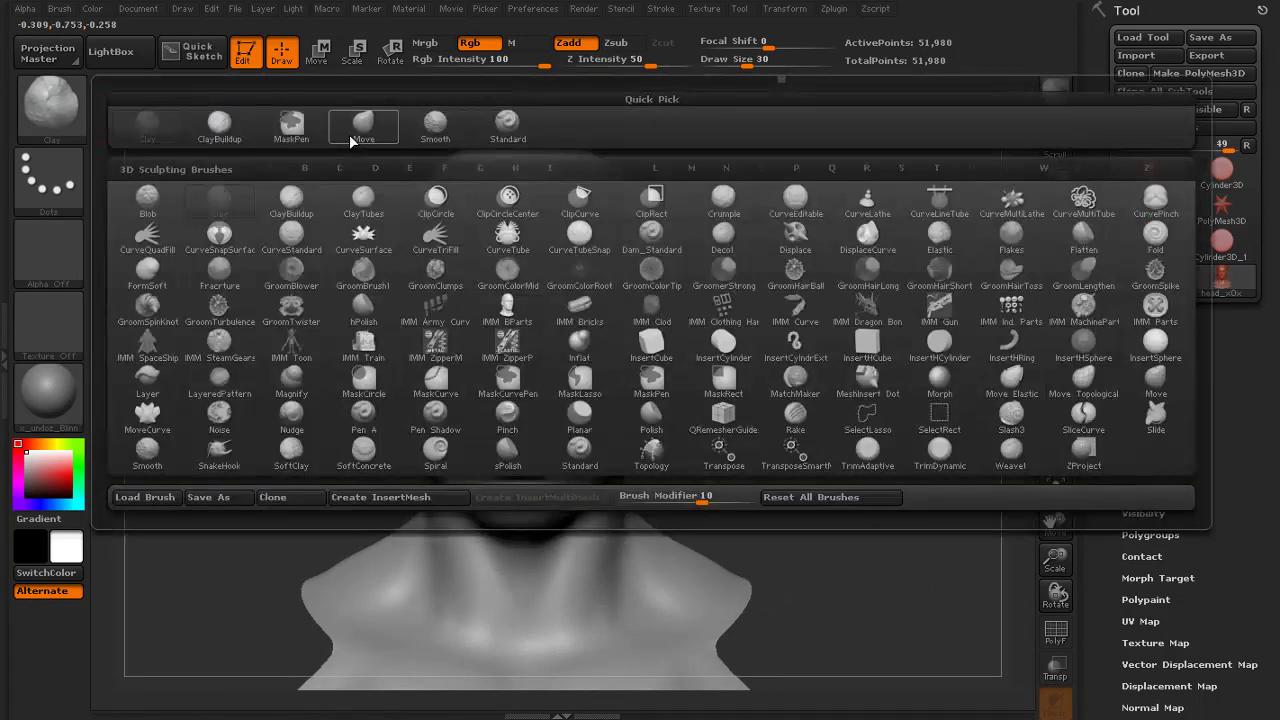
click(353, 138)
key(shift+d)
key(shift+d)
alt+drag(769, 440, 774, 421)
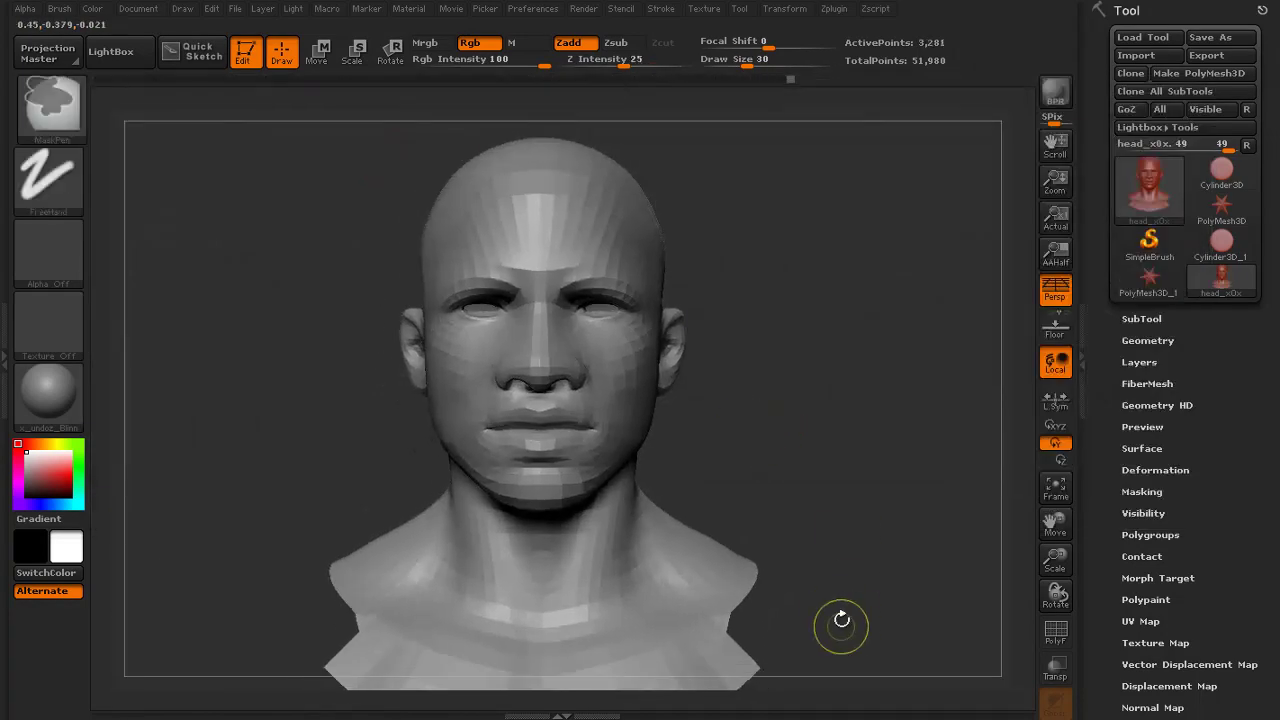
Mask the lower face, neck and shoulders below the nose
ctrl+right_drag(840, 617, 788, 607)
ctrl+drag(835, 631, 316, 388)
ctrl+drag(298, 458, 808, 652)
ctrl+right_drag(805, 420, 843, 505)
alt+drag(843, 511, 849, 600)
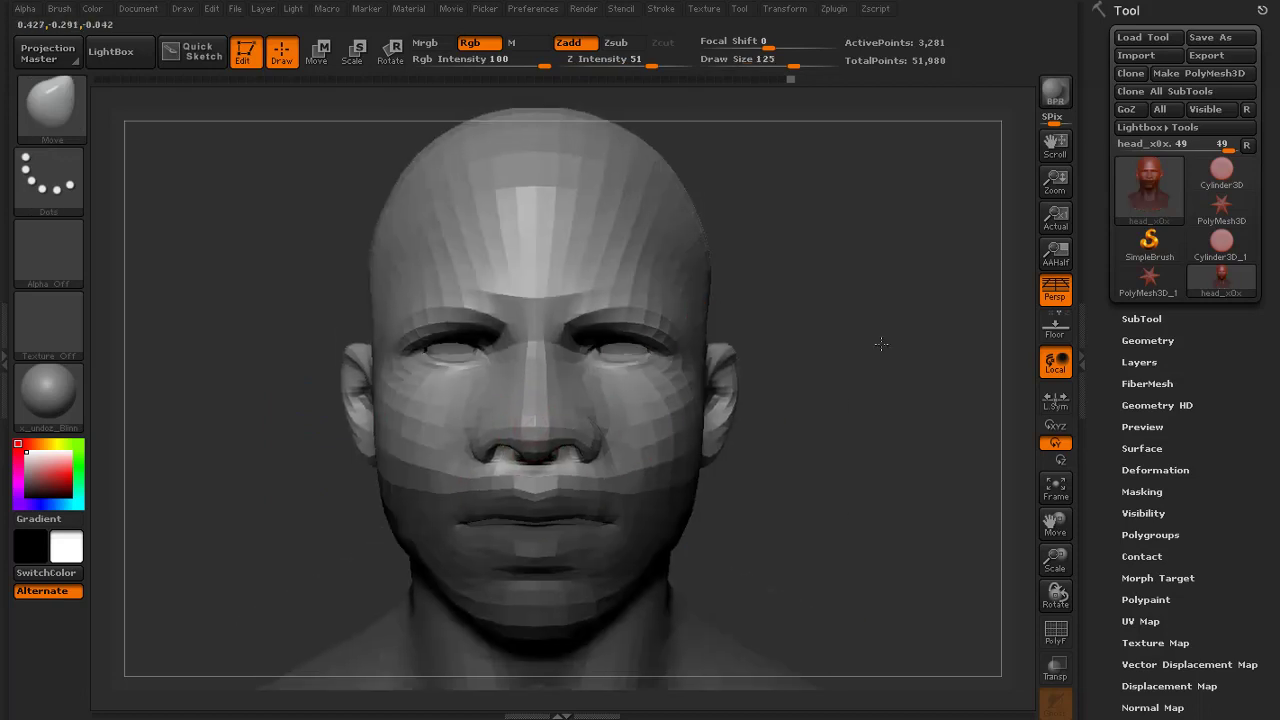
Reshape the unmasked cranium with the Move brush at a Draw Size of about 143
key(bracketright)
key(bracketright)
mouse_move(877, 341)
alt+mouse_down()
mouse_move(757, 302)
mouse_move(825, 384)
alt+mouse_up()
drag(825, 384, 757, 351)
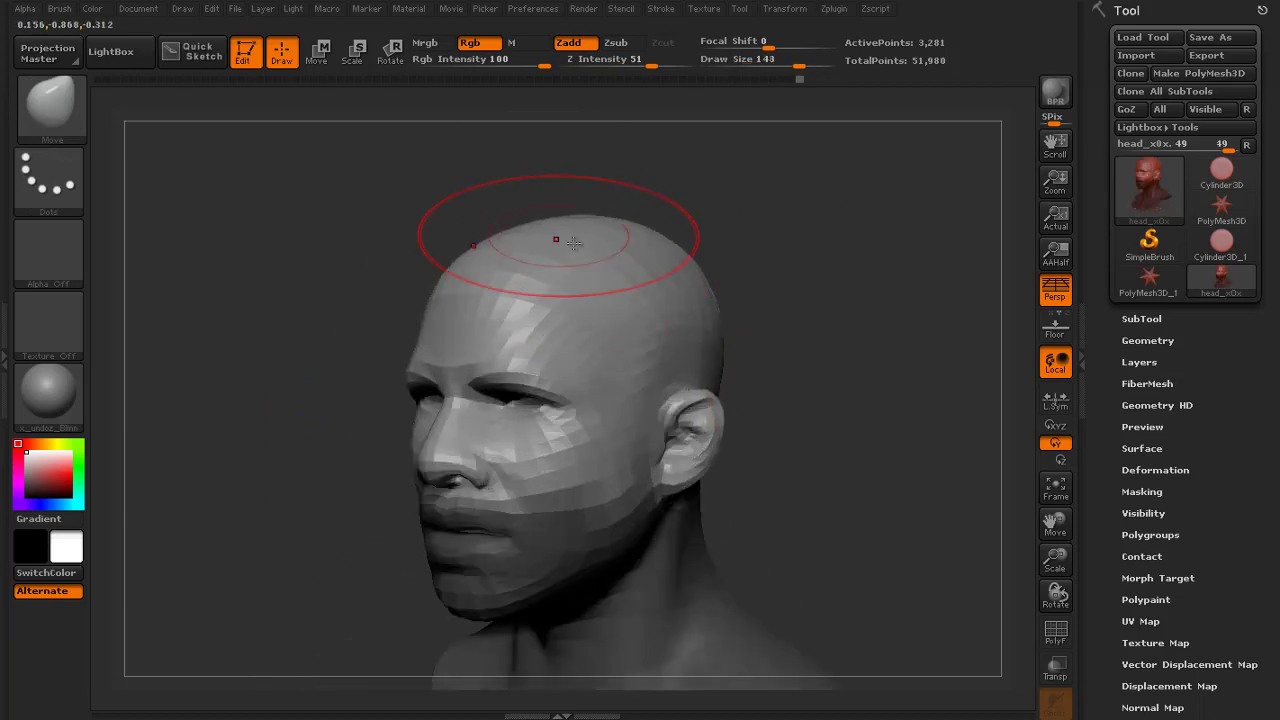
mouse_move(879, 353)
mouse_down()
mouse_move(840, 323)
mouse_move(823, 380)
mouse_move(809, 384)
mouse_move(872, 384)
mouse_up()
mouse_move(790, 397)
mouse_down()
mouse_move(766, 397)
mouse_move(780, 369)
mouse_move(700, 372)
mouse_up()
Return the head to its higher subdivision level and clear the mask
mouse_move(824, 613)
alt+mouse_down()
mouse_move(777, 560)
mouse_move(298, 355)
alt+mouse_up()
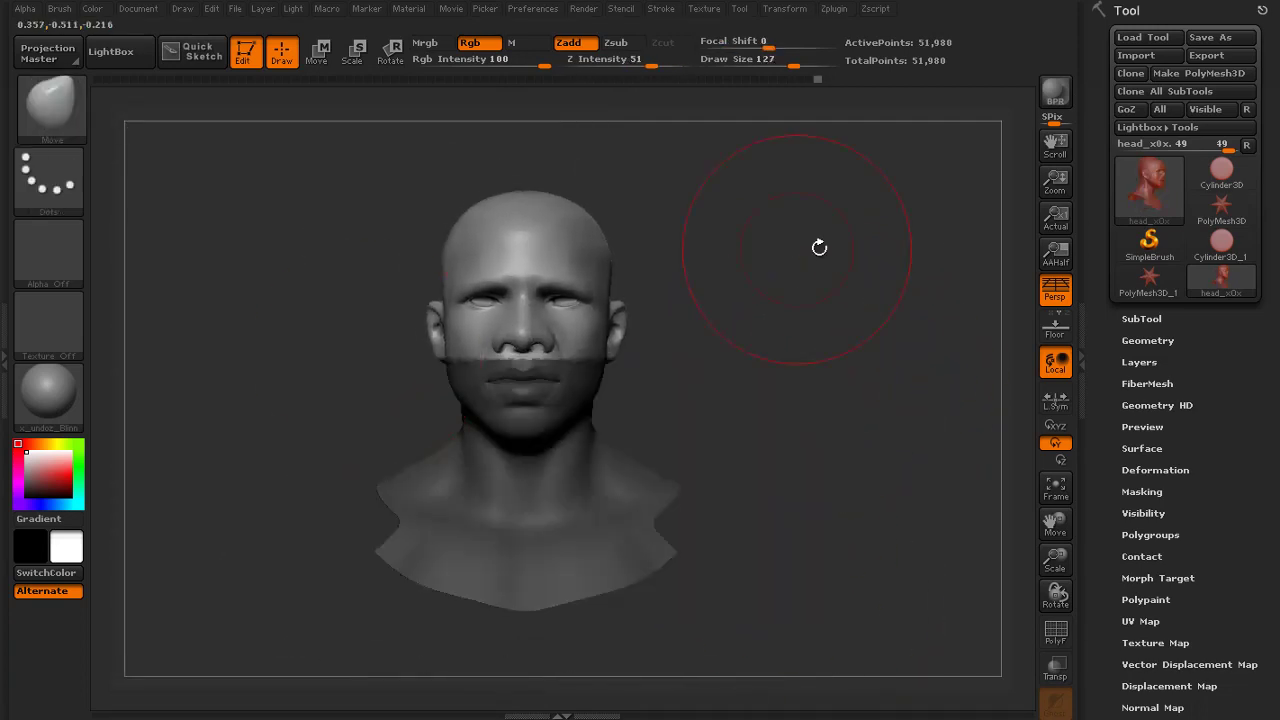
key(s)
mouse_move(817, 249)
alt+mouse_down()
mouse_move(831, 360)
mouse_move(770, 388)
alt+mouse_up()
ctrl+click(838, 305)
ctrl+click(831, 360)
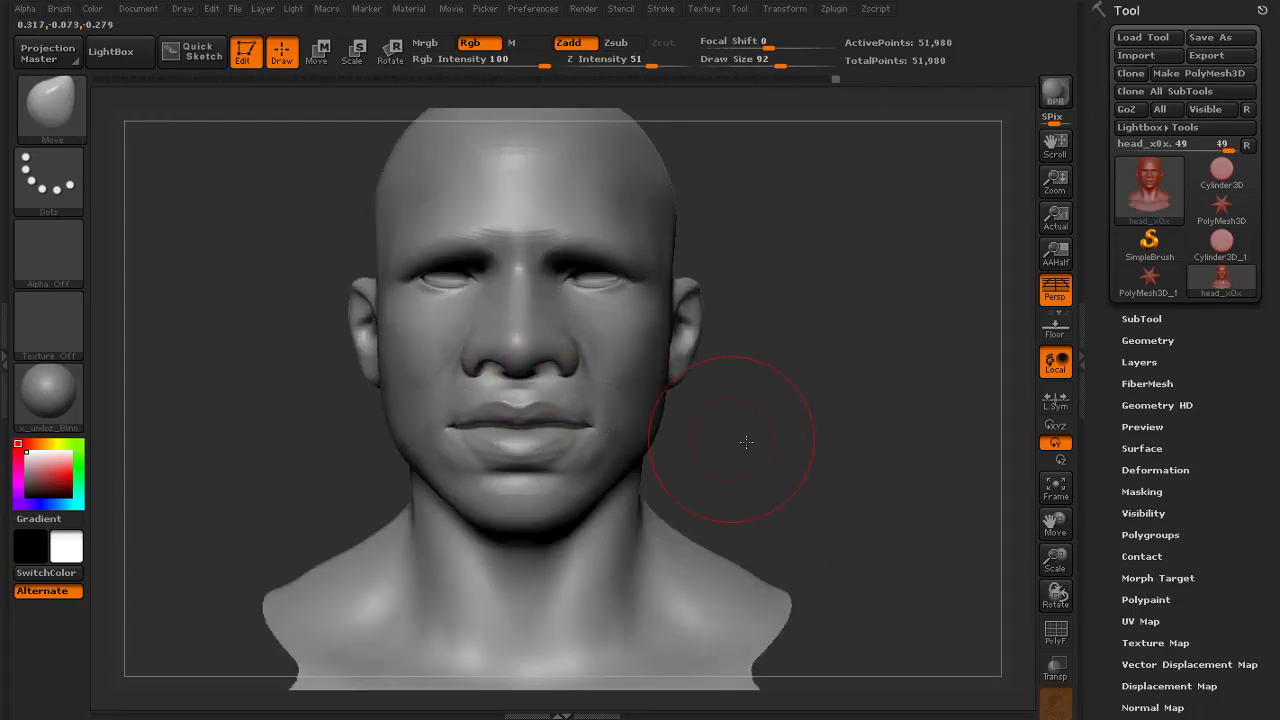
mouse_move(746, 442)
mouse_down()
mouse_move(832, 436)
mouse_move(760, 334)
mouse_move(868, 362)
mouse_up()
alt+drag(868, 362, 825, 421)
Carve and smooth the hollow beneath the cheekbone with the Standard brush at Draw Size 38 to 53
click(62, 120)
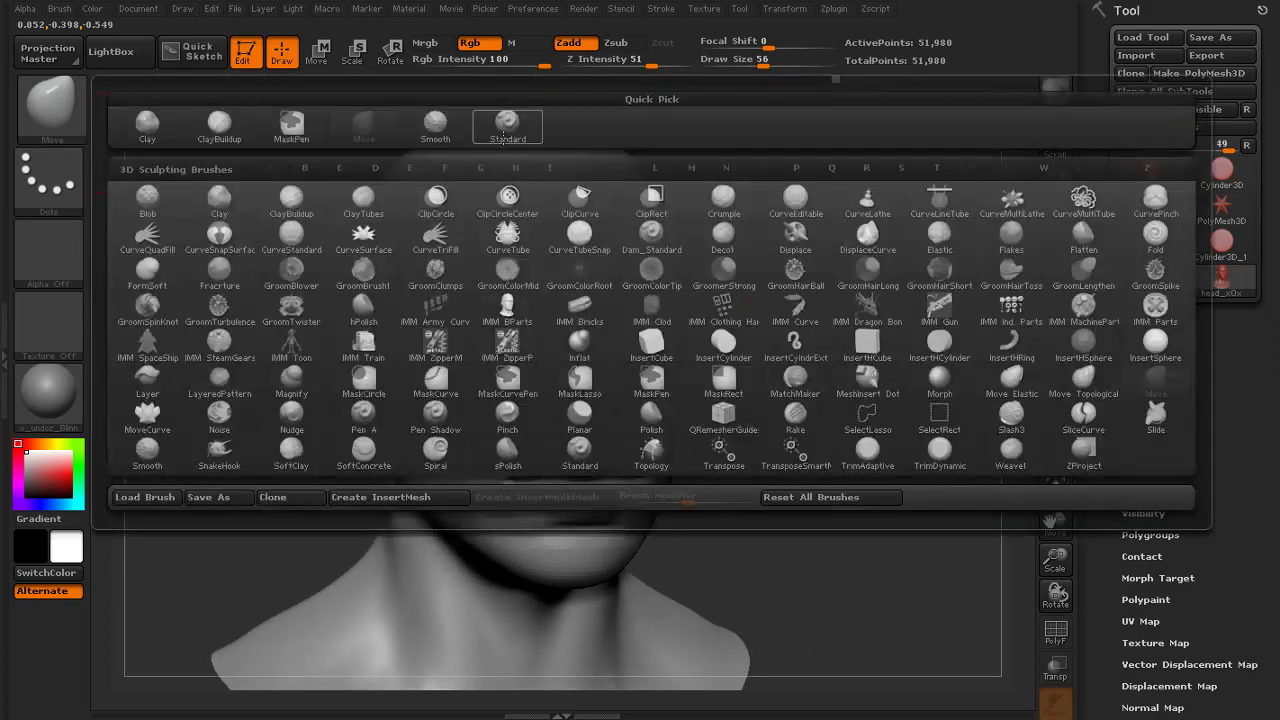
click(508, 129)
drag(880, 385, 765, 396)
shift+drag(722, 438, 745, 400)
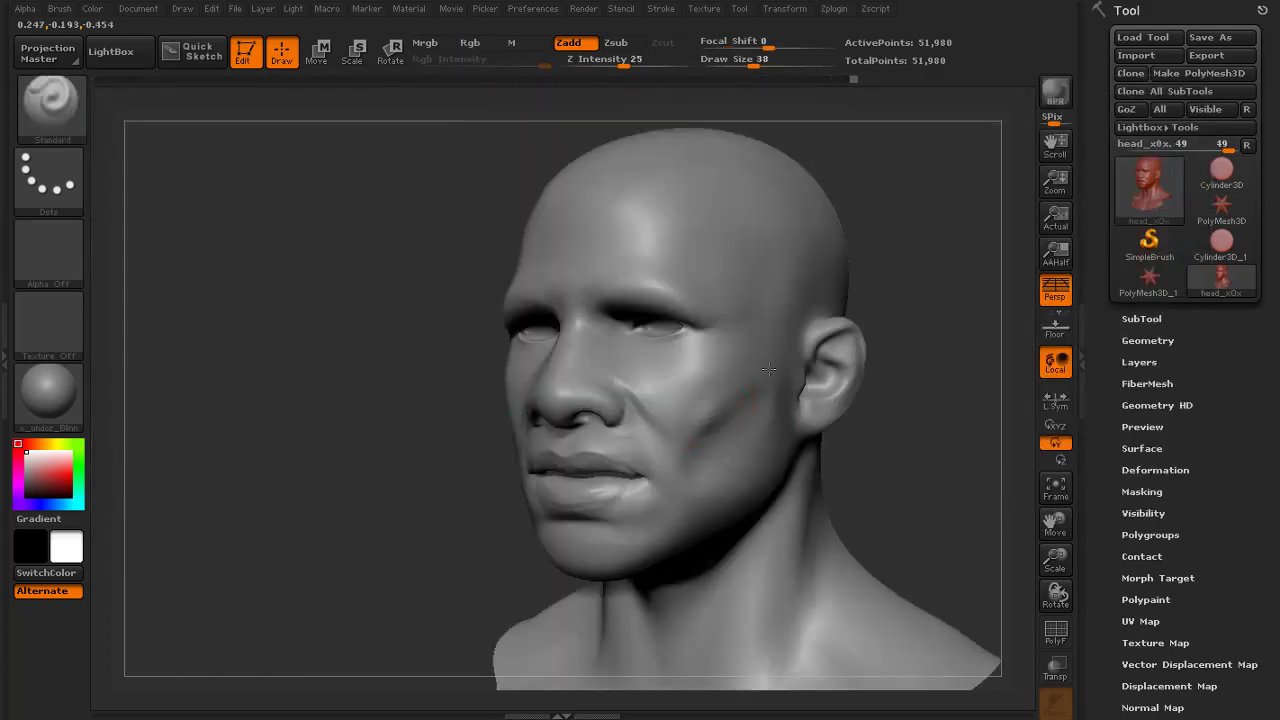
drag(407, 432, 72, 132)
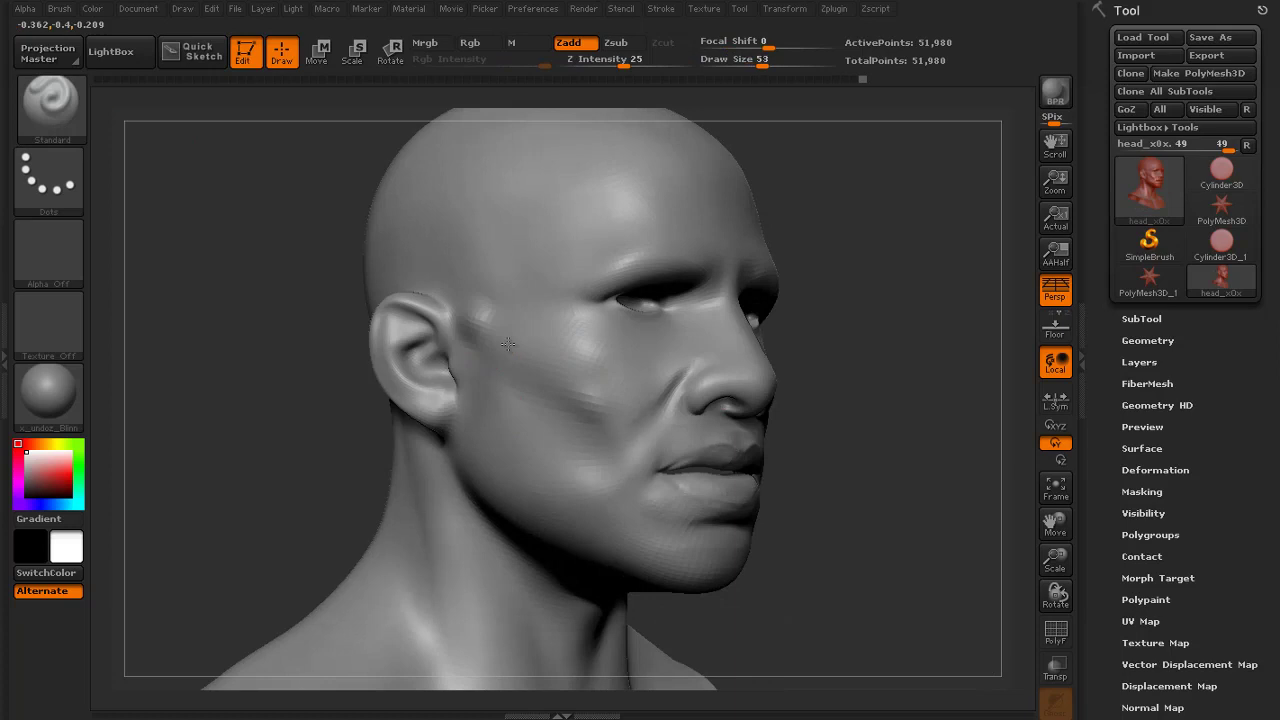
shift+drag(508, 344, 582, 383)
drag(990, 350, 920, 348)
drag(994, 476, 850, 426)
mouse_move(770, 440)
mouse_down()
mouse_move(799, 445)
mouse_move(806, 374)
mouse_move(797, 429)
mouse_move(529, 477)
mouse_up()
key(shift)
mouse_move(780, 350)
mouse_down()
mouse_move(797, 406)
mouse_move(763, 317)
mouse_move(831, 397)
mouse_move(806, 466)
mouse_move(730, 480)
mouse_up()
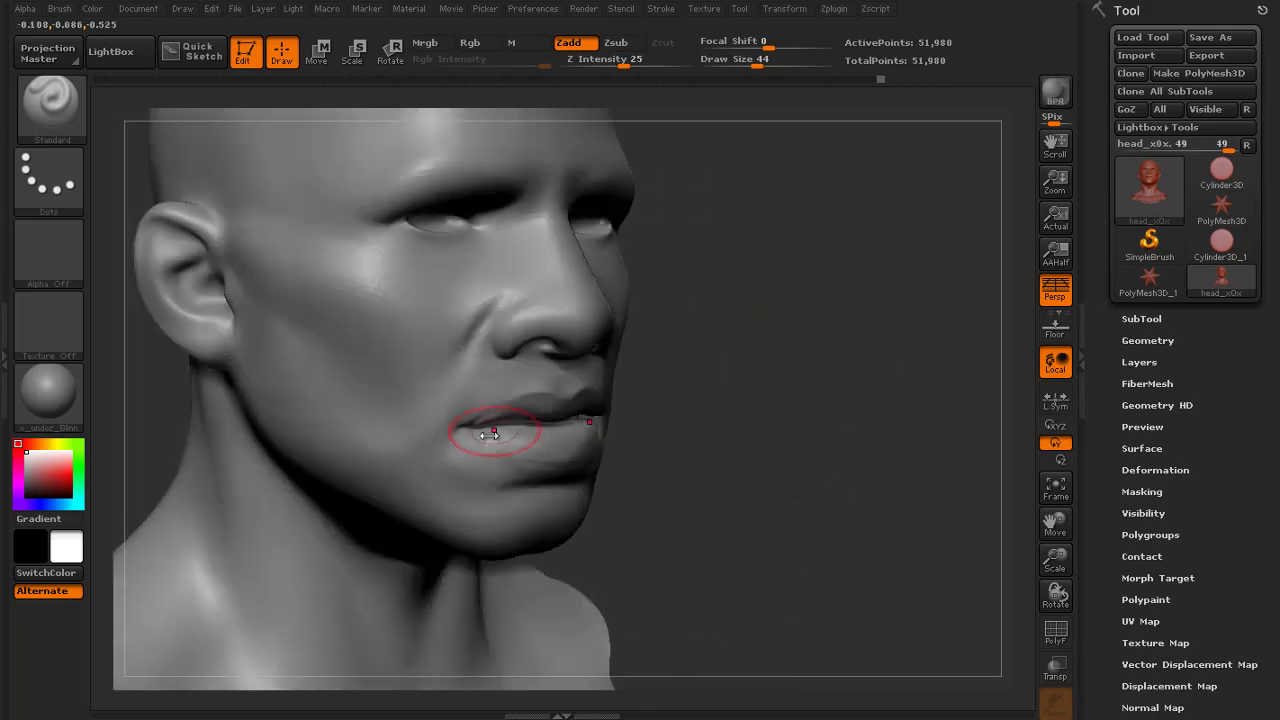
Build up the area beside the lower lip and deepen the mouth corners with the Standard brush at about Draw Size 20
drag(751, 408, 487, 454)
ctrl+right_drag(451, 409, 429, 466)
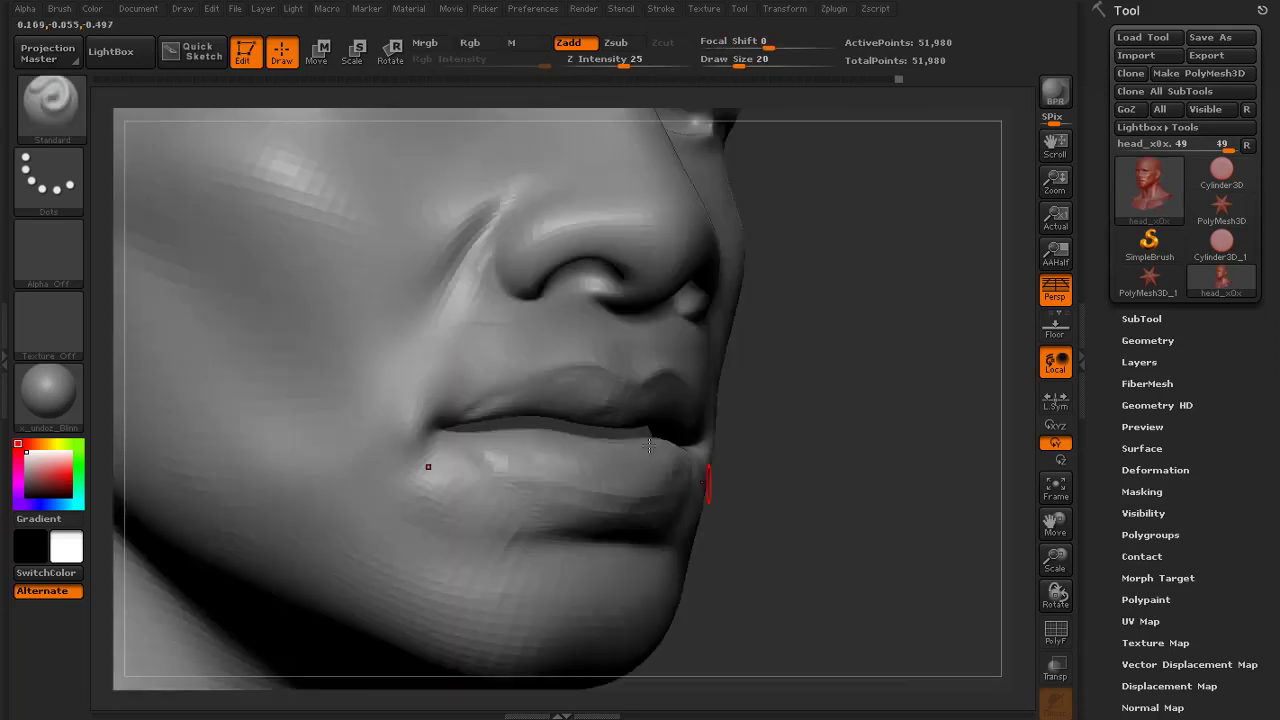
key(s)
drag(431, 466, 447, 466)
shift+drag(460, 358, 368, 488)
shift+drag(403, 334, 372, 478)
shift+drag(434, 426, 408, 472)
Smooth the mouth corners and lower lip edge at Draw Size 22, then reduce the brush to 12
drag(920, 430, 766, 437)
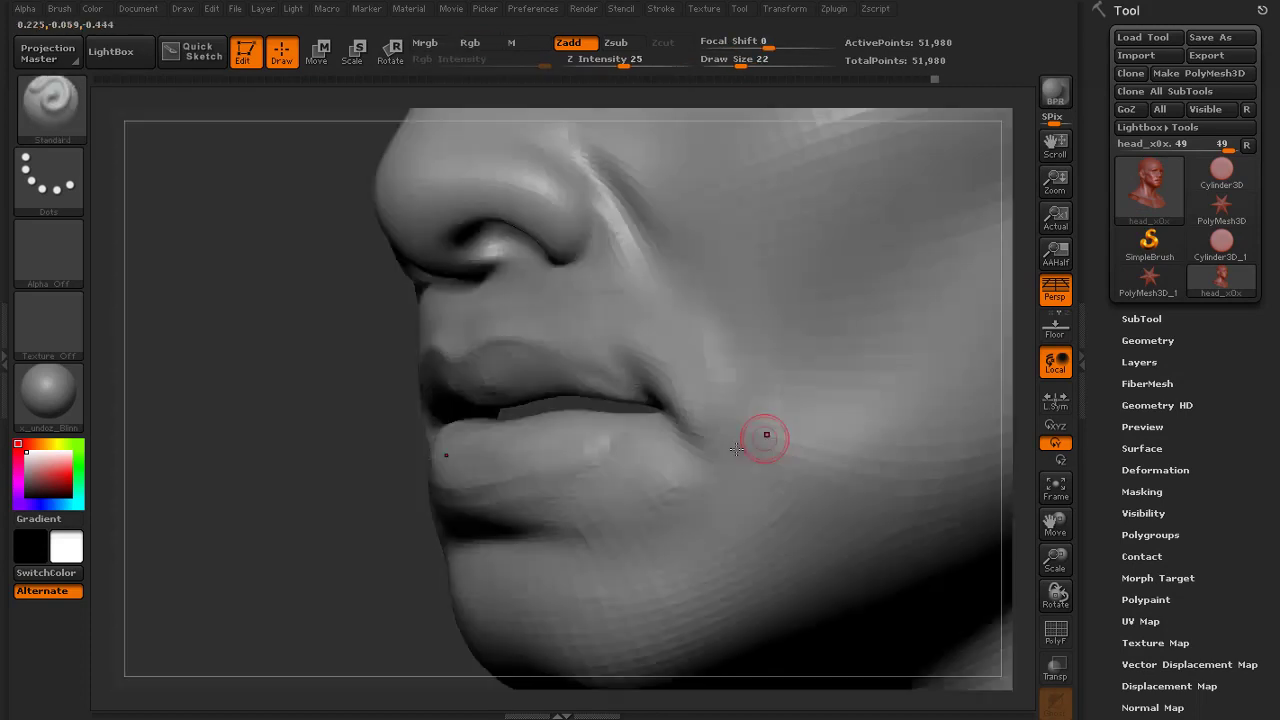
mouse_move(638, 410)
shift+mouse_down()
mouse_move(612, 420)
mouse_move(767, 359)
shift+mouse_up()
key(f)
ctrl+right_drag(767, 359, 700, 440)
shift+drag(560, 398, 547, 406)
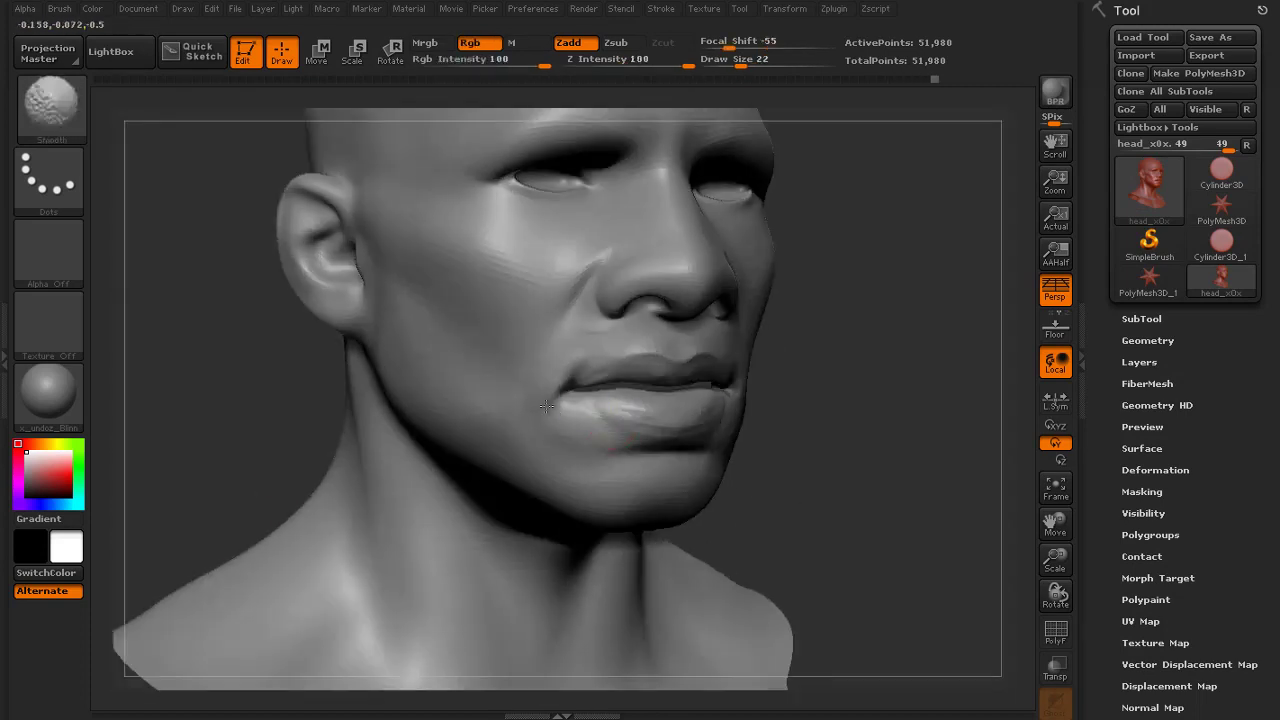
shift+drag(836, 423, 725, 425)
key(bracketleft)
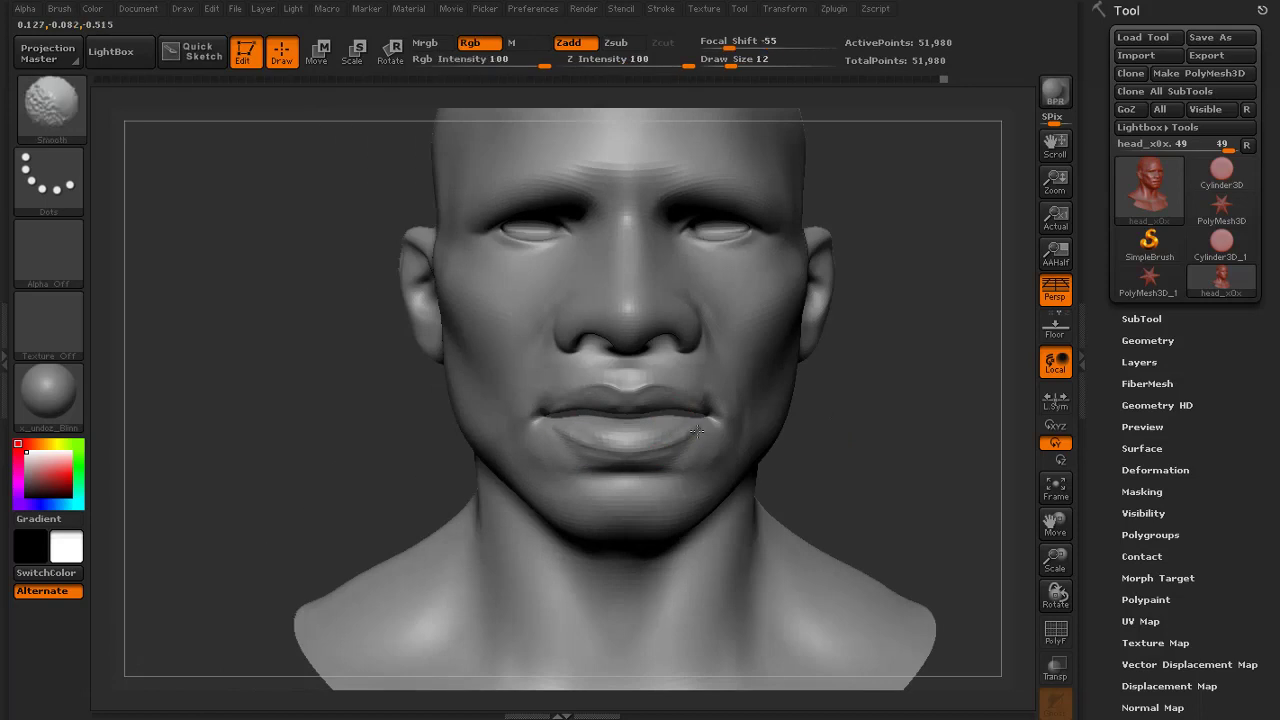
Sculpt the philtrum between the nose and upper lip with the Standard brush at about Draw Size 18
key(f)
drag(843, 374, 851, 334)
drag(843, 439, 780, 440)
ctrl+right_drag(848, 440, 864, 416)
drag(863, 471, 720, 434)
key(bracketright)
key(bracketright)
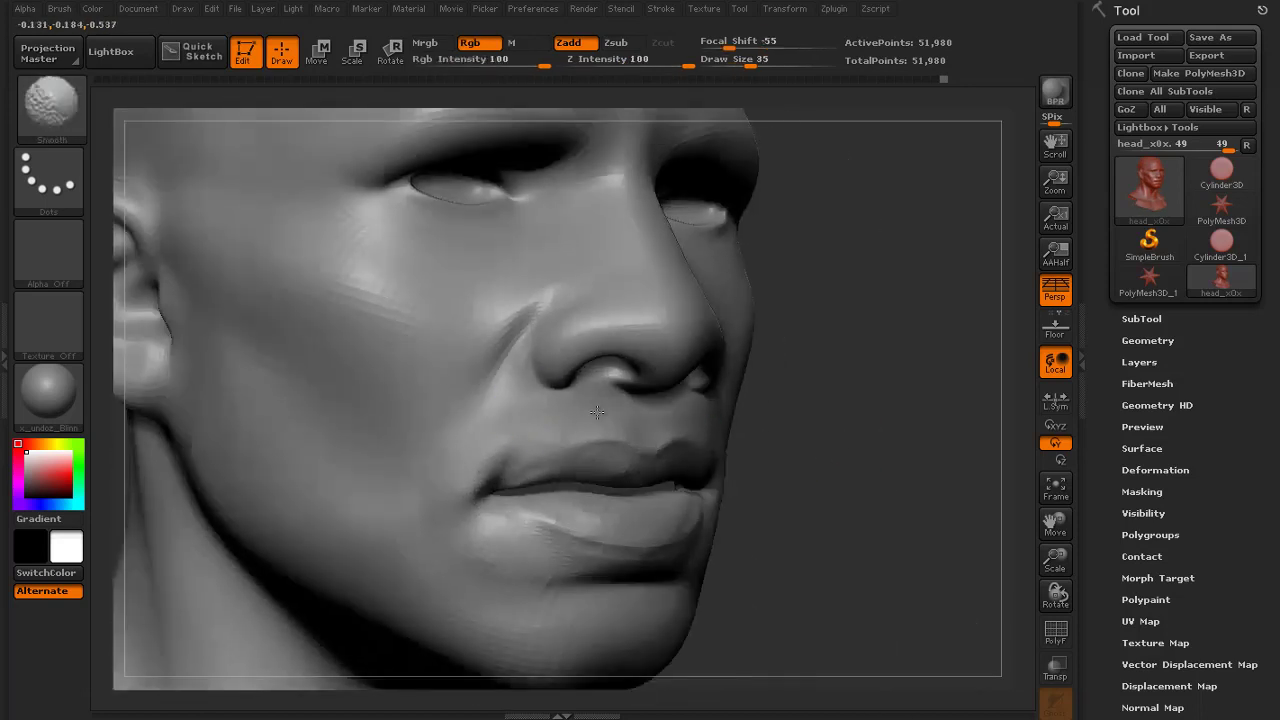
shift+drag(843, 425, 730, 425)
drag(645, 449, 672, 436)
key(bracketleft)
mouse_move(668, 410)
shift+mouse_down()
mouse_move(662, 430)
mouse_move(686, 433)
mouse_move(670, 404)
shift+mouse_up()
shift+drag(664, 408, 653, 431)
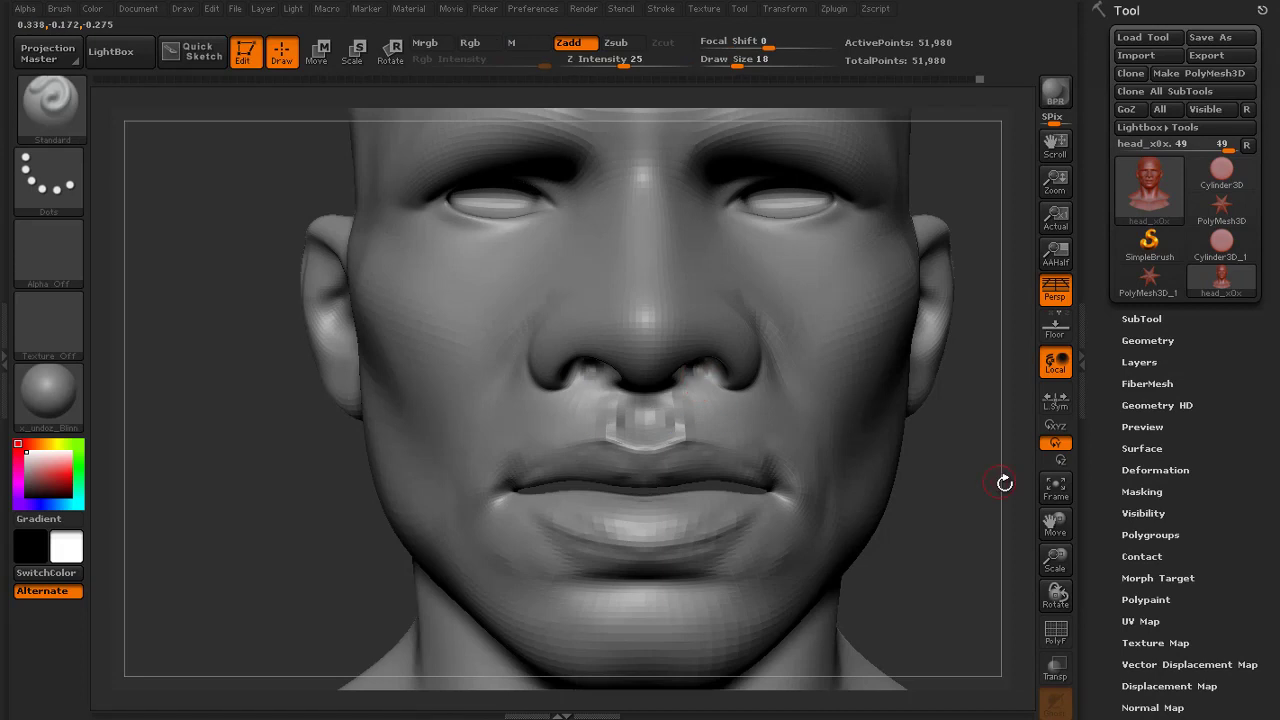
Shape the nostril edges and smooth the base of the nostril wings at Draw Size 30
mouse_move(1004, 483)
mouse_down()
mouse_move(690, 362)
mouse_move(722, 374)
mouse_move(714, 332)
mouse_up()
drag(1014, 296, 1080, 390)
mouse_move(475, 398)
mouse_down()
mouse_move(512, 375)
mouse_move(490, 384)
mouse_up()
drag(1014, 385, 930, 385)
drag(778, 374, 766, 358)
shift+drag(768, 362, 758, 370)
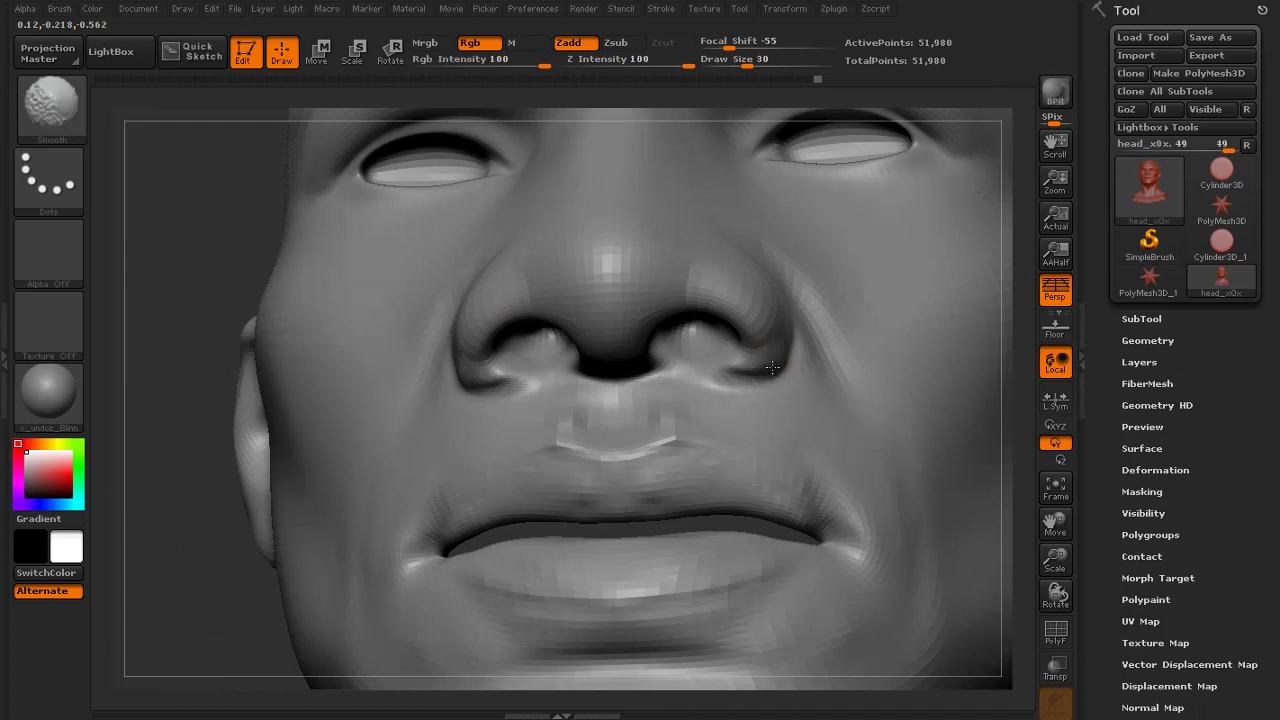
Refine the inner nostril rim and smooth it at Draw Size 41
mouse_move(1016, 381)
mouse_down()
mouse_move(989, 381)
mouse_move(966, 549)
mouse_move(890, 530)
mouse_up()
drag(603, 346, 594, 326)
shift+drag(608, 338, 622, 362)
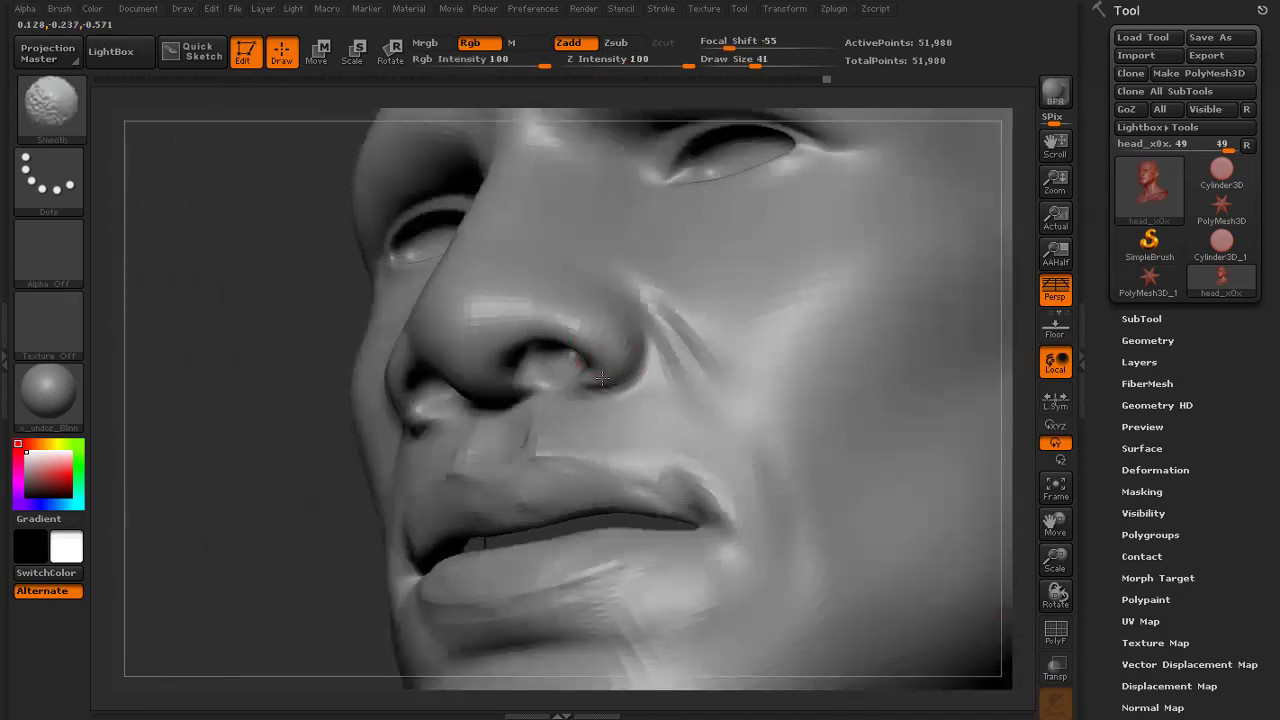
drag(1014, 385, 1060, 380)
drag(140, 345, 271, 380)
drag(1014, 388, 894, 389)
drag(1020, 436, 877, 403)
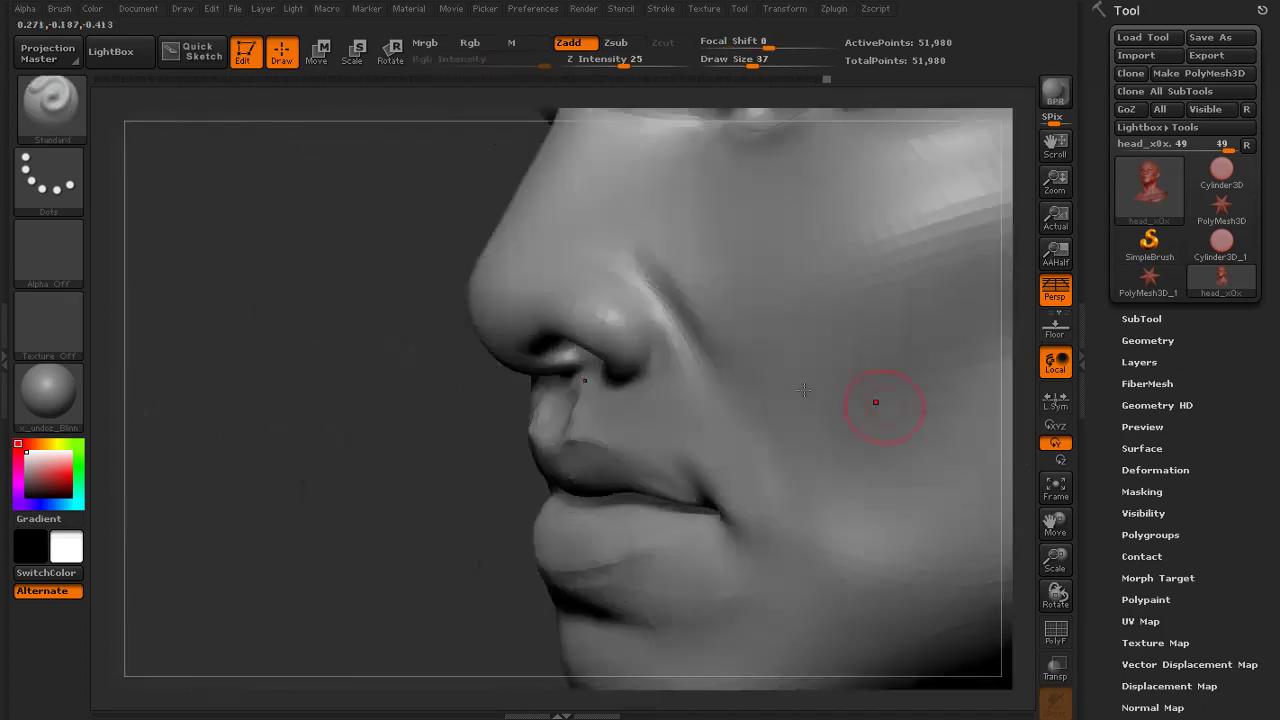
Carve the crease around the nostril wing and soften the fold between the nose and cheek
key(s)
drag(634, 334, 621, 334)
mouse_move(653, 347)
alt+mouse_down()
mouse_move(638, 280)
mouse_move(648, 304)
alt+mouse_up()
mouse_move(646, 296)
alt+mouse_down()
mouse_move(669, 346)
mouse_move(660, 372)
mouse_move(697, 363)
mouse_move(740, 430)
alt+mouse_up()
key(s)
shift+drag(740, 430, 748, 365)
shift+drag(692, 275, 660, 298)
drag(326, 418, 470, 390)
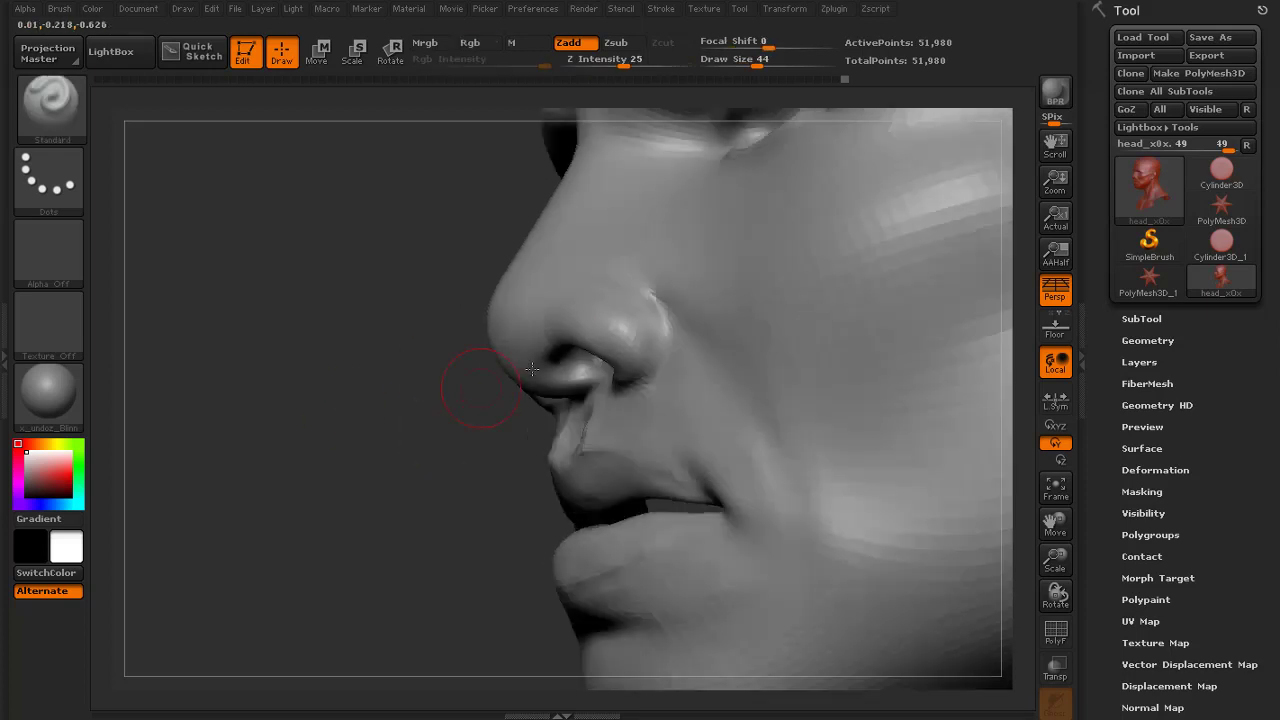
Smooth and round the nostril wings, then refine the nostril openings with the Standard brush at about Draw Size 38
shift+drag(623, 380, 612, 345)
drag(368, 443, 580, 436)
shift+drag(392, 258, 400, 280)
drag(690, 420, 745, 405)
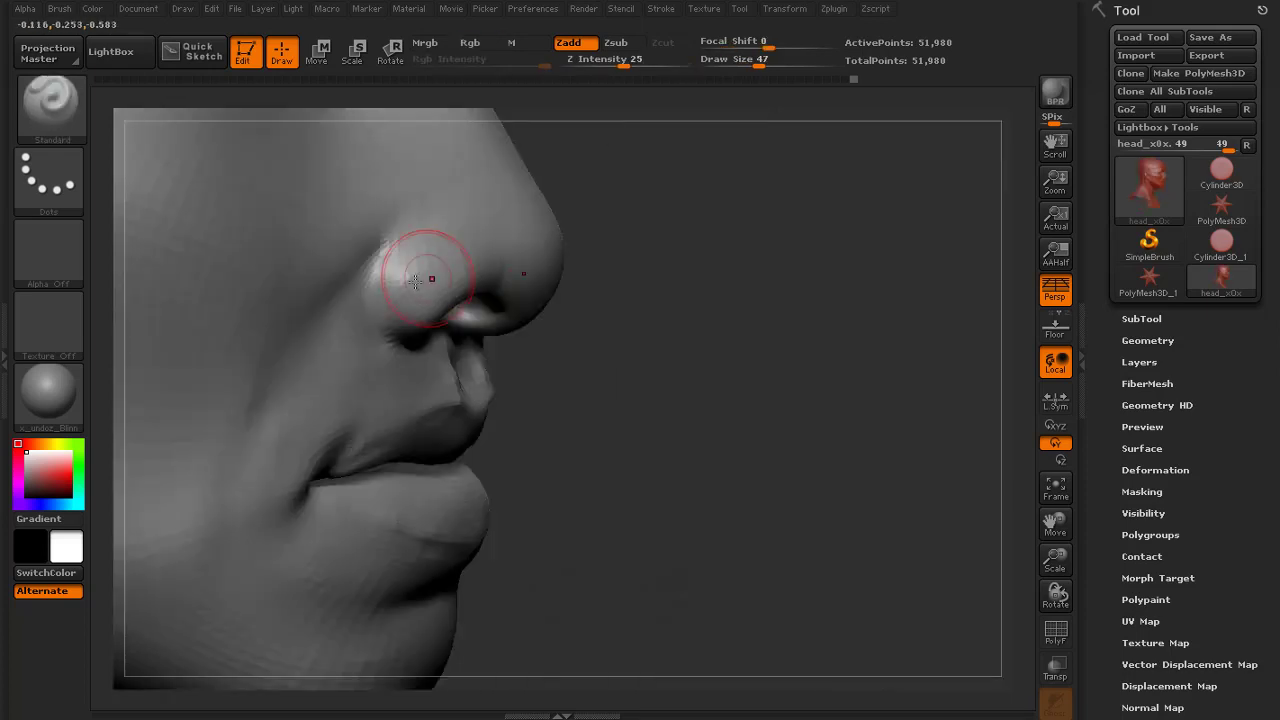
mouse_move(693, 249)
mouse_down()
mouse_move(430, 310)
mouse_move(482, 284)
mouse_up()
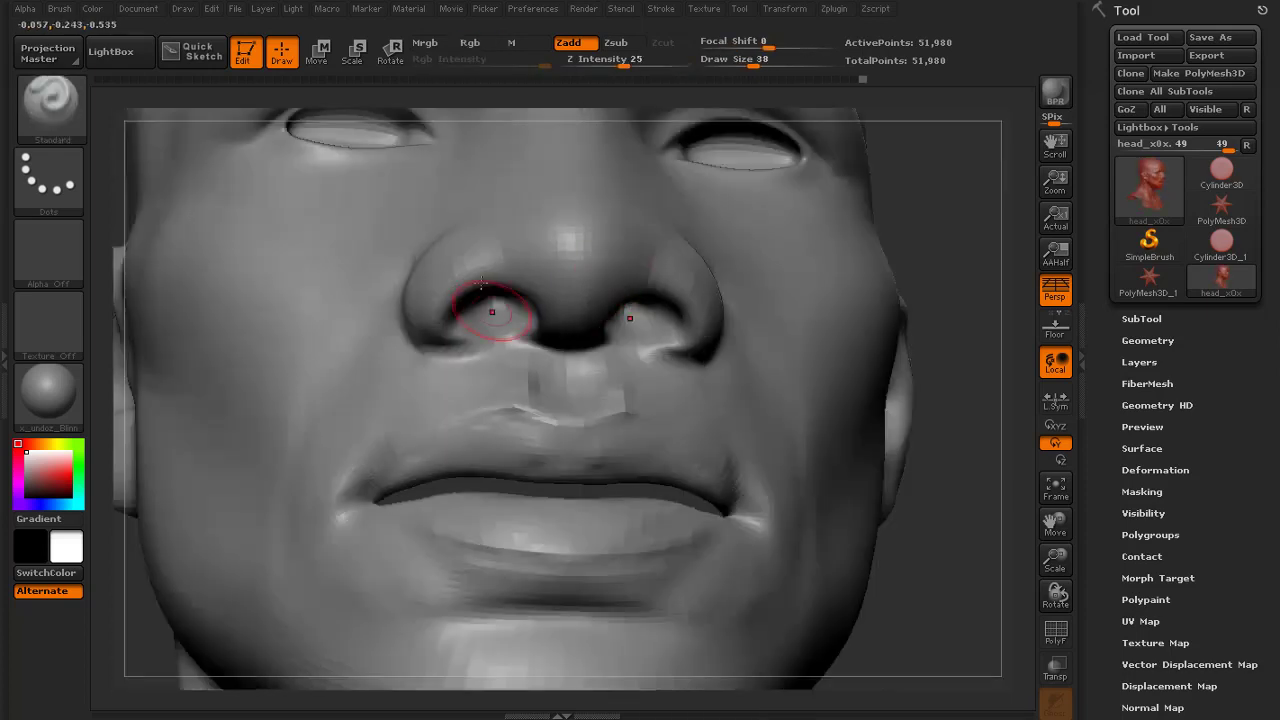
drag(935, 220, 622, 298)
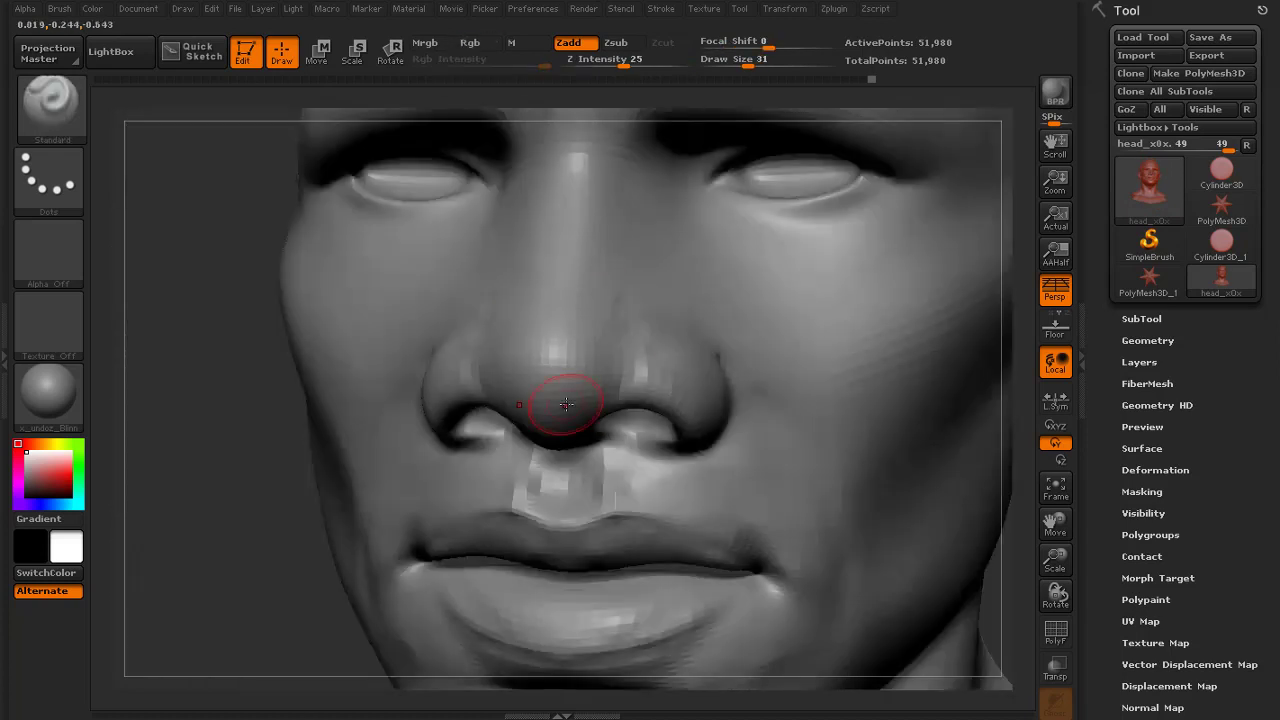
Mask the bridge and tip of the nose and widen the nostril wings with the Move brush at Draw Size 90
key(f)
mouse_move(697, 417)
shift+mouse_down()
mouse_move(820, 346)
mouse_move(820, 434)
shift+mouse_up()
click(77, 130)
click(366, 132)
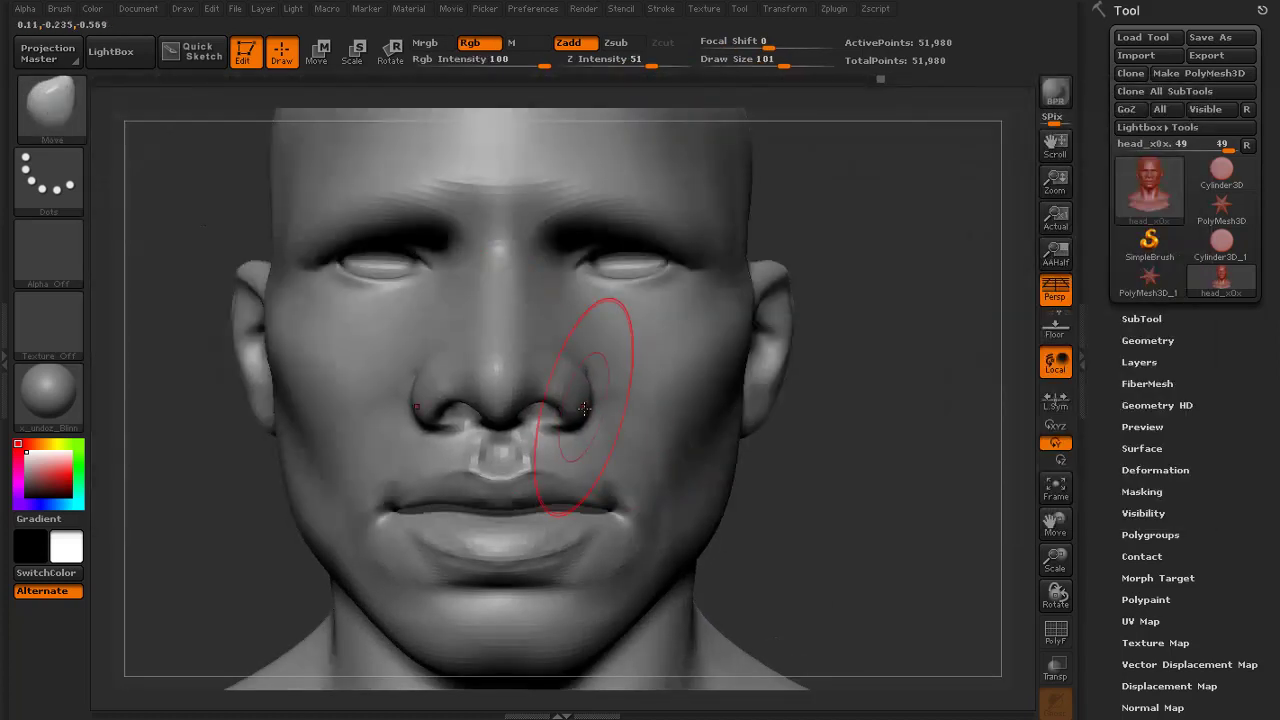
mouse_move(508, 358)
ctrl+mouse_down()
mouse_move(504, 400)
mouse_move(500, 248)
ctrl+mouse_up()
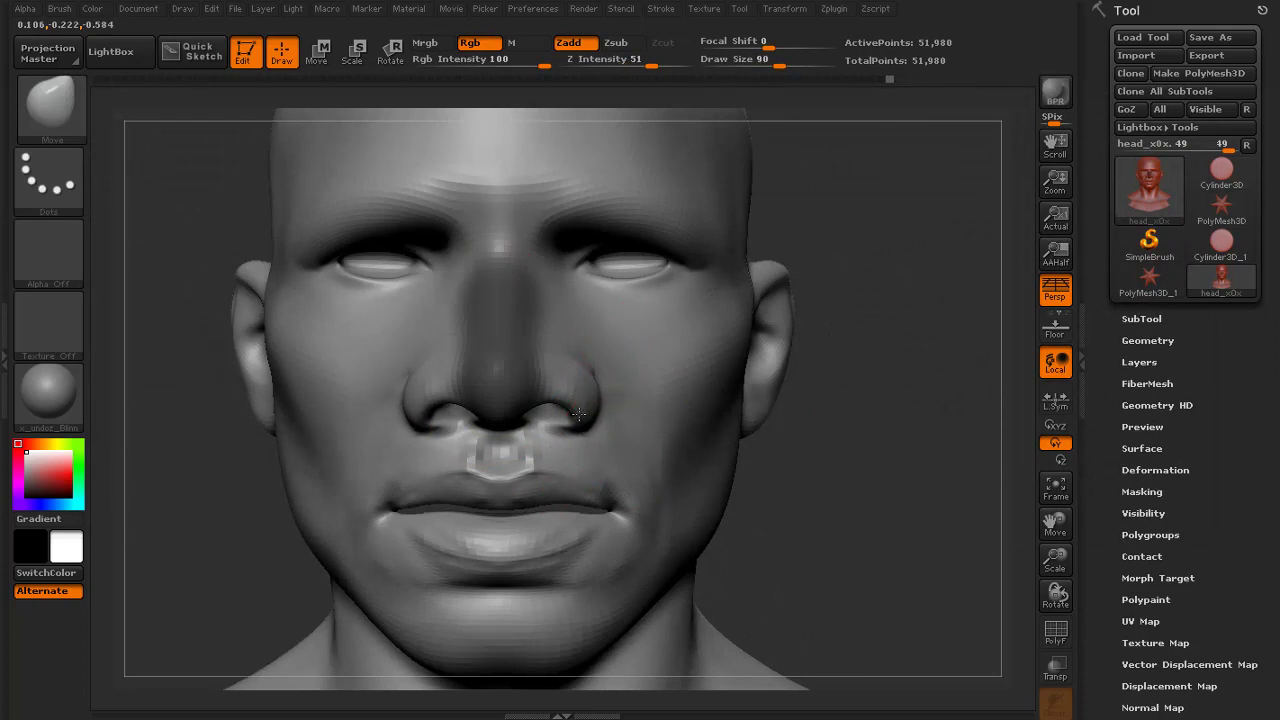
Clear the nose mask and adjust the nose tip and nostril wings with the Move brush at Draw Sizes 115 and 53
mouse_move(822, 477)
mouse_down()
mouse_move(852, 255)
mouse_move(410, 441)
mouse_move(502, 410)
mouse_up()
key(bracketright)
key(bracketright)
key(bracketright)
key(bracketright)
key(bracketright)
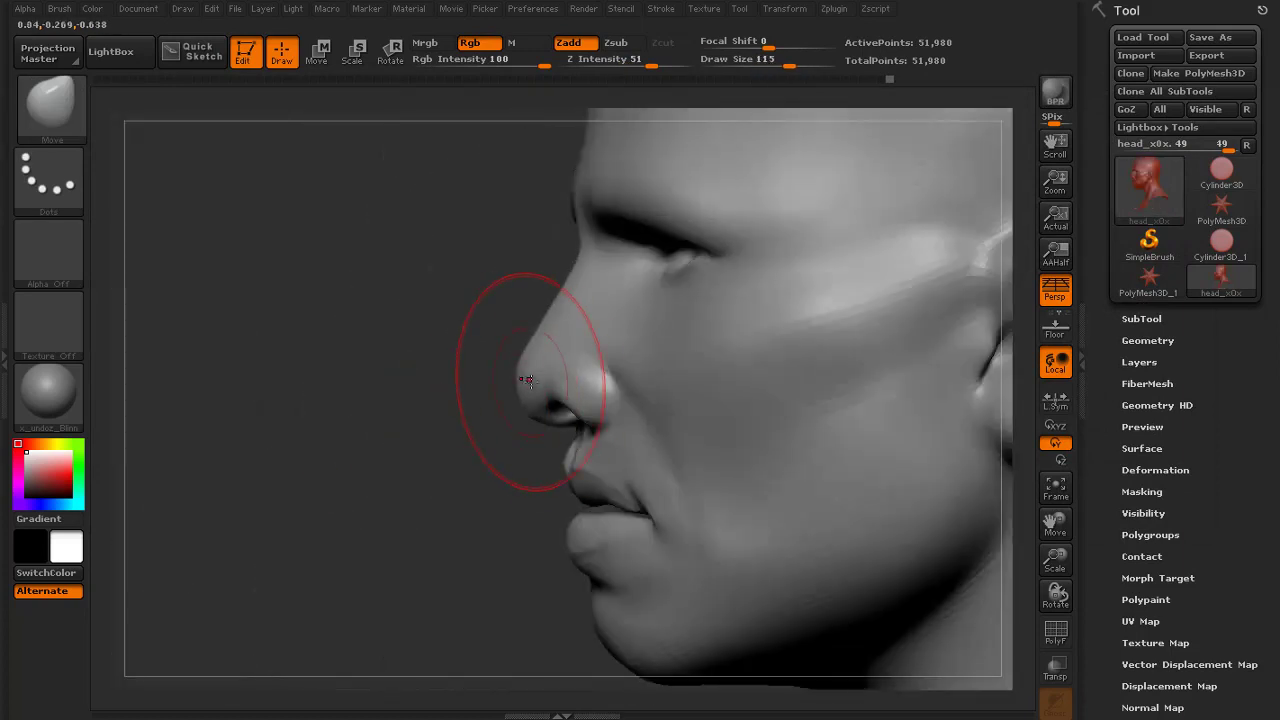
key(s)
drag(546, 352, 536, 352)
mouse_move(455, 375)
mouse_down()
mouse_move(763, 391)
mouse_move(685, 396)
mouse_up()
mouse_move(880, 452)
mouse_down()
mouse_move(851, 449)
mouse_move(850, 500)
mouse_up()
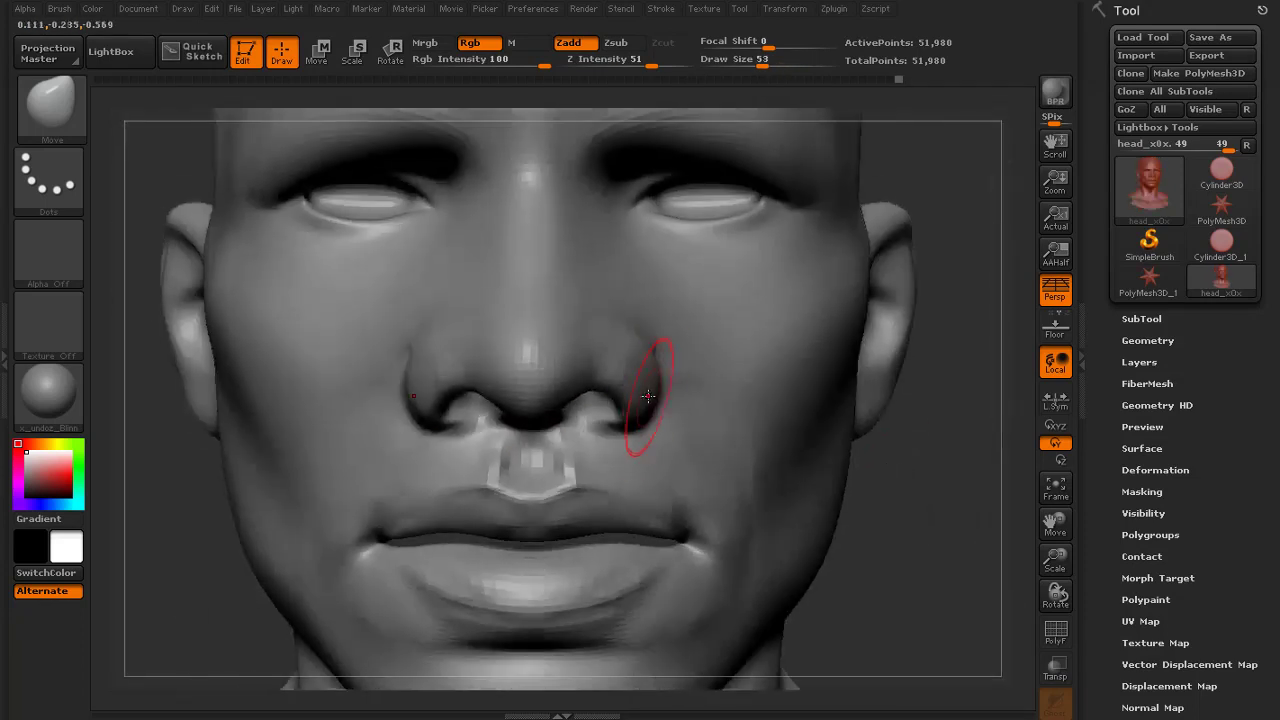
key(f)
mouse_move(905, 380)
mouse_down()
mouse_move(911, 371)
mouse_move(864, 352)
mouse_move(826, 311)
mouse_move(803, 317)
mouse_move(829, 443)
mouse_move(874, 326)
mouse_move(911, 403)
mouse_move(890, 390)
mouse_up()
Thicken the nostril wings and rims with the Inflat brush at a Draw Size of about 45, smoothing as needed
key(b)
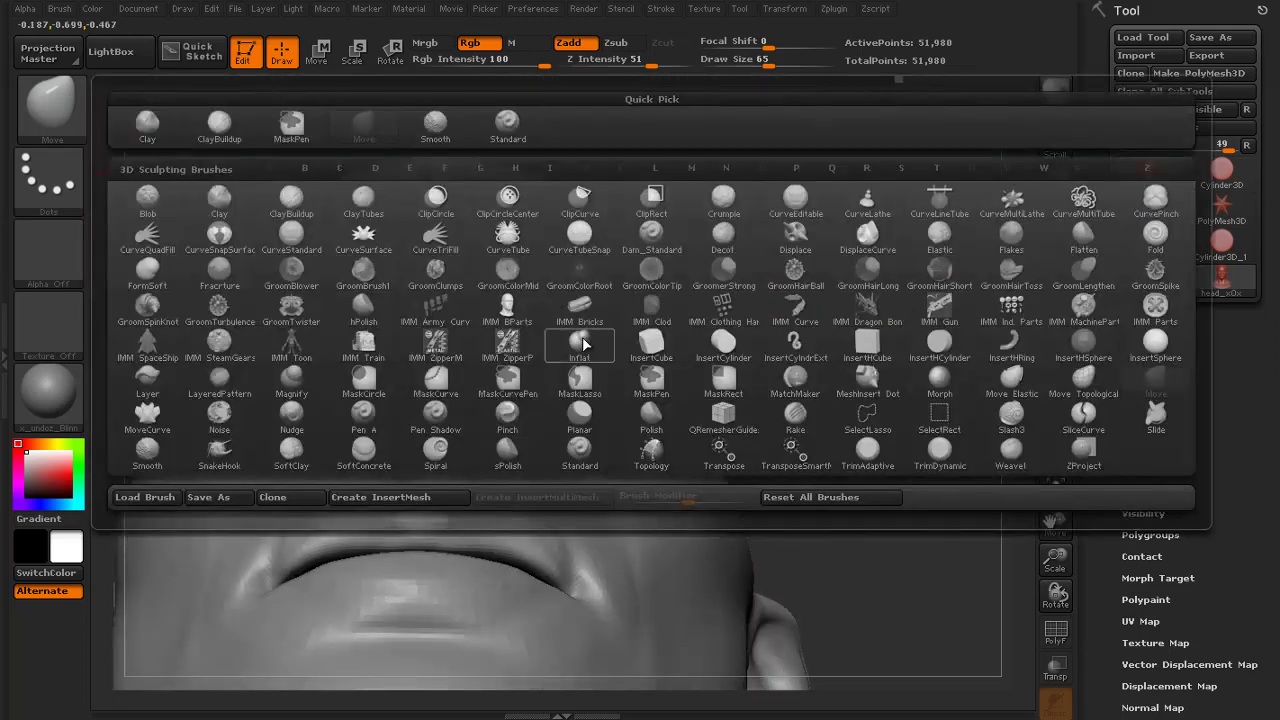
key(i)
key(n)
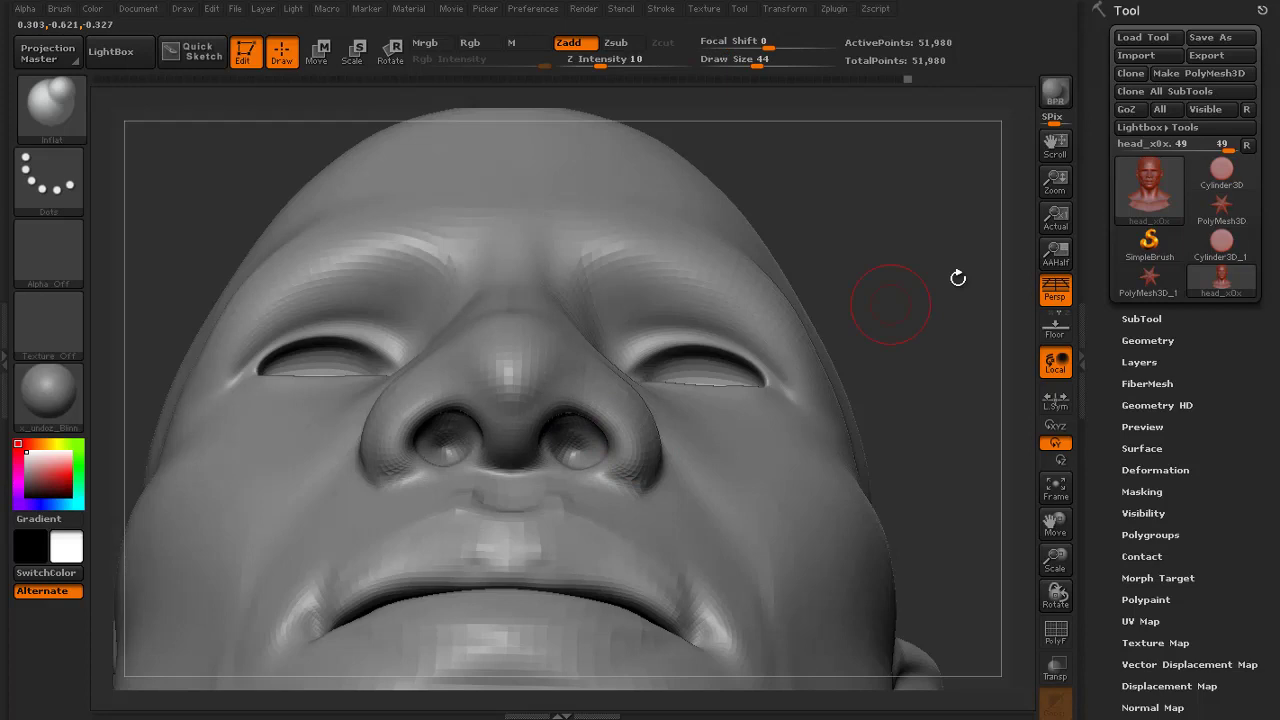
drag(890, 305, 571, 400)
key(shift)
drag(275, 349, 591, 402)
mouse_move(165, 290)
mouse_down()
mouse_move(195, 310)
mouse_move(430, 360)
mouse_up()
key(shift)
drag(880, 350, 640, 358)
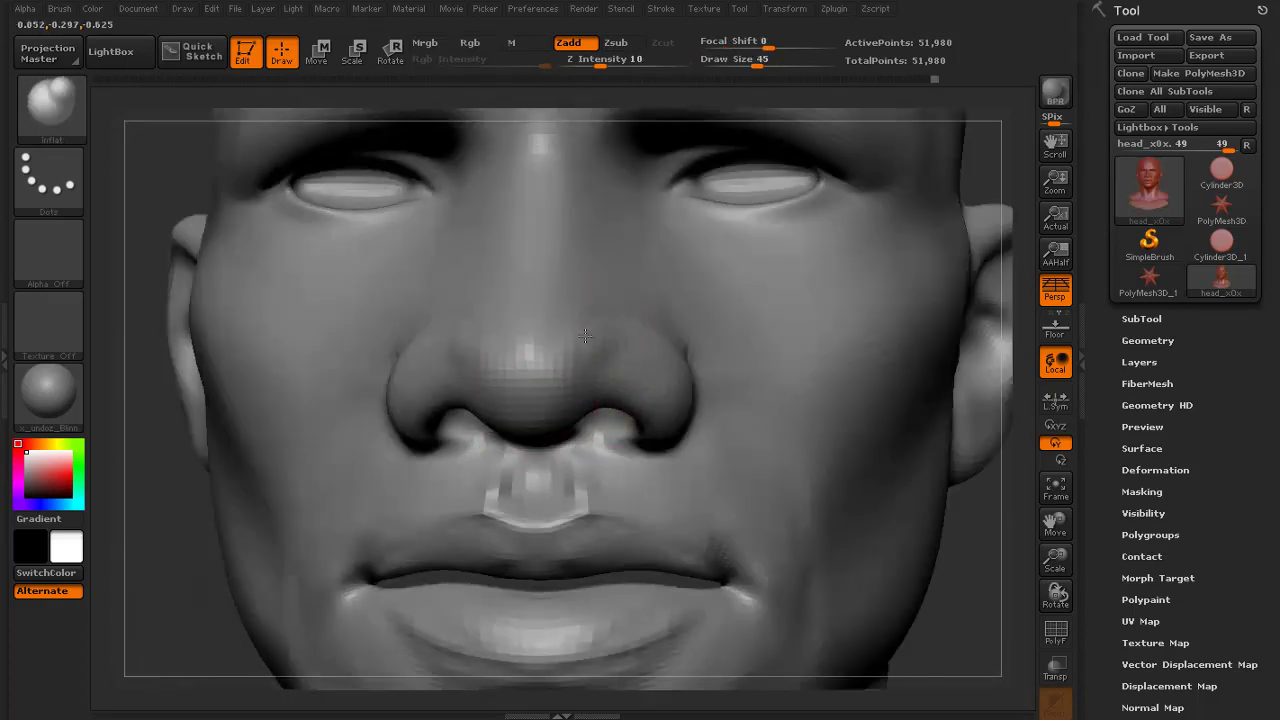
Reshape the outer nostril wings with the Move brush at Draw Sizes 118 and 72
key(f)
mouse_move(803, 377)
mouse_down()
mouse_move(826, 411)
mouse_move(711, 391)
mouse_up()
key(bracketleft)
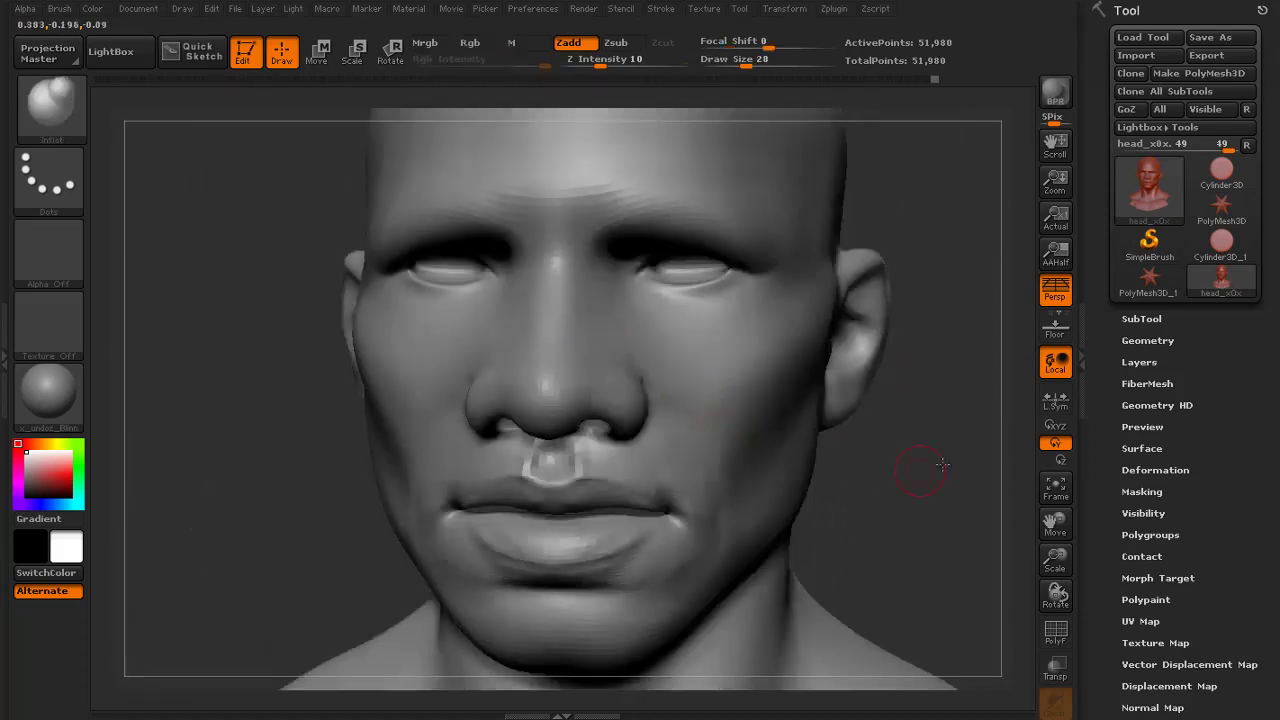
key(f)
mouse_move(941, 465)
mouse_down()
mouse_move(829, 331)
mouse_move(835, 430)
mouse_move(800, 410)
mouse_up()
click(56, 124)
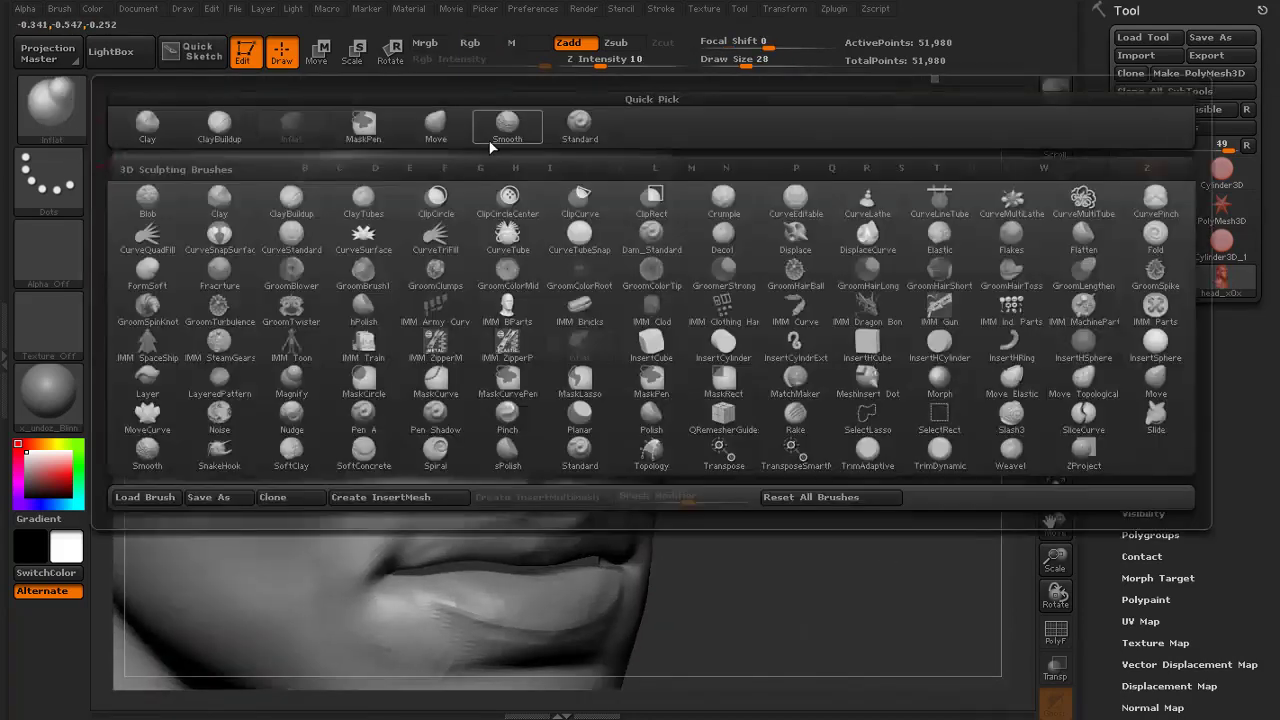
click(435, 127)
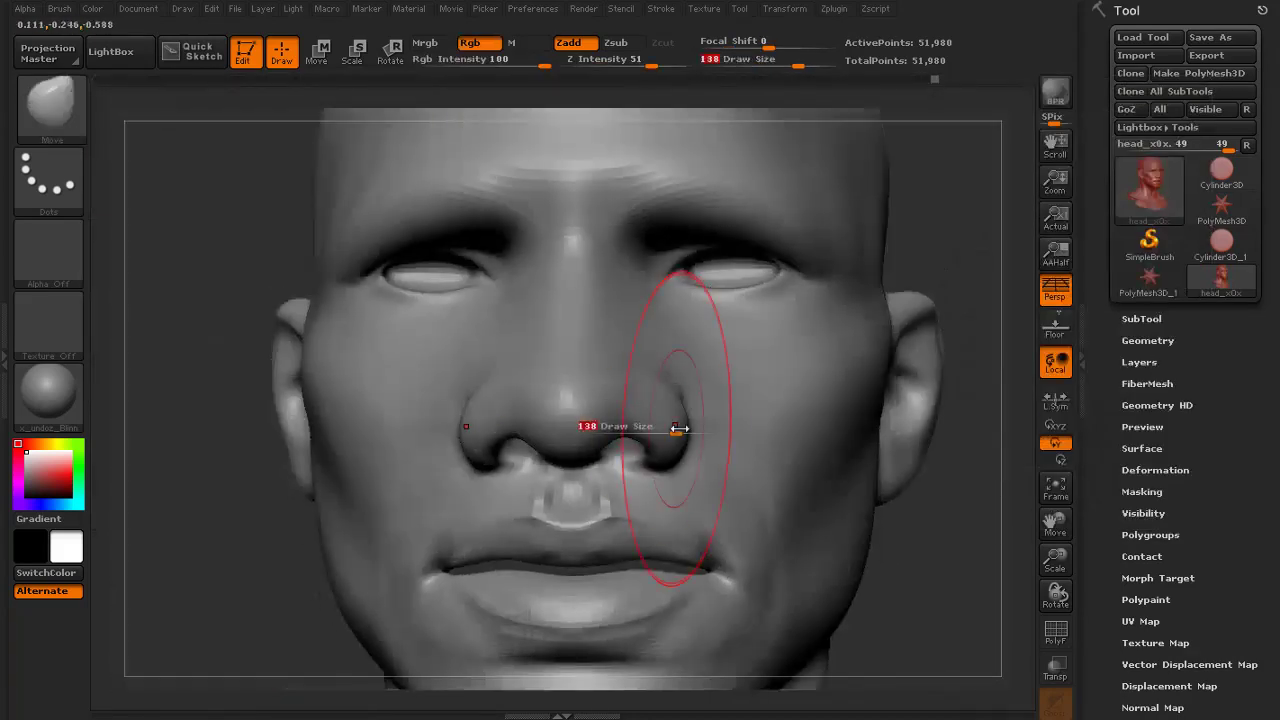
drag(679, 428, 670, 428)
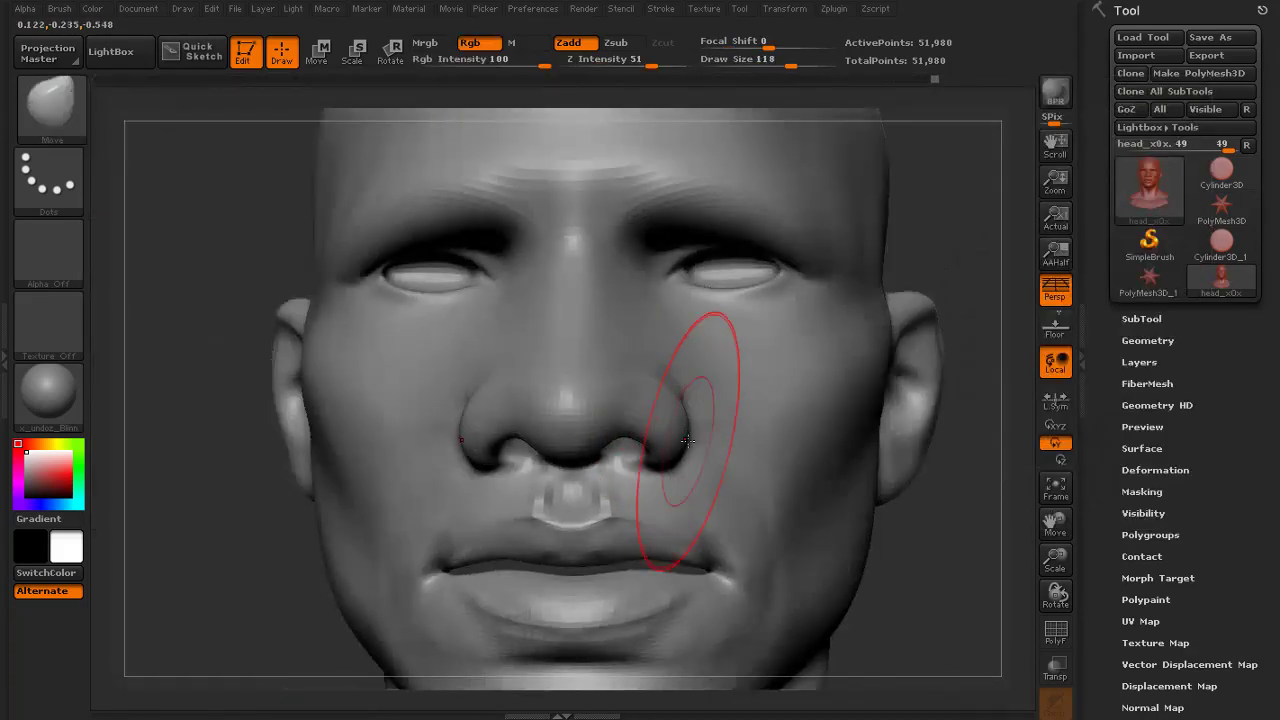
key(shift+d)
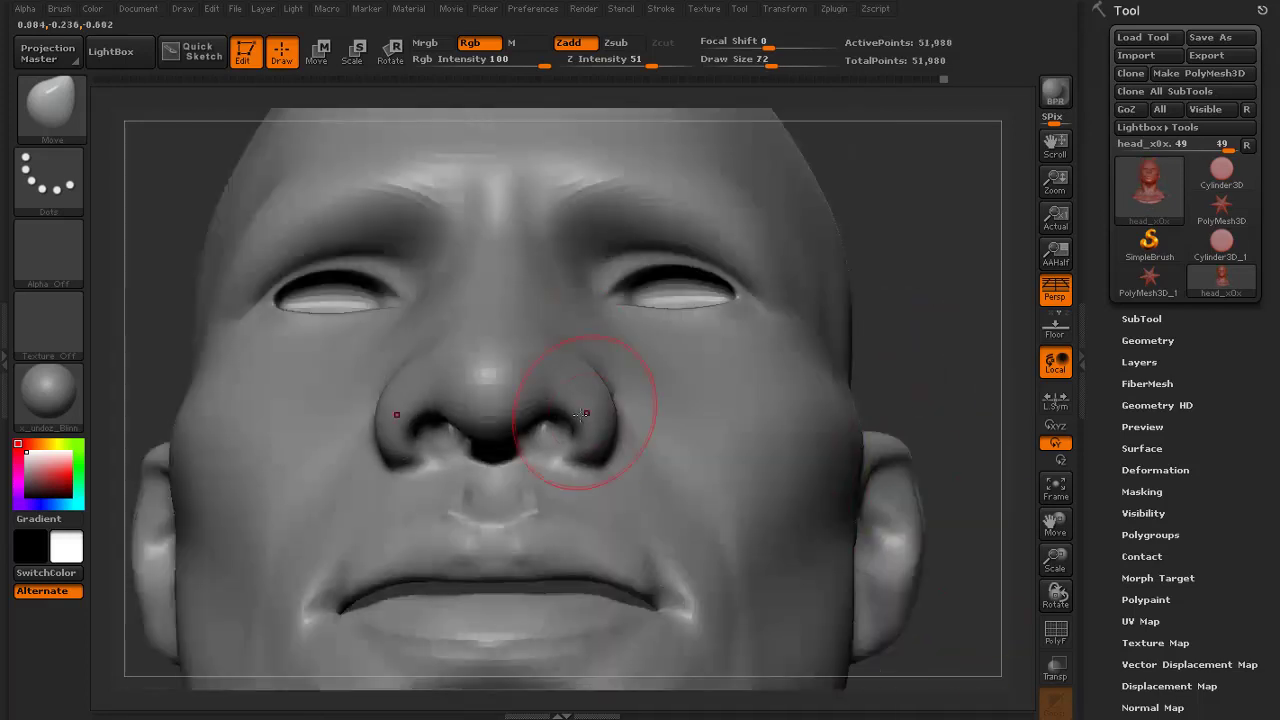
drag(580, 415, 590, 414)
Refine the underside of the nose tip in profile with the Move brush at Draw Size 53
mouse_move(968, 310)
mouse_down()
mouse_move(951, 397)
mouse_move(849, 363)
mouse_move(829, 420)
mouse_move(861, 368)
mouse_move(920, 426)
mouse_move(962, 436)
mouse_up()
key(s)
drag(798, 394, 786, 394)
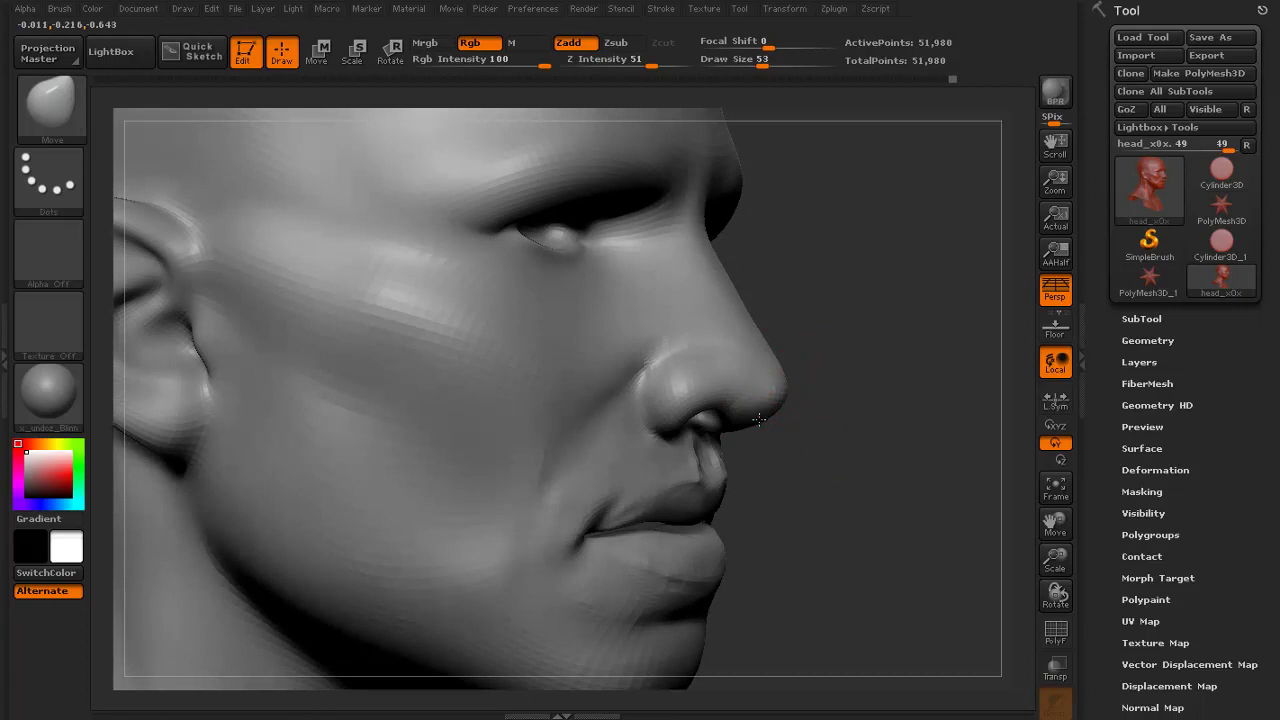
drag(779, 397, 773, 402)
mouse_move(940, 385)
mouse_down()
mouse_move(814, 380)
mouse_move(777, 400)
mouse_move(857, 350)
mouse_up()
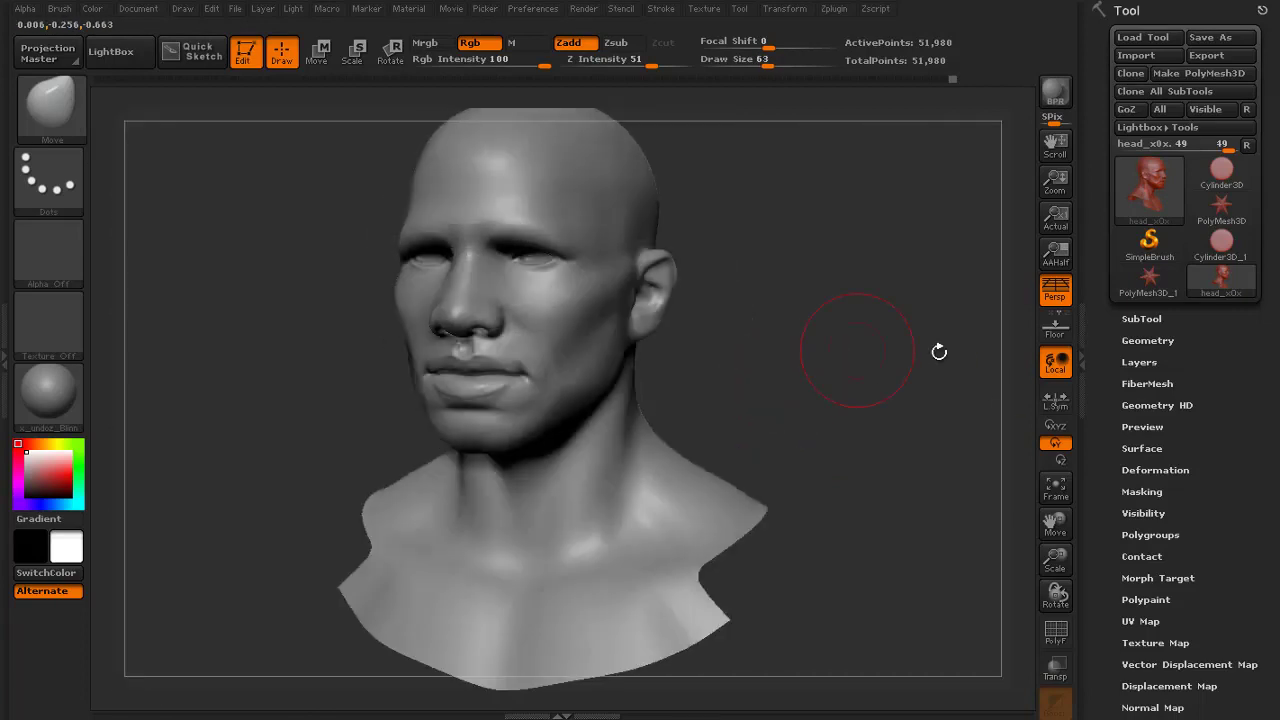
Undo the last Move adjustment and smooth the transition between the nostril wing and the cheek
mouse_move(330, 375)
mouse_down()
mouse_move(251, 389)
mouse_move(406, 580)
mouse_move(375, 566)
mouse_up()
drag(507, 400, 513, 407)
key(ctrl+z)
key(s)
drag(365, 423, 446, 421)
key(s)
drag(532, 410, 518, 410)
mouse_move(950, 405)
mouse_down()
mouse_move(517, 451)
mouse_move(686, 280)
mouse_move(908, 394)
mouse_move(865, 309)
mouse_move(877, 429)
mouse_move(749, 331)
mouse_move(762, 331)
mouse_move(768, 415)
mouse_up()
shift+drag(555, 335, 543, 360)
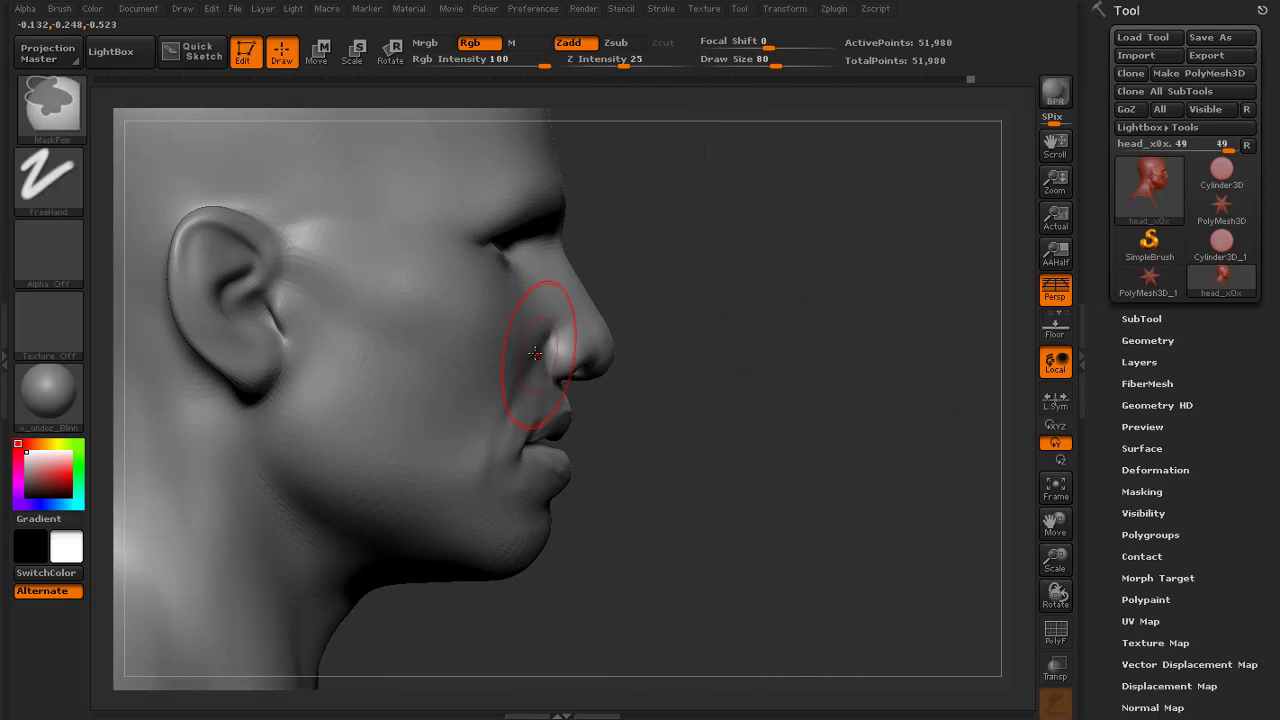
Lower the mesh two subdivision levels and adjust the nose profile with the Move brush at a Draw Size of about 162
alt+drag(672, 475, 667, 416)
key(s)
drag(534, 422, 552, 422)
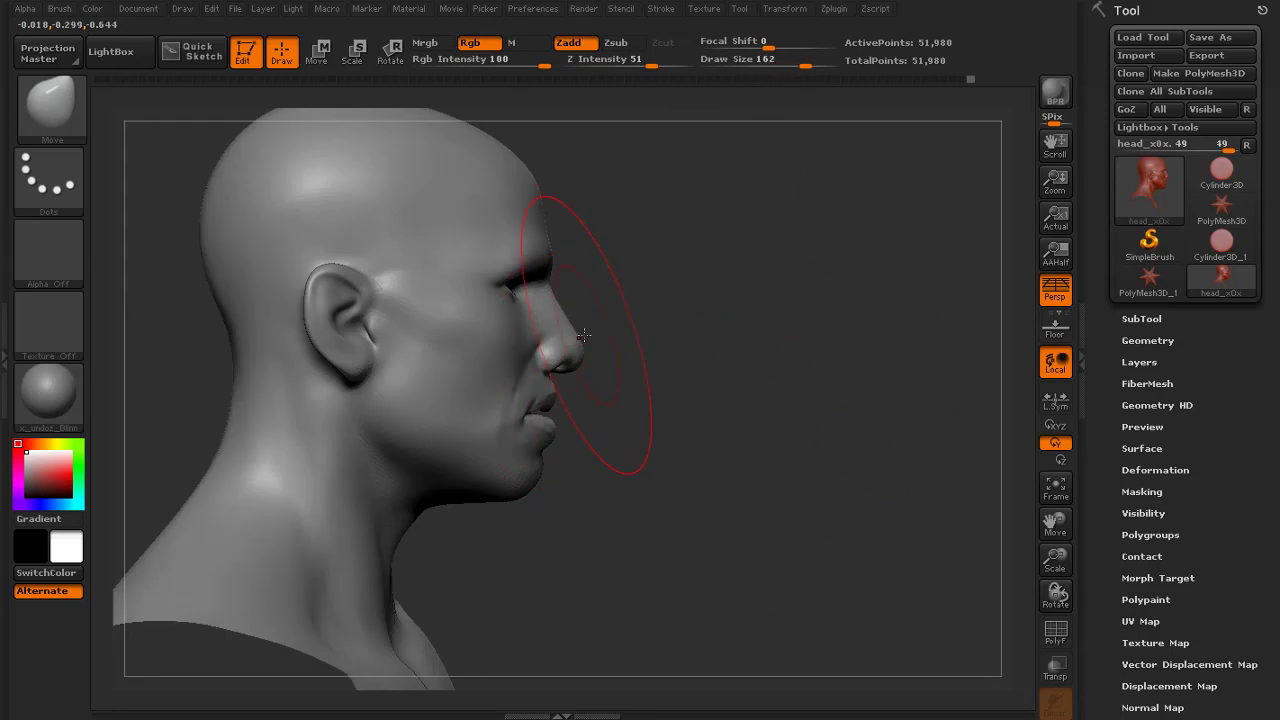
key(shift+d)
key(shift+d)
key(bracketright)
drag(566, 337, 559, 339)
drag(683, 314, 484, 323)
key(bracketleft)
drag(579, 329, 565, 331)
Reshape the forehead and top of the skull on the low-resolution mesh with the Move brush at Draw Size 99
mouse_move(470, 366)
alt+mouse_down()
mouse_move(451, 314)
mouse_move(411, 328)
alt+mouse_up()
key(s)
drag(578, 292, 559, 292)
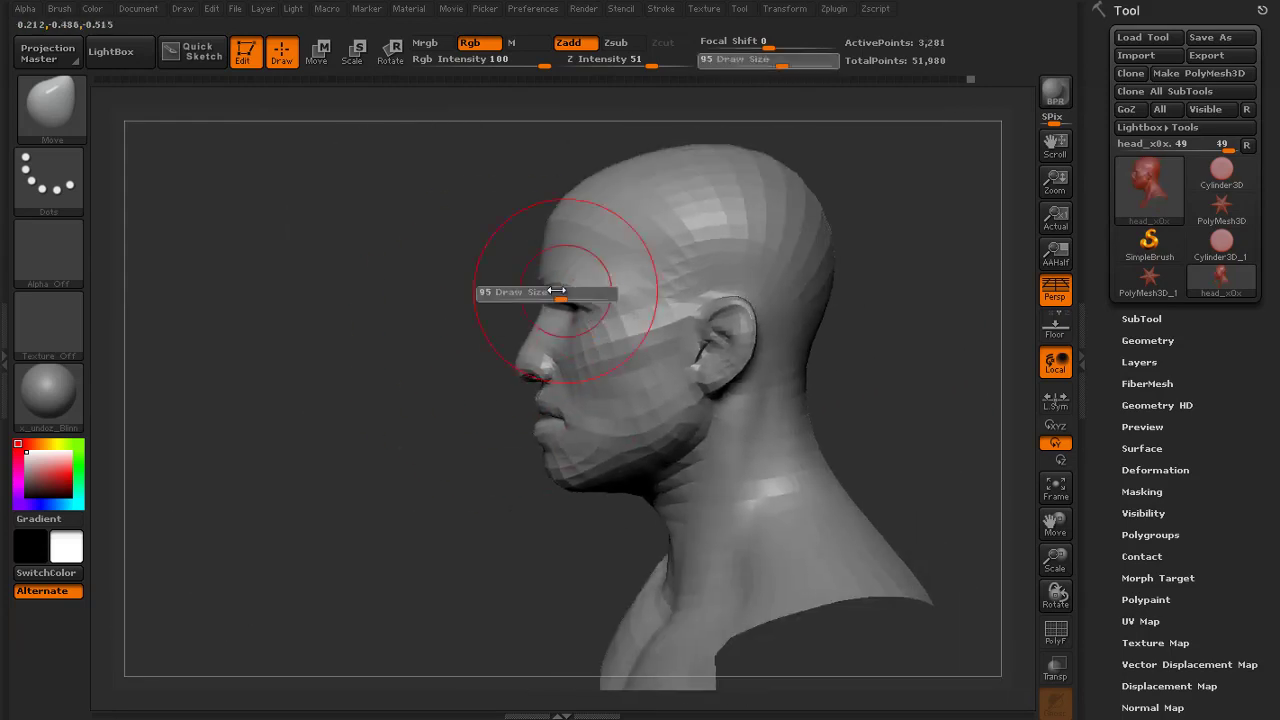
drag(509, 203, 607, 244)
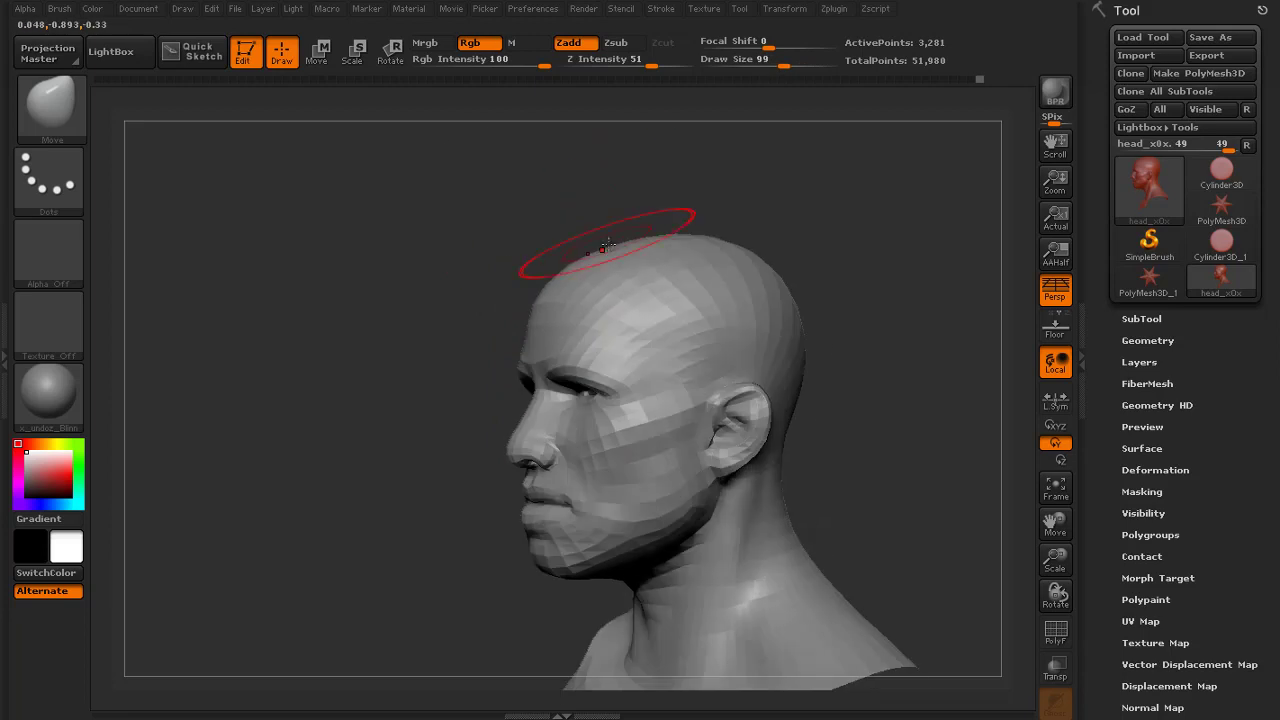
drag(499, 297, 450, 302)
key(bracketleft)
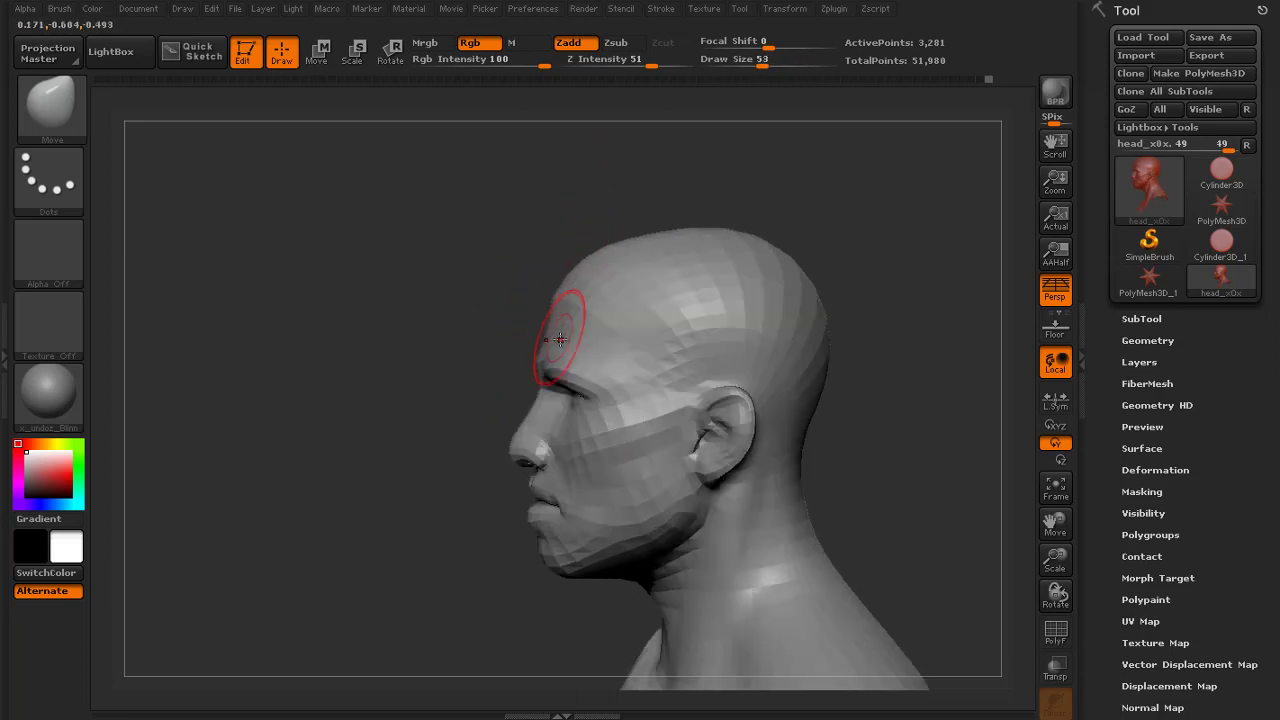
Adjust the mouth area with the Move brush at Draw Size 76 and raise the mesh two subdivision levels
mouse_move(438, 392)
alt+mouse_down()
mouse_move(434, 306)
mouse_move(440, 350)
alt+mouse_up()
key(s)
mouse_move(520, 485)
mouse_down()
mouse_move(548, 485)
mouse_move(509, 352)
mouse_up()
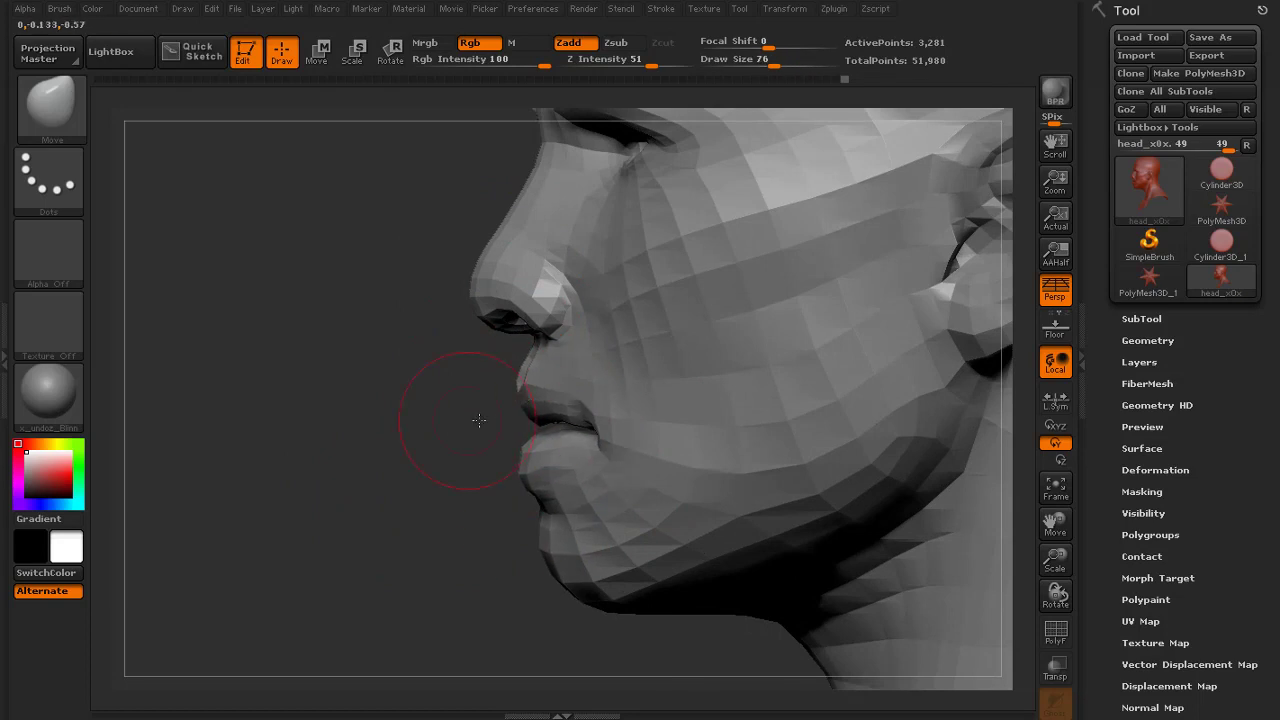
drag(479, 420, 569, 408)
key(f)
key(d)
key(d)
mouse_move(728, 382)
mouse_down()
mouse_move(774, 386)
mouse_move(730, 395)
mouse_up()
mouse_move(833, 401)
mouse_down()
mouse_move(851, 485)
mouse_move(822, 405)
mouse_up()
Drop two subdivision levels, undo the last change around the mouth, and return to the higher level
key(shift+d)
key(shift+d)
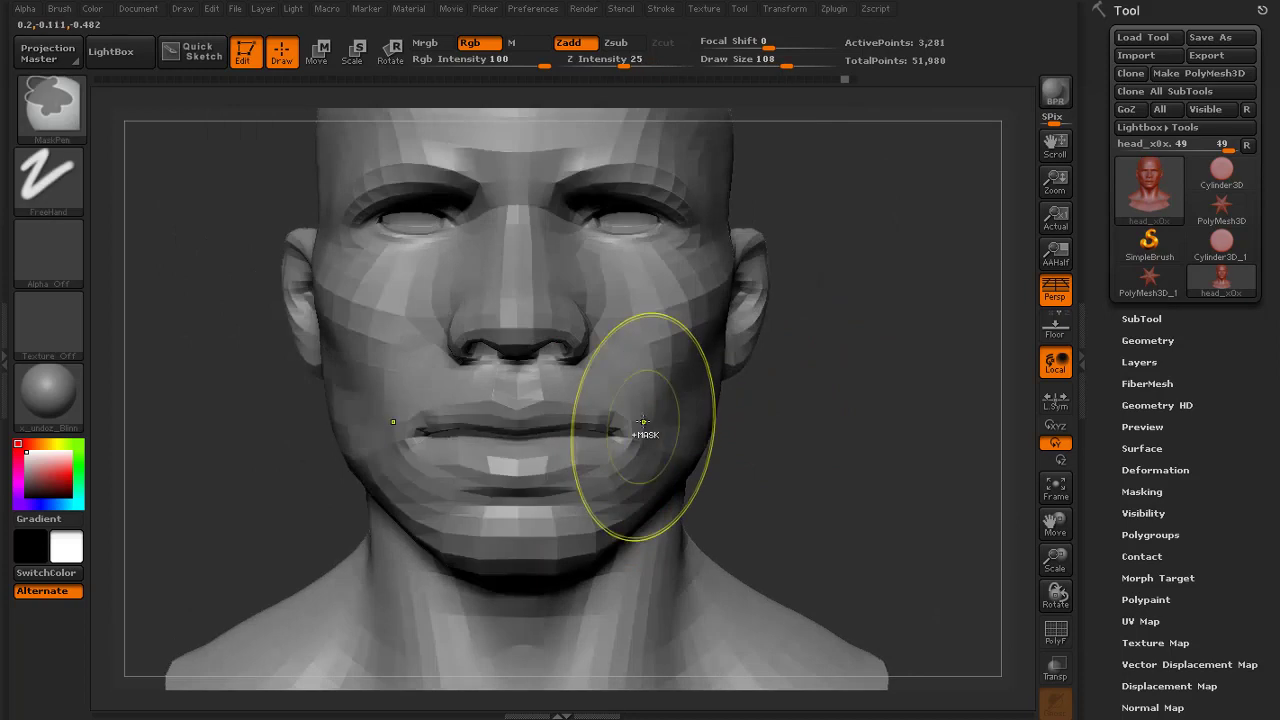
key(ctrl+z)
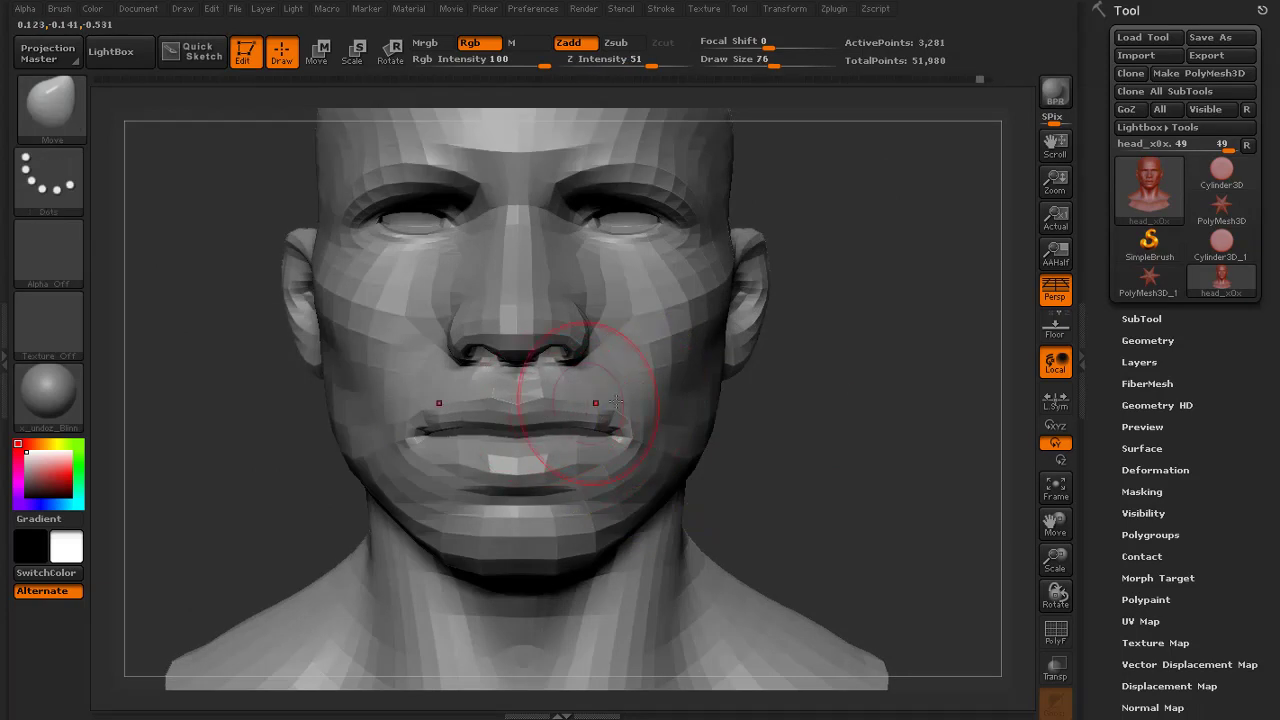
key(d)
key(d)
Nudge the outer ends of the brows with the Move brush at Draw Size 31
key(f)
alt+drag(789, 449, 797, 398)
key(s)
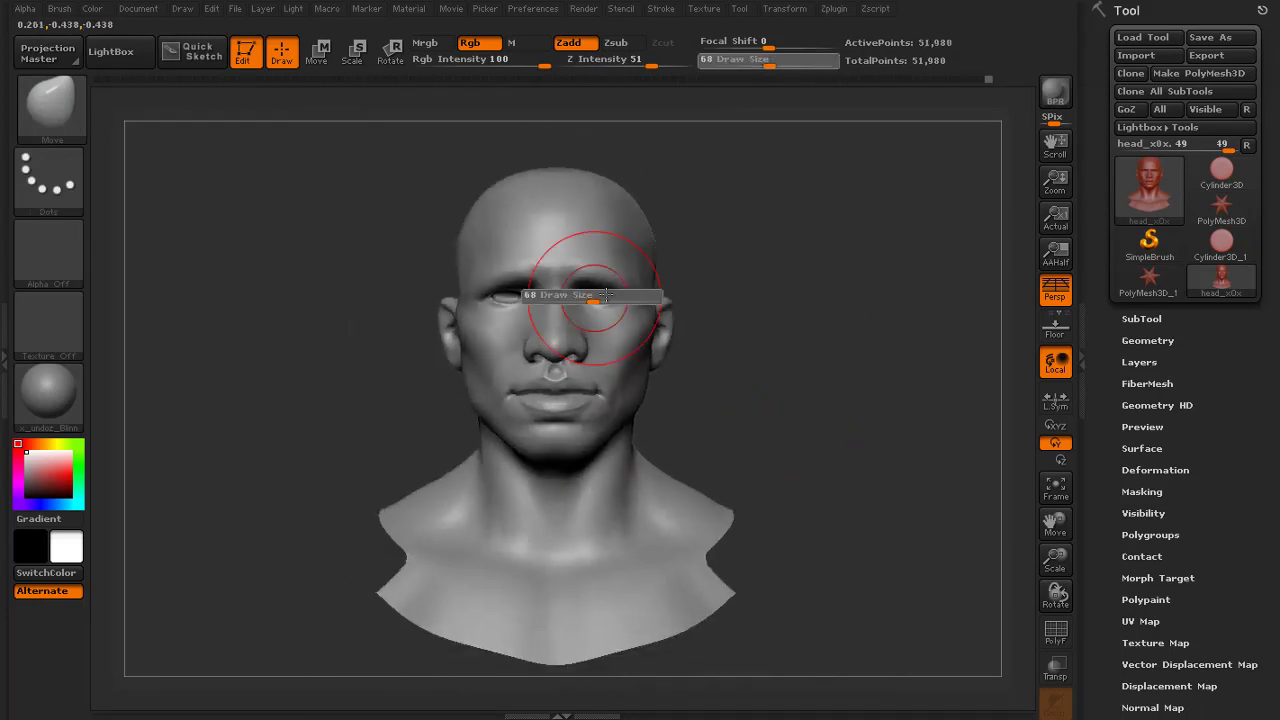
click(594, 300)
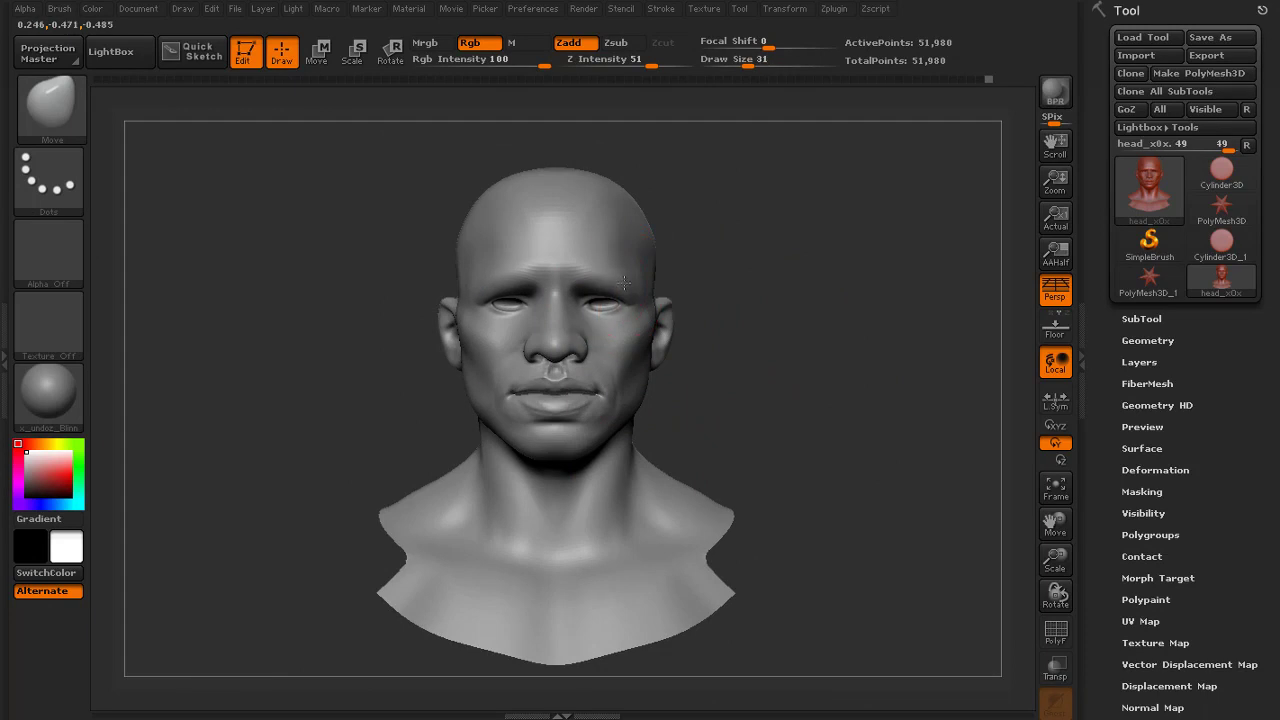
drag(624, 283, 624, 281)
Reshape the sides of the jaw with the Move brush at Draw Size 177, then reduce the brush to 127
key(s)
drag(634, 400, 675, 414)
mouse_move(587, 446)
mouse_down()
mouse_move(589, 434)
mouse_move(584, 446)
mouse_up()
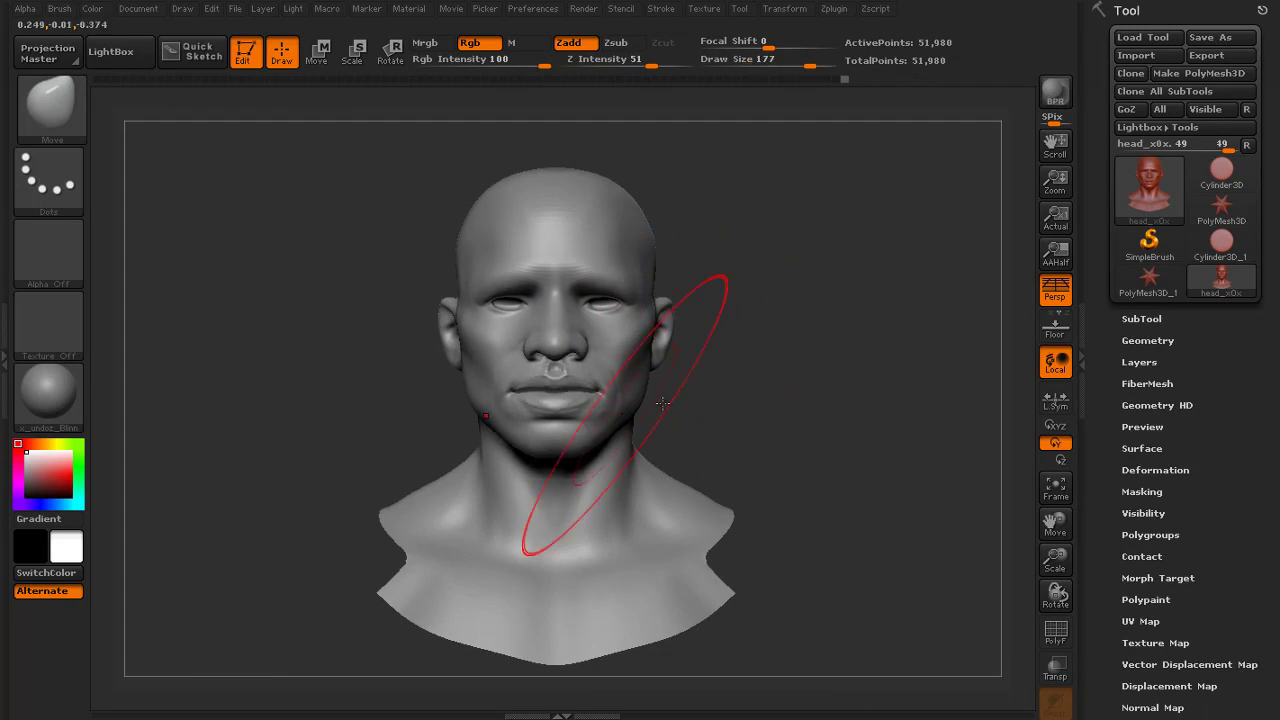
mouse_move(708, 400)
mouse_down()
mouse_move(780, 403)
mouse_move(745, 390)
mouse_up()
key(bracketleft)
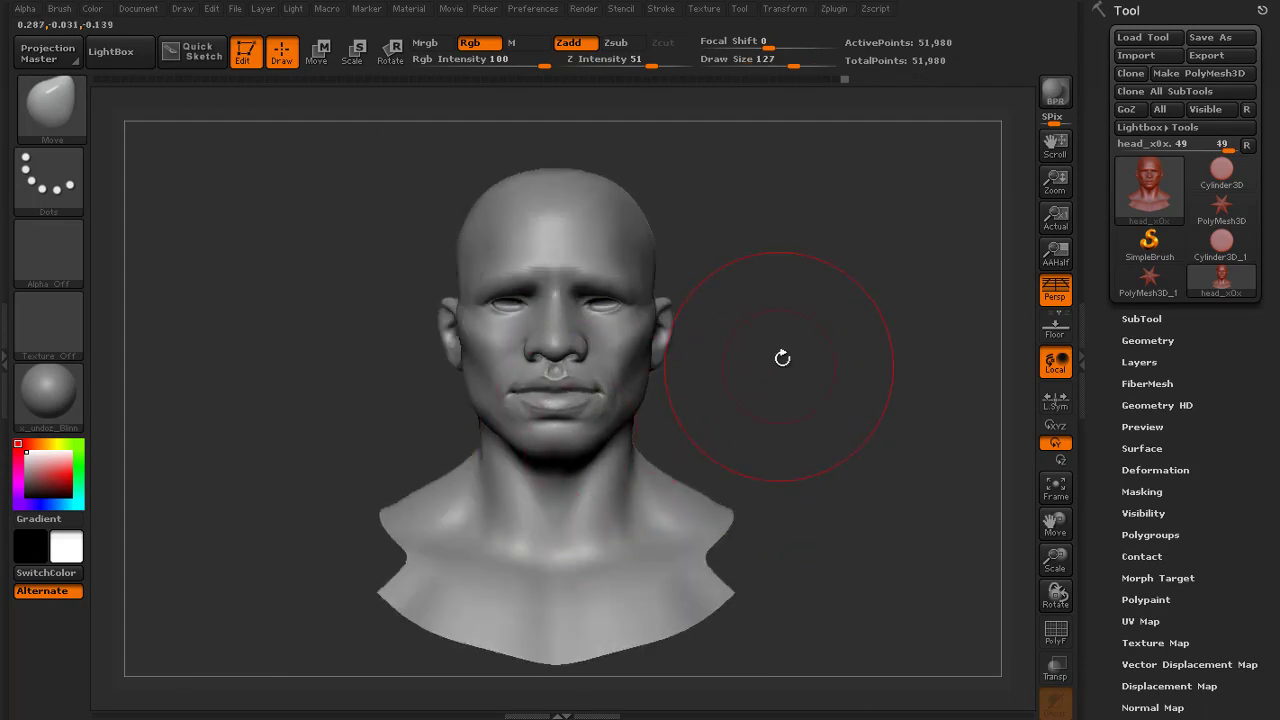
Reduce the Move brush size from 84 and push up the lower edge of the bottom lip
drag(823, 310, 836, 325)
alt+drag(836, 325, 869, 437)
key(s)
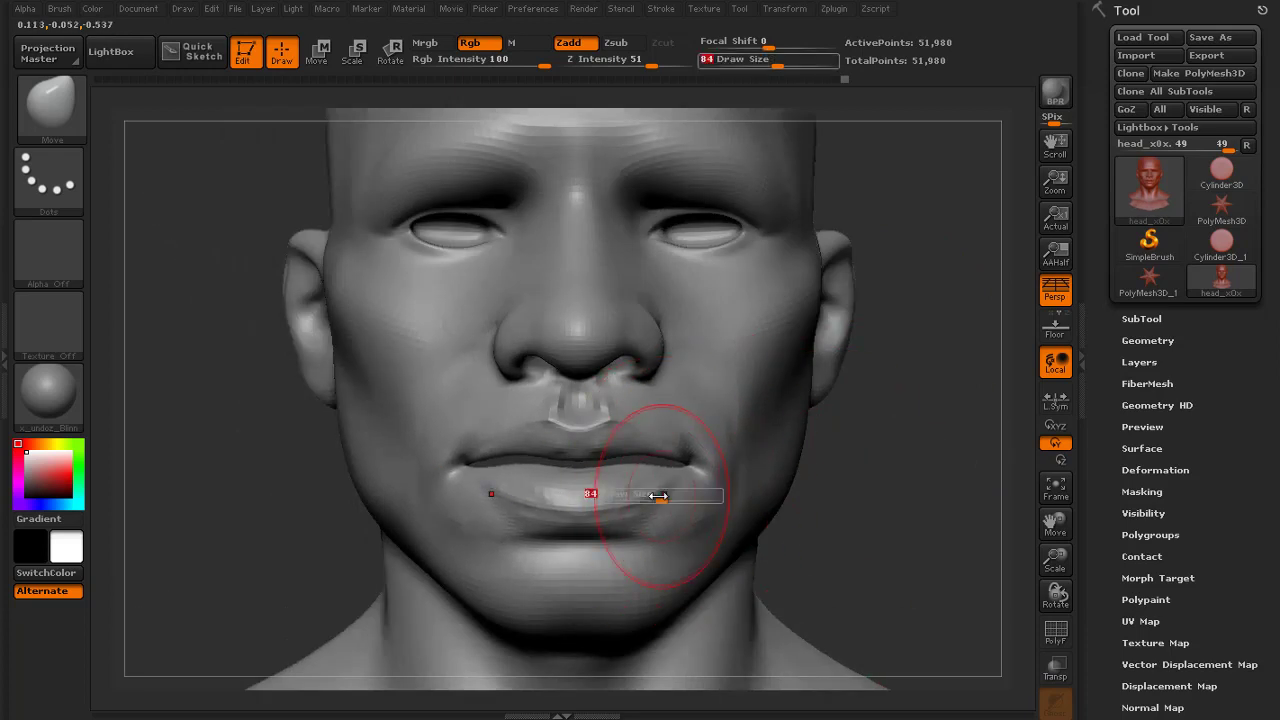
drag(660, 497, 618, 497)
drag(858, 485, 1008, 488)
drag(617, 522, 617, 508)
Adjust the centre of the lips with the Move brush at Draw Sizes 34 and 42, undoing the last change
key(s)
mouse_move(850, 502)
mouse_down()
mouse_move(638, 508)
mouse_move(655, 486)
mouse_up()
drag(330, 485, 450, 475)
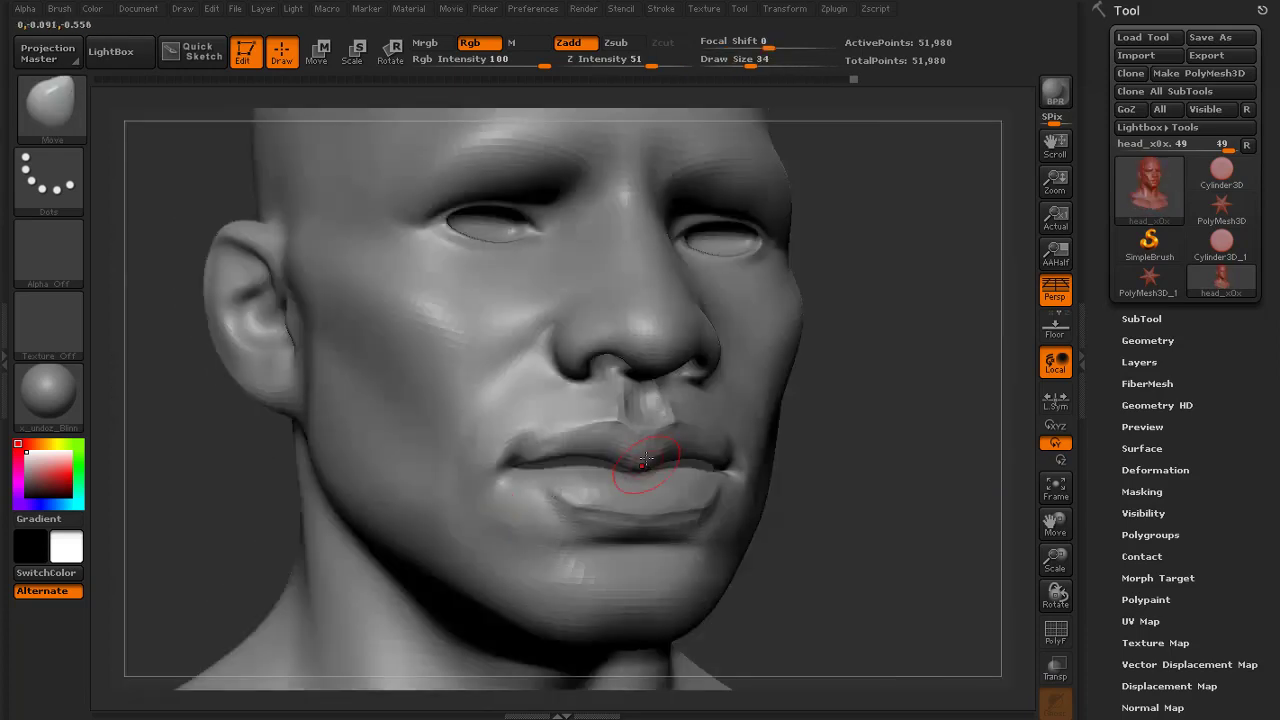
drag(845, 460, 705, 460)
key(ctrl+z)
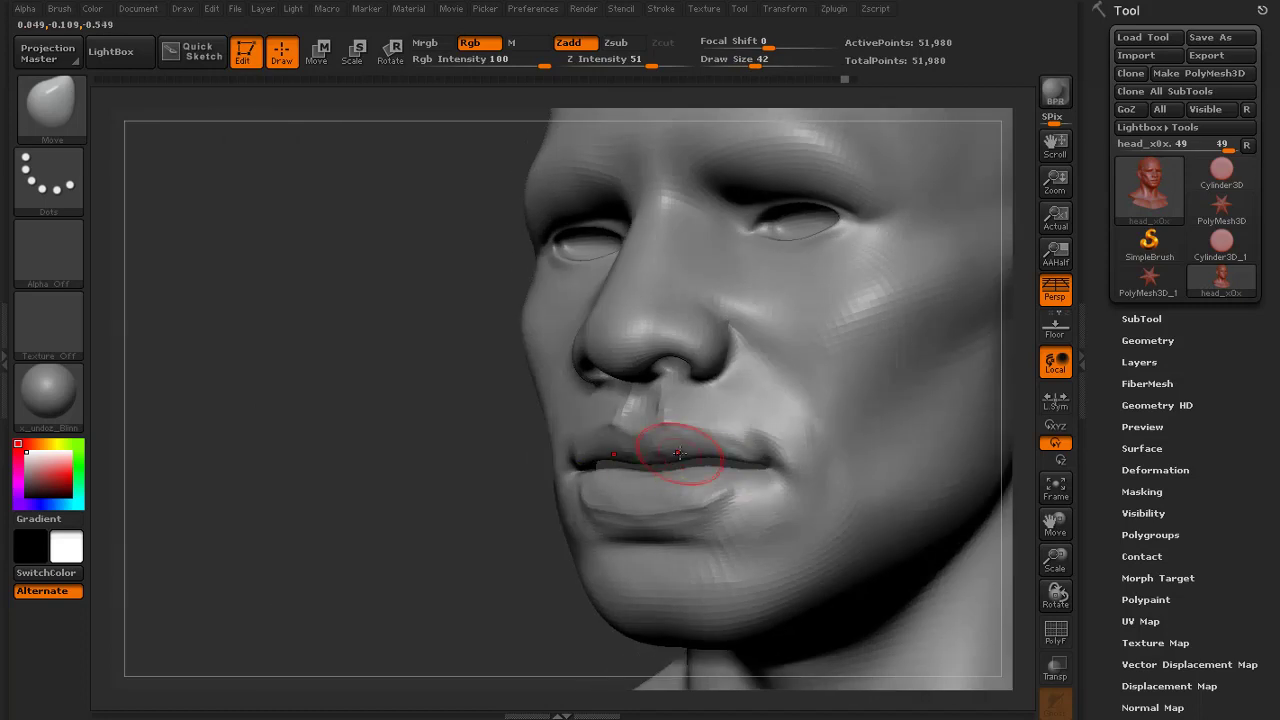
drag(419, 510, 565, 485)
drag(810, 460, 725, 465)
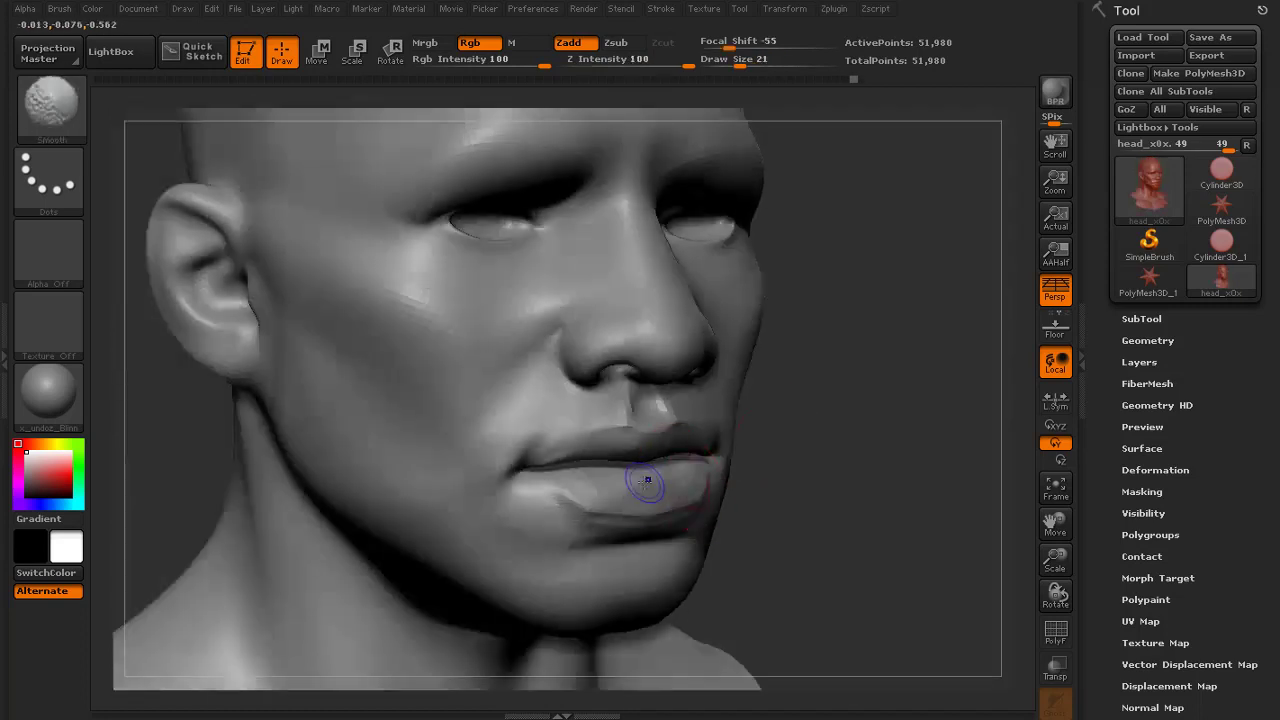
Smooth the lower lip, the area beneath it and the skin around the mouth at Draw Size 21
shift+drag(646, 480, 655, 484)
mouse_move(780, 480)
alt+mouse_down()
mouse_move(780, 403)
mouse_move(722, 405)
alt+mouse_up()
drag(405, 530, 545, 526)
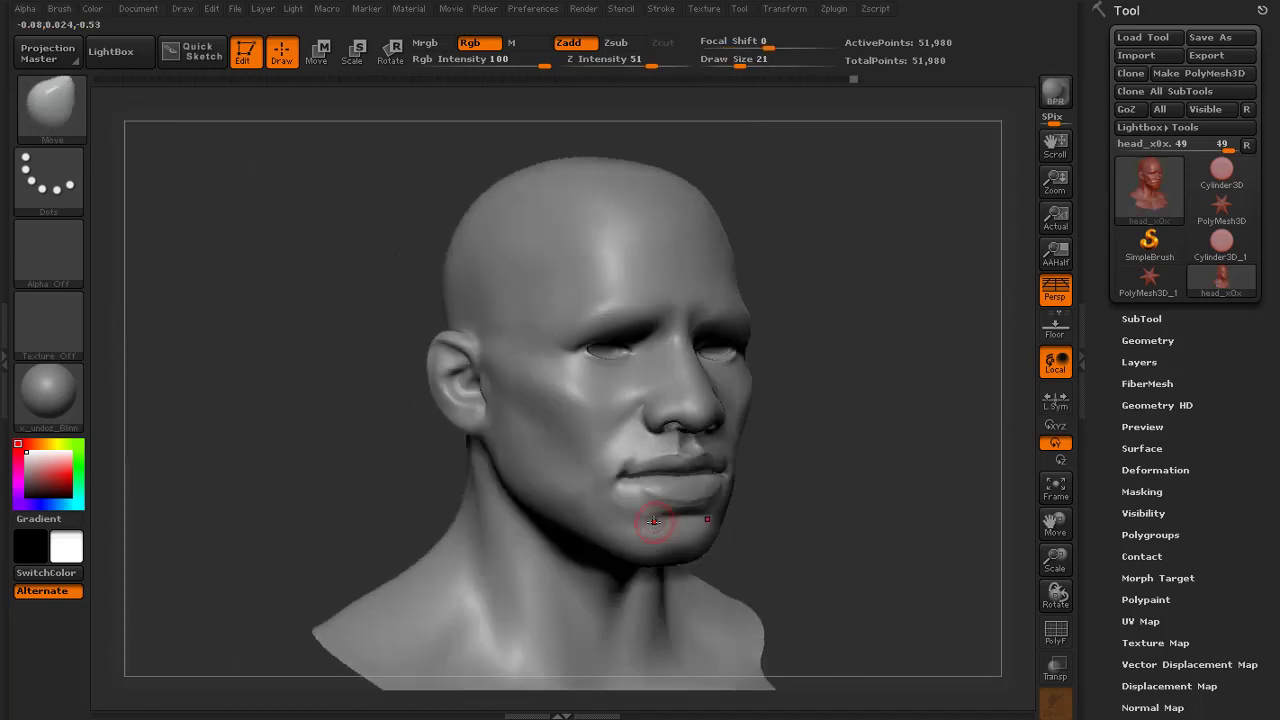
shift+drag(651, 520, 658, 512)
mouse_move(800, 470)
mouse_down()
mouse_move(868, 468)
mouse_move(868, 410)
mouse_up()
shift+drag(580, 471, 590, 468)
drag(830, 420, 655, 418)
shift+drag(630, 460, 636, 464)
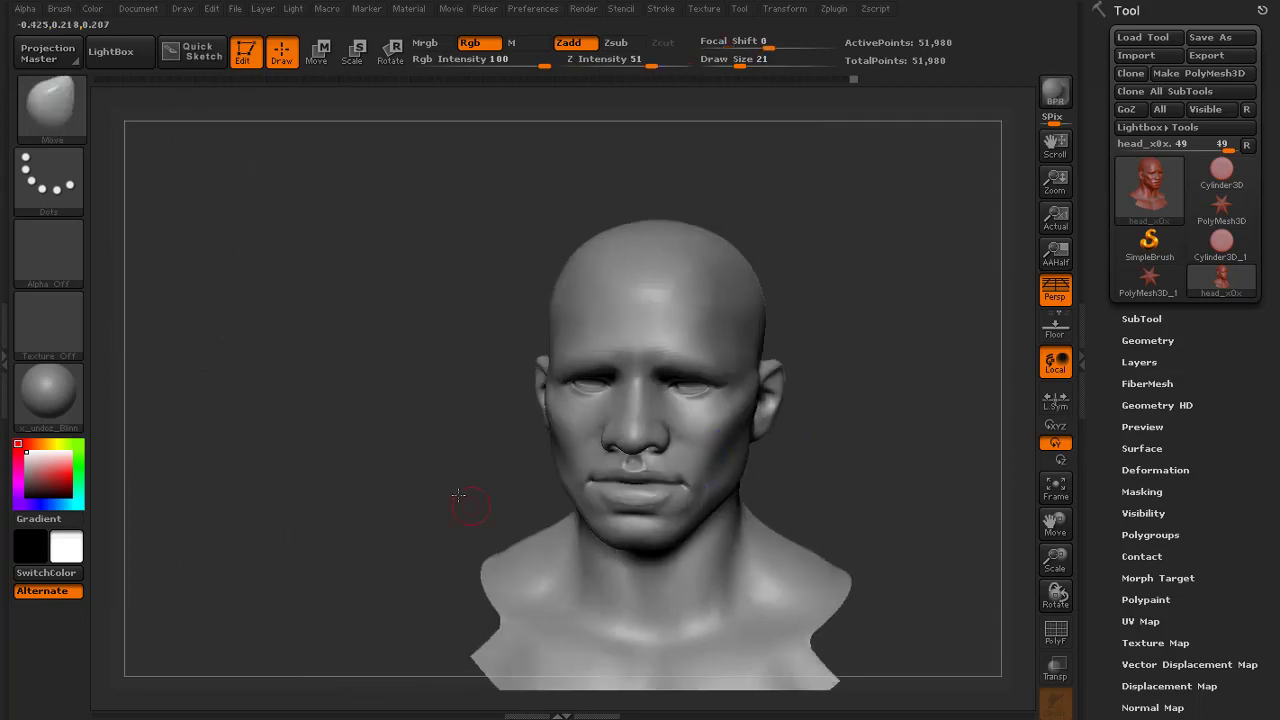
Resize the brush and smooth the surface of the nose
alt+drag(457, 497, 440, 560)
key(s)
click(586, 471)
mouse_move(455, 470)
mouse_down()
mouse_move(372, 462)
mouse_move(490, 425)
mouse_move(615, 450)
mouse_move(557, 424)
mouse_move(740, 390)
mouse_move(875, 333)
mouse_up()
drag(767, 66, 750, 66)
shift+drag(655, 408, 656, 415)
mouse_move(330, 300)
mouse_down()
mouse_move(243, 389)
mouse_move(420, 386)
mouse_move(500, 430)
mouse_up()
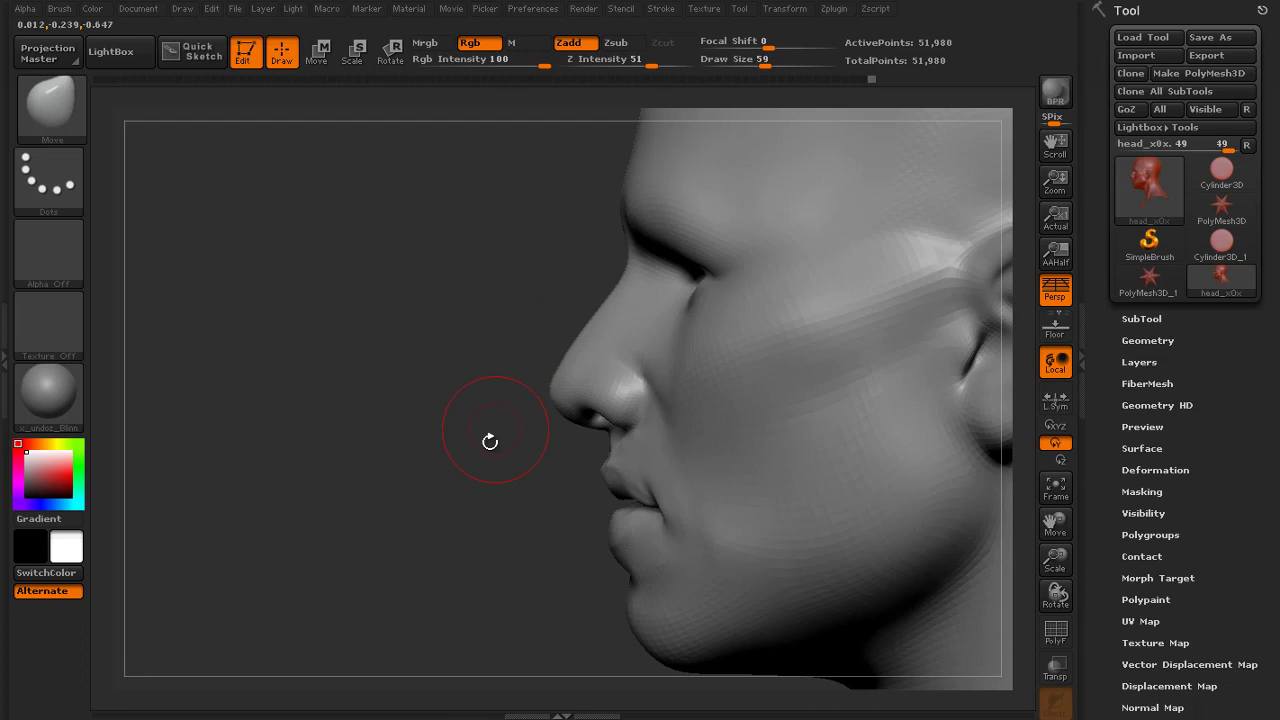
Smooth the nose profile at Draw Size 41 and soften the philtrum between the nose and upper lip
drag(490, 441, 985, 445)
key(s)
drag(568, 401, 551, 401)
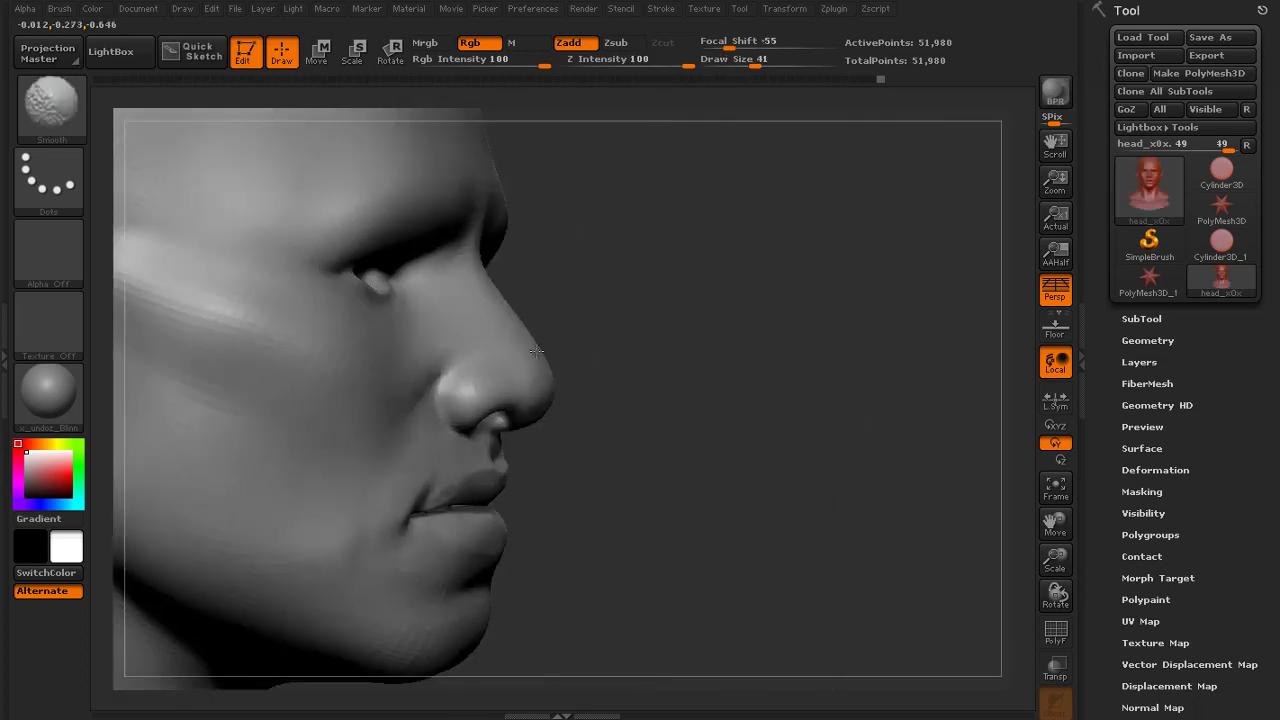
alt+drag(683, 345, 666, 314)
mouse_move(820, 350)
mouse_down()
mouse_move(377, 423)
mouse_move(743, 595)
mouse_move(610, 590)
mouse_up()
alt+drag(850, 450, 850, 540)
shift+drag(566, 474, 569, 460)
alt+drag(902, 285, 890, 240)
mouse_move(814, 283)
mouse_down()
mouse_move(749, 287)
mouse_move(846, 289)
mouse_move(700, 310)
mouse_move(803, 320)
mouse_move(800, 257)
mouse_move(790, 335)
mouse_up()
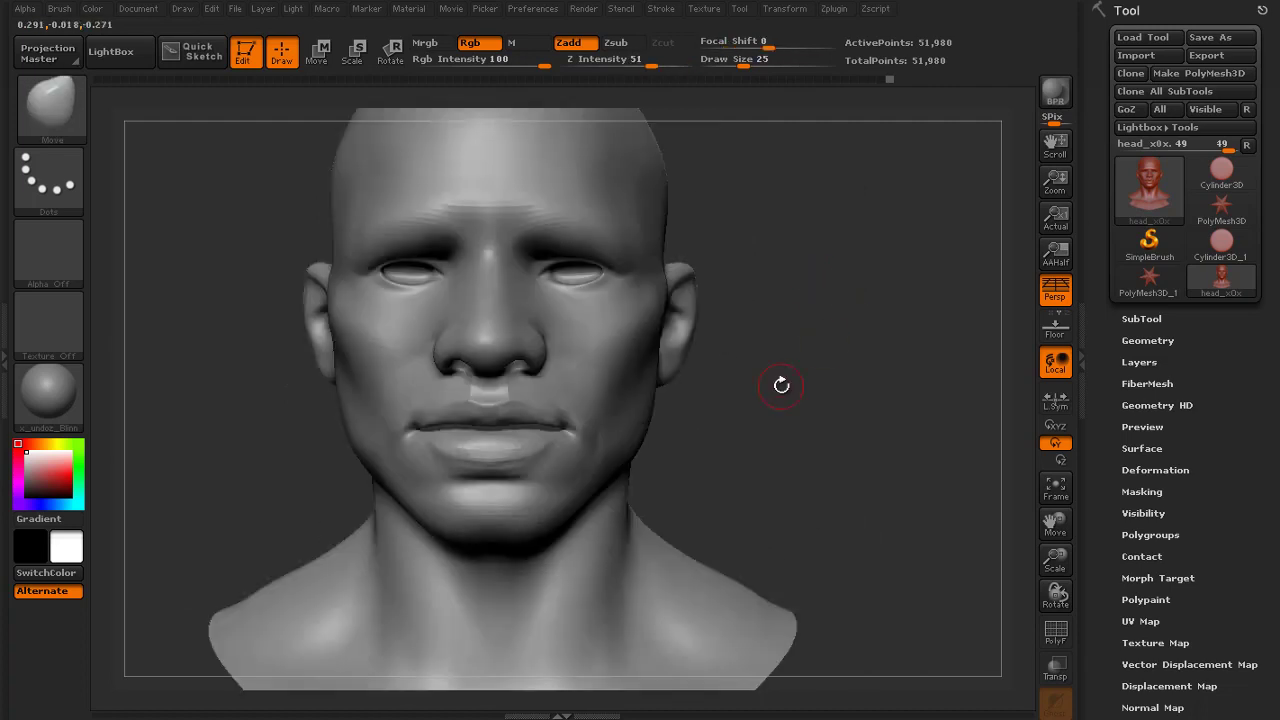
Thicken the upper and lower eyelid rims with the Inflat brush at Draw Sizes 56 and 53
alt+drag(847, 427, 840, 390)
drag(840, 390, 812, 348)
drag(812, 348, 876, 354)
mouse_move(872, 475)
mouse_down()
mouse_move(883, 320)
mouse_move(936, 275)
mouse_move(907, 212)
mouse_up()
click(53, 104)
click(293, 129)
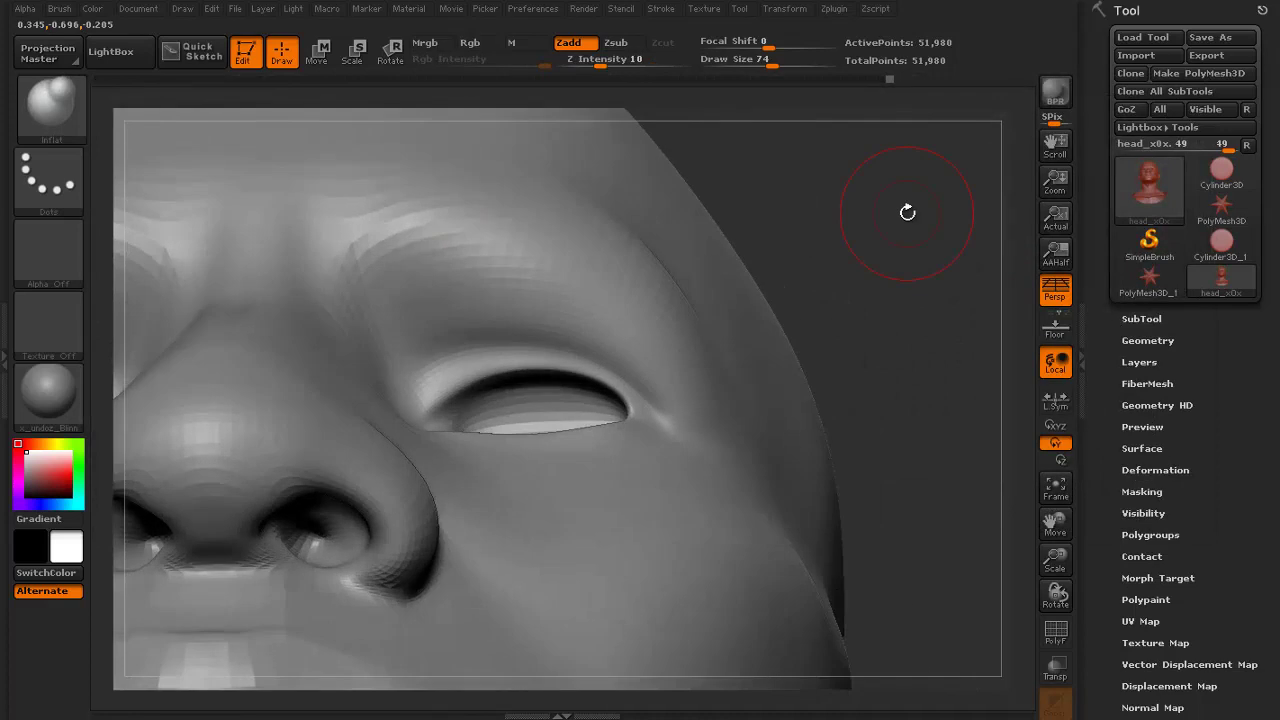
drag(774, 287, 745, 315)
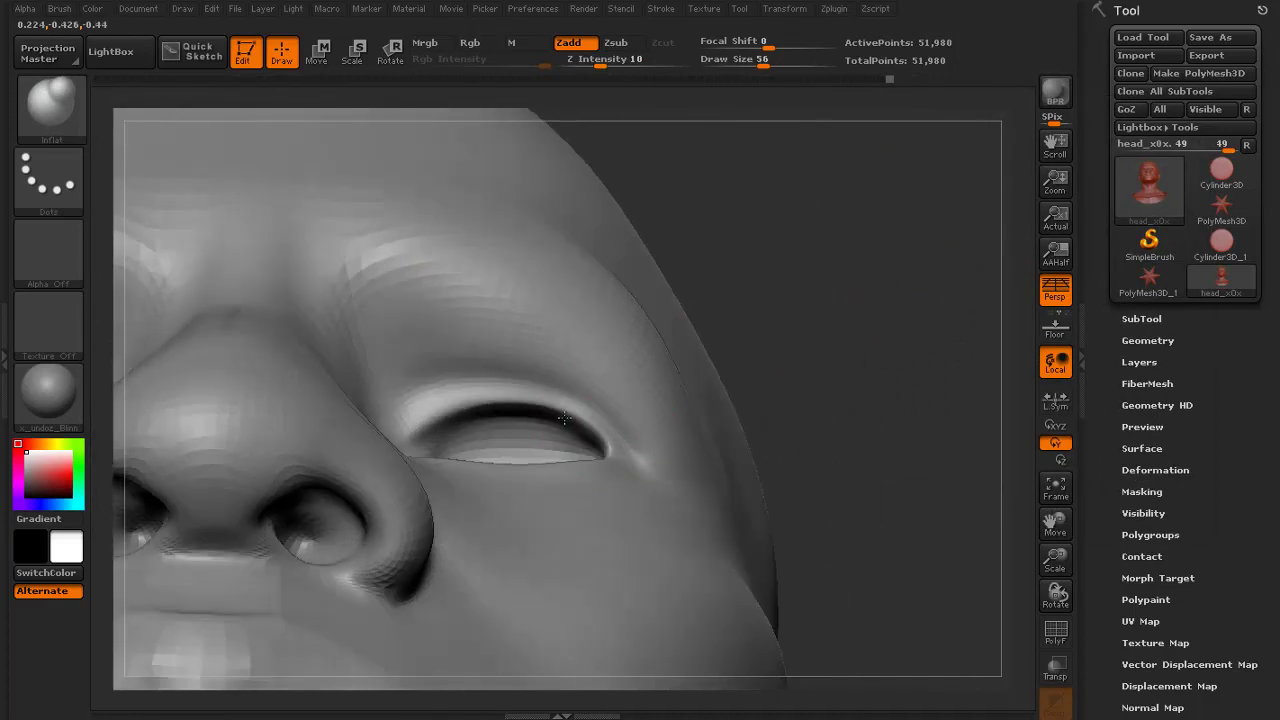
drag(831, 284, 602, 467)
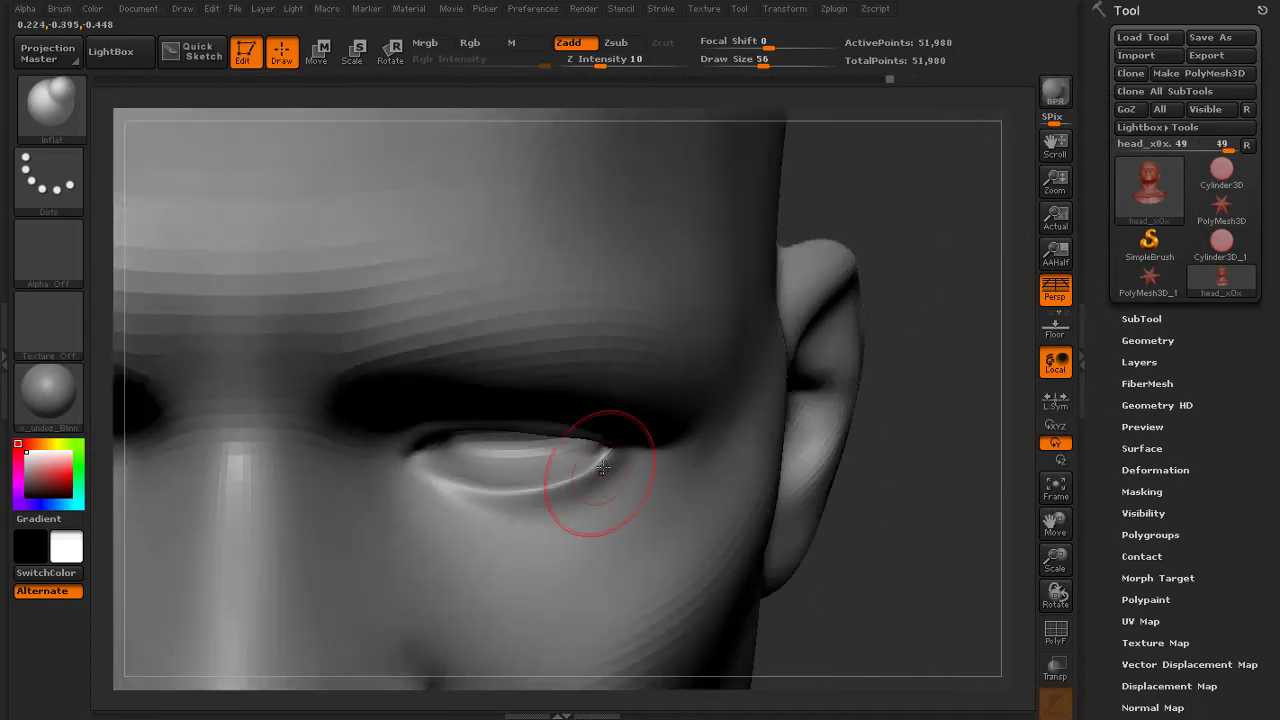
drag(929, 418, 905, 395)
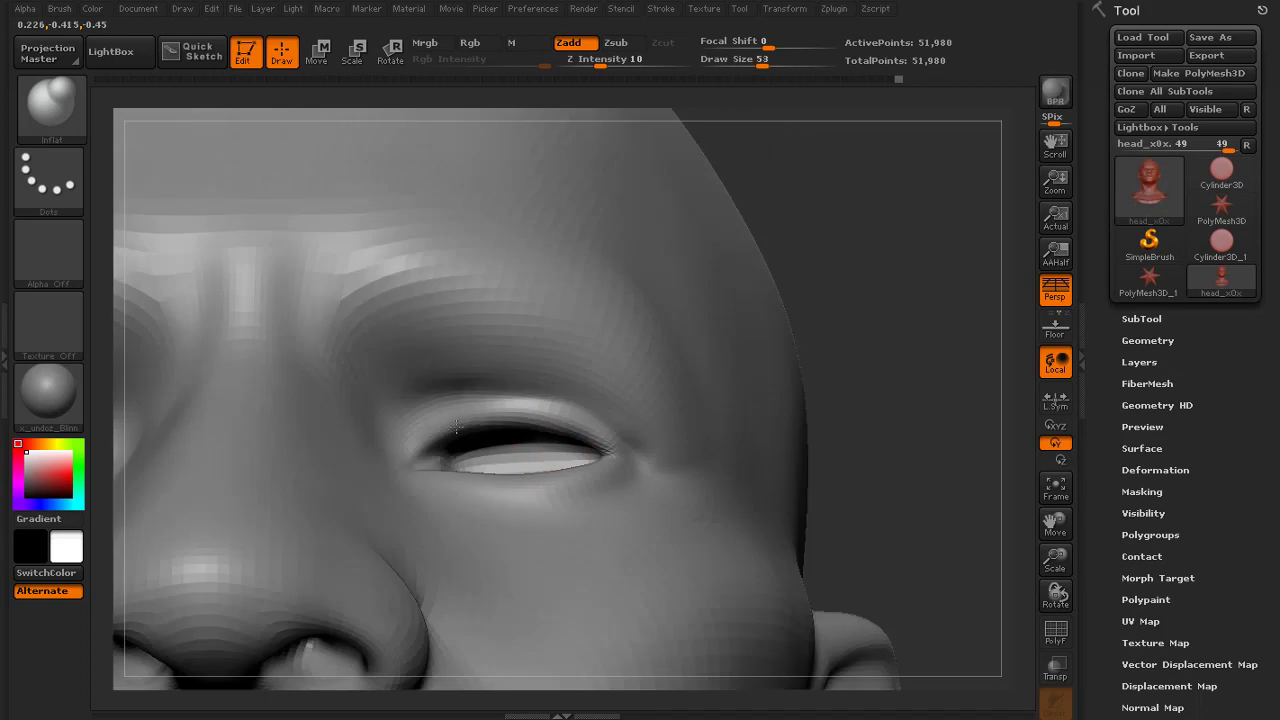
drag(824, 366, 822, 440)
Reshape the area around the eyes with the Move brush, enlarging the brush to Draw Size 113
key(f)
drag(780, 270, 848, 300)
alt+drag(848, 300, 820, 400)
mouse_move(840, 230)
alt+mouse_down()
mouse_move(871, 334)
mouse_move(931, 200)
mouse_move(960, 257)
mouse_move(637, 246)
alt+mouse_up()
click(51, 106)
click(431, 136)
mouse_move(850, 245)
mouse_down()
mouse_move(791, 252)
mouse_move(797, 266)
mouse_move(765, 272)
mouse_up()
key(s)
mouse_move(545, 401)
mouse_down()
mouse_move(558, 401)
mouse_move(526, 391)
mouse_move(521, 404)
mouse_up()
right_drag(639, 318, 671, 443)
key(f)
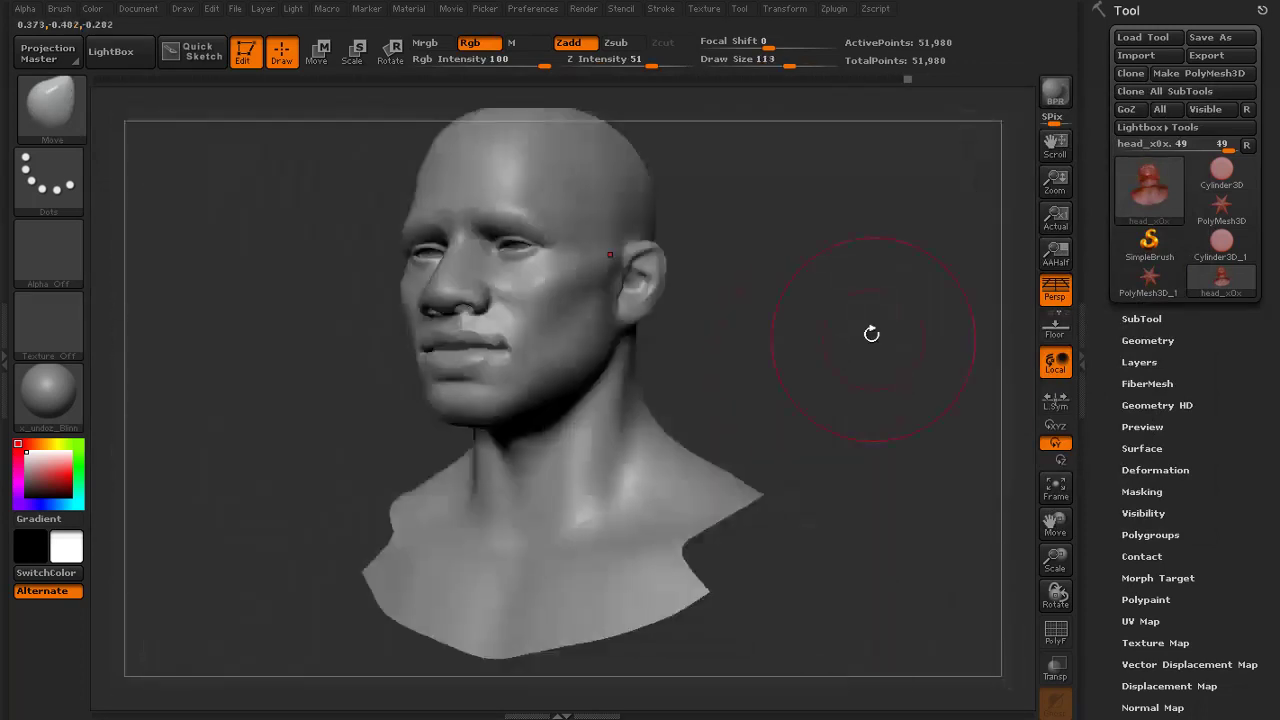
Build up the brow ridges above the eyes with the Standard brush and smooth the strokes
mouse_move(836, 365)
mouse_down()
mouse_move(808, 338)
mouse_move(914, 371)
mouse_move(855, 337)
mouse_move(973, 373)
mouse_move(977, 346)
mouse_move(960, 372)
mouse_up()
click(56, 112)
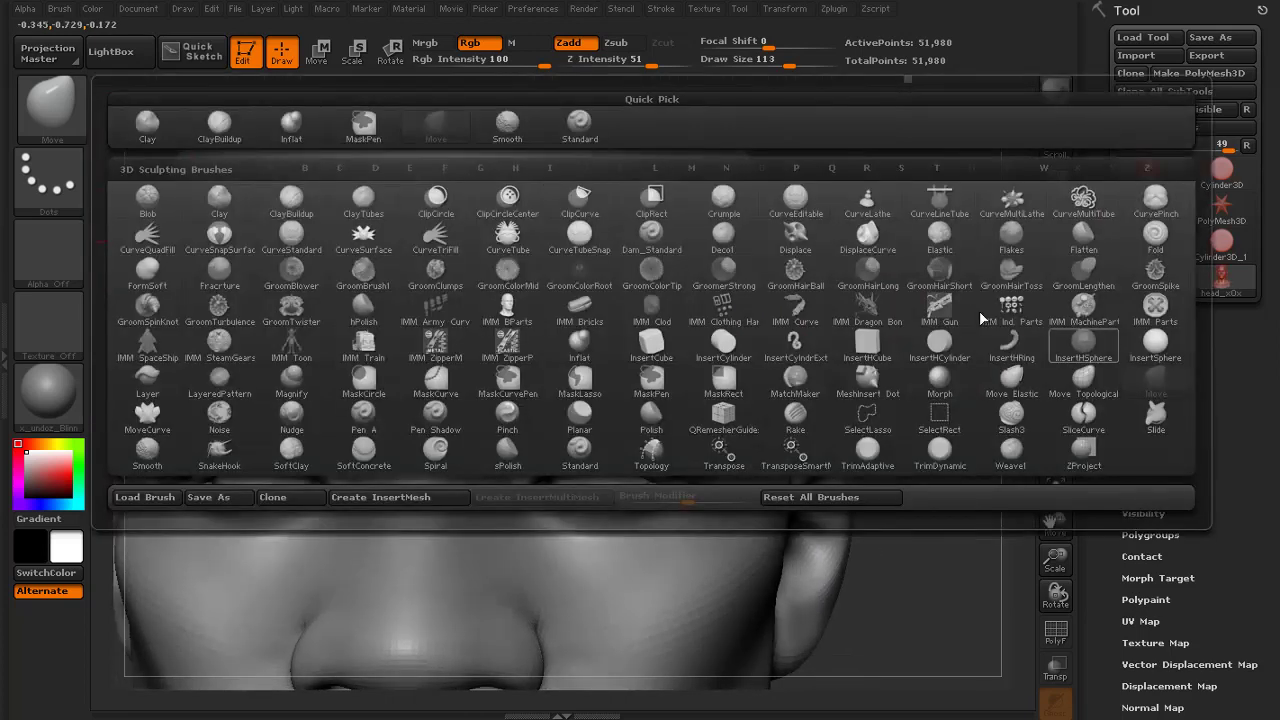
click(597, 133)
key(s)
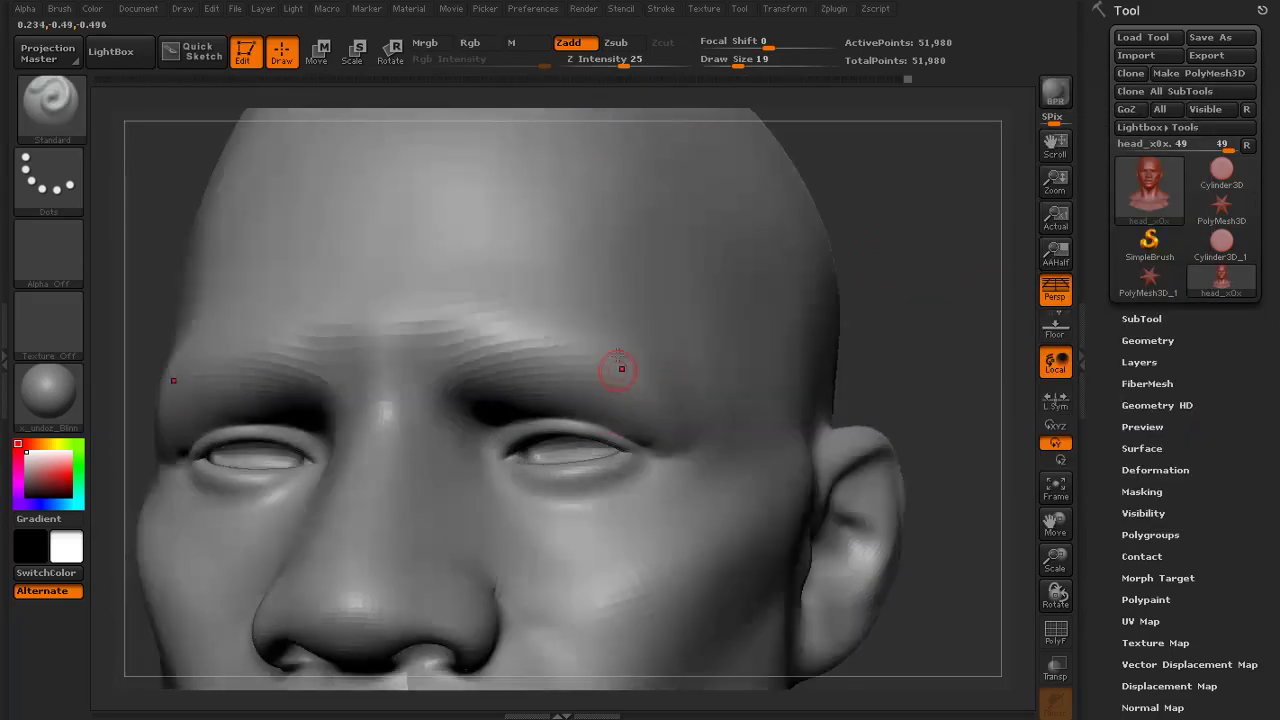
drag(515, 366, 626, 355)
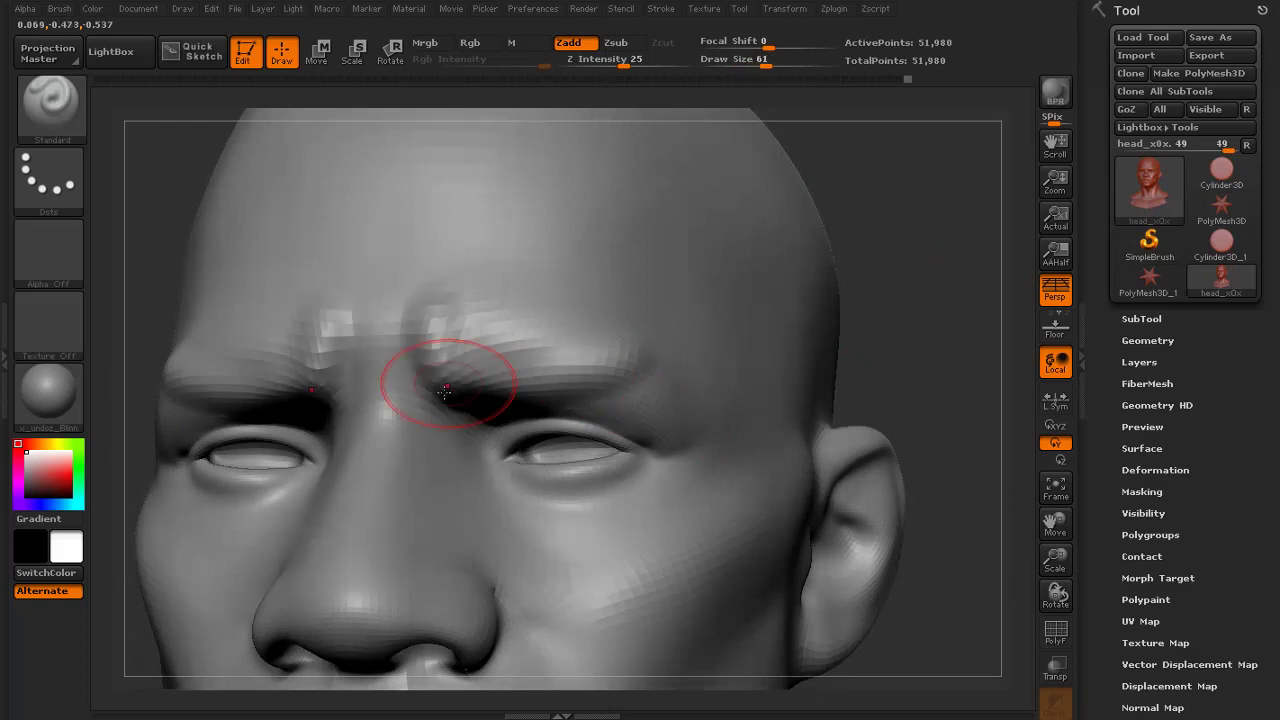
shift+drag(445, 393, 587, 333)
drag(545, 380, 640, 372)
shift+drag(575, 385, 650, 370)
mouse_move(560, 375)
mouse_down()
mouse_move(655, 375)
mouse_move(660, 350)
mouse_up()
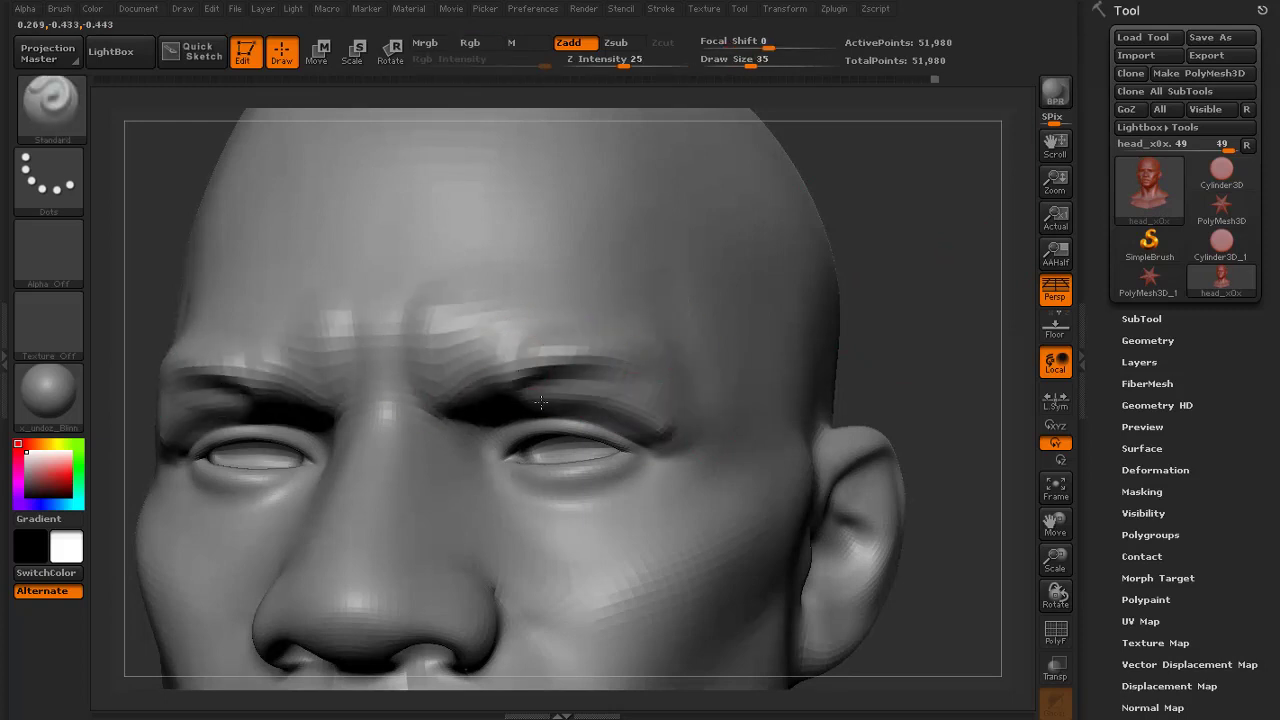
shift+drag(541, 402, 620, 405)
Add volume to the inner brows and lower forehead with the Clay brush and smooth the strokes at Draw Sizes 45 and 47
mouse_move(926, 346)
mouse_down()
mouse_move(857, 286)
mouse_move(870, 330)
mouse_up()
key(s)
mouse_move(507, 350)
mouse_down()
mouse_move(519, 350)
mouse_move(446, 333)
mouse_move(462, 295)
mouse_up()
click(51, 104)
click(132, 135)
key(s)
drag(438, 338, 426, 338)
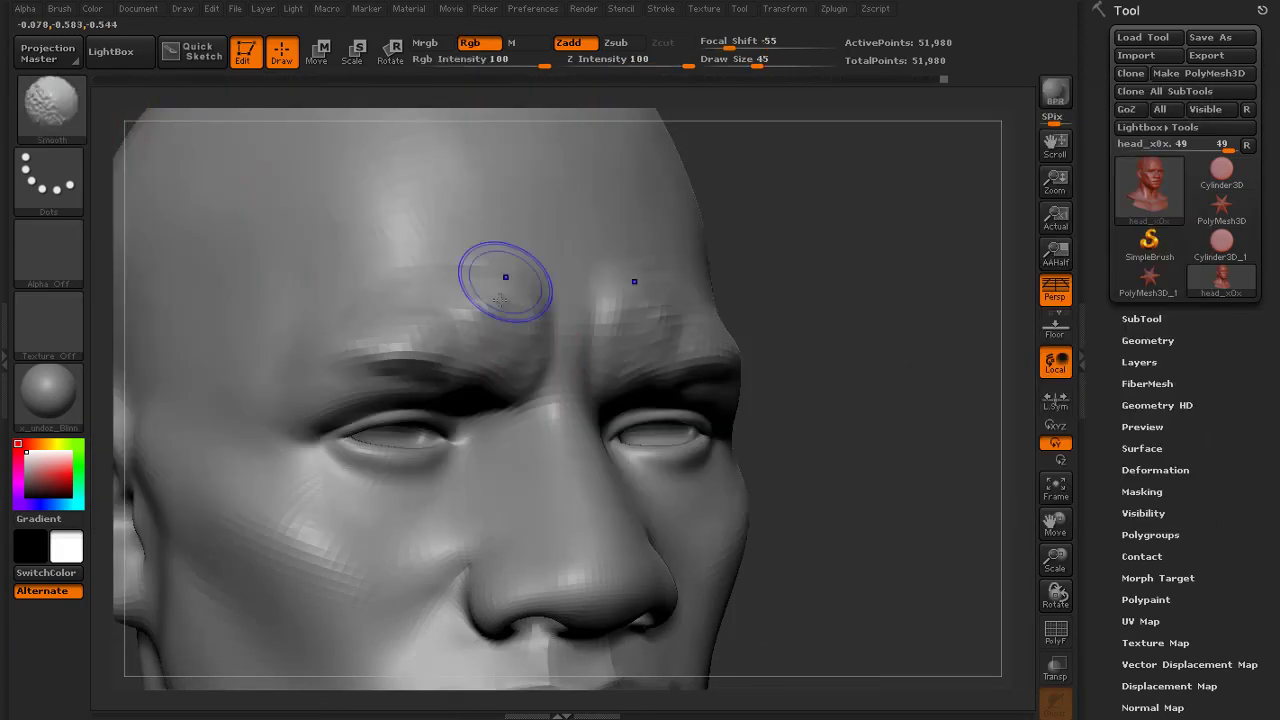
shift+drag(786, 226, 620, 358)
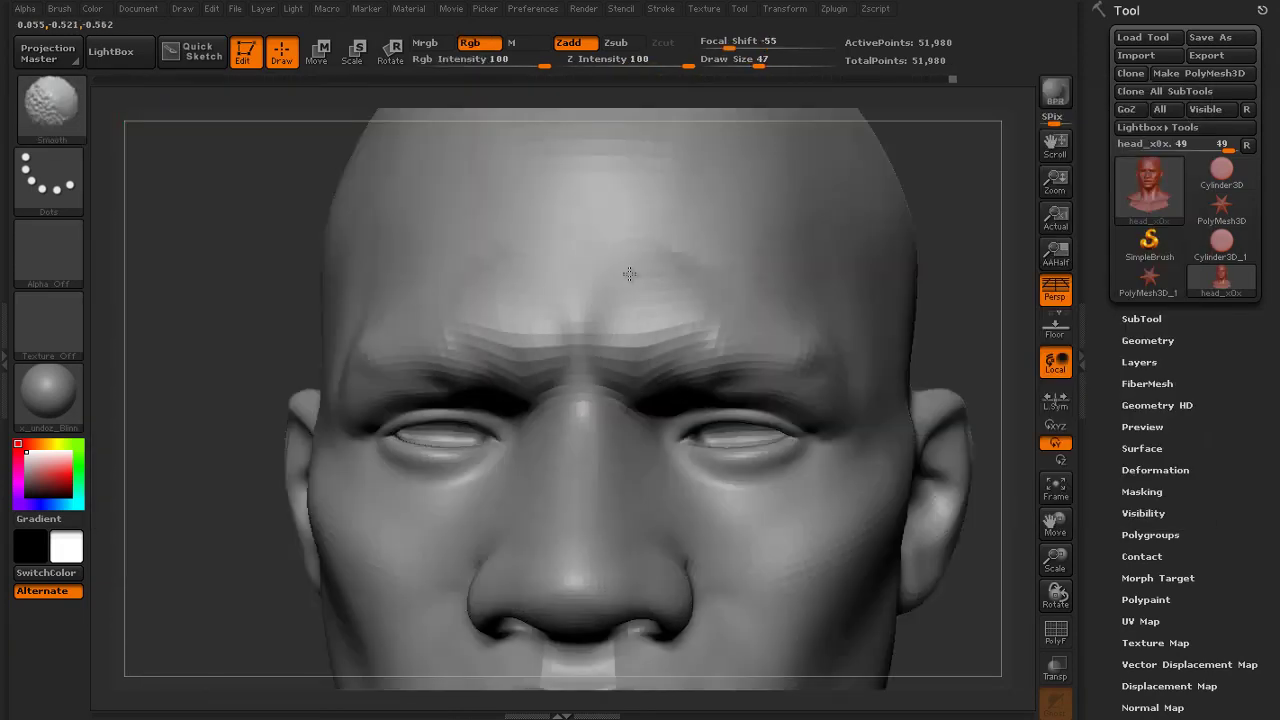
shift+drag(697, 333, 803, 358)
Refine the forehead and brow forms with the Clay brush
mouse_move(954, 254)
mouse_down()
mouse_move(901, 217)
mouse_move(880, 300)
mouse_up()
key(s)
mouse_move(515, 340)
mouse_down()
mouse_move(580, 255)
mouse_move(590, 330)
mouse_up()
drag(868, 238, 700, 230)
alt+drag(1001, 269, 862, 222)
drag(862, 222, 965, 224)
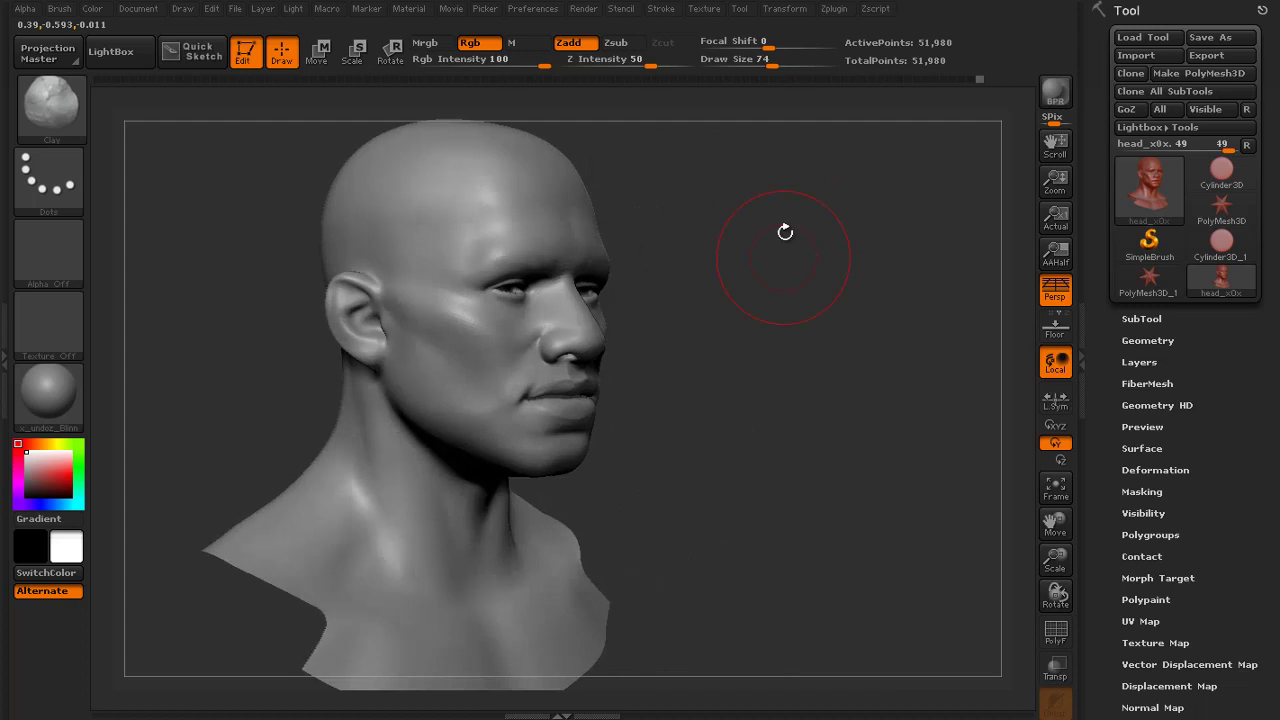
Smooth the cheeks beside the nose and mouth at Draw Size 48
alt+drag(786, 231, 905, 322)
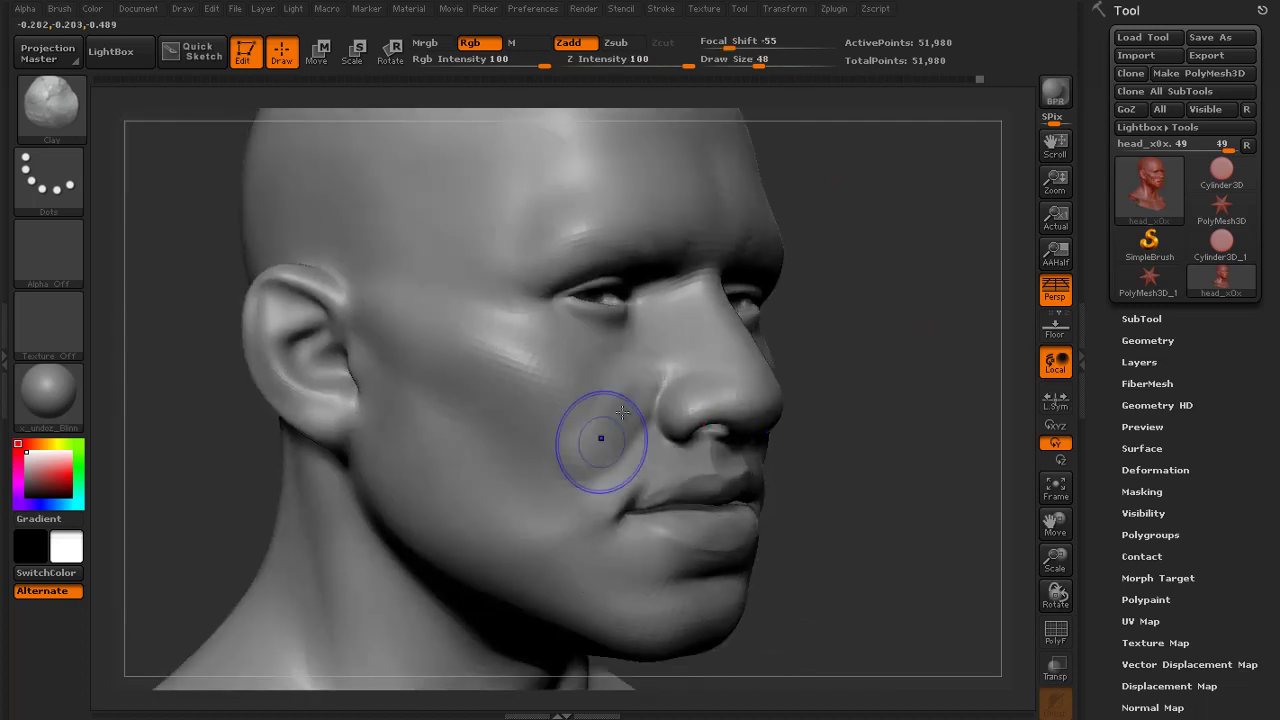
drag(906, 393, 803, 375)
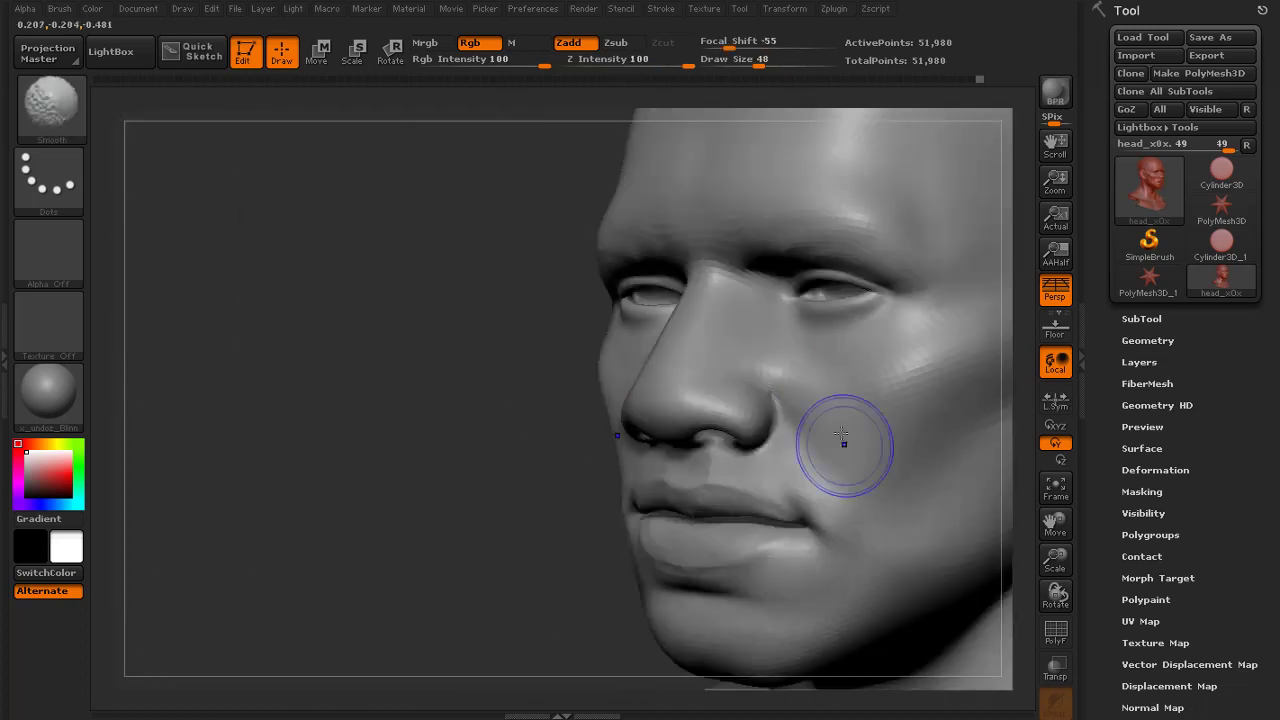
drag(471, 512, 490, 430)
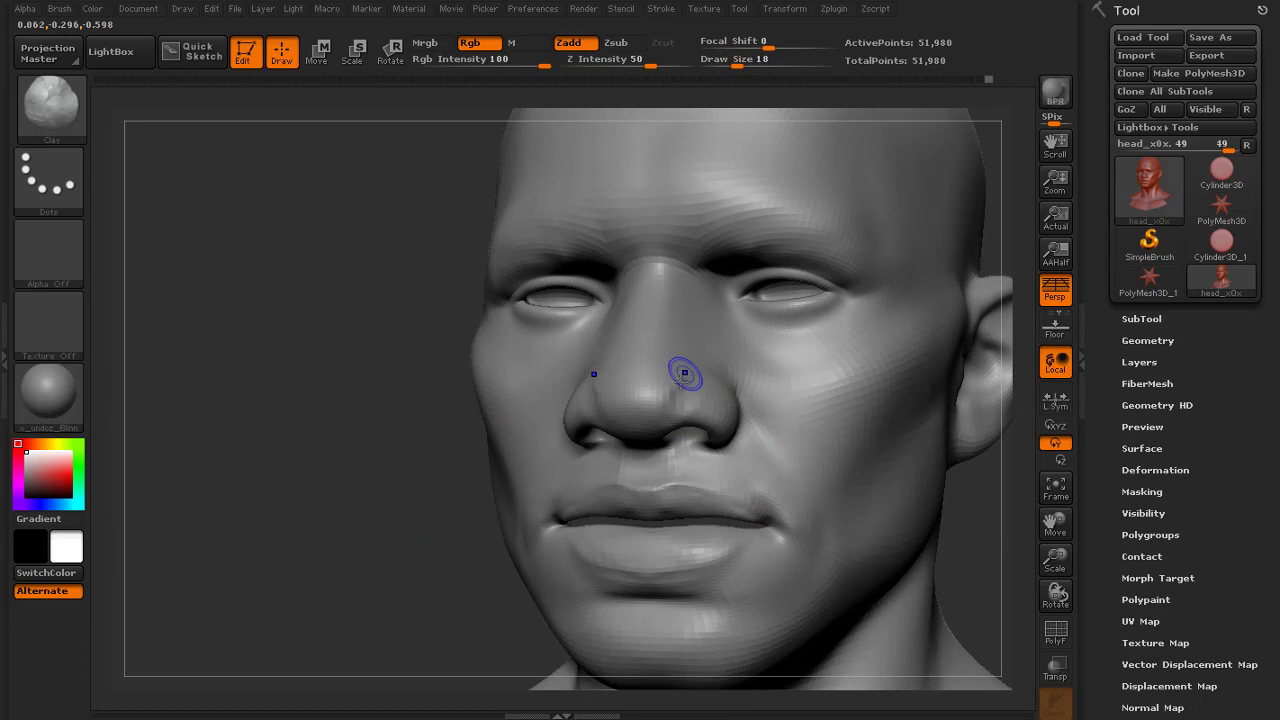
Reshape the nose with the Move brush at Draw Size 65, working two subdivision levels down and restoring the higher levels
mouse_move(430, 385)
mouse_down()
mouse_move(909, 354)
mouse_move(851, 380)
mouse_move(903, 374)
mouse_move(862, 368)
mouse_move(885, 355)
mouse_move(850, 350)
mouse_up()
click(52, 108)
click(480, 325)
key(ctrl+z)
key(bracketright)
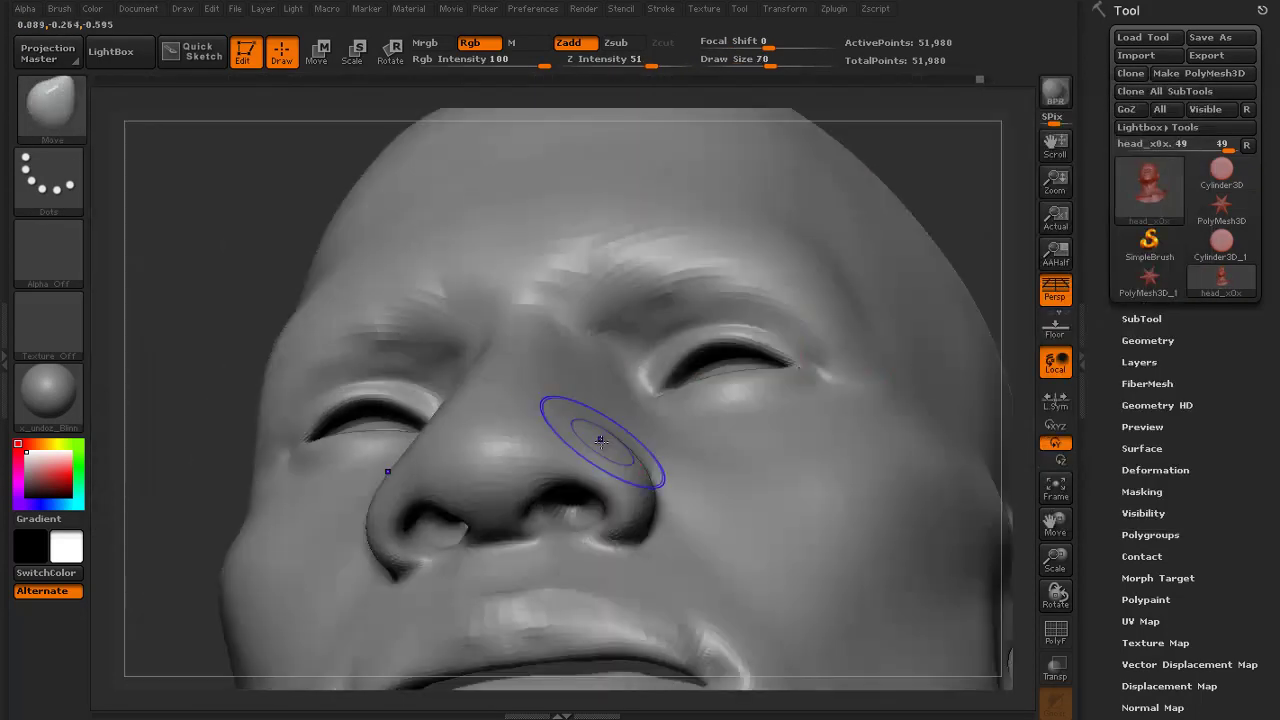
key(shift+d)
key(shift+d)
mouse_move(991, 264)
mouse_down()
mouse_move(567, 455)
mouse_move(543, 409)
mouse_up()
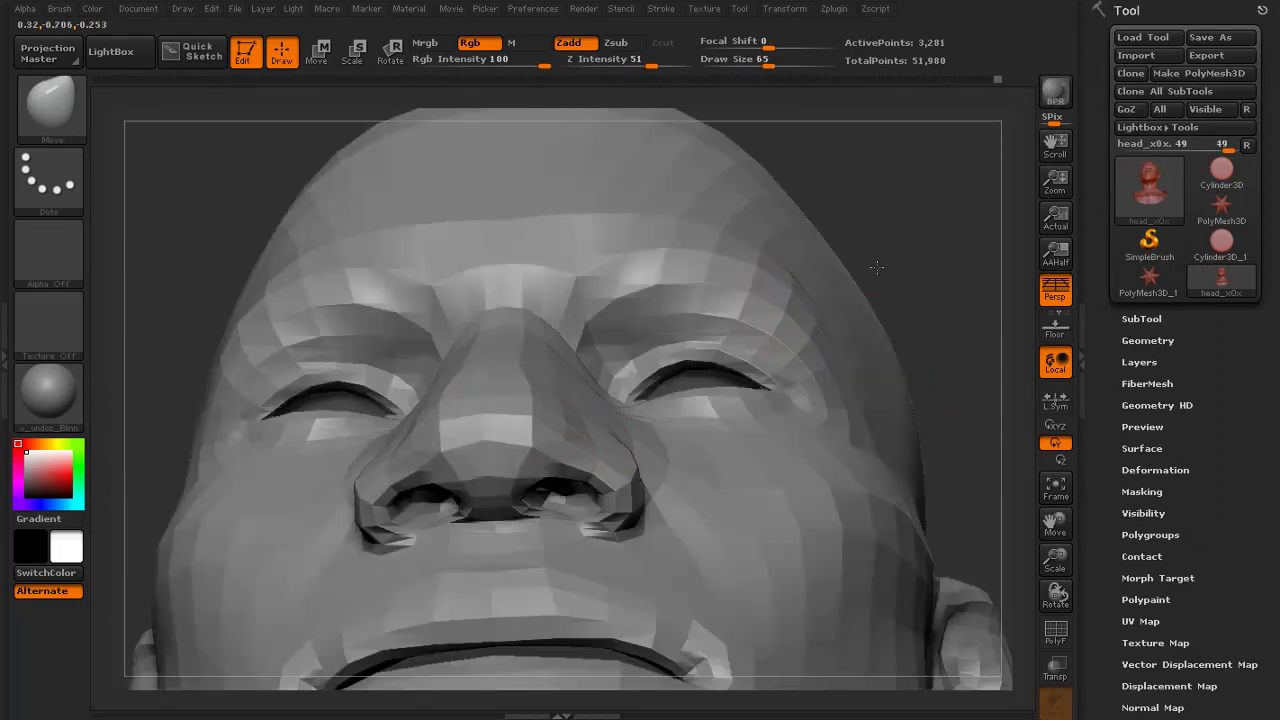
drag(876, 267, 595, 442)
key(d)
key(d)
Adjust the nose tip and the sides of the nose from the front with the Move brush at Draw Sizes 65 and 50
drag(320, 346, 789, 371)
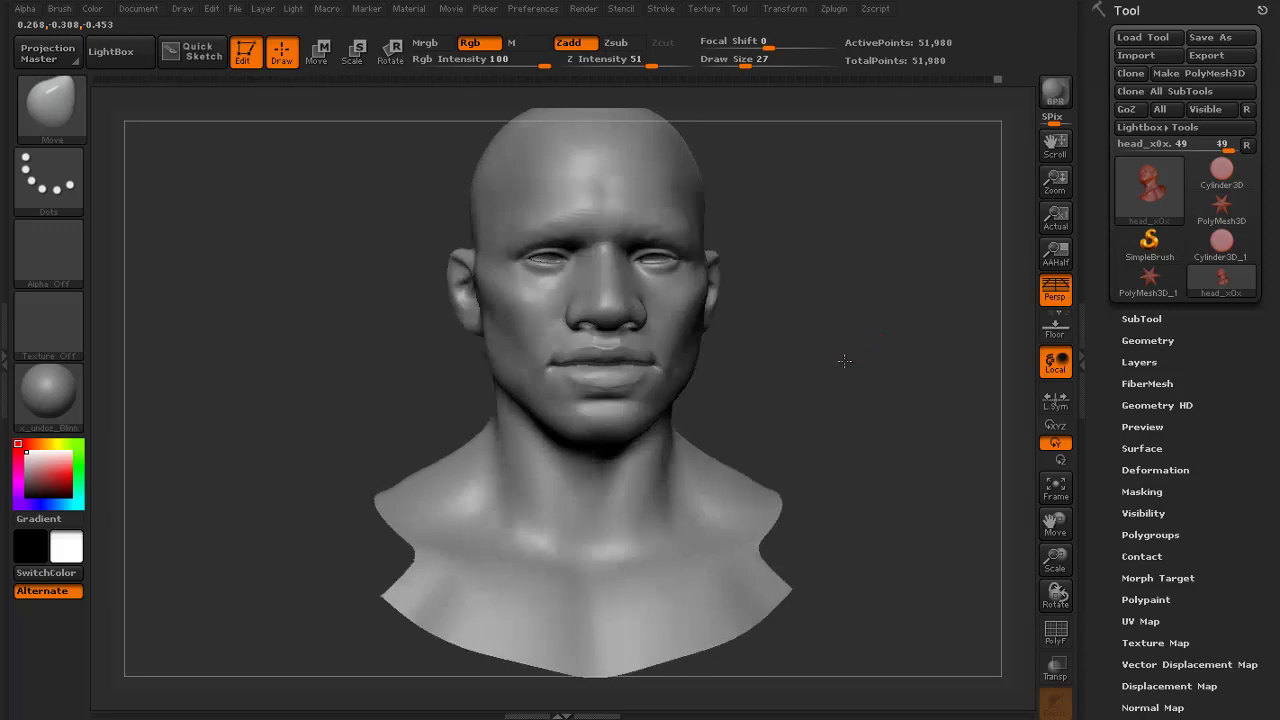
mouse_move(844, 361)
mouse_down()
mouse_move(811, 363)
mouse_move(966, 437)
mouse_move(970, 500)
mouse_up()
shift+drag(970, 500, 990, 480)
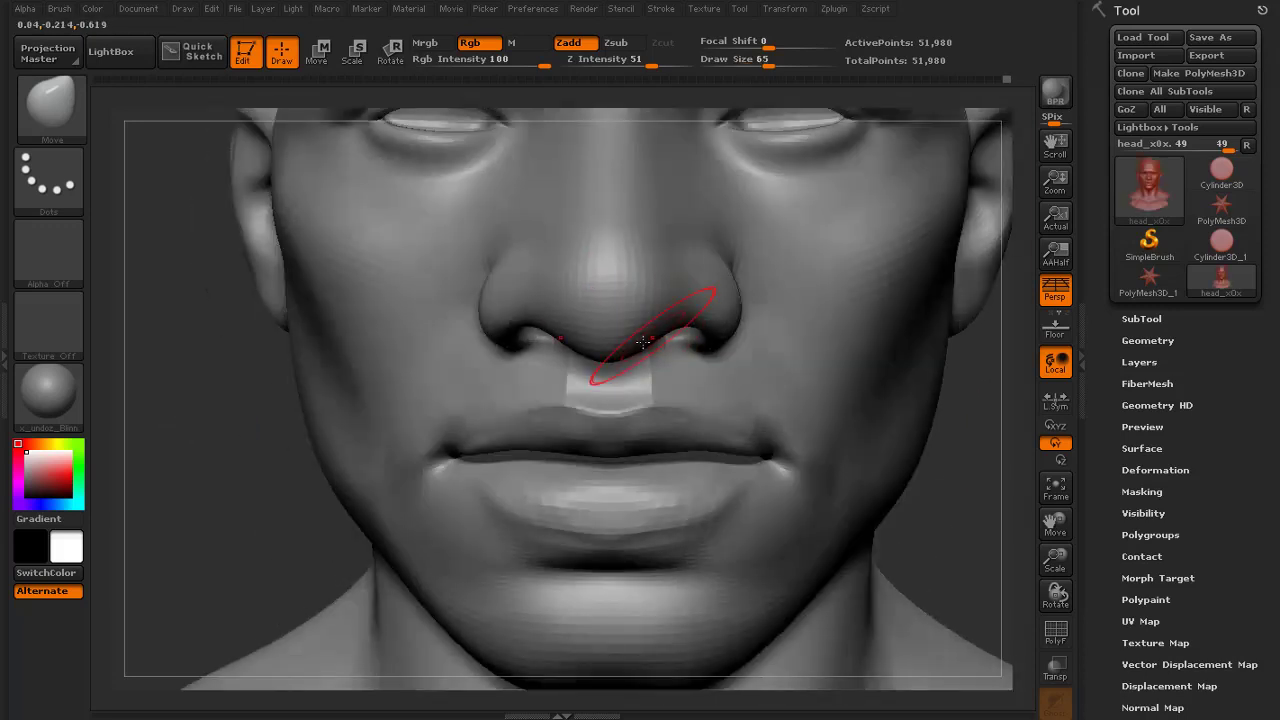
key([)
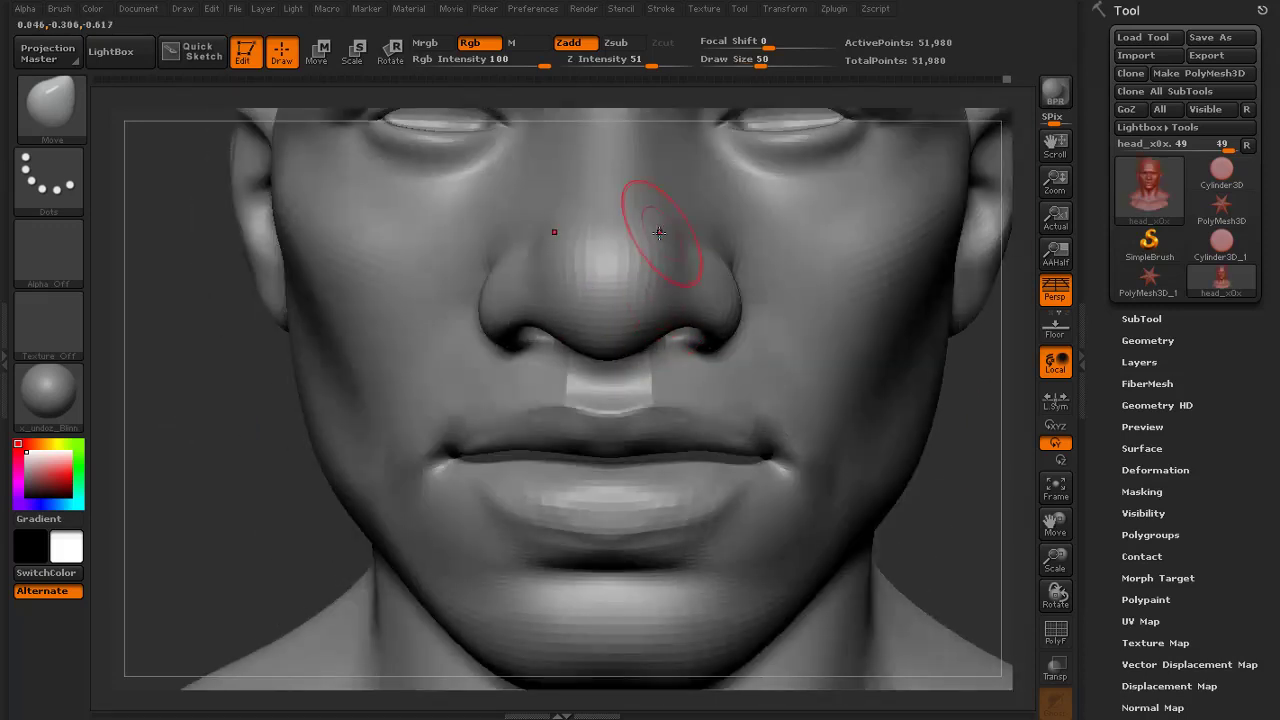
key(shift)
Reshape the underside of the nose tip in profile with the Move brush and smooth it at Draw Size 53
drag(980, 405, 716, 389)
mouse_move(620, 558)
alt+mouse_down()
mouse_move(490, 564)
mouse_move(607, 481)
alt+mouse_up()
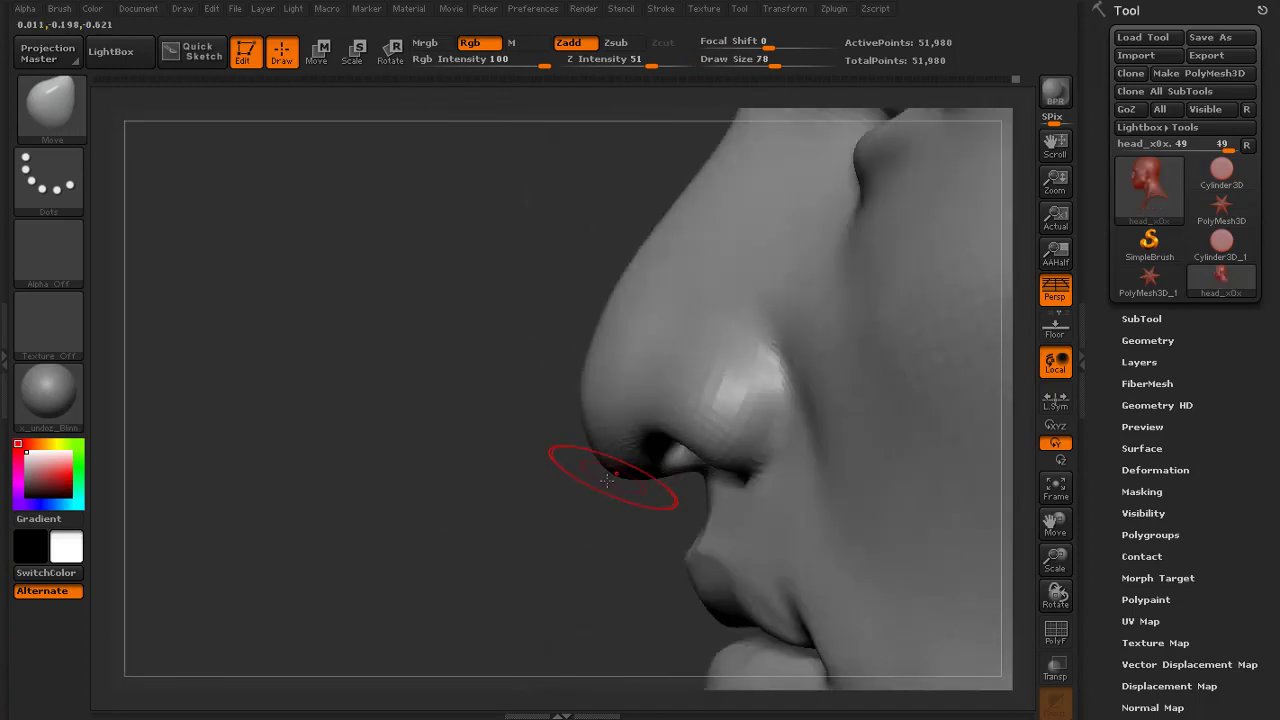
drag(400, 466, 618, 454)
key(shift)
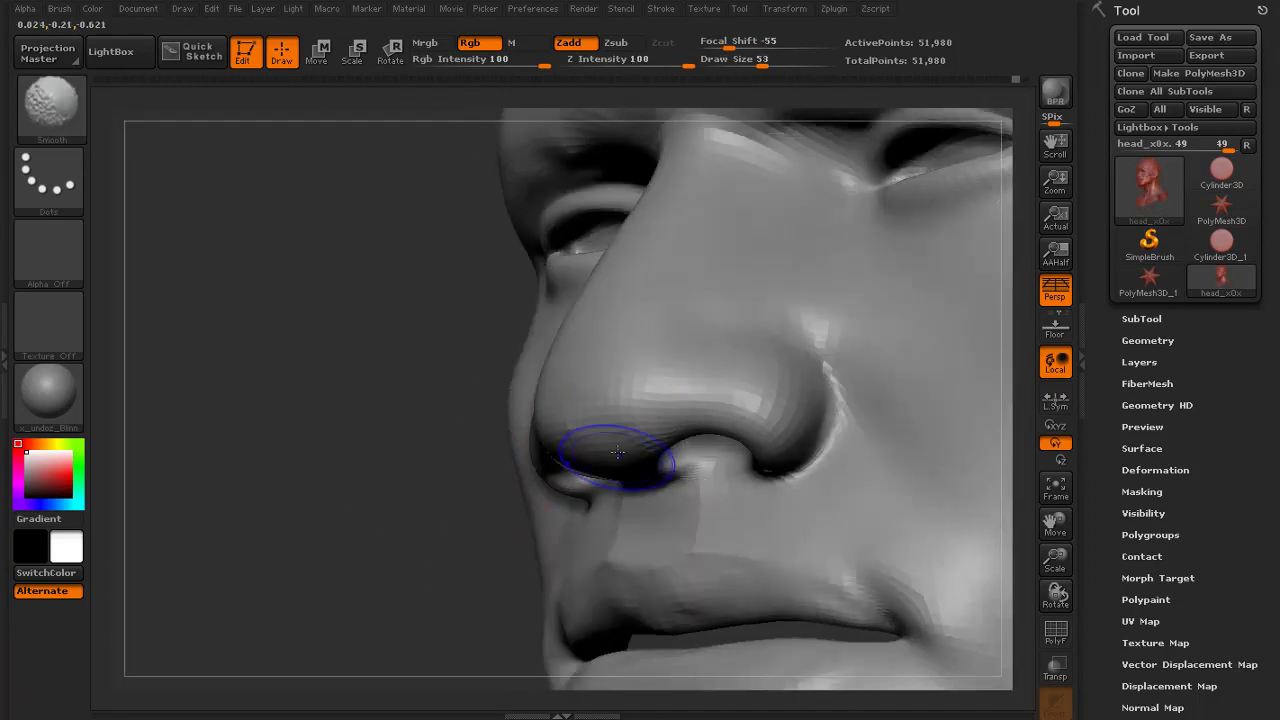
drag(342, 458, 459, 456)
key(f)
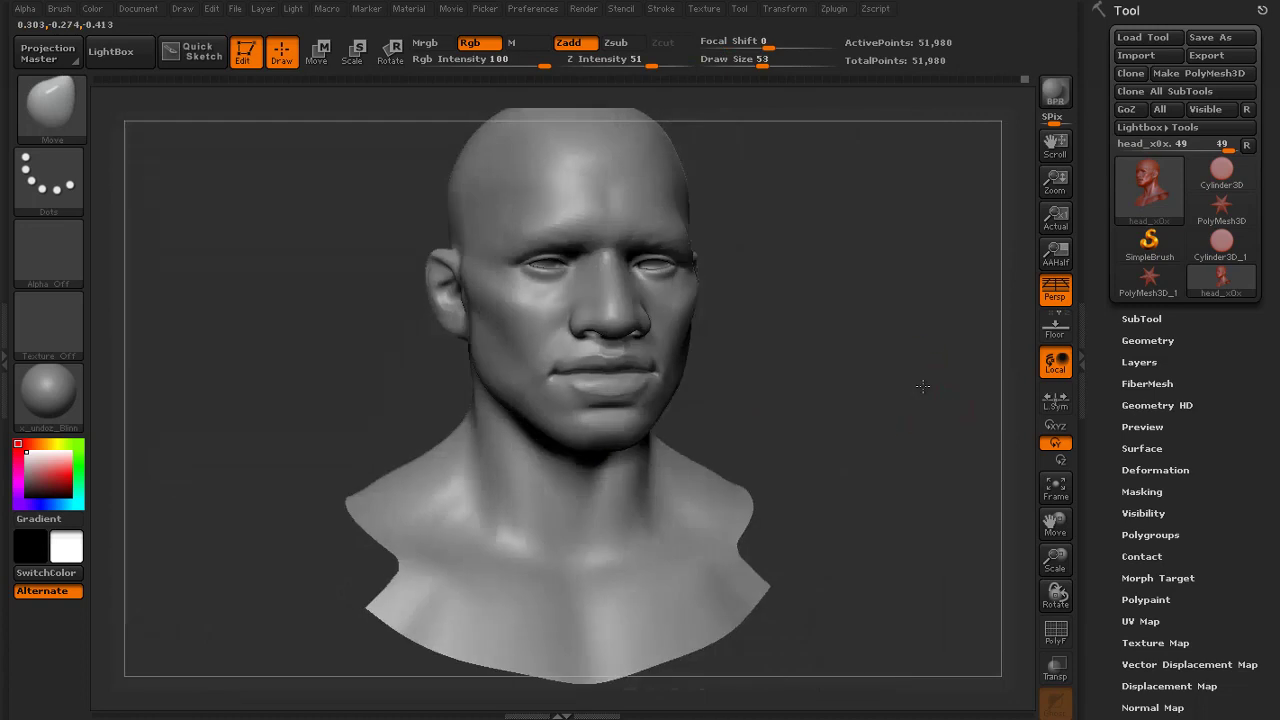
Sculpt the nostril rims and the strip between the nostrils with the Standard brush at Draw Size 38, undoing the first stroke
drag(899, 408, 952, 461)
mouse_move(963, 380)
mouse_down()
mouse_move(934, 309)
mouse_move(930, 392)
mouse_move(1000, 590)
mouse_up()
click(55, 127)
click(612, 432)
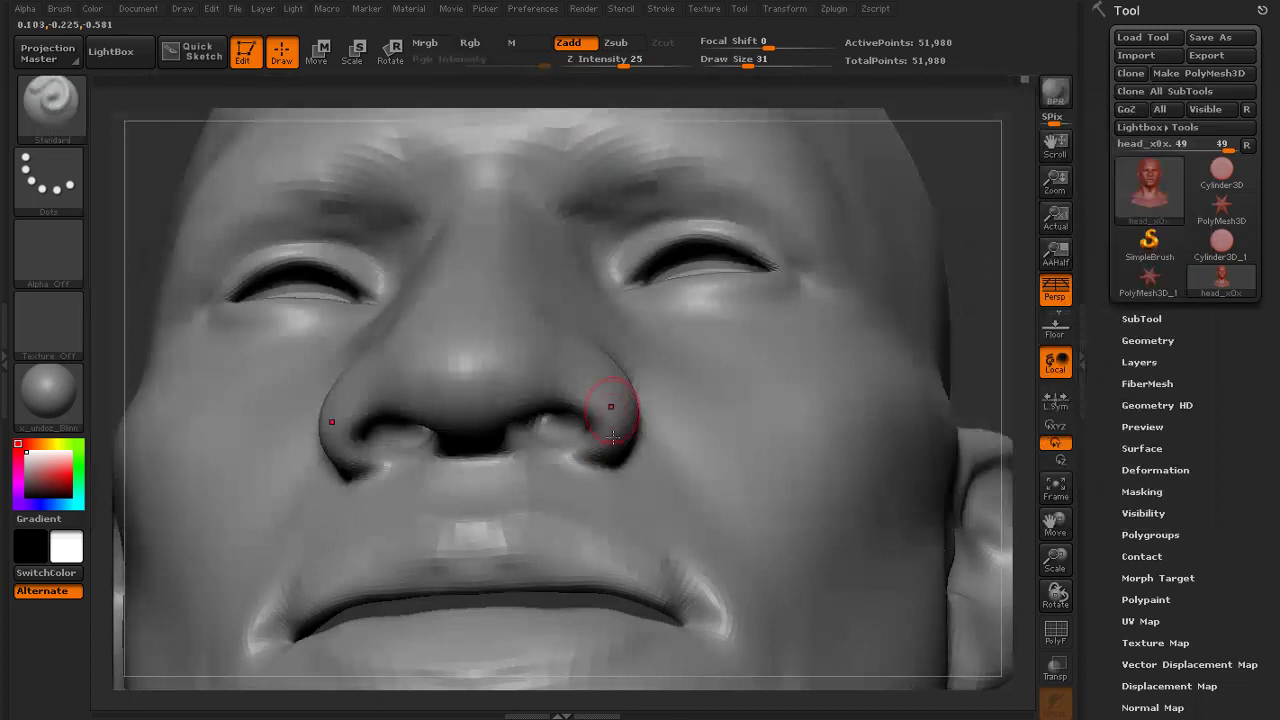
key(ctrl+z)
key(s)
click(590, 447)
mouse_move(352, 437)
mouse_down()
mouse_move(371, 445)
mouse_move(370, 472)
mouse_move(380, 466)
mouse_up()
mouse_move(964, 325)
mouse_down()
mouse_move(991, 360)
mouse_move(966, 362)
mouse_up()
shift+drag(381, 481, 388, 488)
drag(888, 408, 848, 346)
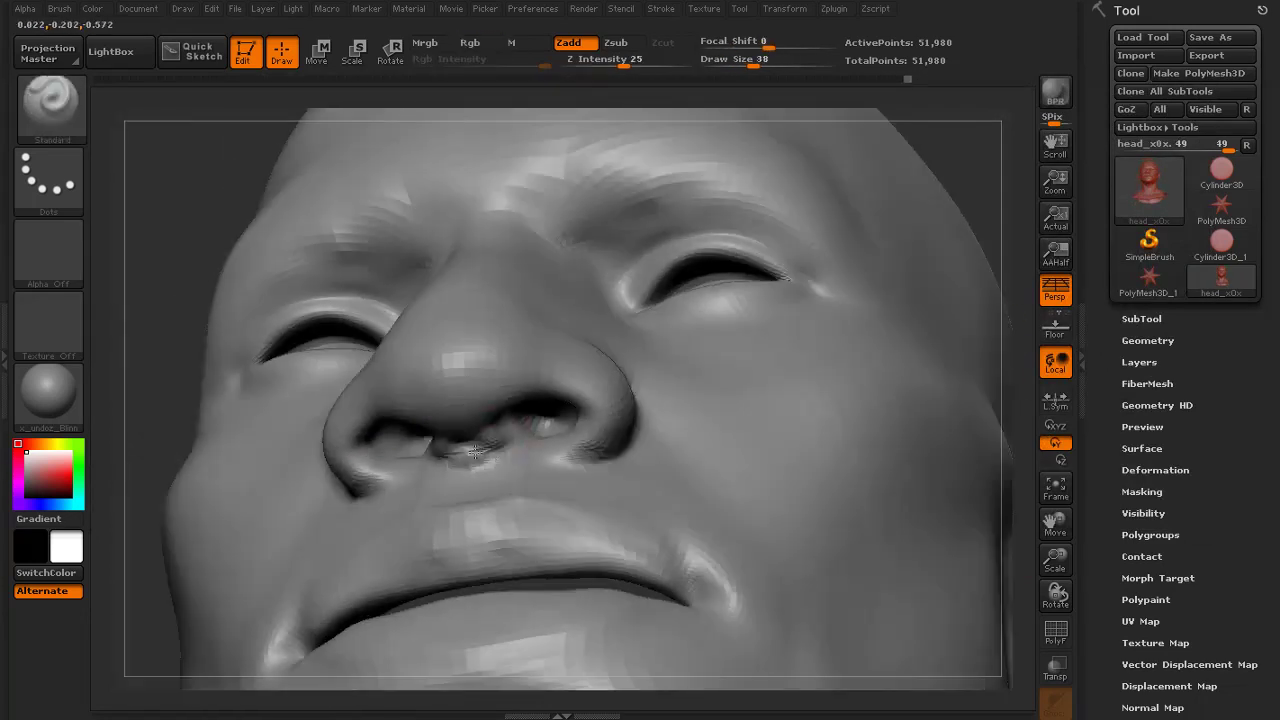
Refine the outer nostril wings with the Standard brush at Draw Size 20 and smooth them
mouse_move(1006, 350)
mouse_down()
mouse_move(954, 434)
mouse_move(890, 430)
mouse_move(914, 400)
mouse_move(877, 417)
mouse_move(917, 77)
mouse_move(900, 340)
mouse_up()
mouse_move(900, 340)
alt+mouse_down()
mouse_move(946, 463)
mouse_move(934, 420)
alt+mouse_up()
key(s)
click(682, 389)
shift+drag(672, 408, 686, 383)
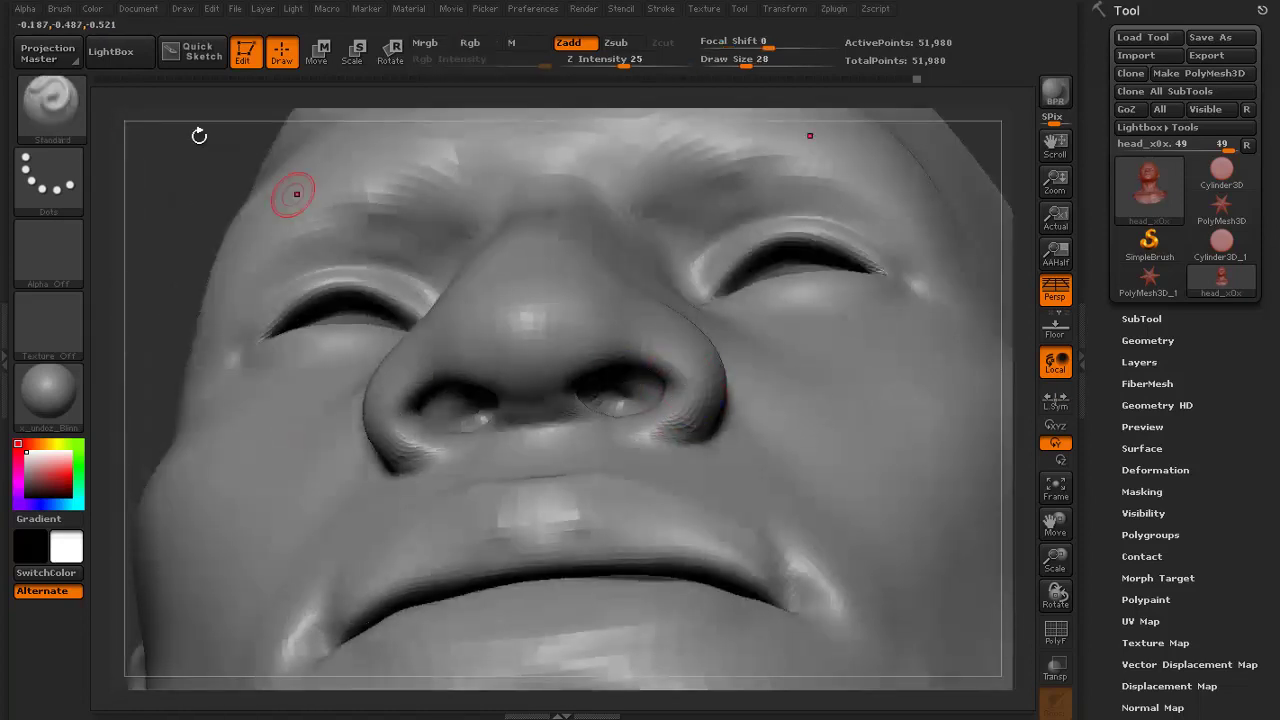
Shape the base of the nostril wings with the Clay brush and smooth it at Draw Size 41
click(51, 105)
click(151, 125)
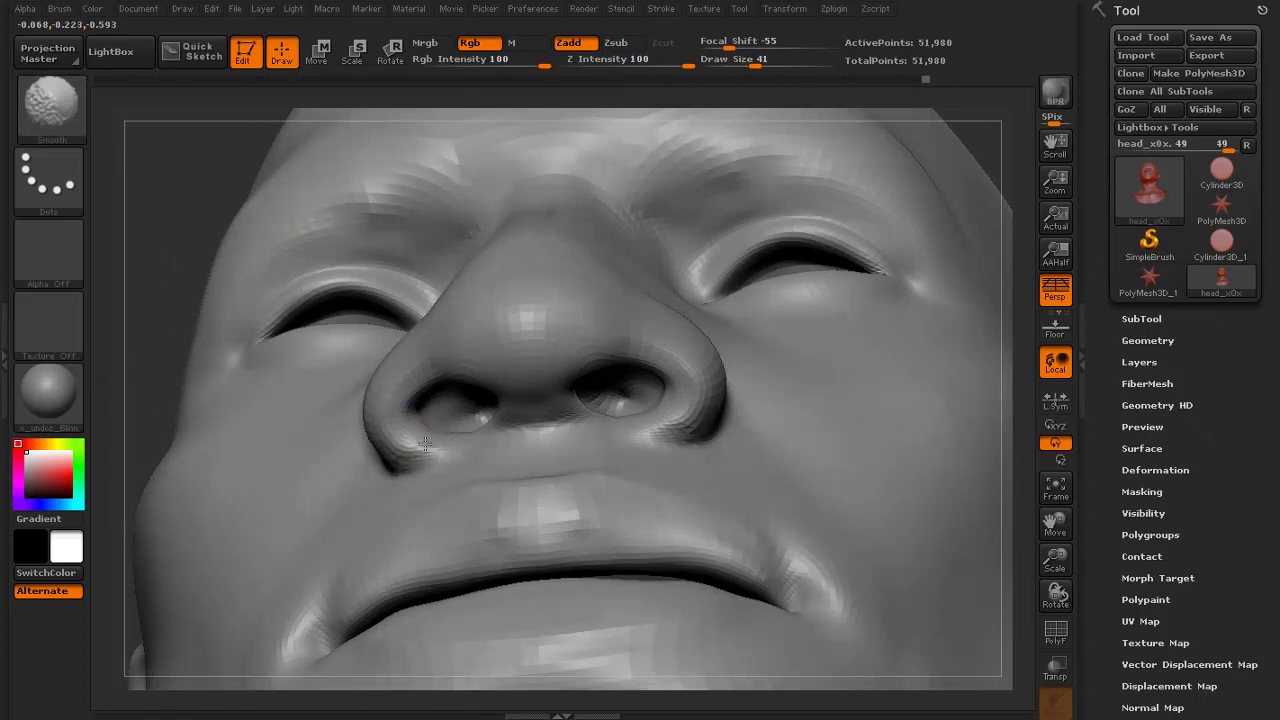
drag(154, 328, 375, 370)
drag(362, 276, 150, 300)
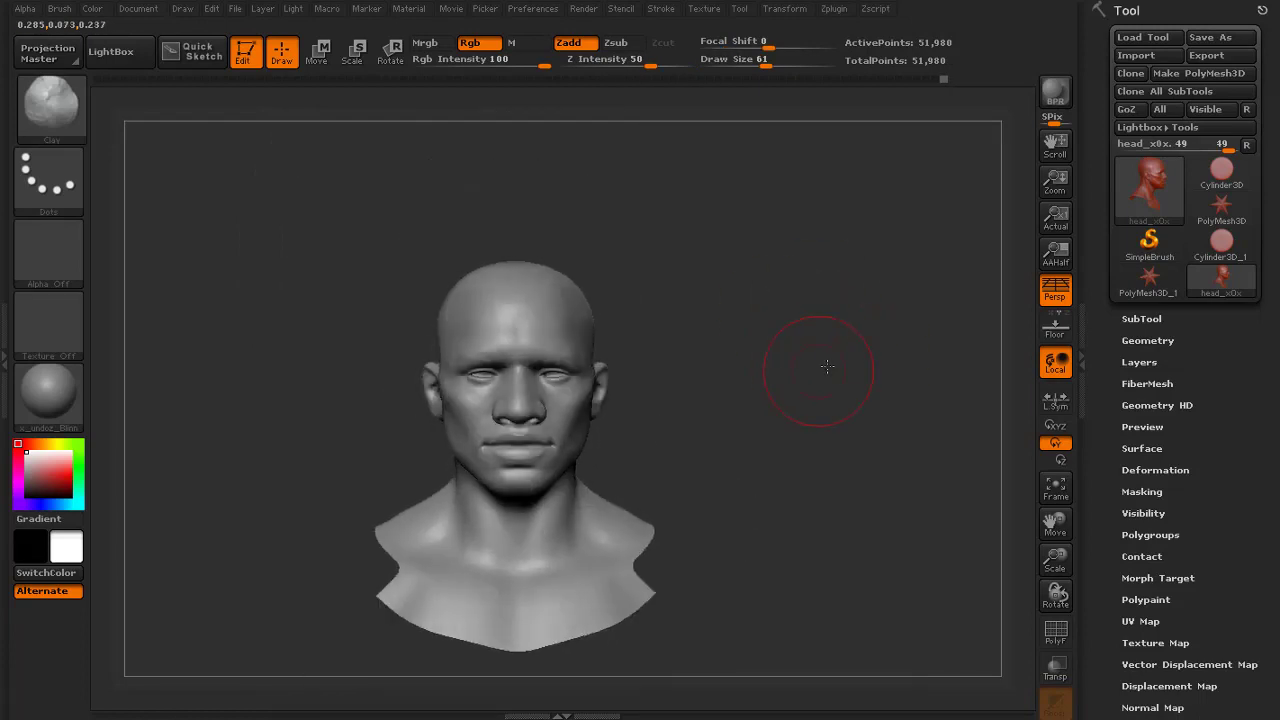
Smooth the top of the skull at Draw Size 99 and adjust the back of the head with the Move brush at Draw Size 118
mouse_move(827, 366)
mouse_down()
mouse_move(822, 354)
mouse_move(794, 371)
mouse_move(734, 372)
mouse_up()
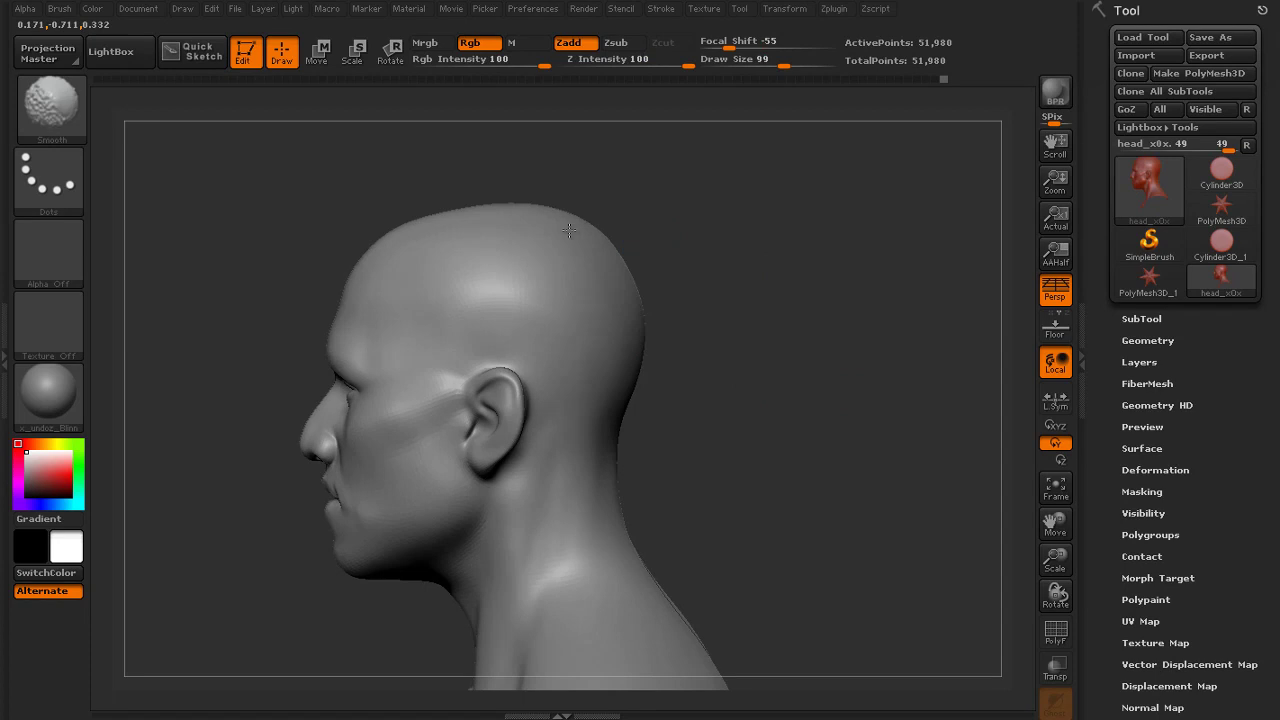
alt+drag(768, 300, 751, 286)
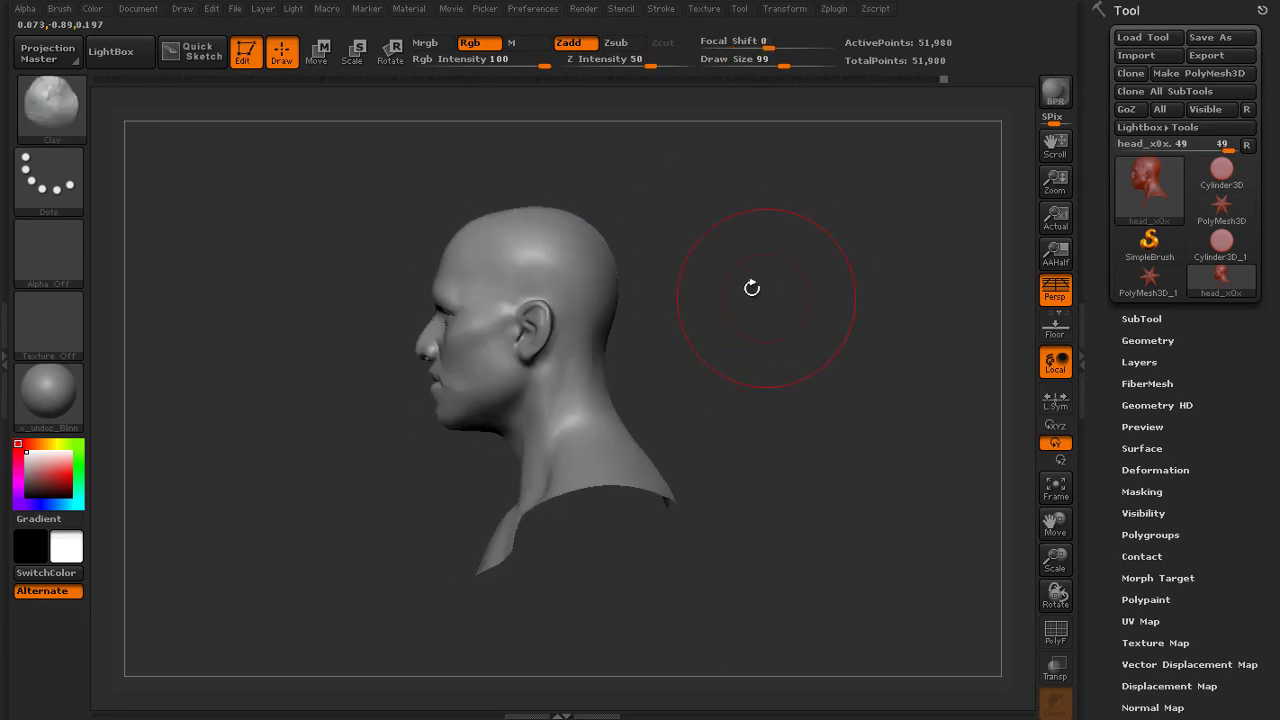
key(s)
drag(633, 271, 641, 271)
click(52, 106)
click(425, 134)
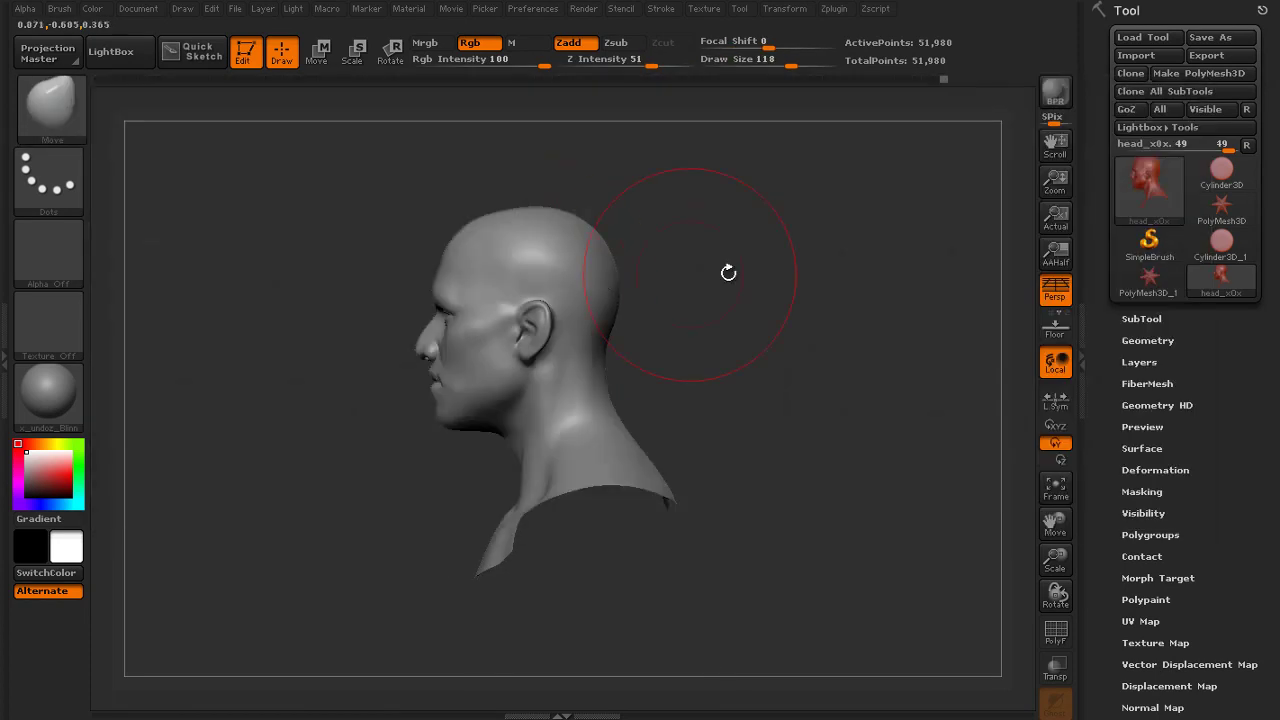
mouse_move(728, 273)
mouse_down()
mouse_move(908, 294)
mouse_move(832, 346)
mouse_move(835, 400)
mouse_up()
Adjust the sides of the neck below the ears from behind and smooth them at Draw Size 48
key(s)
mouse_move(850, 345)
shift+mouse_down()
mouse_move(897, 350)
mouse_move(884, 290)
shift+mouse_up()
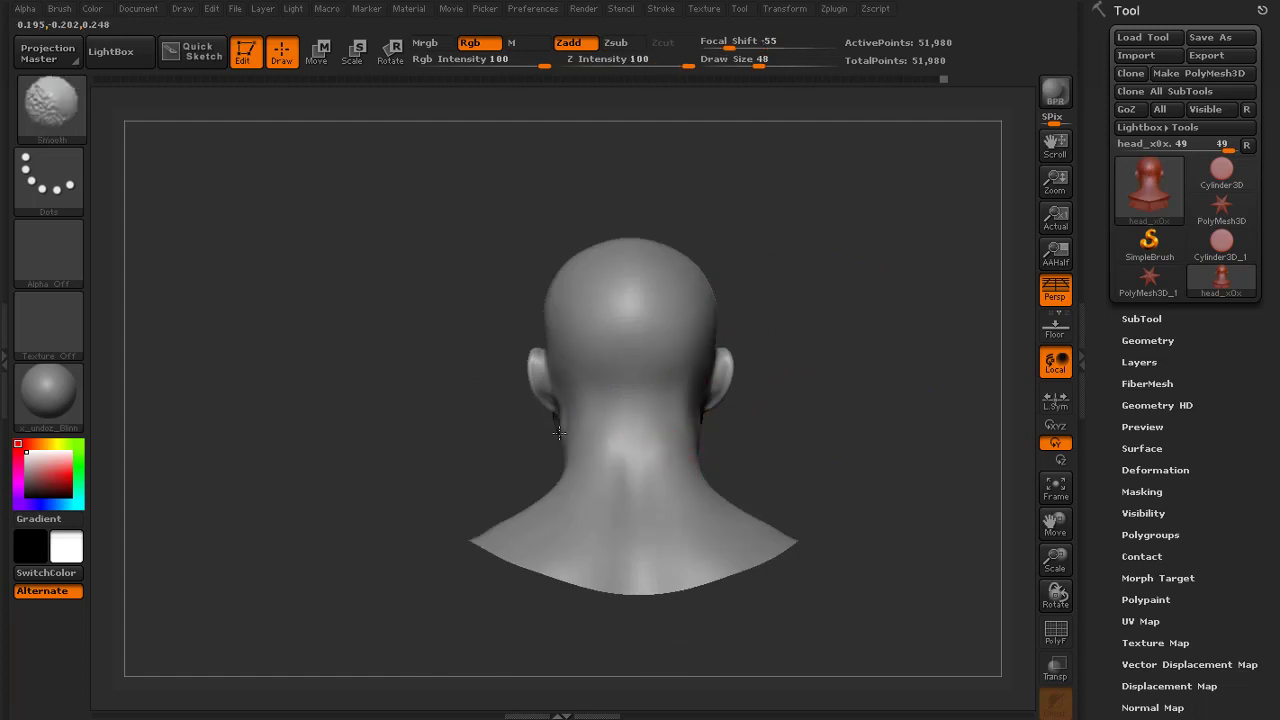
mouse_move(559, 433)
mouse_down()
mouse_move(623, 469)
mouse_move(580, 462)
mouse_up()
shift+drag(780, 350, 745, 345)
mouse_move(745, 345)
alt+mouse_down()
mouse_move(778, 401)
mouse_move(741, 368)
mouse_move(786, 384)
mouse_move(850, 345)
alt+mouse_up()
Build up the muscles along the front and side of the neck with the Clay brush at Draw Size 48 and smooth them
click(66, 126)
click(205, 150)
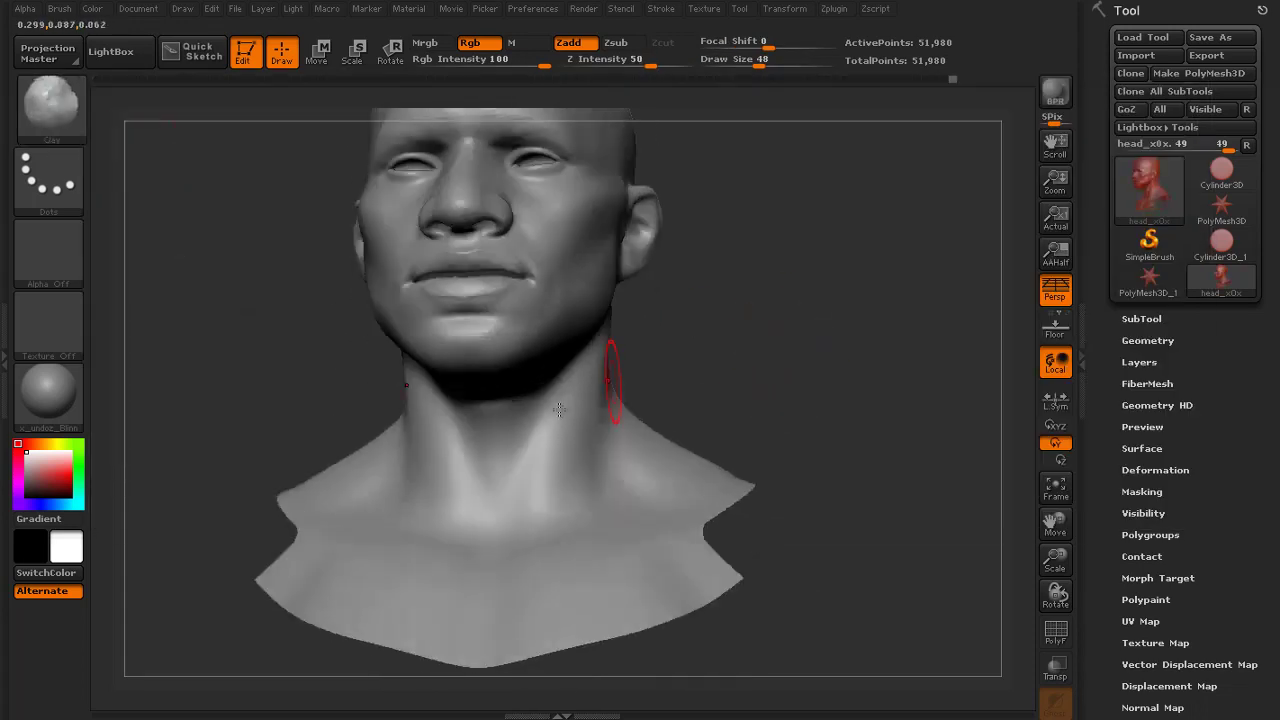
mouse_move(559, 410)
mouse_down()
mouse_move(529, 409)
mouse_move(508, 492)
mouse_up()
shift+drag(508, 498, 536, 446)
mouse_move(760, 315)
mouse_down()
mouse_move(665, 335)
mouse_move(648, 299)
mouse_move(618, 314)
mouse_up()
key(s)
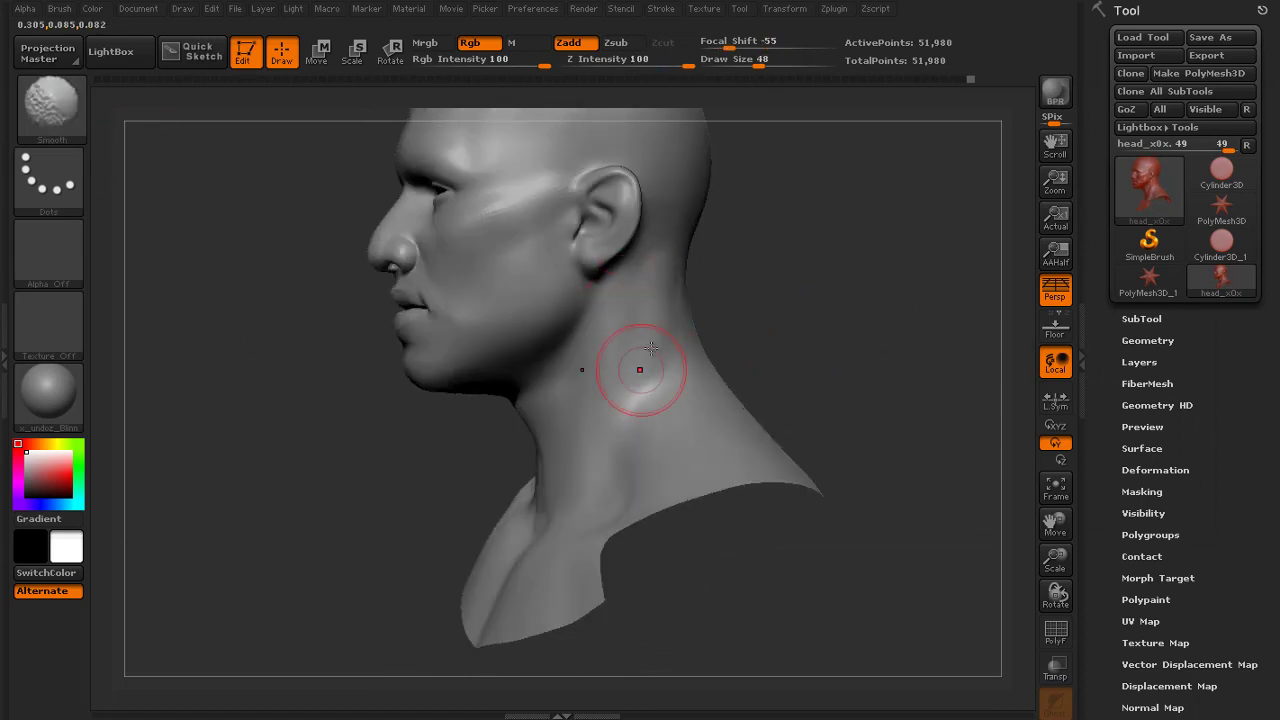
right_drag(606, 348, 538, 340)
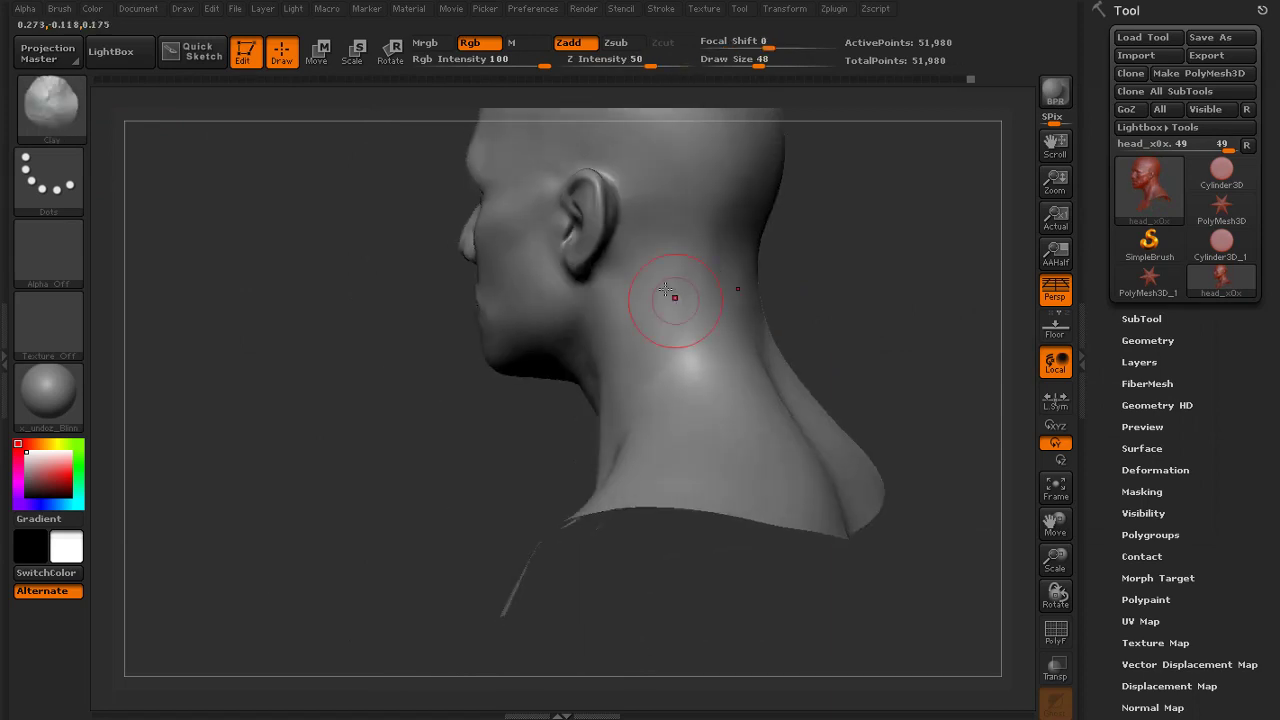
Shape the rear corner of the jaw below the ear with the Clay brush at Draw Size 47 and smooth it
mouse_move(666, 330)
right_down()
mouse_move(627, 372)
mouse_move(363, 440)
mouse_move(526, 358)
mouse_move(726, 423)
right_up()
mouse_move(634, 508)
right_down()
mouse_move(790, 490)
mouse_move(765, 478)
right_up()
alt+drag(740, 482, 769, 607)
alt+right_drag(790, 590, 880, 386)
mouse_move(829, 339)
right_down()
mouse_move(810, 306)
mouse_move(802, 458)
right_up()
mouse_move(334, 572)
alt+mouse_down()
mouse_move(306, 560)
mouse_move(370, 550)
alt+mouse_up()
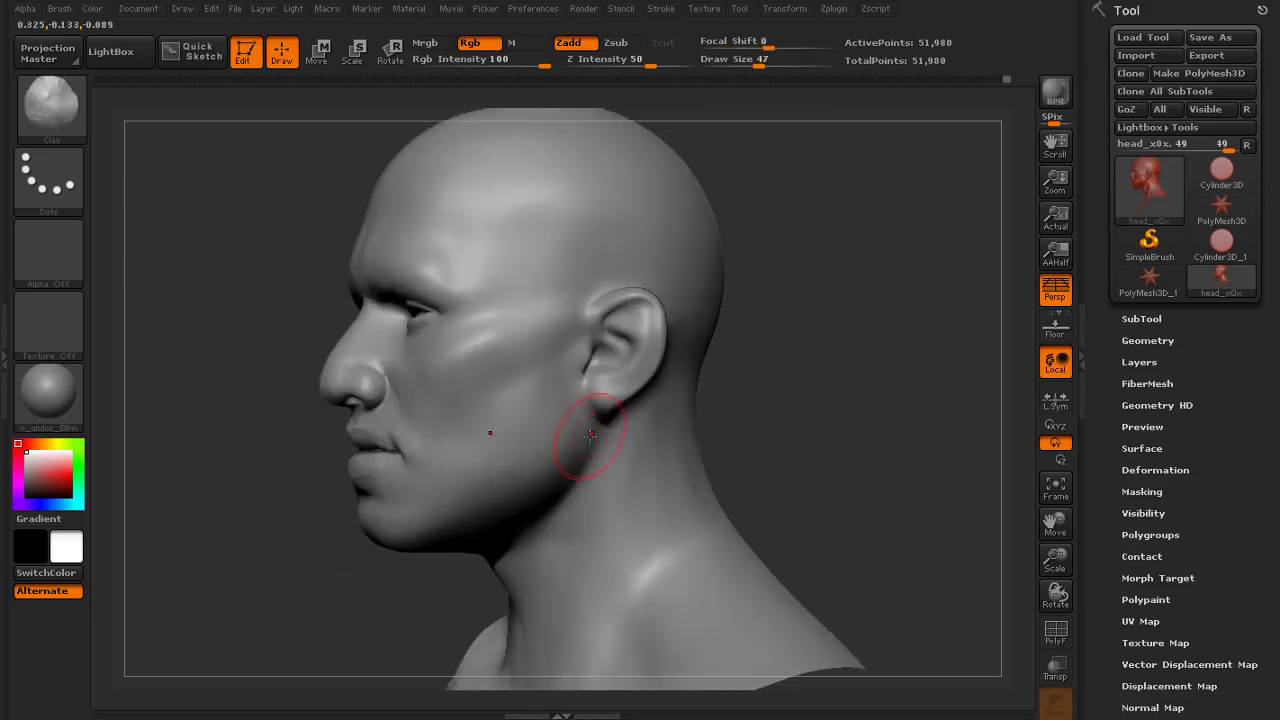
drag(685, 411, 388, 493)
shift+drag(371, 448, 354, 444)
Smooth the transition from the jaw angle to the earlobe at Draw Size 68
drag(800, 440, 464, 426)
key(f)
mouse_move(700, 300)
mouse_down()
mouse_move(786, 314)
mouse_move(849, 357)
mouse_move(855, 403)
mouse_move(757, 385)
mouse_up()
alt+drag(757, 385, 755, 440)
key(s)
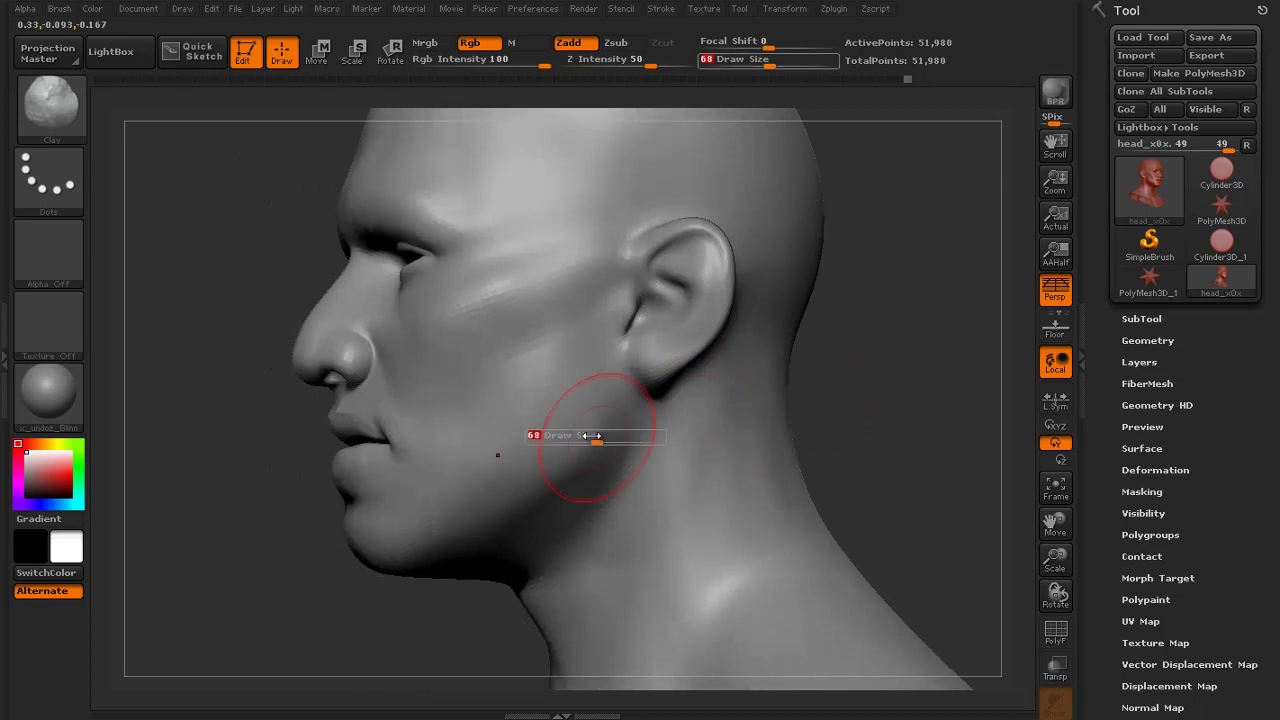
shift+drag(609, 402, 622, 412)
Smooth the cheekbone and the front of the cheek from a three-quarter view
key(f)
drag(857, 374, 885, 376)
alt+drag(885, 376, 885, 510)
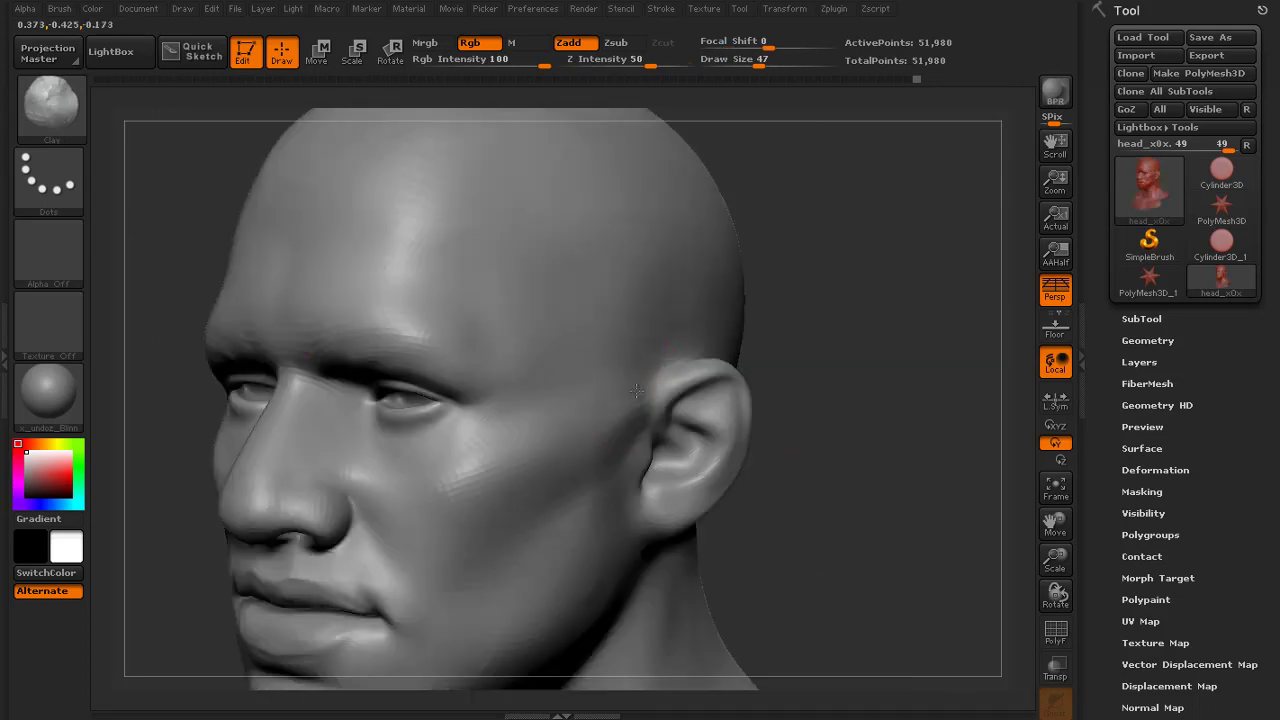
key(f)
alt+drag(870, 400, 885, 455)
key(s)
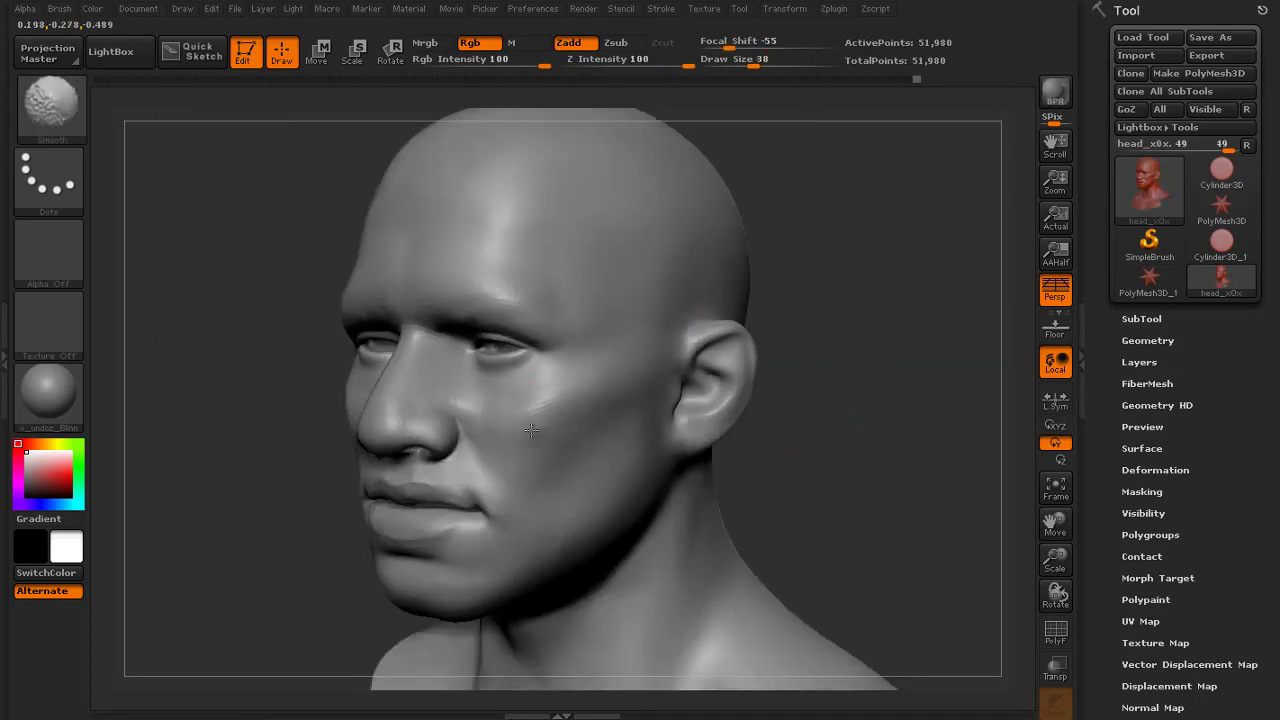
key(f)
mouse_move(815, 400)
mouse_down()
mouse_move(842, 354)
mouse_move(809, 300)
mouse_move(985, 422)
mouse_up()
Adjust the sides of the nose and the area beside its bridge with the Move brush at about Draw Size 60
click(52, 108)
click(437, 127)
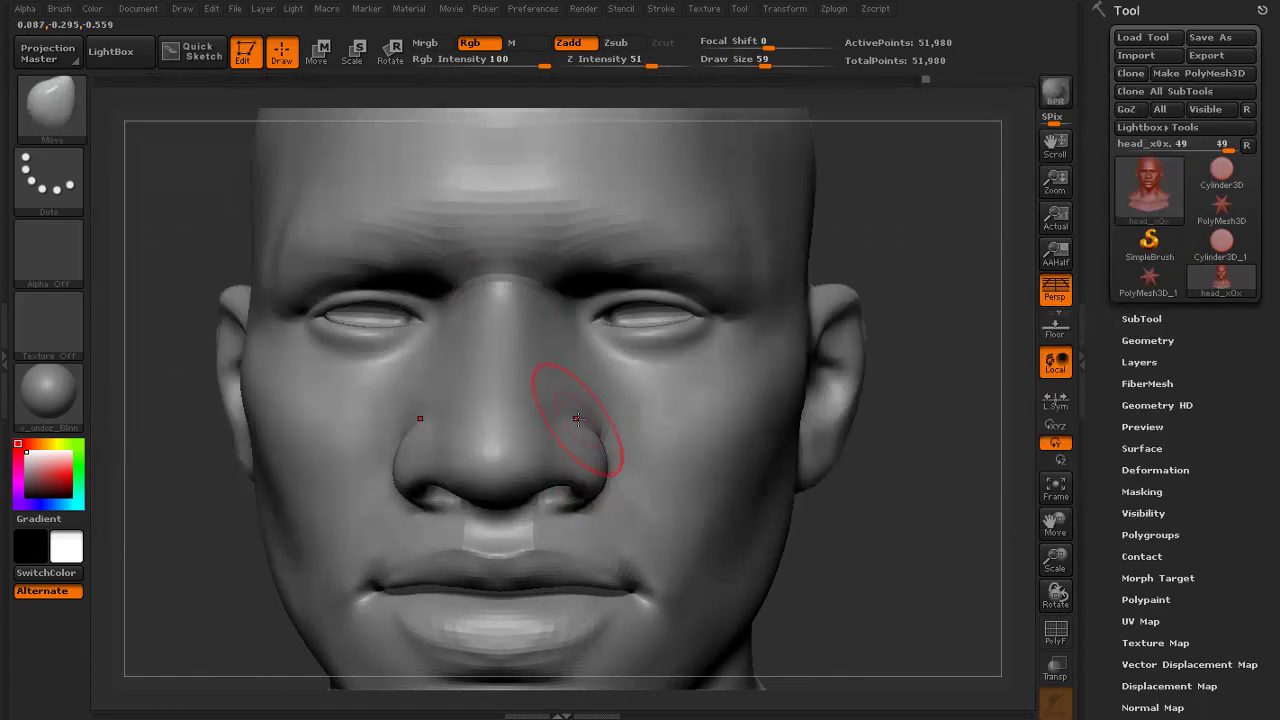
key(f)
drag(889, 383, 868, 440)
alt+drag(868, 440, 880, 520)
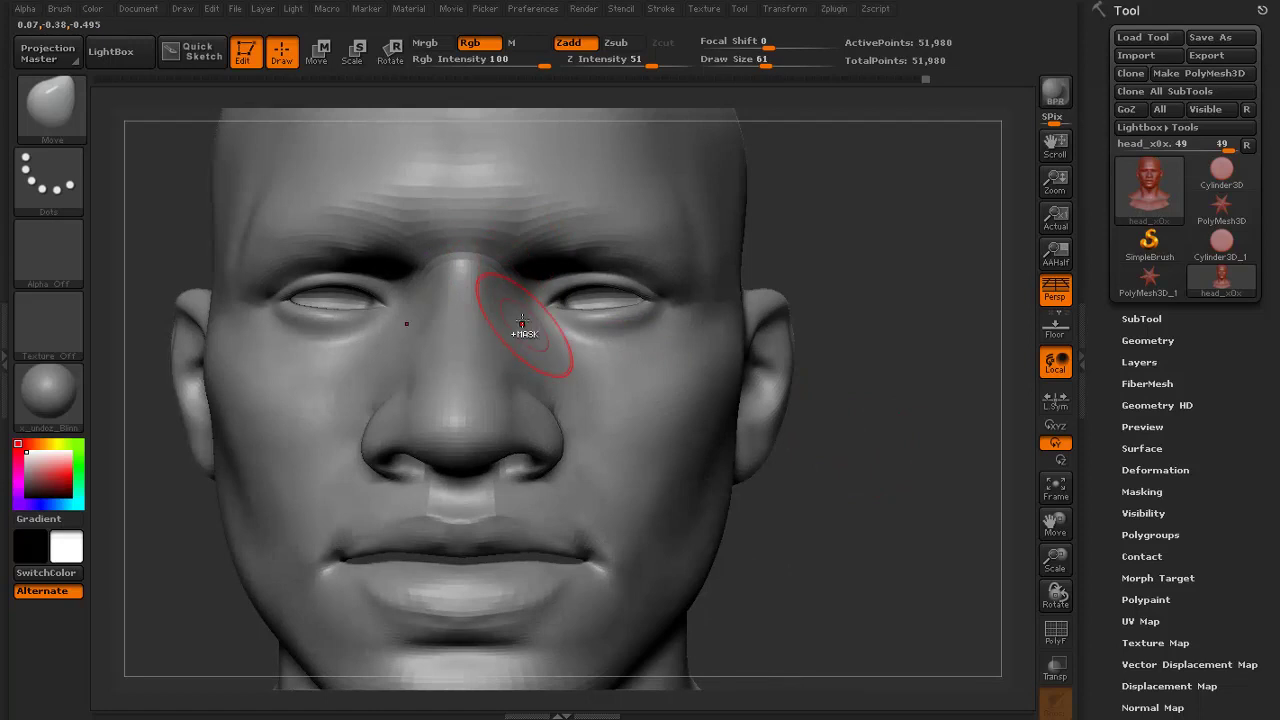
drag(505, 247, 512, 236)
Reshape the profile of the nose bridge from the side with the Move brush at Draw Size 103
drag(840, 250, 929, 246)
drag(714, 278, 800, 281)
key(s)
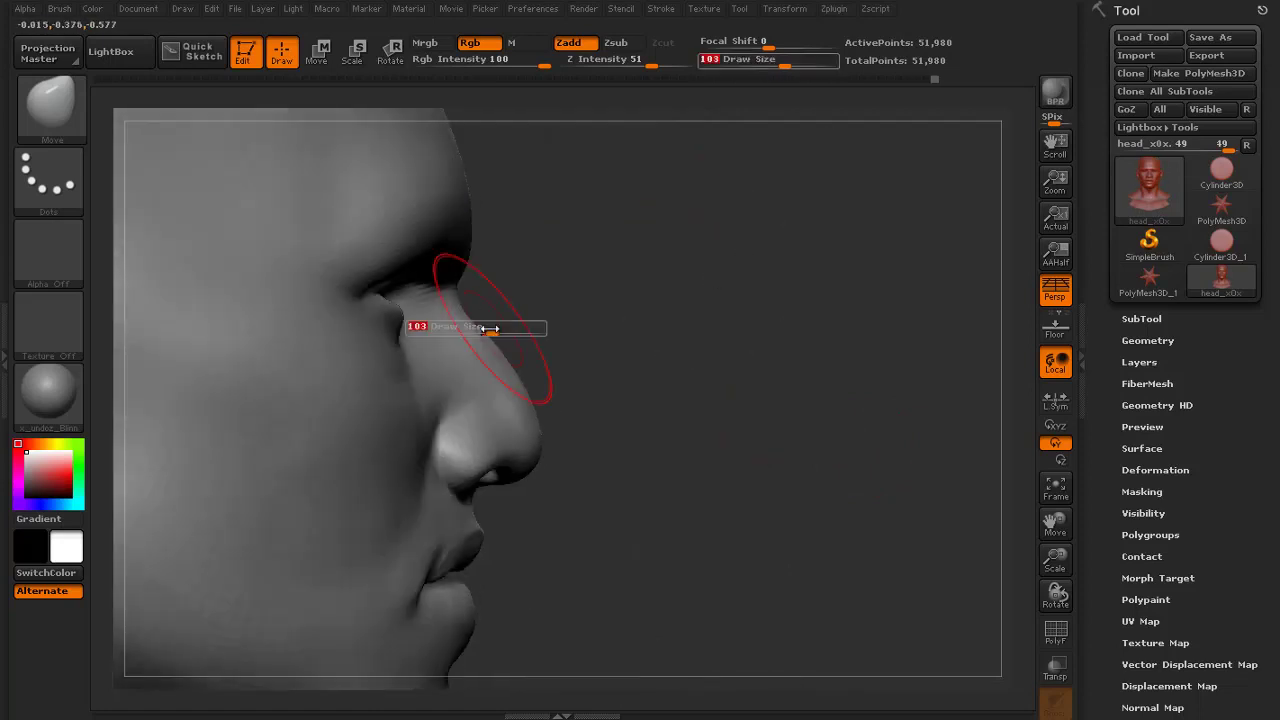
drag(572, 380, 527, 313)
alt+drag(952, 467, 982, 544)
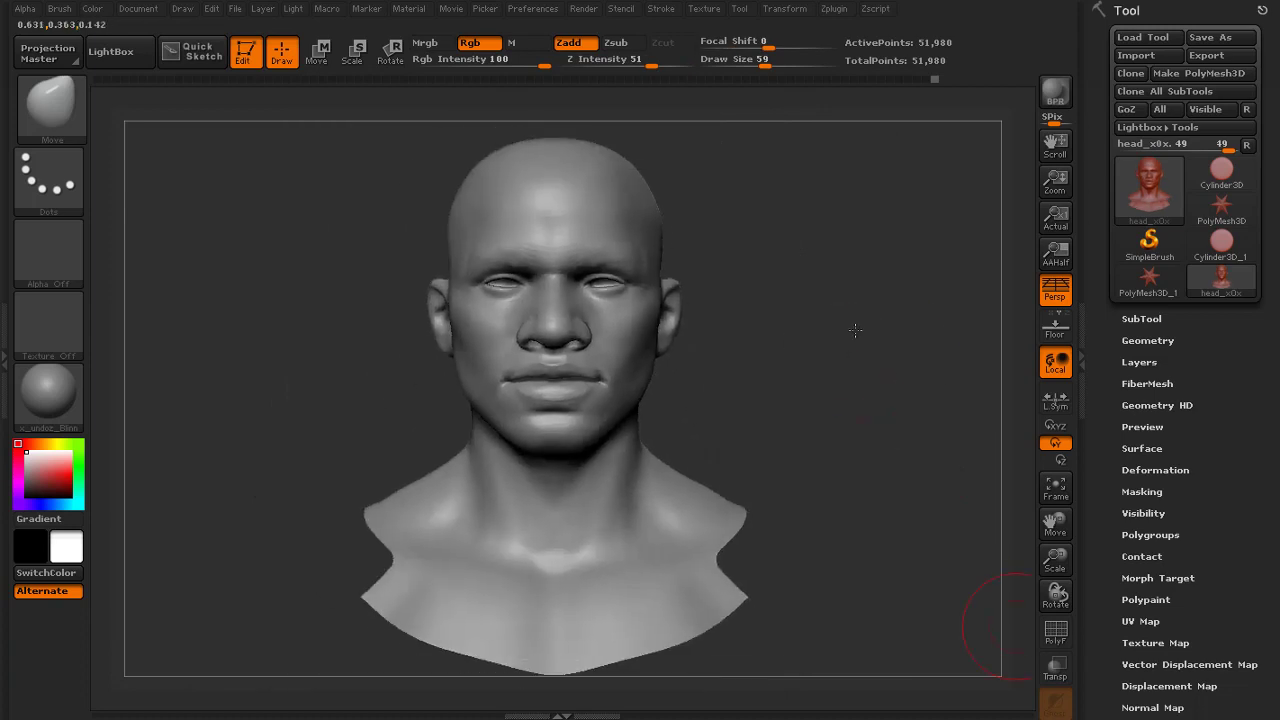
mouse_move(855, 330)
mouse_down()
mouse_move(847, 317)
mouse_move(972, 447)
mouse_up()
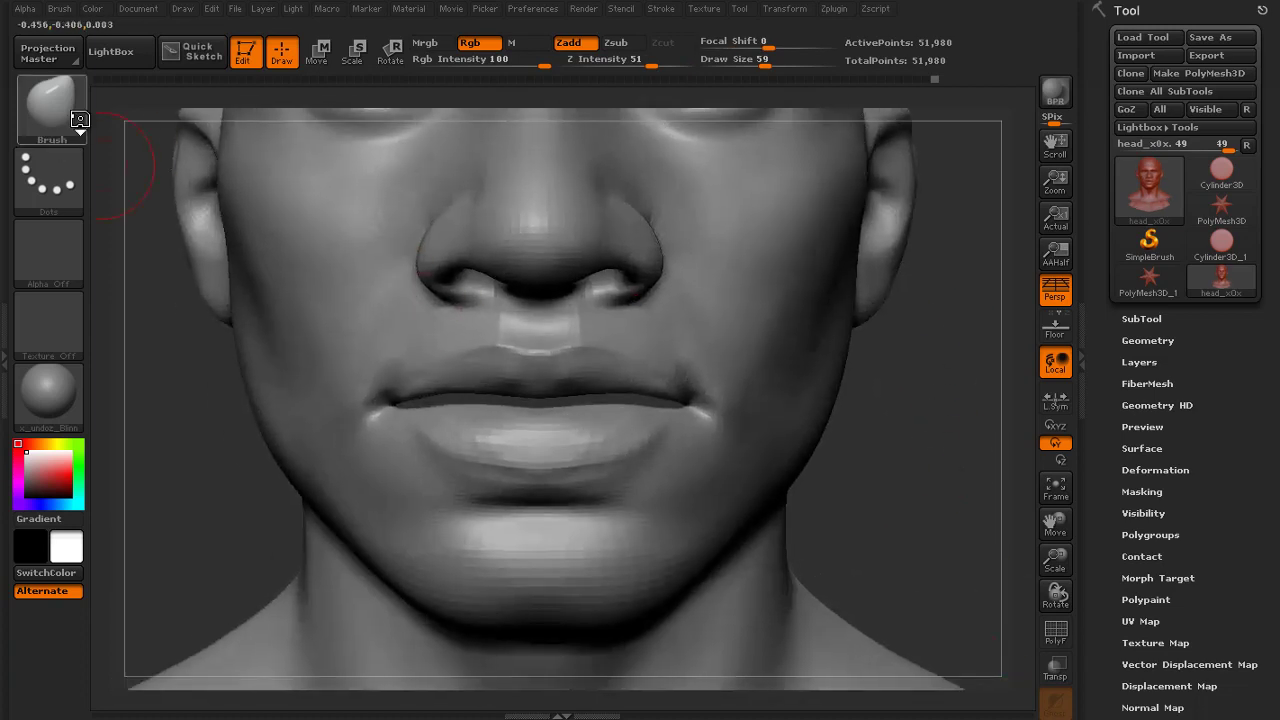
Adjust the mouth corners with the Move brush two subdivision levels lower, return to the highest level and smooth them
click(80, 119)
key(shift+d)
key(shift+d)
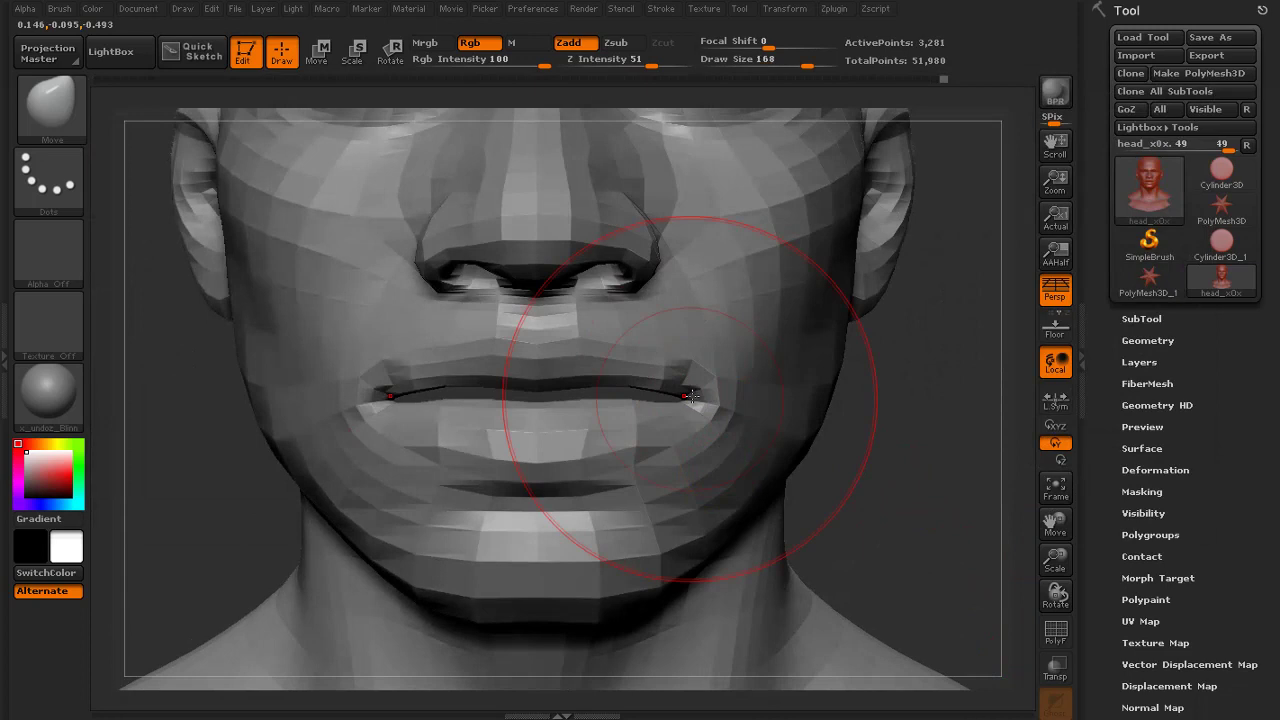
drag(871, 463, 657, 400)
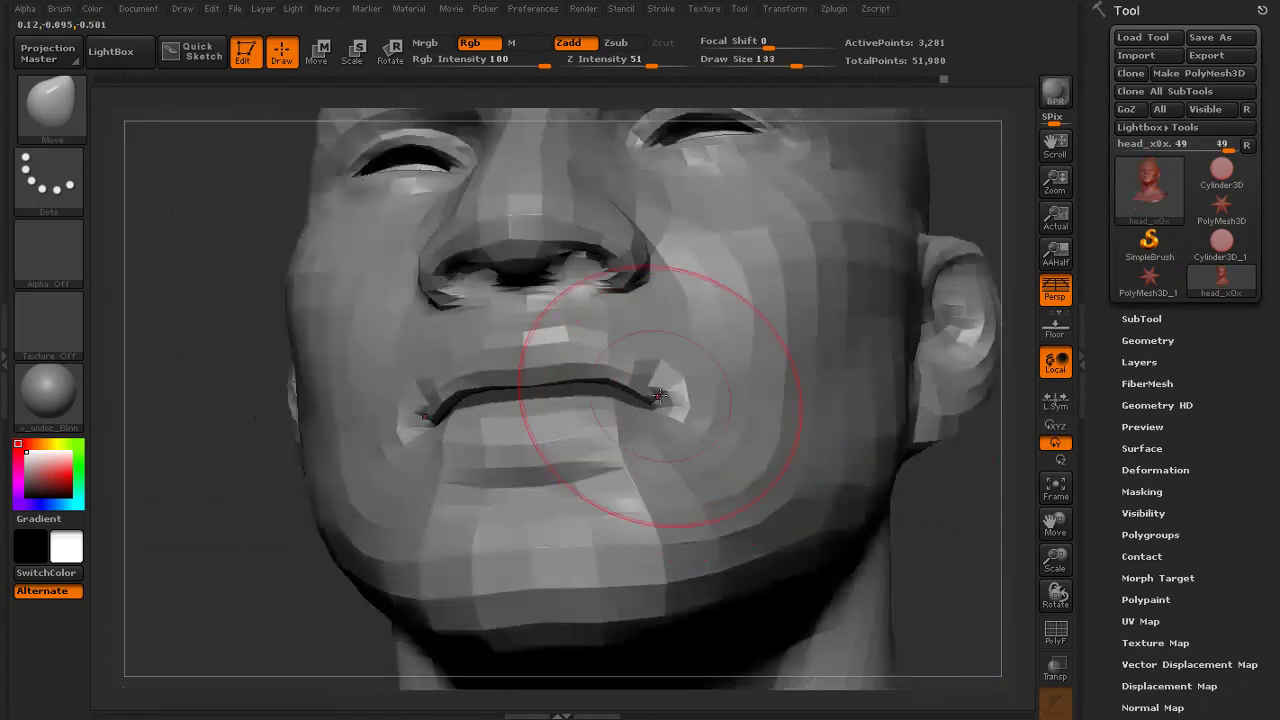
key(d)
key(d)
shift+drag(1024, 527, 686, 405)
alt+drag(949, 469, 876, 388)
drag(876, 388, 878, 428)
mouse_move(1028, 596)
alt+mouse_down()
mouse_move(860, 454)
mouse_move(820, 445)
alt+mouse_up()
Save the current head tool to file
click(785, 9)
click(1266, 11)
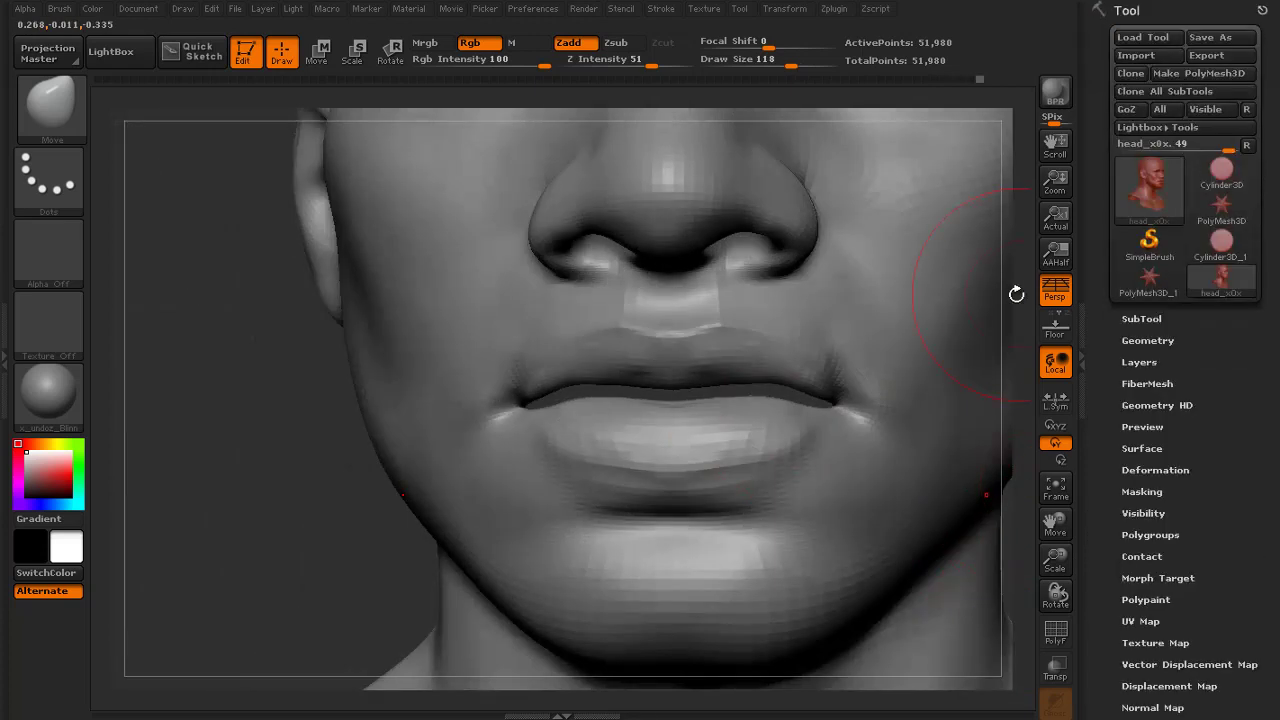
drag(1014, 294, 957, 429)
alt+drag(777, 458, 873, 387)
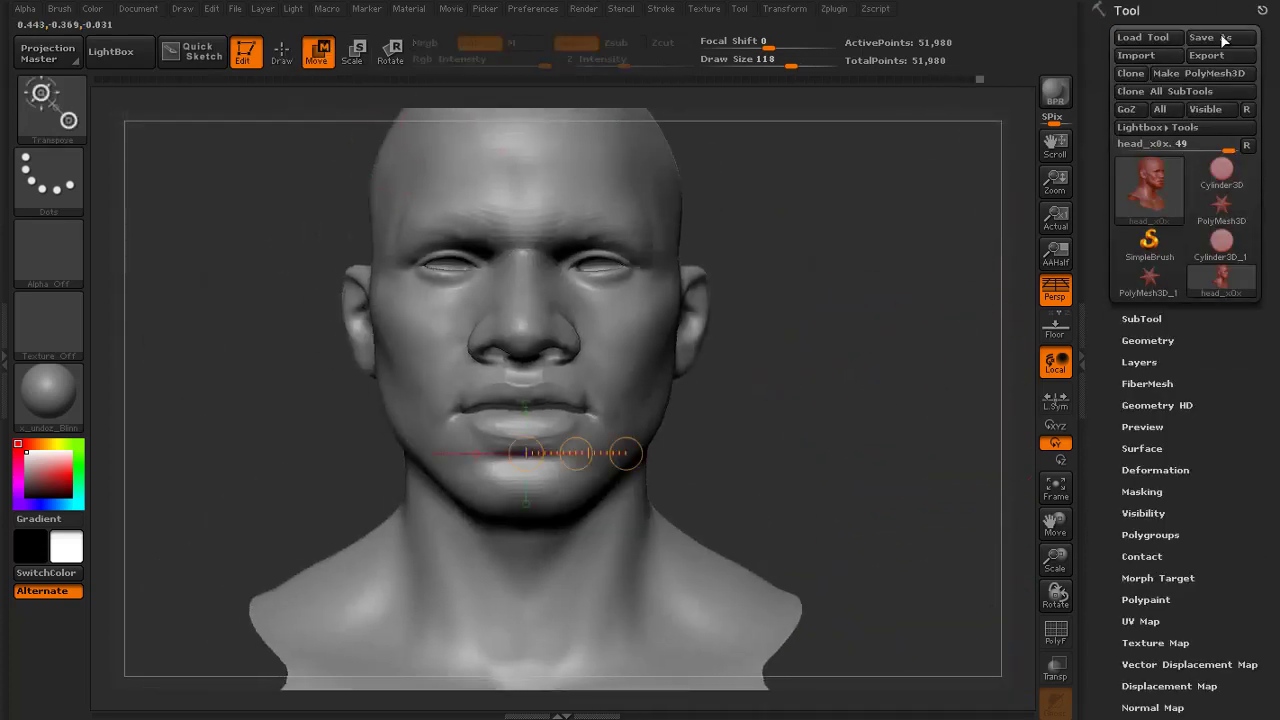
click(1210, 37)
click(801, 617)
click(706, 432)
Mask the lower lip, jaw and neck topologically from the chin, drop two subdivision levels and hide the unmasked centre of the face
ctrl+drag(534, 495, 563, 351)
key(shift+d)
key(shift+d)
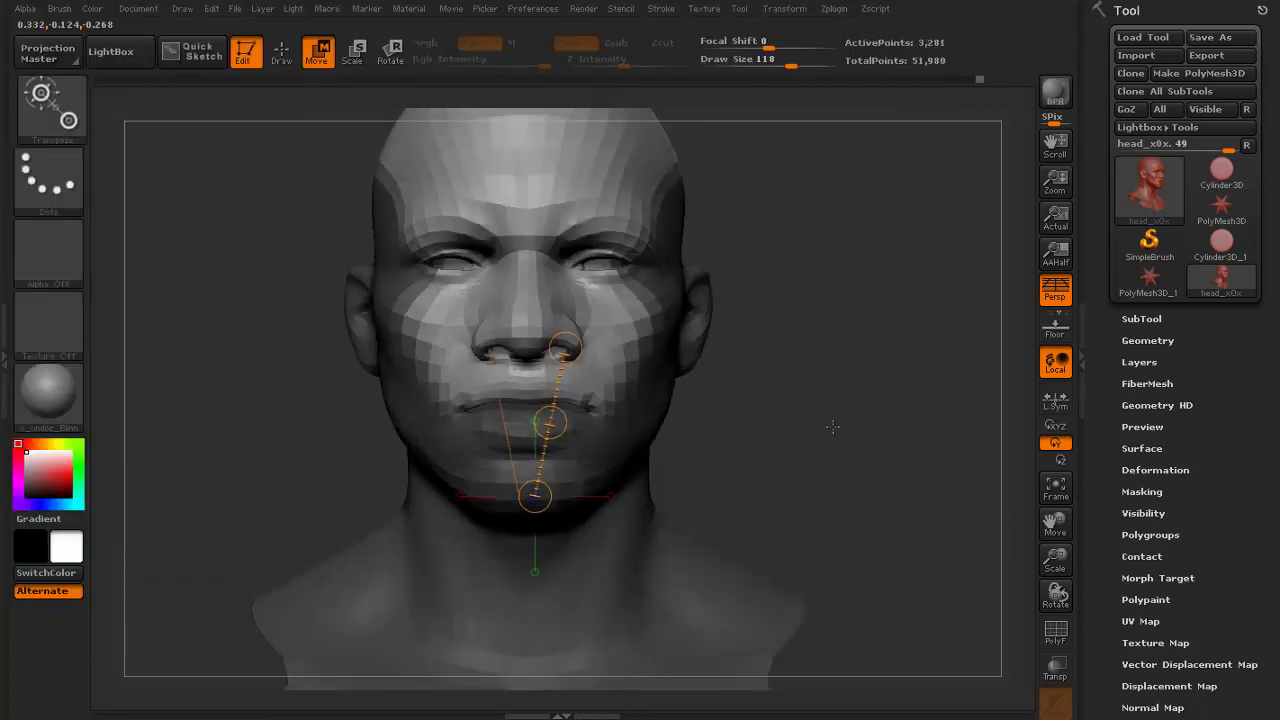
drag(831, 426, 752, 434)
drag(1205, 505, 1148, 397)
click(1147, 403)
click(1154, 428)
drag(850, 400, 975, 400)
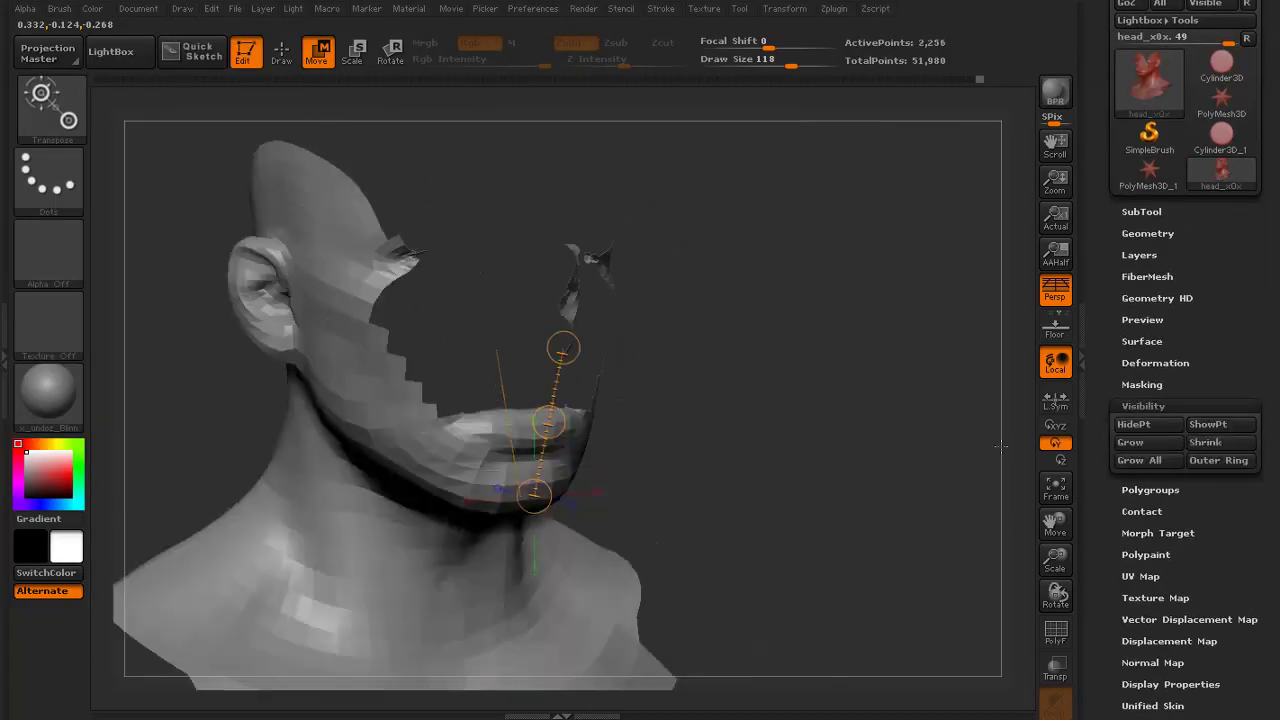
Reshape the exposed upper edge and corners of the lower lip with the Move brush at Draw Size 61
click(288, 56)
alt+drag(800, 480, 852, 618)
mouse_move(852, 618)
mouse_down()
mouse_move(855, 525)
mouse_move(800, 470)
mouse_up()
mouse_move(840, 400)
mouse_down()
mouse_move(850, 520)
mouse_move(900, 500)
mouse_up()
key(bracketleft)
key(bracketleft)
key(bracketleft)
drag(850, 450, 750, 350)
mouse_move(940, 300)
mouse_down()
mouse_move(723, 280)
mouse_move(580, 290)
mouse_move(560, 450)
mouse_up()
key(bracketright)
key(bracketright)
key(bracketright)
mouse_move(551, 461)
mouse_down()
mouse_move(300, 429)
mouse_move(471, 443)
mouse_up()
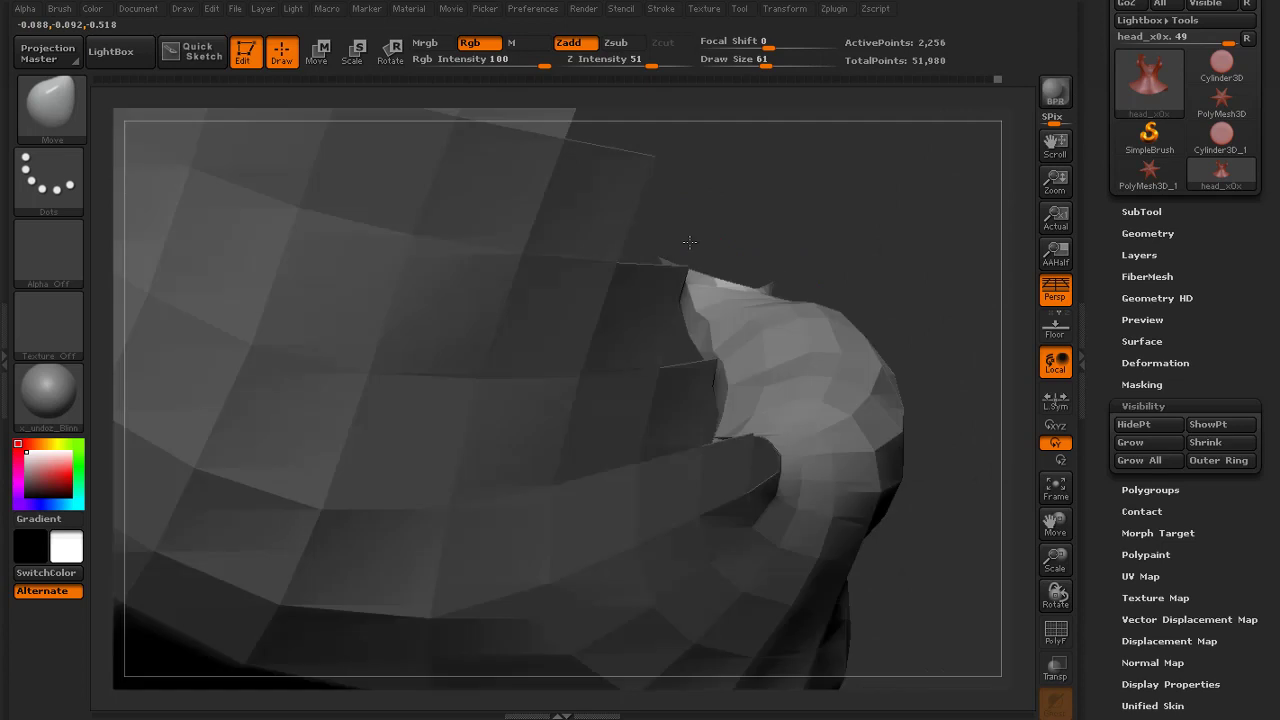
Adjust the front of the lower lip with the Move brush at Draw Size 103
drag(690, 242, 809, 312)
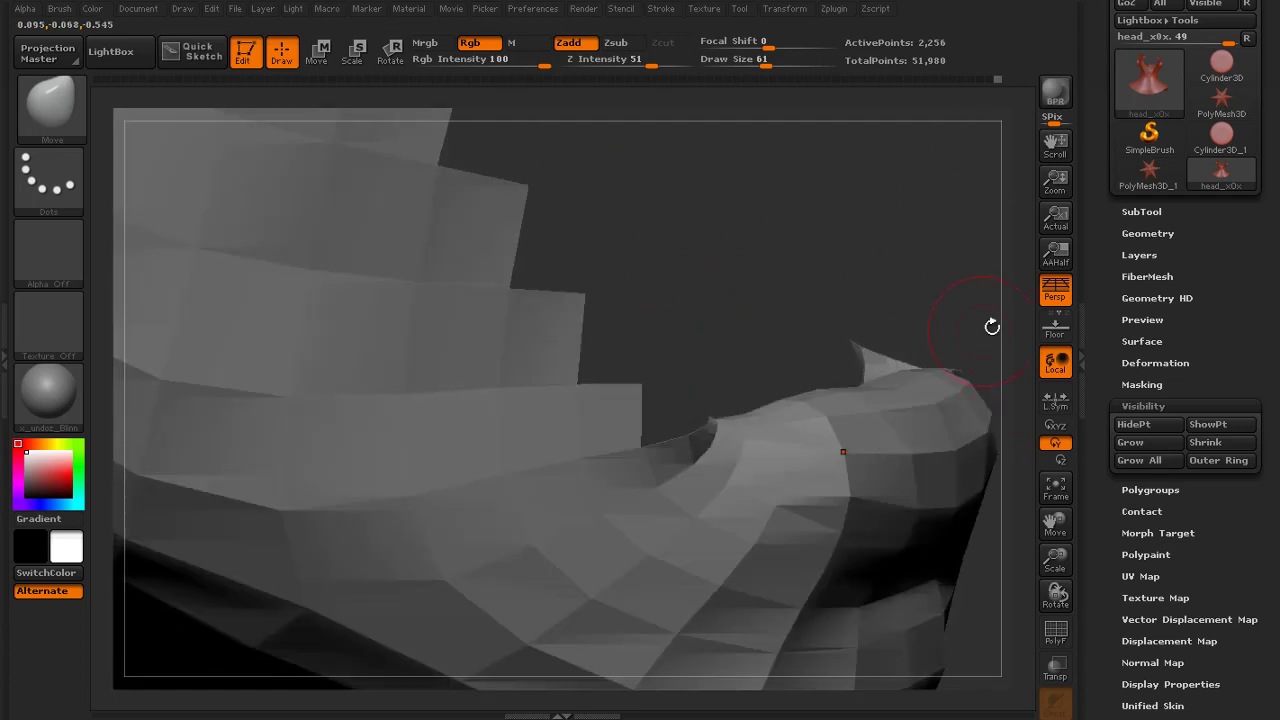
mouse_move(991, 326)
mouse_down()
mouse_move(800, 340)
mouse_move(870, 370)
mouse_up()
key(])
key(])
drag(850, 420, 831, 460)
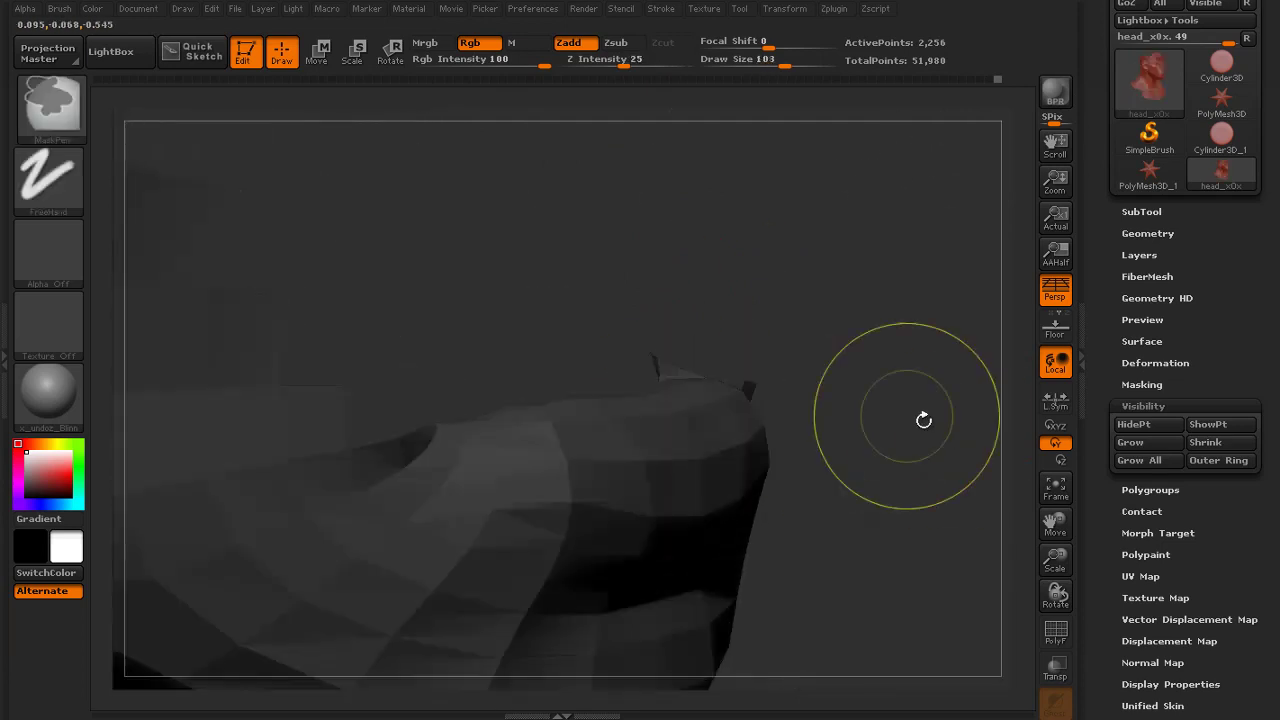
Hide the jaw and neck and show the central face with the upper lip instead
ctrl+shift+click(940, 433)
mouse_move(986, 491)
mouse_down()
mouse_move(846, 491)
mouse_move(848, 300)
mouse_up()
drag(823, 417, 737, 454)
key(s)
click(599, 455)
drag(876, 476, 914, 466)
alt+drag(890, 470, 906, 391)
ctrl+shift+click(640, 325)
Adjust the lower edge of the isolated upper lip with the Move brush at Draw Size 53
mouse_move(848, 438)
mouse_down()
mouse_move(891, 395)
mouse_move(869, 464)
mouse_up()
key(s)
click(630, 400)
drag(615, 404, 609, 423)
mouse_move(708, 402)
mouse_down()
mouse_move(748, 423)
mouse_move(587, 479)
mouse_move(543, 474)
mouse_up()
key([)
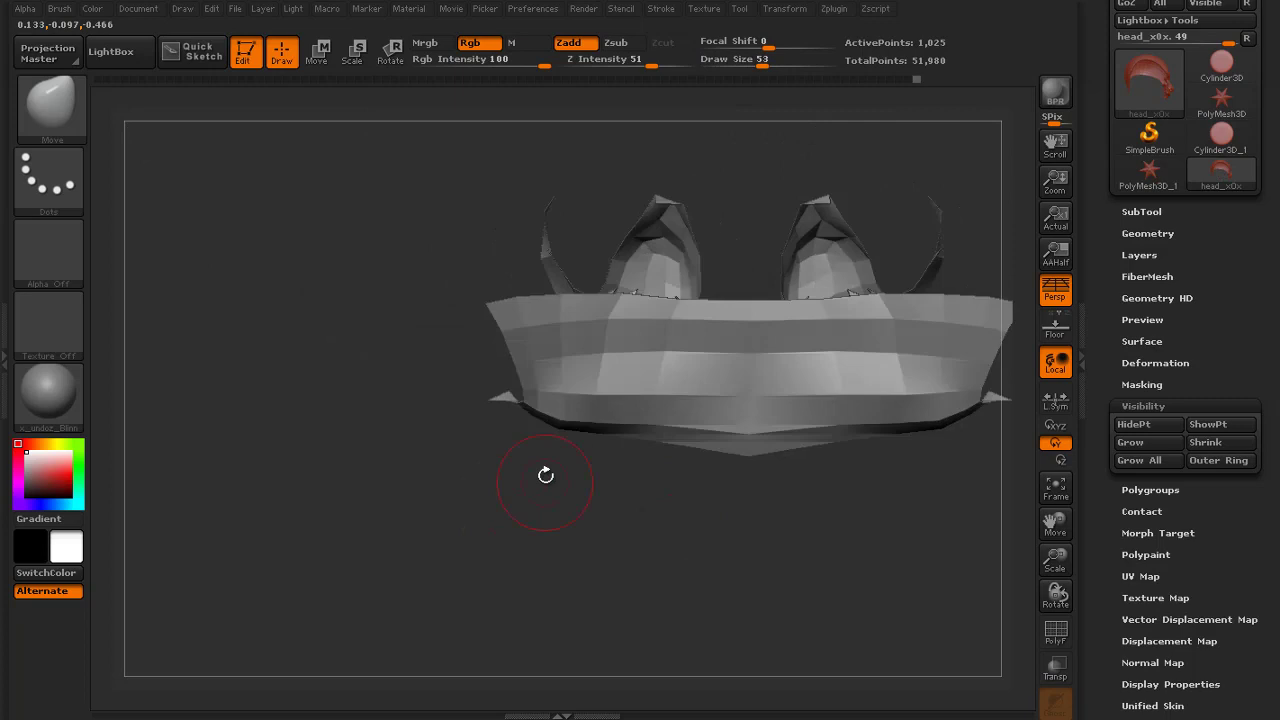
Build up the isolated upper lip with the Clay brush, then raise the mesh one subdivision level and refine it at Draw Size 59
key(b)
key(c)
key(l)
drag(789, 394, 880, 378)
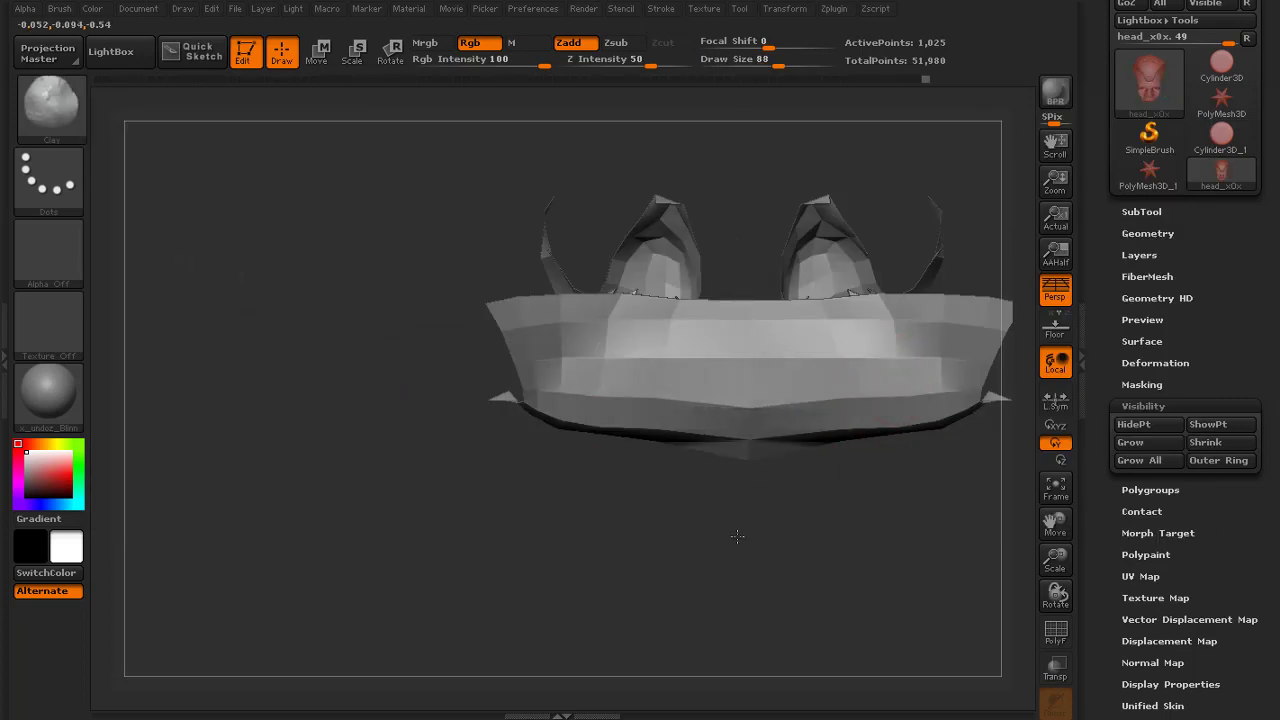
mouse_move(740, 534)
mouse_down()
mouse_move(680, 497)
mouse_move(649, 454)
mouse_move(598, 458)
mouse_move(557, 431)
mouse_up()
key(d)
drag(650, 485, 617, 508)
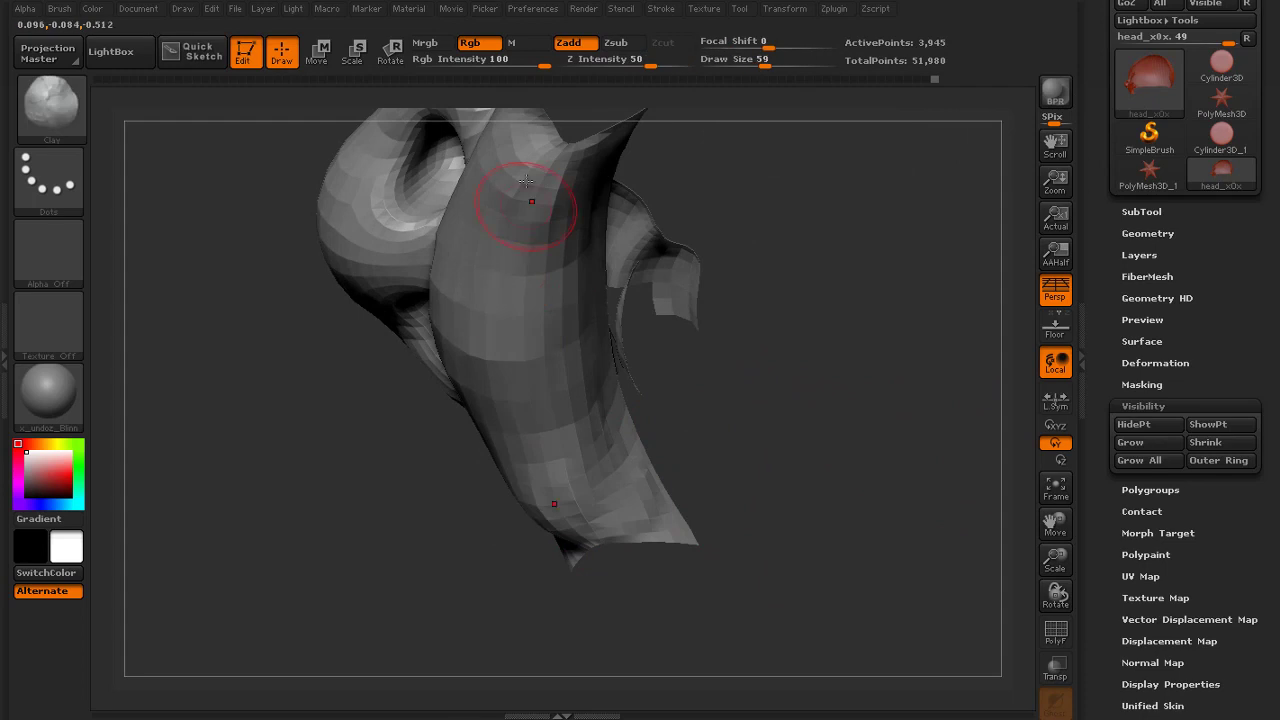
mouse_move(526, 206)
mouse_down()
mouse_move(537, 191)
mouse_move(549, 220)
mouse_up()
mouse_move(715, 440)
mouse_down()
mouse_move(479, 503)
mouse_move(528, 331)
mouse_up()
Select the Move brush and show the whole head again
ctrl+shift+click(610, 480)
drag(1016, 345, 888, 376)
mouse_move(888, 376)
mouse_down()
mouse_move(929, 366)
mouse_move(789, 406)
mouse_move(731, 374)
mouse_move(880, 372)
mouse_move(756, 353)
mouse_move(857, 434)
mouse_move(857, 477)
mouse_up()
ctrl+shift+click(857, 477)
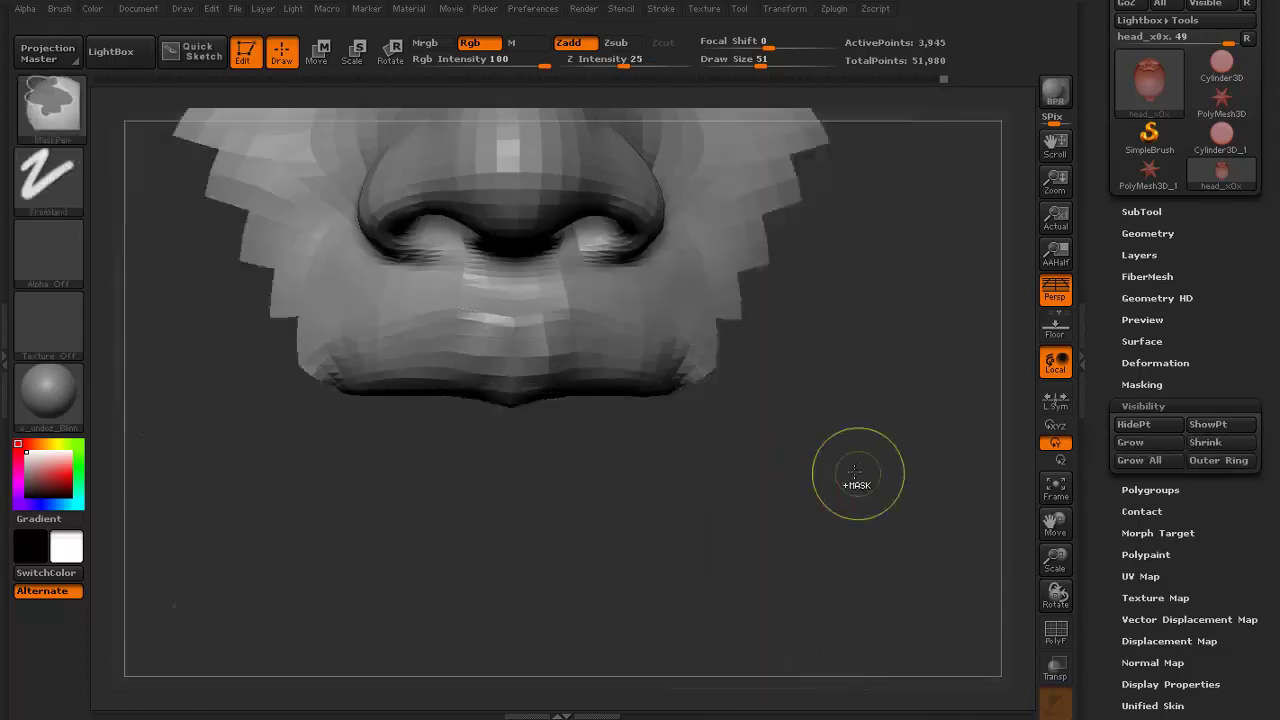
click(51, 105)
click(448, 130)
ctrl+shift+click(897, 400)
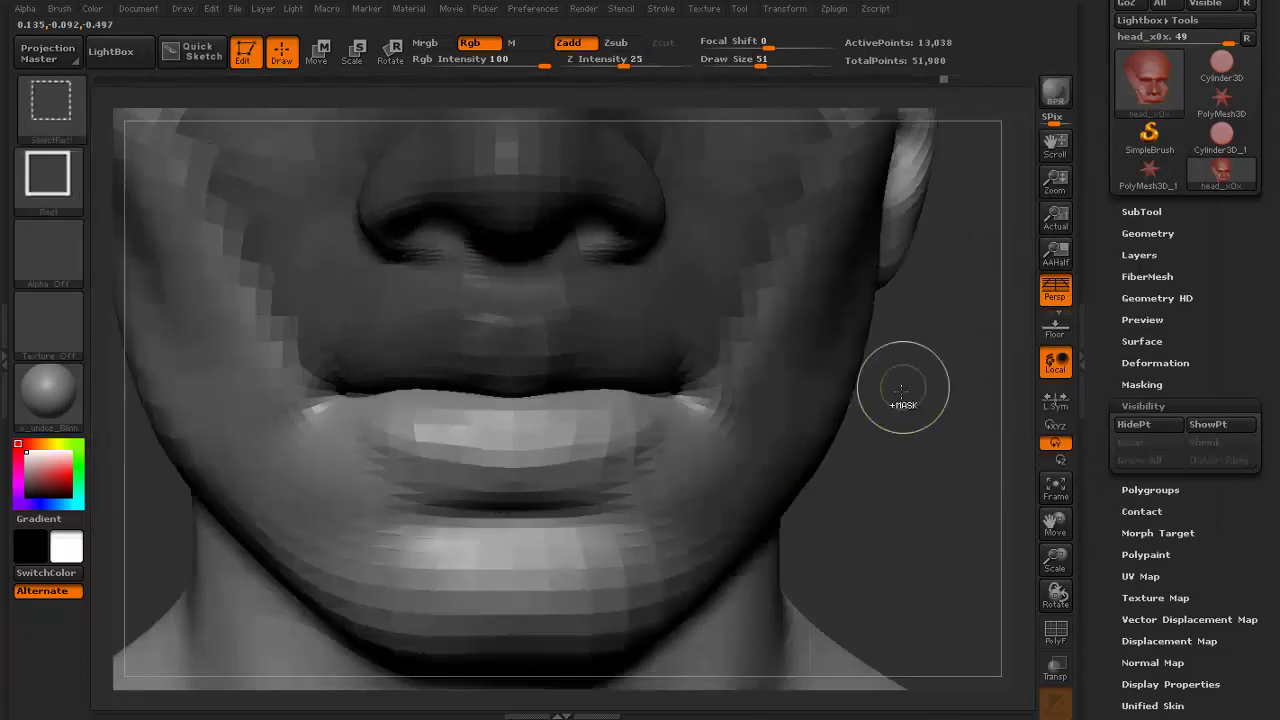
Adjust the lower lip along the mouth line with the Move brush while the upper face stays masked
mouse_move(602, 428)
mouse_down()
mouse_move(605, 407)
mouse_move(576, 409)
mouse_up()
key(bracketleft)
key(bracketleft)
key(bracketleft)
key(bracketleft)
key(bracketleft)
key(bracketleft)
Invert the mask to move the upper lip along the mouth line, then clear it and adjust the mouth corners at about Draw Size 150
ctrl+click(910, 448)
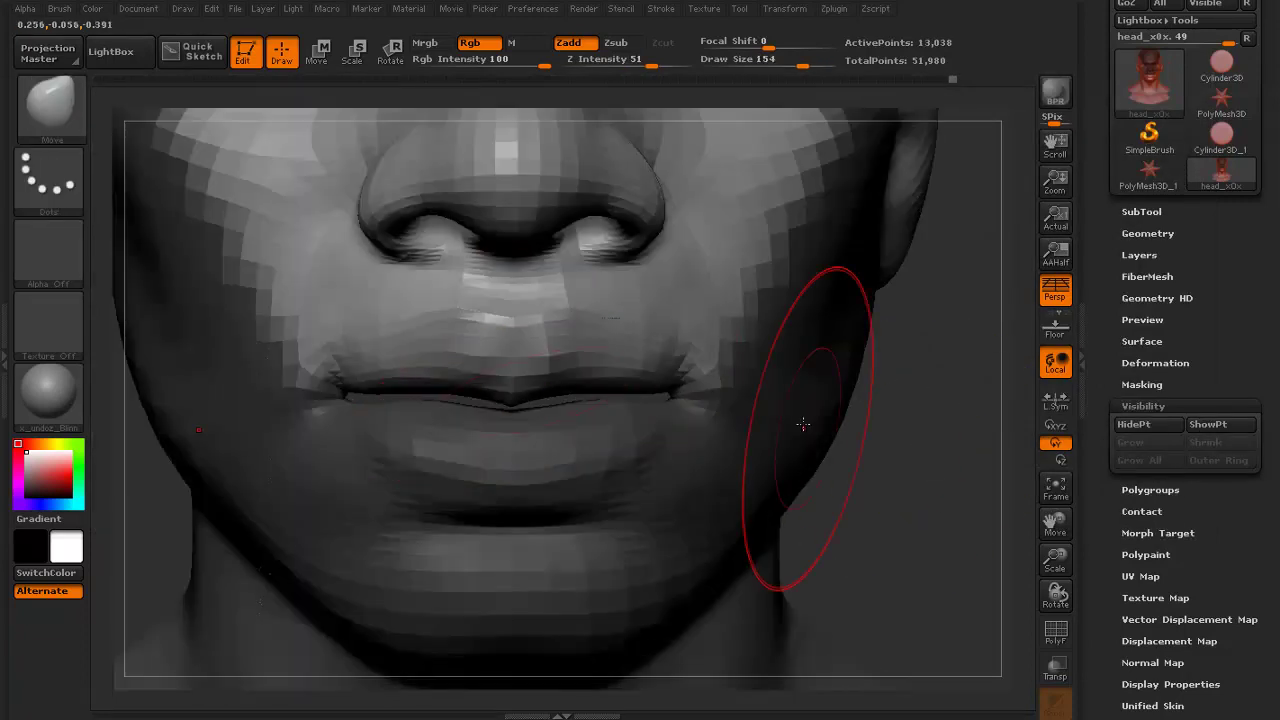
drag(575, 399, 573, 399)
drag(643, 374, 647, 393)
ctrl+click(937, 460)
ctrl+drag(937, 460, 905, 455)
drag(700, 407, 701, 419)
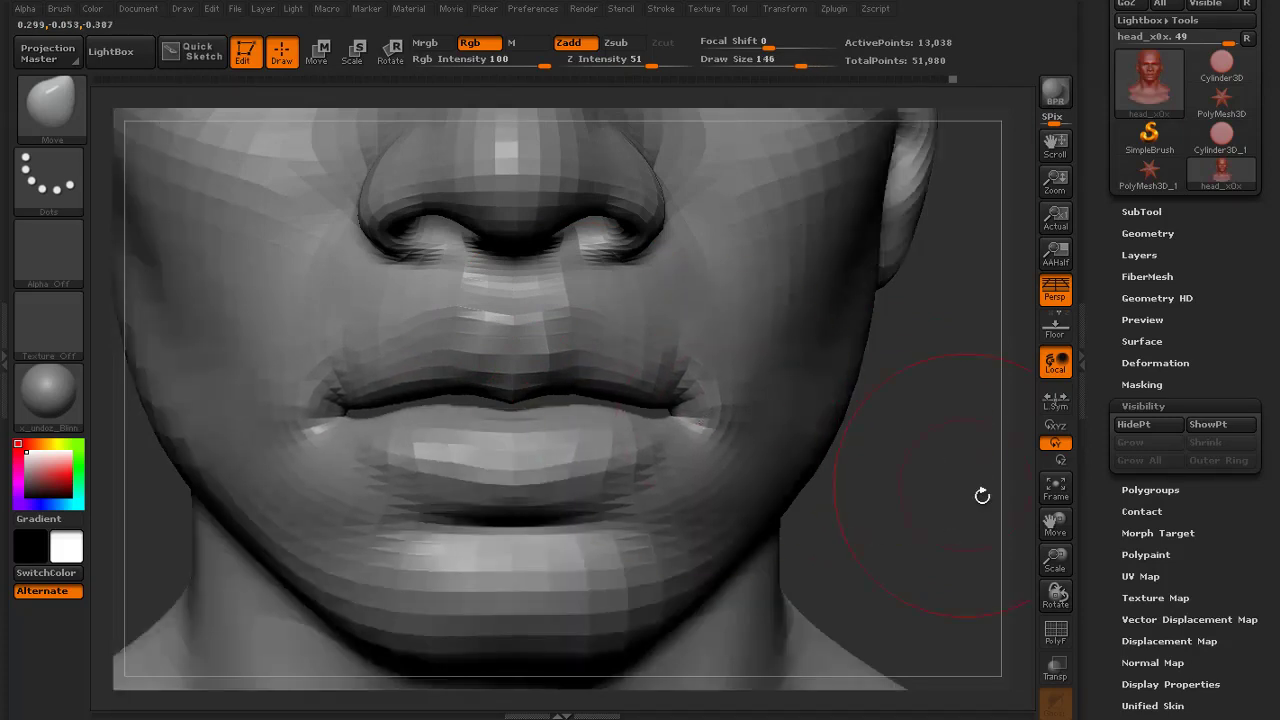
Shape the upper lip's contour below the nostrils with the Move brush at Draw Size 53
alt+drag(982, 496, 628, 339)
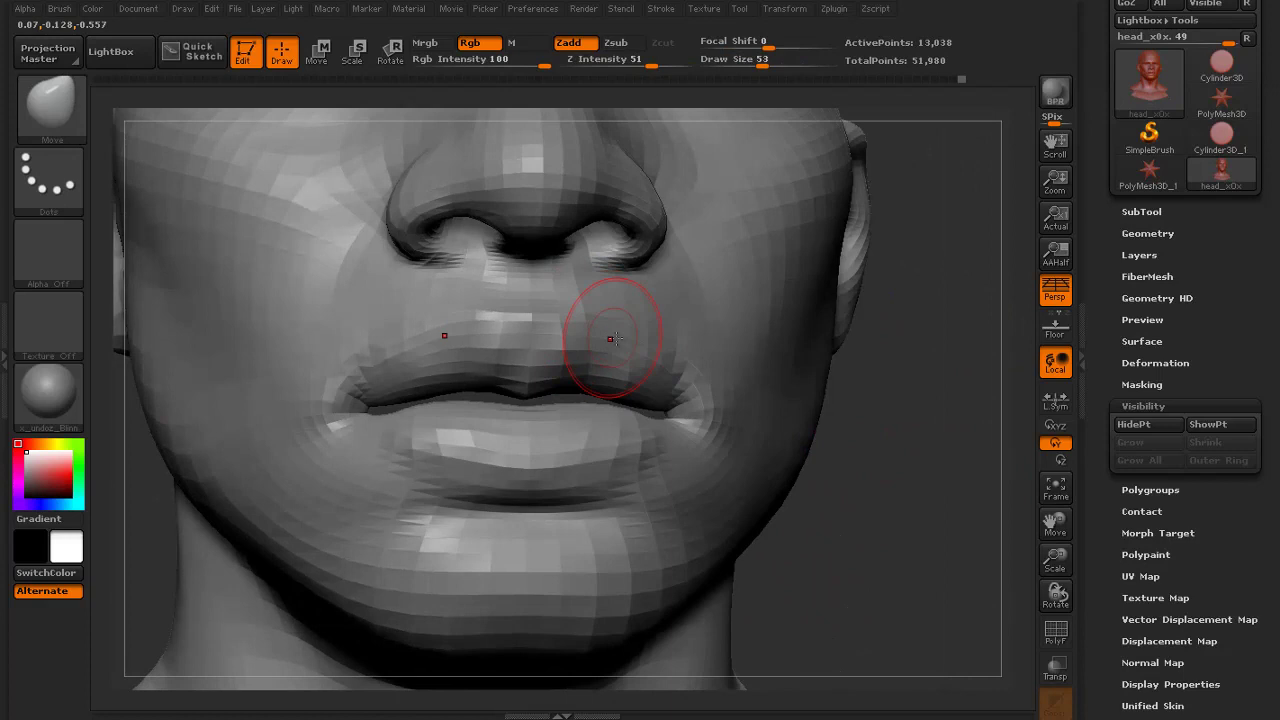
drag(876, 428, 945, 462)
key(s)
drag(552, 416, 583, 416)
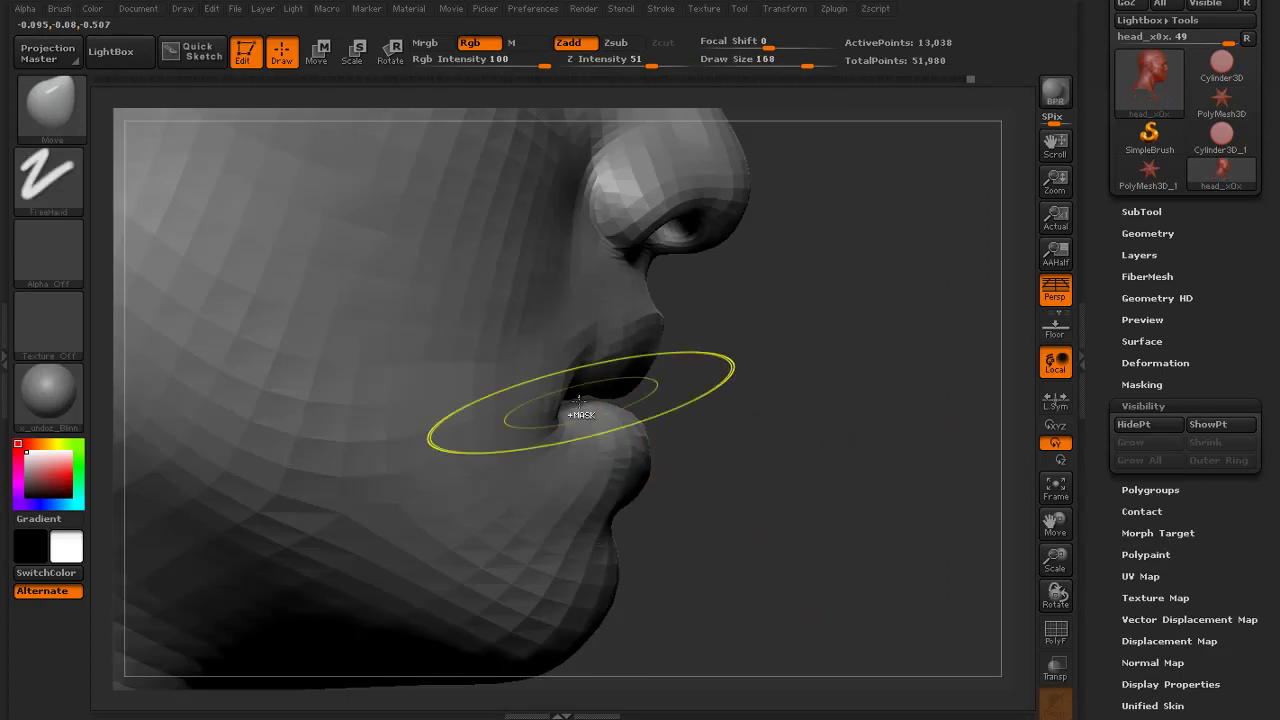
Reposition the mouth corners from the side with the Move brush
mouse_move(836, 462)
alt+mouse_down()
mouse_move(766, 377)
mouse_move(850, 380)
alt+mouse_up()
key(s)
drag(565, 398, 512, 370)
key(s)
drag(890, 400, 582, 355)
drag(367, 533, 460, 530)
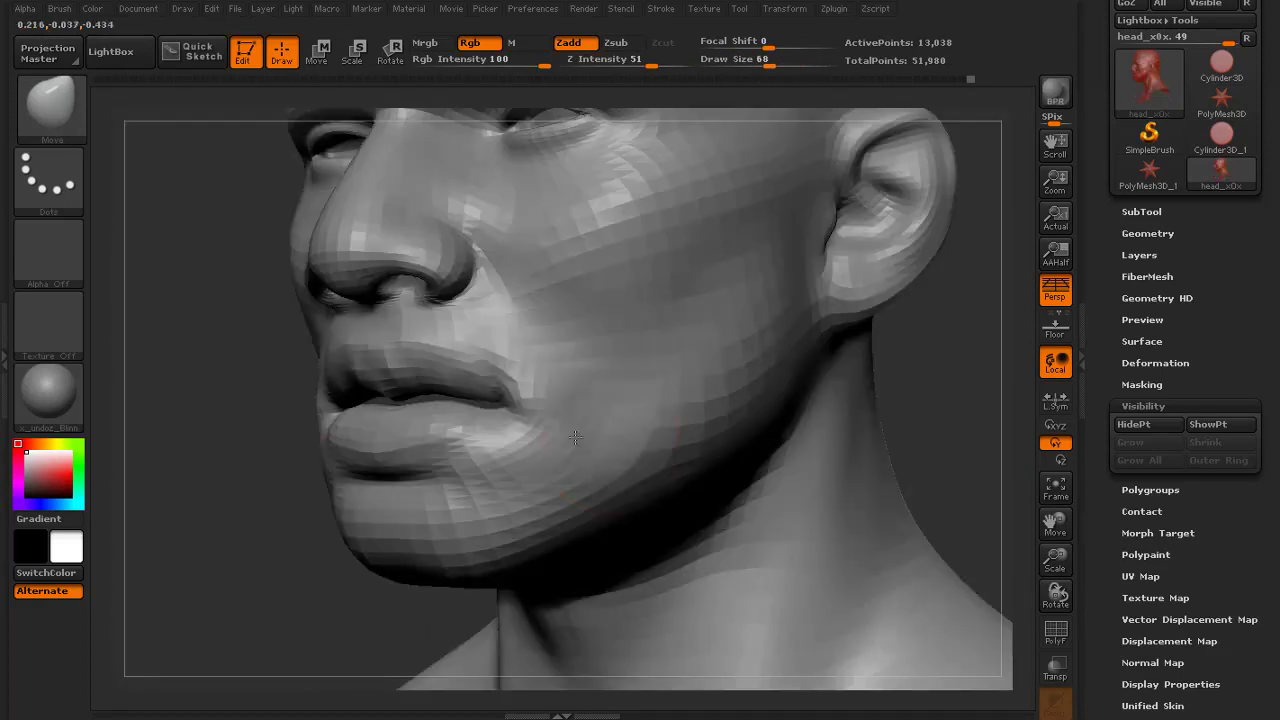
Refine the lip profile from the side with the Move brush at Draw Size 68
alt+drag(255, 573, 385, 480)
drag(746, 451, 868, 460)
drag(324, 538, 329, 509)
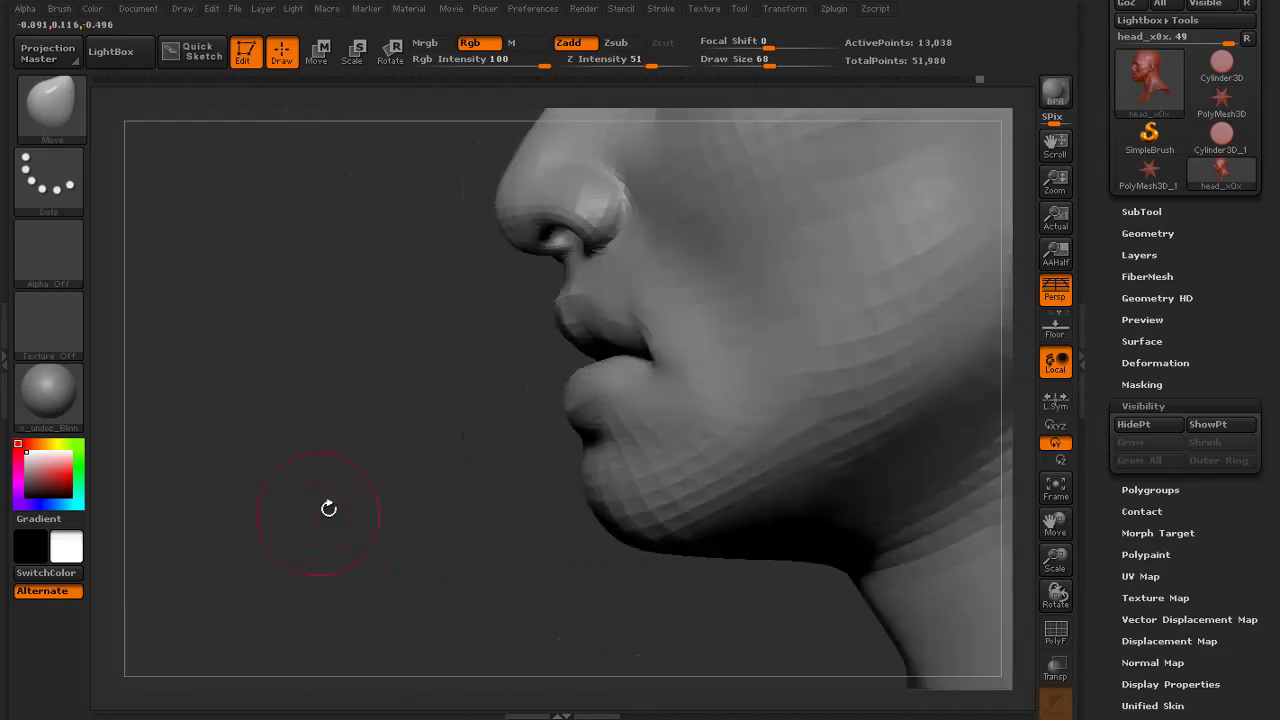
drag(576, 404, 580, 404)
Adjust the upper lip from the front with the Move brush and raise the mesh one subdivision level
mouse_move(330, 520)
mouse_down()
mouse_move(470, 515)
mouse_move(460, 495)
mouse_up()
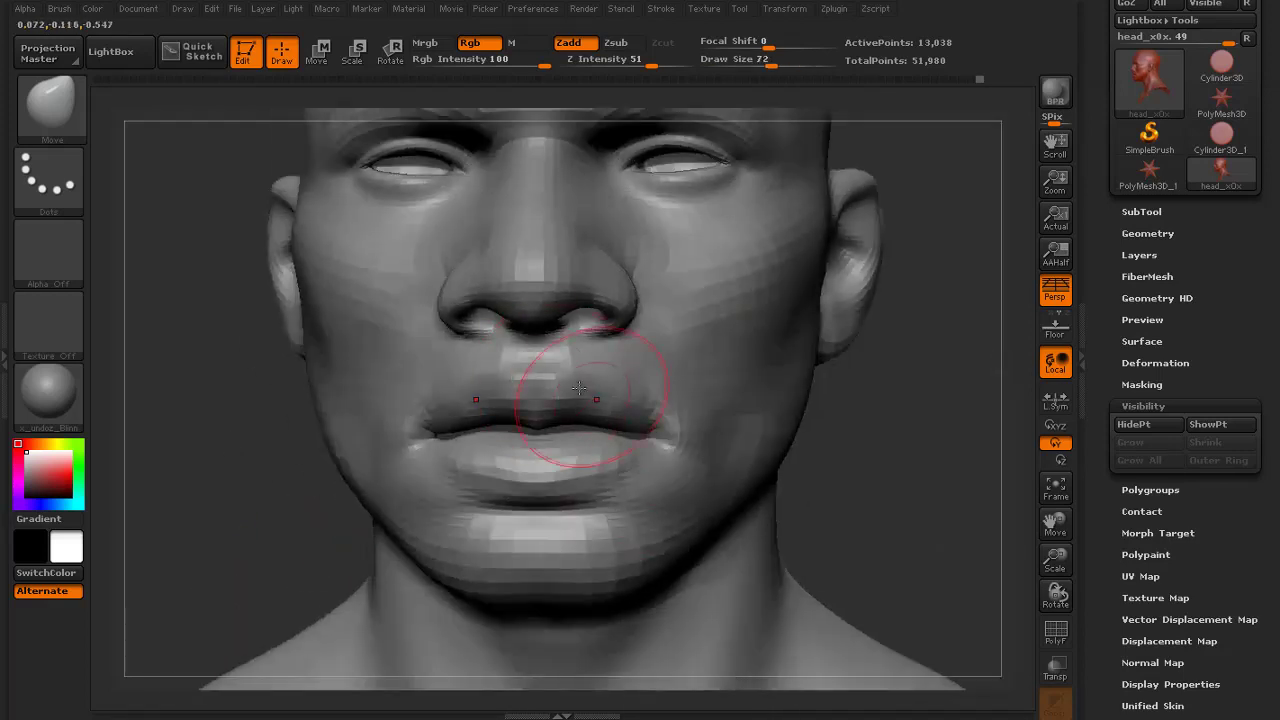
key(d)
mouse_move(820, 425)
mouse_down()
mouse_move(863, 426)
mouse_move(789, 389)
mouse_move(949, 477)
mouse_move(925, 477)
mouse_up()
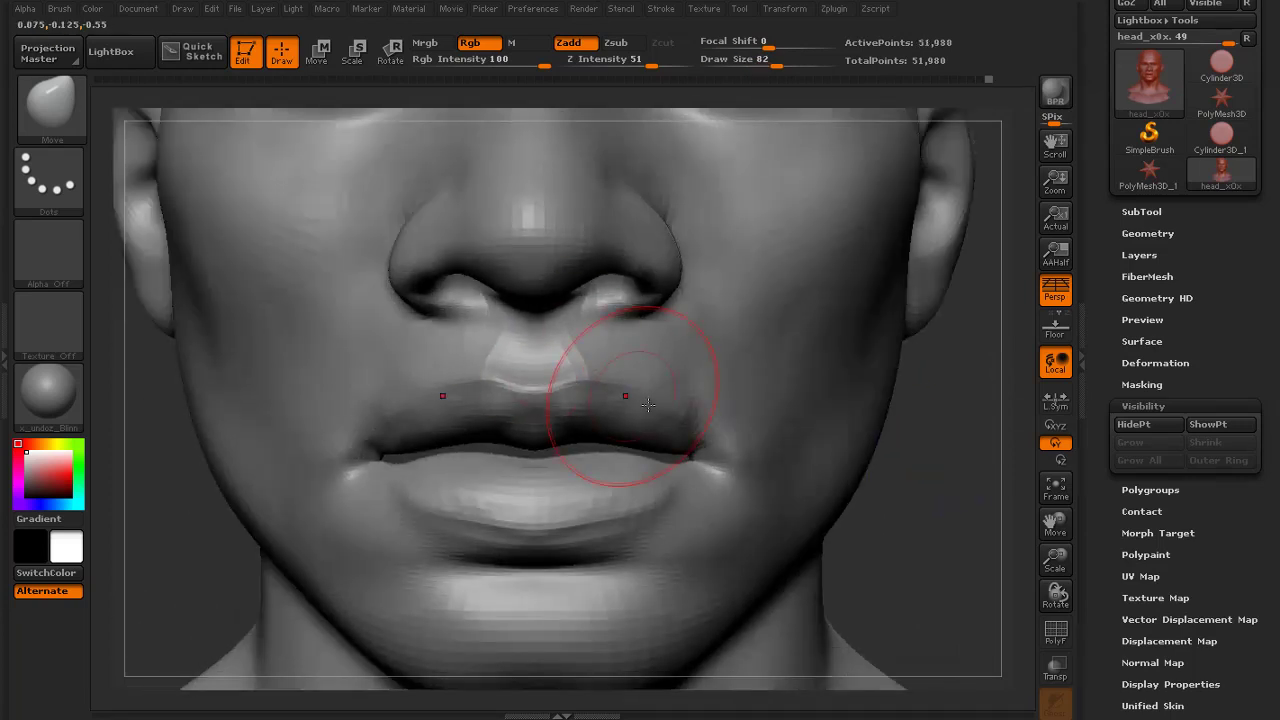
Smooth the philtrum, the upper lip and the lower edge of the lower lip
drag(900, 480, 1000, 465)
mouse_move(430, 370)
shift+mouse_down()
mouse_move(541, 418)
mouse_move(520, 405)
shift+mouse_up()
drag(860, 450, 760, 455)
shift+drag(655, 513, 697, 499)
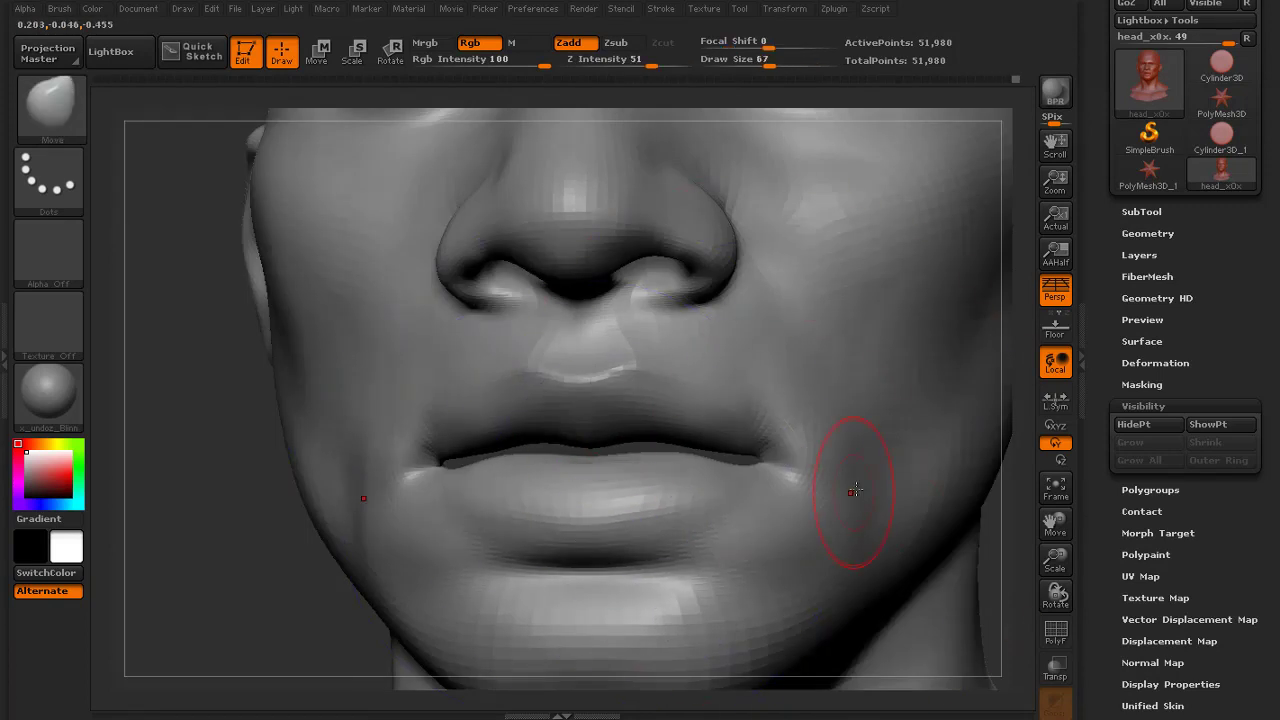
Reshape the inner brows above the nose bridge with the Move brush at about Draw Size 63
key(f)
drag(838, 385, 863, 425)
mouse_move(812, 408)
mouse_down()
mouse_move(837, 400)
mouse_move(818, 395)
mouse_up()
mouse_move(830, 350)
mouse_down()
mouse_move(855, 322)
mouse_move(923, 383)
mouse_move(880, 320)
mouse_up()
key(])
drag(877, 263, 960, 290)
mouse_move(560, 354)
mouse_down()
mouse_move(624, 351)
mouse_move(582, 354)
mouse_up()
drag(760, 350, 626, 345)
drag(890, 395, 960, 360)
key([)
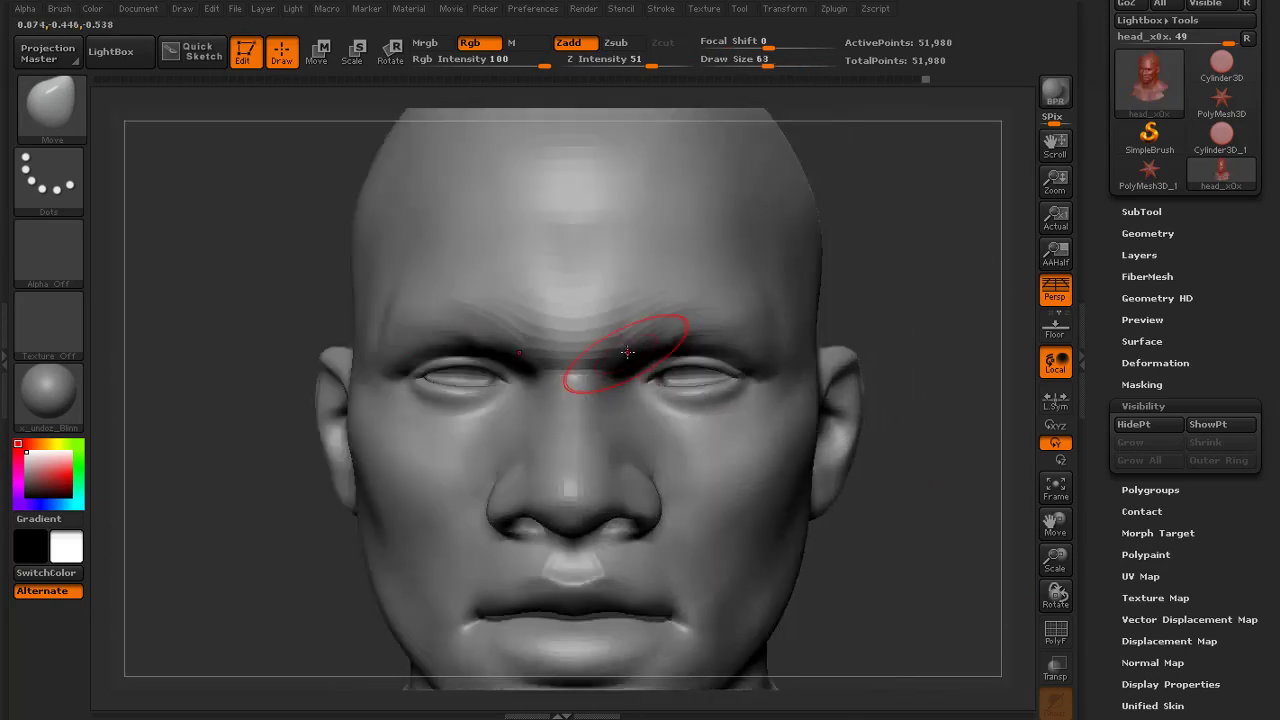
Sculpt the brow ridges and the area between the brows with the Standard brush, smoothing the transitions above the nose bridge
key(b)
key(s)
key(t)
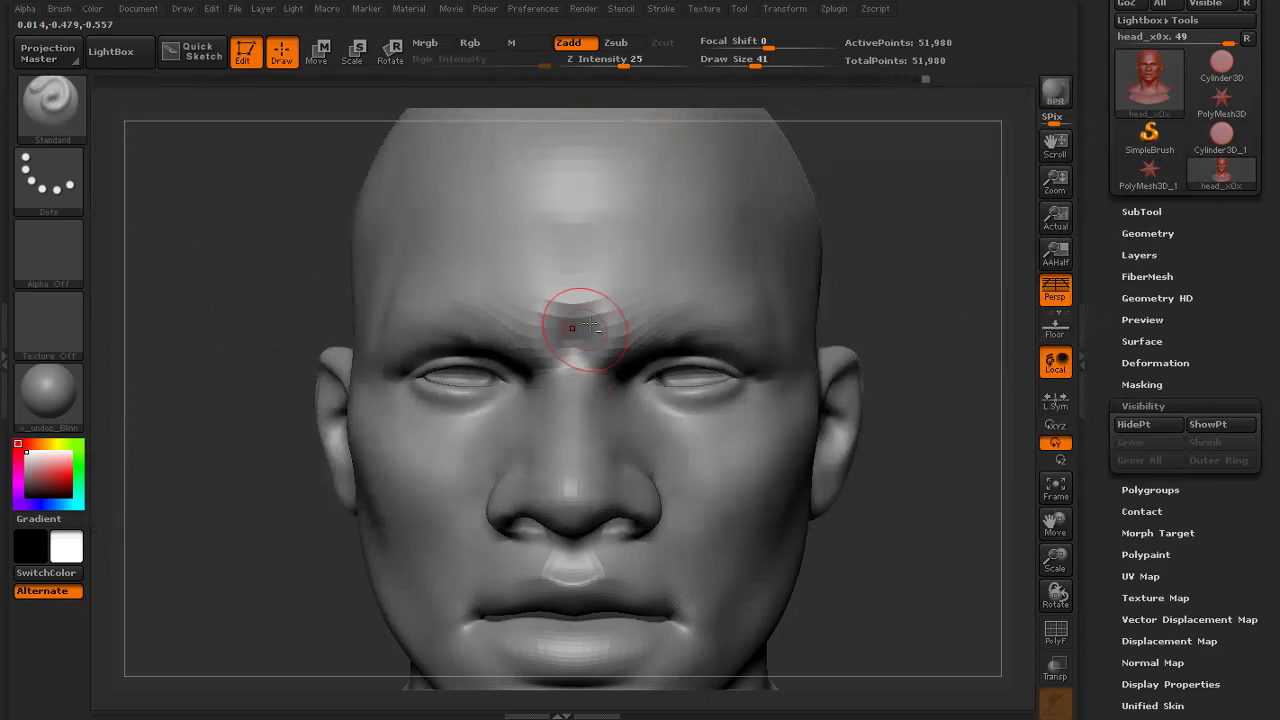
mouse_move(617, 312)
shift+mouse_down()
mouse_move(586, 357)
mouse_move(612, 275)
mouse_move(620, 295)
shift+mouse_up()
key(])
key(])
mouse_move(638, 337)
mouse_down()
mouse_move(728, 314)
mouse_move(702, 306)
mouse_up()
drag(765, 290, 705, 298)
mouse_move(491, 329)
shift+mouse_down()
mouse_move(540, 335)
mouse_move(560, 359)
shift+mouse_up()
key([)
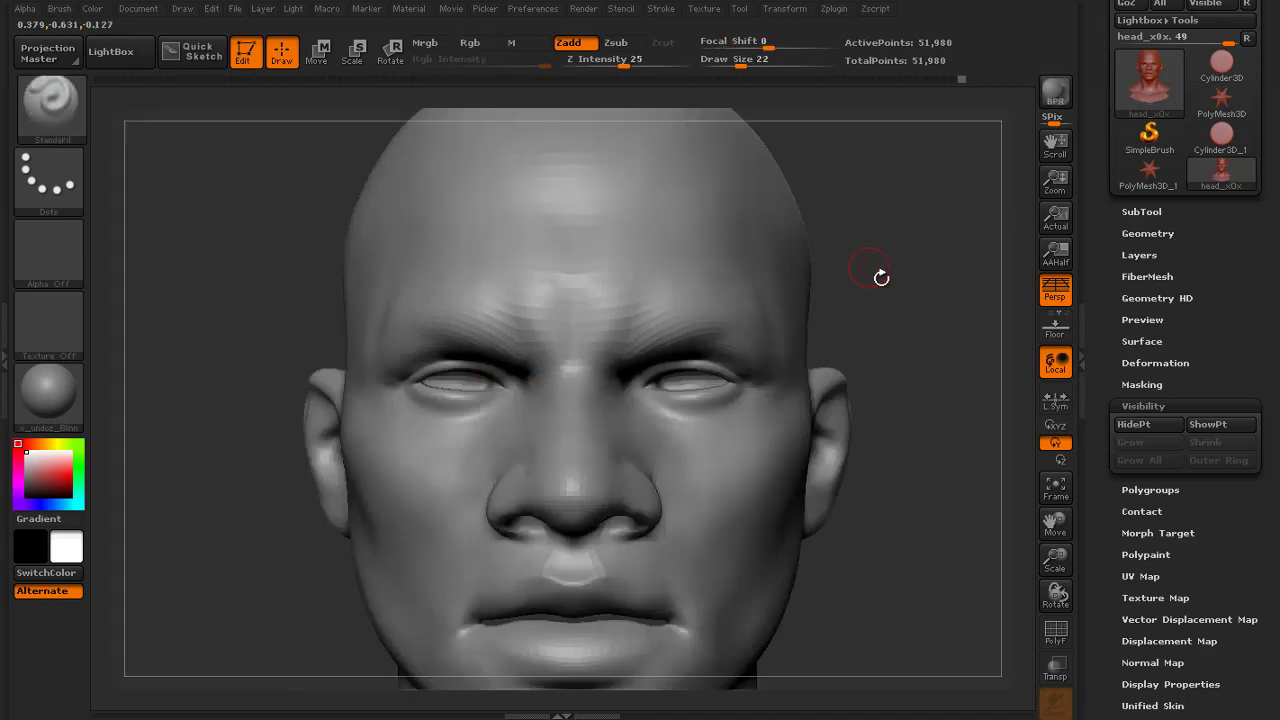
Build up the brow ridges and lower forehead with the Clay brush at Draw Size 44, smoothing the outer brows
drag(880, 278, 888, 362)
click(50, 105)
mouse_move(740, 325)
mouse_down()
mouse_move(776, 336)
mouse_move(640, 334)
mouse_up()
key(])
key(])
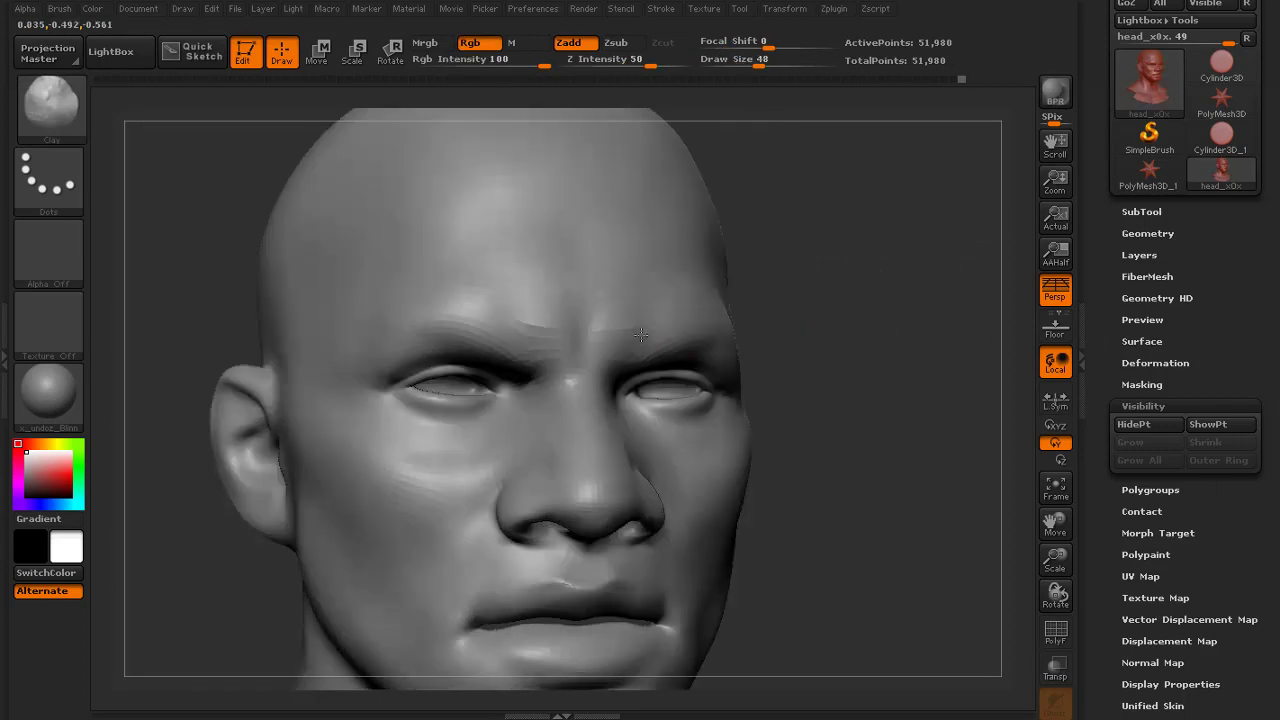
drag(828, 278, 752, 280)
mouse_move(861, 274)
mouse_down()
mouse_move(857, 231)
mouse_move(843, 252)
mouse_up()
drag(640, 281, 659, 288)
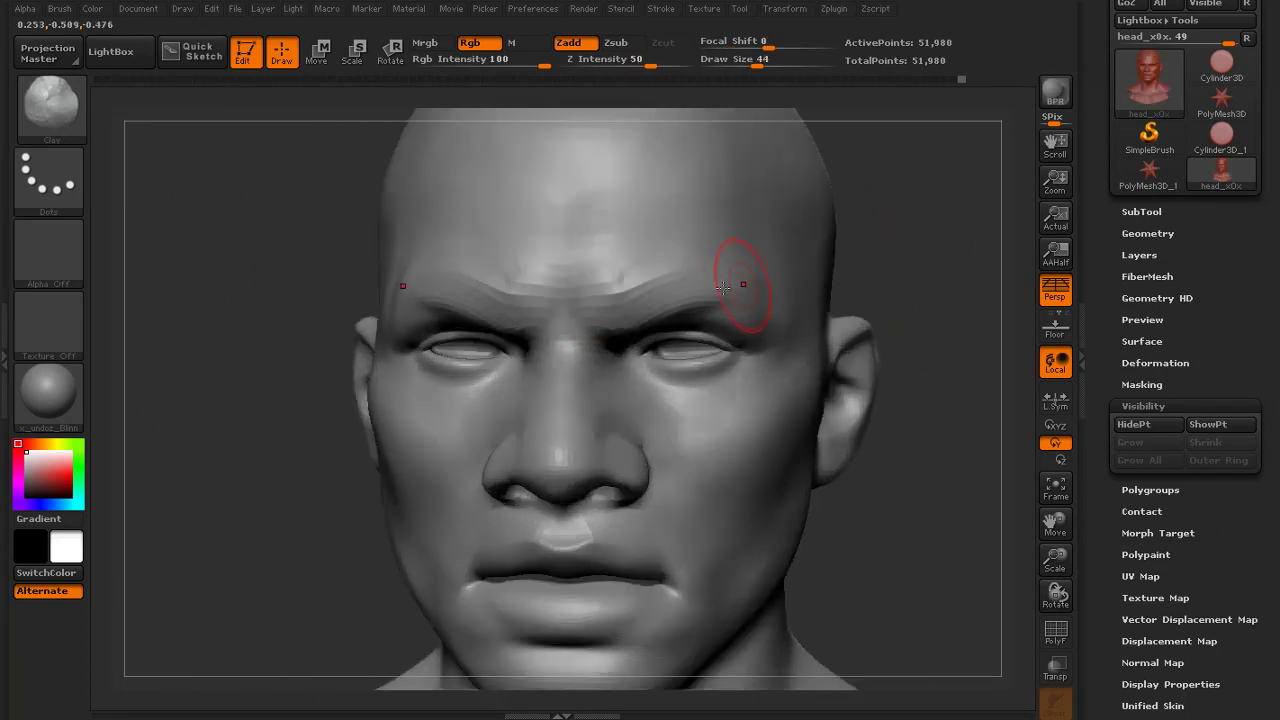
mouse_move(883, 242)
mouse_down()
mouse_move(820, 246)
mouse_move(900, 225)
mouse_up()
mouse_move(815, 316)
mouse_down()
mouse_move(871, 320)
mouse_move(869, 277)
mouse_move(838, 351)
mouse_up()
drag(758, 304, 600, 310)
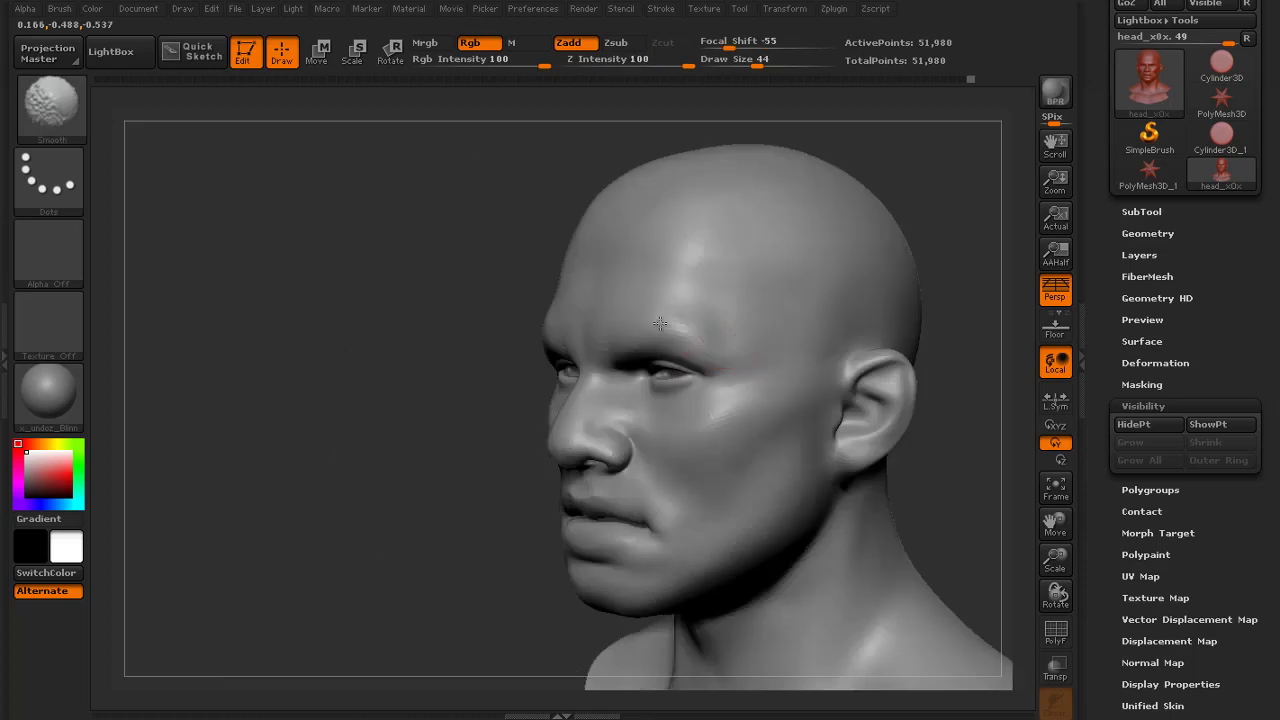
drag(400, 395, 560, 390)
drag(786, 400, 741, 409)
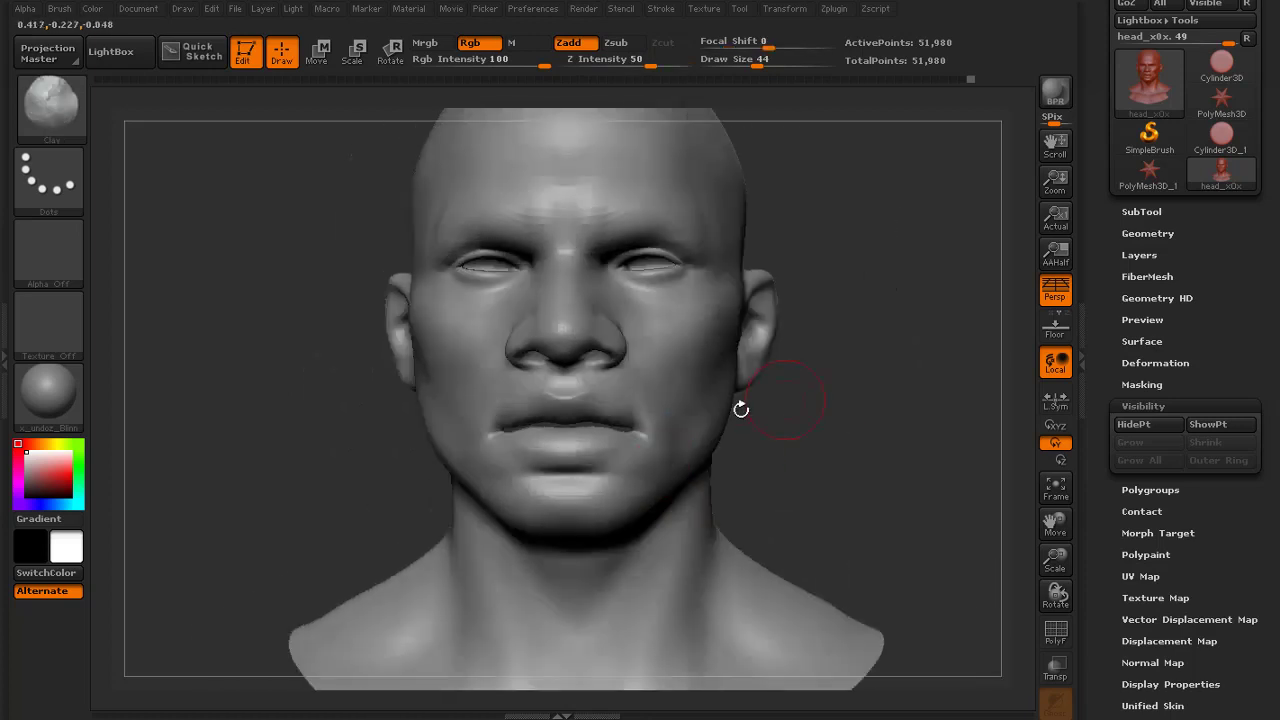
Reshape the mouth corners with the Move brush at Draw Size 80 to 95
drag(877, 418, 890, 680)
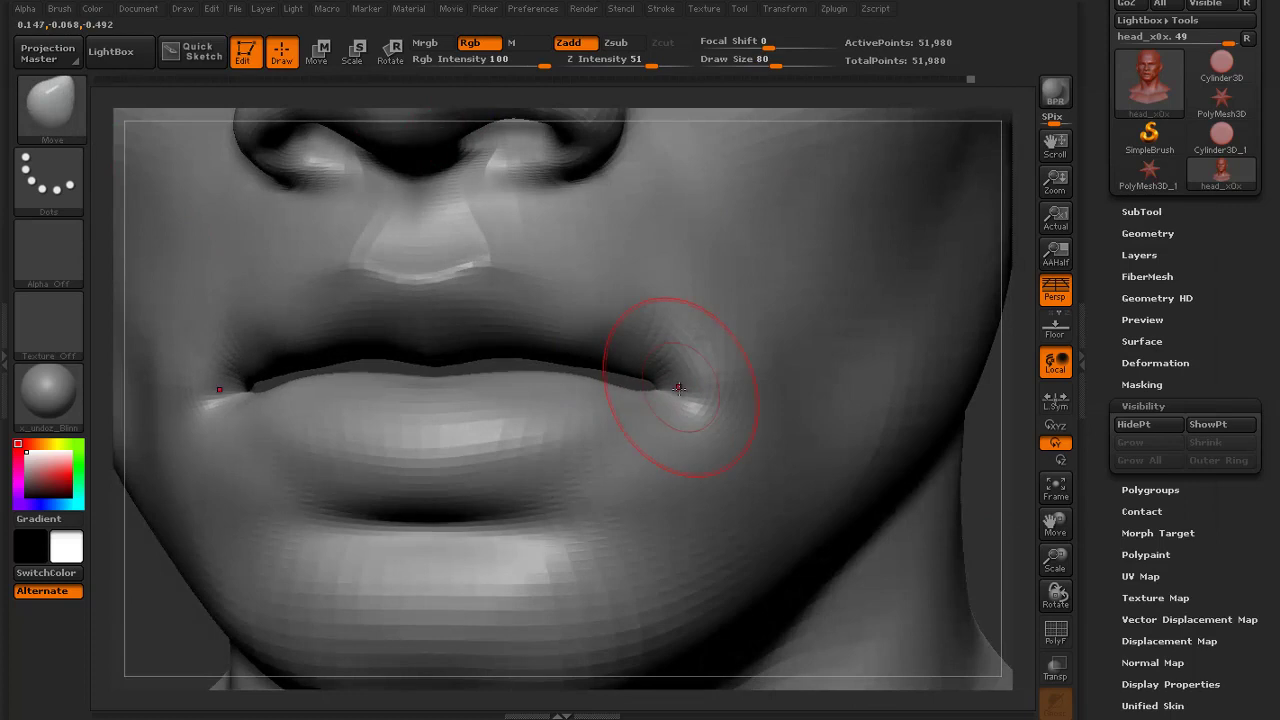
key(shift)
mouse_move(1022, 460)
alt+mouse_down()
mouse_move(957, 414)
mouse_move(975, 414)
alt+mouse_up()
key(bracketright)
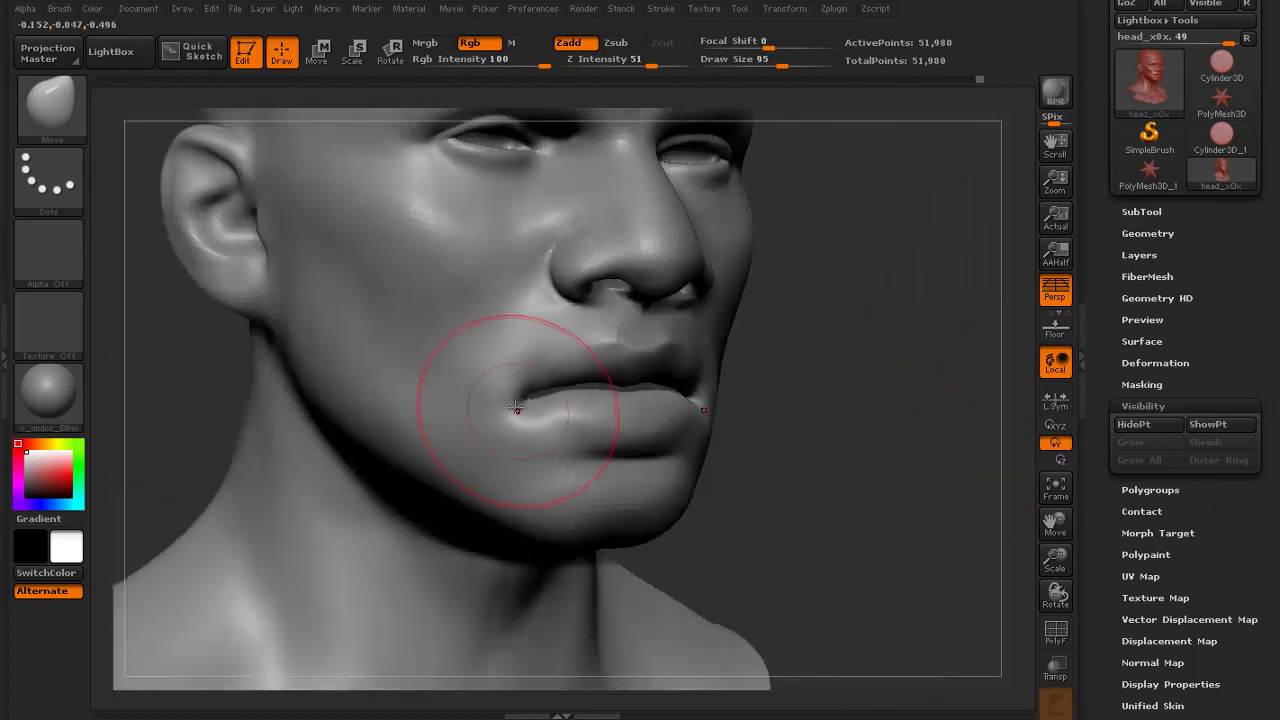
key(f)
drag(814, 400, 830, 366)
mouse_move(850, 340)
mouse_down()
mouse_move(814, 323)
mouse_move(848, 356)
mouse_up()
key(bracketright)
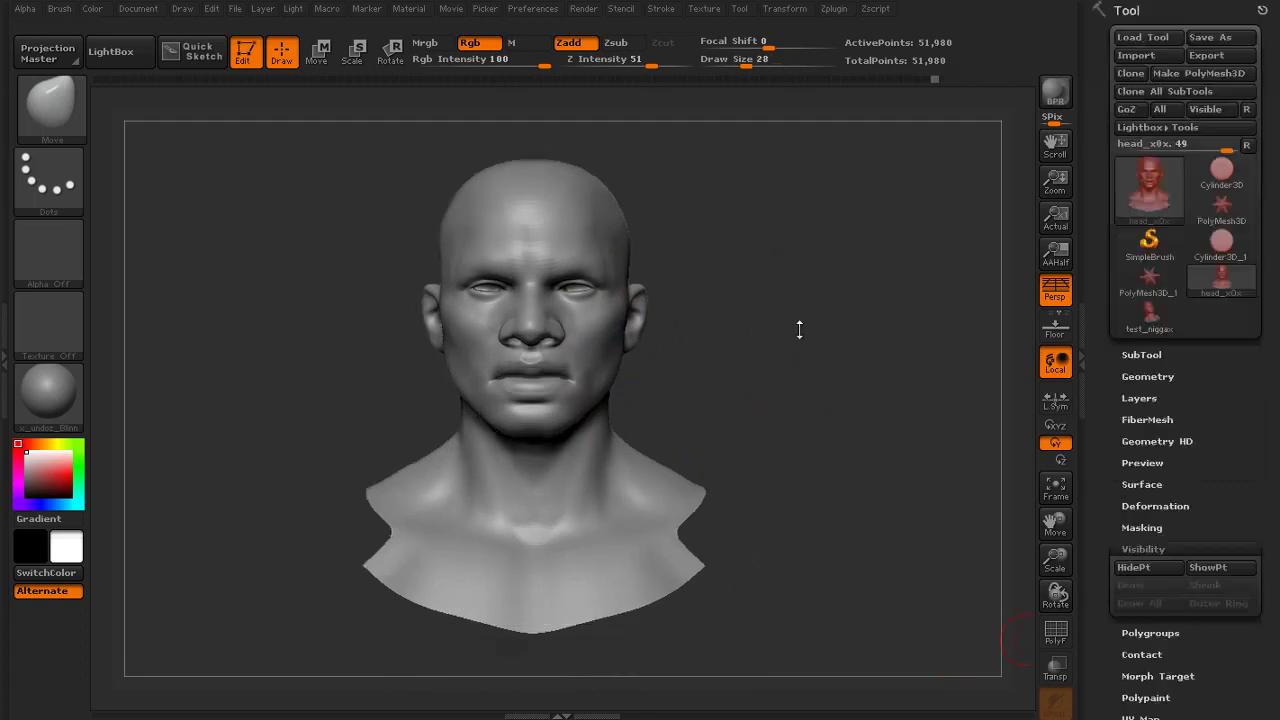
Adjust the ear's shape and its angle to the head with the Move brush at Draw Size 51
mouse_move(797, 326)
mouse_down()
mouse_move(808, 309)
mouse_move(871, 323)
mouse_move(830, 311)
mouse_move(912, 343)
mouse_move(869, 348)
mouse_up()
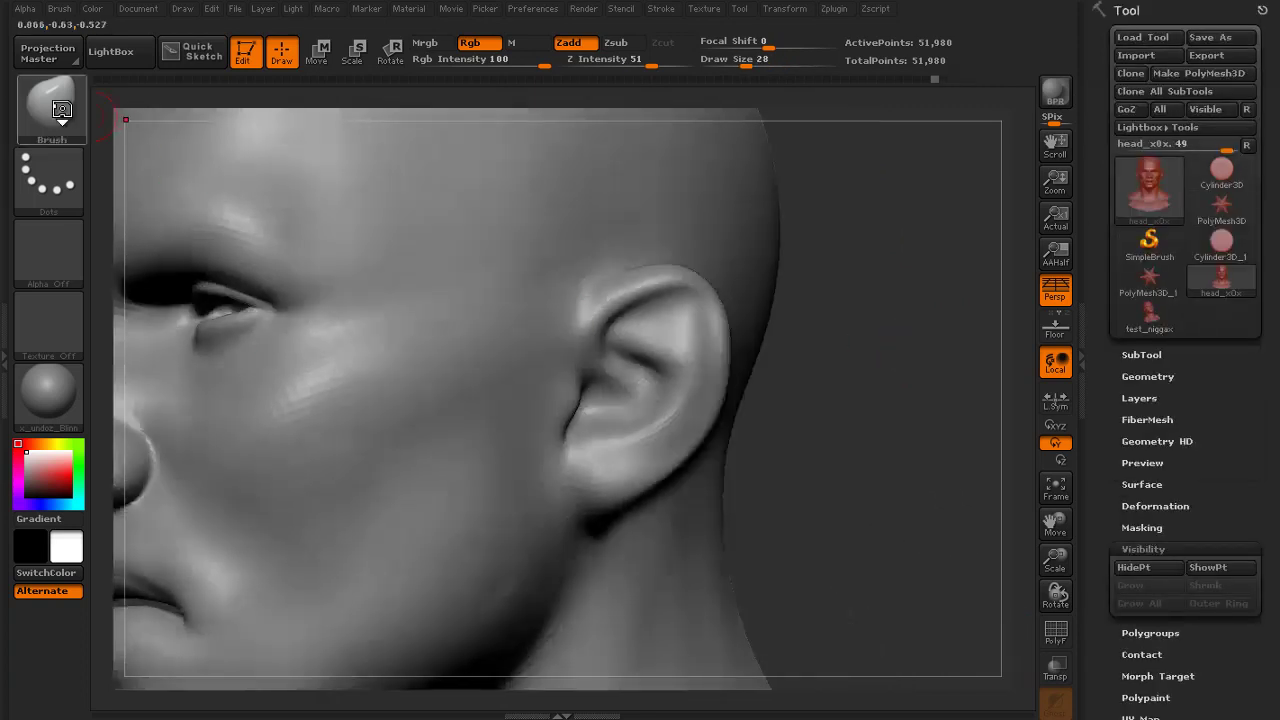
click(58, 108)
click(655, 198)
click(56, 110)
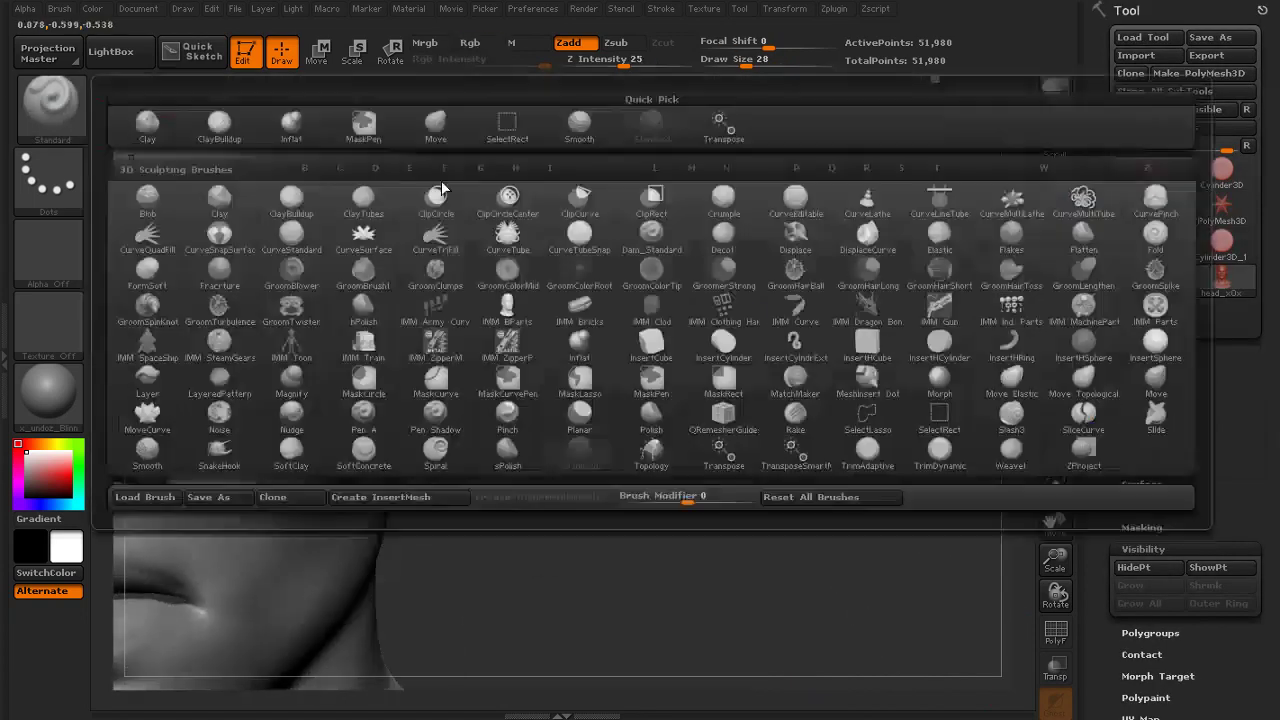
click(437, 128)
drag(680, 348, 500, 360)
key(bracketleft)
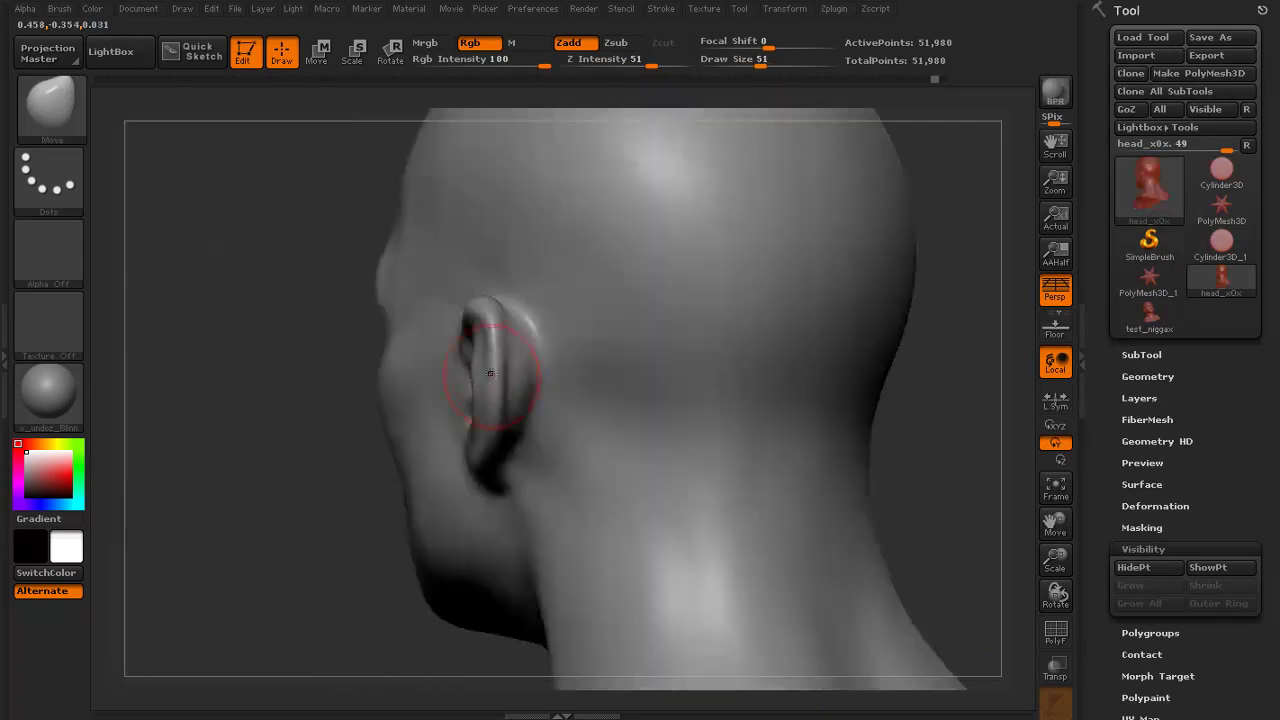
drag(380, 400, 310, 400)
mouse_move(427, 400)
mouse_down()
mouse_move(570, 402)
mouse_move(671, 434)
mouse_move(603, 392)
mouse_up()
Thicken the ear's rim and inner folds with the Inflat brush at Z Intensity 10 and Draw Size 19 to 29
click(80, 117)
click(291, 128)
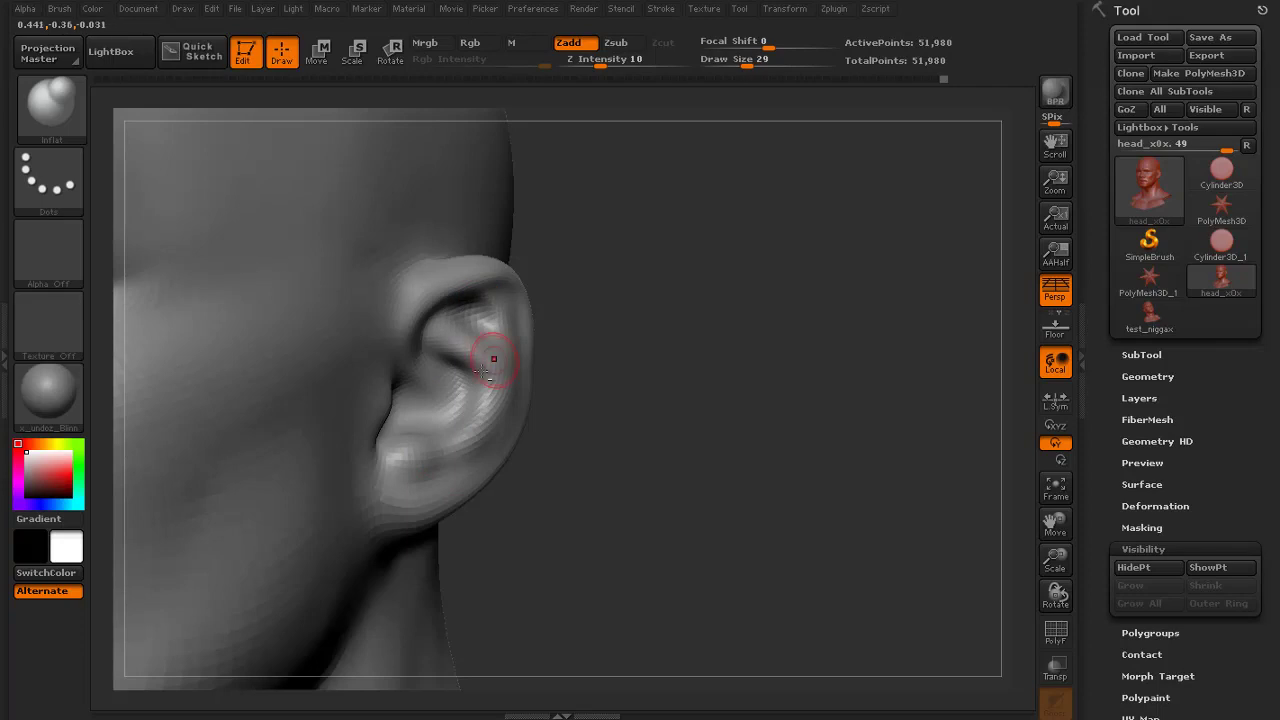
drag(623, 389, 360, 430)
drag(700, 400, 580, 400)
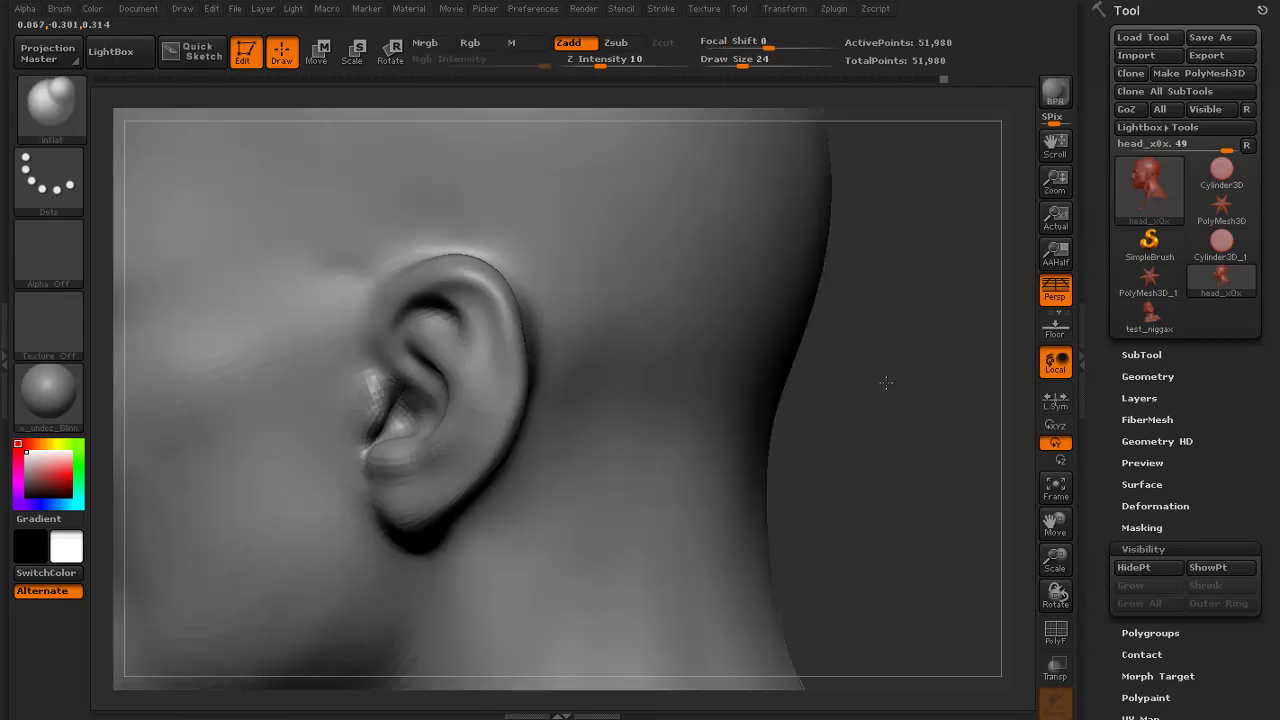
drag(886, 382, 514, 366)
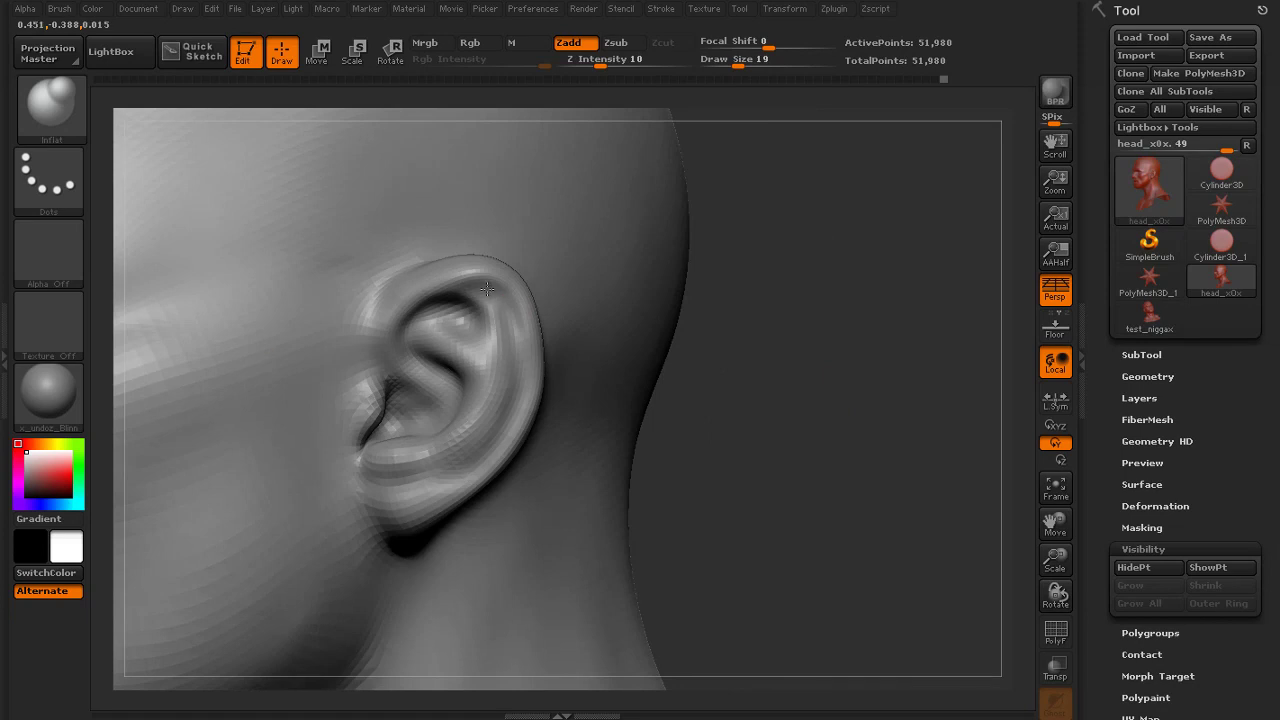
mouse_move(763, 394)
mouse_down()
mouse_move(680, 317)
mouse_move(680, 340)
mouse_move(540, 350)
mouse_up()
Define the ear's rim and inner folds using the Standard brush with Alpha 37 at Draw Size 30
click(52, 108)
click(651, 125)
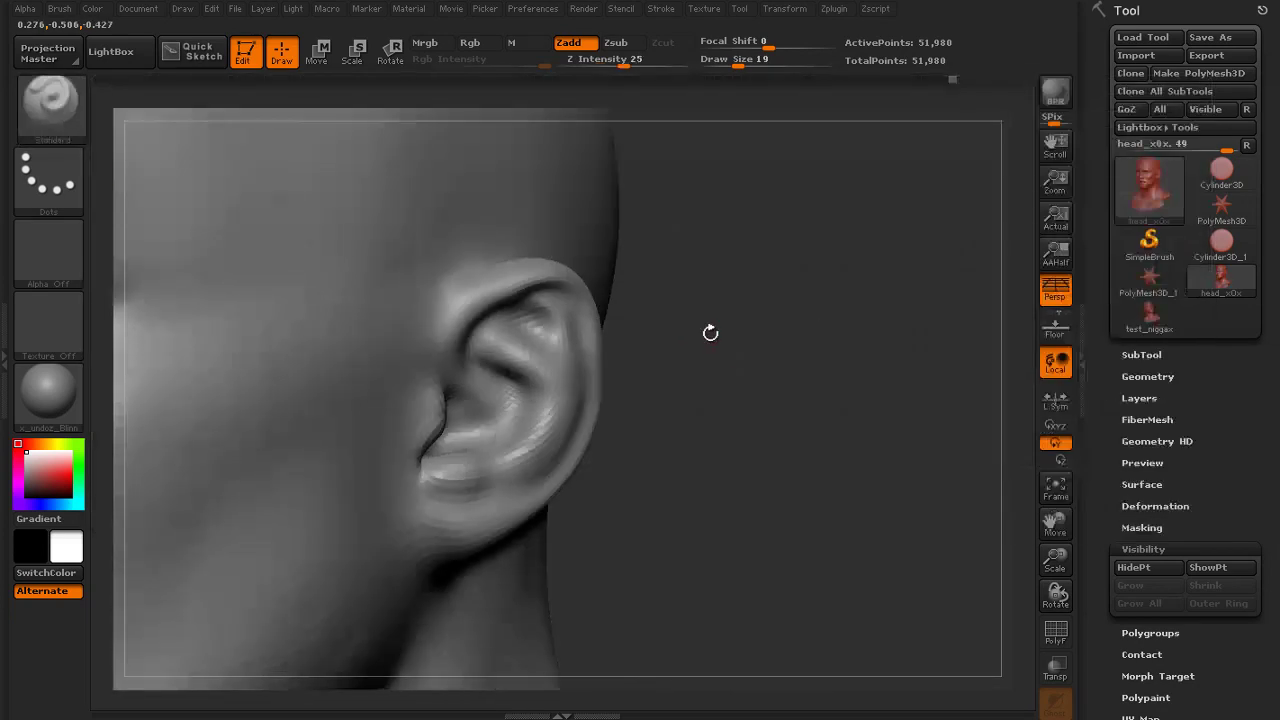
click(72, 252)
click(521, 488)
drag(748, 368, 689, 358)
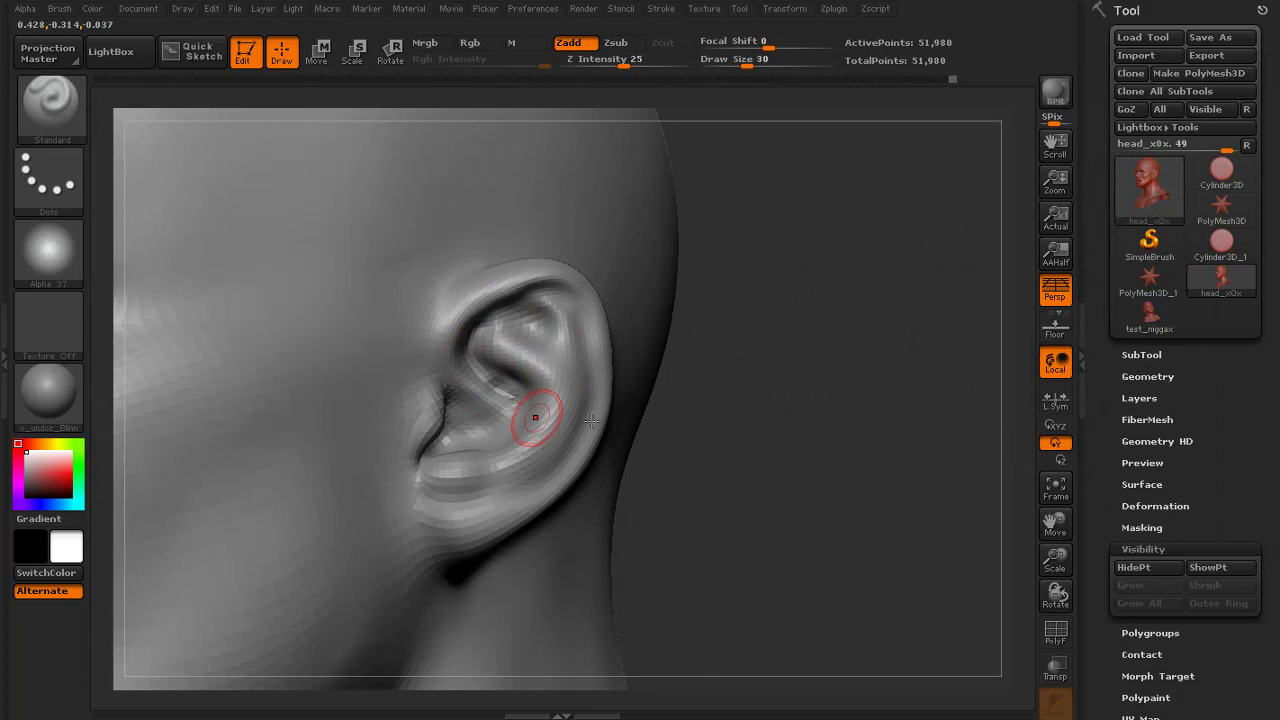
drag(722, 403, 634, 345)
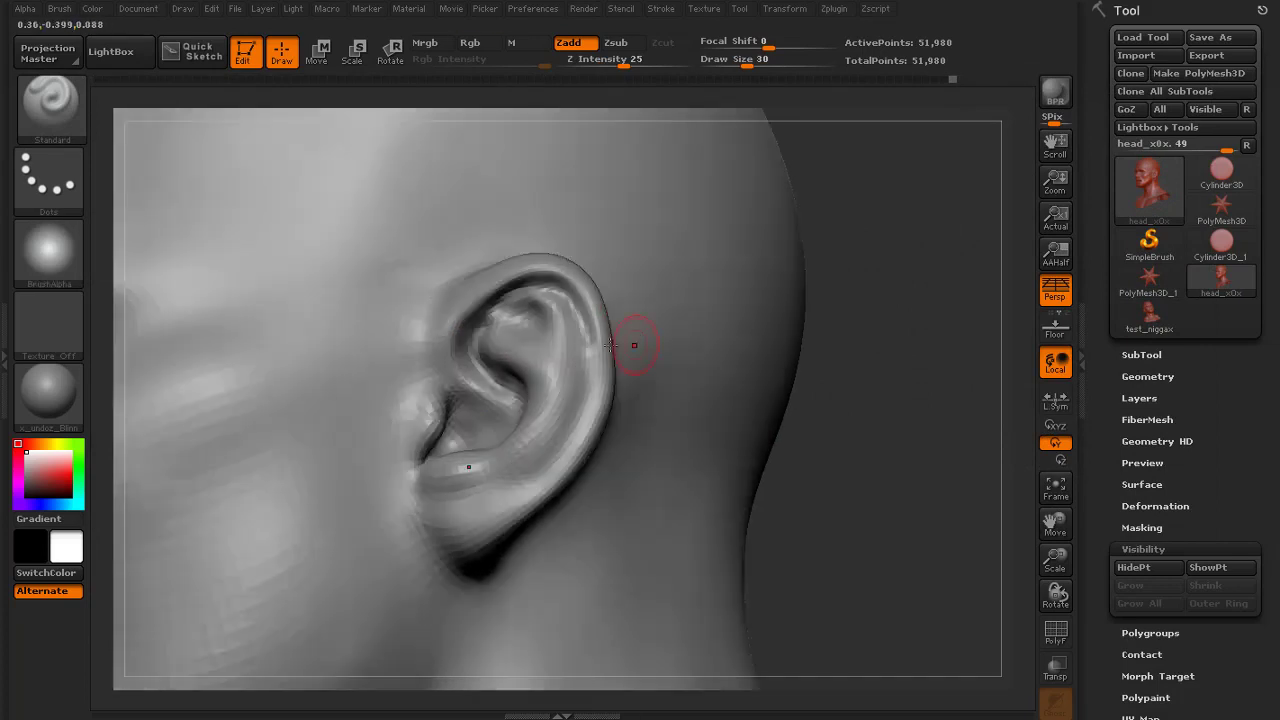
drag(562, 448, 540, 471)
drag(822, 432, 945, 440)
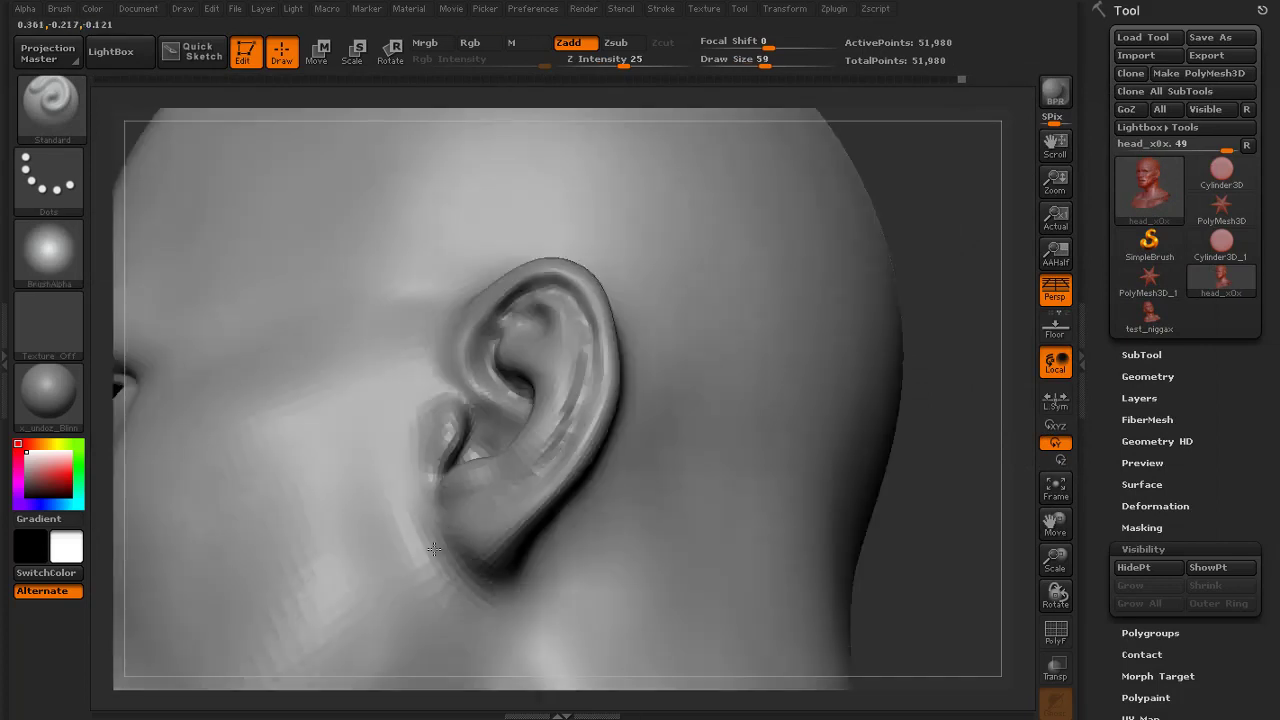
Sculpt and smooth the junction of the earlobe with the jaw and neck at Draw Size 59
mouse_move(440, 560)
mouse_down()
mouse_move(492, 582)
mouse_move(425, 574)
mouse_up()
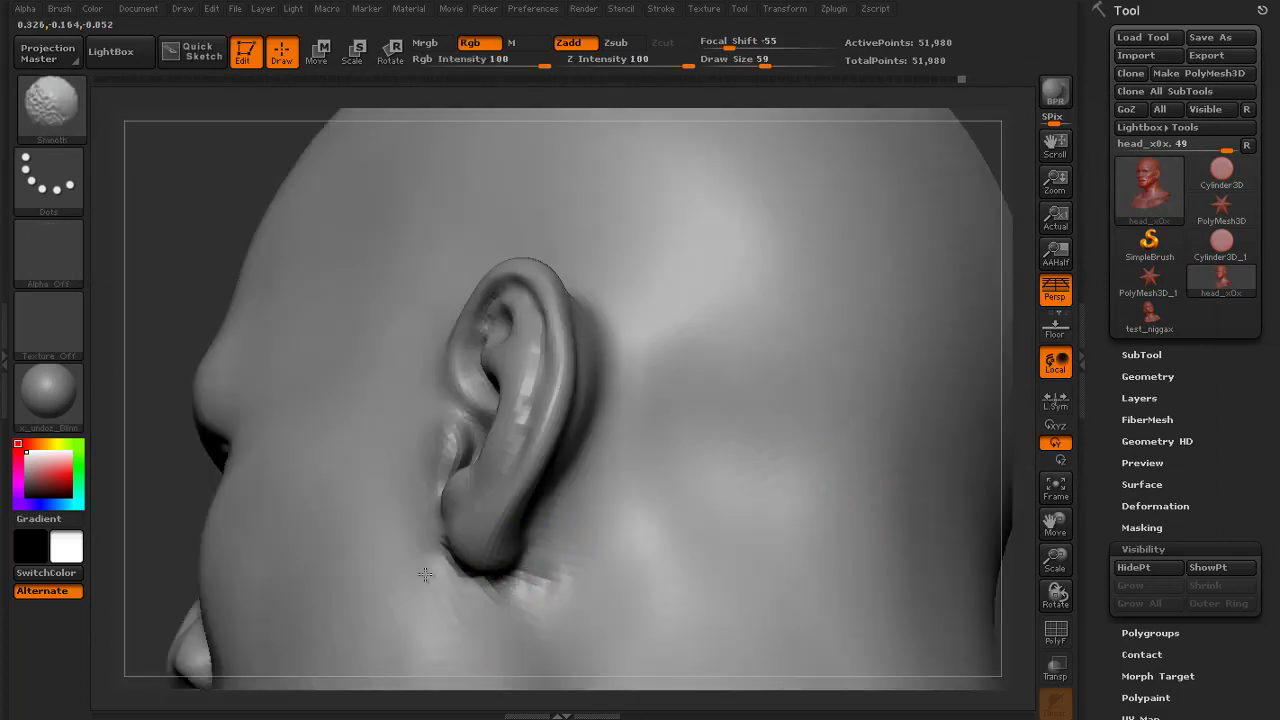
drag(1015, 520, 1120, 500)
drag(871, 477, 838, 472)
shift+drag(528, 529, 555, 548)
drag(860, 440, 737, 457)
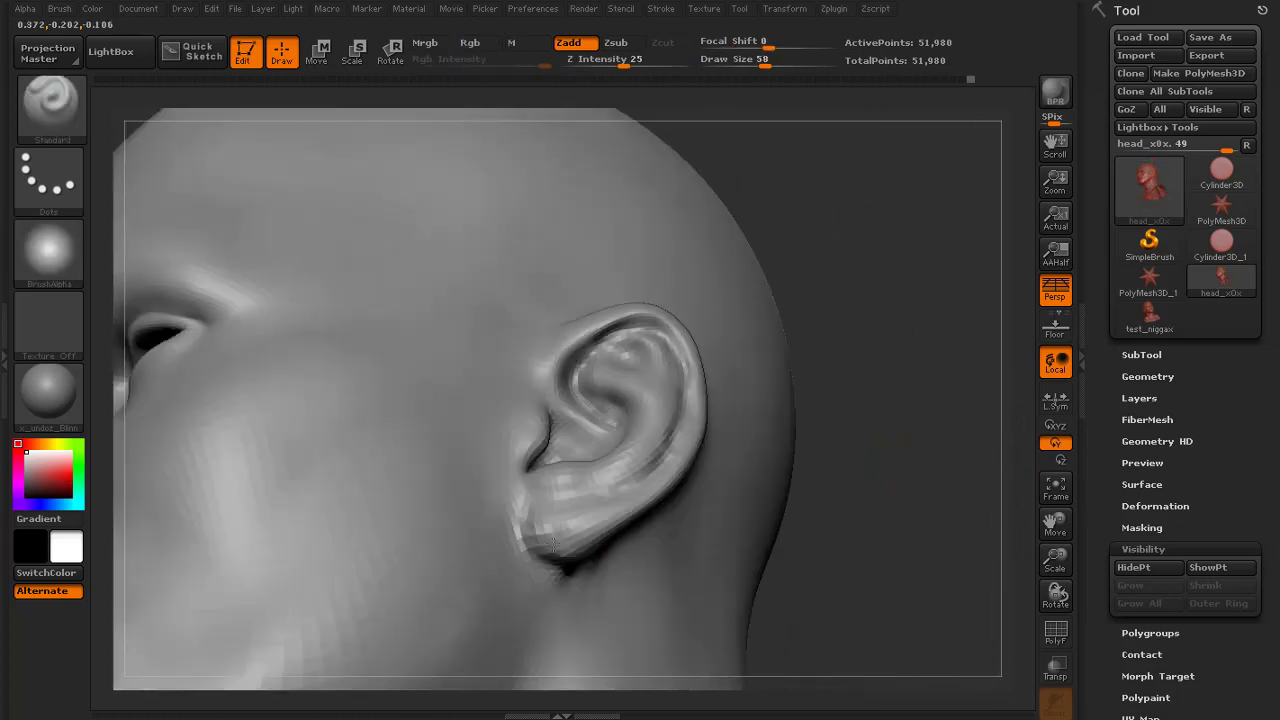
shift+drag(554, 545, 566, 524)
mouse_move(850, 460)
alt+mouse_down()
mouse_move(766, 303)
mouse_move(803, 417)
mouse_move(749, 317)
mouse_move(830, 347)
mouse_move(786, 326)
mouse_move(752, 330)
alt+mouse_up()
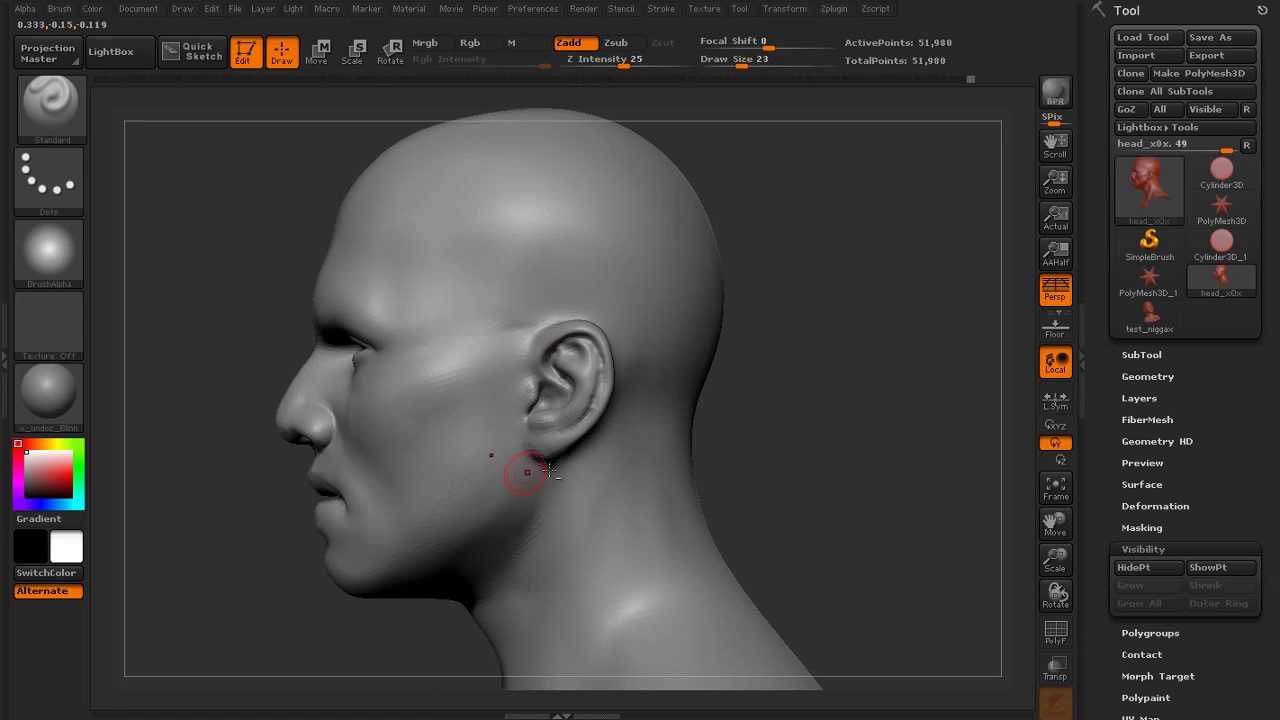
Shape the back of the ear with the Standard brush at about Draw Size 45 and smooth its join to the head
alt+drag(850, 453, 690, 376)
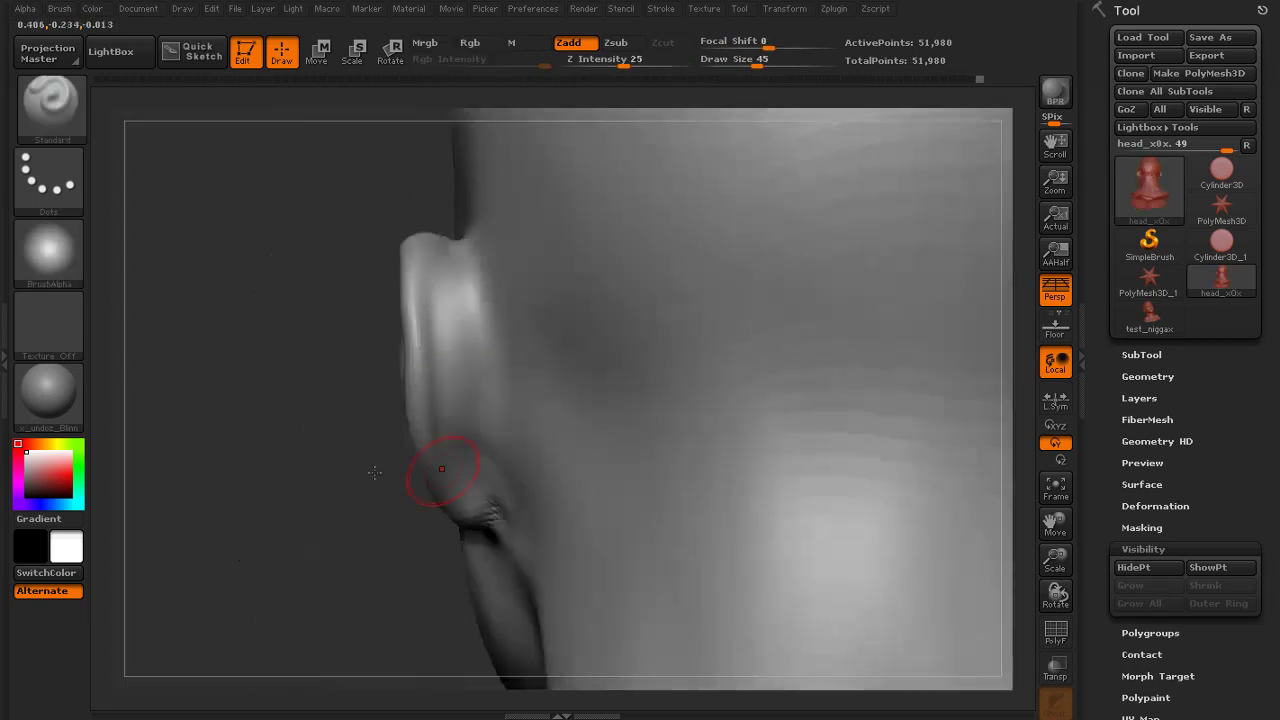
mouse_move(429, 471)
mouse_down()
mouse_move(286, 329)
mouse_move(487, 327)
mouse_up()
drag(293, 565, 531, 455)
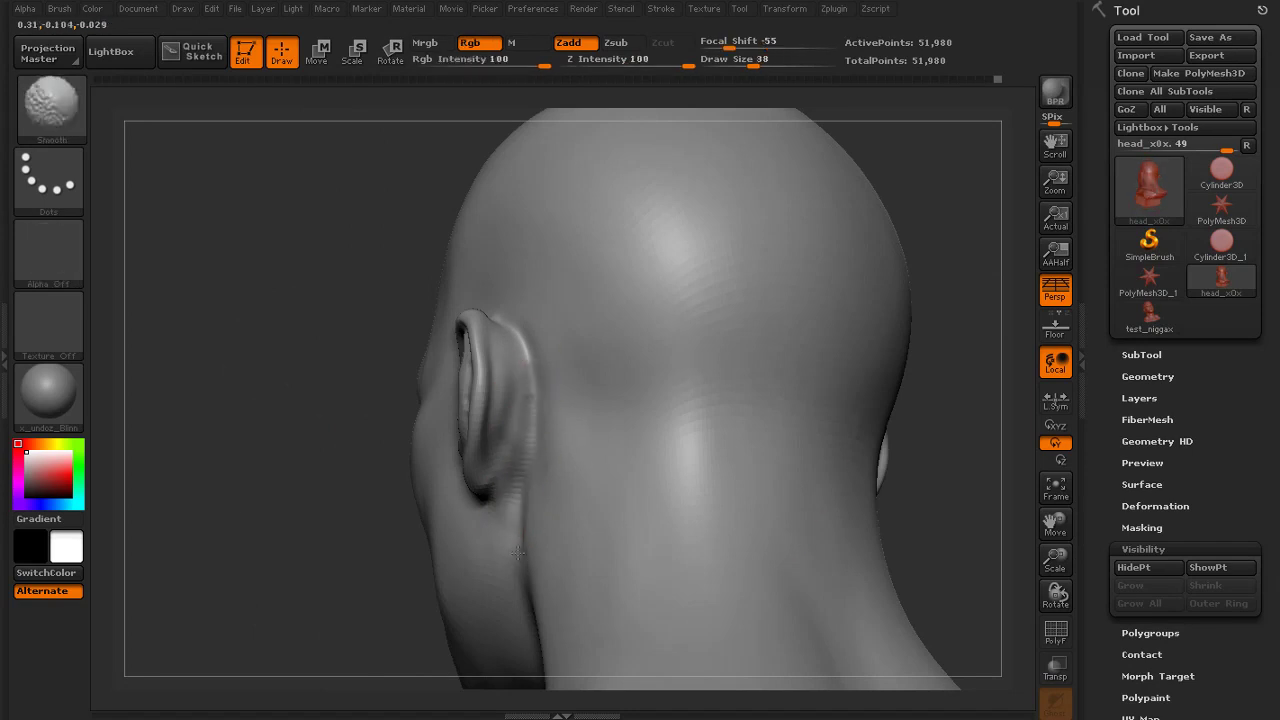
mouse_move(266, 423)
alt+mouse_down()
mouse_move(266, 277)
mouse_move(322, 302)
mouse_move(390, 281)
alt+mouse_up()
key([)
drag(503, 298, 494, 395)
drag(360, 300, 290, 300)
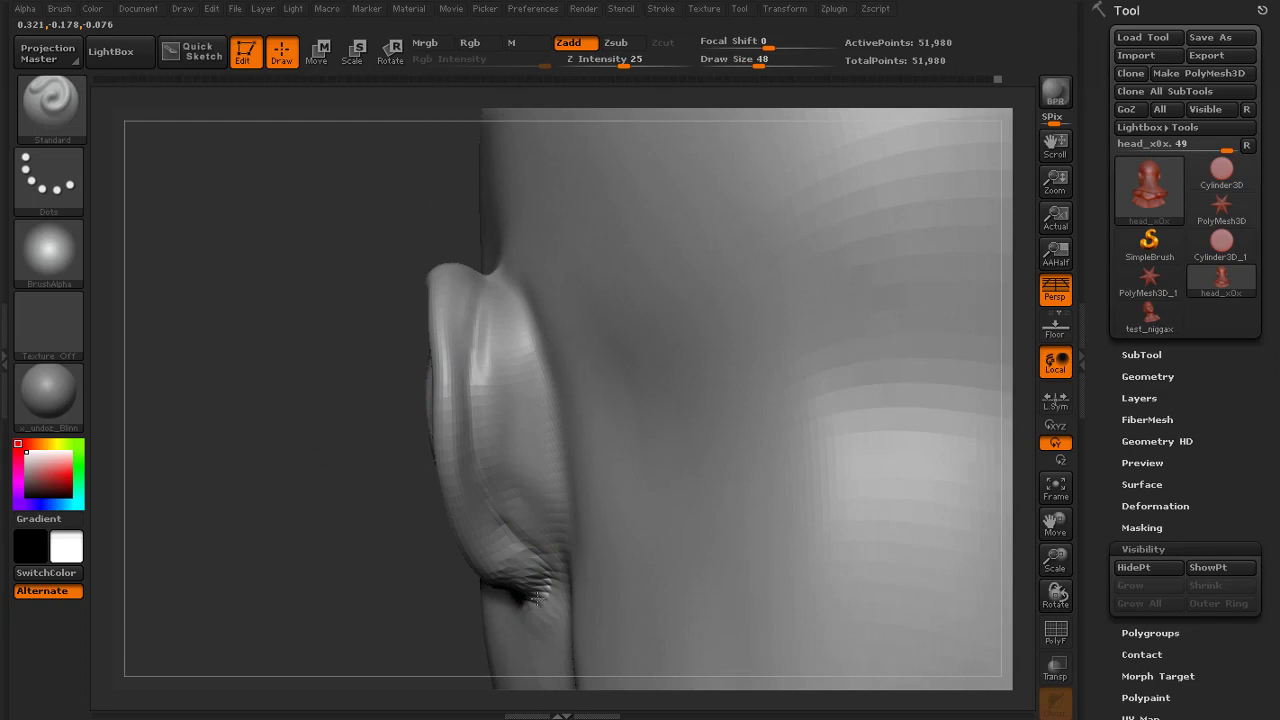
key(shift)
shift+drag(509, 430, 508, 445)
Fill out the back of the ear with the Clay brush at about Draw Size 40
click(68, 121)
click(230, 180)
drag(372, 358, 412, 358)
drag(505, 398, 531, 468)
mouse_move(232, 500)
alt+mouse_down()
mouse_move(237, 457)
mouse_move(370, 455)
mouse_move(240, 400)
alt+mouse_up()
mouse_move(225, 390)
alt+mouse_down()
mouse_move(222, 441)
mouse_move(262, 400)
alt+mouse_up()
Inflate the back of the ear where it meets the skull with the Inflat brush at about Draw Size 40
click(65, 115)
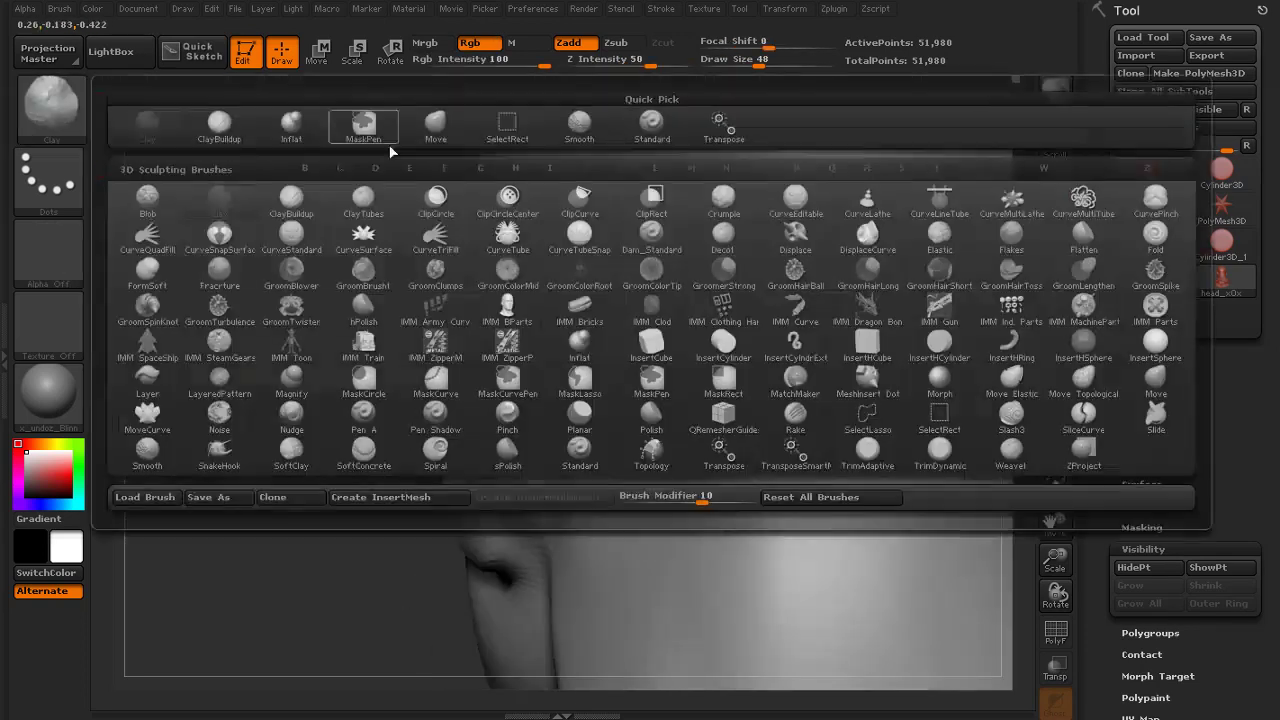
click(287, 128)
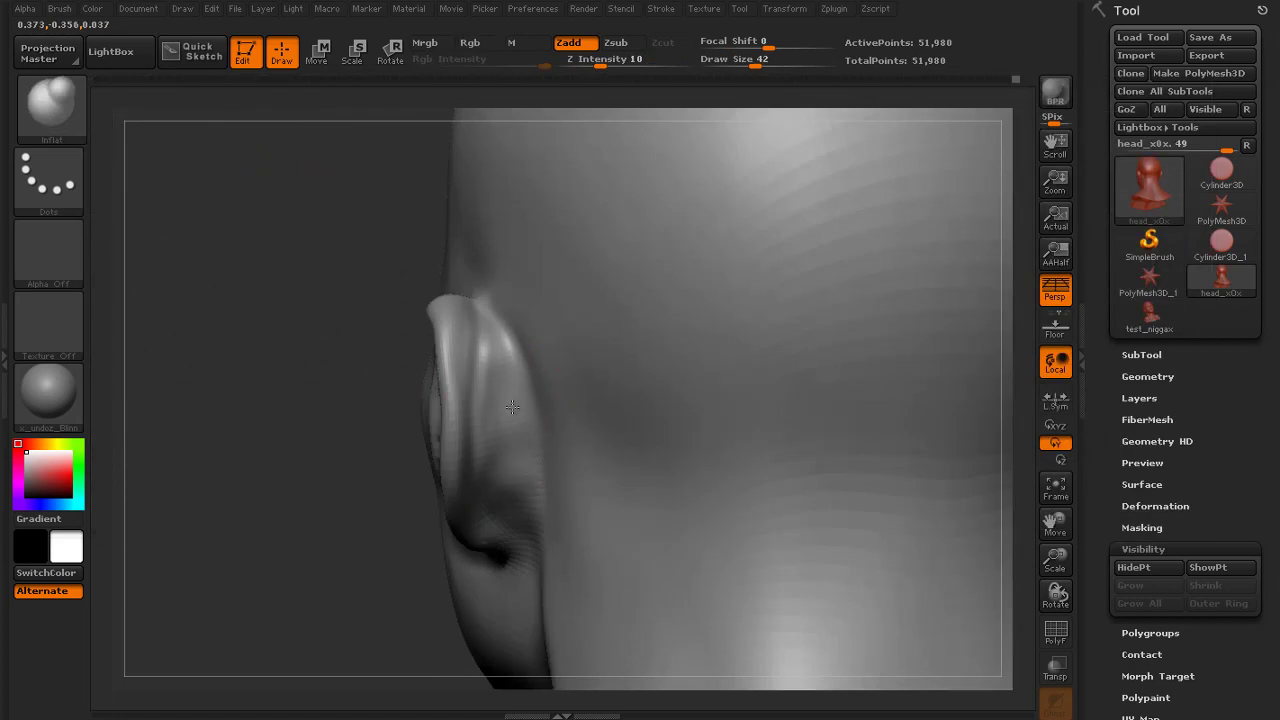
drag(293, 482, 393, 455)
key(s)
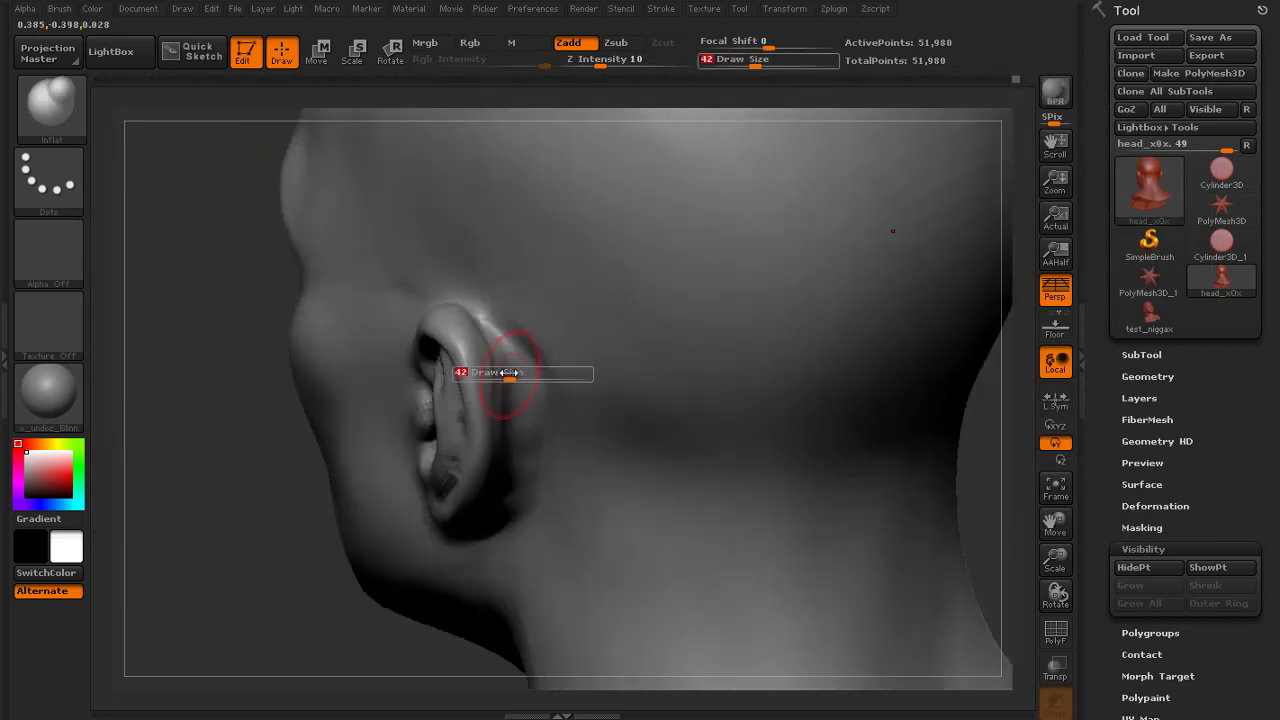
click(510, 376)
drag(505, 302, 516, 350)
drag(310, 480, 215, 460)
mouse_move(513, 335)
mouse_down()
mouse_move(514, 388)
mouse_move(463, 432)
mouse_up()
Lower the mesh one subdivision level, then inflate and smooth the area behind the ear and lobe at up to Draw Size 54
key(shift+d)
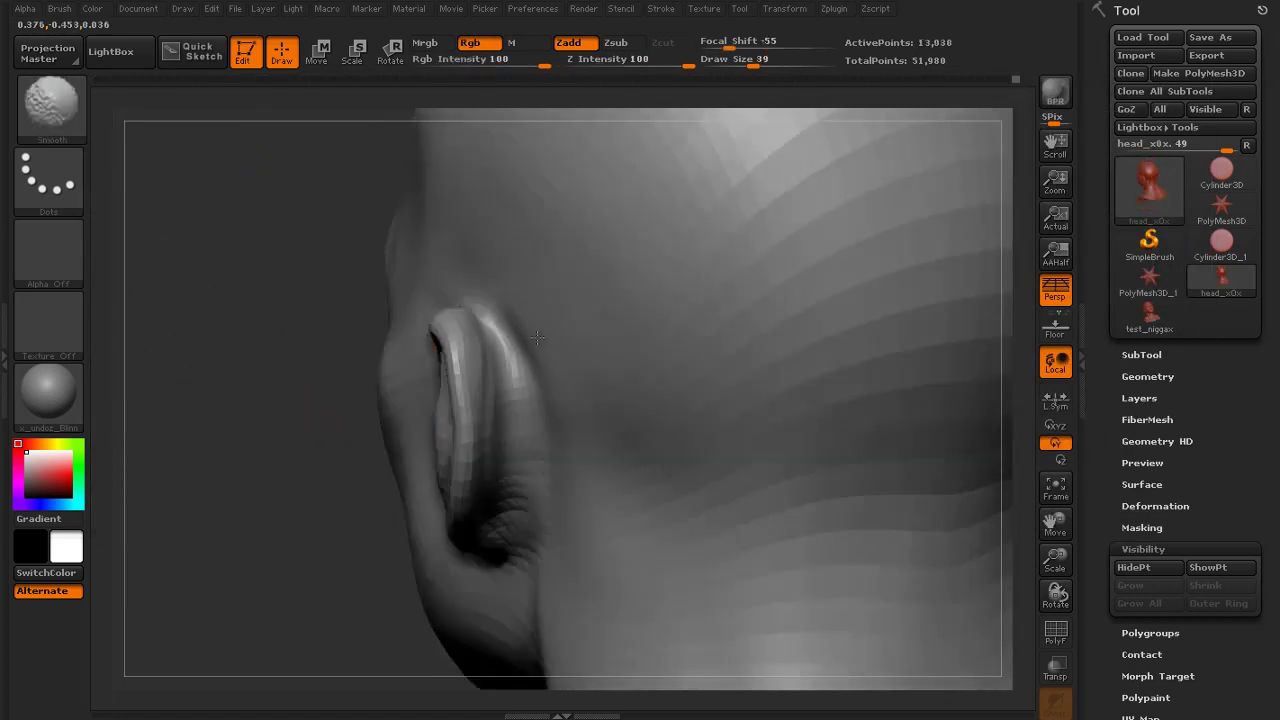
drag(310, 564, 498, 356)
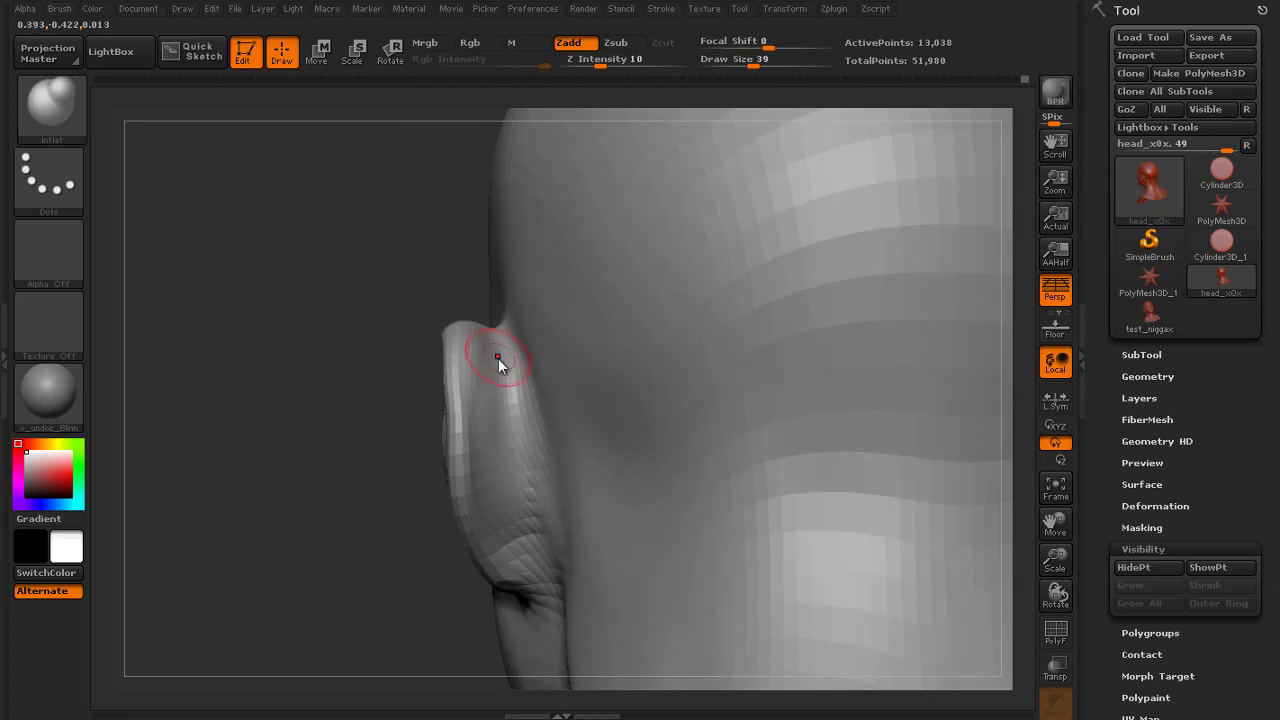
drag(358, 582, 378, 580)
key(s)
drag(538, 518, 532, 575)
drag(330, 566, 430, 560)
shift+drag(560, 600, 600, 530)
drag(298, 560, 364, 563)
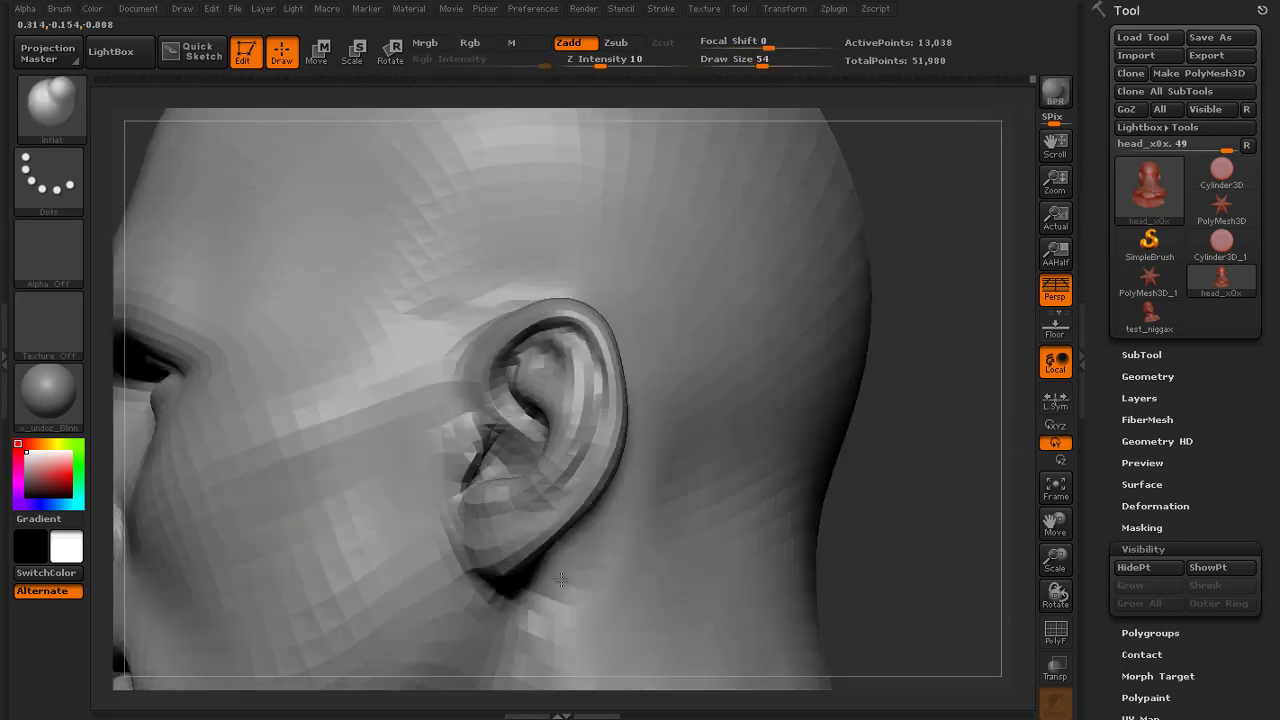
drag(561, 580, 570, 602)
Raise the mesh one subdivision level and smooth the surface behind the ear
key(d)
drag(920, 470, 865, 472)
shift+drag(609, 544, 580, 314)
drag(1020, 459, 935, 465)
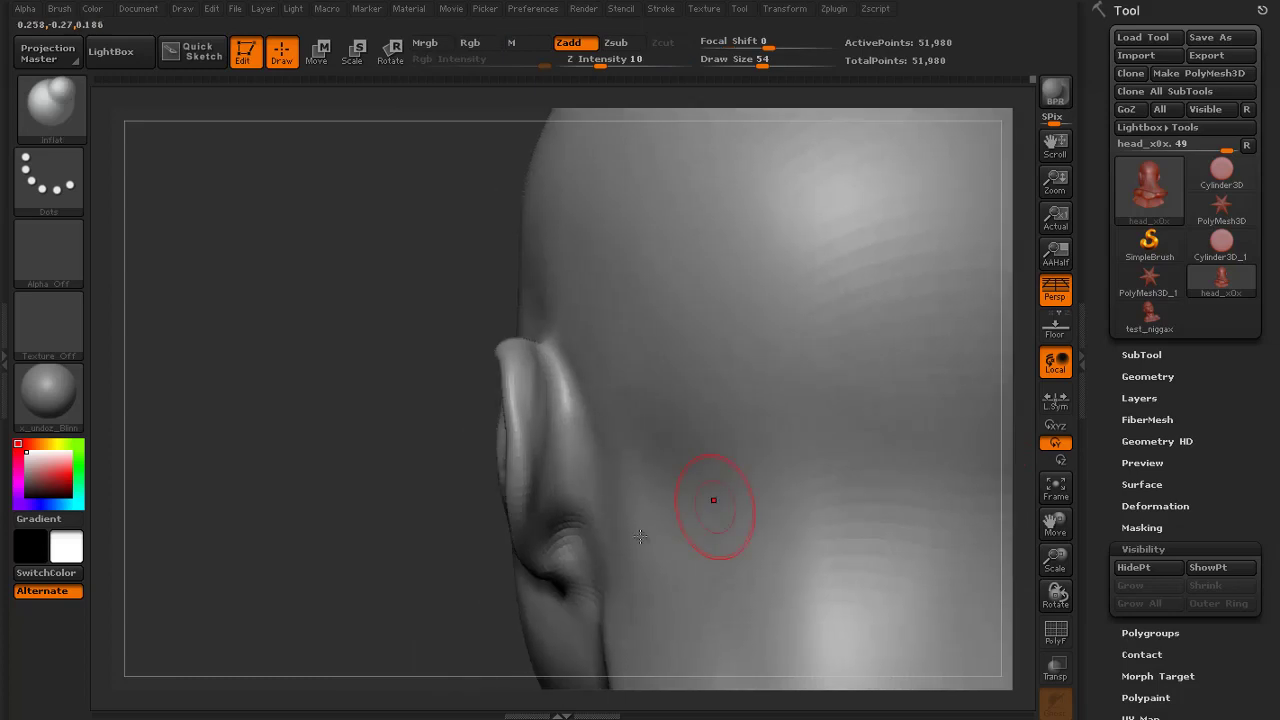
drag(343, 580, 529, 537)
Smooth the ear's upper inner folds and rim at about Draw Size 34 to 37
mouse_move(217, 366)
mouse_down()
mouse_move(235, 410)
mouse_move(140, 403)
mouse_up()
alt+drag(854, 246, 860, 330)
mouse_move(175, 428)
mouse_down()
mouse_move(251, 400)
mouse_move(177, 417)
mouse_up()
shift+drag(712, 270, 733, 275)
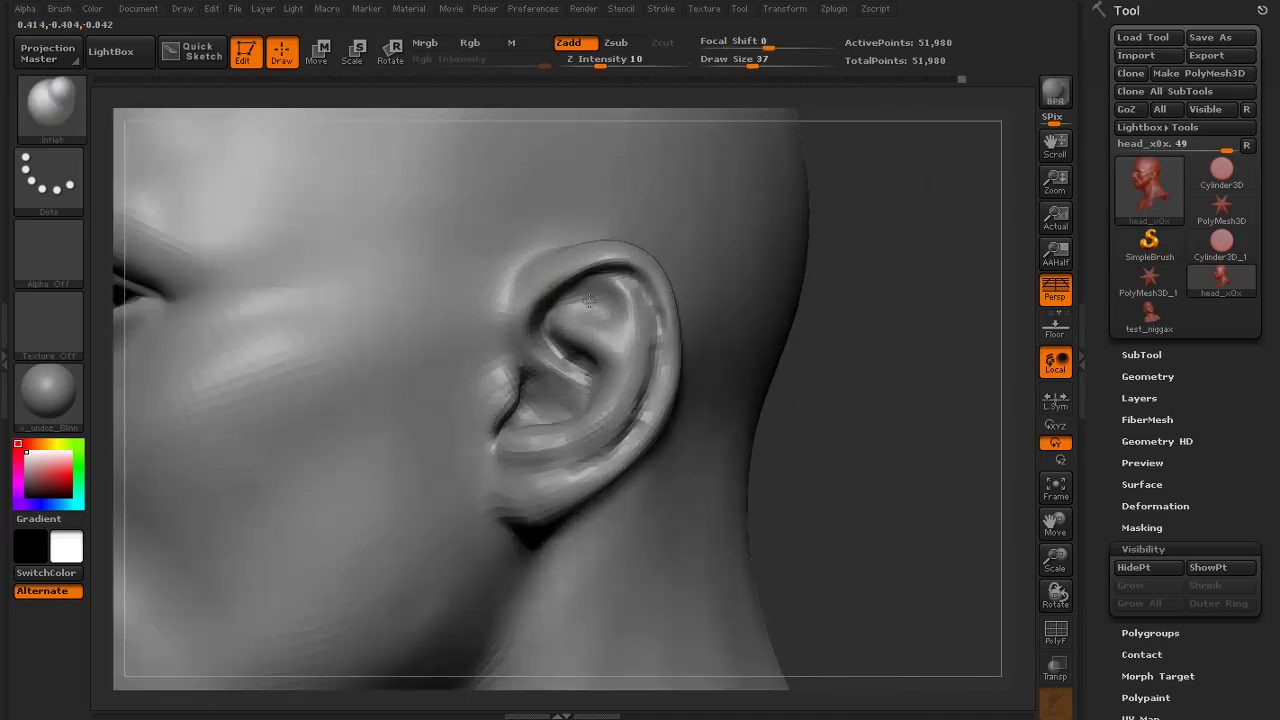
shift+drag(589, 300, 547, 314)
key(bracketleft)
key(bracketleft)
shift+drag(624, 302, 629, 292)
drag(842, 416, 872, 422)
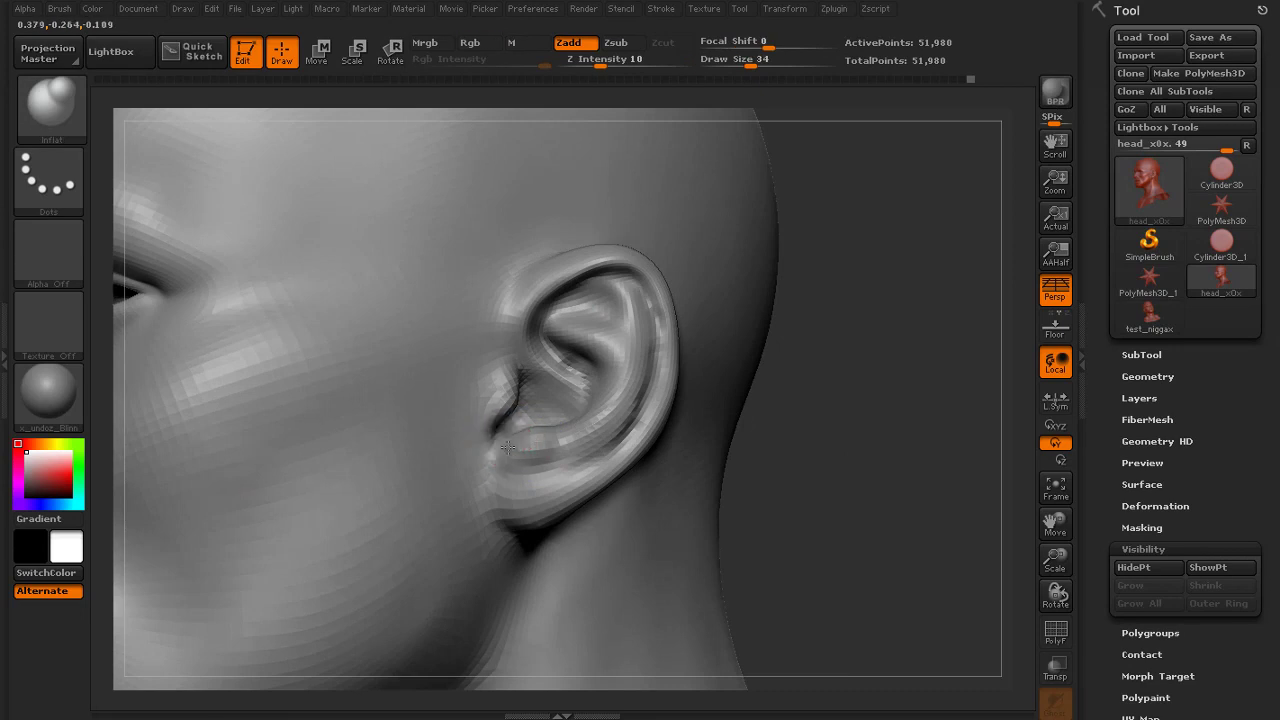
Adjust the ear's shape against the head with the Move brush at about Draw Size 44 to 58
mouse_move(870, 458)
mouse_down()
mouse_move(774, 120)
mouse_move(843, 294)
mouse_move(647, 299)
mouse_move(763, 326)
mouse_move(754, 317)
mouse_move(827, 405)
mouse_move(723, 371)
mouse_up()
key(f)
click(52, 105)
click(434, 124)
drag(706, 311, 745, 313)
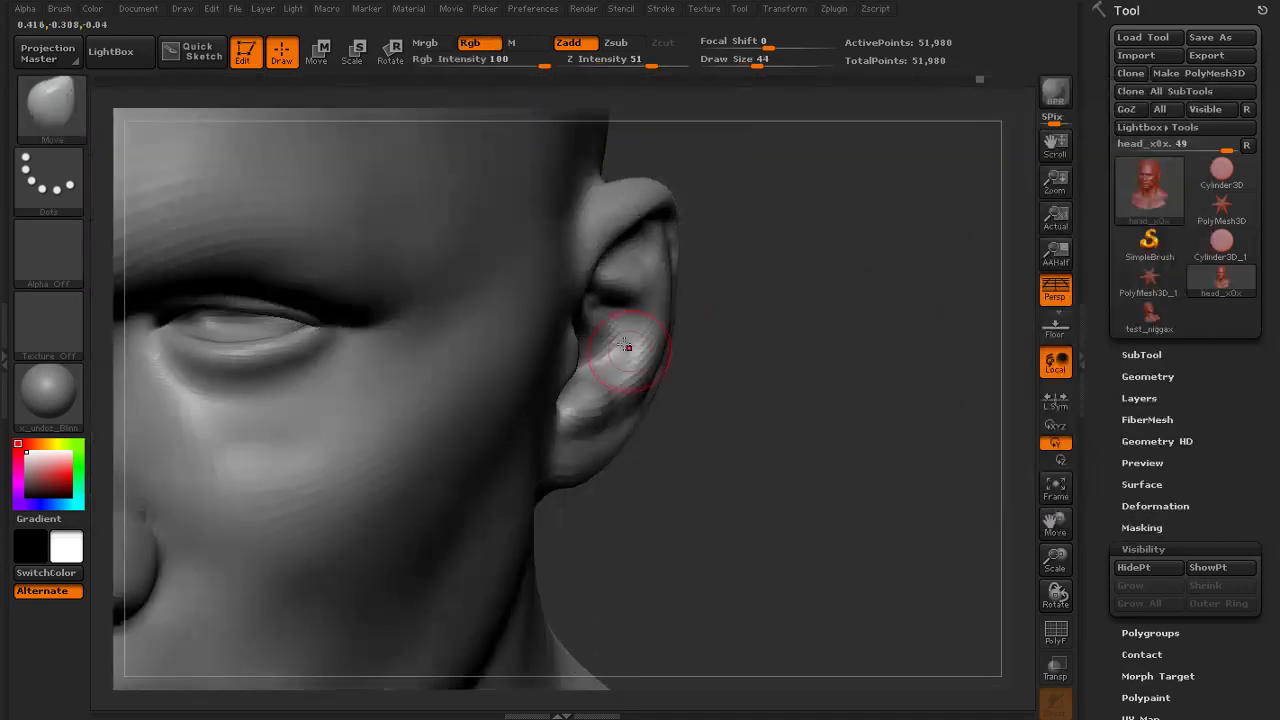
drag(860, 308, 795, 340)
key(f)
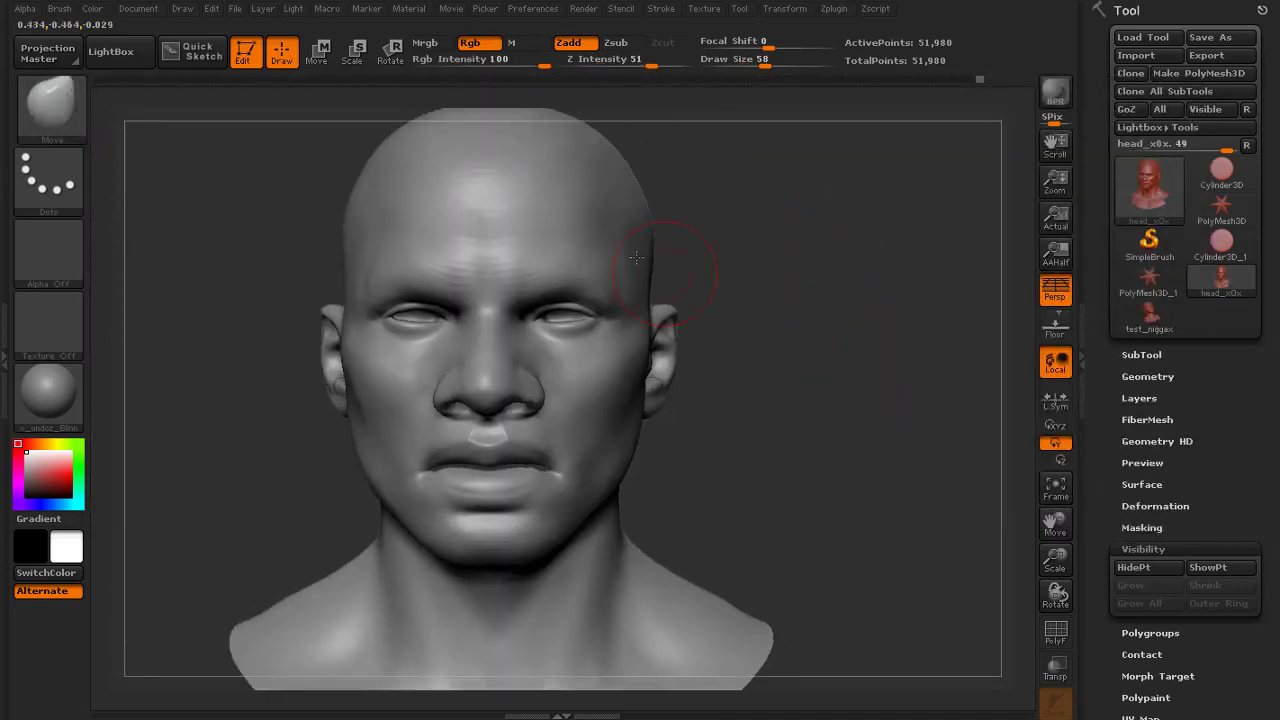
Sculpt the temple beside the outer eye with the Standard brush at Draw Size 44 and smooth the area
alt+drag(670, 366, 237, 125)
click(51, 105)
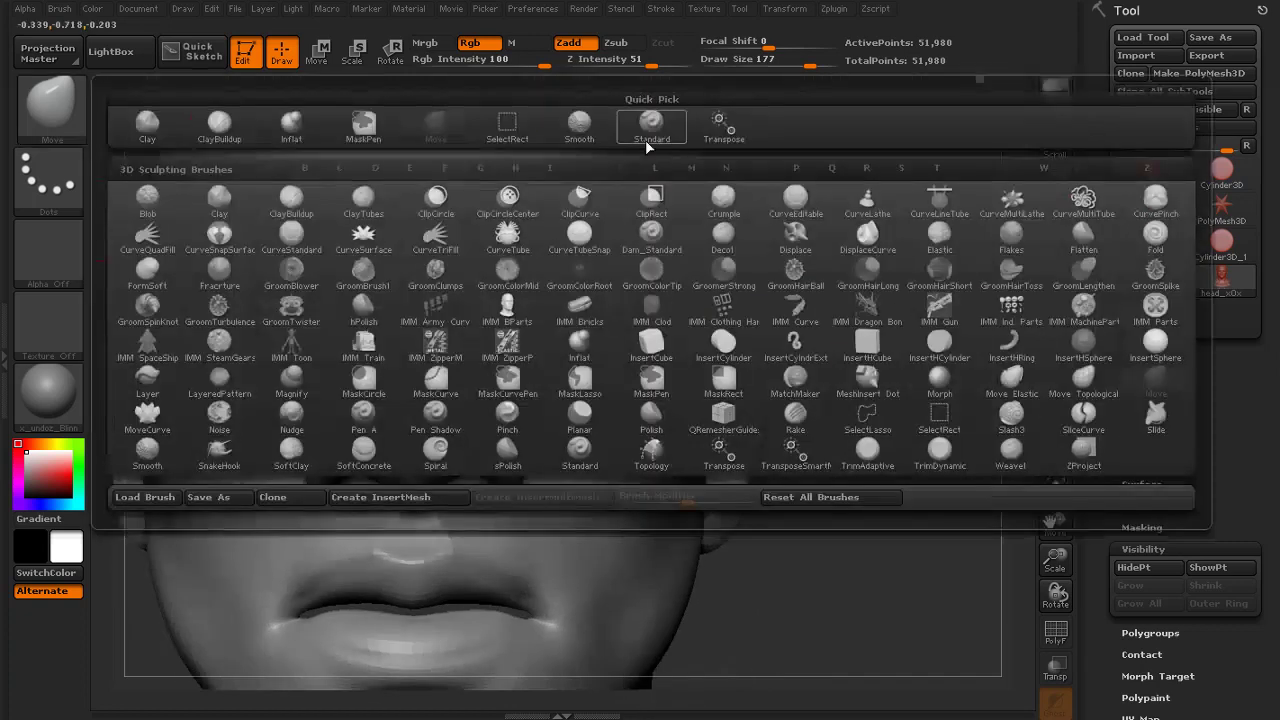
click(646, 146)
mouse_move(885, 238)
mouse_down()
mouse_move(834, 220)
mouse_move(608, 358)
mouse_up()
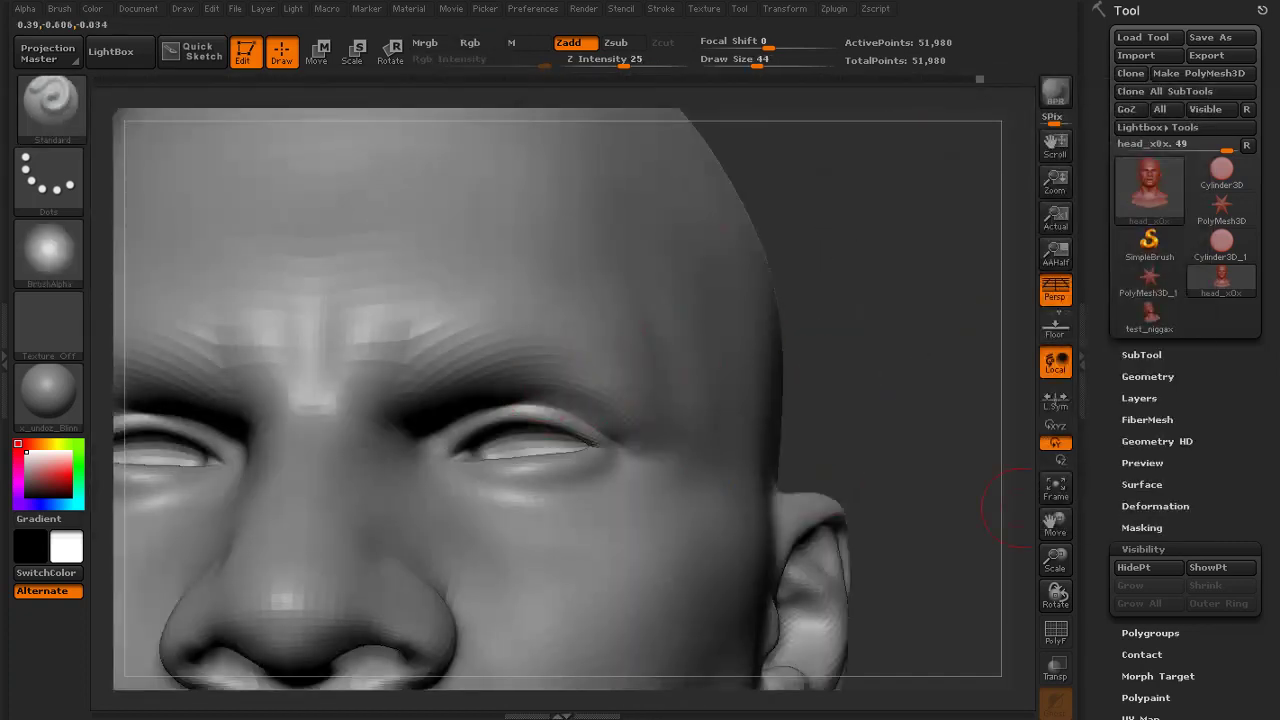
mouse_move(1018, 508)
mouse_down()
mouse_move(823, 294)
mouse_move(514, 370)
mouse_up()
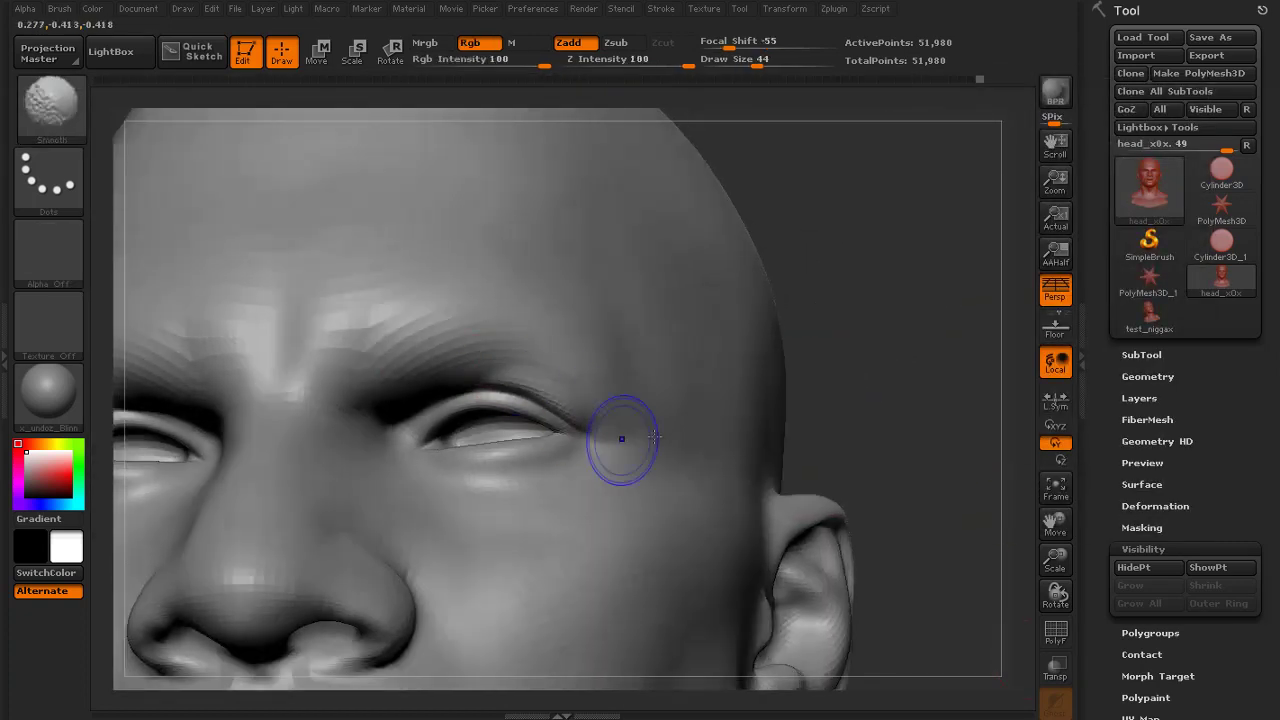
key(f)
Shape the outer brow ridge with the Standard brush at about Draw Size 37 to 50 and smooth the strokes
mouse_move(790, 240)
mouse_down()
mouse_move(826, 253)
mouse_move(608, 351)
mouse_up()
key(s)
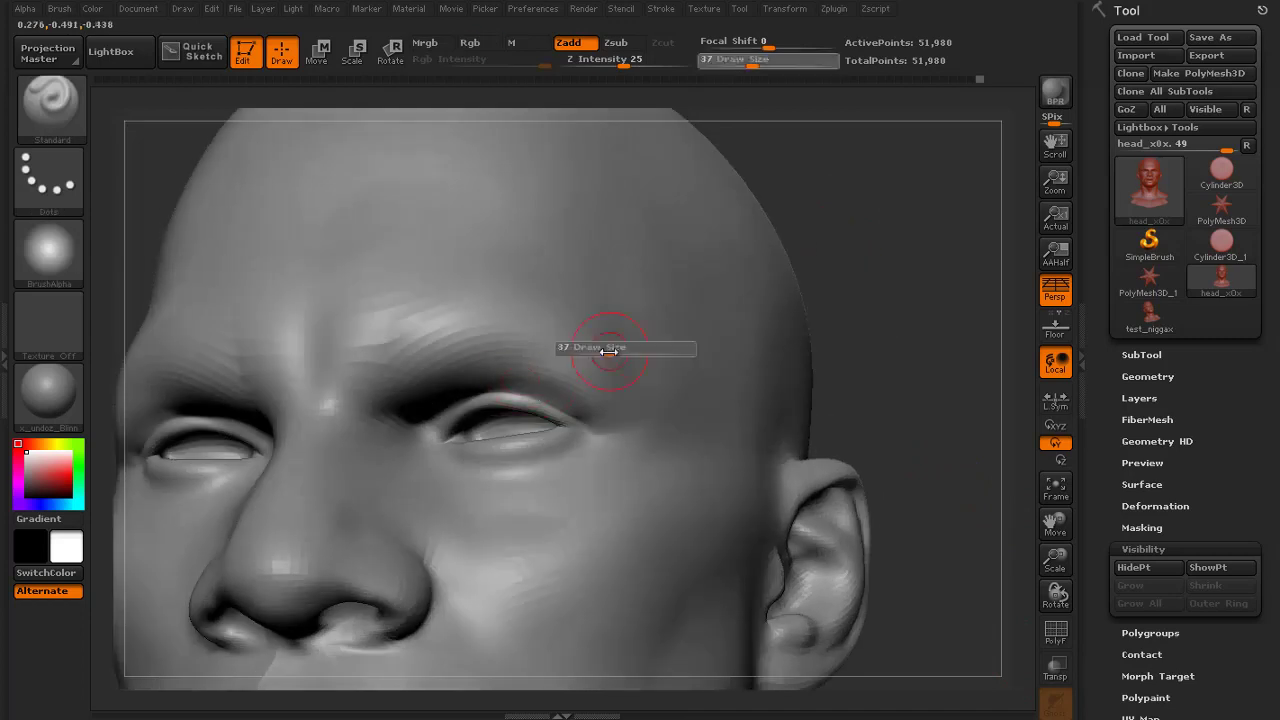
mouse_move(875, 289)
mouse_down()
mouse_move(838, 304)
mouse_move(880, 310)
mouse_up()
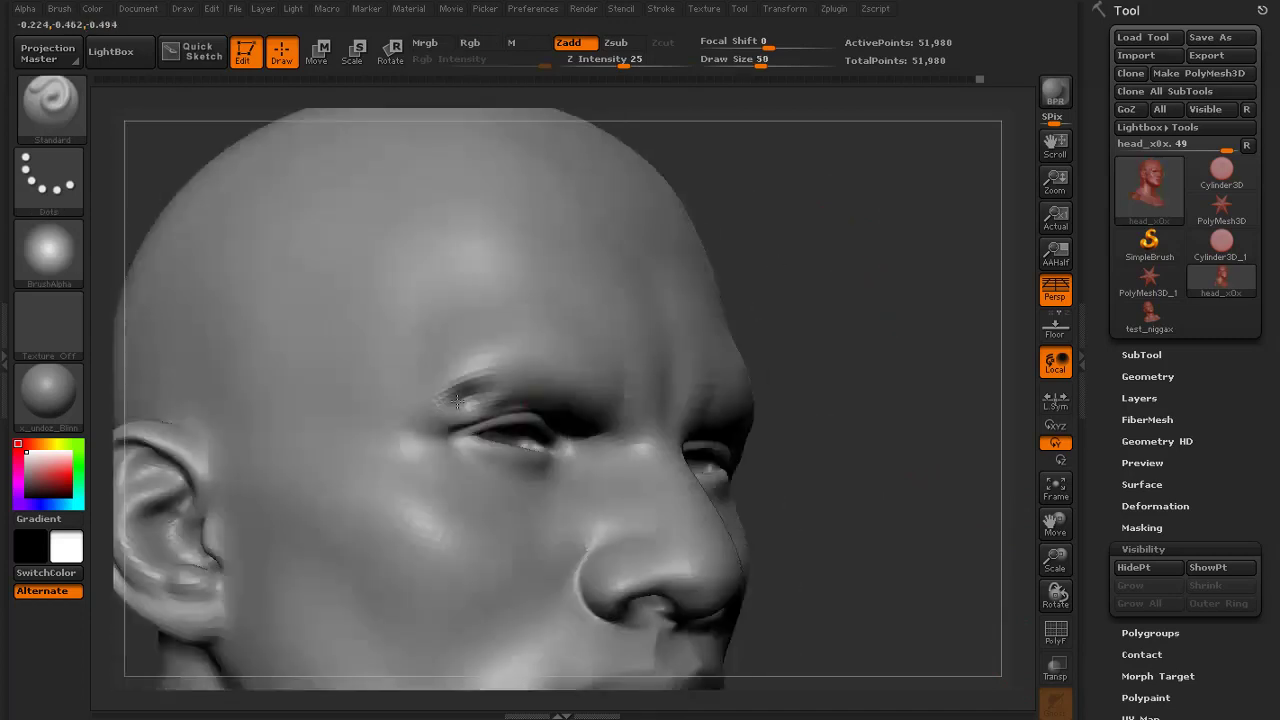
key(s)
key(shift)
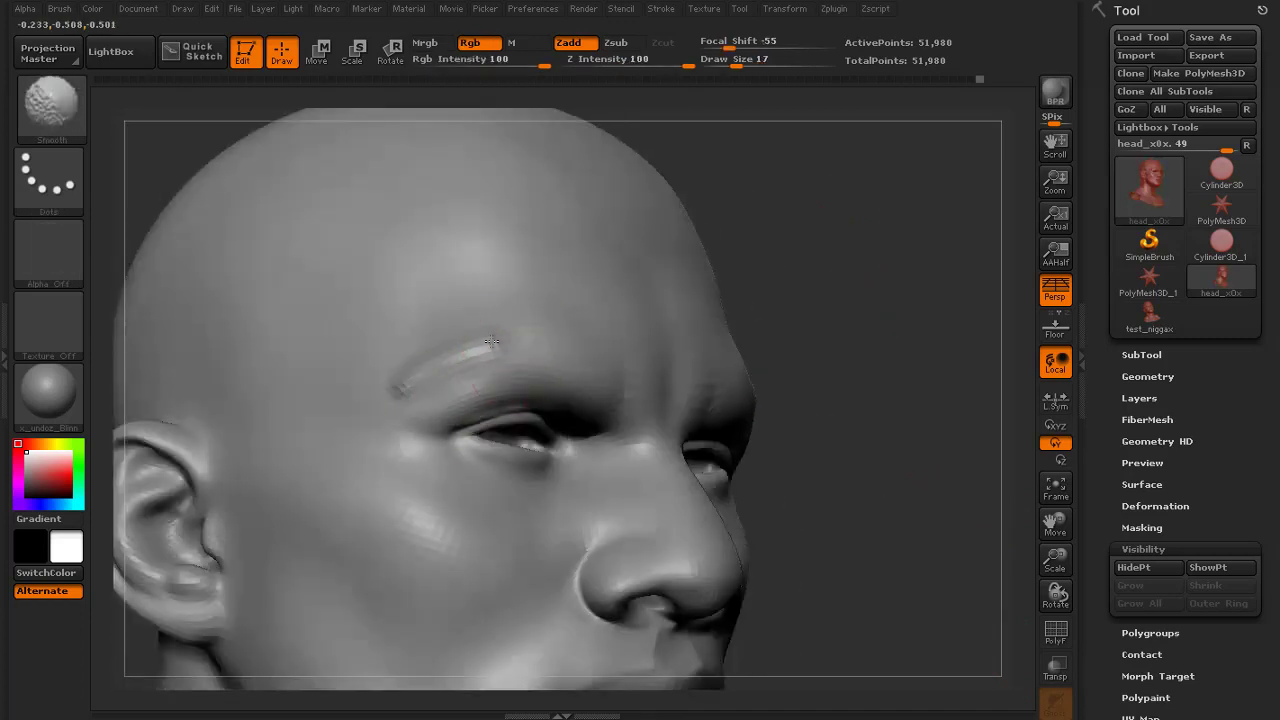
drag(775, 301, 748, 300)
shift+drag(520, 394, 580, 408)
drag(900, 305, 868, 272)
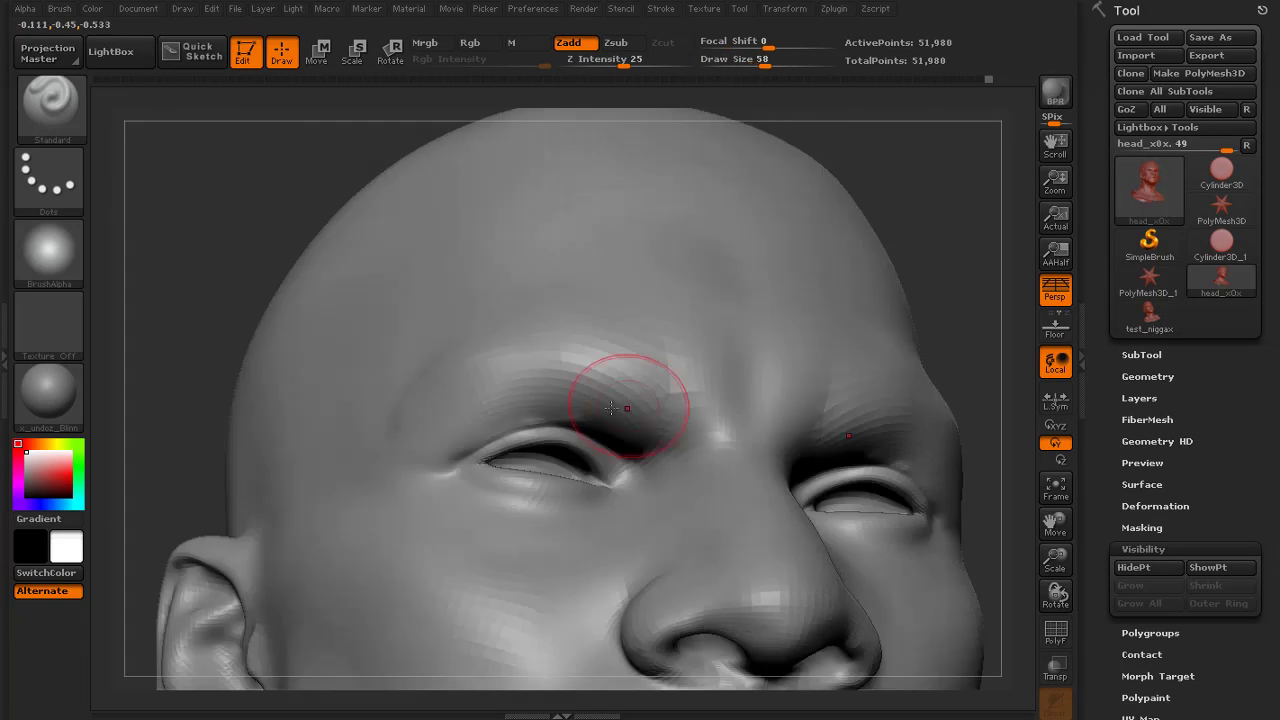
Smooth the inner brow and eye socket and refine the area above the upper eyelid at Draw Size 33 to 58
mouse_move(628, 408)
shift+mouse_down()
mouse_move(525, 377)
mouse_move(560, 398)
shift+mouse_up()
mouse_move(606, 440)
mouse_down()
mouse_move(470, 446)
mouse_move(505, 432)
mouse_move(432, 471)
mouse_up()
drag(580, 408, 480, 450)
drag(610, 440, 490, 420)
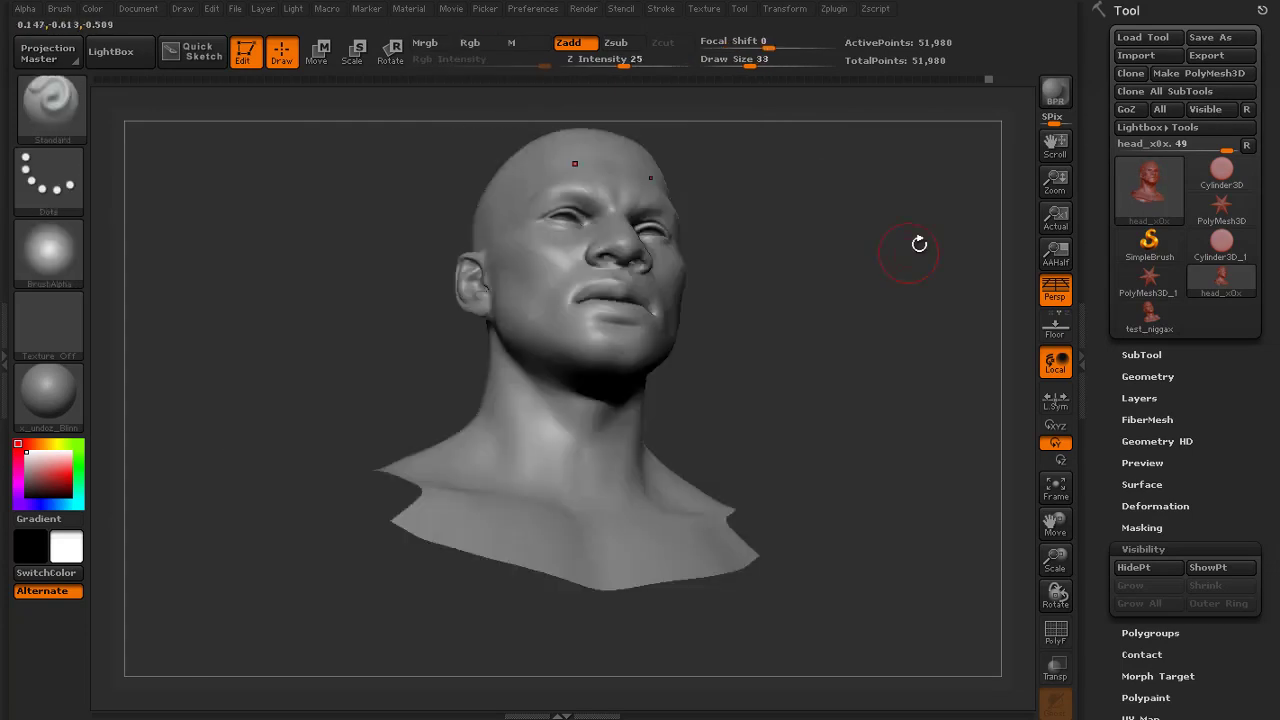
mouse_move(917, 243)
mouse_down()
mouse_move(773, 308)
mouse_move(858, 241)
mouse_move(784, 284)
mouse_move(932, 276)
mouse_up()
mouse_move(862, 308)
mouse_down()
mouse_move(880, 320)
mouse_move(911, 303)
mouse_move(918, 272)
mouse_up()
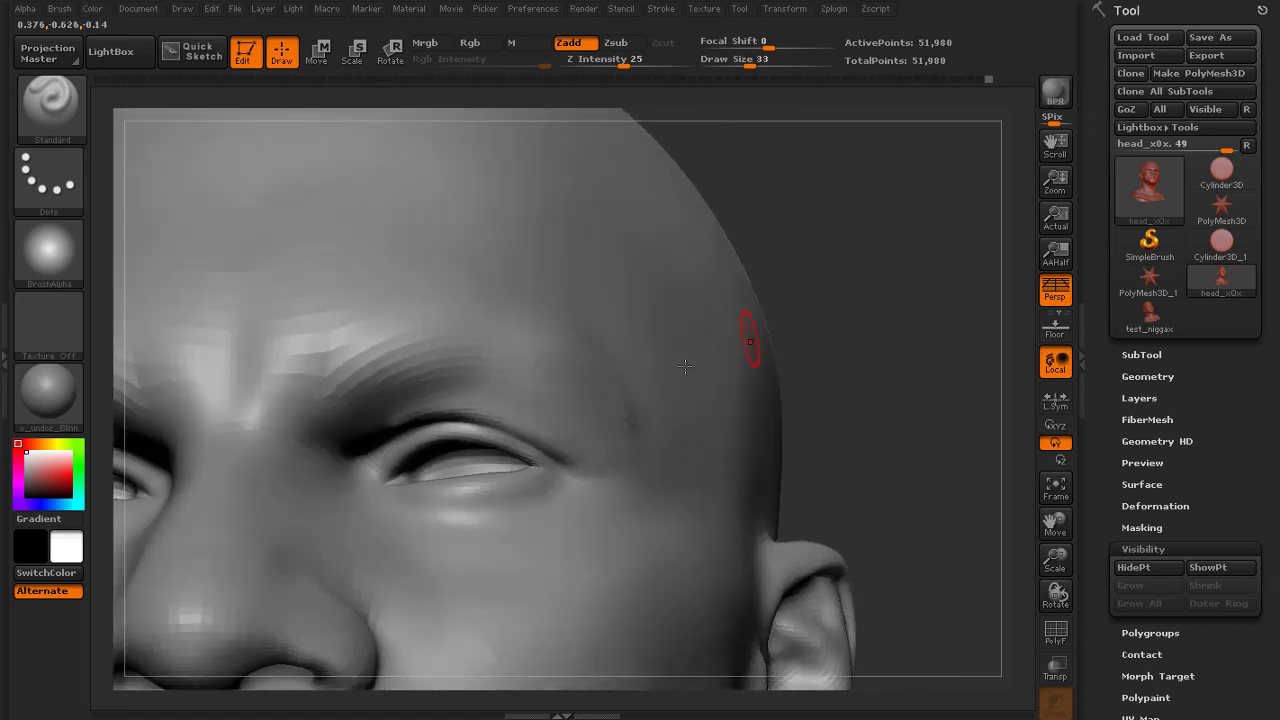
drag(522, 465, 491, 440)
drag(900, 300, 870, 320)
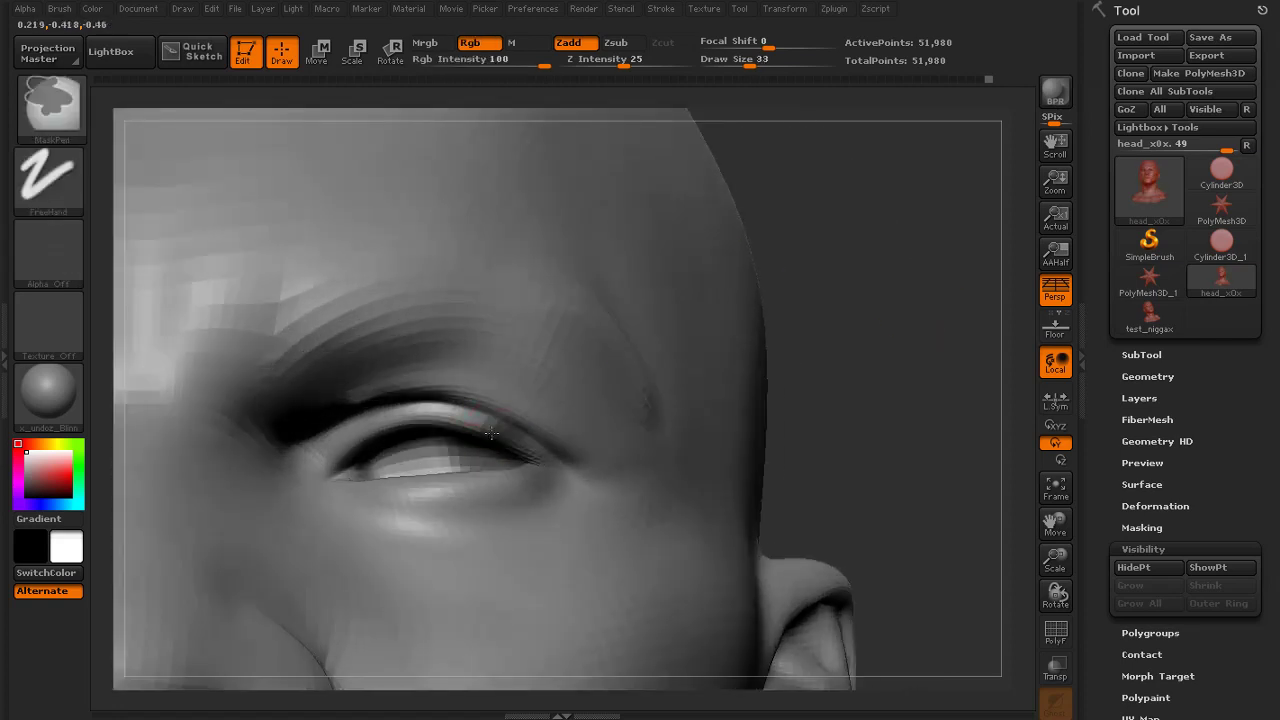
Mask the eye and lower eyelid area out to the outer eye corner, undoing one mask stroke along the way
mouse_move(327, 452)
ctrl+mouse_down()
mouse_move(516, 499)
mouse_move(537, 471)
ctrl+mouse_up()
ctrl+drag(443, 476, 540, 468)
key(ctrl+z)
key(ctrl)
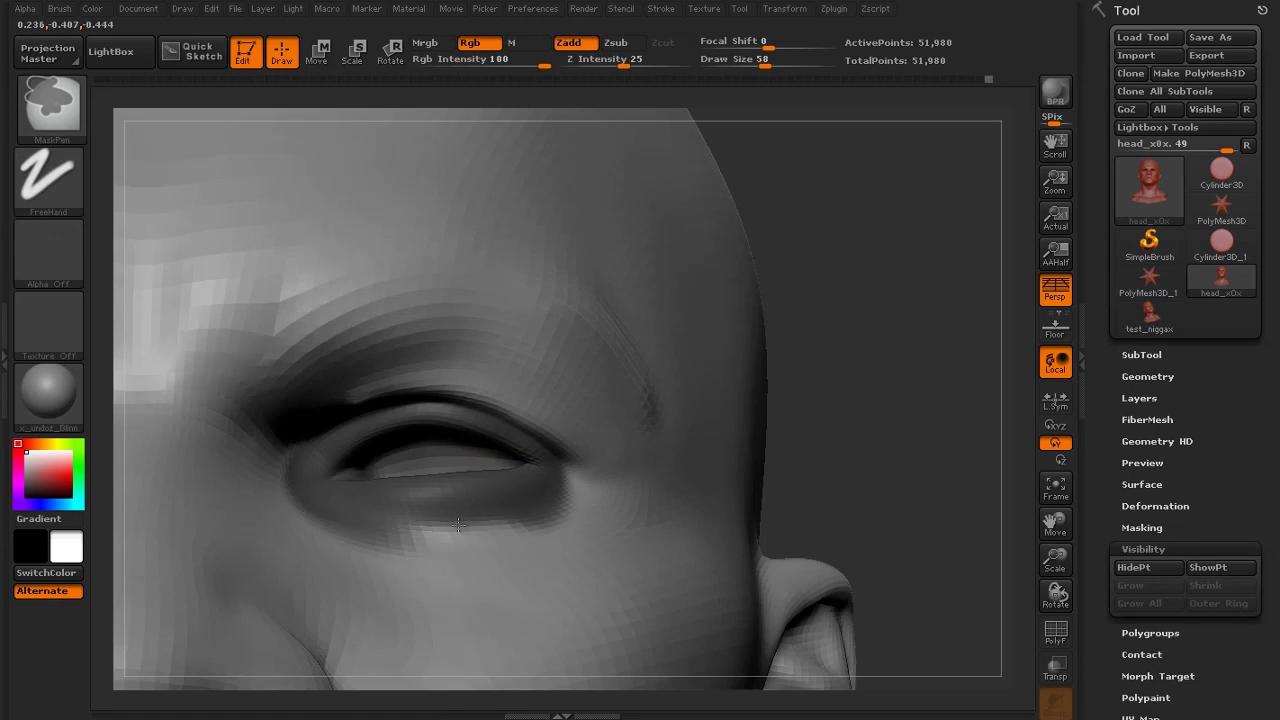
ctrl+drag(458, 525, 530, 528)
mouse_move(875, 385)
mouse_down()
mouse_move(857, 309)
mouse_move(886, 380)
mouse_move(874, 289)
mouse_move(868, 330)
mouse_up()
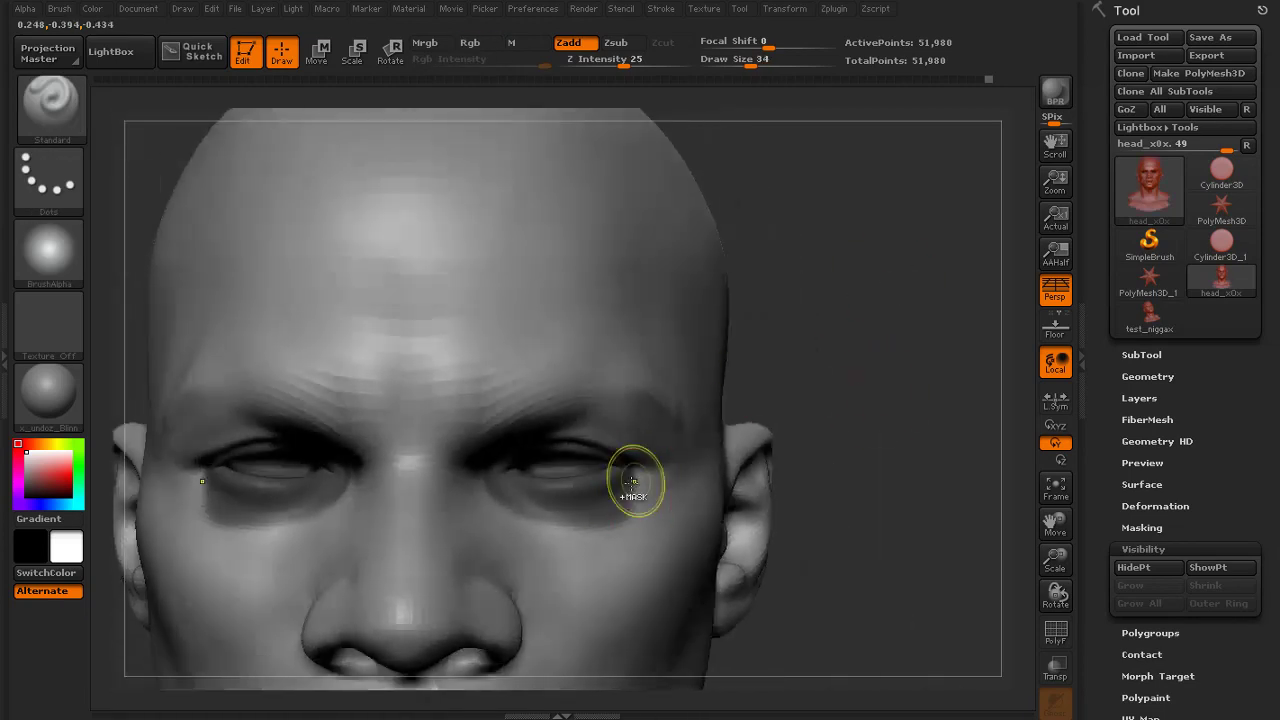
ctrl+drag(634, 484, 642, 508)
Reshape the outer brow and upper lid around the mask with the Move brush at Draw Size 127, and clear the mask
click(51, 106)
click(436, 133)
drag(857, 314, 772, 306)
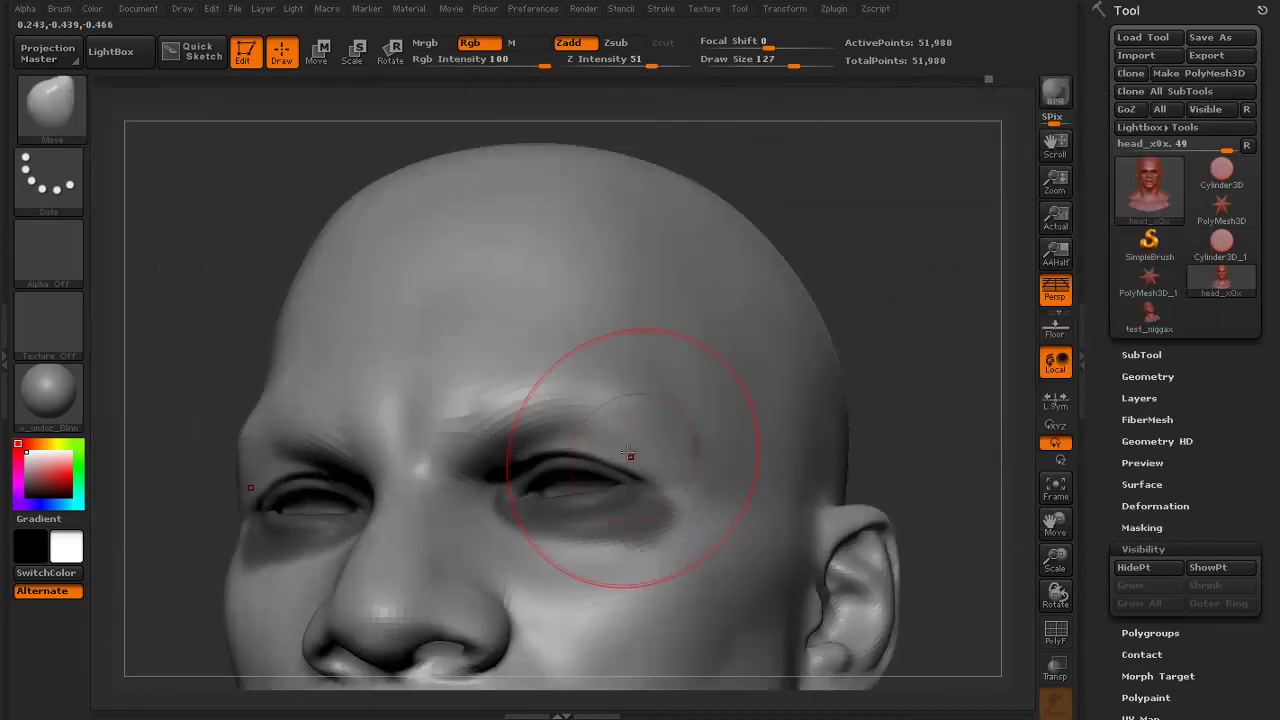
shift+drag(885, 295, 607, 431)
alt+drag(737, 368, 876, 388)
drag(890, 376, 862, 358)
mouse_move(916, 247)
alt+mouse_down()
mouse_move(911, 280)
mouse_move(955, 268)
alt+mouse_up()
Carve the upper eyelid crease toward the outer corner with the Standard brush at Draw Size 9 to 31
click(52, 106)
click(651, 130)
key(s)
drag(660, 370, 627, 370)
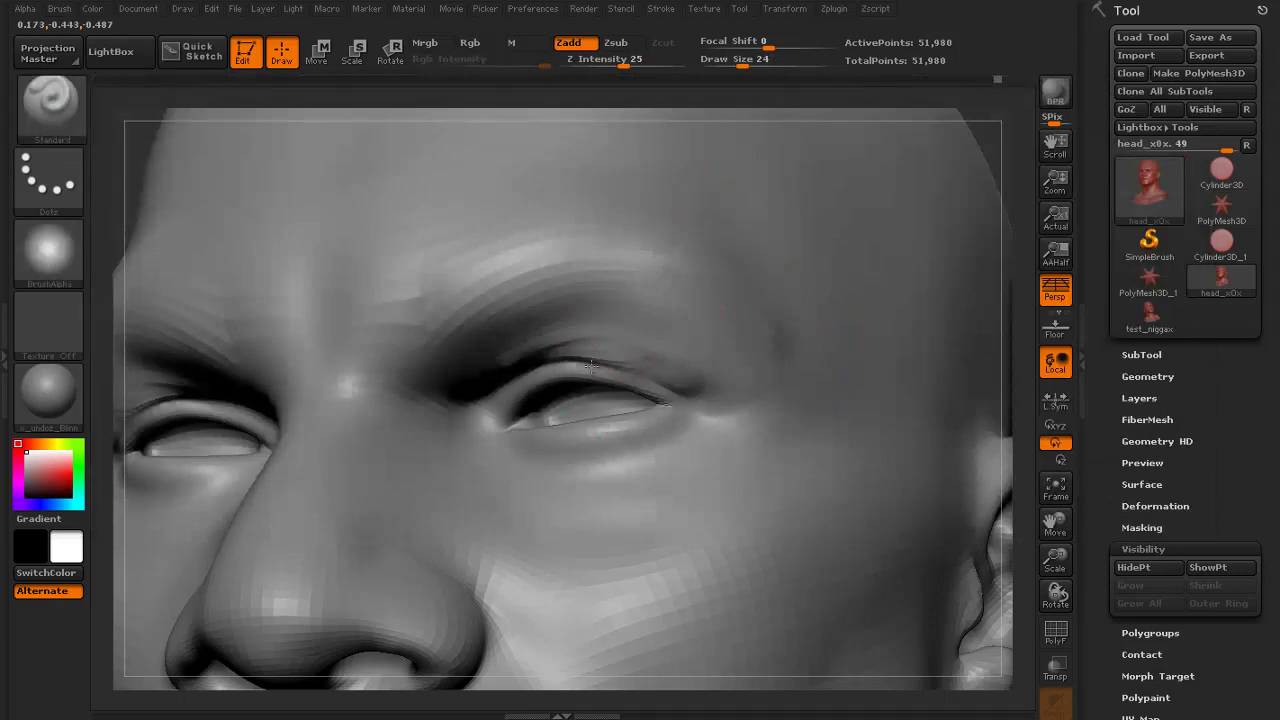
key(s)
drag(1016, 390, 656, 376)
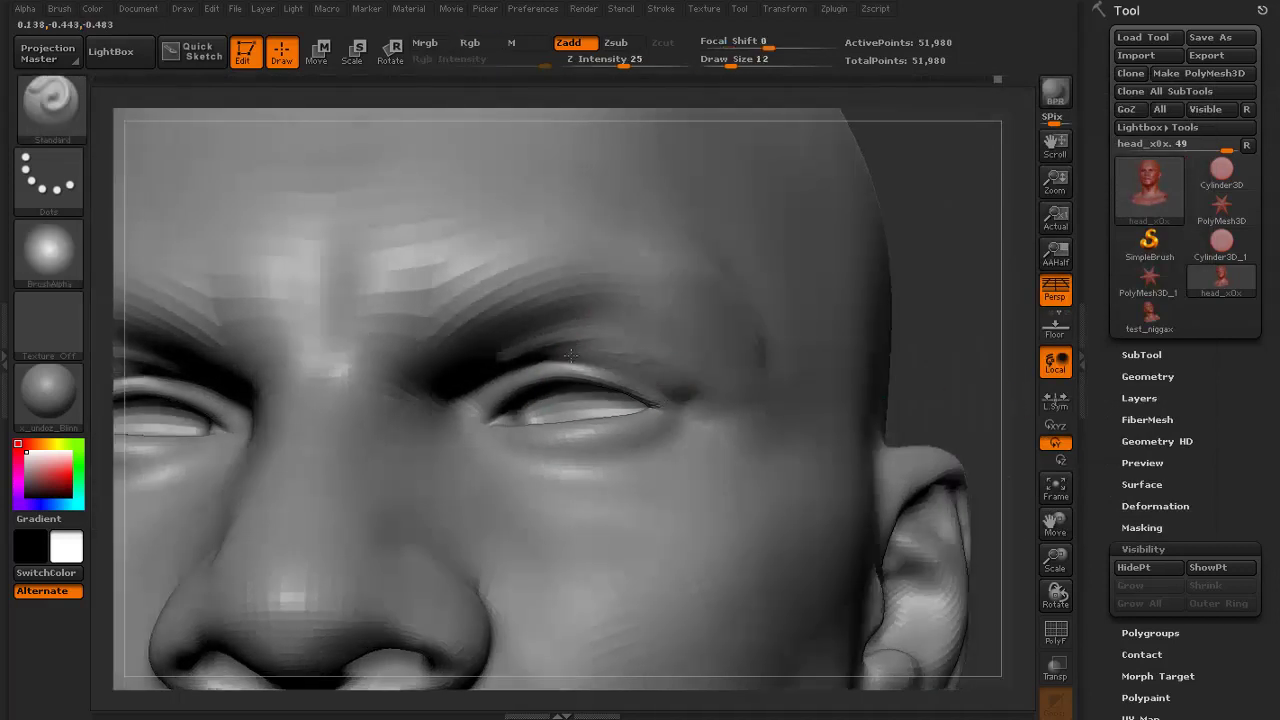
drag(928, 331, 890, 360)
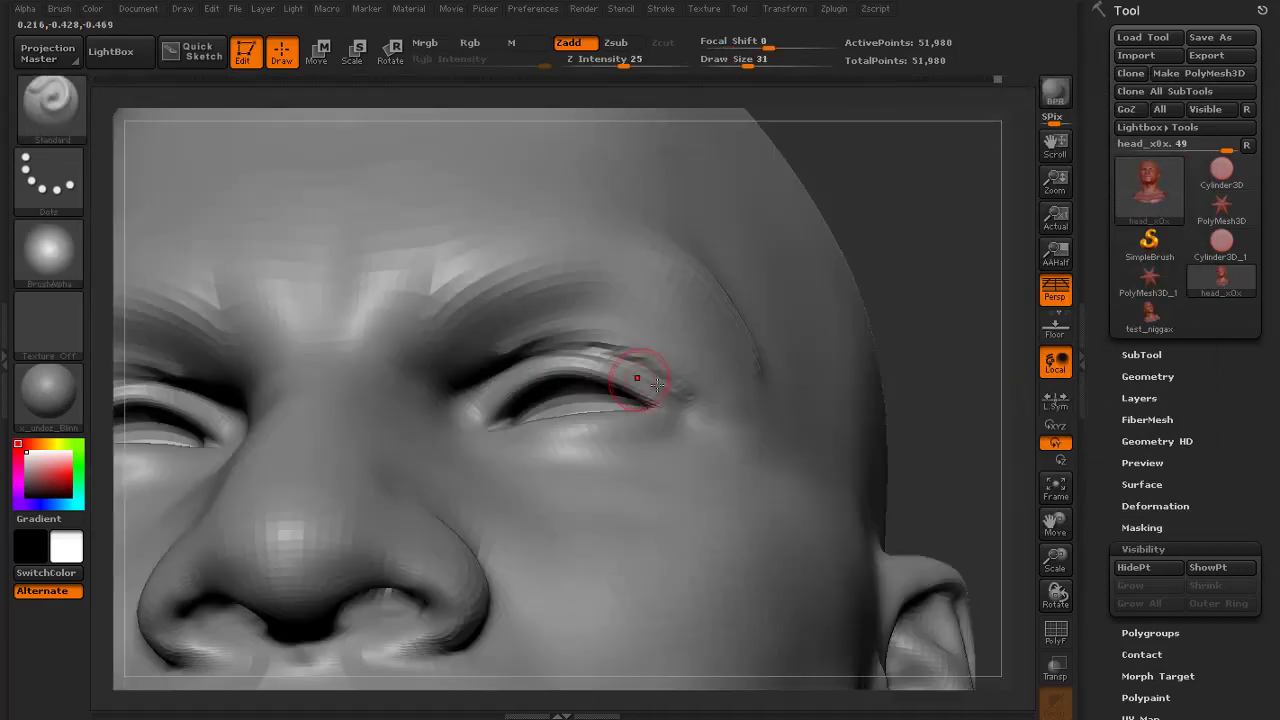
drag(915, 240, 803, 314)
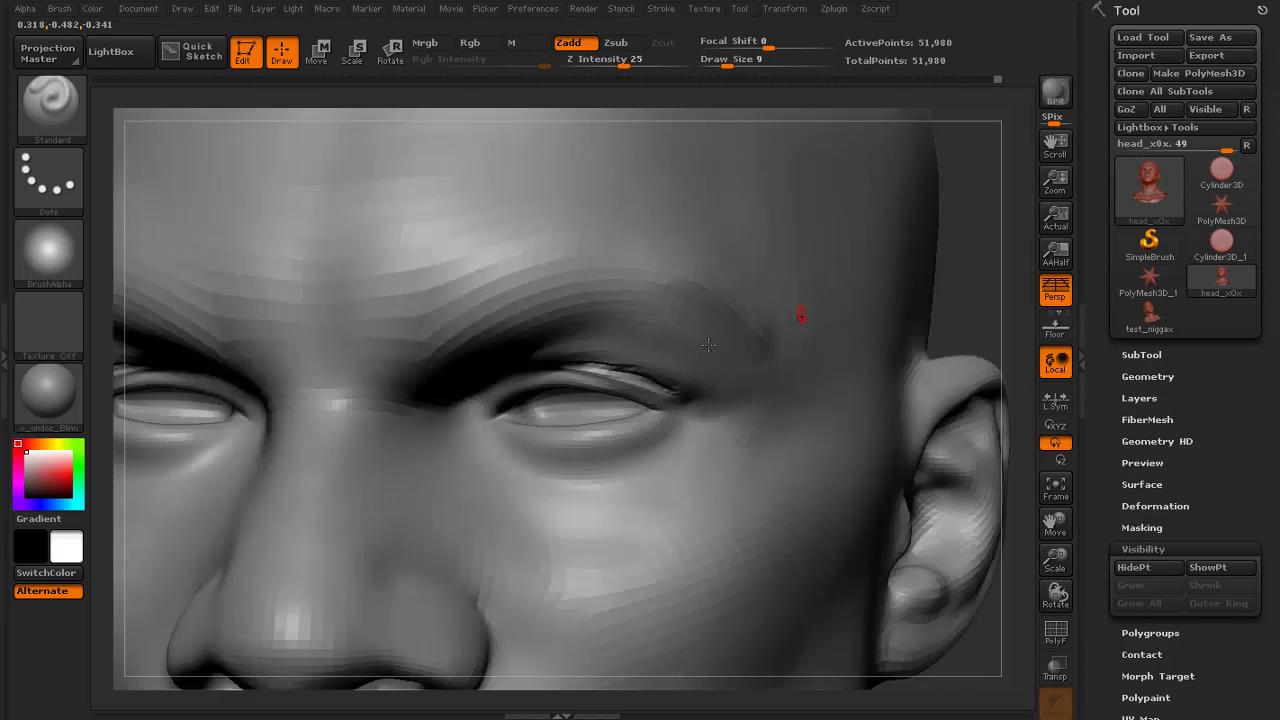
Smooth the upper eyelid crease and outer eye corner at about Draw Size 21 to 44
mouse_move(586, 371)
shift+mouse_down()
mouse_move(666, 394)
mouse_move(694, 420)
shift+mouse_up()
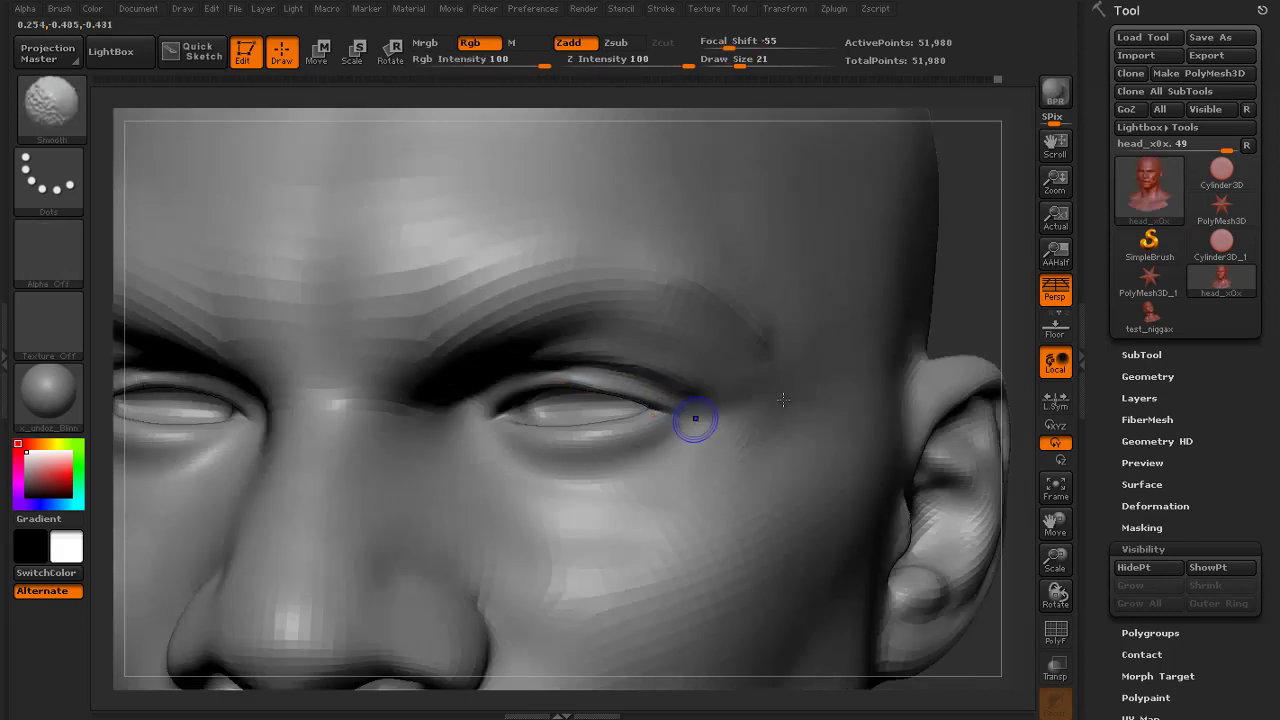
drag(960, 320, 876, 268)
shift+drag(689, 394, 640, 372)
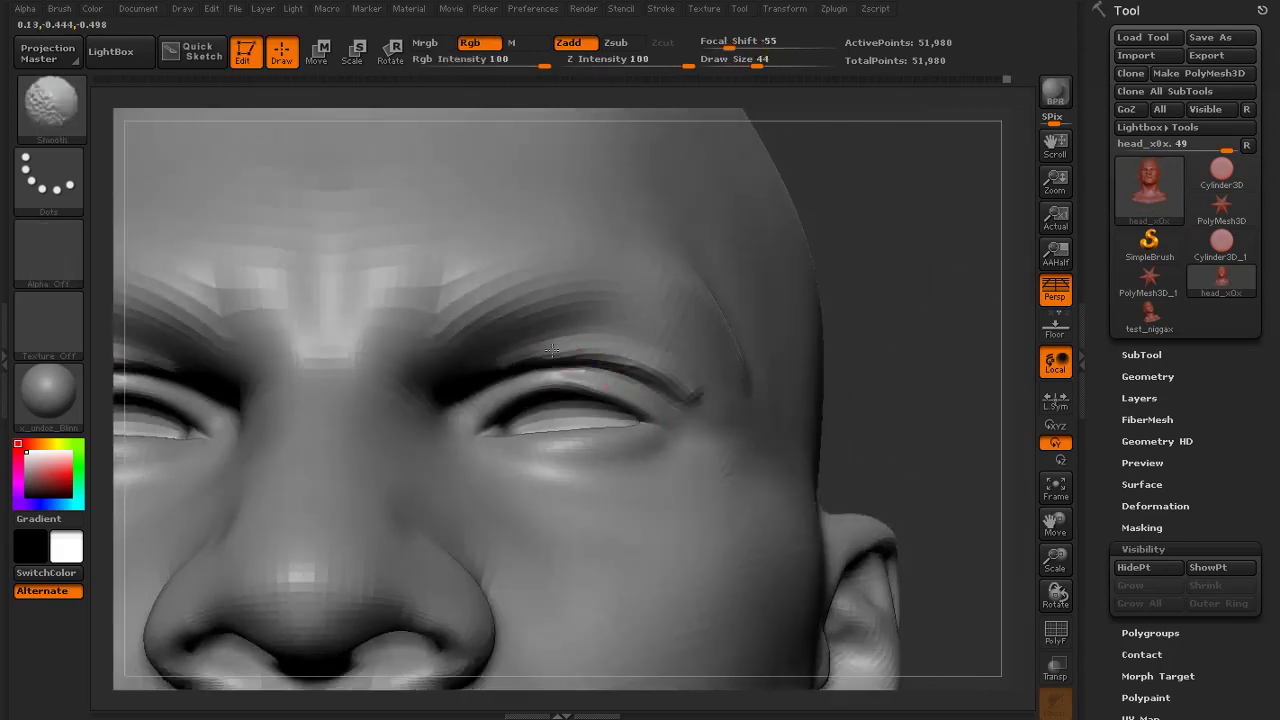
mouse_move(930, 310)
mouse_down()
mouse_move(765, 335)
mouse_move(880, 365)
mouse_up()
key(f)
Refine and smooth the outer brow and temple beside the eye at about Draw Size 23 to 33
mouse_move(754, 377)
alt+mouse_down()
mouse_move(814, 411)
mouse_move(777, 262)
mouse_move(812, 345)
alt+mouse_up()
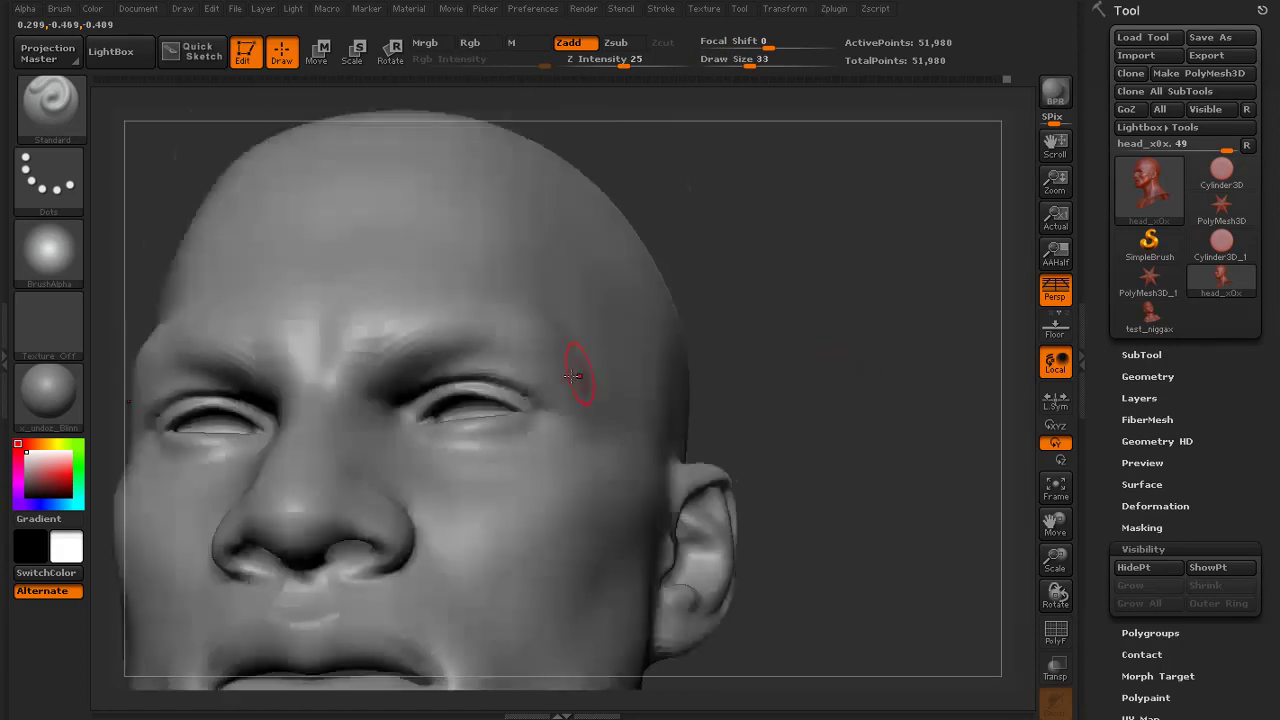
key([)
shift+drag(580, 371, 547, 428)
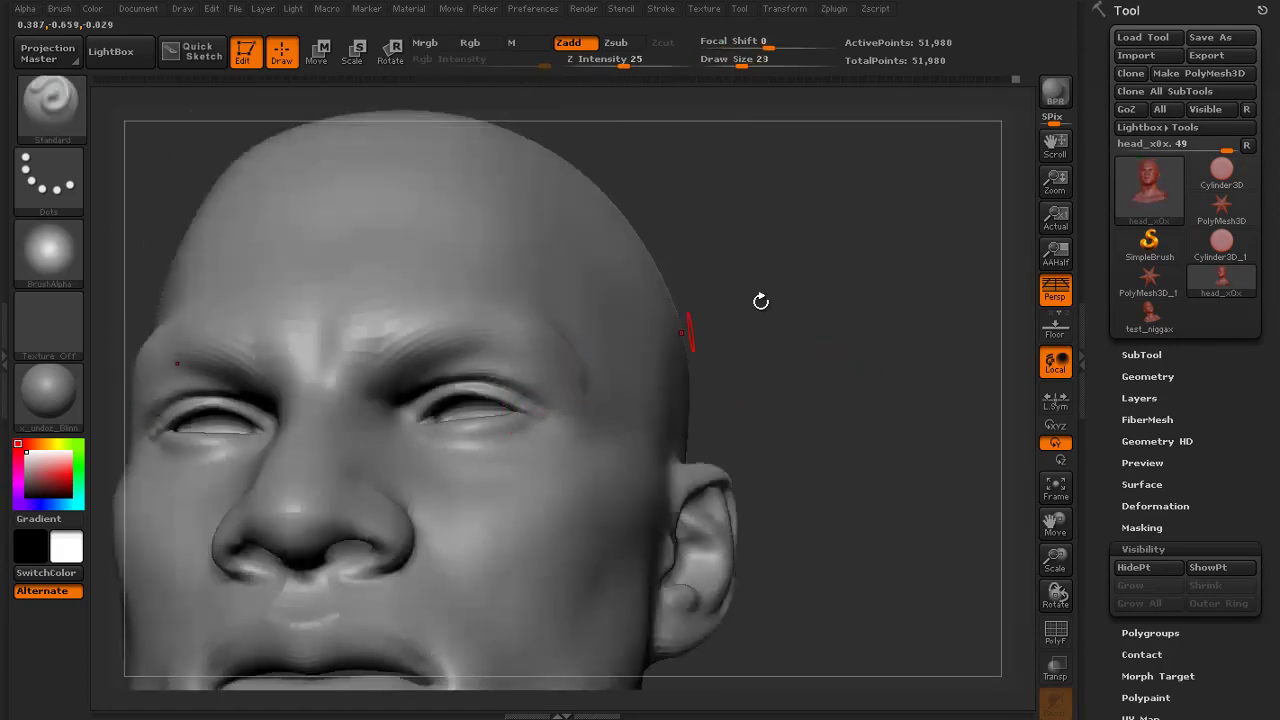
drag(760, 300, 764, 340)
alt+drag(764, 340, 775, 400)
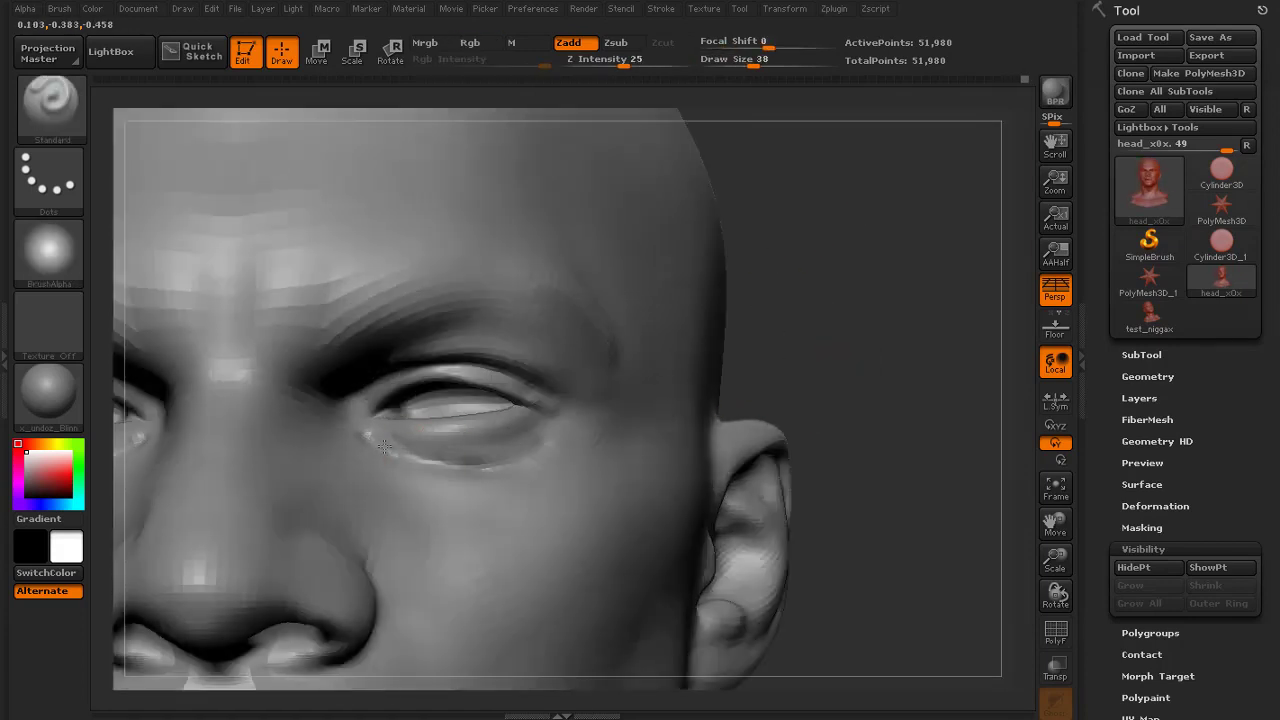
Sculpt the crease under the lower eyelid at about Draw Size 25 to 38, smooth it and undo the last stroke
drag(384, 447, 430, 467)
shift+drag(430, 467, 543, 453)
mouse_move(800, 350)
mouse_down()
mouse_move(871, 383)
mouse_move(965, 455)
mouse_up()
key([)
drag(614, 482, 450, 502)
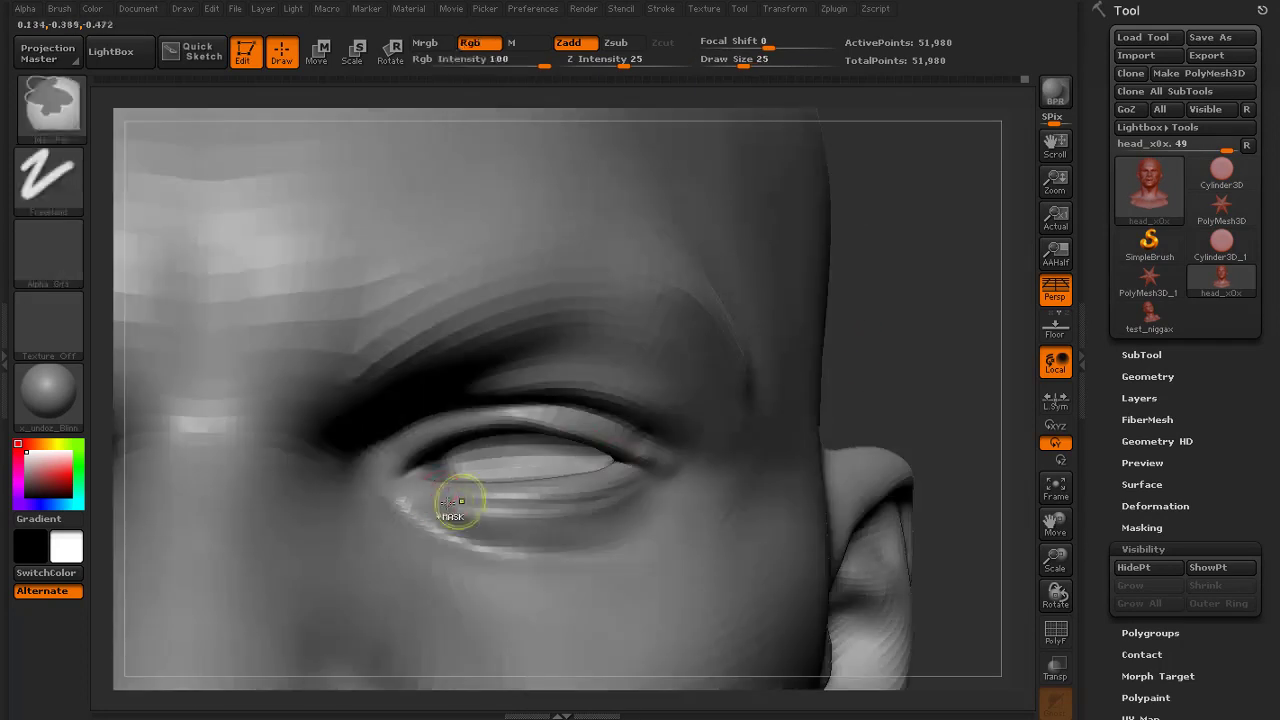
key(ctrl+z)
Define the lower eyelid from the inner to the outer corner with the Standard brush and smooth it
mouse_move(868, 335)
mouse_down()
mouse_move(929, 380)
mouse_move(945, 435)
mouse_up()
key(])
mouse_move(716, 446)
mouse_down()
mouse_move(588, 511)
mouse_move(445, 497)
mouse_up()
mouse_move(445, 497)
shift+mouse_down()
mouse_move(530, 507)
mouse_move(635, 495)
shift+mouse_up()
drag(946, 409, 925, 320)
key([)
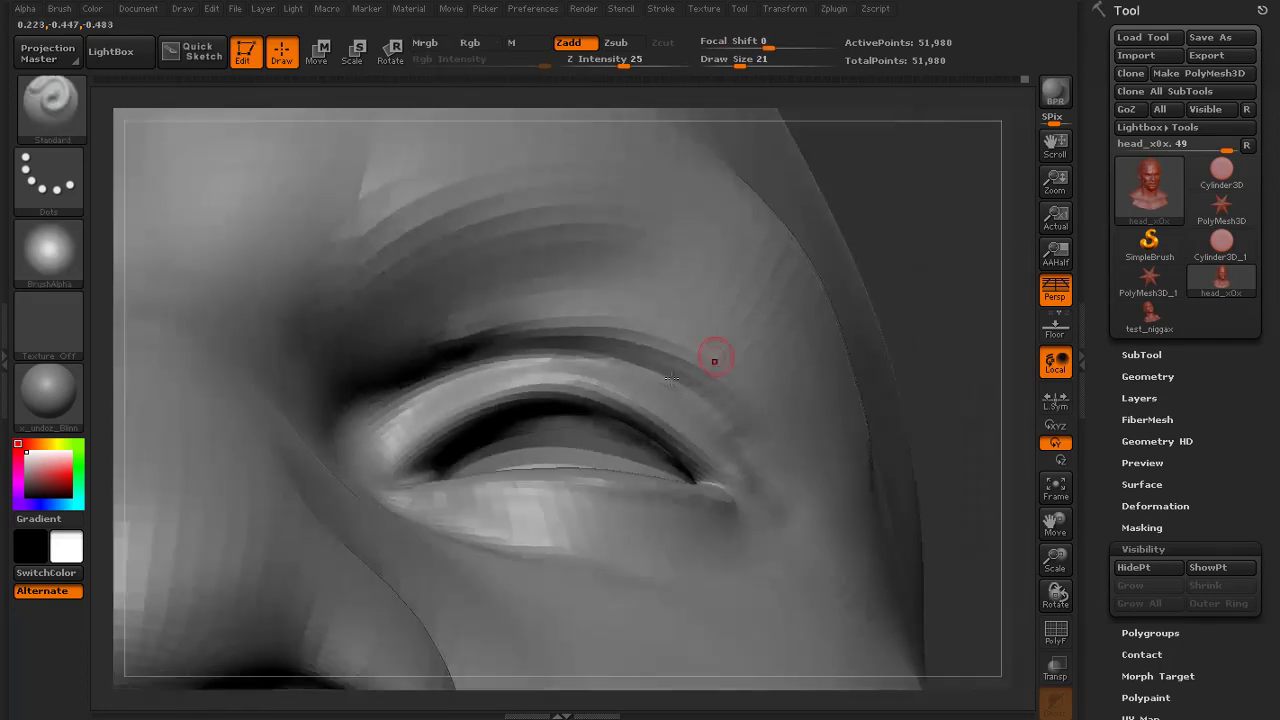
Deepen and smooth the inner edge of the upper eyelid from below at Draw Size 37
drag(890, 258, 842, 276)
key(])
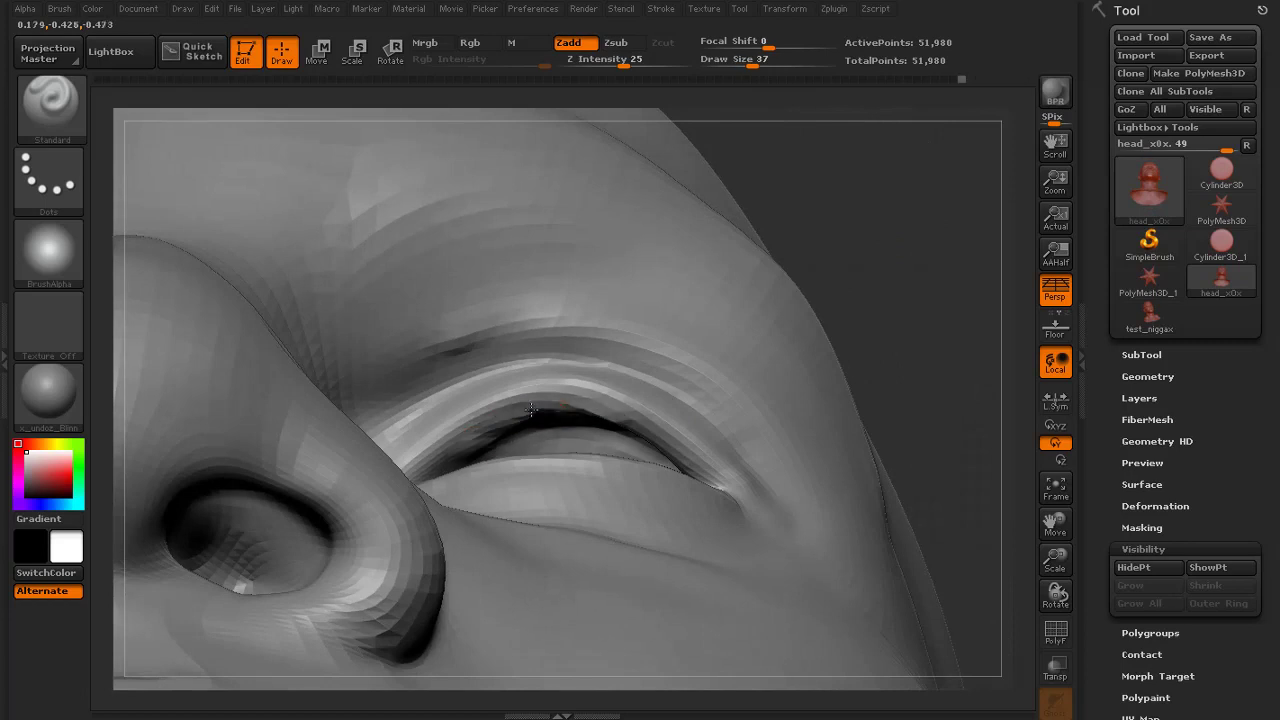
shift+drag(706, 474, 618, 423)
right_drag(648, 369, 495, 447)
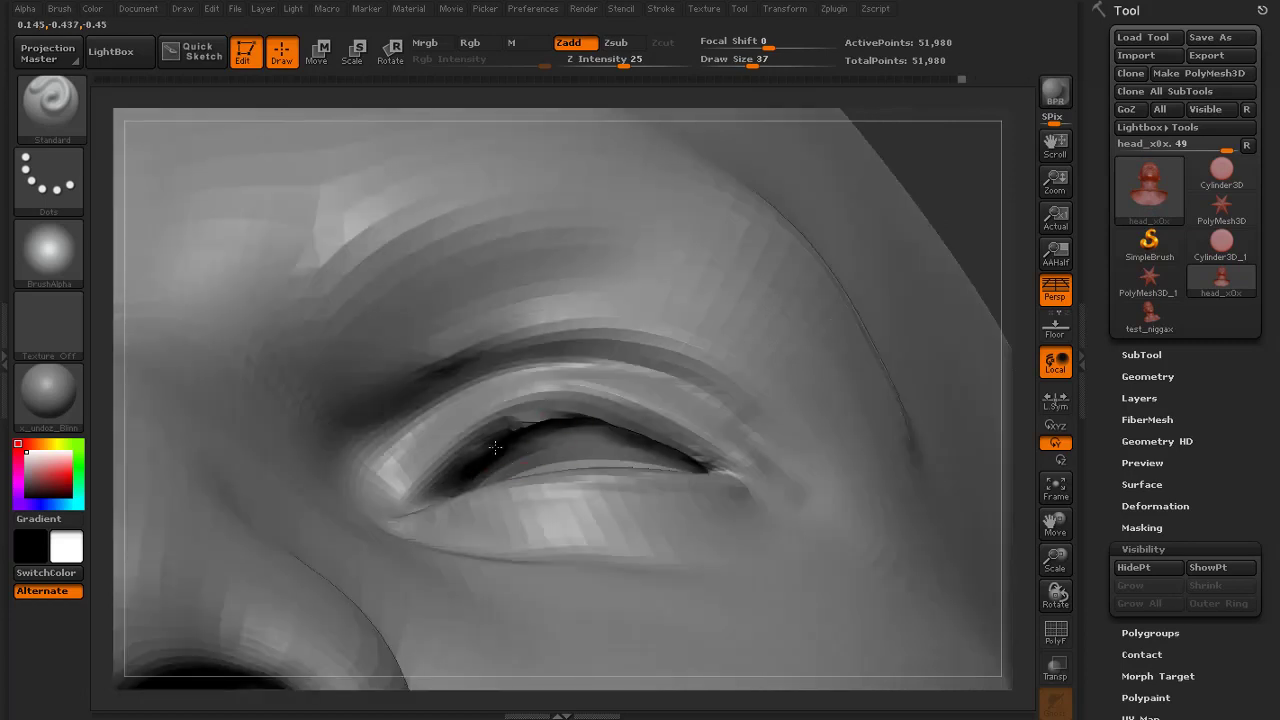
right_drag(685, 342, 871, 300)
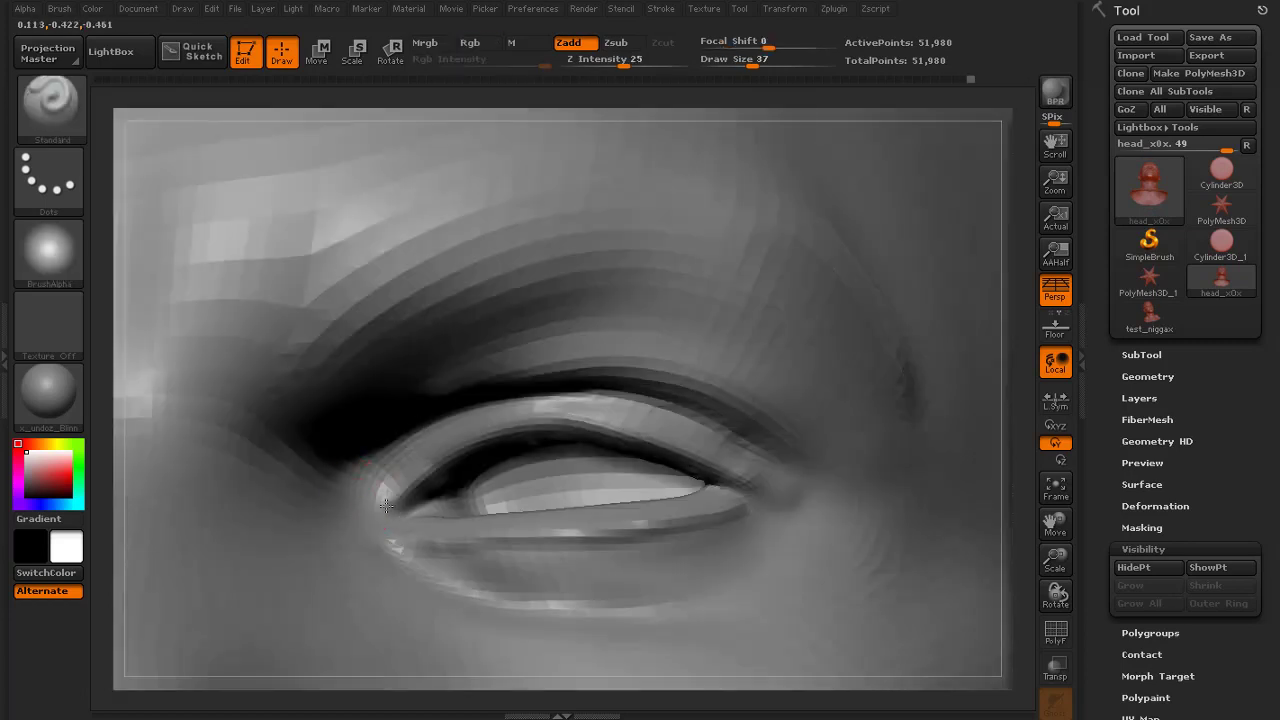
Sculpt the inner eye corner joining both lids, and smooth around it at up to Draw Size 82
drag(386, 506, 388, 536)
mouse_move(392, 520)
shift+mouse_down()
mouse_move(426, 497)
mouse_move(410, 543)
mouse_move(372, 548)
shift+mouse_up()
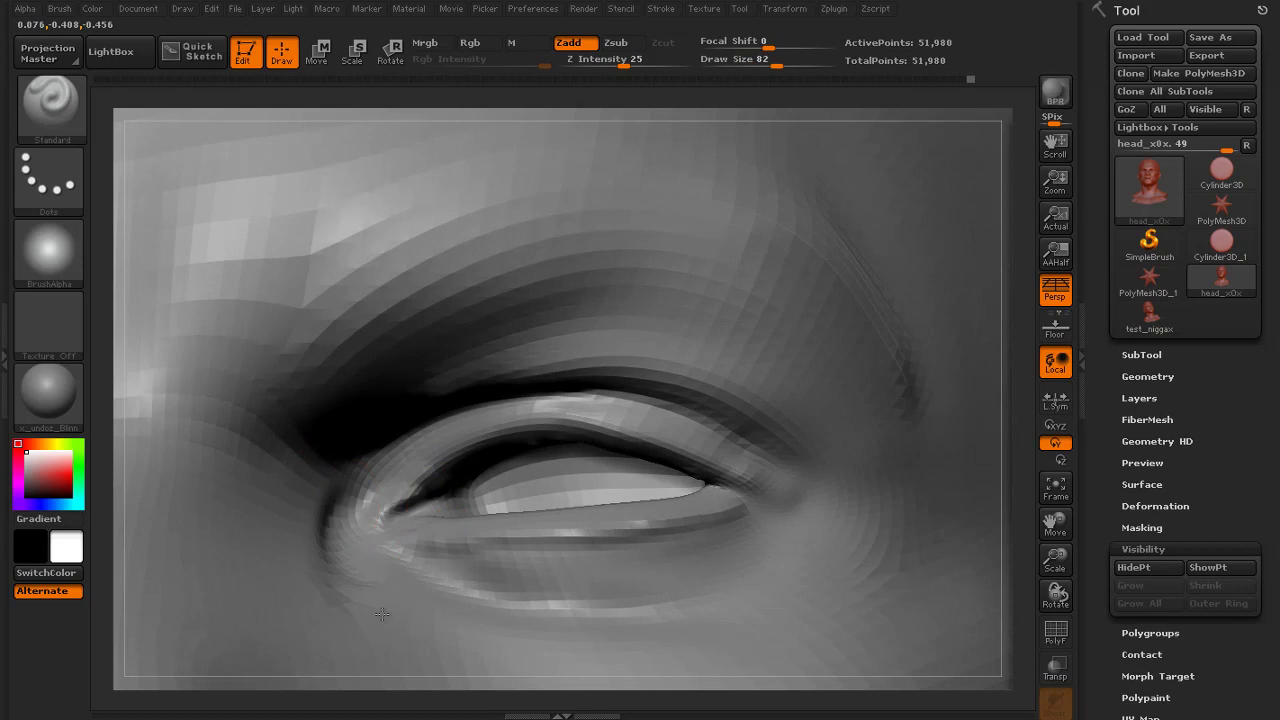
shift+drag(366, 500, 352, 532)
key(f)
key(f)
right_drag(856, 292, 807, 323)
drag(807, 323, 813, 321)
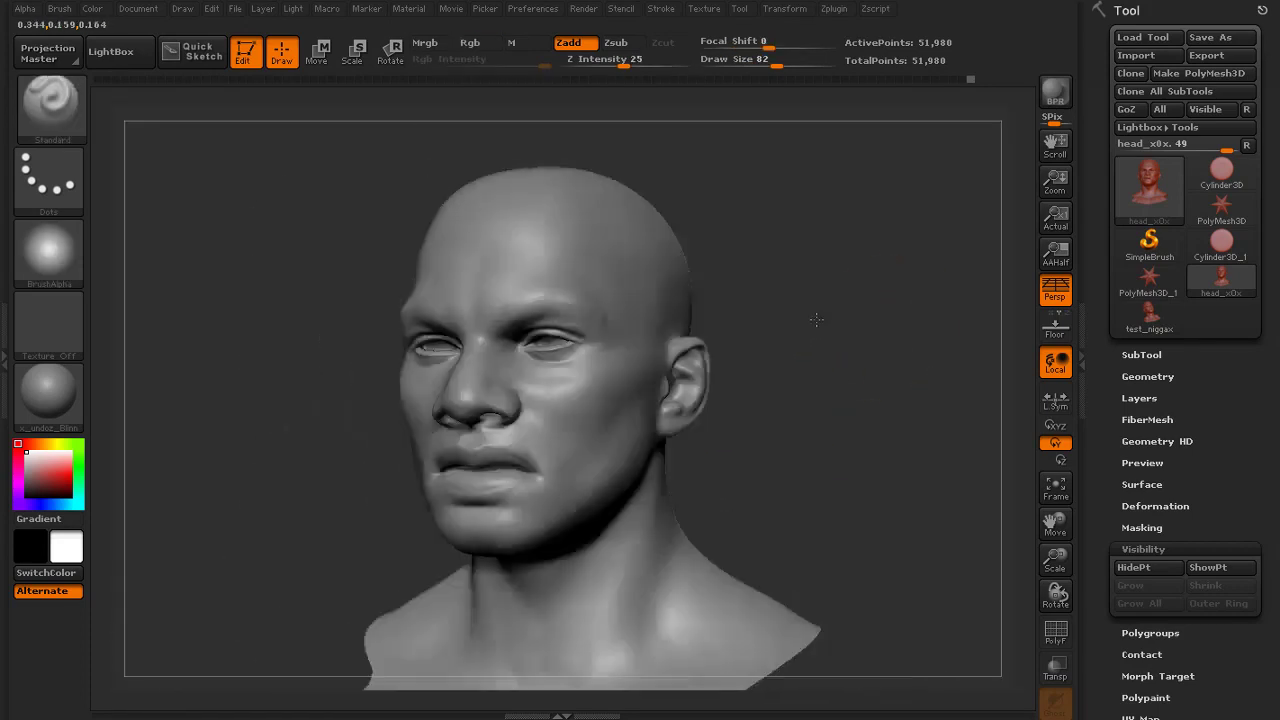
Refine and smooth the tear duct area at the inner eye corner at about Draw Size 31
alt+drag(854, 259, 900, 279)
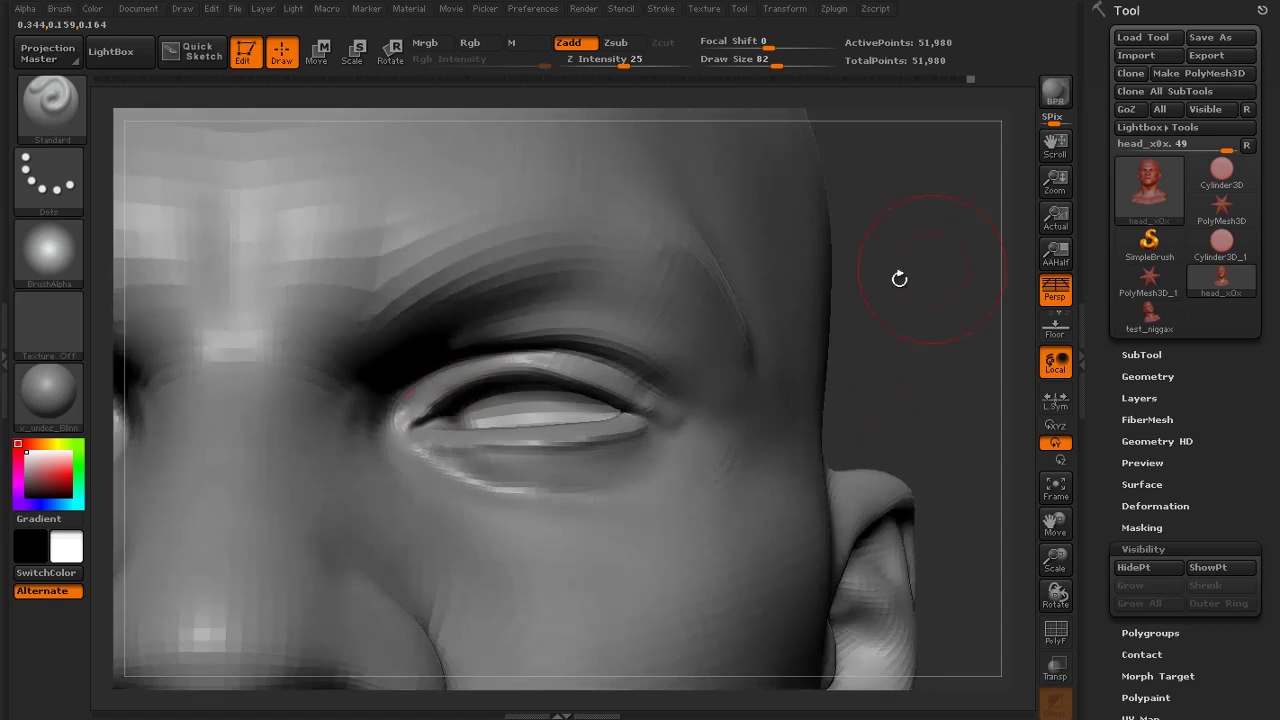
mouse_move(440, 396)
shift+mouse_down()
mouse_move(394, 443)
mouse_move(452, 447)
mouse_move(416, 447)
shift+mouse_up()
key([)
mouse_move(416, 447)
shift+mouse_down()
mouse_move(404, 440)
mouse_move(437, 420)
mouse_move(420, 430)
mouse_move(420, 452)
shift+mouse_up()
key(])
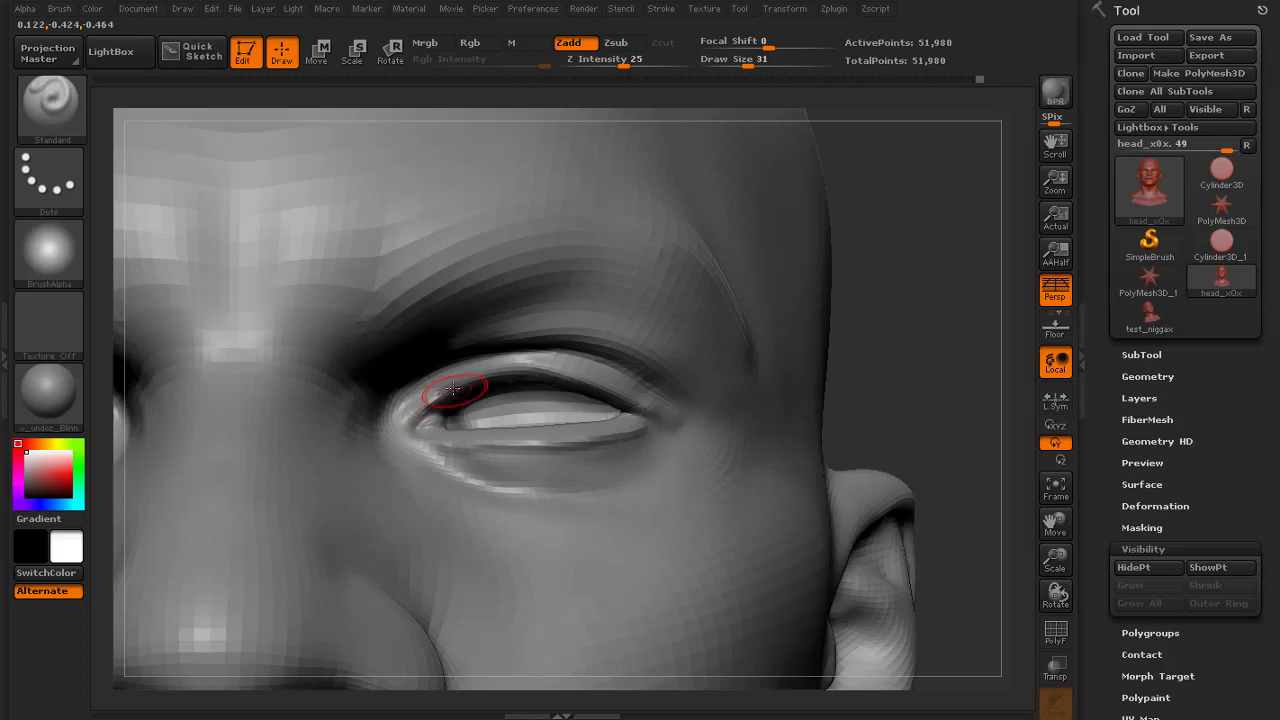
Adjust the eyelid edge at the inner eye corner with the Move brush at Draw Size 48
click(45, 122)
click(480, 402)
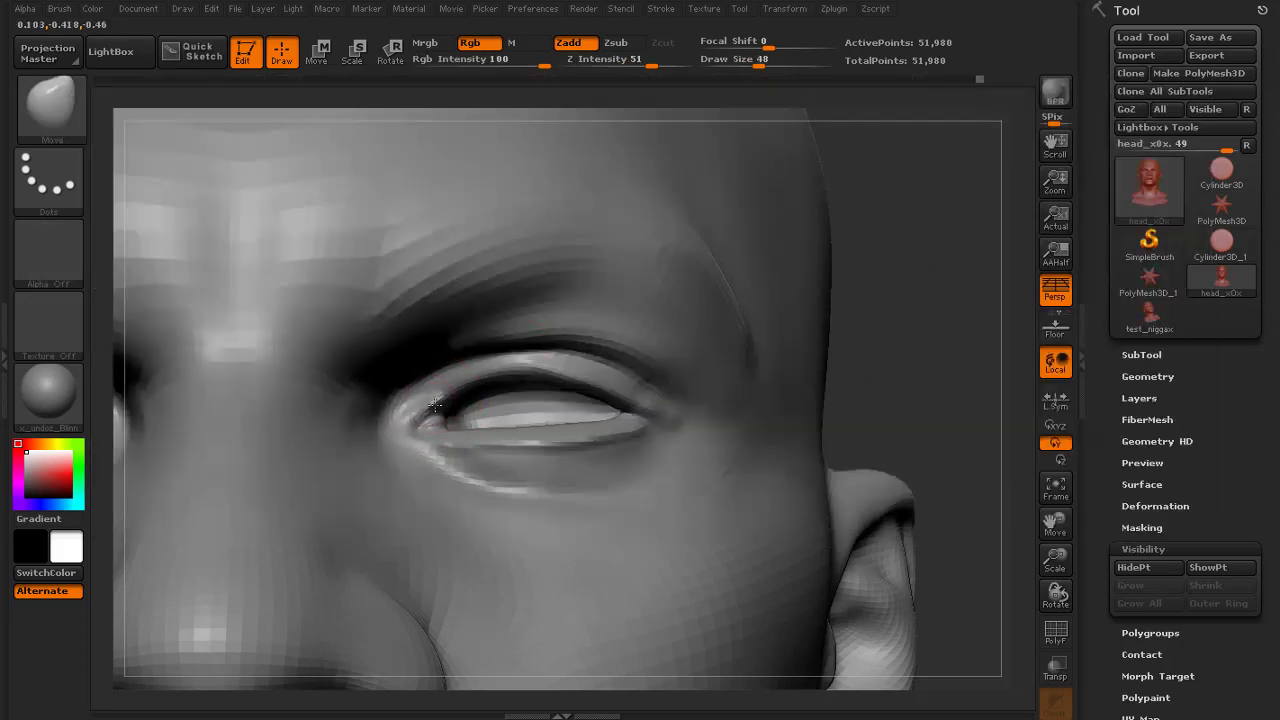
alt+drag(930, 352, 799, 338)
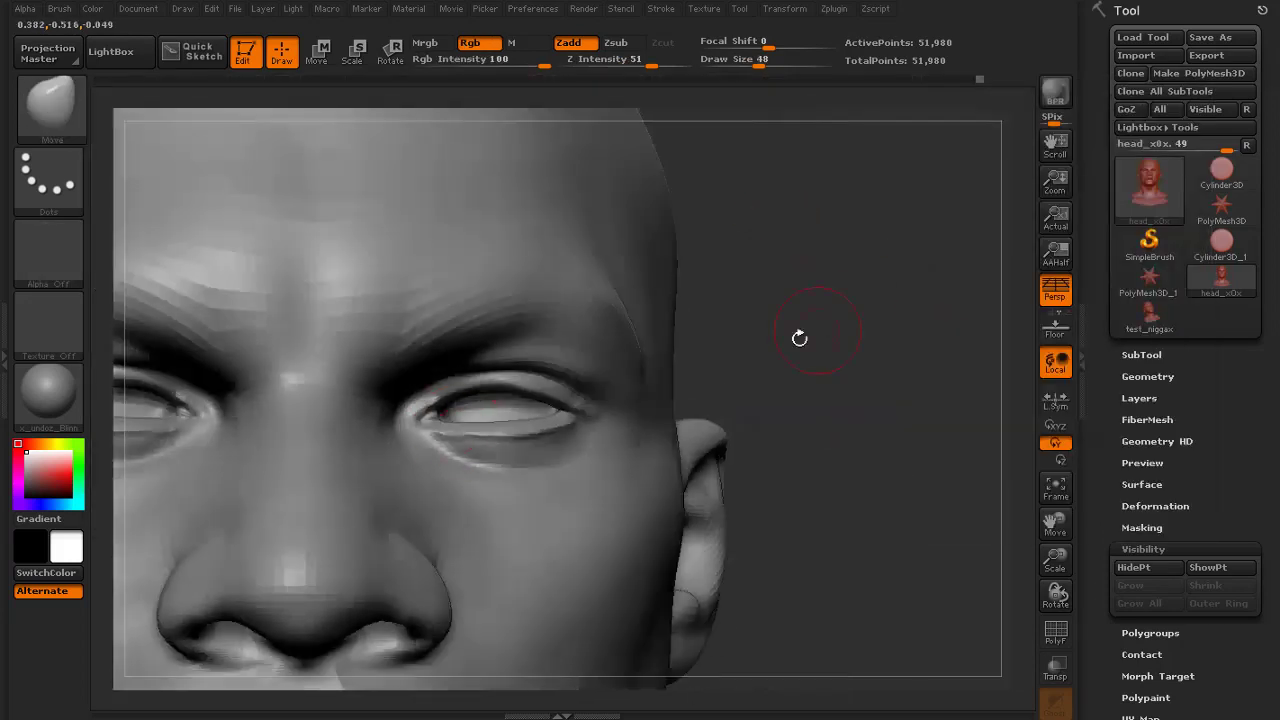
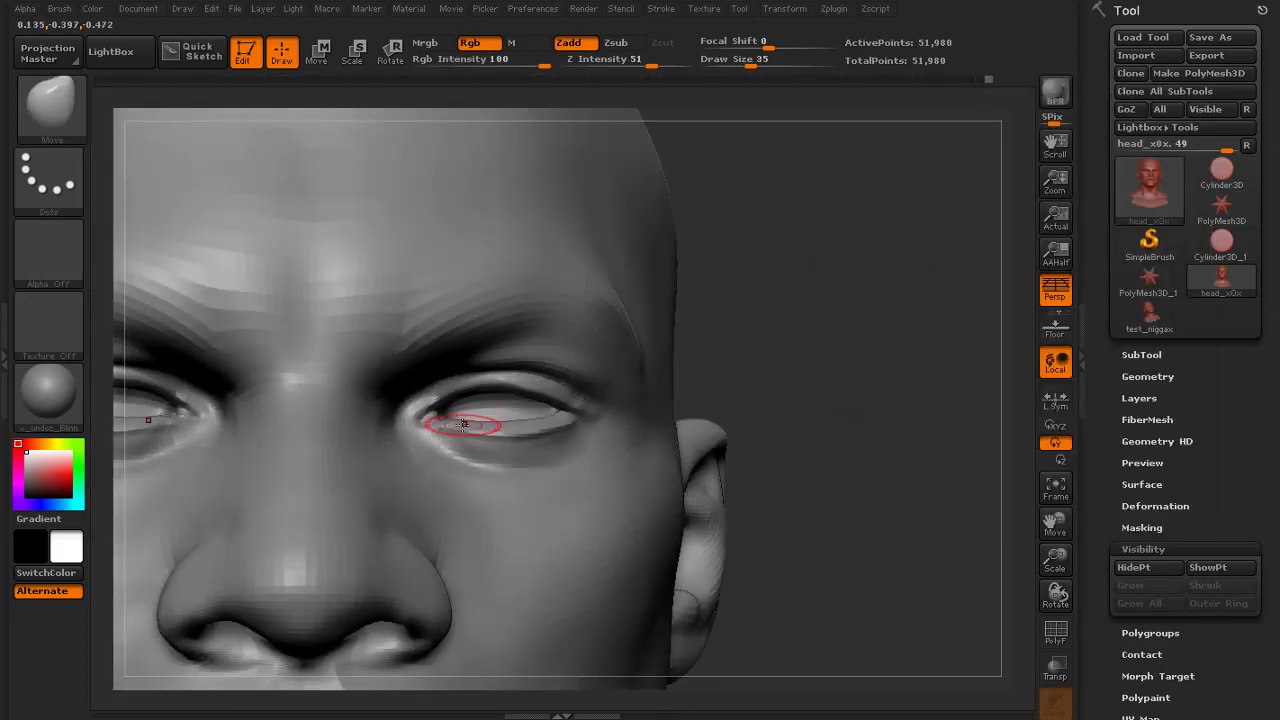
Reshape the lower eyelid with the Move brush at Draw Size 35, and adjust the outer eye area at Draw Size 61
key(s)
click(506, 433)
alt+drag(810, 350, 740, 265)
drag(740, 265, 843, 246)
key(s)
click(662, 350)
drag(666, 350, 619, 332)
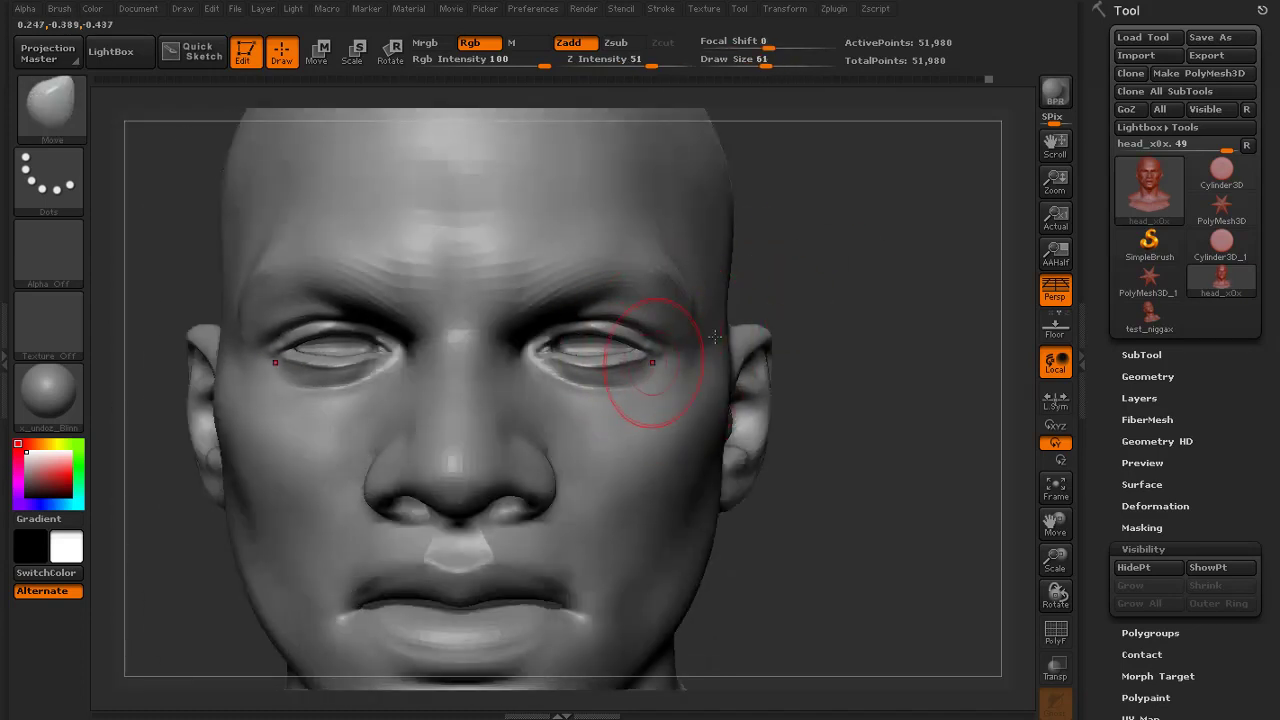
Adjust the outer eye corner and upper lid from below with the Move brush at Draw Size 101
shift+drag(855, 270, 640, 275)
key(s)
click(641, 358)
mouse_move(455, 330)
mouse_down()
mouse_move(860, 229)
mouse_move(845, 140)
mouse_up()
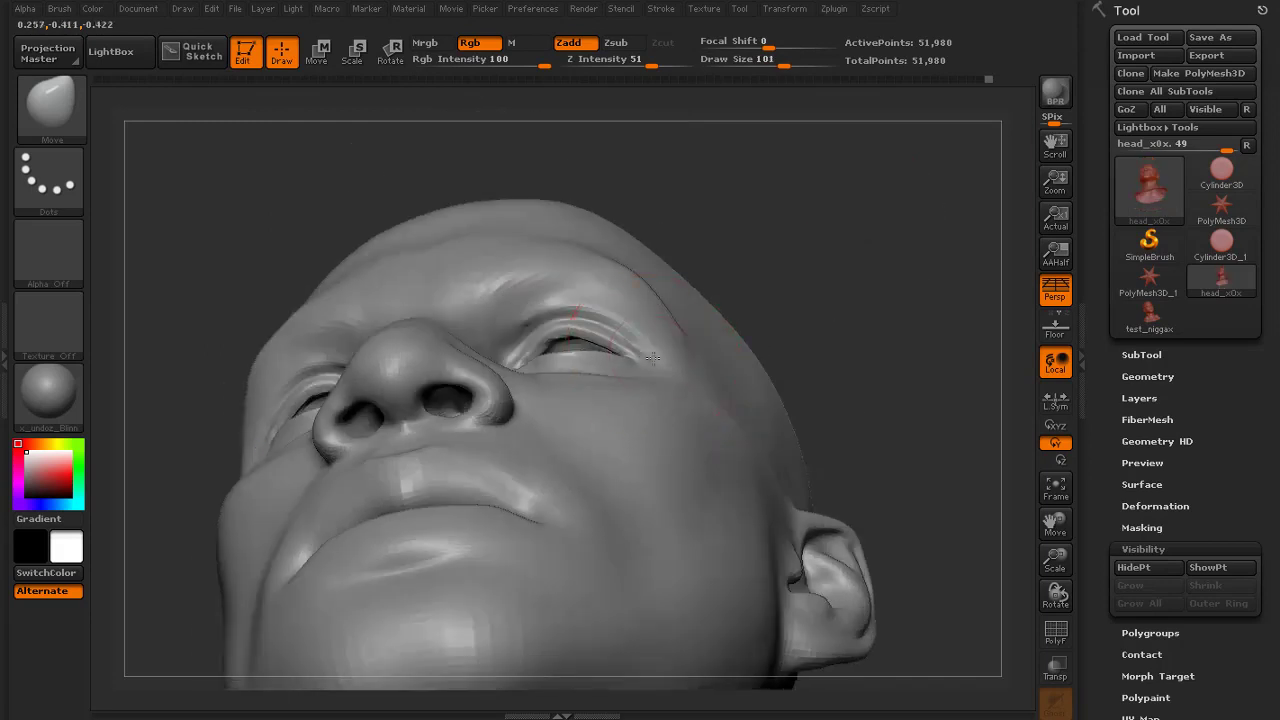
Refine the outer part of the lower eyelid up close with the Move brush at Draw Size 74 and 41
drag(765, 236, 742, 325)
key(s)
drag(719, 247, 758, 288)
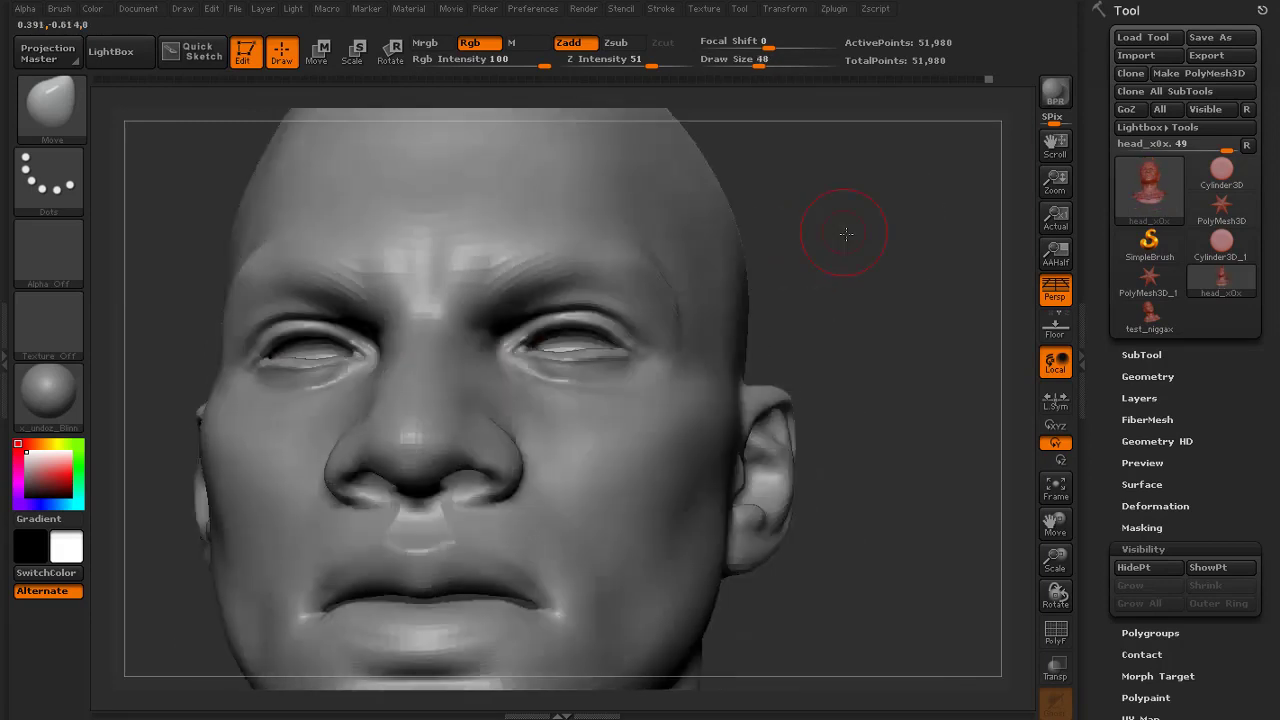
alt+drag(848, 236, 760, 350)
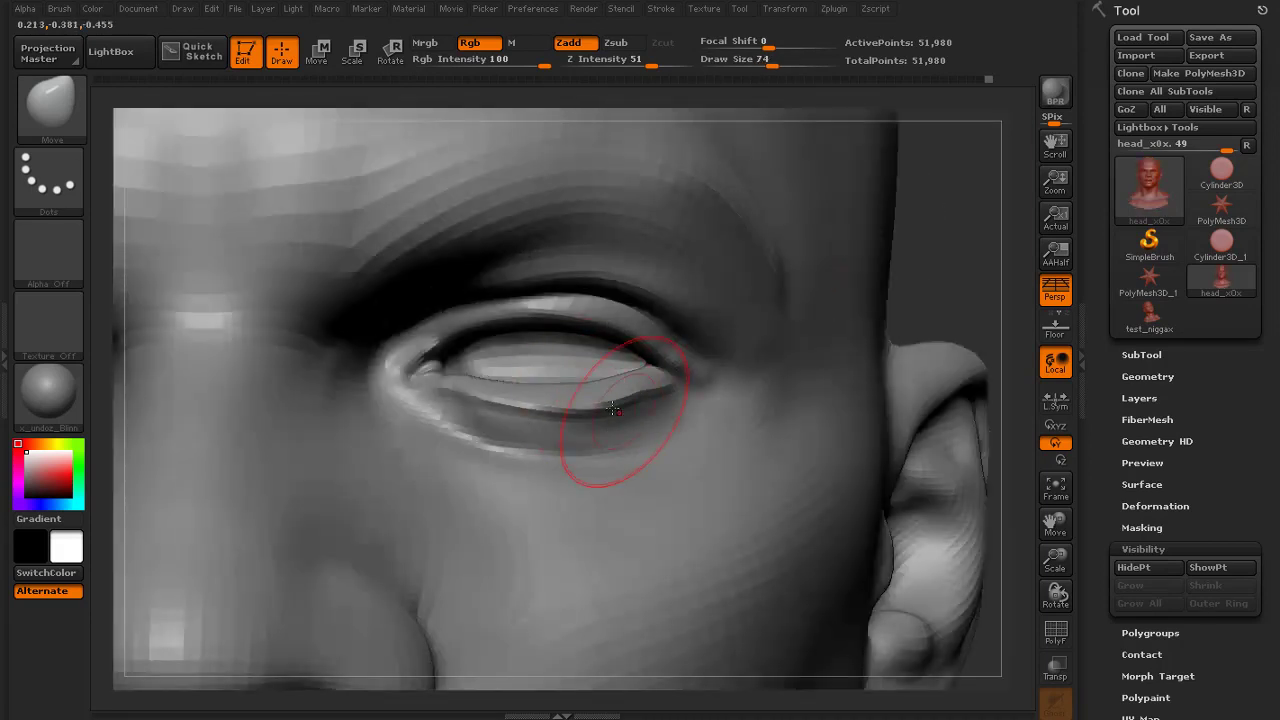
drag(922, 273, 953, 279)
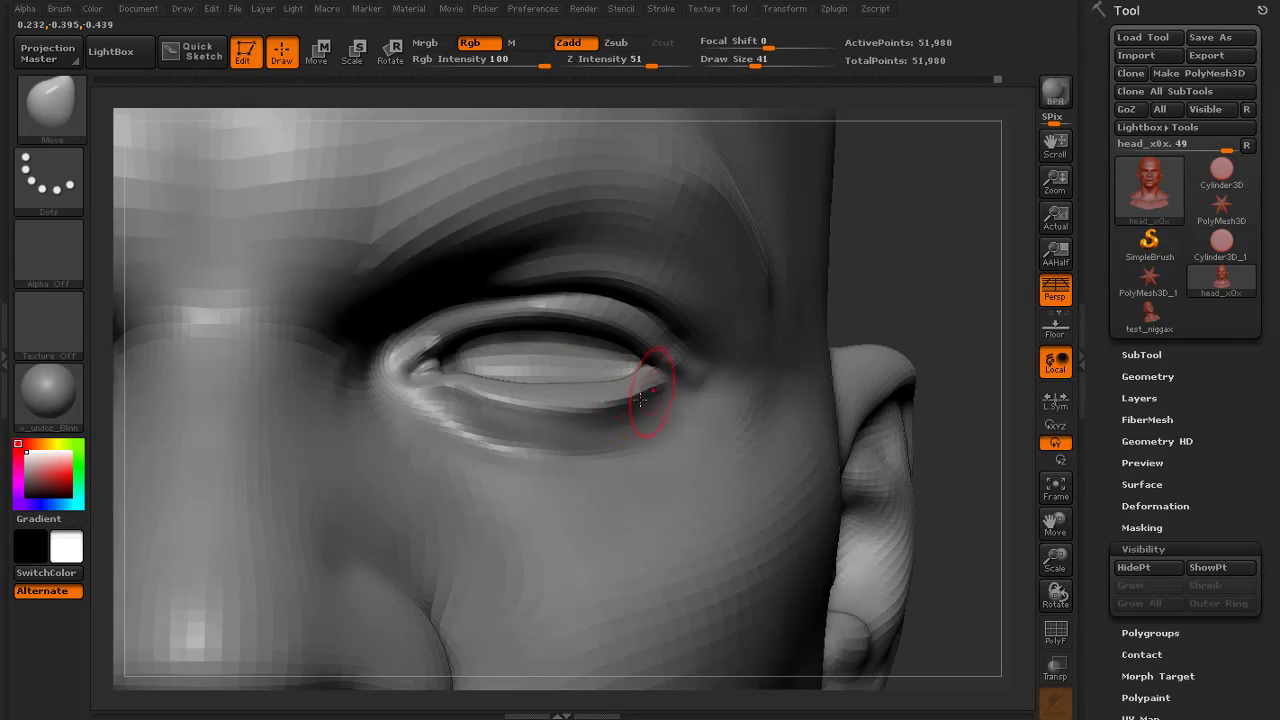
Build up the lower eyelid's rim towards the outer corner with the Standard brush at Draw Size 24
key(b)
key(s)
key(m)
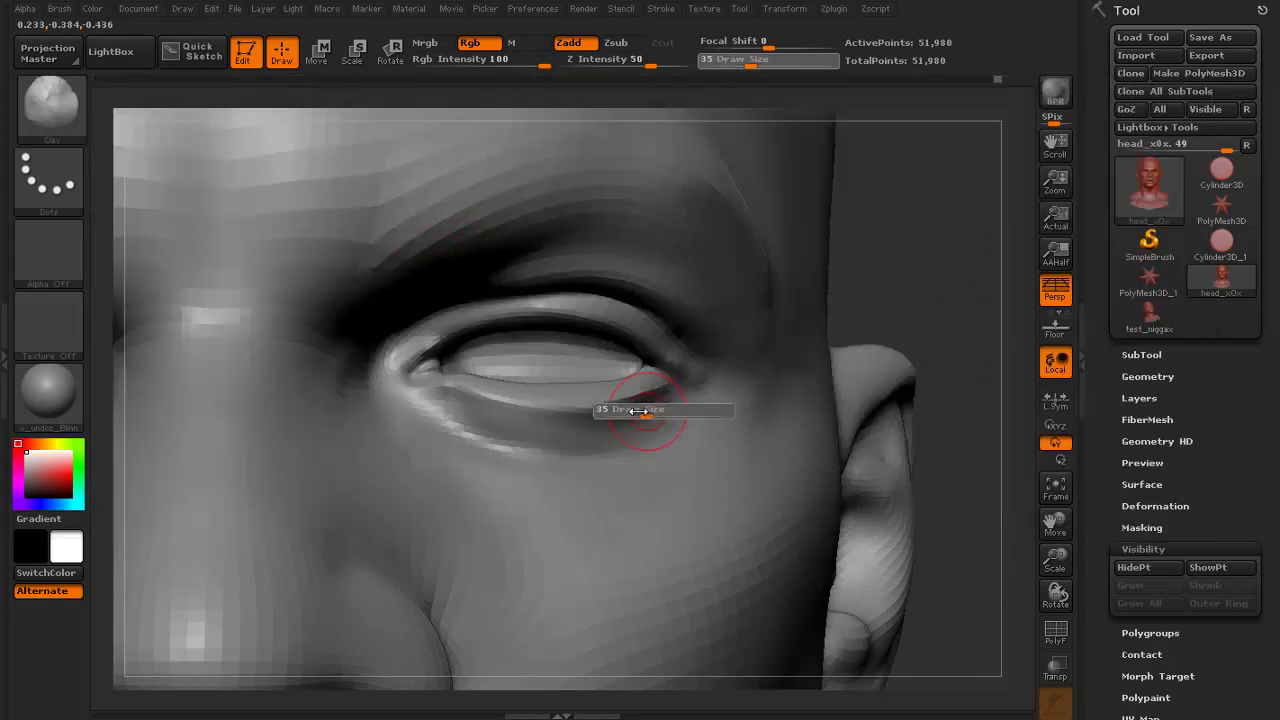
click(50, 105)
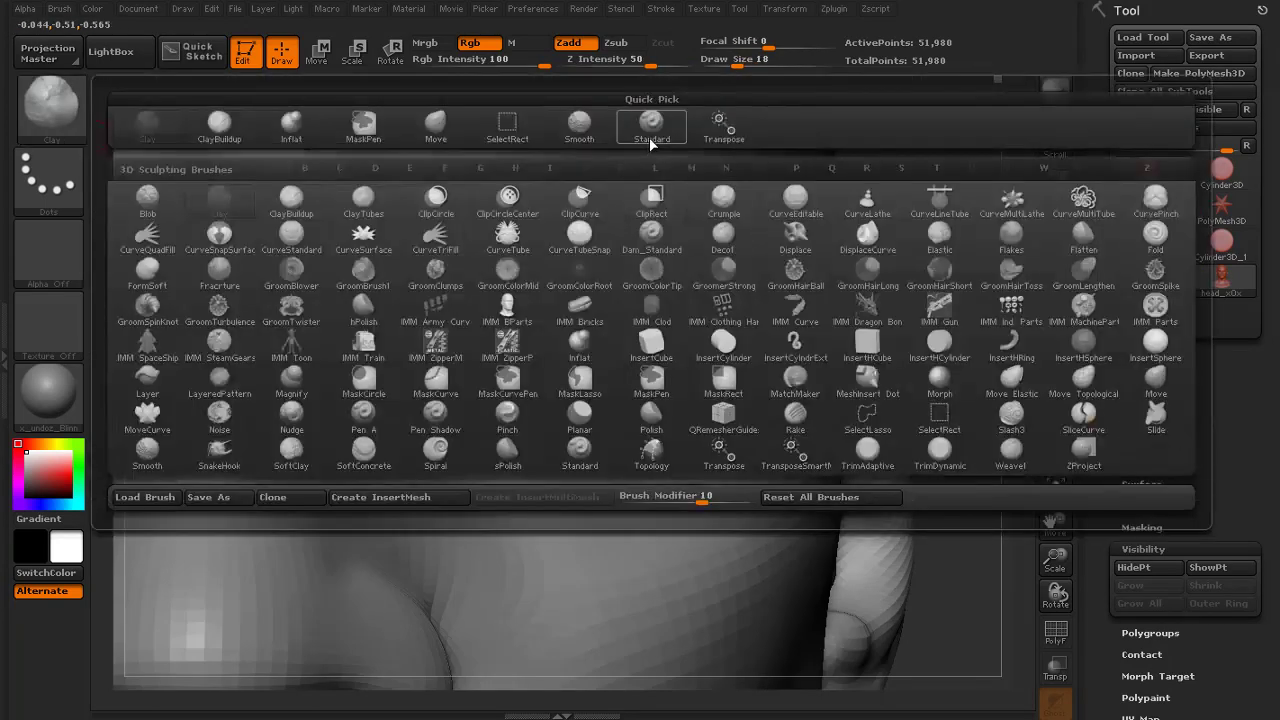
click(649, 137)
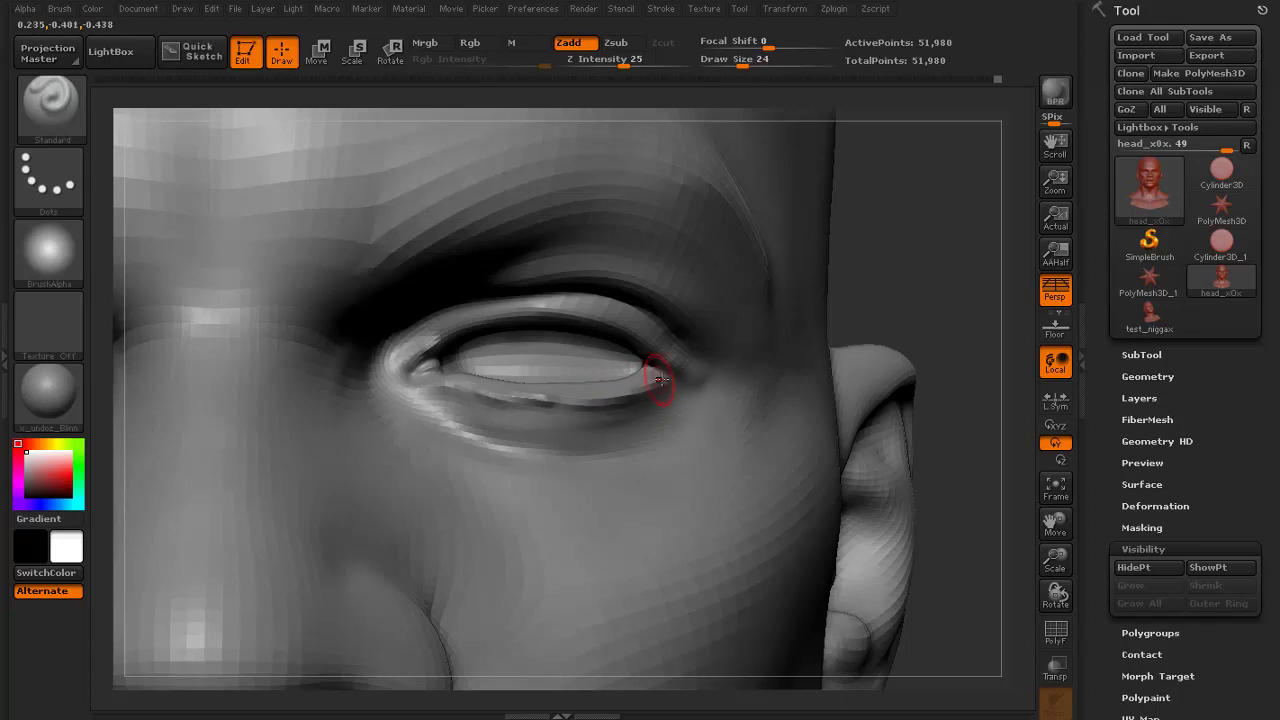
Shape the upper eyelid's edge from the front and from below with the Move brush at Draw Size 65 to 76
key(b)
key(m)
key(v)
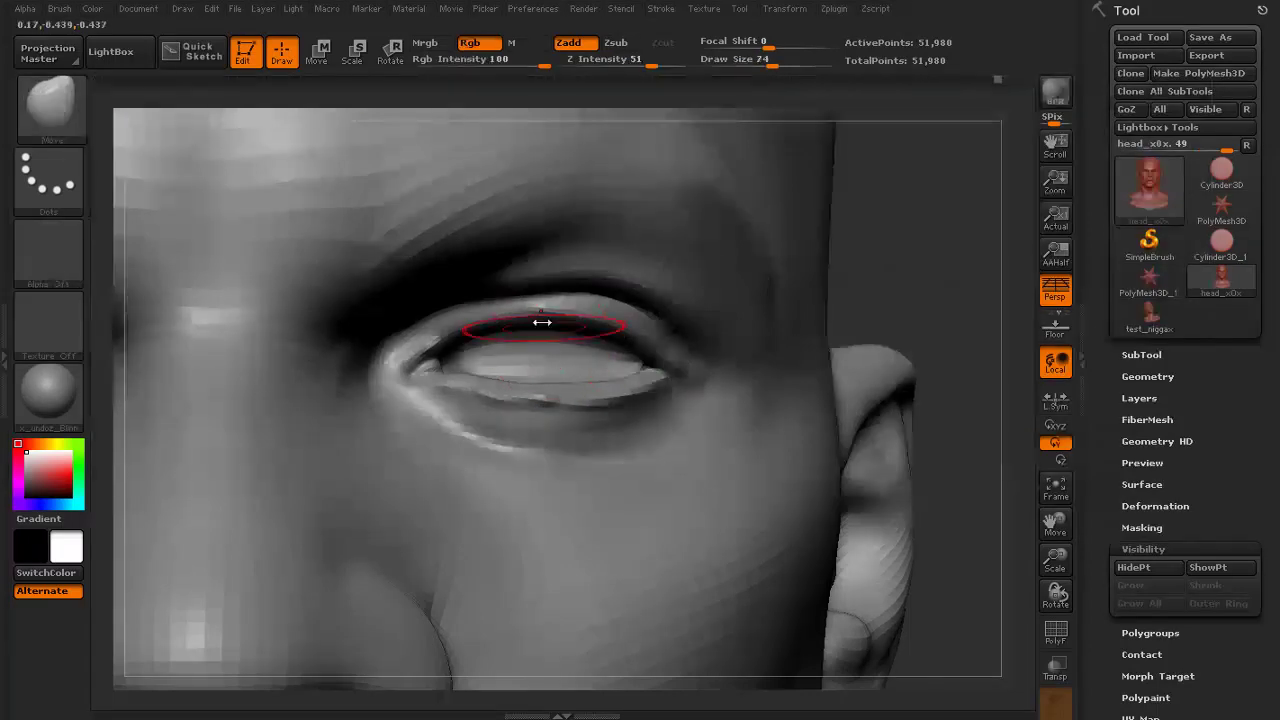
drag(900, 285, 955, 262)
key(s)
drag(950, 400, 900, 290)
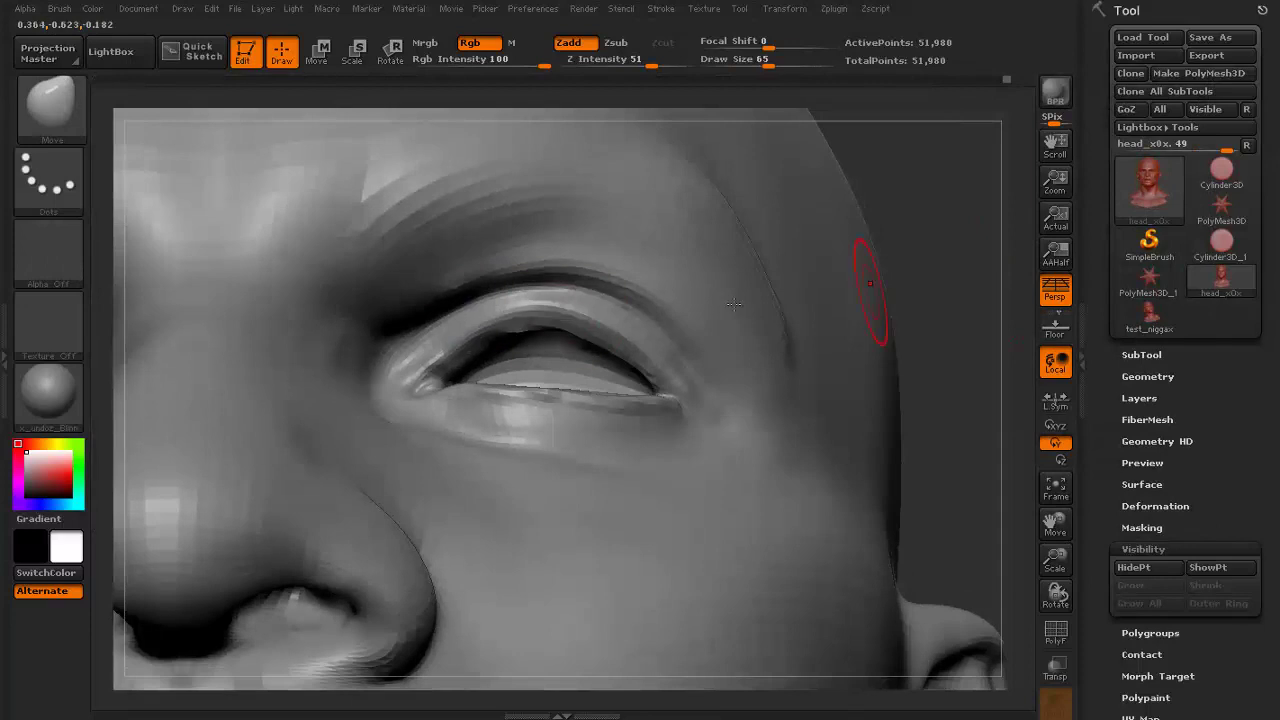
key(s)
drag(530, 323, 505, 325)
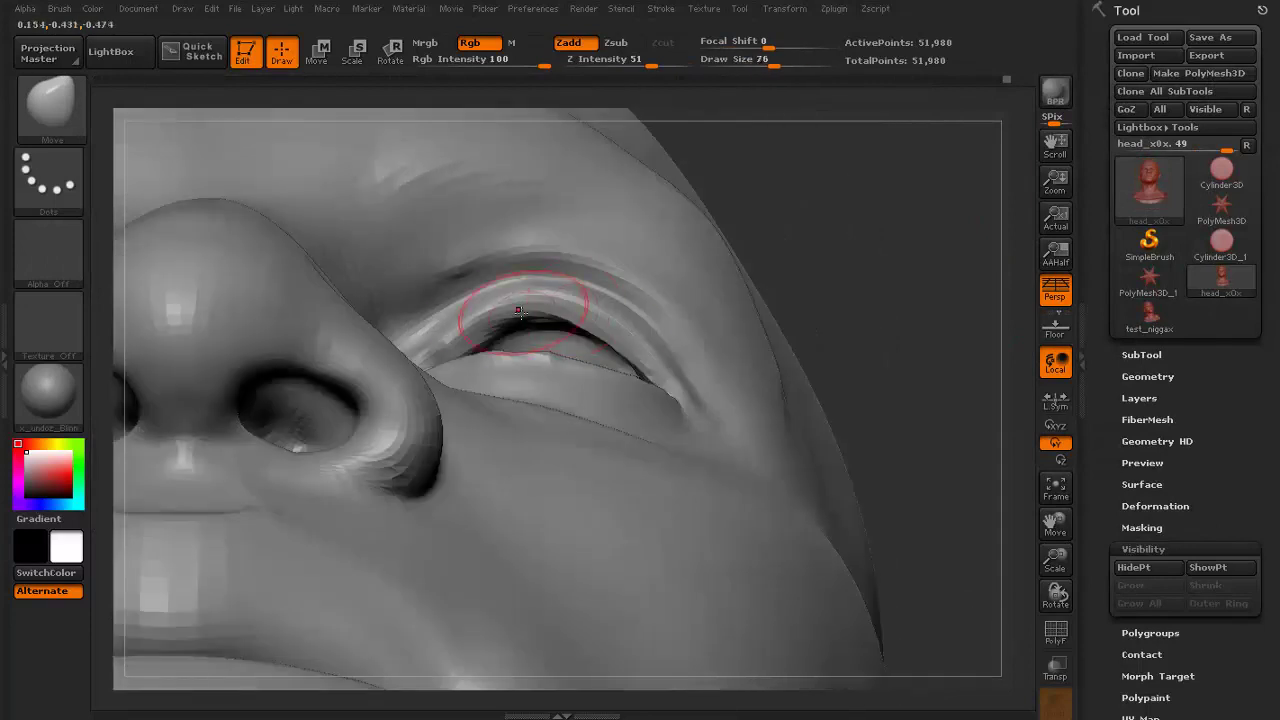
drag(443, 329, 457, 300)
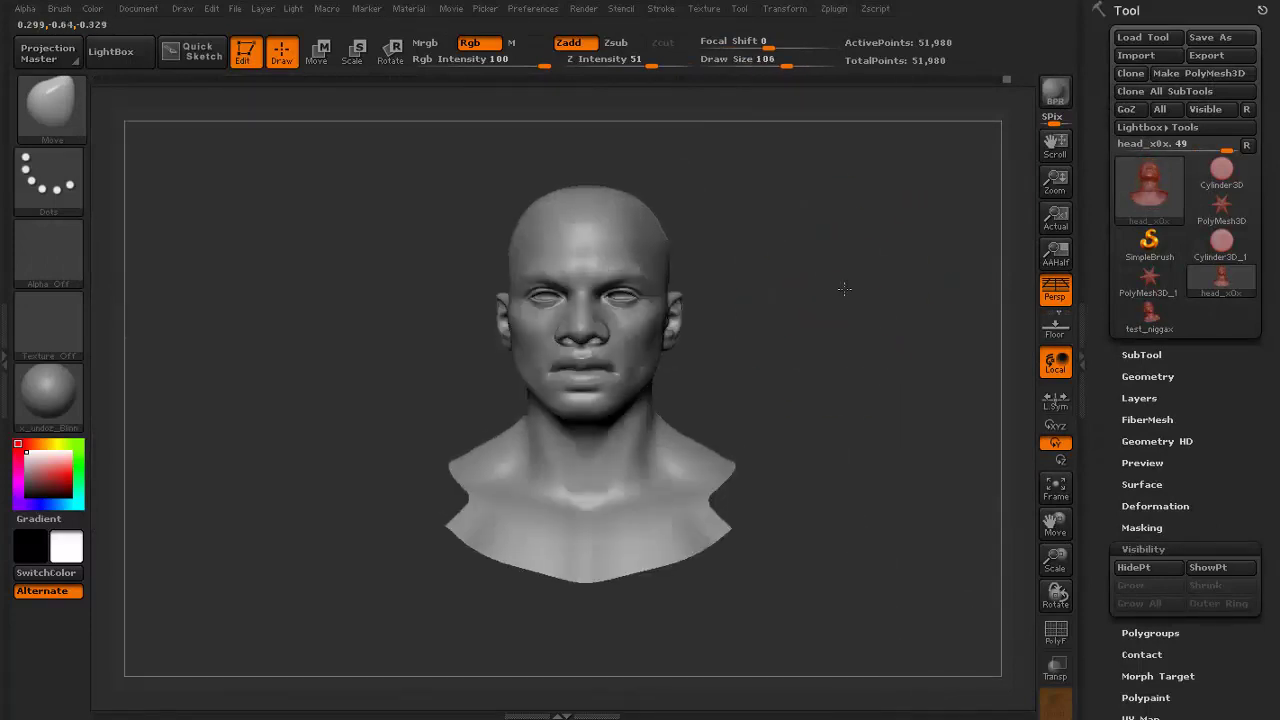
Adjust the overall shape around the outer eye corner with the Move brush at Draw Size 106
alt+drag(845, 289, 800, 268)
drag(800, 268, 806, 310)
drag(806, 310, 850, 335)
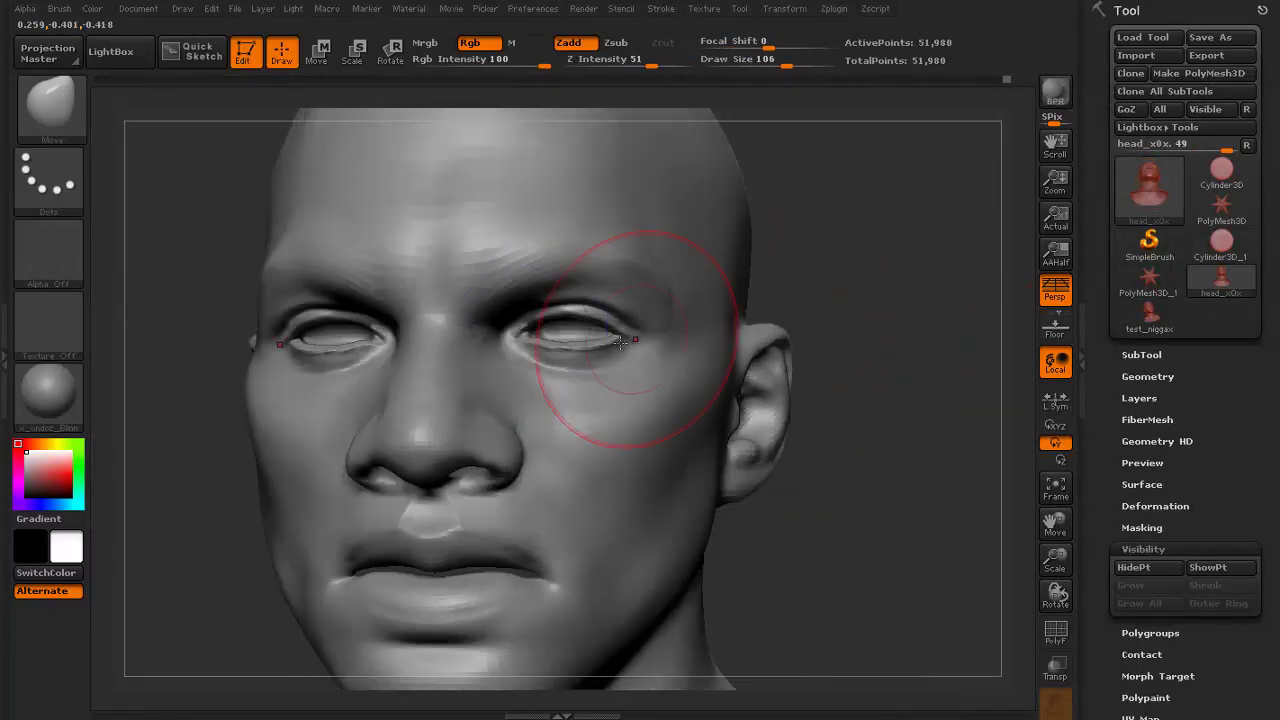
mouse_move(895, 254)
mouse_down()
mouse_move(871, 294)
mouse_move(848, 292)
mouse_up()
Sculpt the area under the lower eyelid with the Clay brush at Draw Size 22
click(52, 106)
click(123, 131)
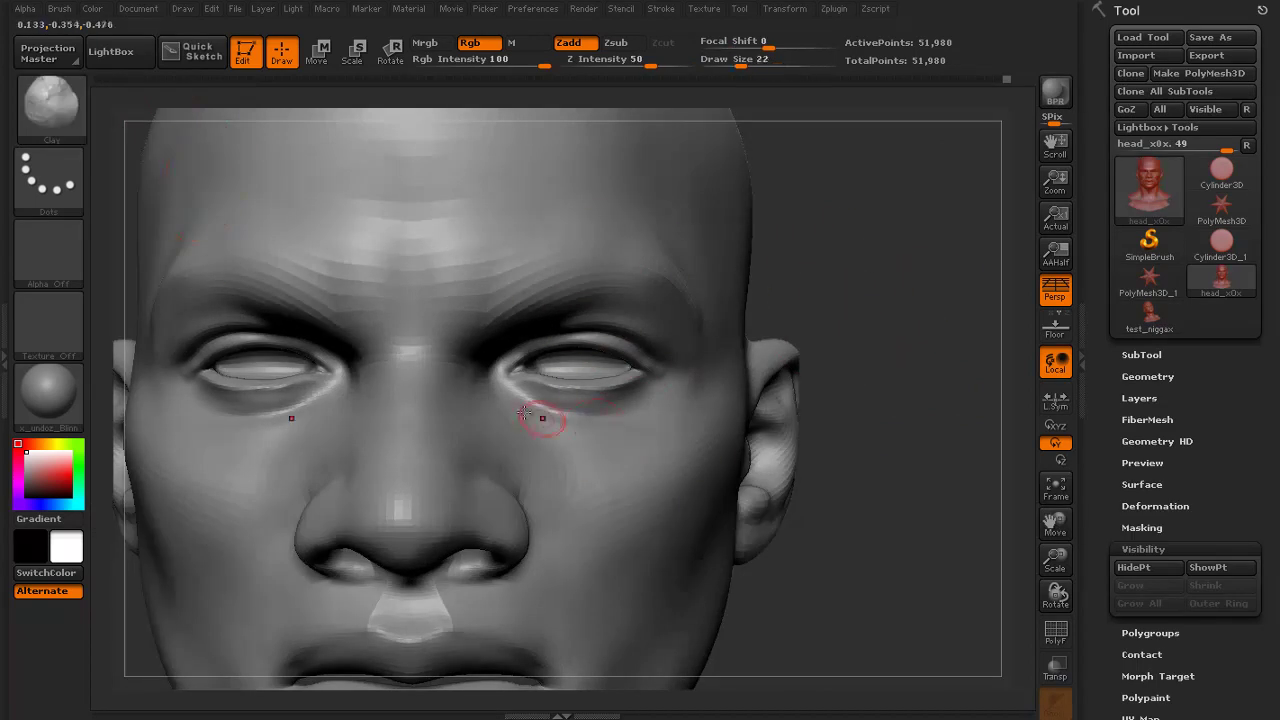
drag(778, 330, 852, 318)
drag(795, 366, 763, 368)
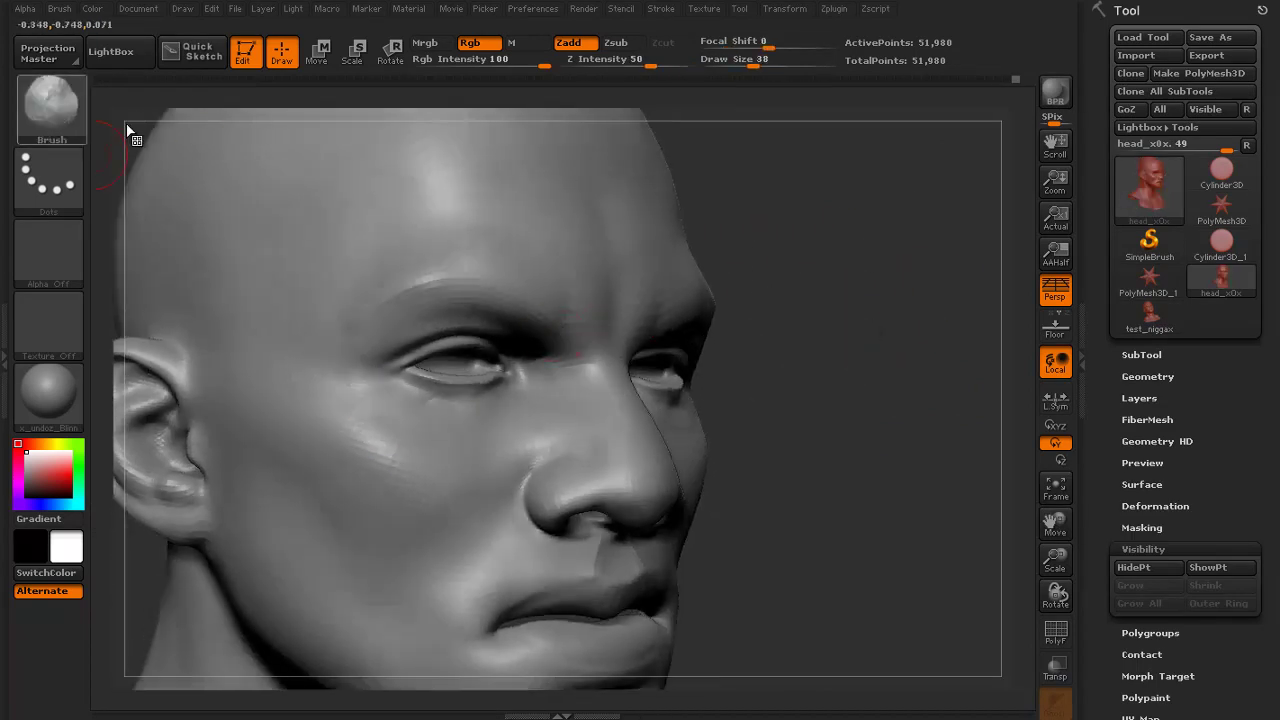
Sculpt the skin beneath the eye with the Standard brush and smooth it into the cheek
click(52, 106)
click(488, 416)
drag(459, 444, 434, 458)
shift+drag(460, 438, 431, 440)
mouse_move(850, 395)
mouse_down()
mouse_move(730, 400)
mouse_move(705, 438)
mouse_up()
mouse_move(680, 415)
shift+mouse_down()
mouse_move(742, 442)
mouse_move(772, 402)
mouse_move(802, 440)
mouse_move(764, 498)
shift+mouse_up()
Carve the nasolabial fold beside the nostril with the Standard brush at Draw Size 44, and smooth it at Draw Size 33
alt+drag(385, 475, 382, 425)
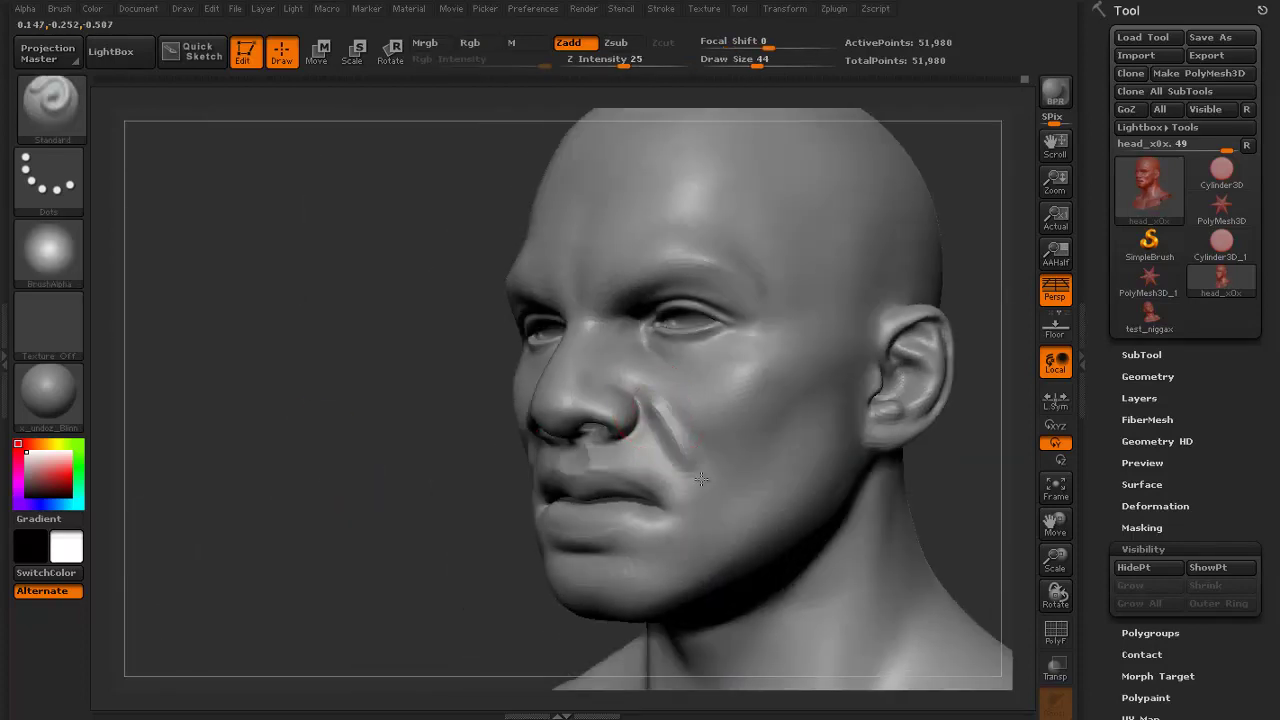
shift+drag(660, 410, 698, 470)
drag(290, 440, 520, 440)
drag(757, 64, 750, 64)
mouse_move(575, 385)
shift+mouse_down()
mouse_move(565, 420)
mouse_move(557, 394)
mouse_move(545, 440)
shift+mouse_up()
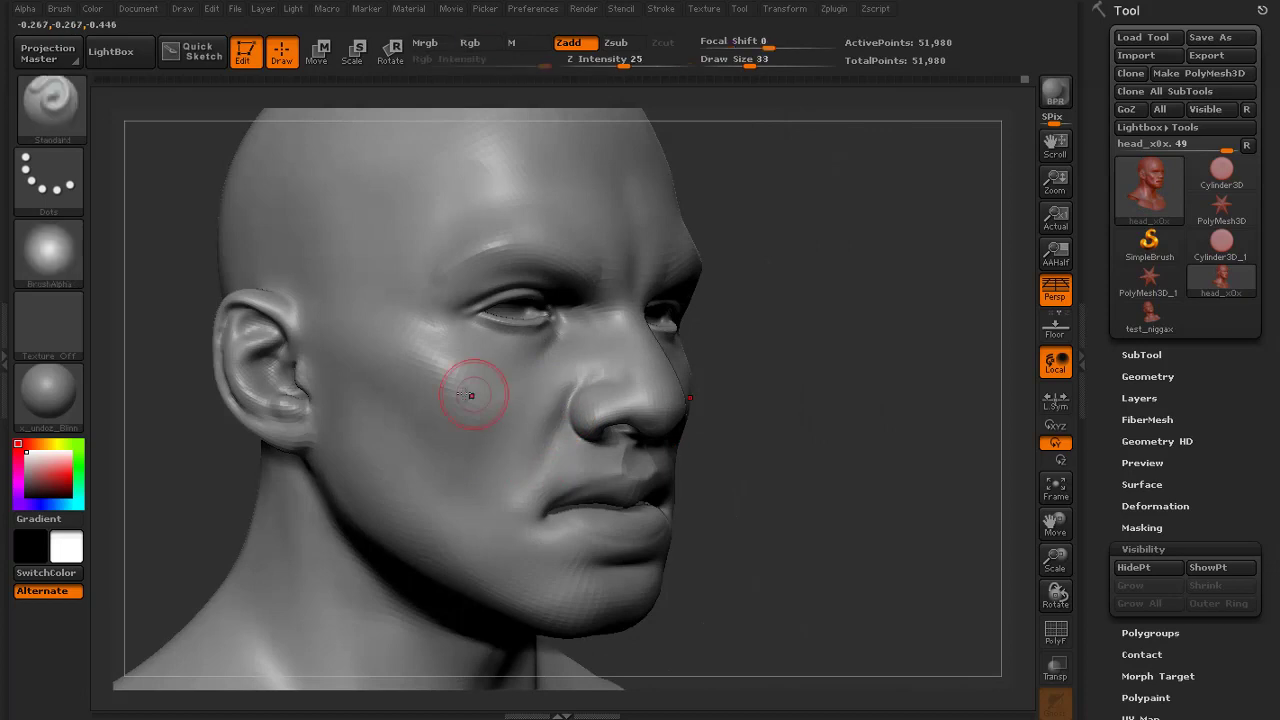
Smooth the outer brow and build up the brow ridge with the Clay brush at Draw Size 33 and 29
drag(763, 400, 474, 284)
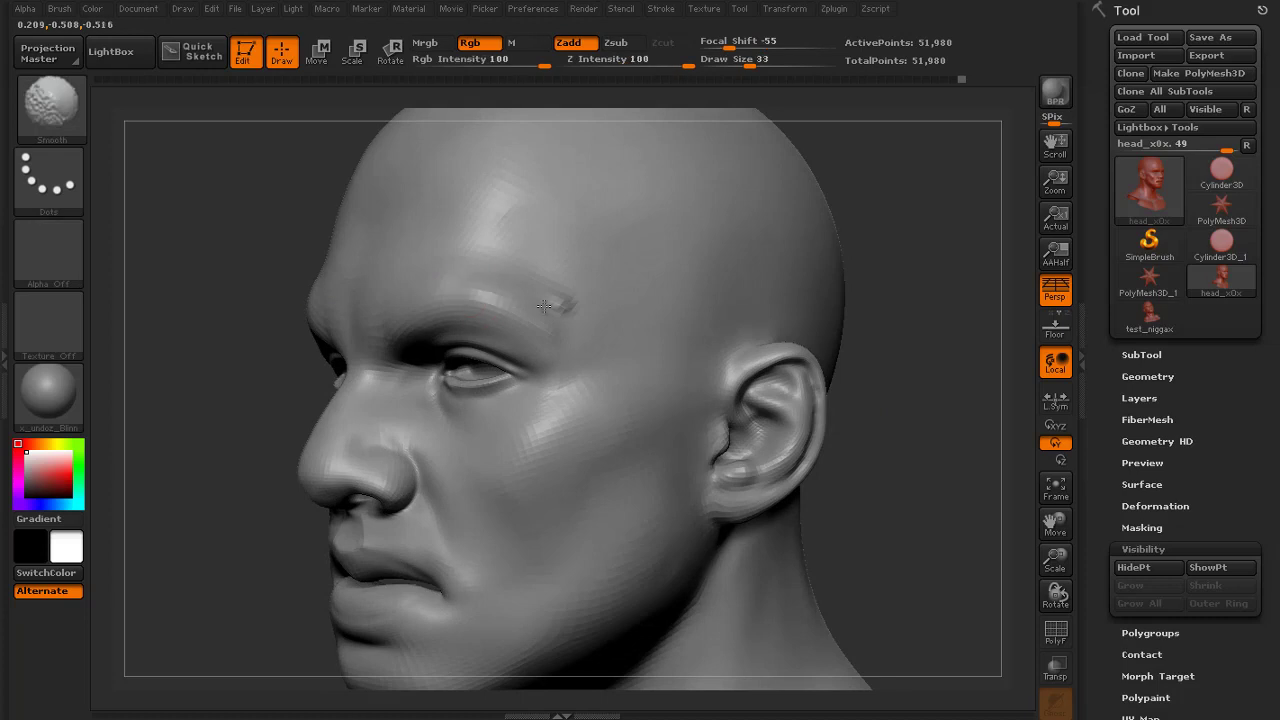
drag(876, 274, 906, 272)
click(57, 110)
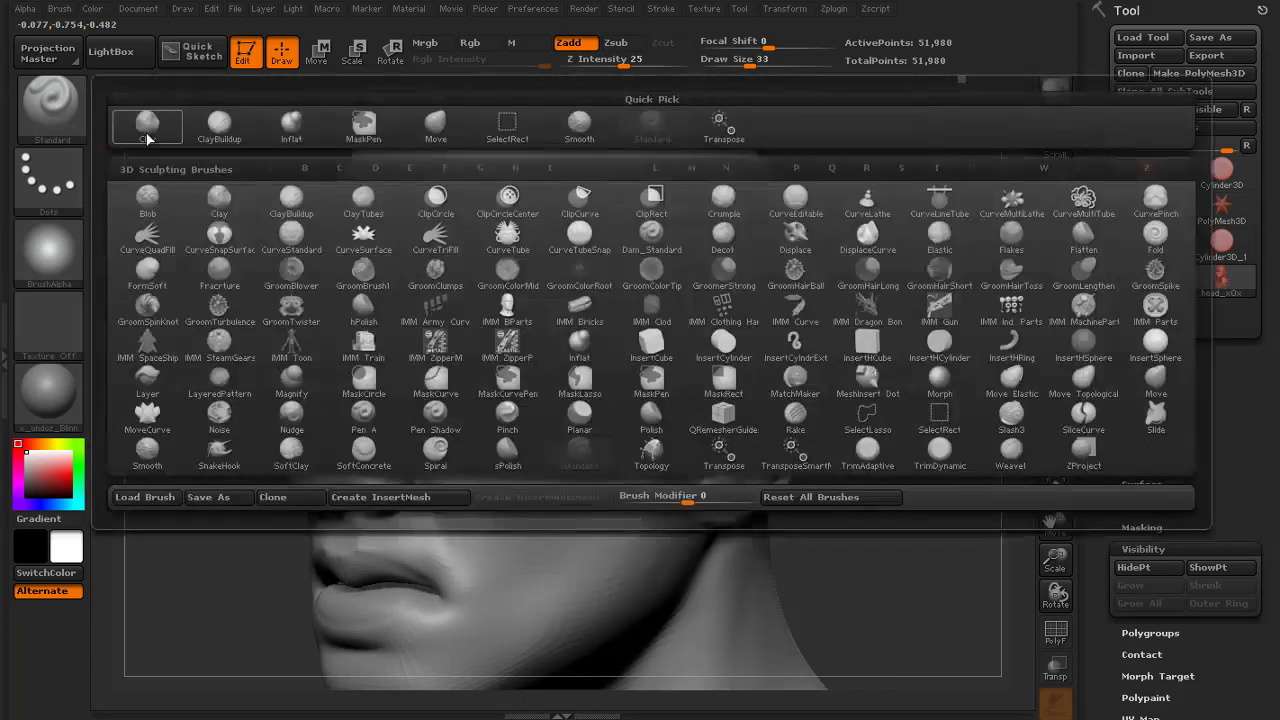
click(146, 137)
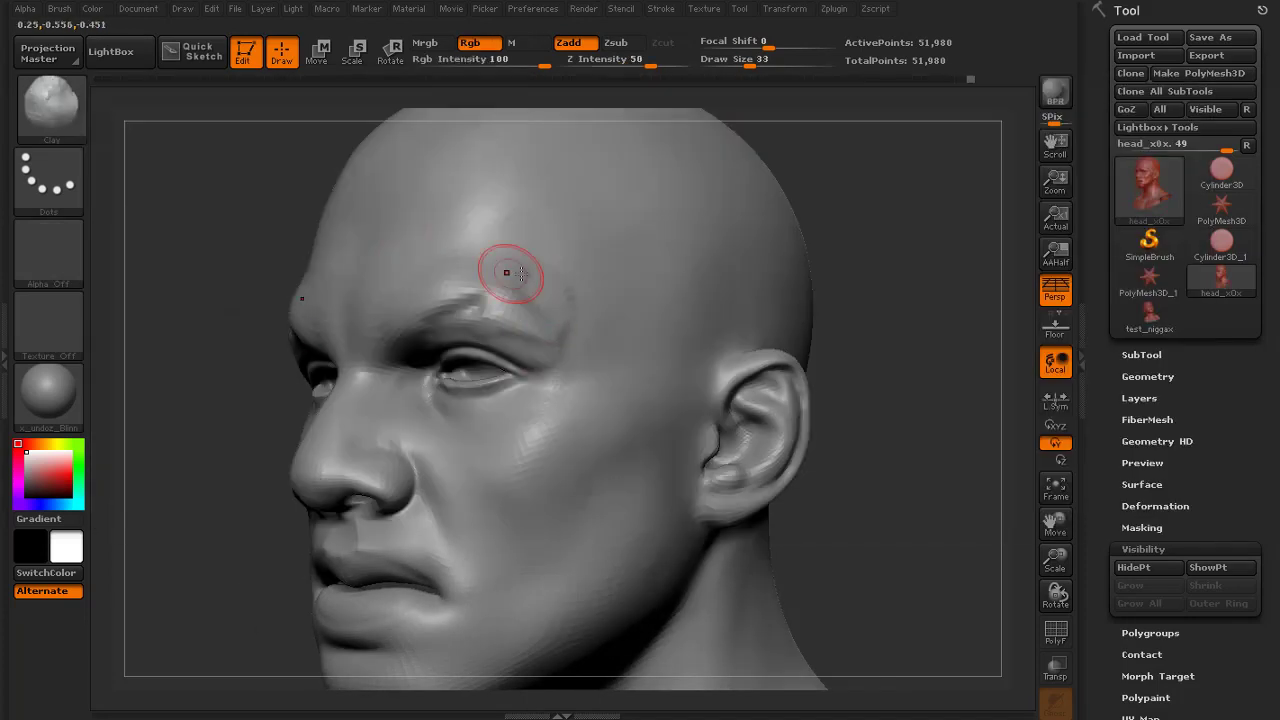
drag(225, 290, 820, 252)
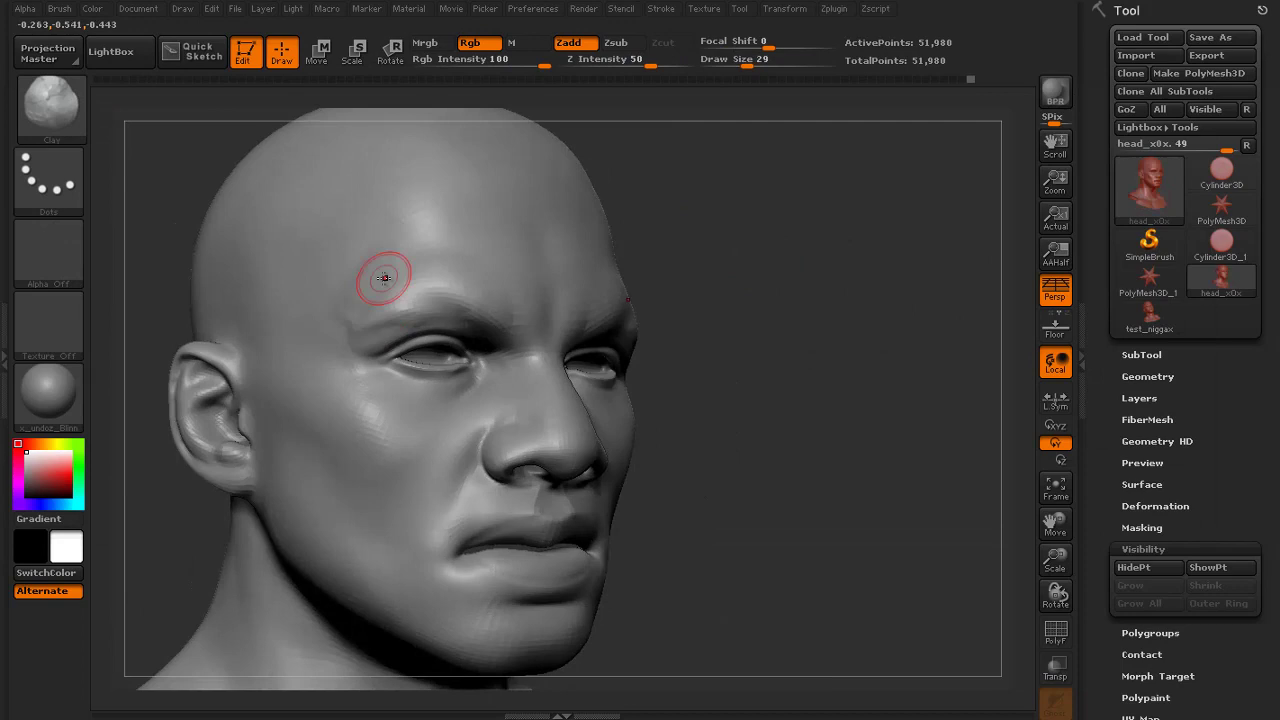
drag(870, 285, 450, 275)
Reshape the brow ridge and temple with the Move brush at about Draw Size 44, and smooth the outer brow
drag(884, 253, 985, 255)
drag(348, 233, 236, 242)
key(])
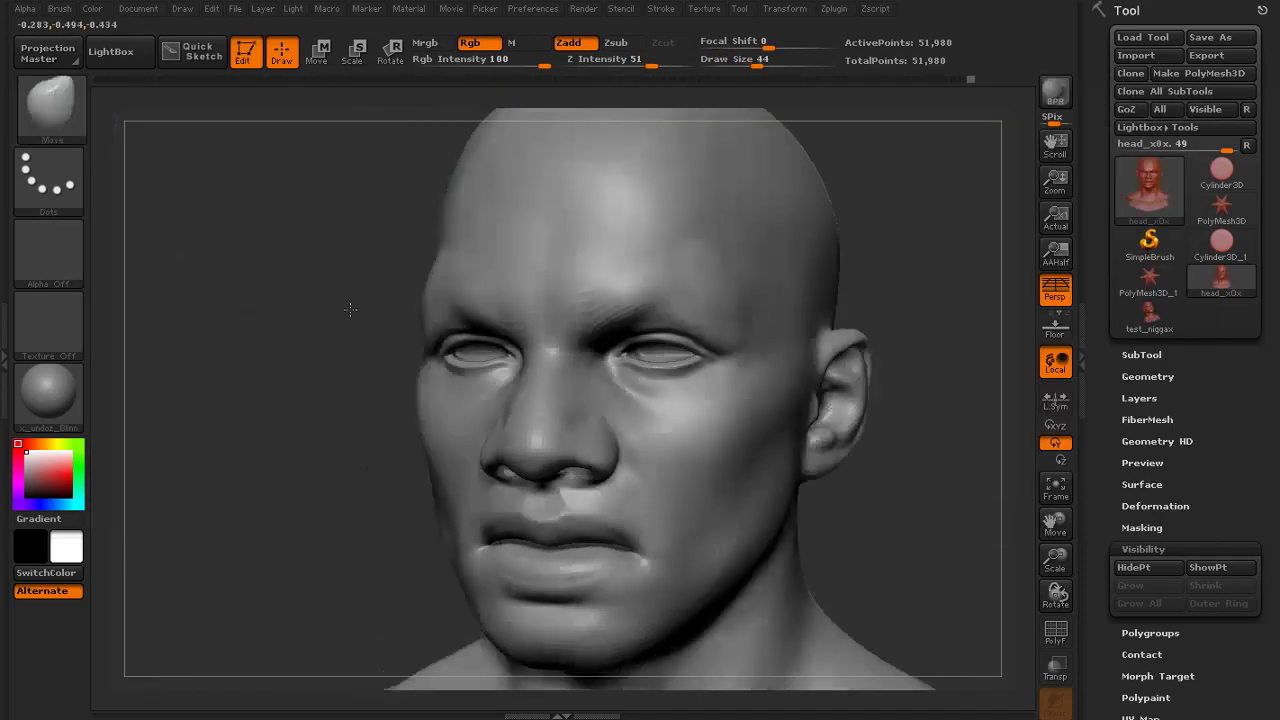
drag(348, 308, 462, 300)
key(])
drag(268, 268, 480, 275)
drag(646, 256, 744, 318)
mouse_move(900, 287)
mouse_down()
mouse_move(751, 334)
mouse_move(863, 237)
mouse_move(737, 251)
mouse_up()
key([)
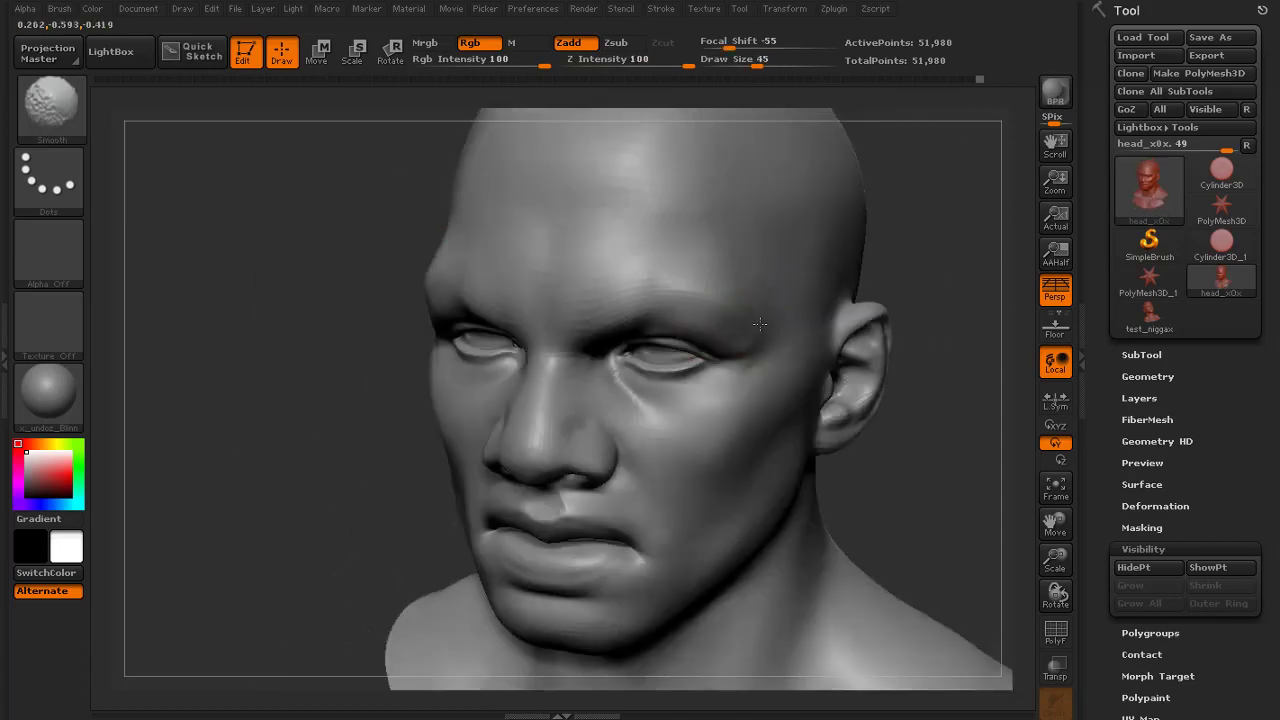
Tighten the outer brow area with the Pinch brush, and smooth the brow ridge at Draw Size 29
key(b)
key(p)
key(i)
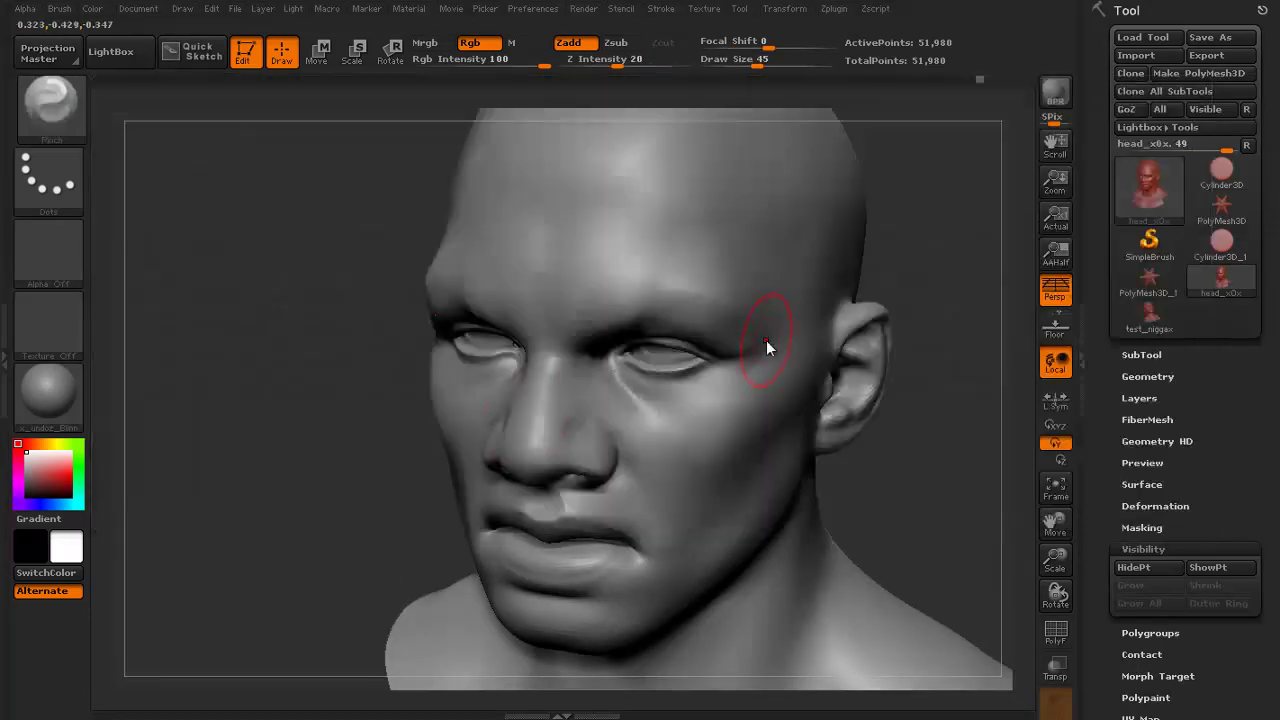
drag(440, 353, 356, 319)
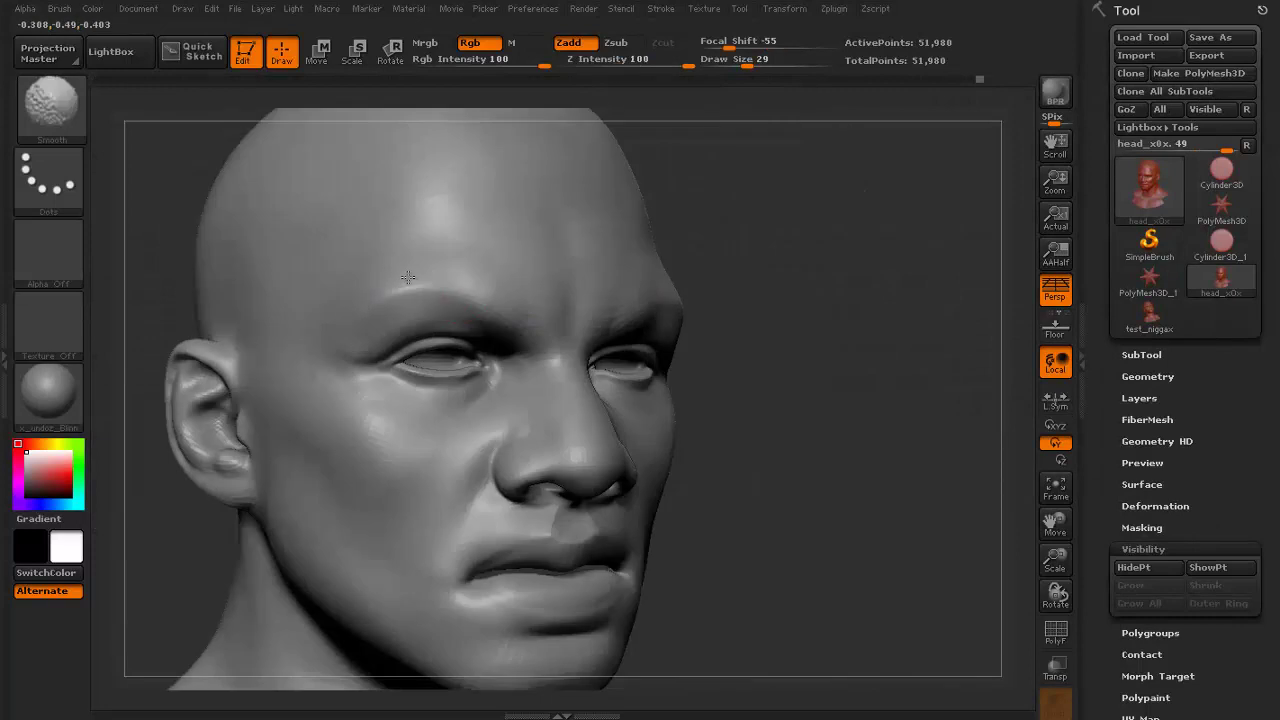
alt+drag(851, 291, 846, 246)
mouse_move(846, 246)
mouse_down()
mouse_move(770, 262)
mouse_move(800, 254)
mouse_move(829, 277)
mouse_move(824, 342)
mouse_up()
drag(824, 342, 872, 340)
key(s)
mouse_move(700, 314)
shift+mouse_down()
mouse_move(637, 315)
mouse_move(808, 246)
mouse_move(766, 271)
shift+mouse_up()
Refine the face's side profile with the Move brush at Draw Size 63 and 45
key(b)
click(438, 131)
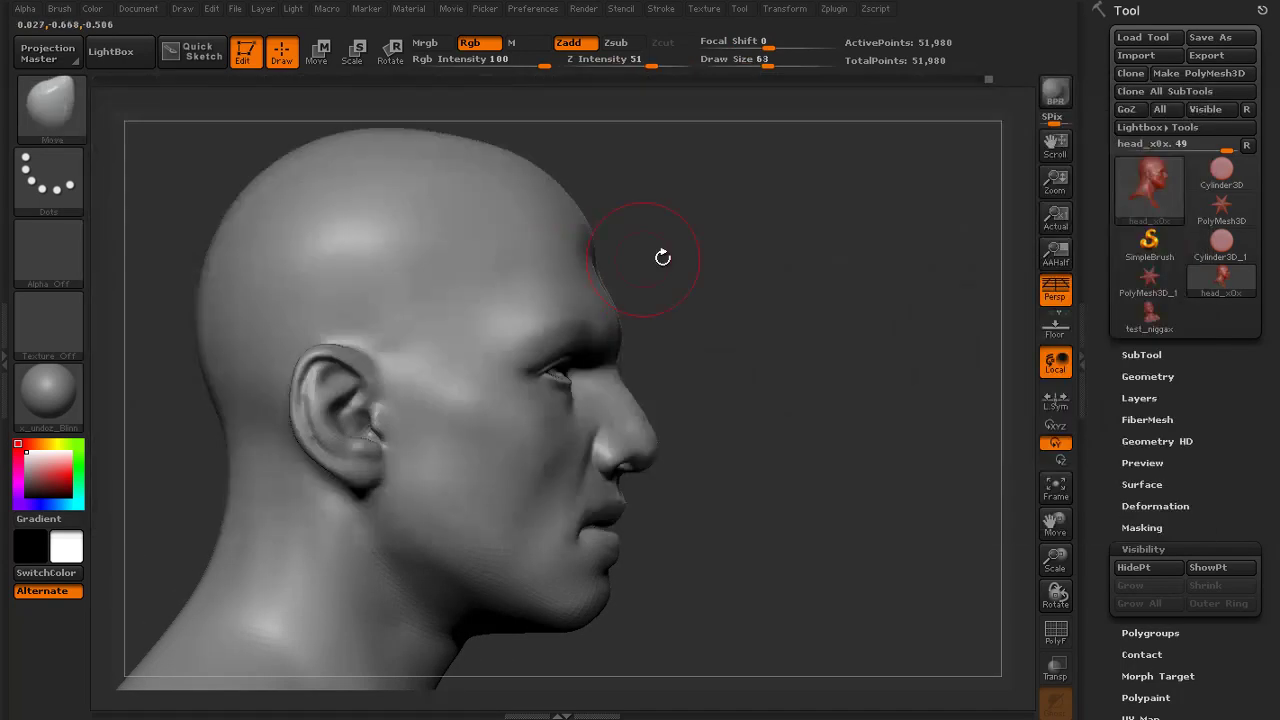
mouse_move(663, 257)
mouse_down()
mouse_move(540, 257)
mouse_move(600, 290)
mouse_move(545, 262)
mouse_move(540, 290)
mouse_move(597, 328)
mouse_up()
key(s)
alt+drag(708, 312, 755, 375)
mouse_move(790, 452)
mouse_down()
mouse_move(744, 454)
mouse_move(757, 500)
mouse_move(710, 455)
mouse_up()
drag(850, 455, 925, 460)
drag(760, 455, 790, 455)
Build up the area around the mouth and upper lip with the Clay brush at Draw Size 37
key(b)
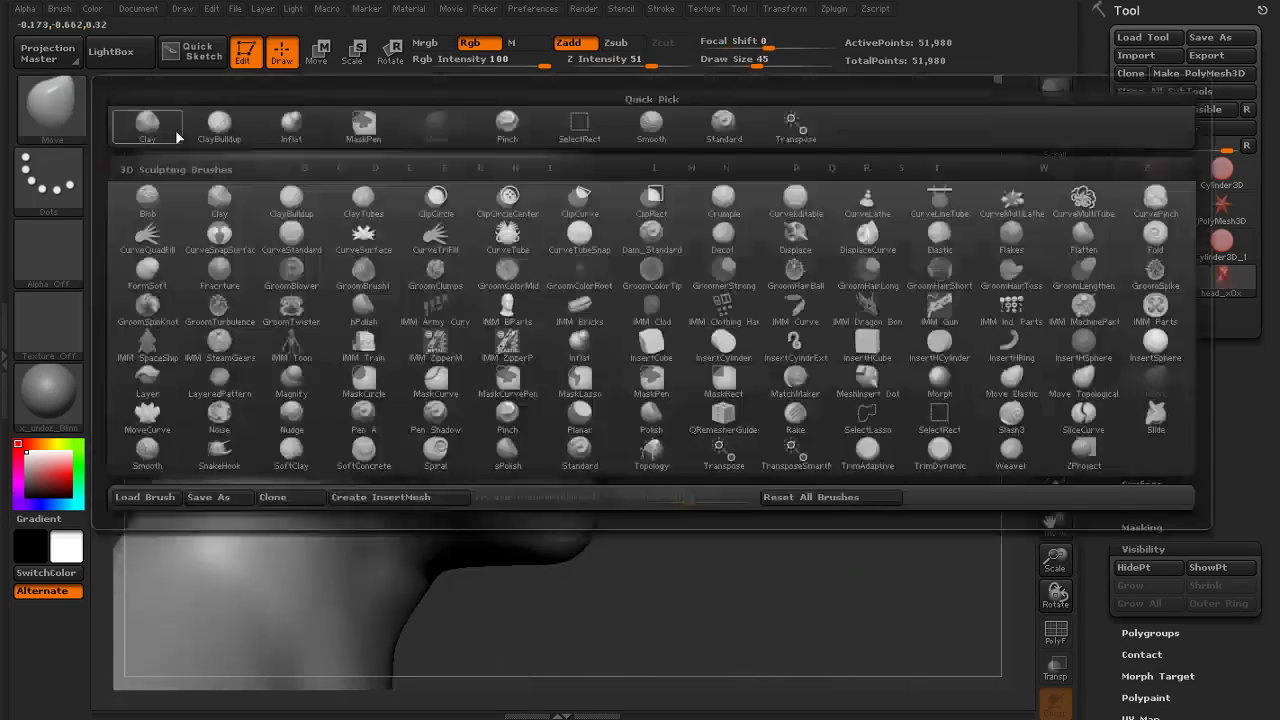
key(c)
key(l)
drag(700, 466, 600, 456)
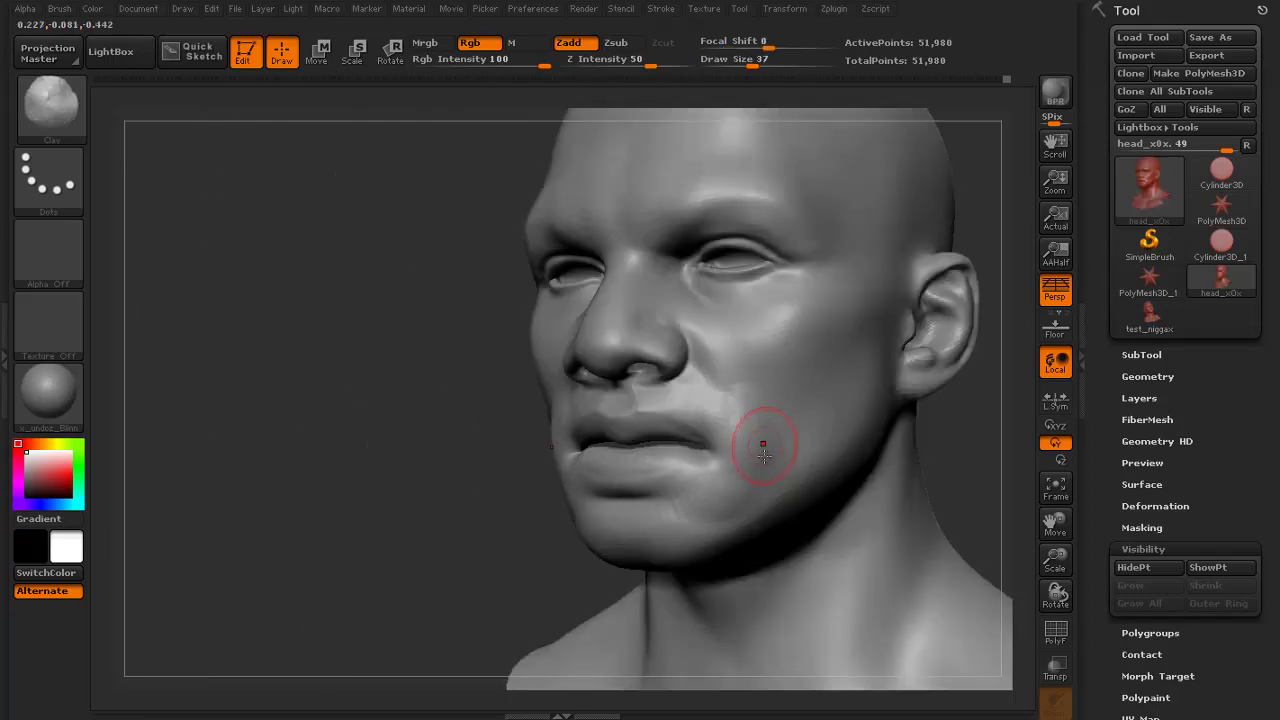
drag(776, 450, 554, 394)
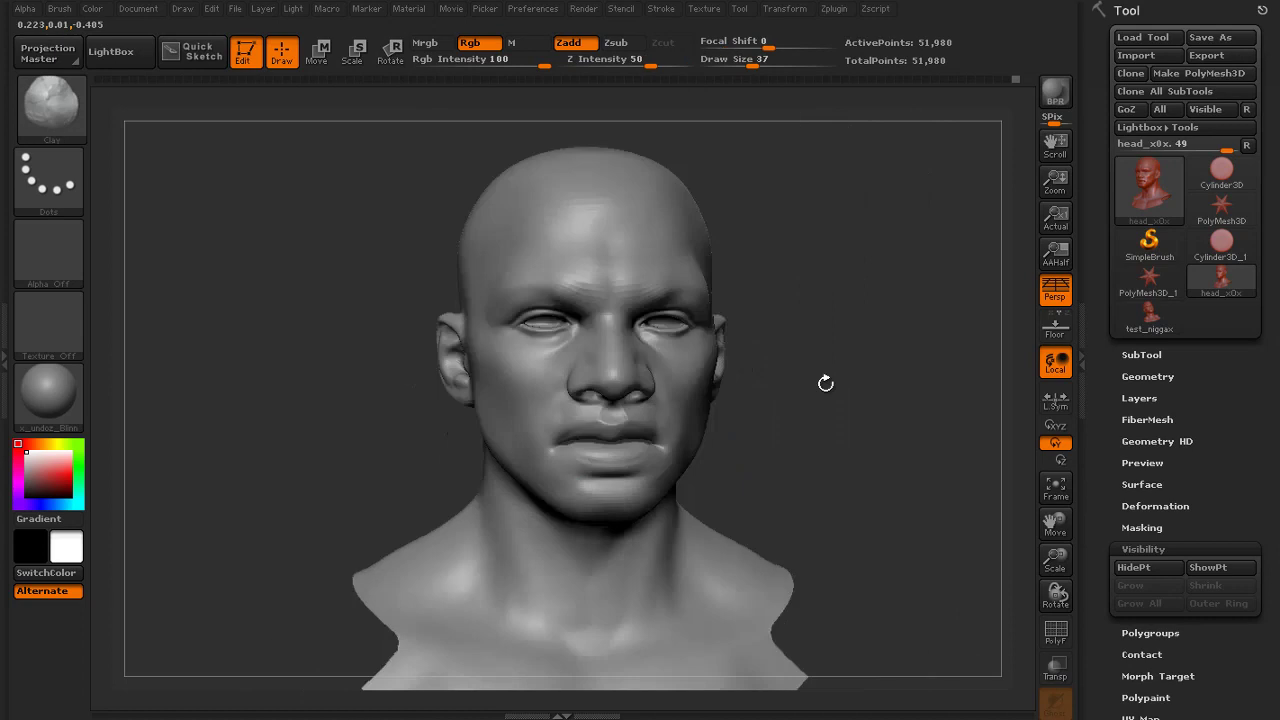
Sculpt the crease at the mouth corner with the Standard brush at Draw Size 29, and smooth its edges
mouse_move(823, 380)
mouse_down()
mouse_move(794, 294)
mouse_move(971, 402)
mouse_move(777, 363)
mouse_move(685, 381)
mouse_move(774, 357)
mouse_move(869, 354)
mouse_move(920, 377)
mouse_move(834, 377)
mouse_move(846, 354)
mouse_move(884, 433)
mouse_move(866, 363)
mouse_move(605, 146)
mouse_up()
key(b)
click(718, 134)
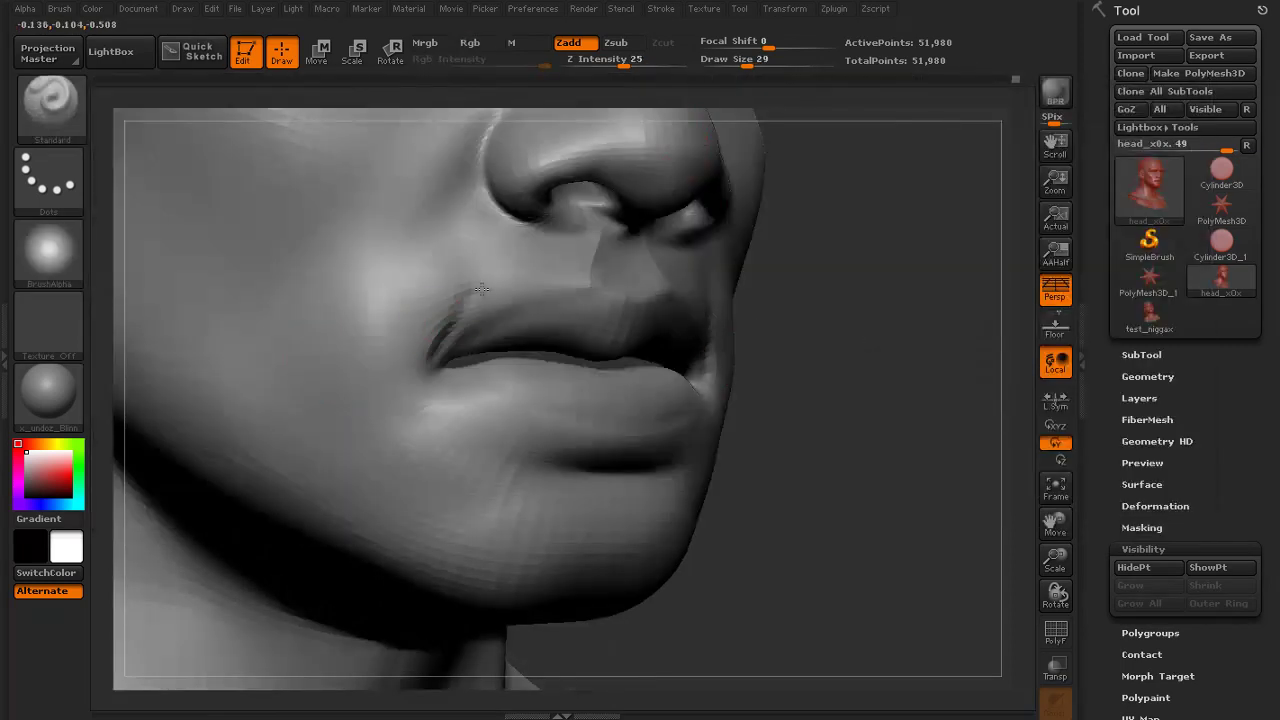
shift+drag(462, 339, 452, 350)
shift+drag(468, 304, 424, 362)
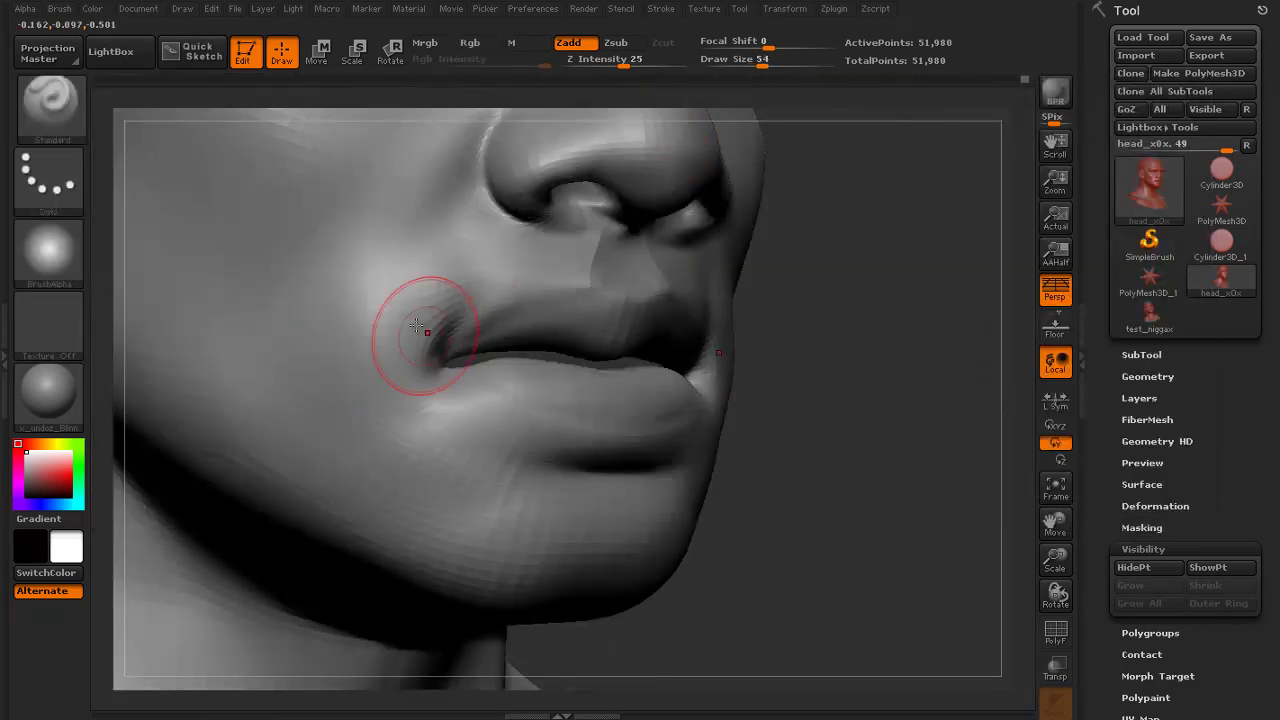
Smooth the skin around both mouth corners at Draw Size 54, and refine the corners at Draw Size 20
drag(830, 358, 771, 357)
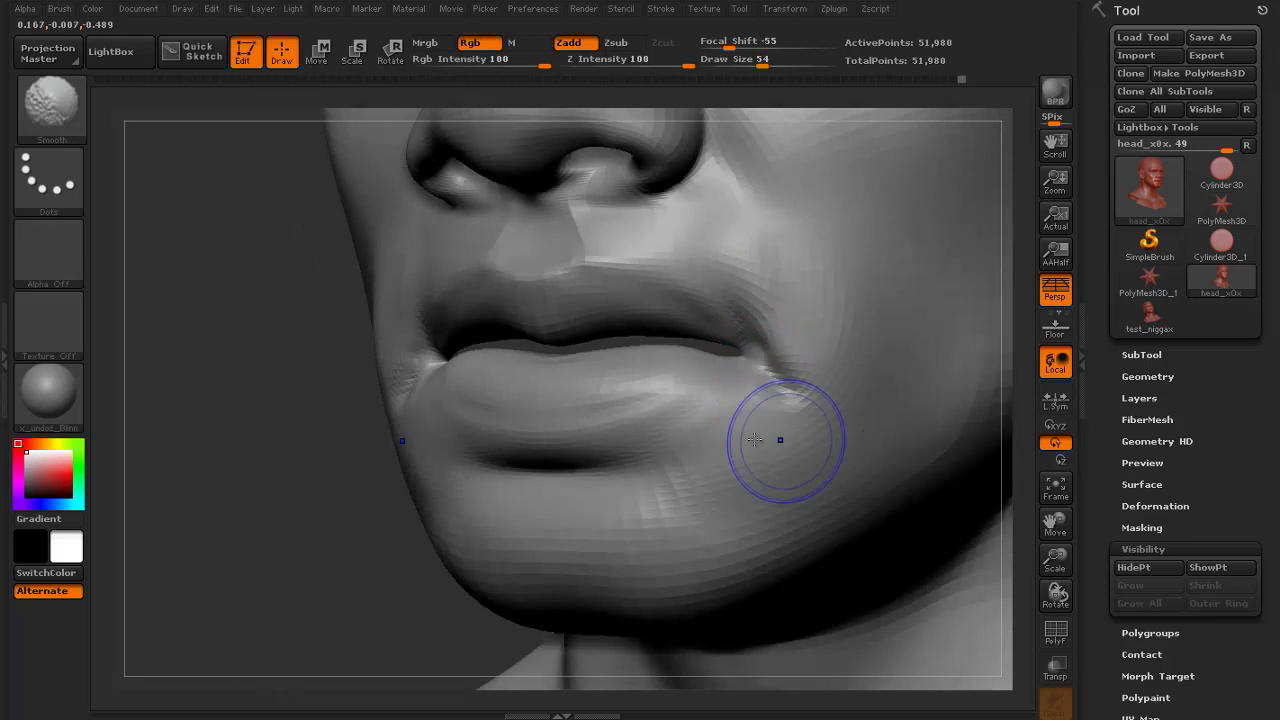
mouse_move(783, 480)
alt+mouse_down()
mouse_move(700, 400)
mouse_move(745, 368)
alt+mouse_up()
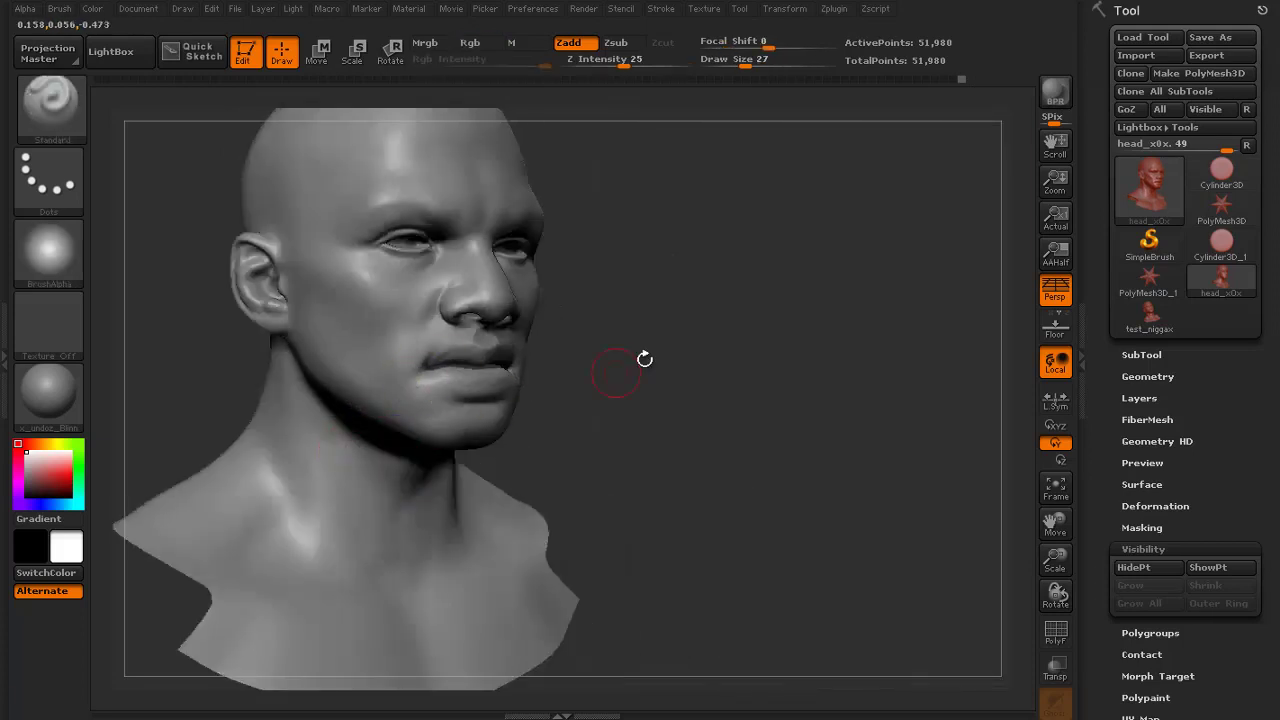
drag(643, 357, 540, 360)
mouse_move(325, 450)
alt+mouse_down()
mouse_move(323, 517)
mouse_move(480, 500)
alt+mouse_up()
shift+drag(394, 457, 391, 449)
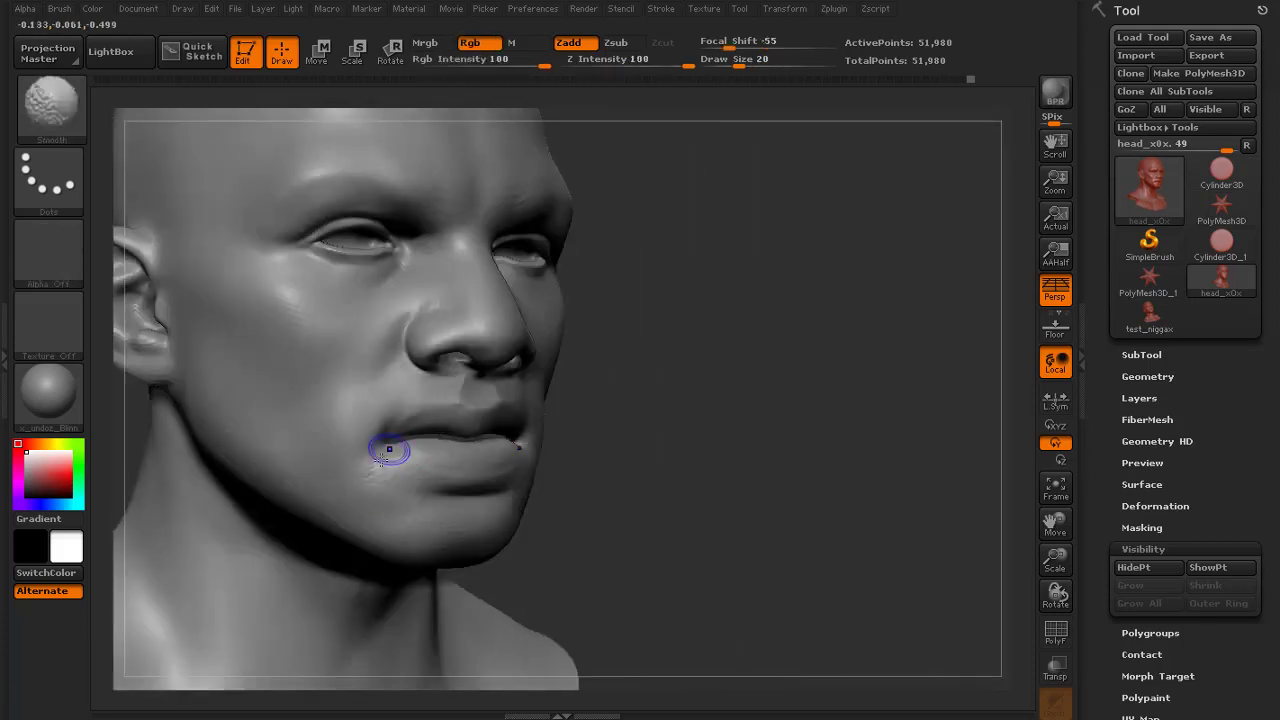
Reshape the head's overall proportions at a low subdivision level with the Move brush at Draw Size 177 and 125
drag(672, 420, 520, 415)
mouse_move(800, 480)
alt+mouse_down()
mouse_move(800, 410)
mouse_move(846, 380)
mouse_move(448, 436)
mouse_move(820, 395)
mouse_move(735, 400)
alt+mouse_up()
alt+drag(735, 400, 857, 397)
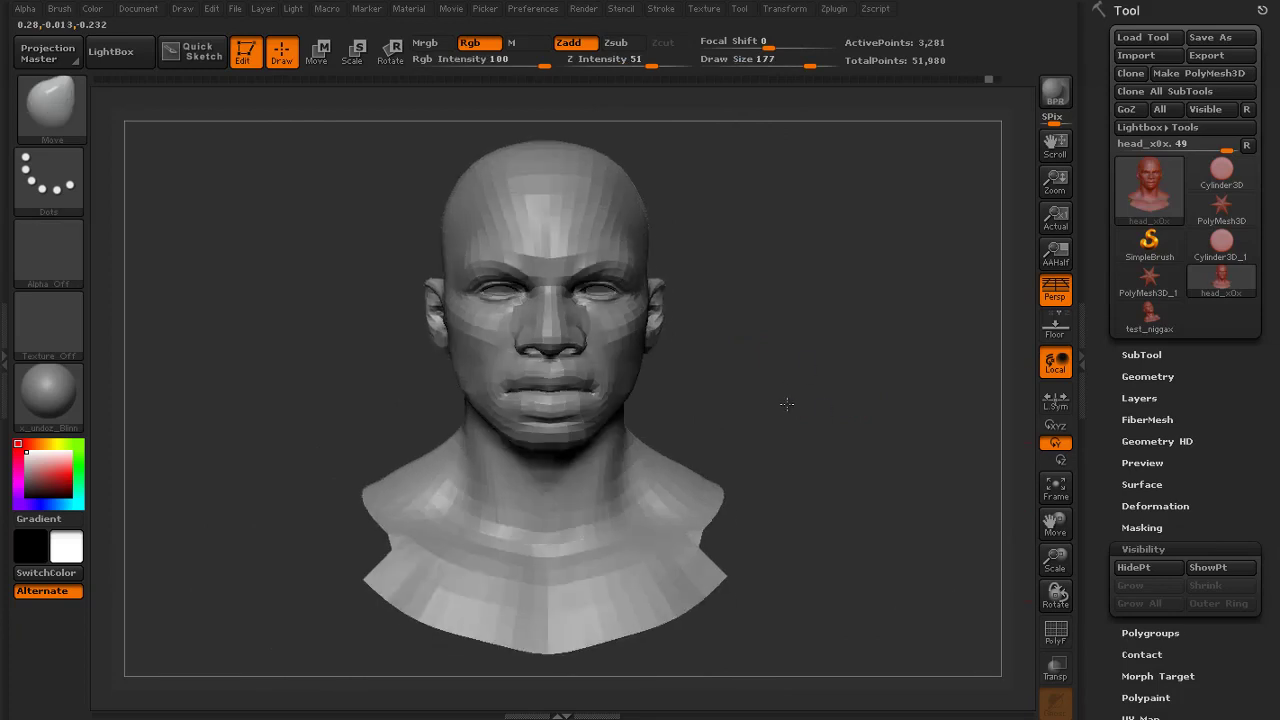
mouse_move(786, 400)
alt+mouse_down()
mouse_move(607, 383)
mouse_move(889, 414)
mouse_move(861, 360)
alt+mouse_up()
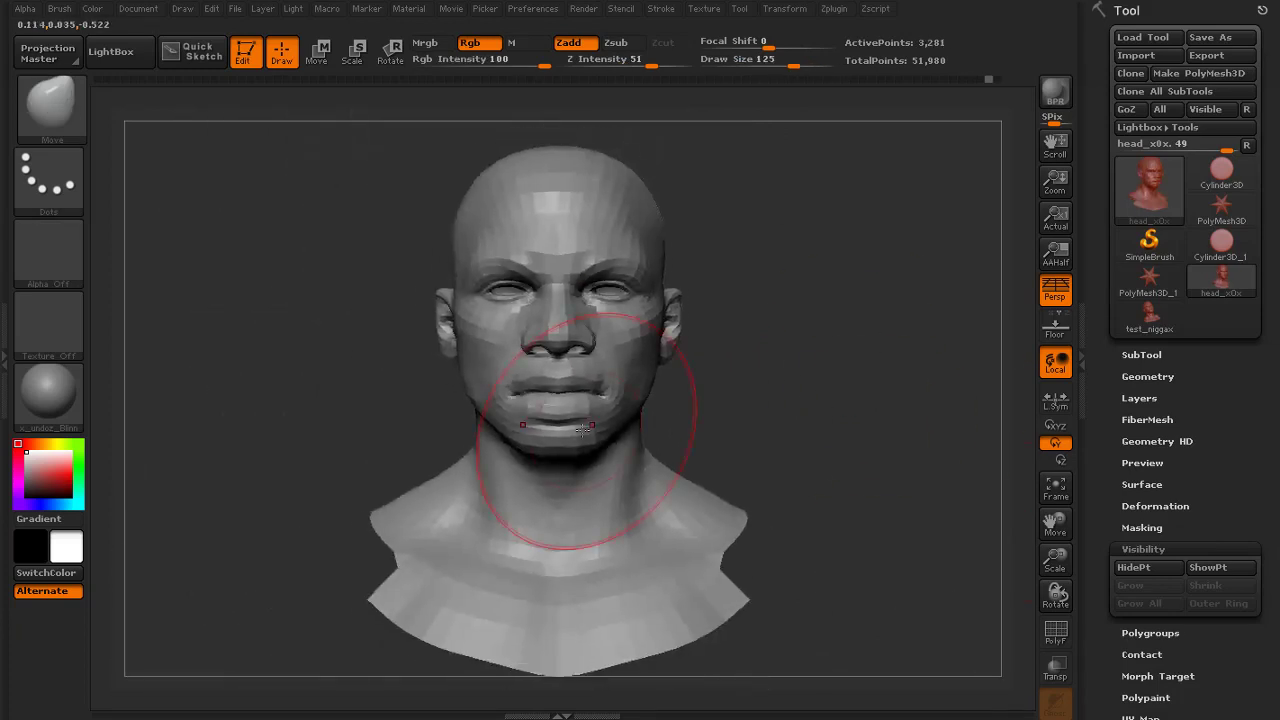
key(d)
key(d)
drag(730, 378, 867, 383)
Adjust the jaw, chin and neck outline with the Move brush at Draw Size 67 on the low-resolution mesh
right_drag(659, 478, 640, 503)
key(s)
mouse_move(775, 490)
right_down()
mouse_move(746, 514)
mouse_move(714, 492)
mouse_move(771, 463)
mouse_move(720, 465)
right_up()
key(shift+d)
key(shift+d)
key(s)
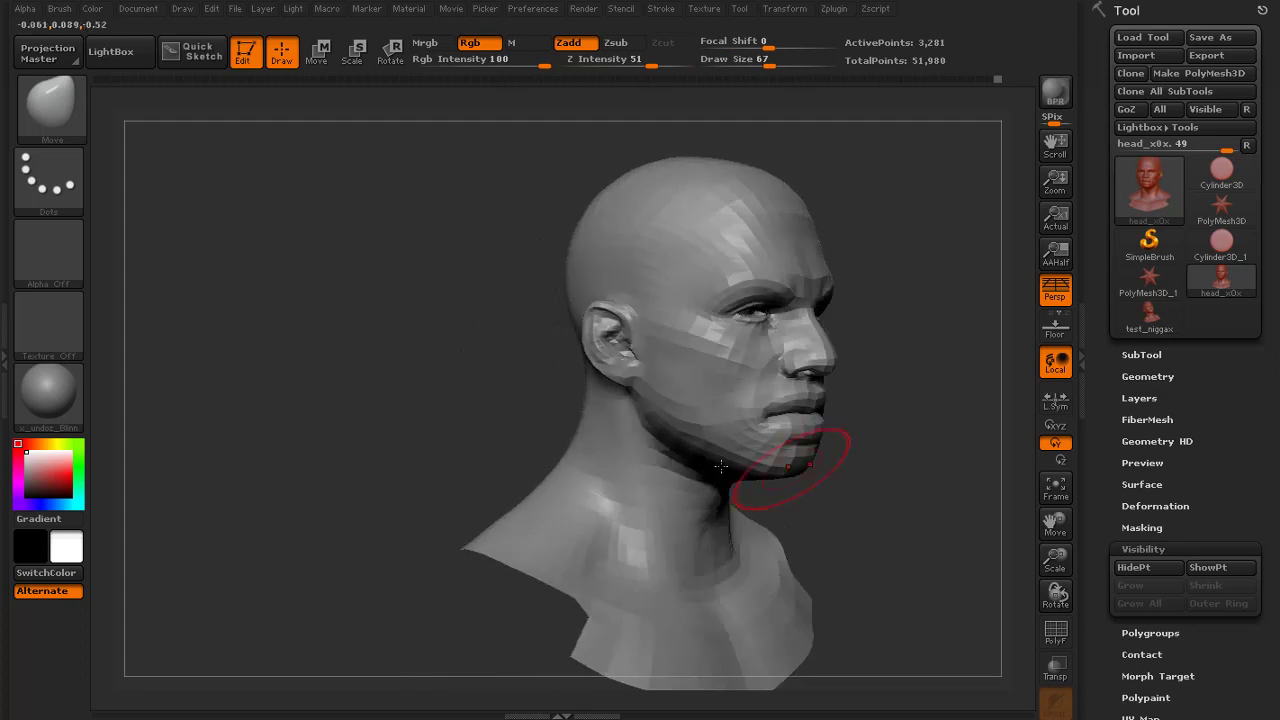
right_drag(578, 435, 700, 420)
key(s)
click(580, 408)
Return the mesh to its highest subdivision level and save the tool as head_x0x0
mouse_move(603, 398)
right_down()
mouse_move(636, 383)
mouse_move(591, 404)
mouse_move(599, 452)
mouse_move(766, 394)
mouse_move(854, 443)
mouse_move(868, 590)
right_up()
key(d)
key(d)
click(1211, 38)
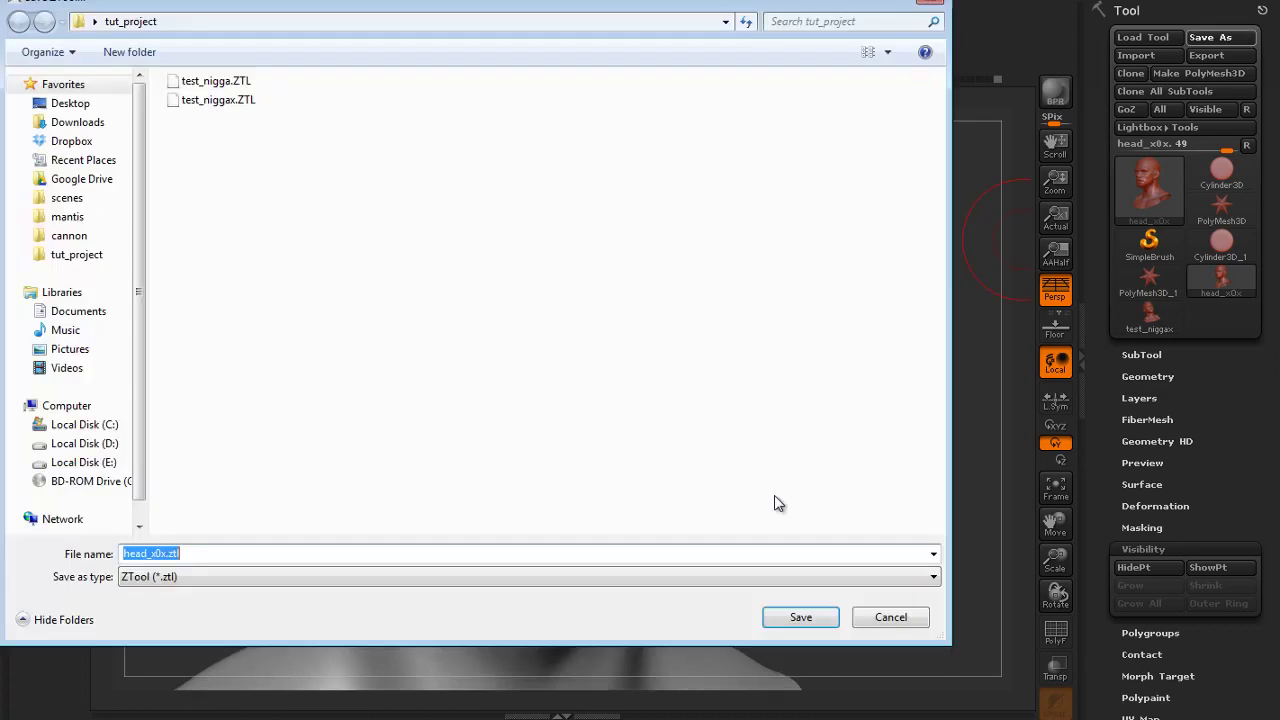
click(800, 617)
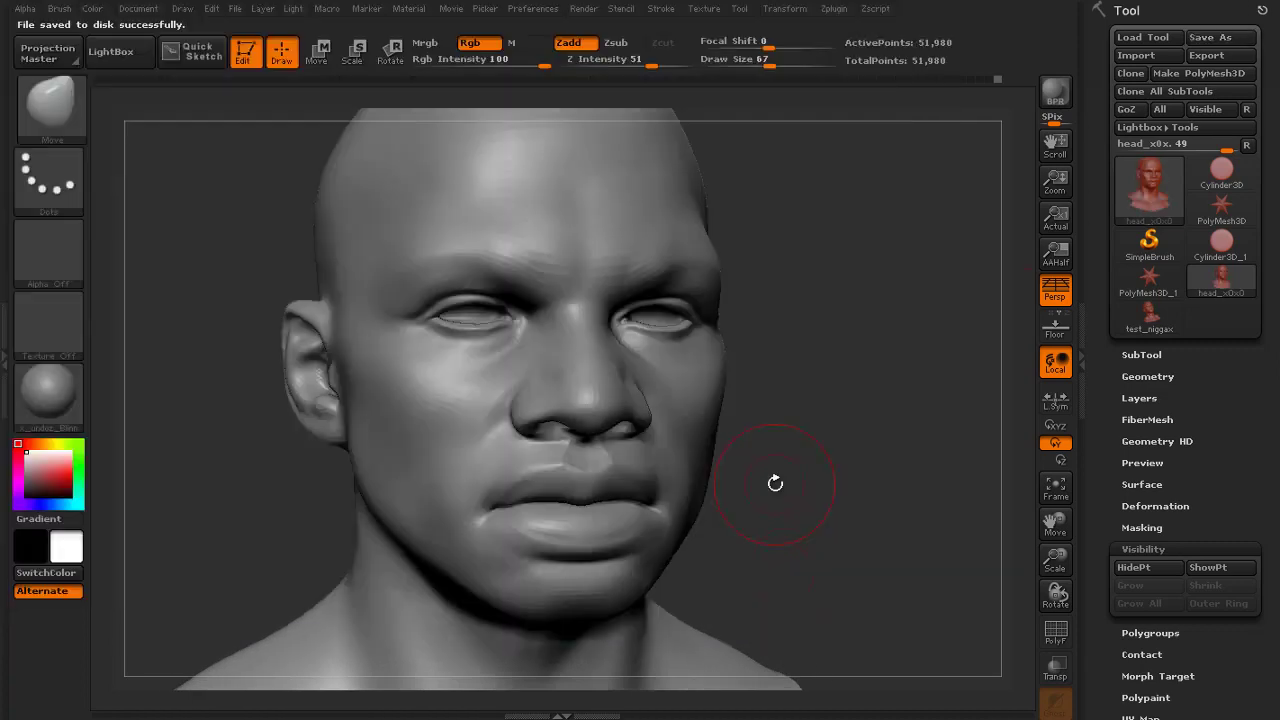
Refine the shape of the upper lip with the Move brush at Draw Size 16
drag(993, 408, 930, 395)
mouse_move(930, 395)
alt+mouse_down()
mouse_move(880, 380)
mouse_move(937, 466)
mouse_move(985, 440)
alt+mouse_up()
drag(768, 66, 735, 66)
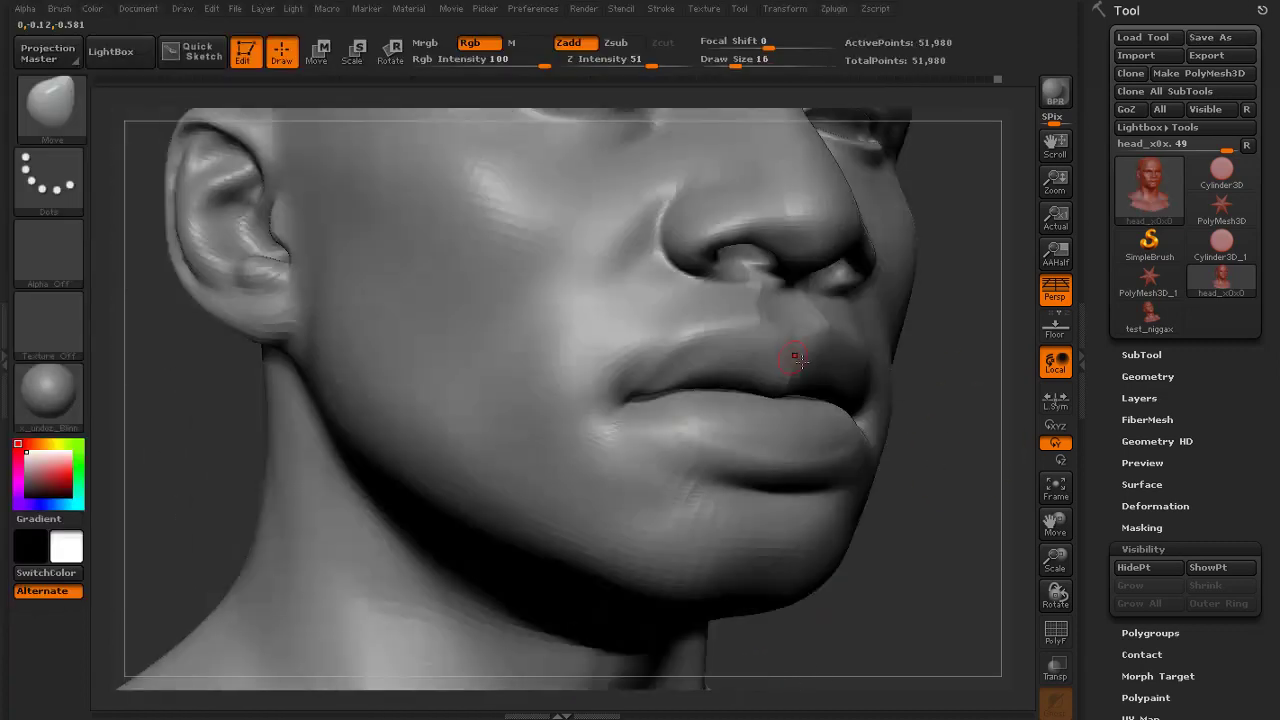
mouse_move(903, 425)
mouse_down()
mouse_move(969, 451)
mouse_move(828, 438)
mouse_move(793, 410)
mouse_up()
Sculpt the fold running from the nose wing toward the mouth corner with the Standard brush at Draw Size 29, smoothing it
click(52, 106)
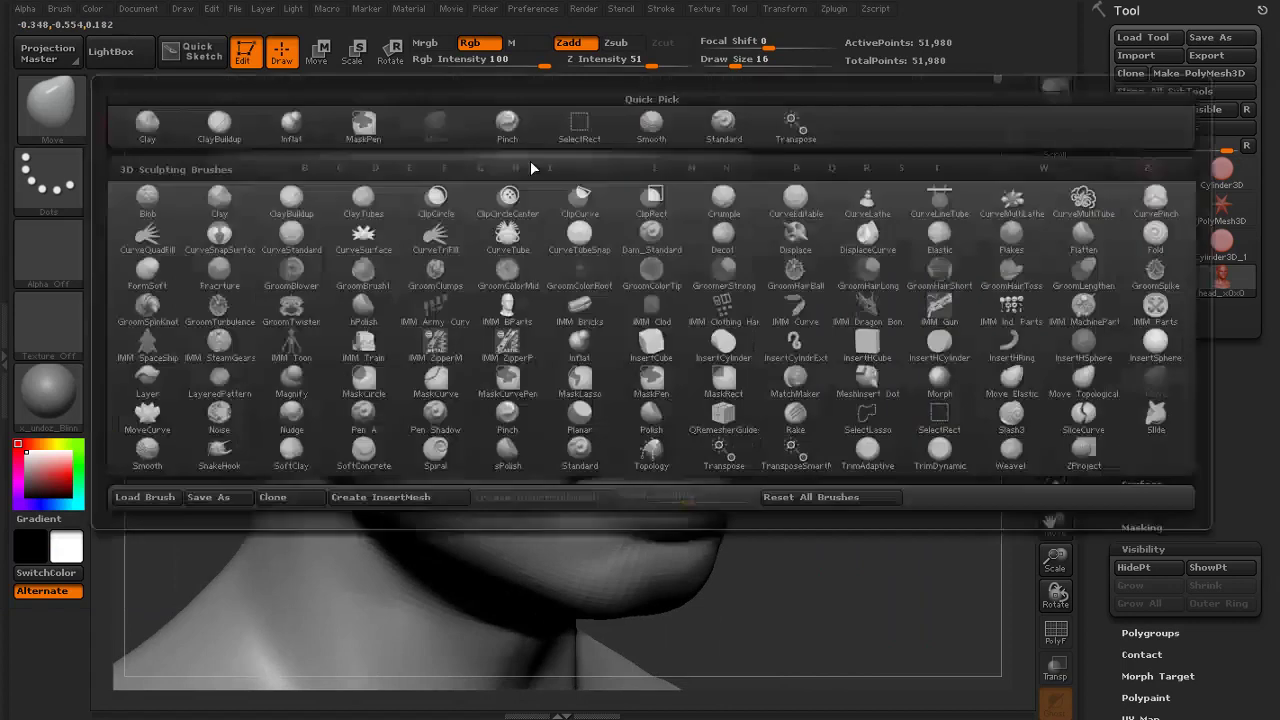
click(718, 128)
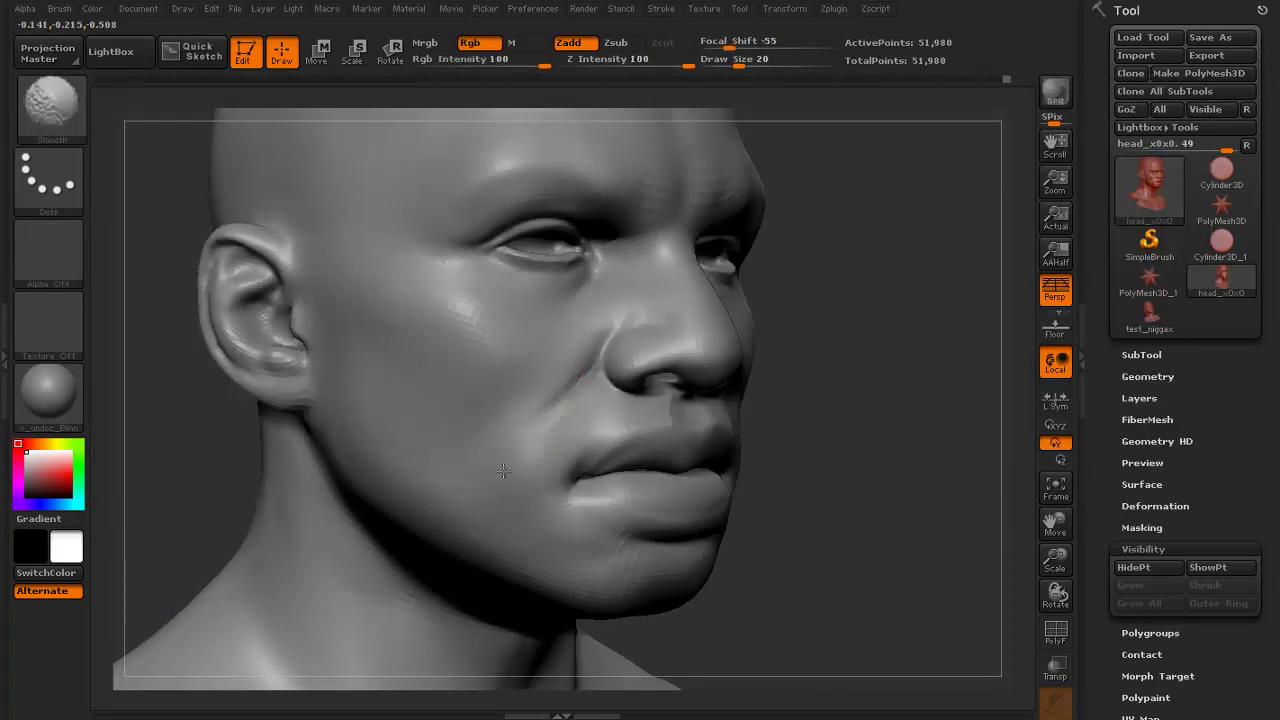
drag(930, 460, 775, 470)
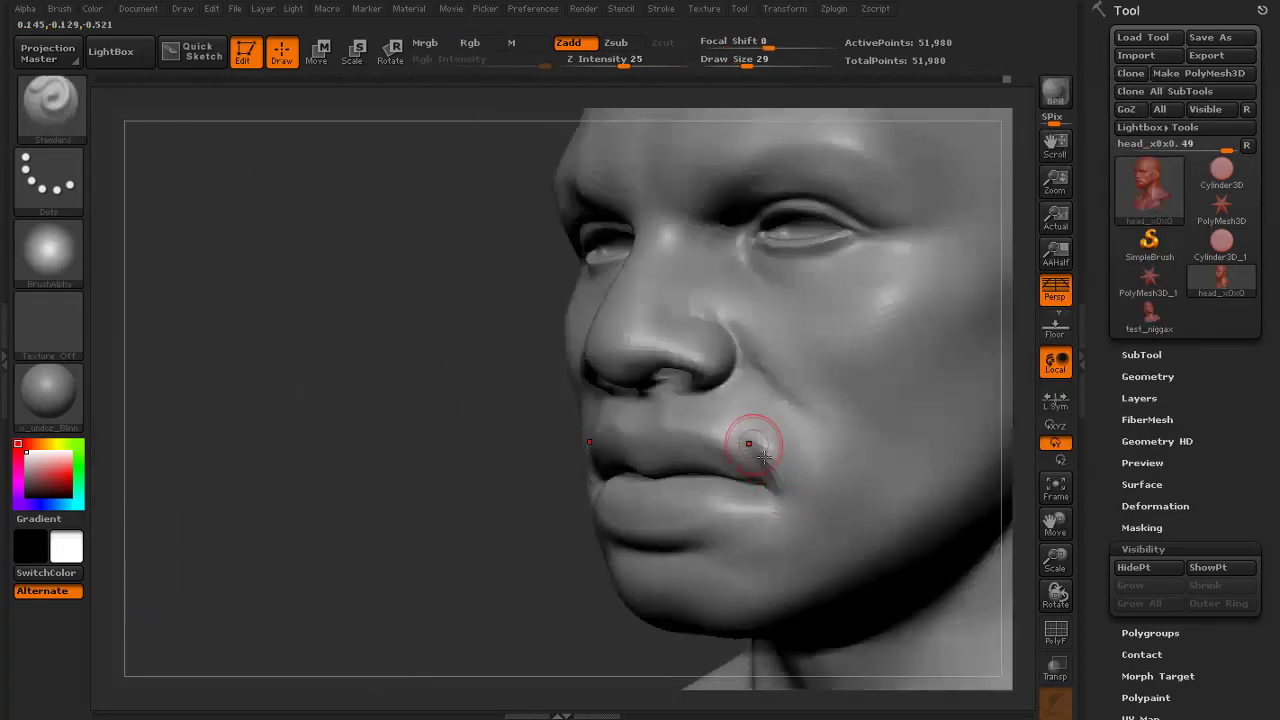
drag(471, 500, 563, 502)
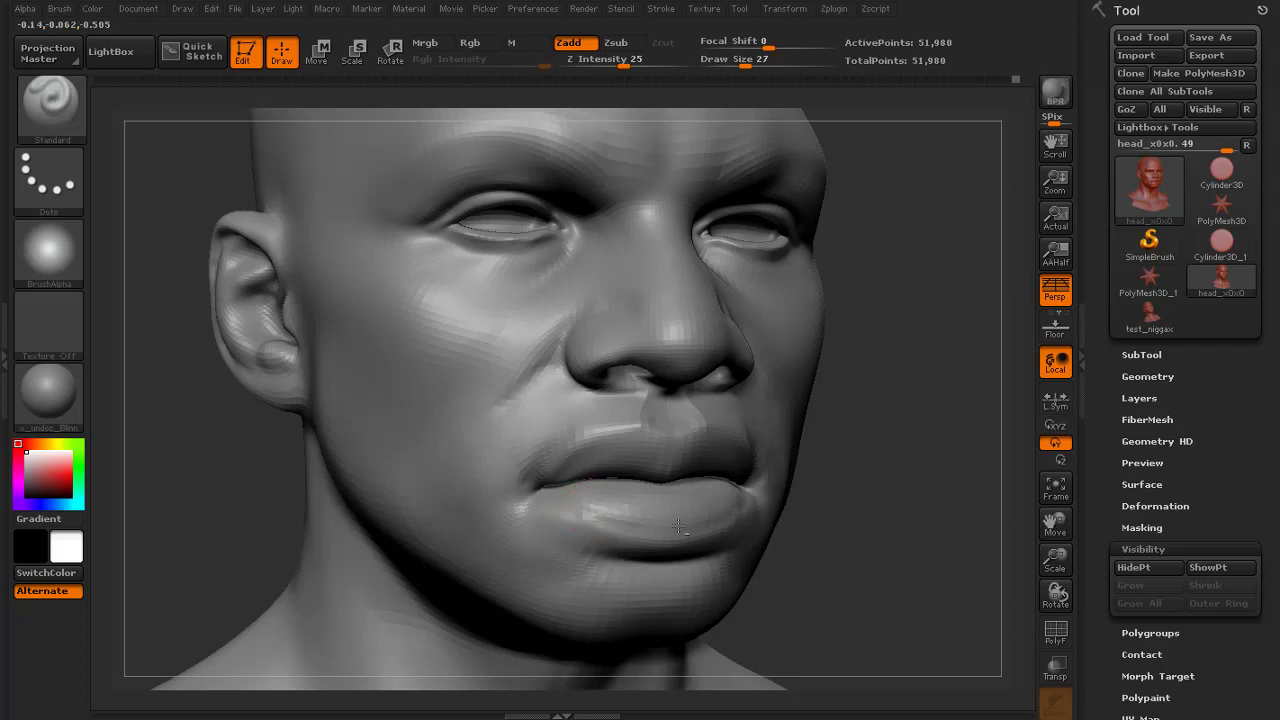
Define the upper lip's edge and the groove under the nose with the Standard brush at Draw Size 20
drag(800, 525, 868, 535)
alt+drag(868, 535, 824, 455)
shift+drag(789, 380, 619, 388)
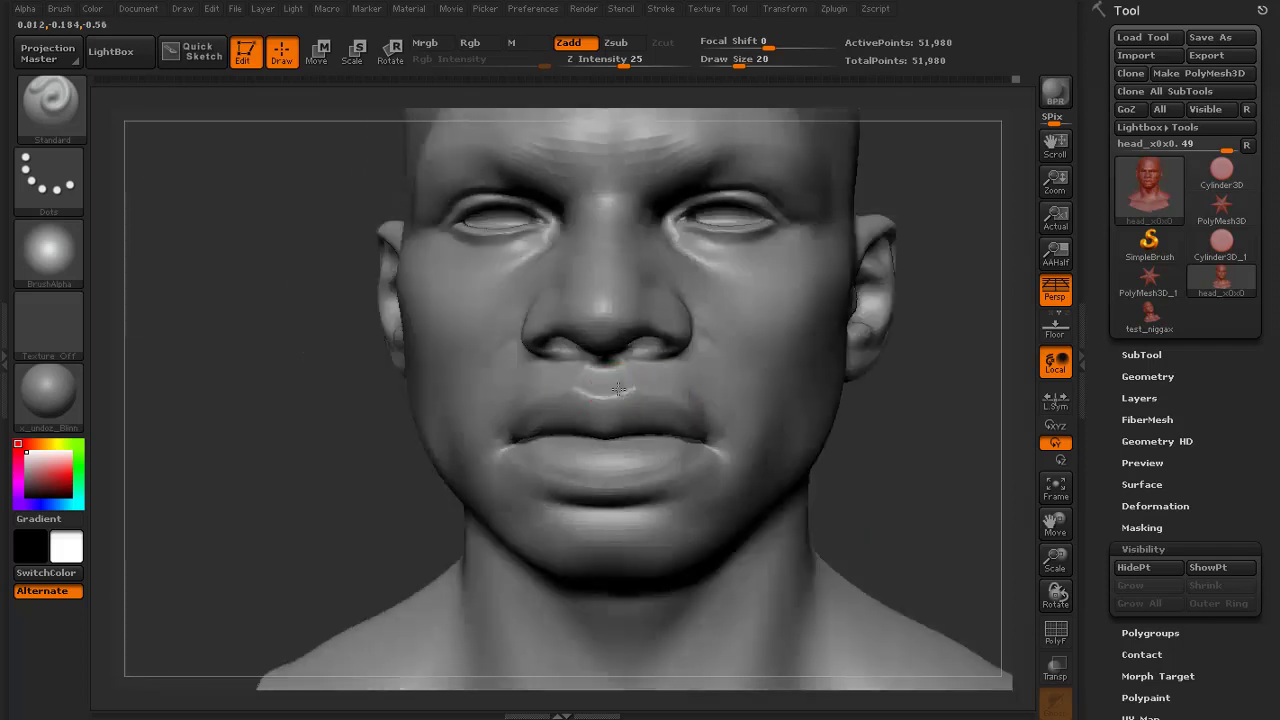
drag(845, 428, 905, 430)
mouse_move(905, 430)
alt+mouse_down()
mouse_move(871, 349)
mouse_move(877, 417)
mouse_move(905, 417)
alt+mouse_up()
Sculpt the area below the mouth corners and lower lip with the Standard brush at Draw Size 20 and 28
key(s)
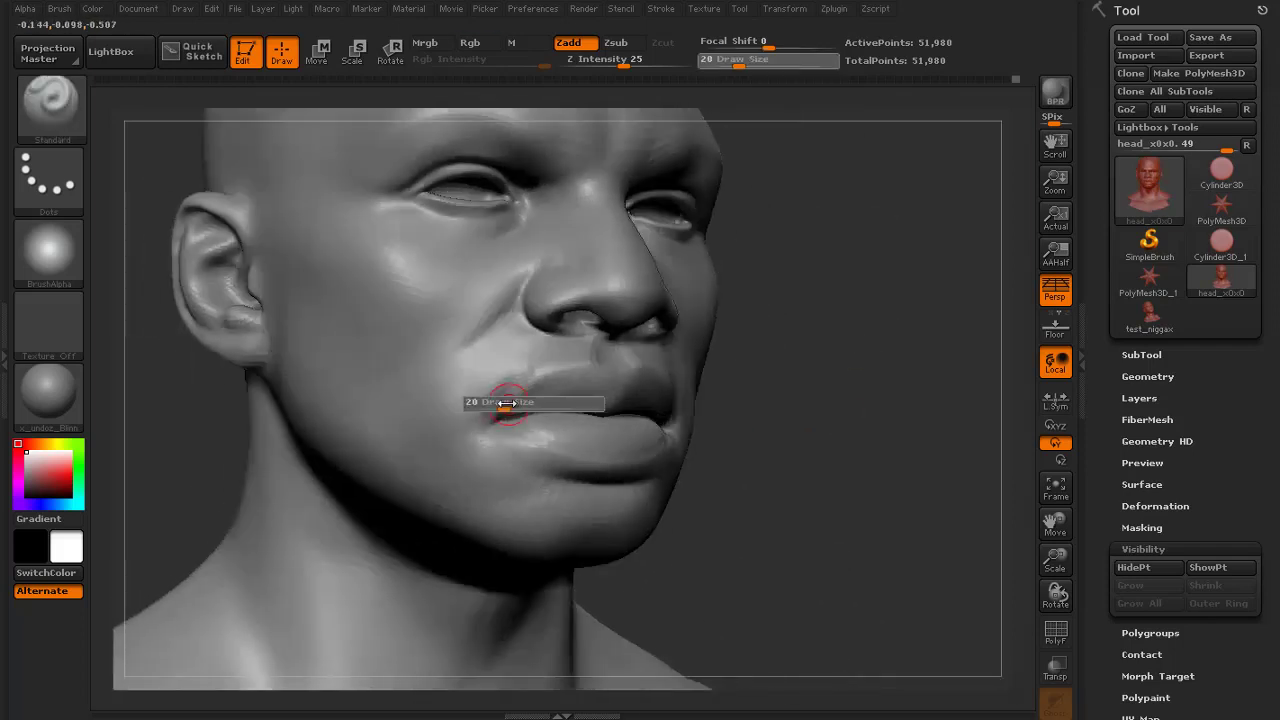
click(505, 403)
alt+drag(479, 441, 520, 505)
drag(800, 480, 660, 450)
key(s)
click(622, 481)
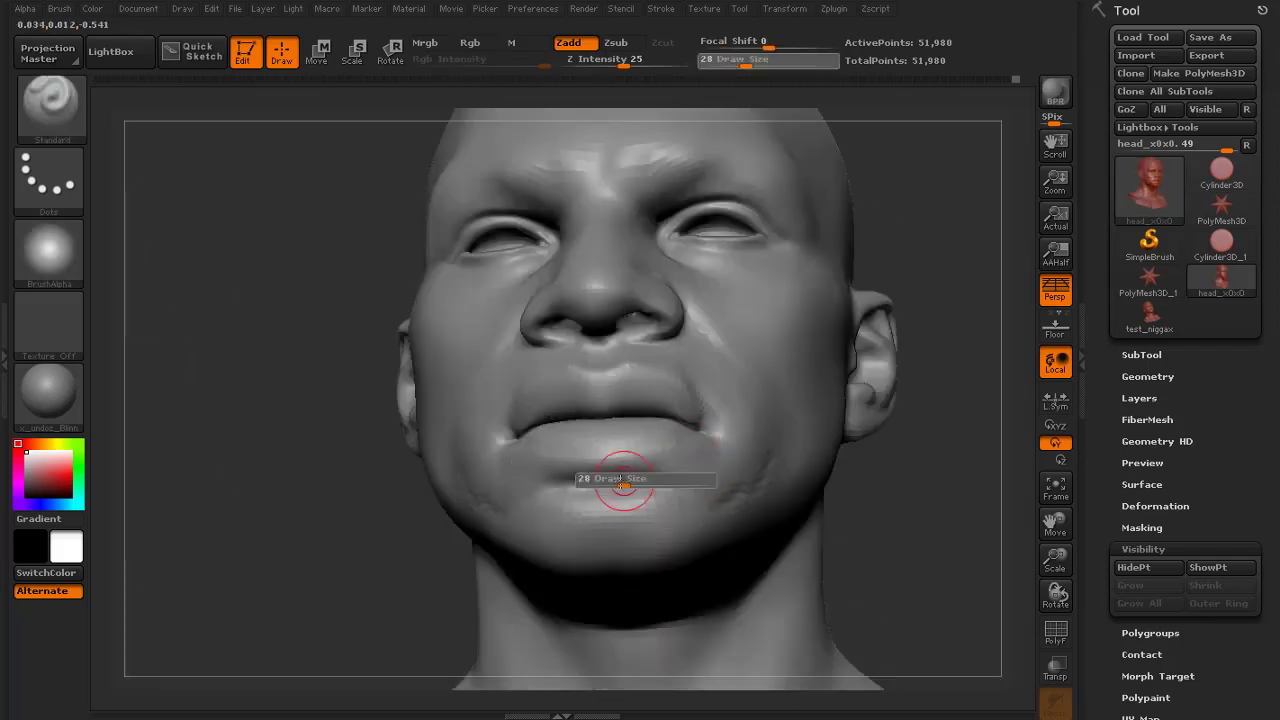
Smooth the sides of the chin and the crease beneath the lower lip
shift+drag(700, 490, 733, 497)
mouse_move(850, 505)
mouse_down()
mouse_move(928, 537)
mouse_move(809, 423)
mouse_move(745, 400)
mouse_up()
mouse_move(745, 400)
alt+mouse_down()
mouse_move(711, 467)
mouse_move(675, 470)
alt+mouse_up()
shift+drag(583, 489, 603, 492)
alt+drag(846, 460, 829, 403)
mouse_move(829, 403)
alt+mouse_down()
mouse_move(944, 429)
mouse_move(885, 436)
alt+mouse_up()
Shape the jaw edge and neck below the ear with the Standard brush at Draw Size 40
mouse_move(357, 517)
mouse_down()
mouse_move(328, 474)
mouse_move(335, 570)
mouse_up()
key(s)
click(763, 388)
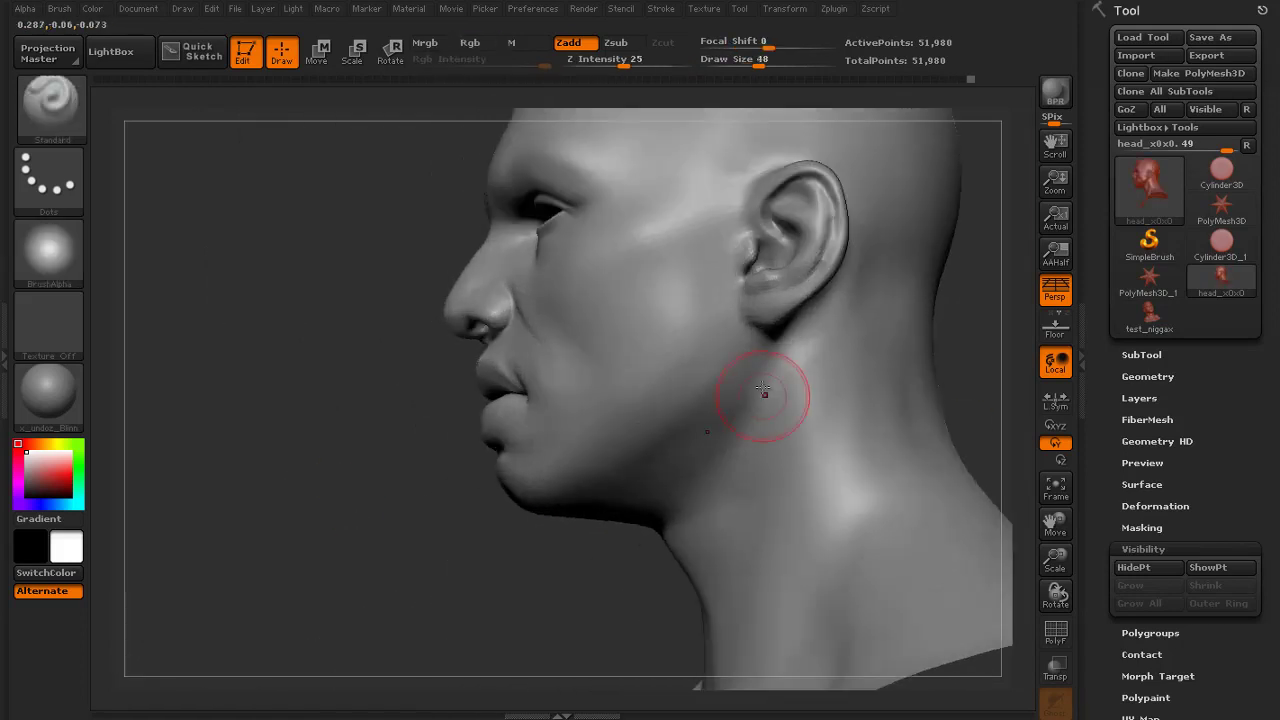
drag(746, 337, 722, 436)
alt+drag(473, 595, 762, 402)
drag(762, 402, 740, 372)
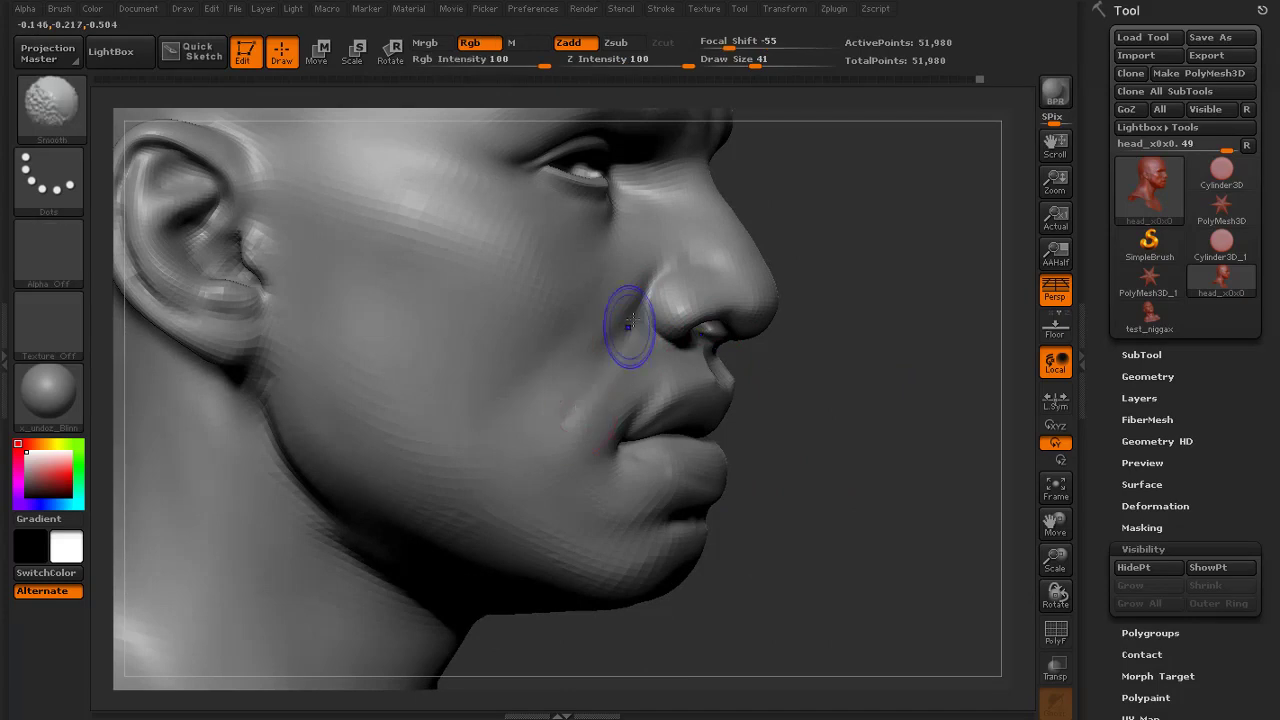
Undo the last stroke, switch to the Clay brush, and work over the cheeks, smoothing them at Draw Size 37
key(ctrl+z)
click(75, 122)
click(260, 195)
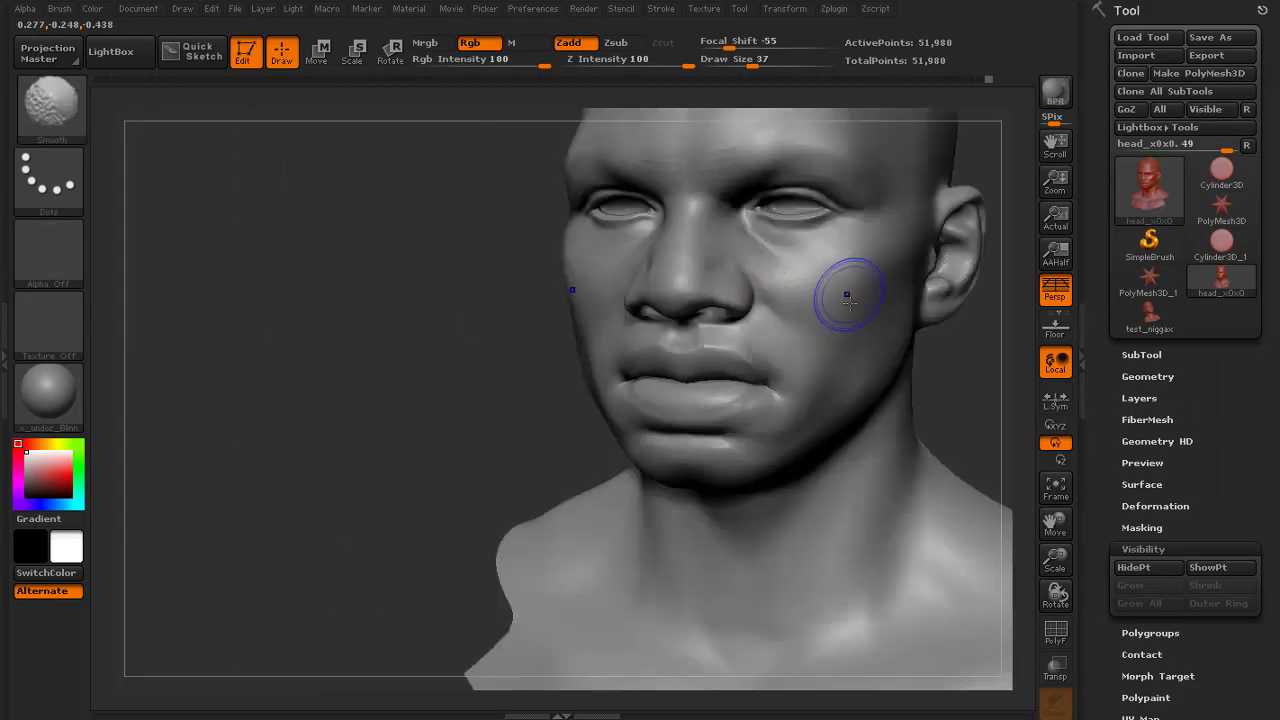
mouse_move(900, 330)
mouse_down()
mouse_move(457, 351)
mouse_move(916, 399)
mouse_move(883, 394)
mouse_move(867, 337)
mouse_up()
drag(867, 337, 850, 430)
mouse_move(850, 430)
mouse_down()
mouse_move(913, 420)
mouse_move(752, 385)
mouse_up()
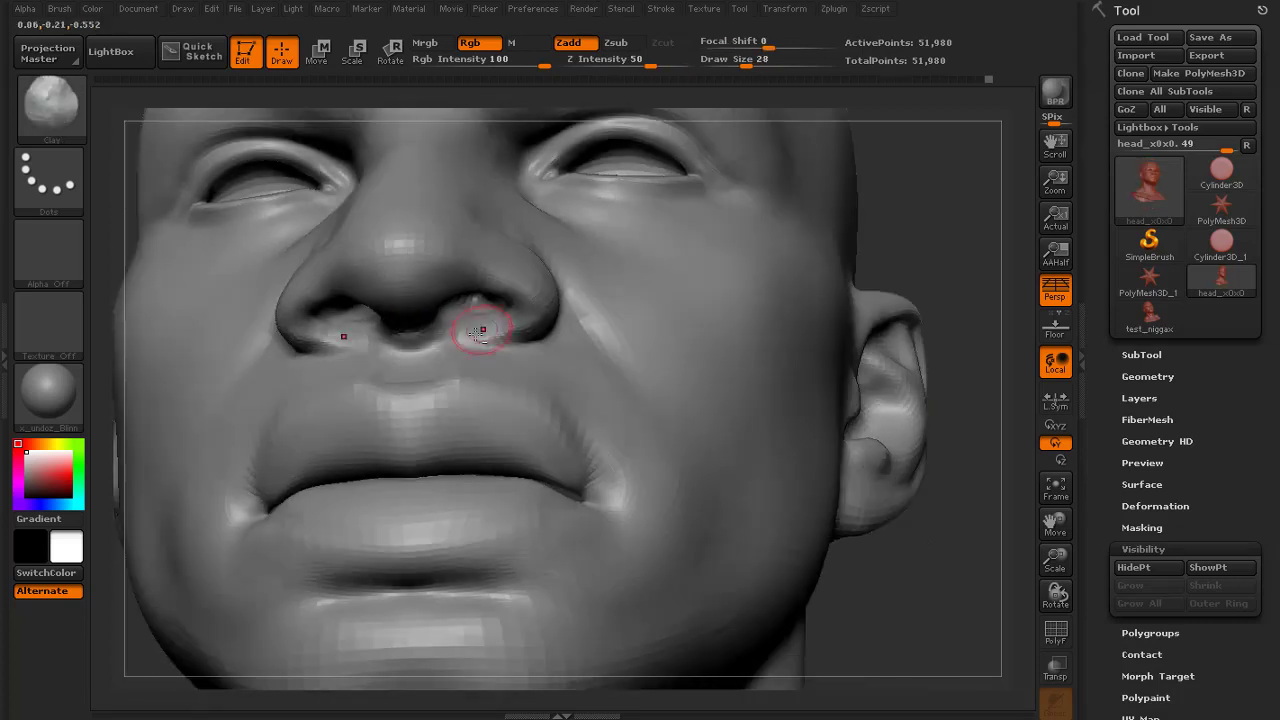
Build up and smooth the lower rim of the nostrils with the Clay brush at Draw Size 28
shift+drag(488, 346, 496, 342)
mouse_move(940, 290)
alt+mouse_down()
mouse_move(963, 220)
mouse_move(914, 280)
mouse_move(846, 266)
mouse_move(850, 345)
mouse_move(894, 314)
mouse_move(869, 360)
mouse_move(835, 341)
mouse_move(879, 350)
mouse_move(897, 314)
alt+mouse_up()
key(f)
drag(857, 355, 805, 310)
mouse_move(595, 375)
mouse_down()
mouse_move(434, 386)
mouse_move(884, 296)
mouse_move(877, 391)
mouse_move(720, 385)
mouse_move(986, 354)
mouse_up()
Divide the mesh one level further, and sculpt the lip borders with the Standard brush at Draw Size 18, smoothing them
key(ctrl+d)
click(54, 108)
click(122, 115)
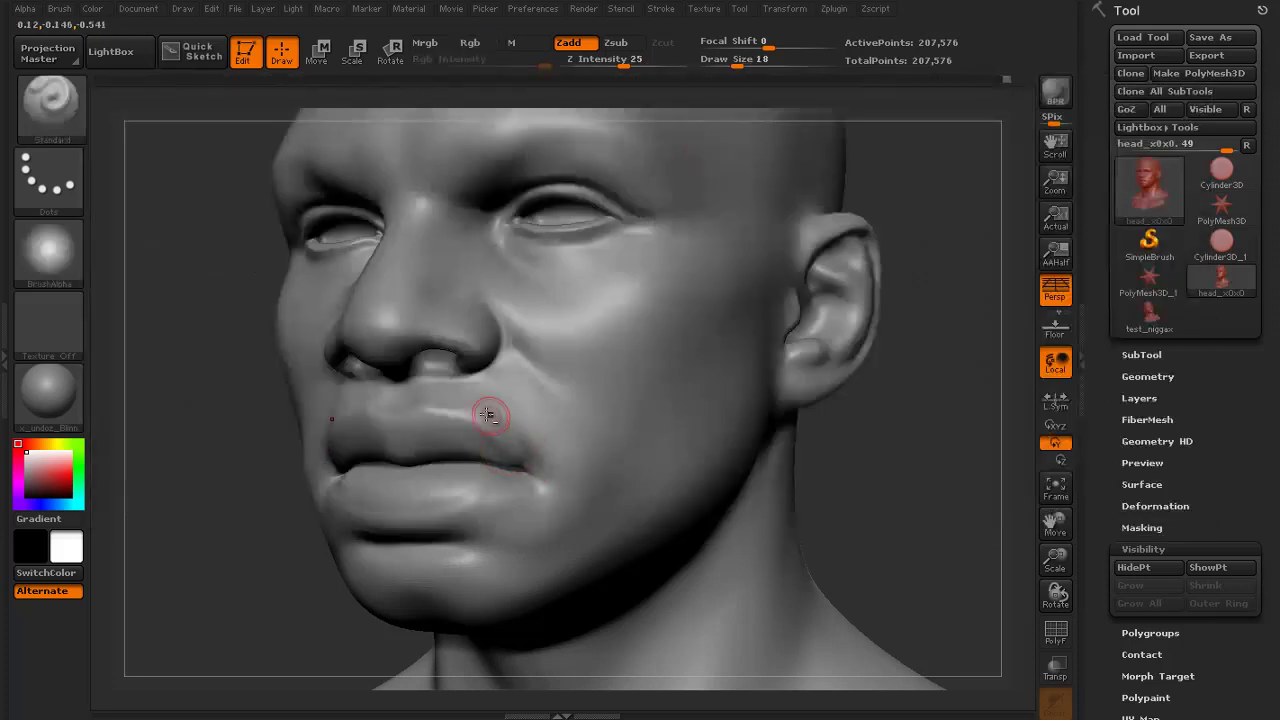
mouse_move(212, 488)
mouse_down()
mouse_move(723, 394)
mouse_move(814, 349)
mouse_move(616, 389)
mouse_move(554, 435)
mouse_move(505, 429)
mouse_up()
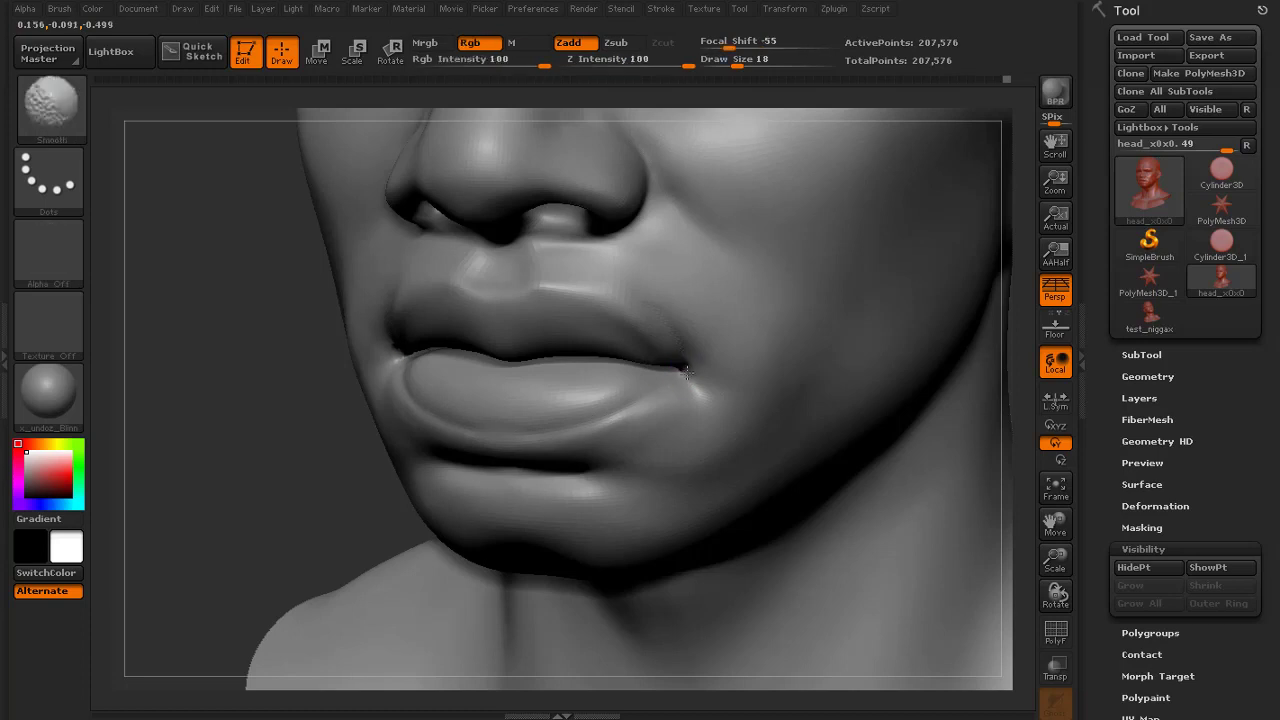
shift+drag(656, 402, 645, 412)
drag(165, 470, 274, 473)
mouse_move(775, 304)
mouse_down()
mouse_move(900, 337)
mouse_move(857, 328)
mouse_up()
Sculpt the raised border of the upper lip with the Standard brush at Draw Size 25, smoothing toward the mouth corners
key(s)
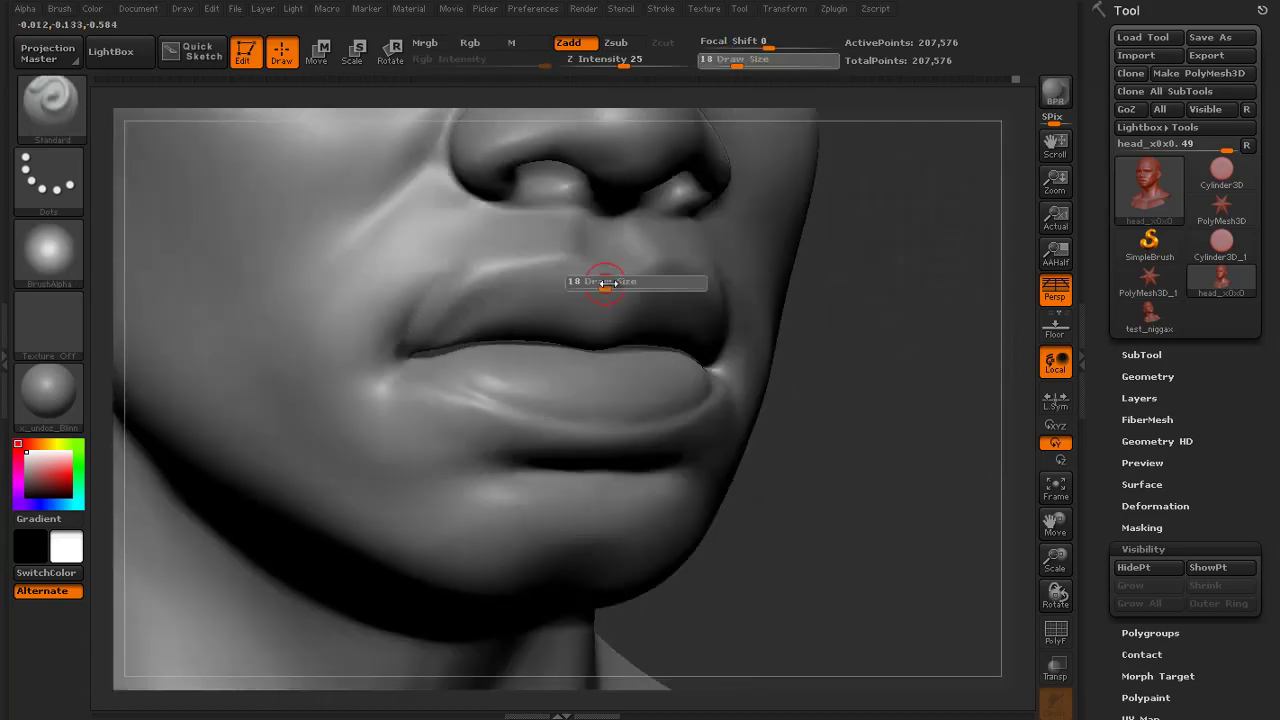
click(610, 281)
shift+drag(603, 282, 608, 288)
drag(523, 279, 500, 287)
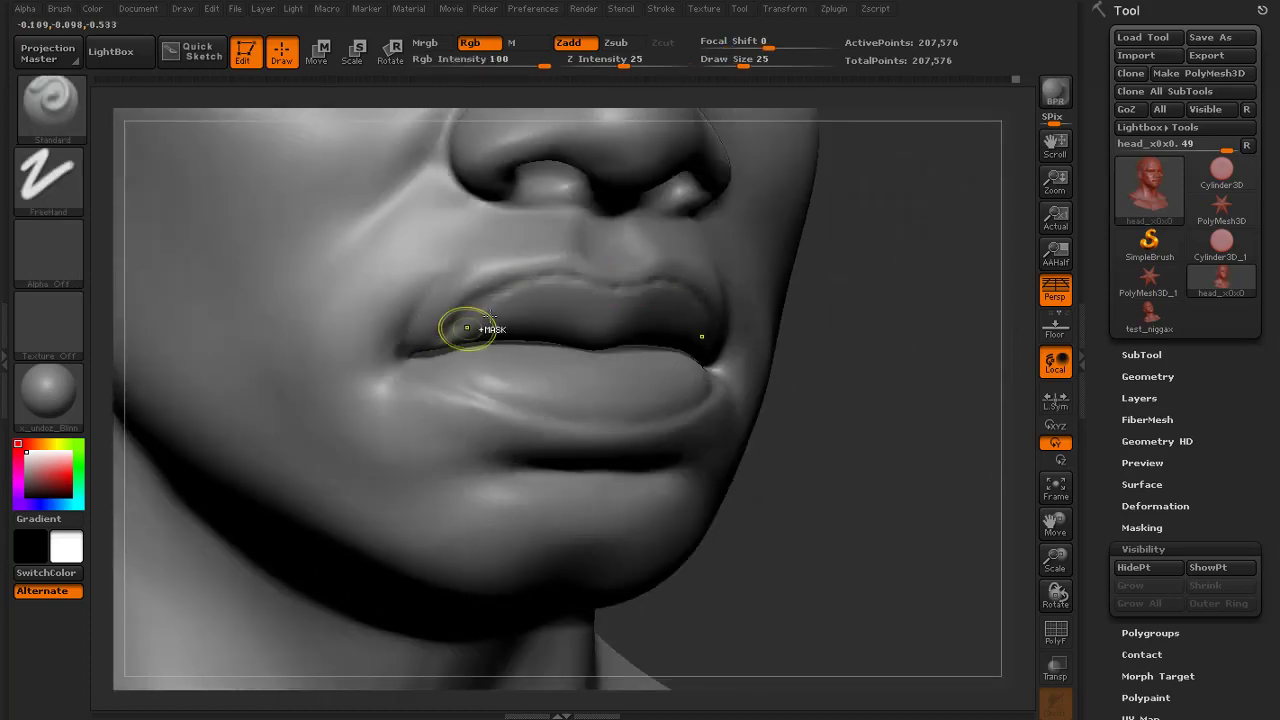
shift+drag(435, 333, 432, 341)
drag(893, 302, 795, 301)
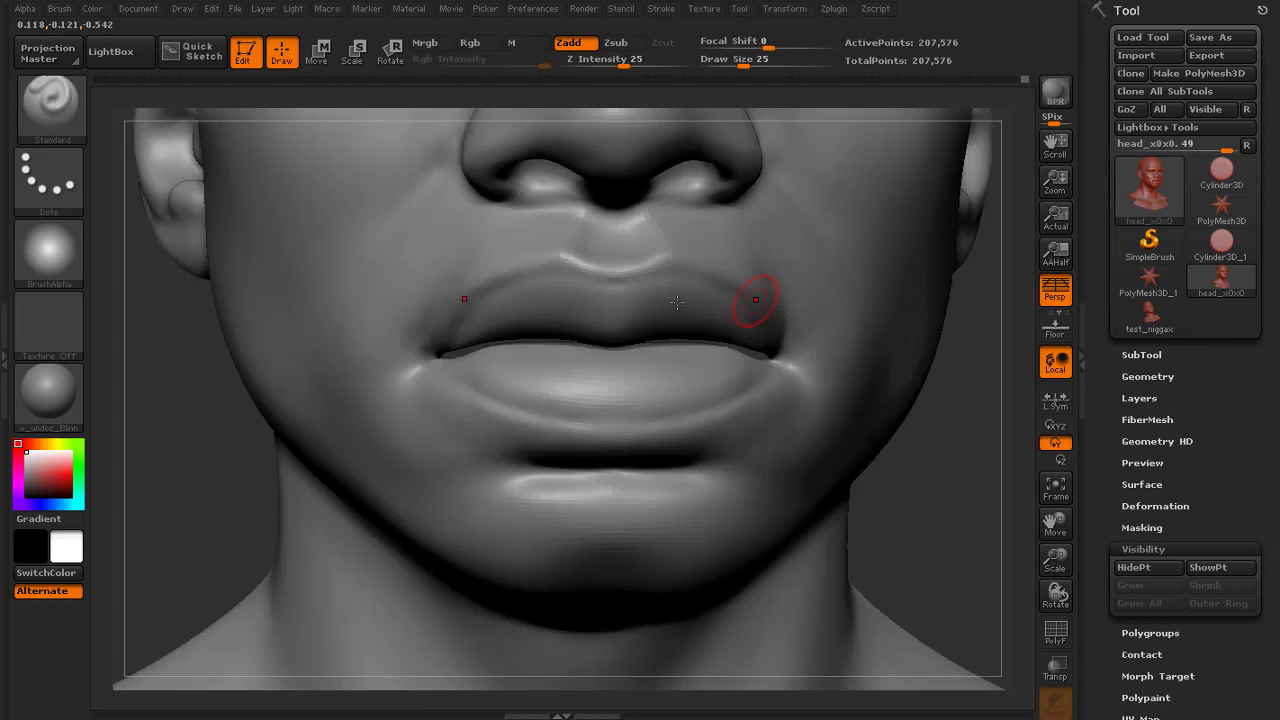
Smooth the skin along the upper lip's border on both sides of the mouth
drag(957, 371, 820, 375)
shift+drag(700, 256, 712, 260)
mouse_move(320, 460)
alt+mouse_down()
mouse_move(320, 400)
mouse_move(420, 400)
alt+mouse_up()
drag(760, 500, 830, 492)
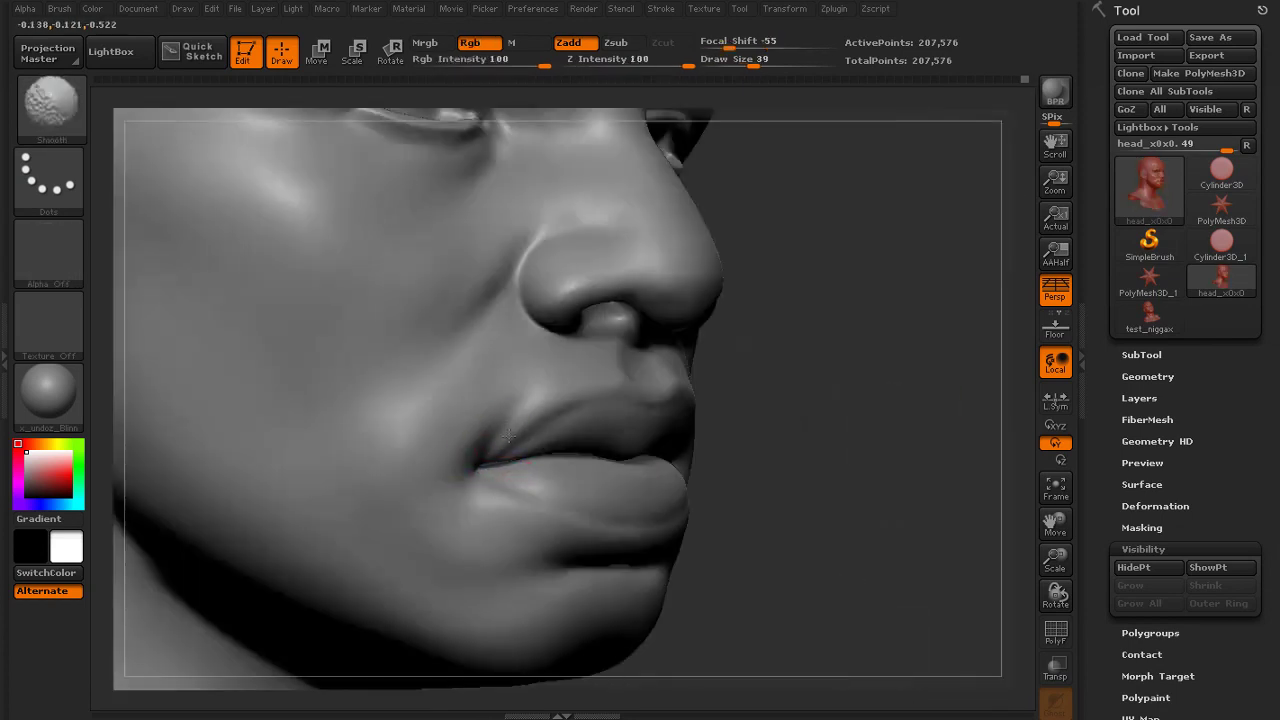
Smooth the mouth corners and the surrounding cheek at Draw Size 39
drag(750, 63, 762, 63)
shift+drag(490, 455, 471, 458)
mouse_move(769, 474)
mouse_down()
mouse_move(470, 478)
mouse_move(791, 490)
mouse_move(786, 522)
mouse_move(800, 506)
mouse_up()
mouse_move(397, 490)
mouse_down()
mouse_move(397, 414)
mouse_move(540, 414)
mouse_up()
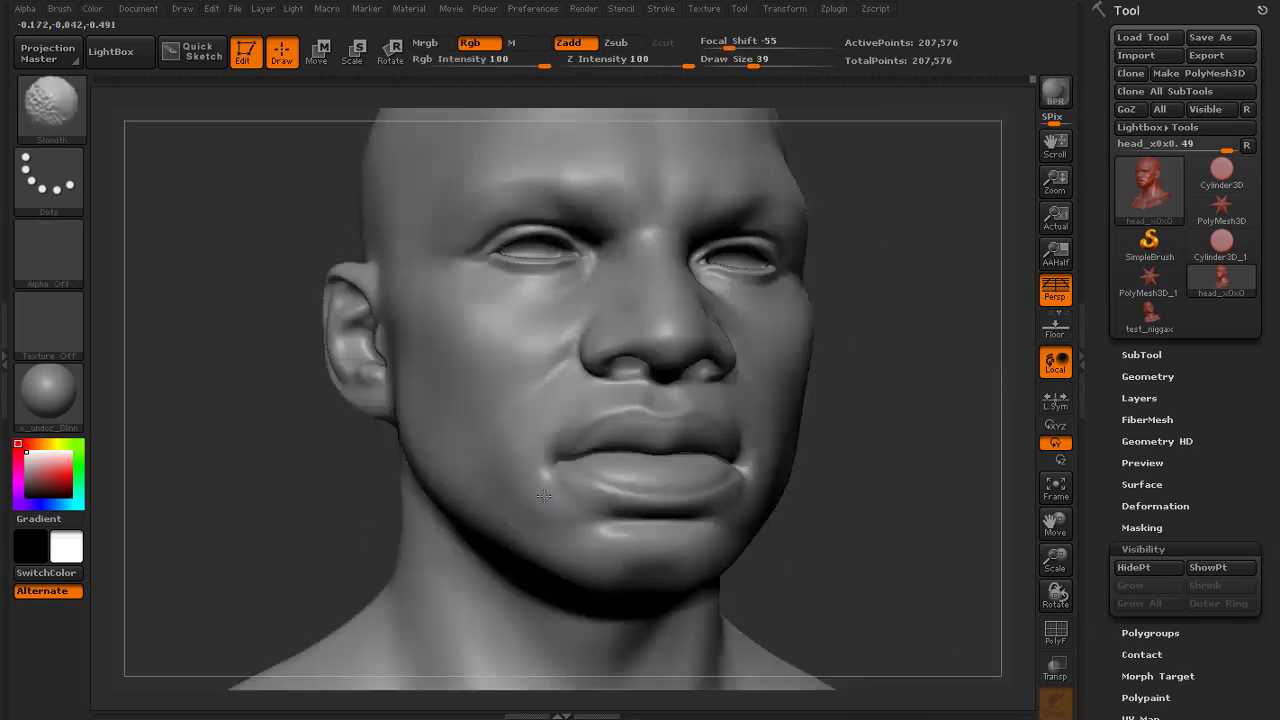
Sharpen the fold between nose and cheek with the Standard brush at Draw Size 12, and soften its lower end
mouse_move(760, 415)
mouse_down()
mouse_move(849, 417)
mouse_move(849, 500)
mouse_up()
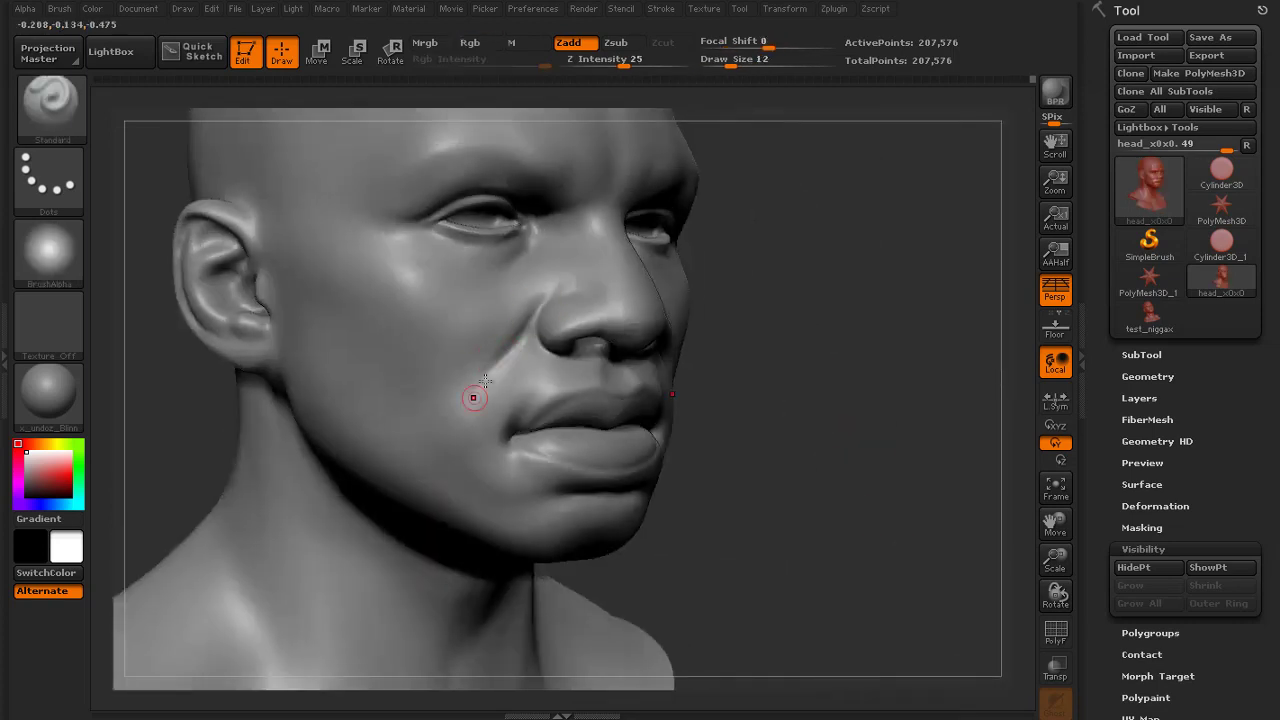
shift+drag(485, 381, 471, 398)
drag(845, 450, 560, 452)
shift+drag(726, 351, 700, 370)
drag(300, 420, 430, 422)
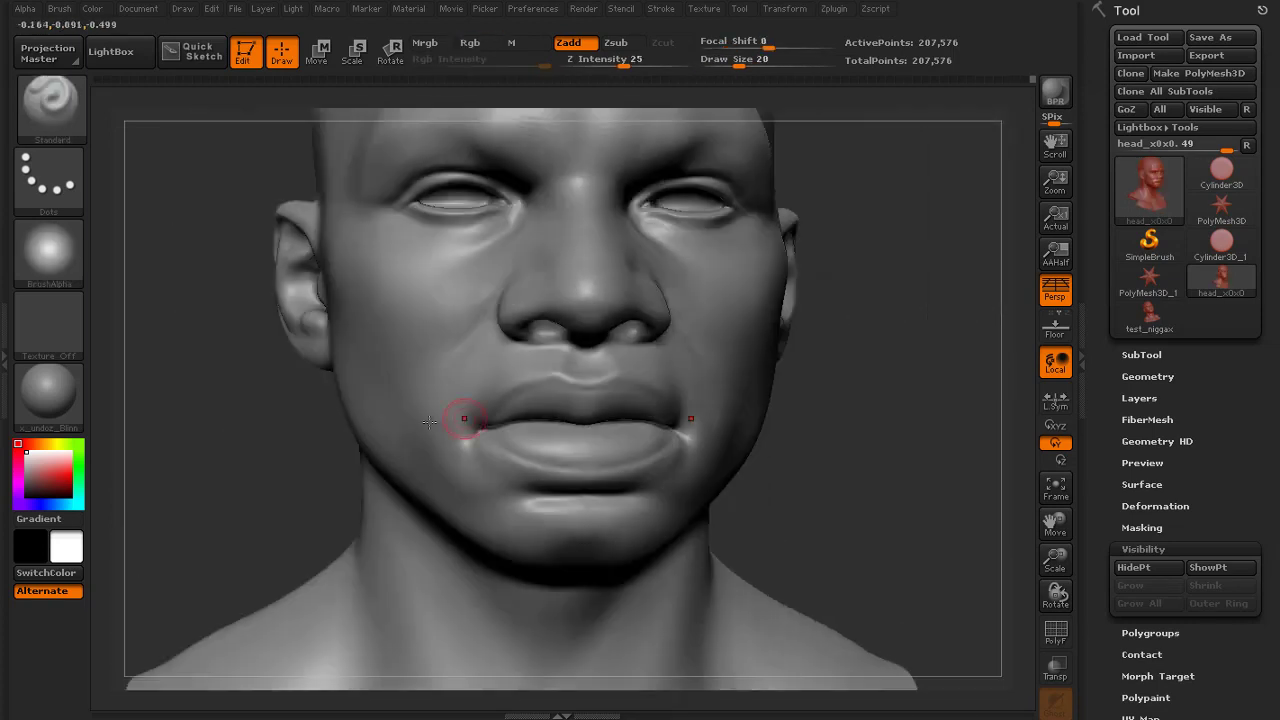
Refine and smooth the area between the nose wing and the mouth corner at Draw Size 20
drag(853, 400, 750, 392)
mouse_move(594, 280)
shift+mouse_down()
mouse_move(640, 275)
mouse_move(515, 385)
shift+mouse_up()
shift+drag(515, 385, 499, 413)
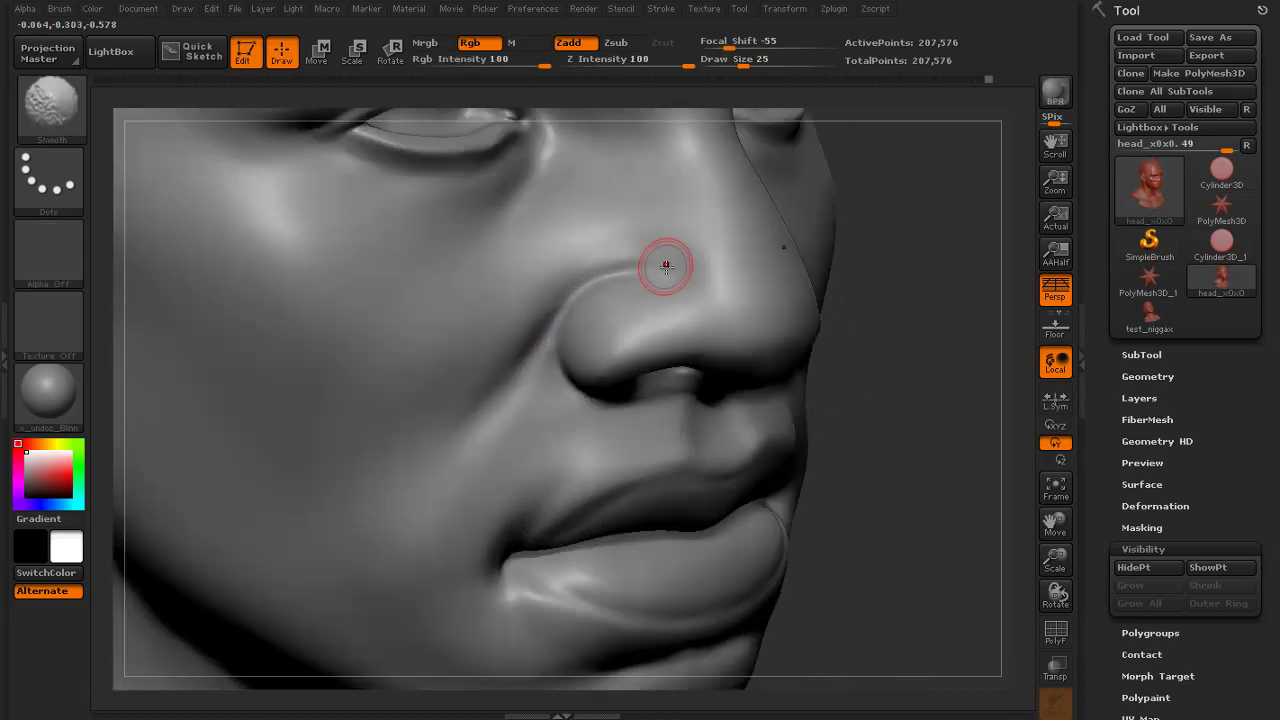
Sculpt the crease over the nose wing at Draw Size 25 and smooth it on both sides
mouse_move(648, 267)
mouse_down()
mouse_move(566, 302)
mouse_move(636, 276)
mouse_up()
drag(966, 366, 800, 362)
shift+drag(700, 272, 712, 275)
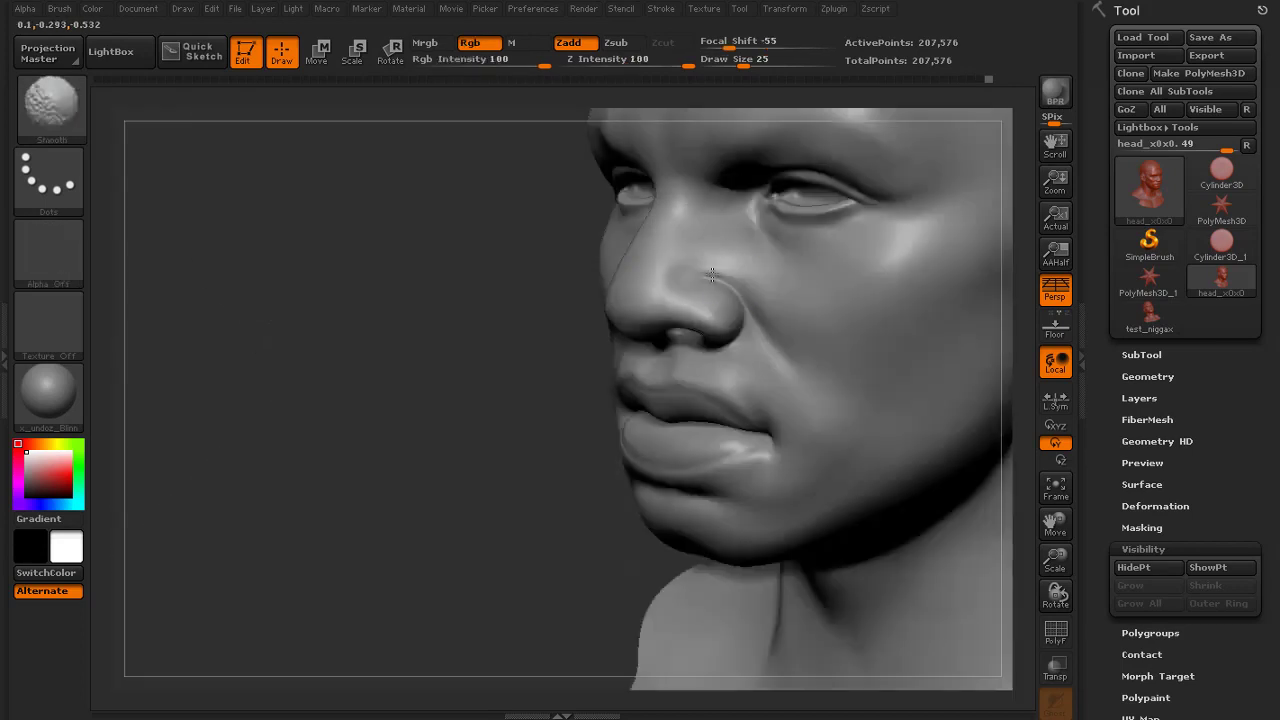
mouse_move(437, 429)
mouse_down()
mouse_move(400, 380)
mouse_move(480, 360)
mouse_move(844, 338)
mouse_move(749, 409)
mouse_up()
shift+drag(516, 390, 514, 427)
Smooth the base of the nose between the nostrils from below at Draw Size 25, and switch the sculpting brush
drag(800, 430, 814, 323)
shift+drag(516, 480, 524, 470)
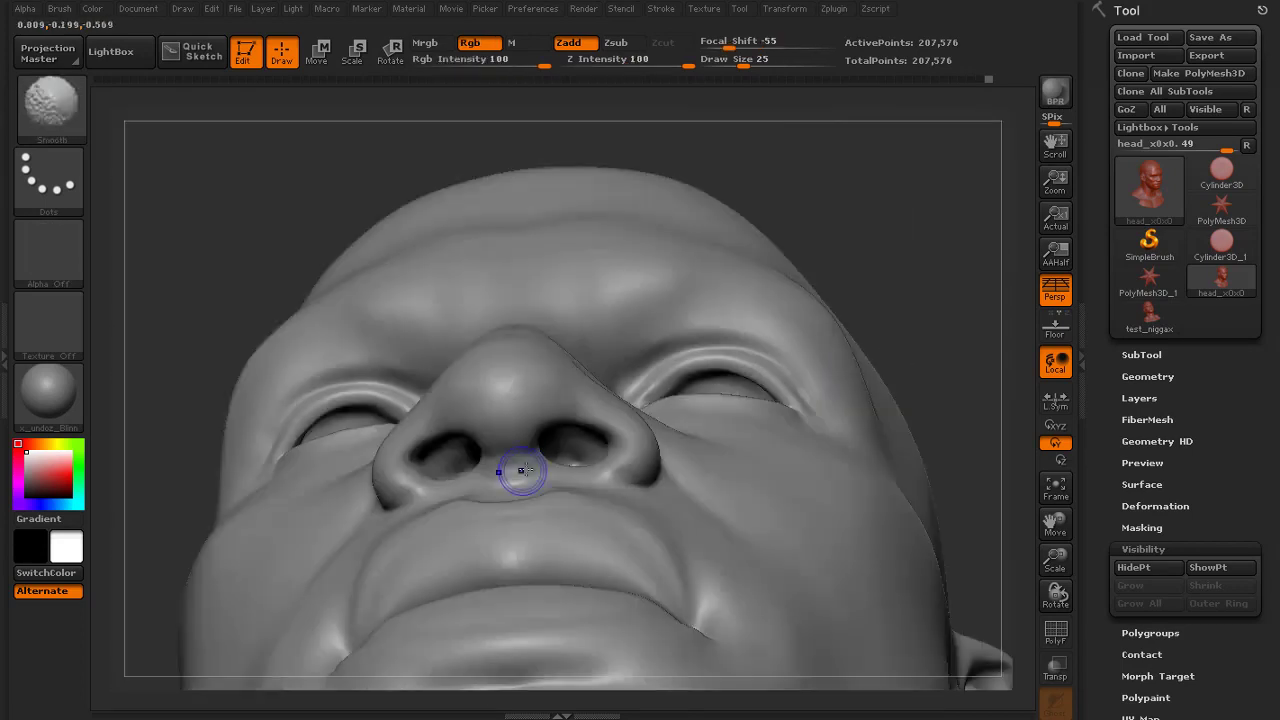
click(80, 124)
click(190, 185)
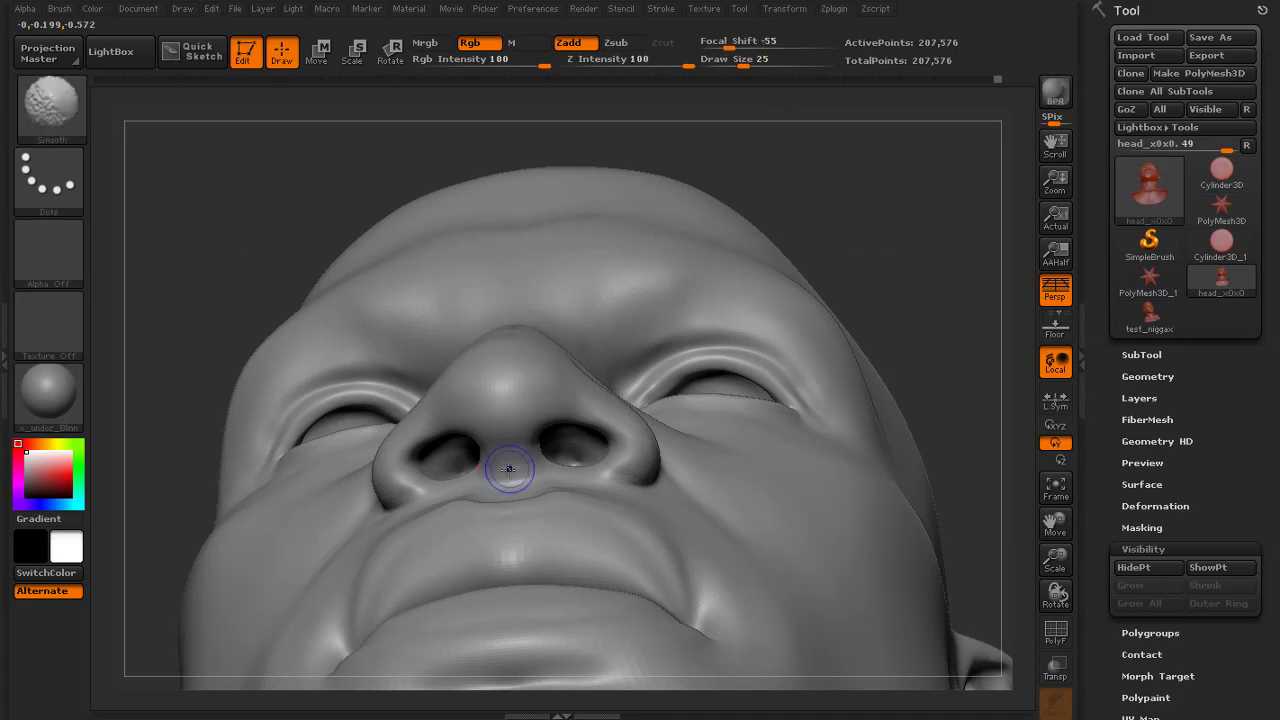
Refine the nostril openings from below, smoothing their inner surfaces at Draw Size 25
drag(930, 238, 834, 310)
drag(384, 424, 471, 466)
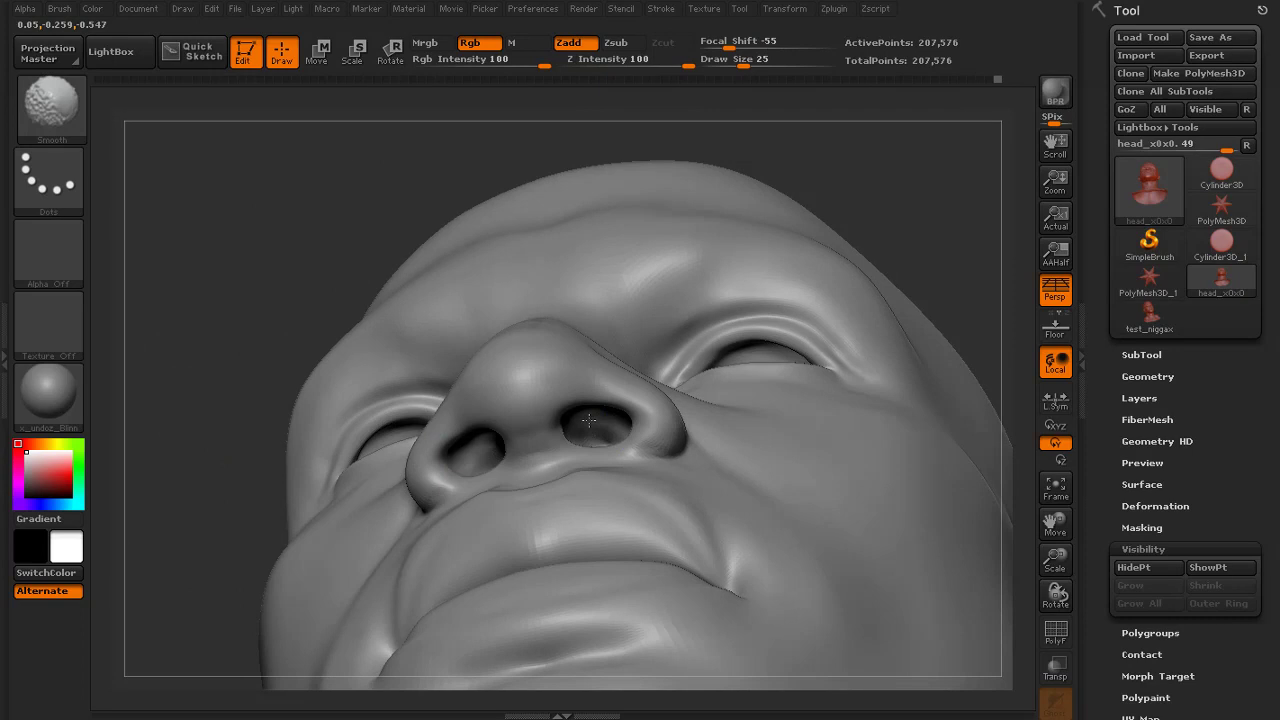
drag(589, 420, 617, 457)
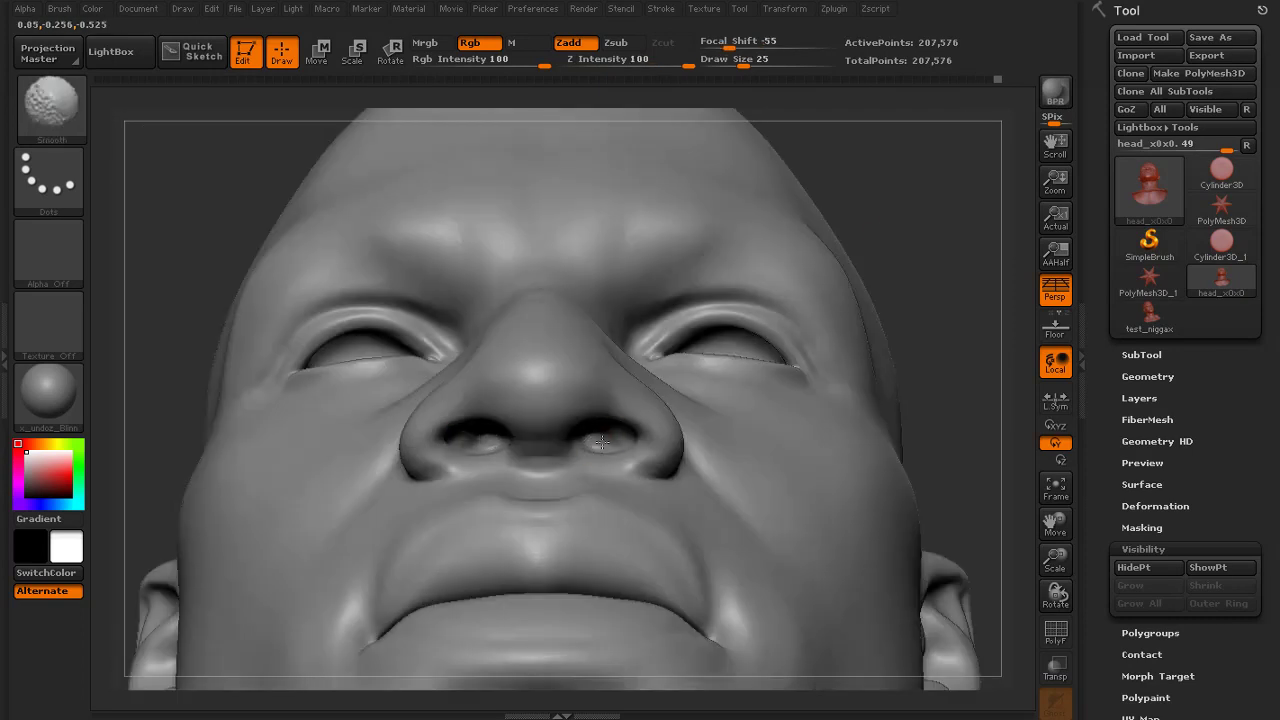
Build up the jaw and neck below the ear with the Clay brush, and sculpt the rear cheek with the Standard brush at Draw Size 41
drag(917, 286, 899, 318)
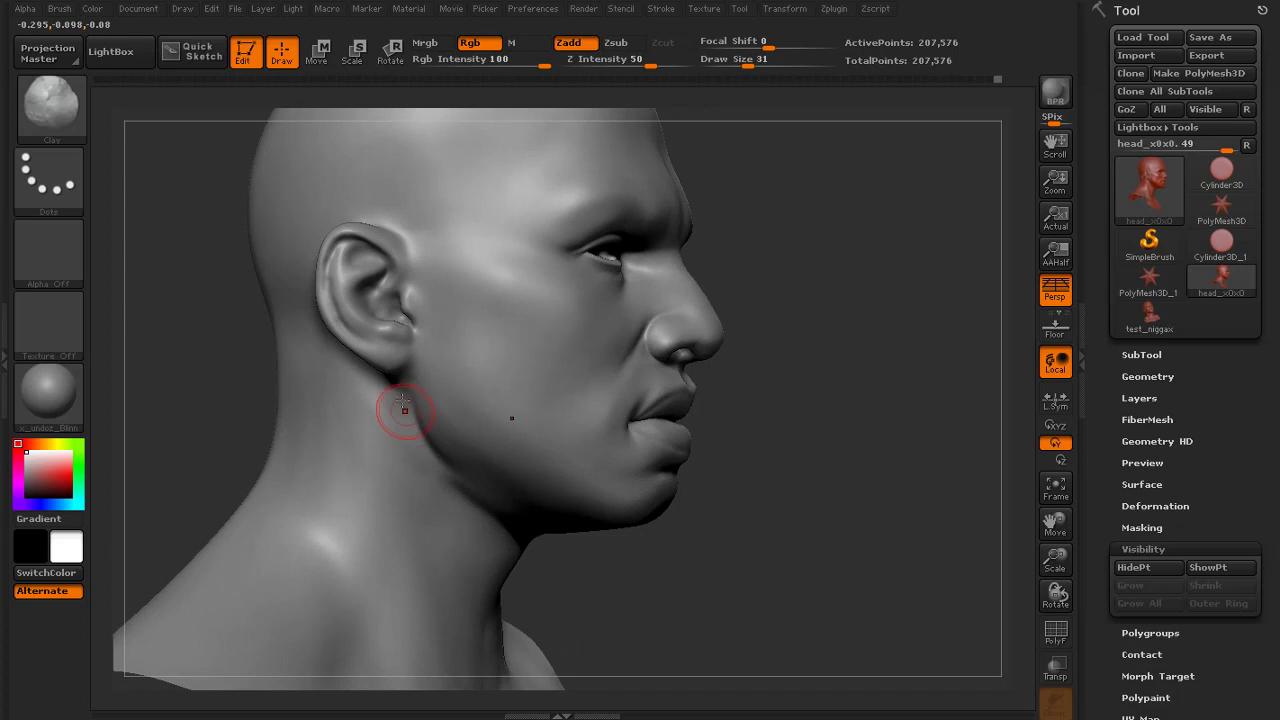
drag(780, 480, 534, 440)
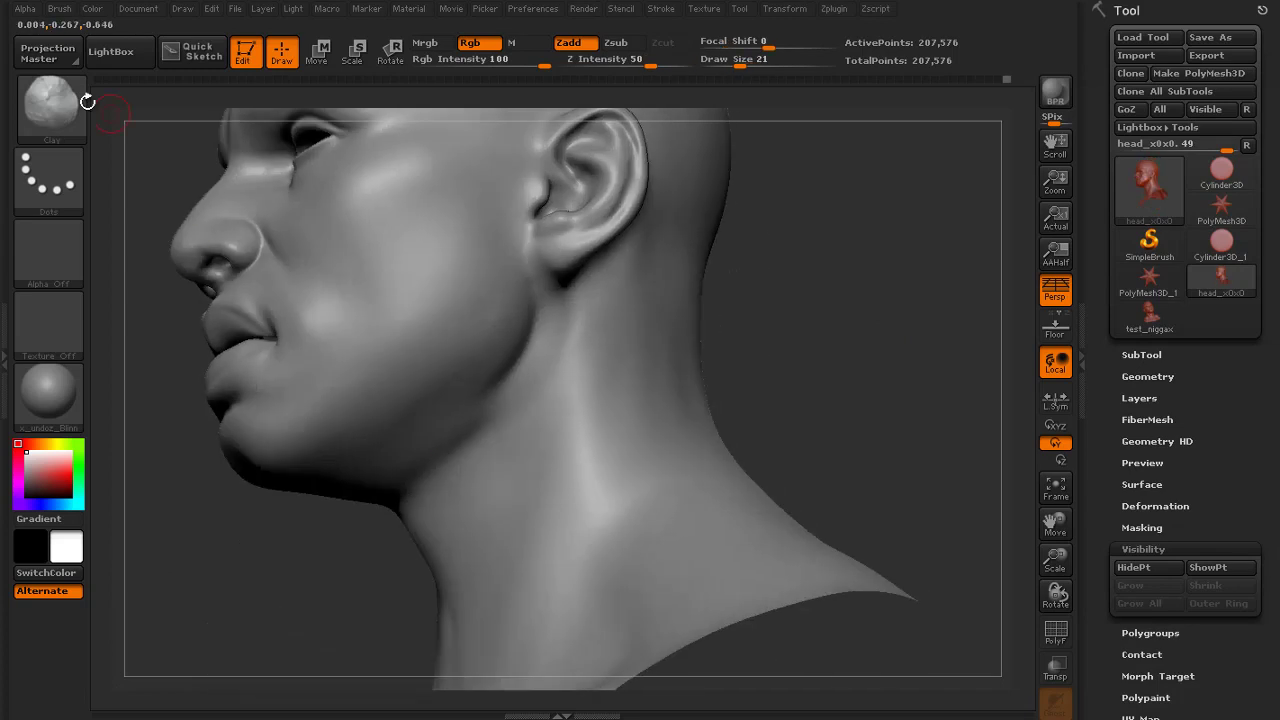
click(58, 104)
click(724, 128)
mouse_move(828, 286)
mouse_down()
mouse_move(883, 286)
mouse_move(867, 280)
mouse_move(933, 304)
mouse_up()
shift+drag(569, 403, 549, 422)
drag(825, 310, 890, 305)
shift+drag(630, 306, 602, 332)
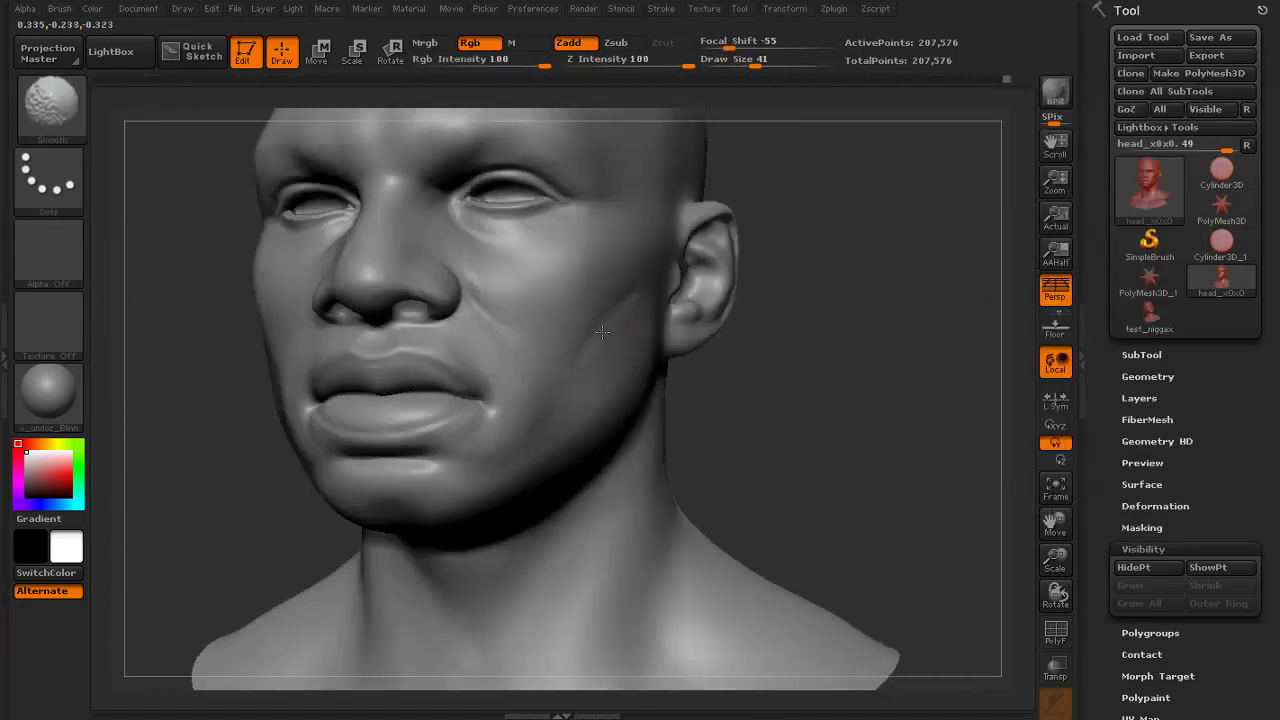
Carve and smooth the cheek hollows with the Standard brush at Draw Size 41
drag(825, 318, 831, 354)
alt+drag(392, 372, 410, 408)
alt+drag(395, 374, 418, 412)
drag(840, 335, 770, 335)
shift+drag(655, 380, 640, 405)
mouse_move(780, 325)
alt+mouse_down()
mouse_move(777, 357)
mouse_move(774, 337)
mouse_move(811, 383)
mouse_move(796, 340)
alt+mouse_up()
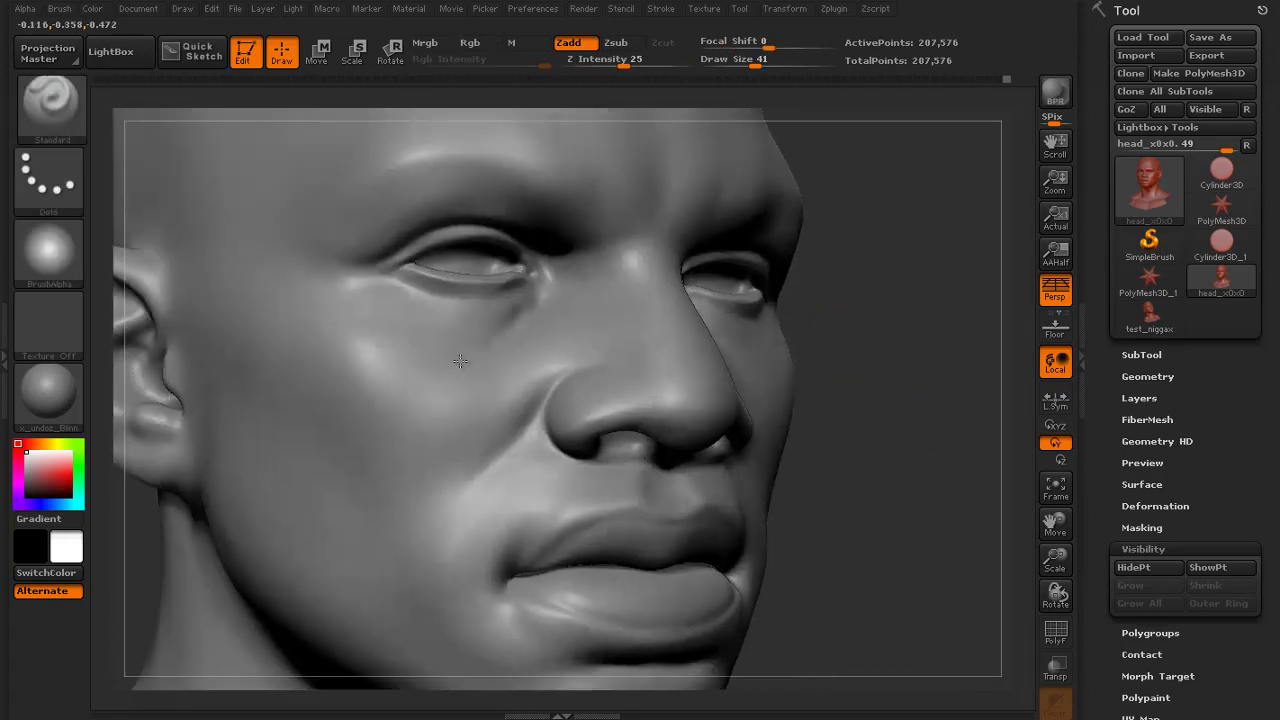
Smooth the area under the eyes at Draw Size 27, and refine the inner eye corners with the Clay brush at Draw Size 14
shift+drag(460, 361, 477, 357)
drag(880, 350, 735, 345)
key(b)
key(c)
key(l)
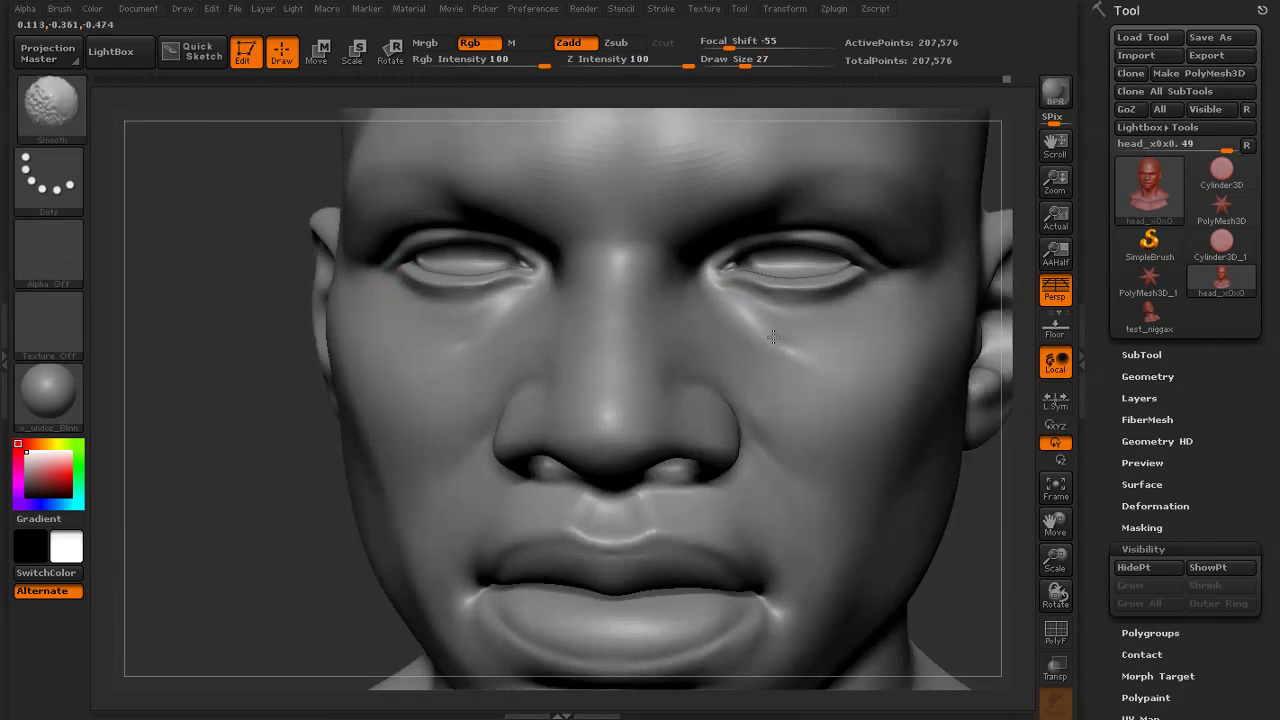
drag(171, 414, 543, 286)
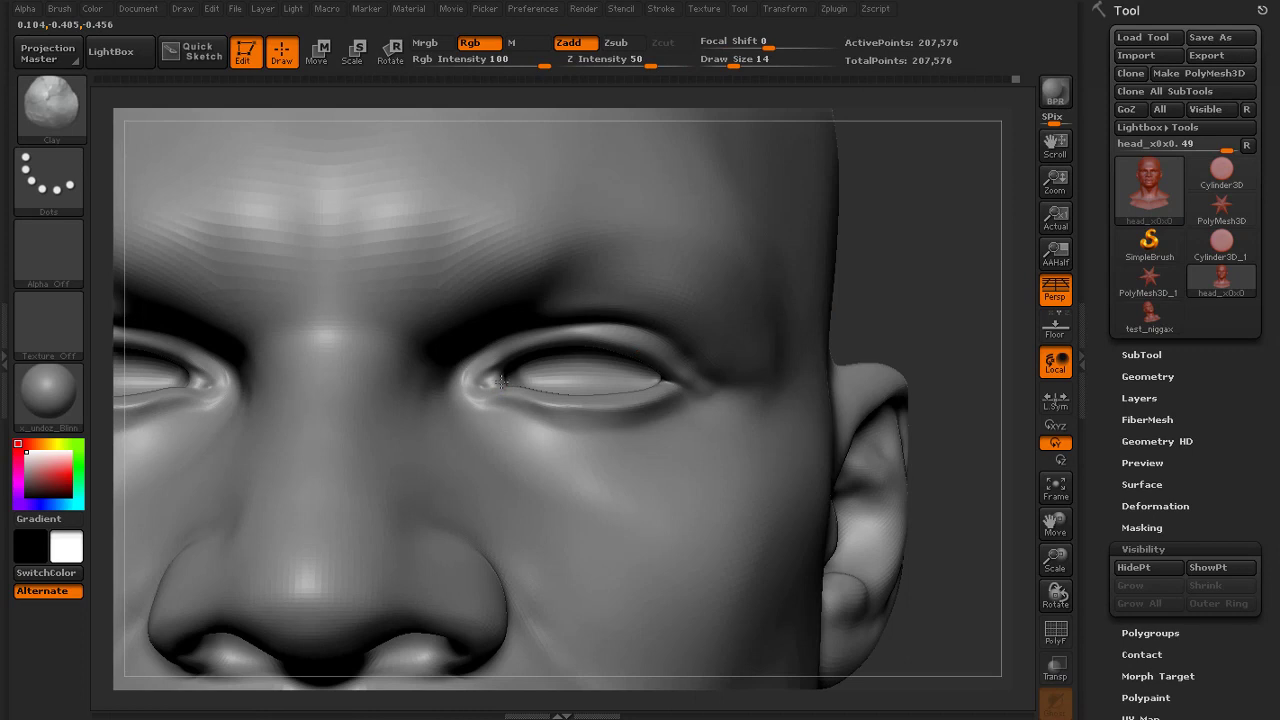
Reshape the nose bridge beside the inner eye corners with the Move brush at a lower subdivision level
key(f)
mouse_move(874, 280)
alt+mouse_down()
mouse_move(874, 249)
mouse_move(870, 262)
alt+mouse_up()
mouse_move(846, 178)
mouse_down()
mouse_move(891, 169)
mouse_move(840, 180)
mouse_up()
mouse_move(840, 180)
alt+mouse_down()
mouse_move(829, 200)
mouse_move(862, 209)
alt+mouse_up()
click(52, 105)
click(435, 125)
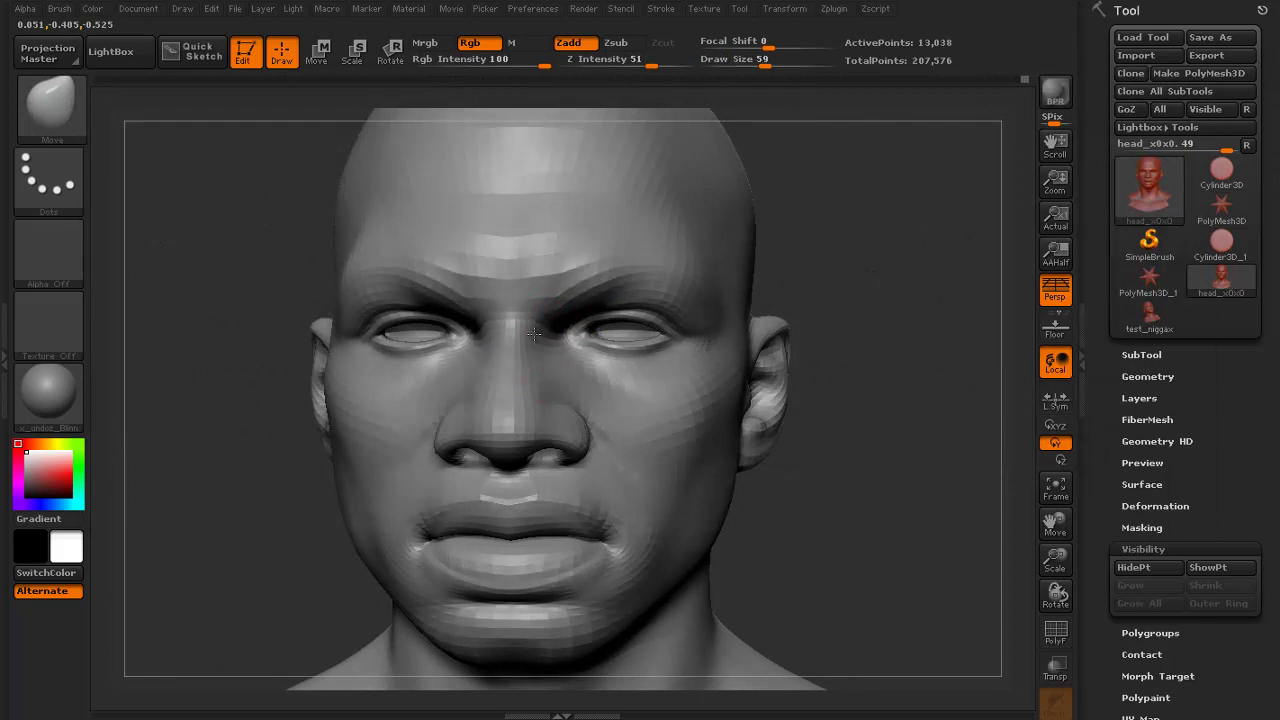
drag(808, 285, 862, 270)
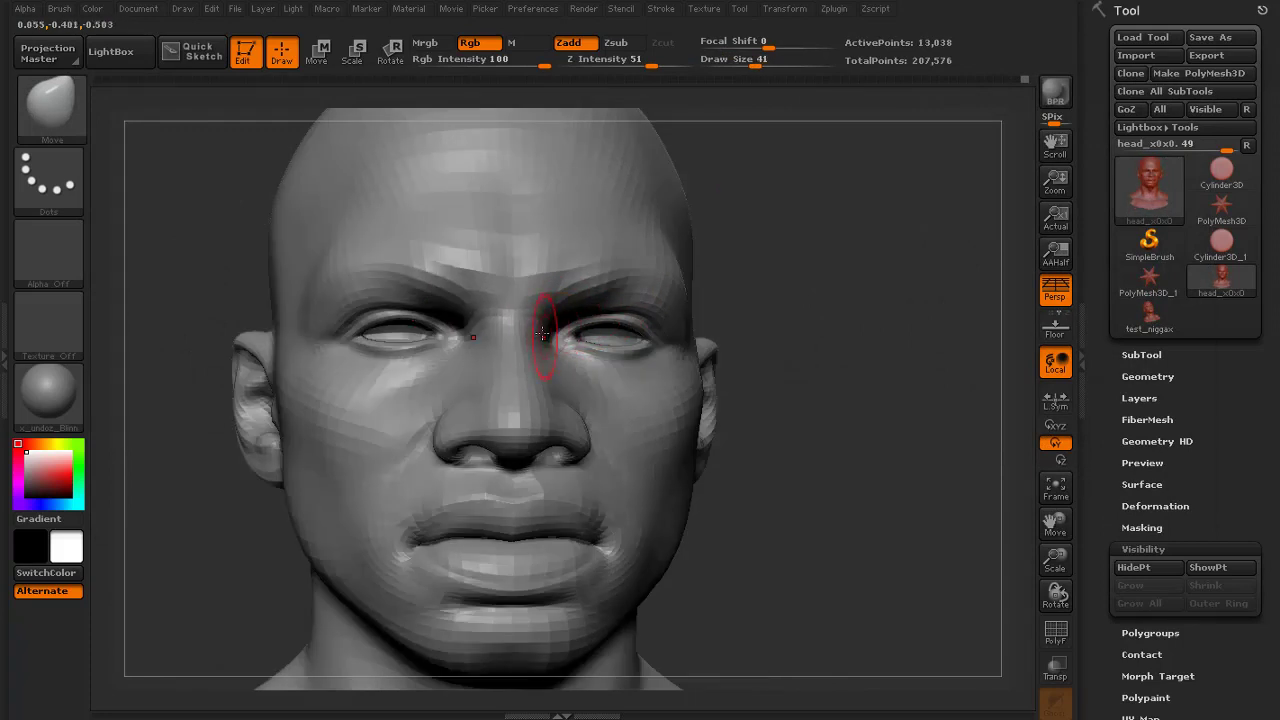
mouse_move(900, 185)
mouse_down()
mouse_move(791, 174)
mouse_move(809, 263)
mouse_move(697, 228)
mouse_move(771, 266)
mouse_move(748, 262)
mouse_up()
key(bracketright)
key(d)
Adjust the face beside the nose with a resized brush and switch to the Standard brush
alt+drag(748, 262, 748, 370)
drag(845, 180, 565, 422)
mouse_move(815, 288)
mouse_down()
mouse_move(780, 390)
mouse_move(860, 380)
mouse_up()
mouse_move(700, 350)
mouse_down()
mouse_move(777, 346)
mouse_move(829, 297)
mouse_move(800, 340)
mouse_up()
key(s)
drag(563, 422, 550, 422)
drag(766, 360, 878, 332)
click(52, 106)
click(720, 130)
drag(814, 266, 842, 270)
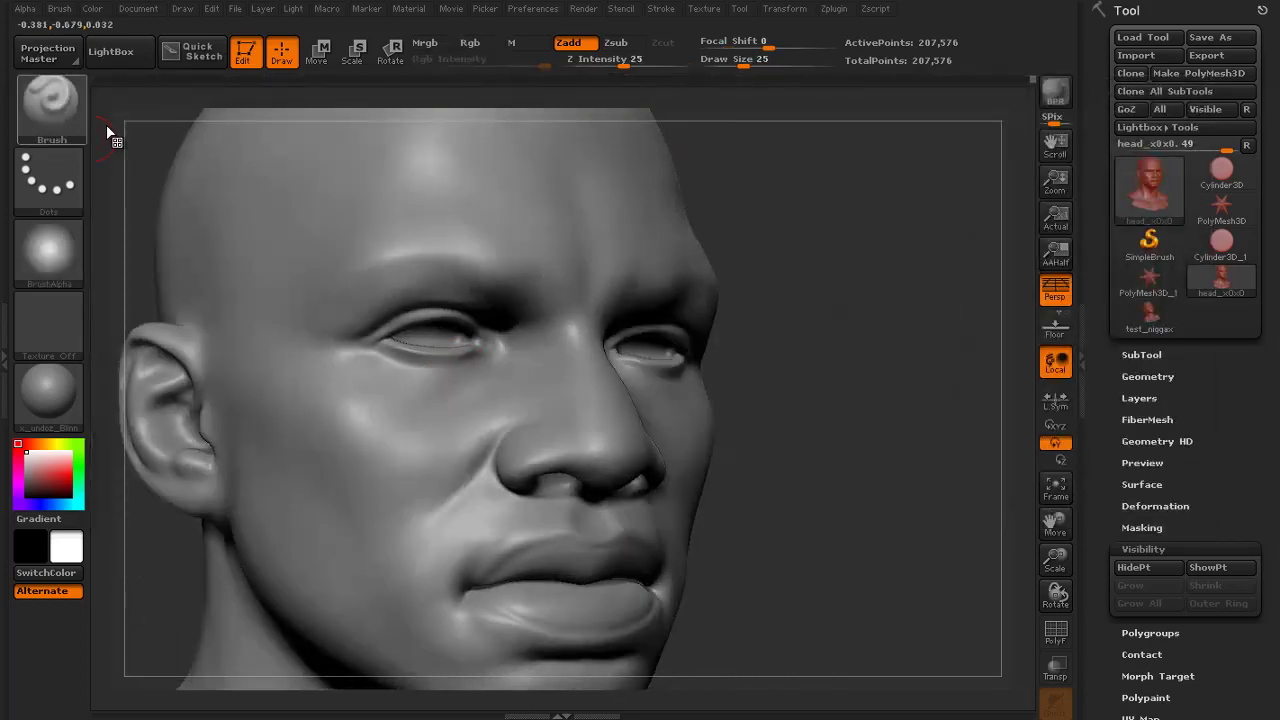
Refine the area under the lower eyelids and outer eye corners with the Clay brush at draw size 17 and smooth it
click(52, 106)
click(330, 132)
key(s)
drag(392, 361, 384, 361)
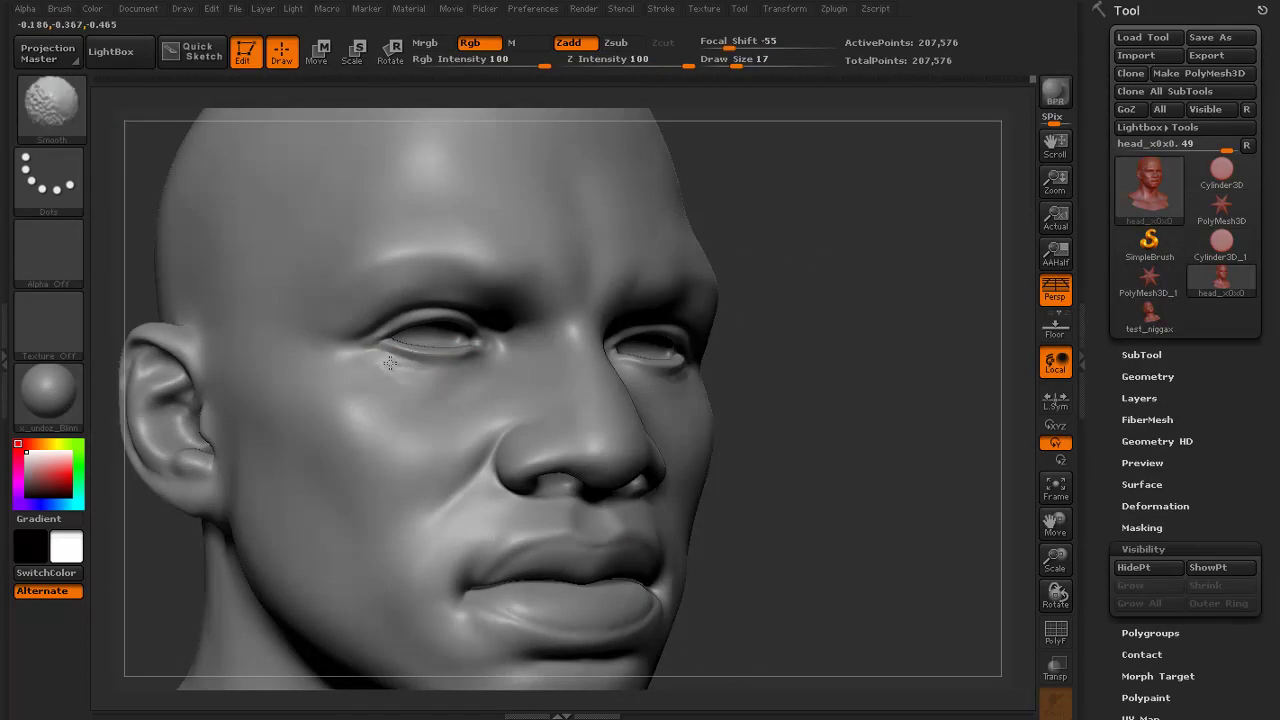
drag(830, 370, 600, 362)
drag(688, 349, 740, 338)
shift+drag(690, 348, 740, 343)
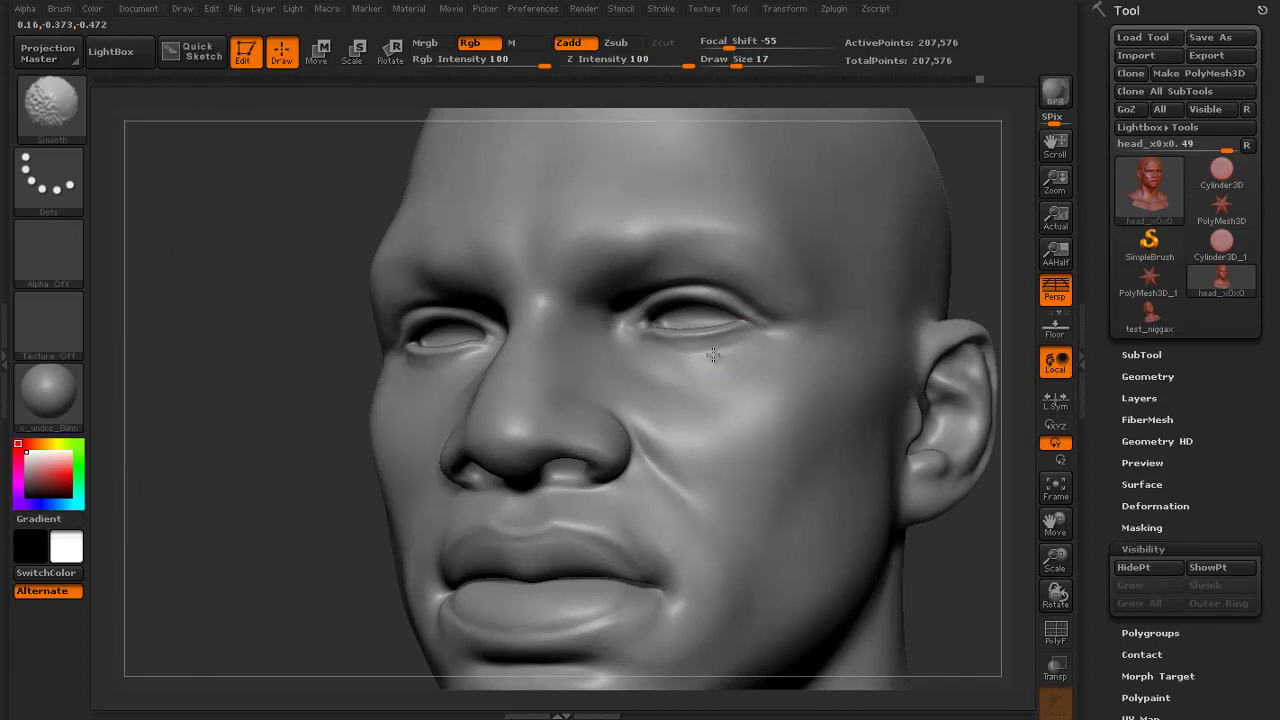
drag(840, 300, 917, 342)
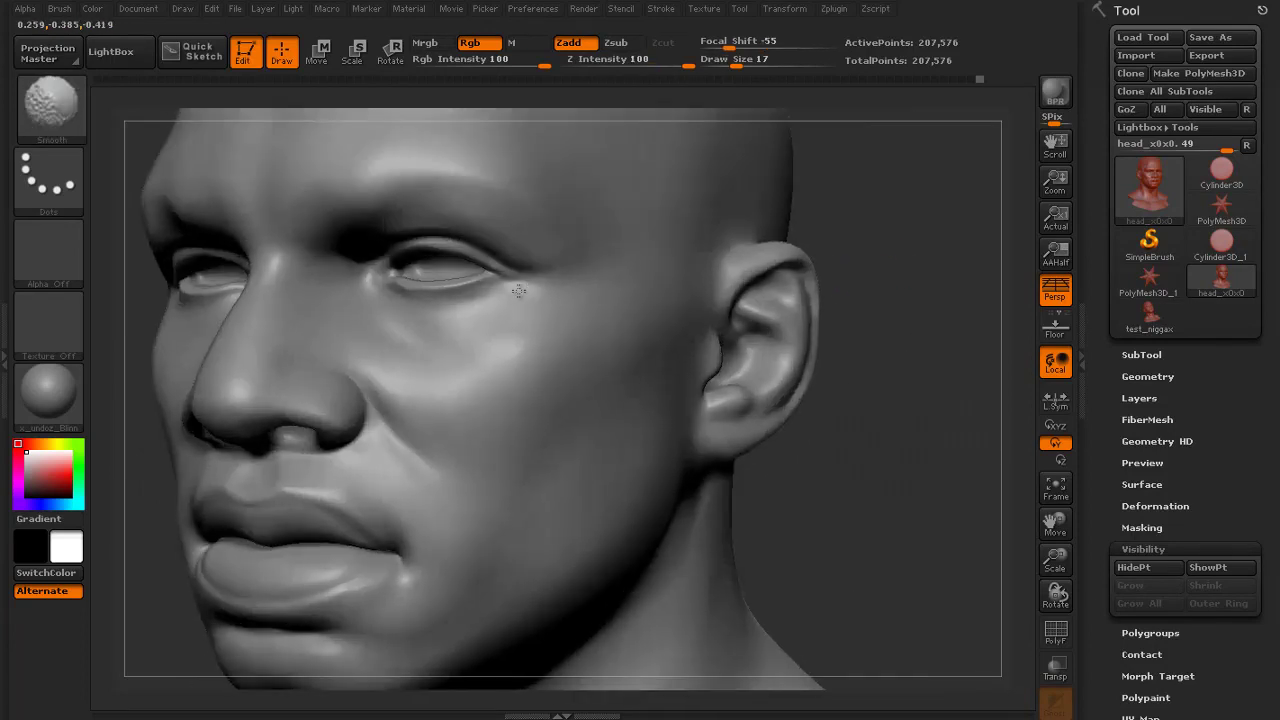
mouse_move(752, 318)
mouse_down()
mouse_move(857, 249)
mouse_move(771, 240)
mouse_move(744, 263)
mouse_move(663, 286)
mouse_up()
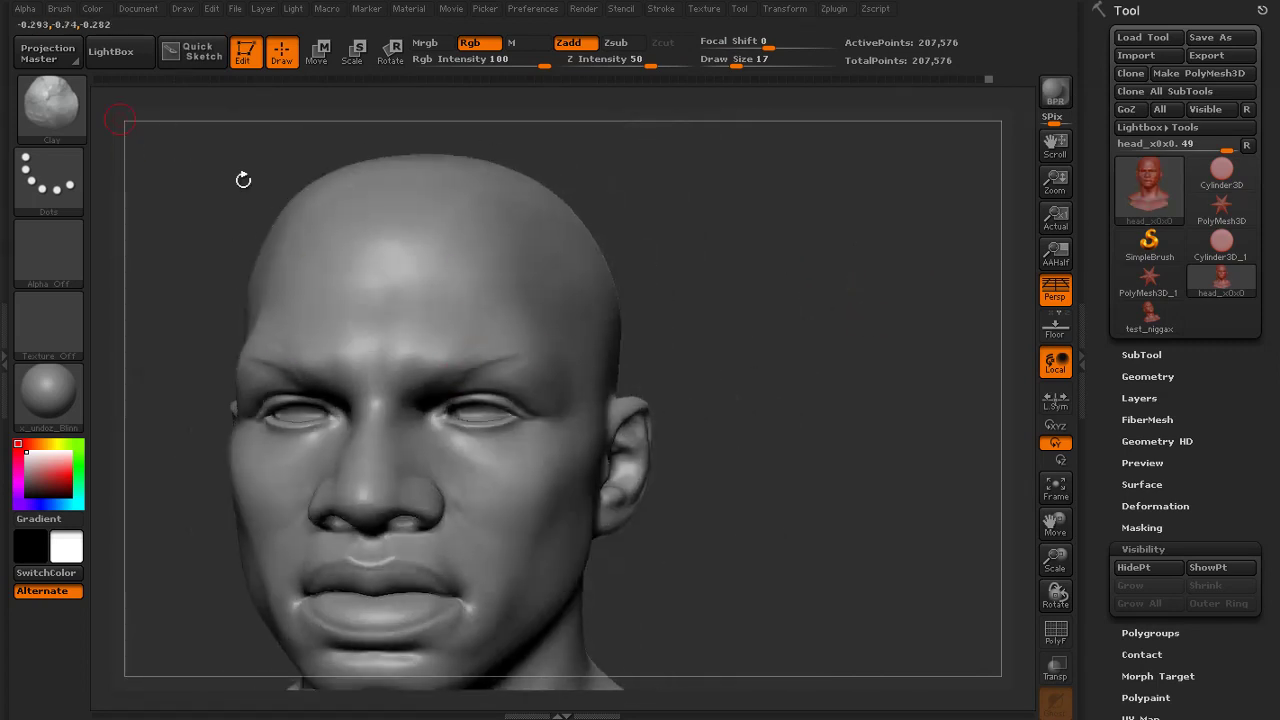
Refine the brow ridge and upper eye sockets with the Clay brush, using draw sizes 17 and 27, and smooth them
drag(243, 179, 485, 363)
key(shift)
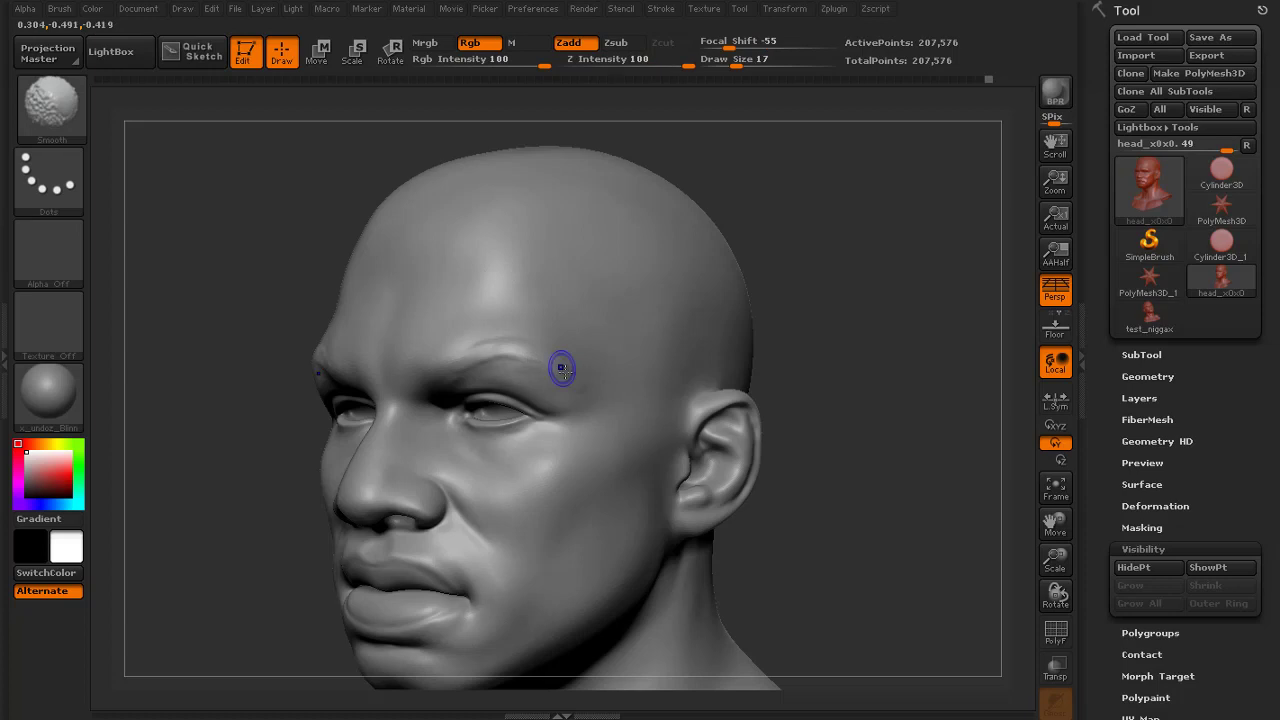
drag(885, 258, 745, 275)
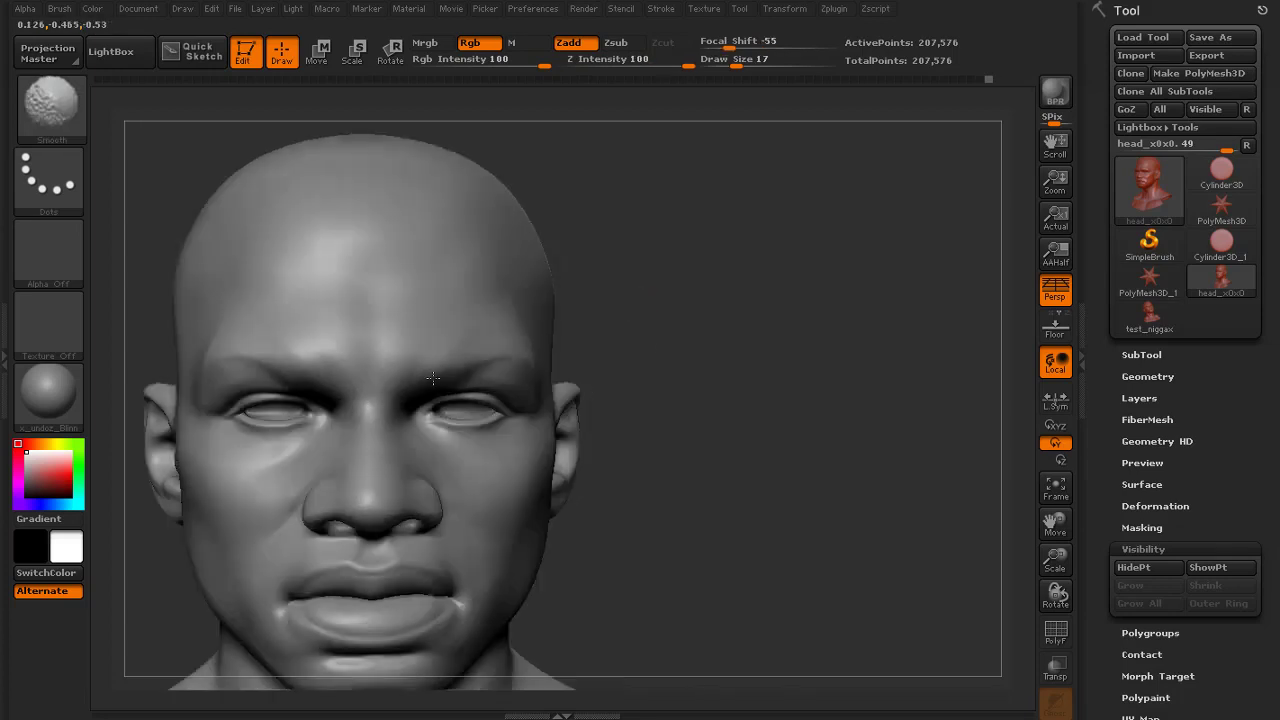
drag(180, 190, 320, 270)
drag(420, 372, 417, 362)
drag(700, 270, 870, 264)
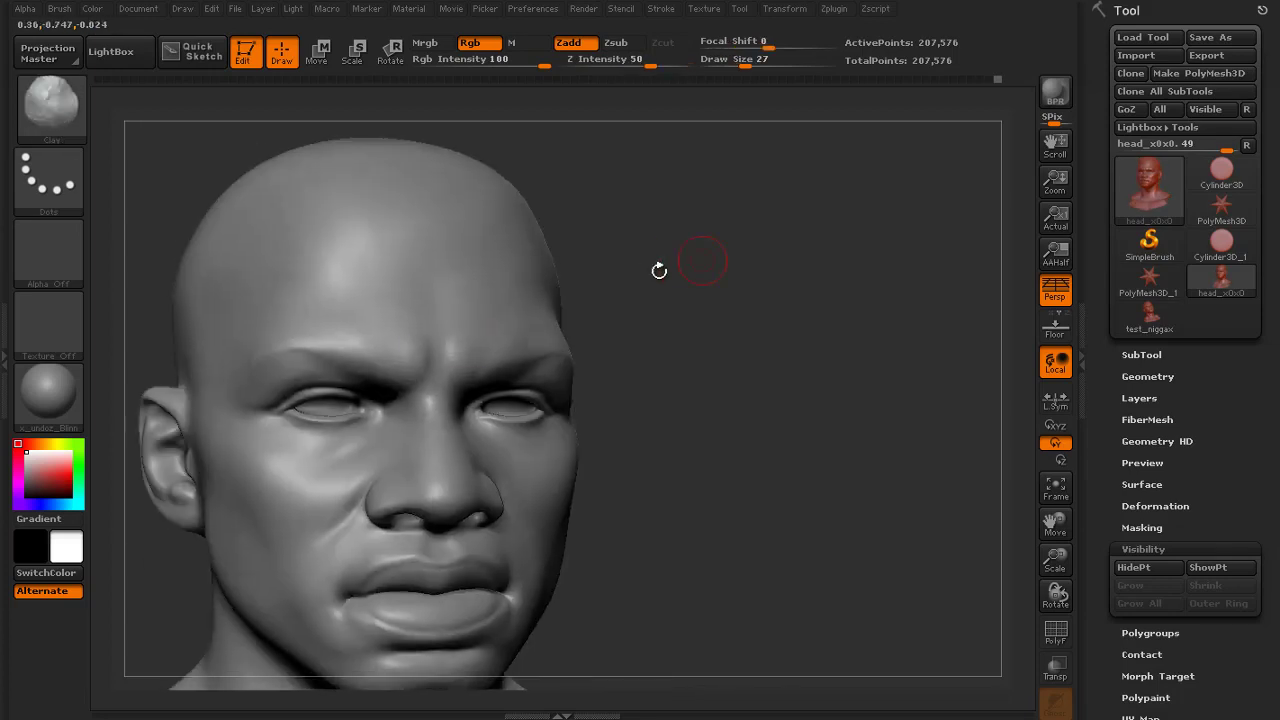
drag(640, 289, 575, 298)
key(shift)
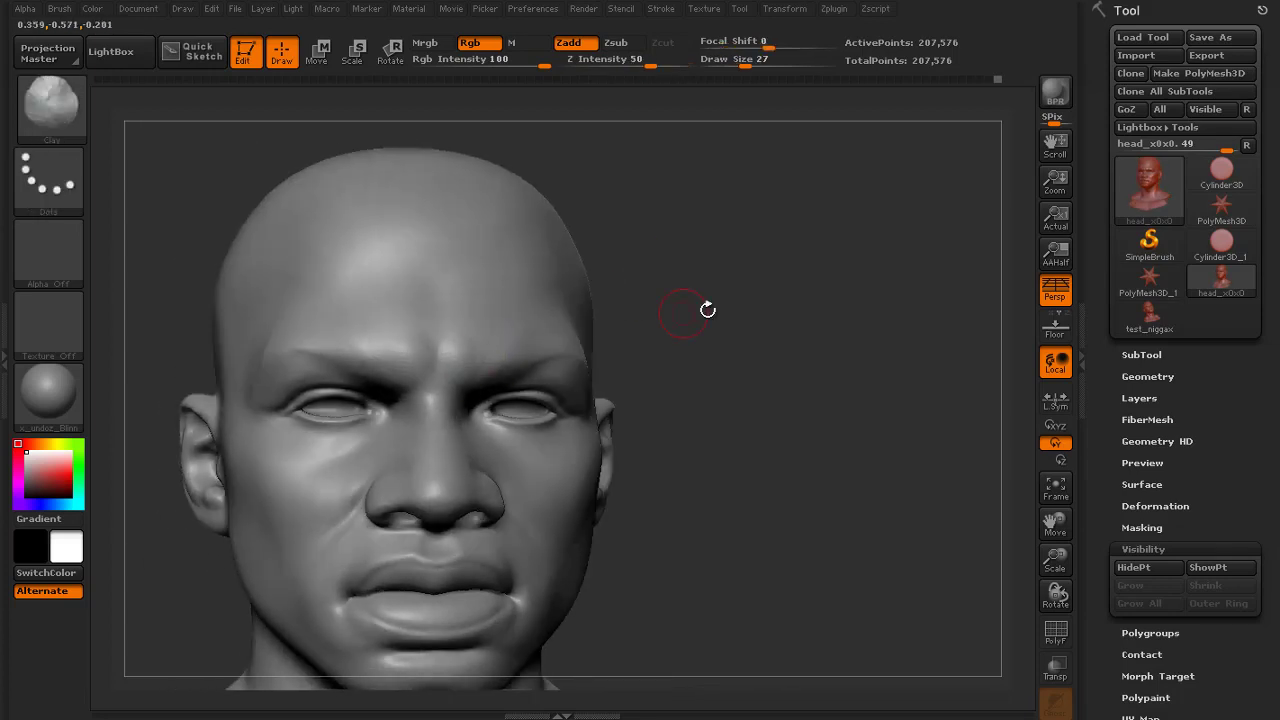
Build up the lower cheeks beside the mouth with the Clay brush and smooth them at draw size 53
alt+drag(708, 310, 700, 240)
mouse_move(700, 290)
mouse_down()
mouse_move(820, 290)
mouse_move(690, 285)
mouse_up()
drag(780, 260, 831, 277)
drag(784, 312, 775, 390)
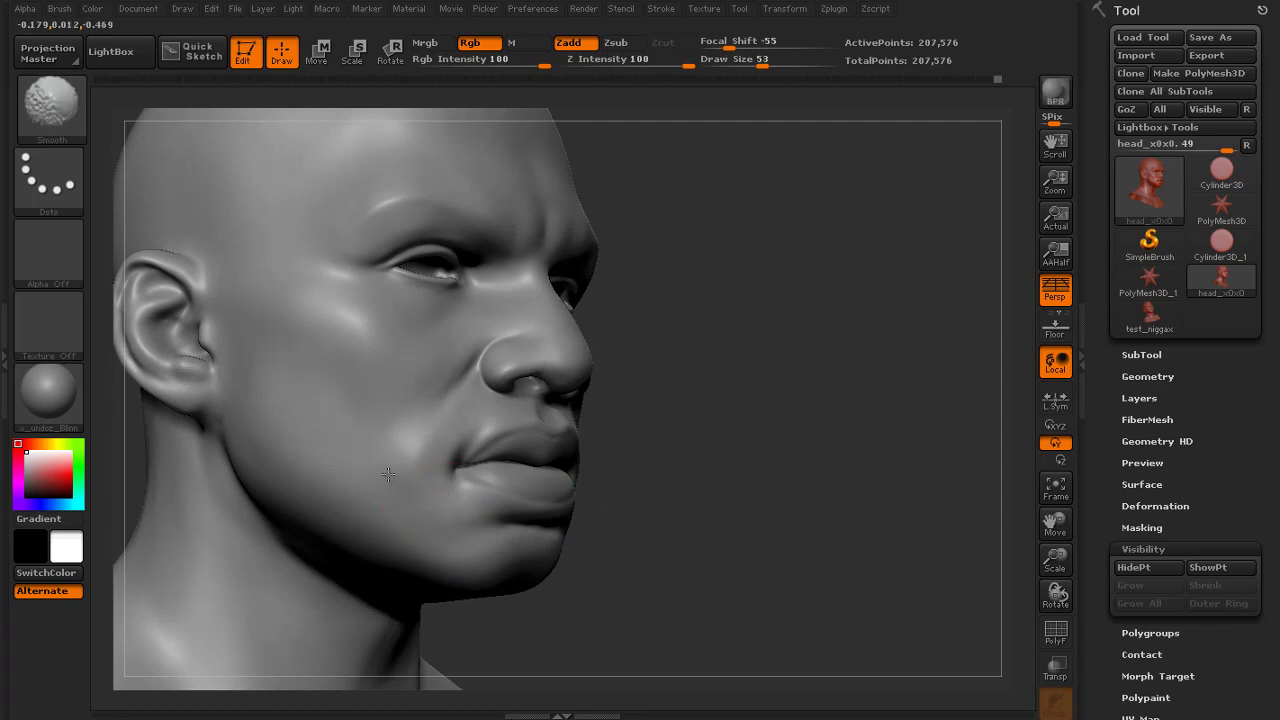
shift+drag(388, 474, 406, 448)
mouse_move(406, 448)
mouse_down()
mouse_move(414, 457)
mouse_move(420, 441)
mouse_up()
shift+drag(420, 441, 416, 446)
drag(790, 440, 680, 445)
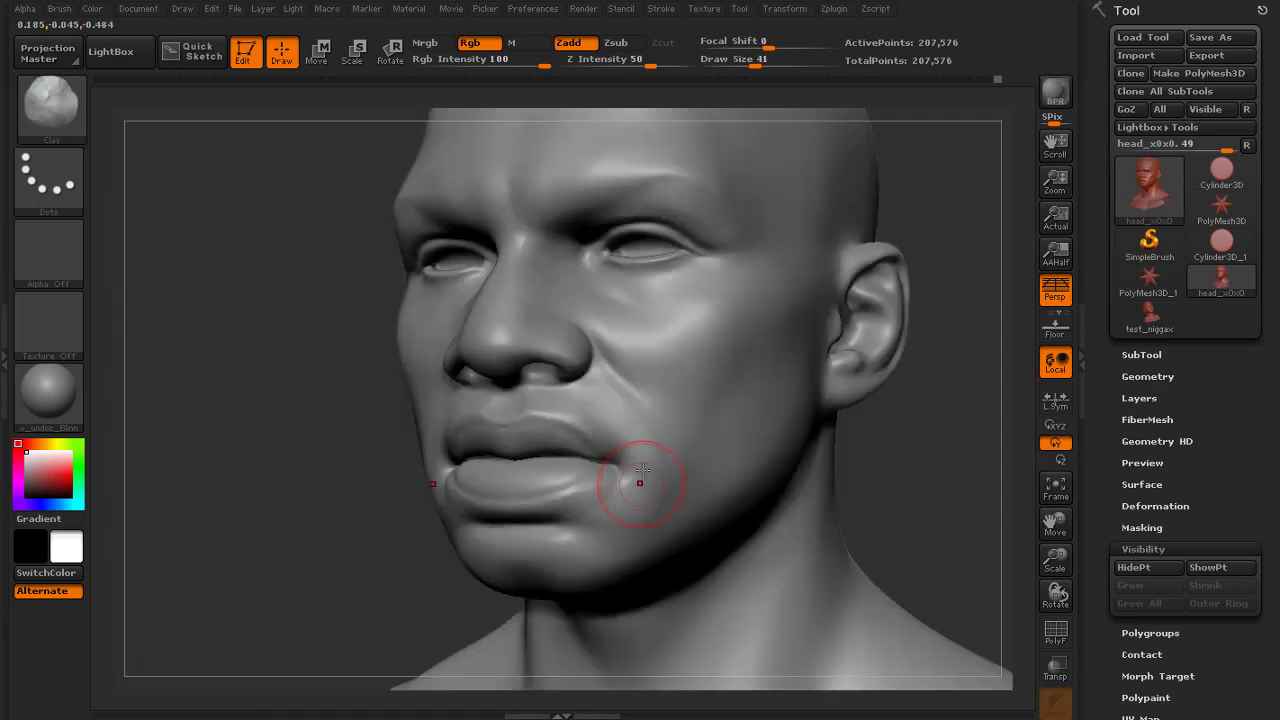
Refine the corners of the mouth with the Clay brush at draw size 24
alt+drag(380, 557, 308, 457)
drag(308, 457, 388, 462)
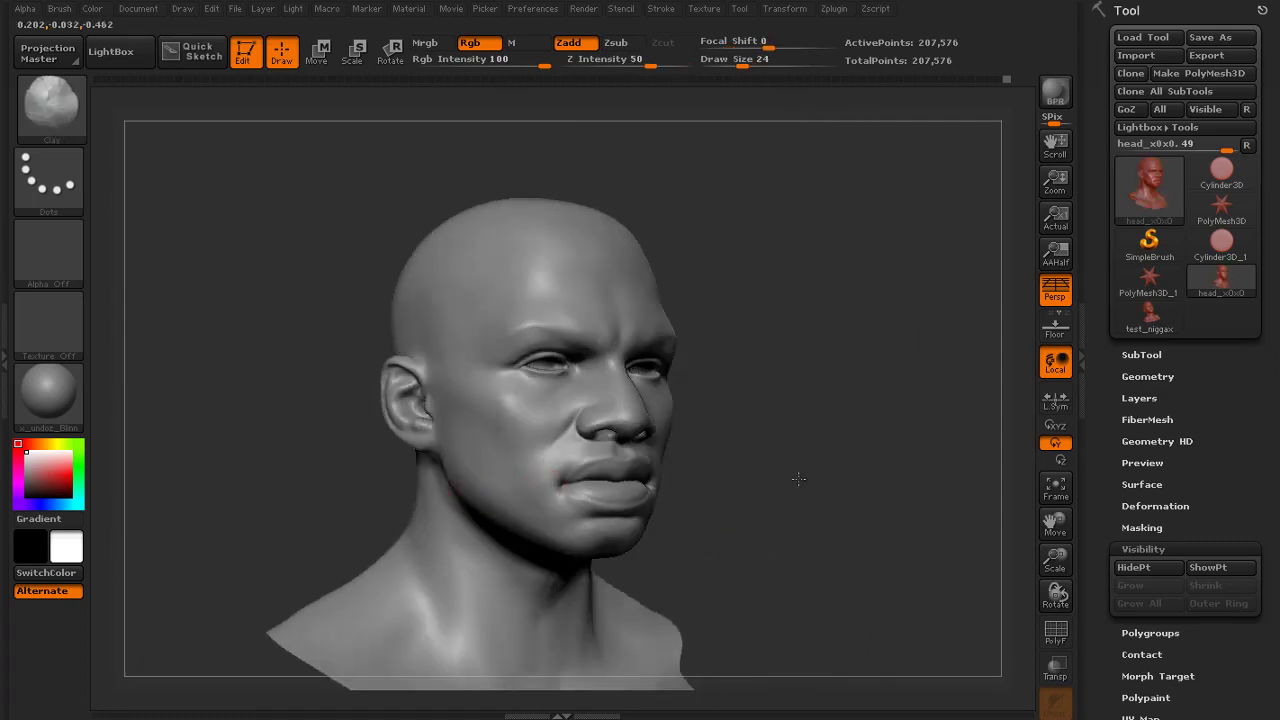
mouse_move(800, 480)
mouse_down()
mouse_move(810, 426)
mouse_move(675, 445)
mouse_up()
mouse_move(371, 500)
alt+mouse_down()
mouse_move(409, 514)
mouse_move(352, 510)
alt+mouse_up()
drag(501, 507, 698, 520)
Sculpt a curved crease for the bags under the eyes with the Standard brush at Z Intensity 25 and smooth its edge
drag(814, 302, 754, 328)
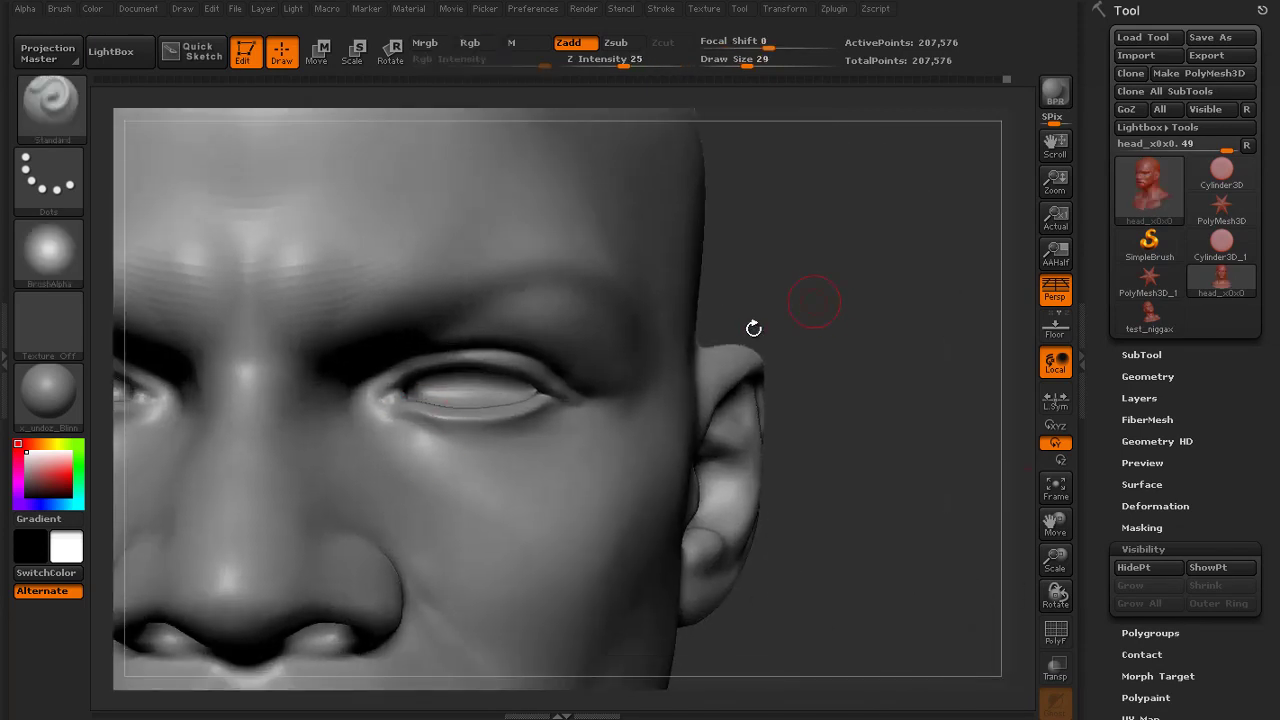
drag(500, 459, 410, 455)
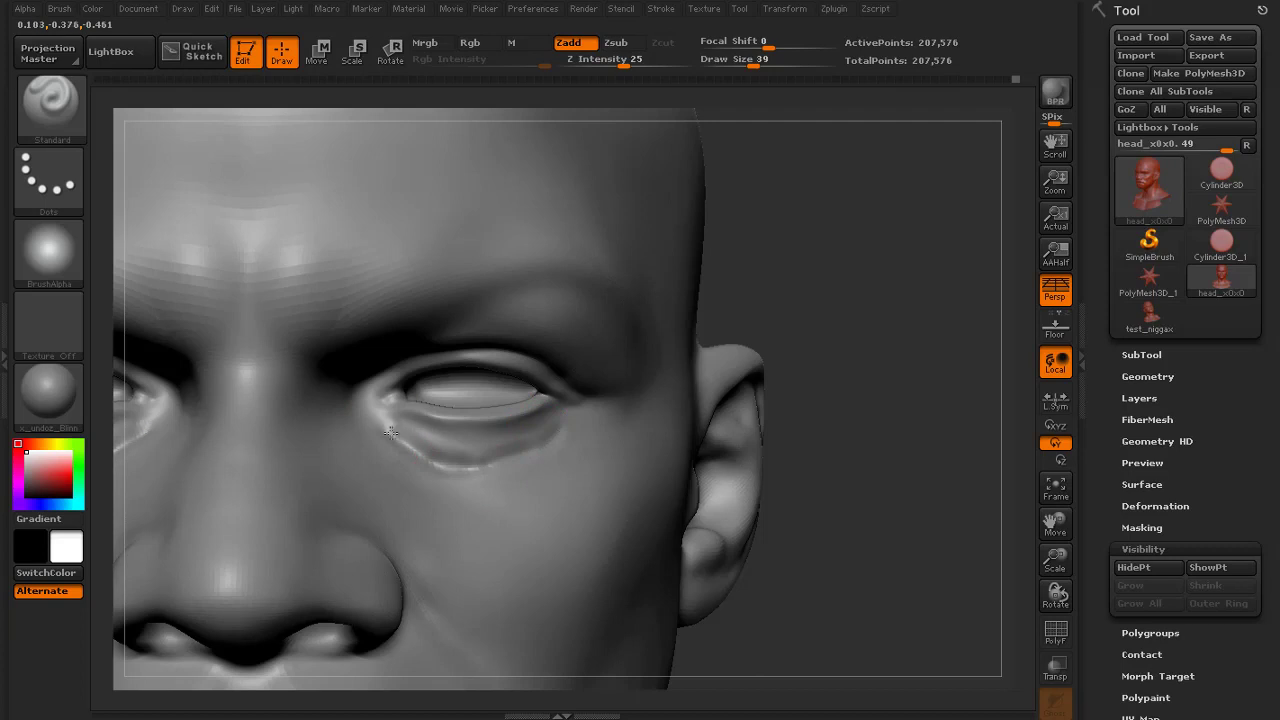
shift+drag(555, 430, 450, 466)
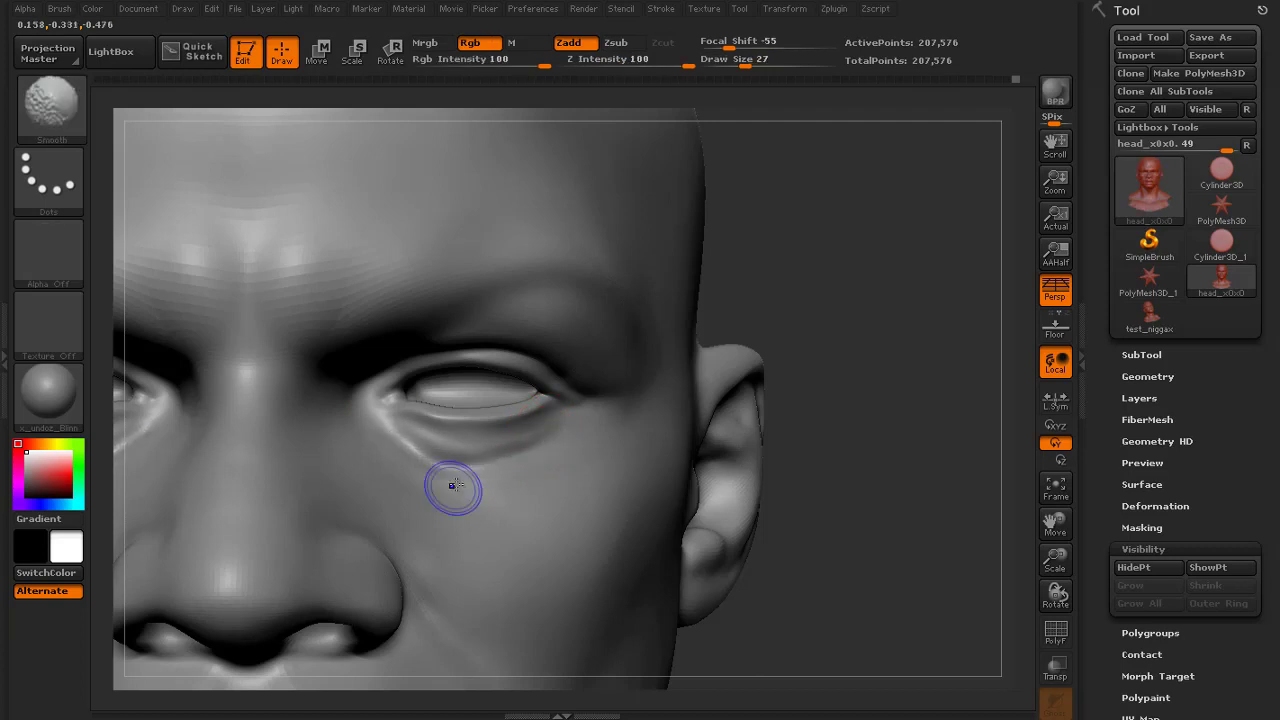
shift+drag(550, 443, 440, 465)
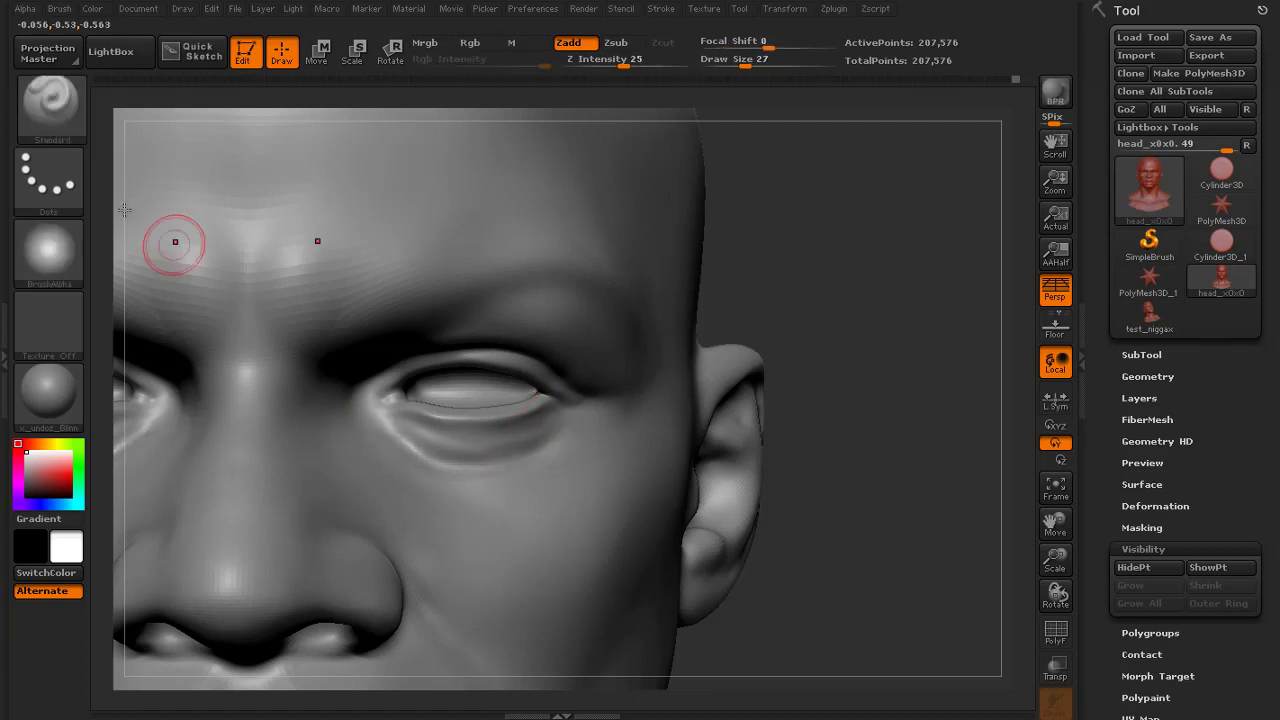
Puff up the bags under the eyes with the Inflat brush at Z Intensity 10 and smooth the transition
click(52, 108)
click(293, 138)
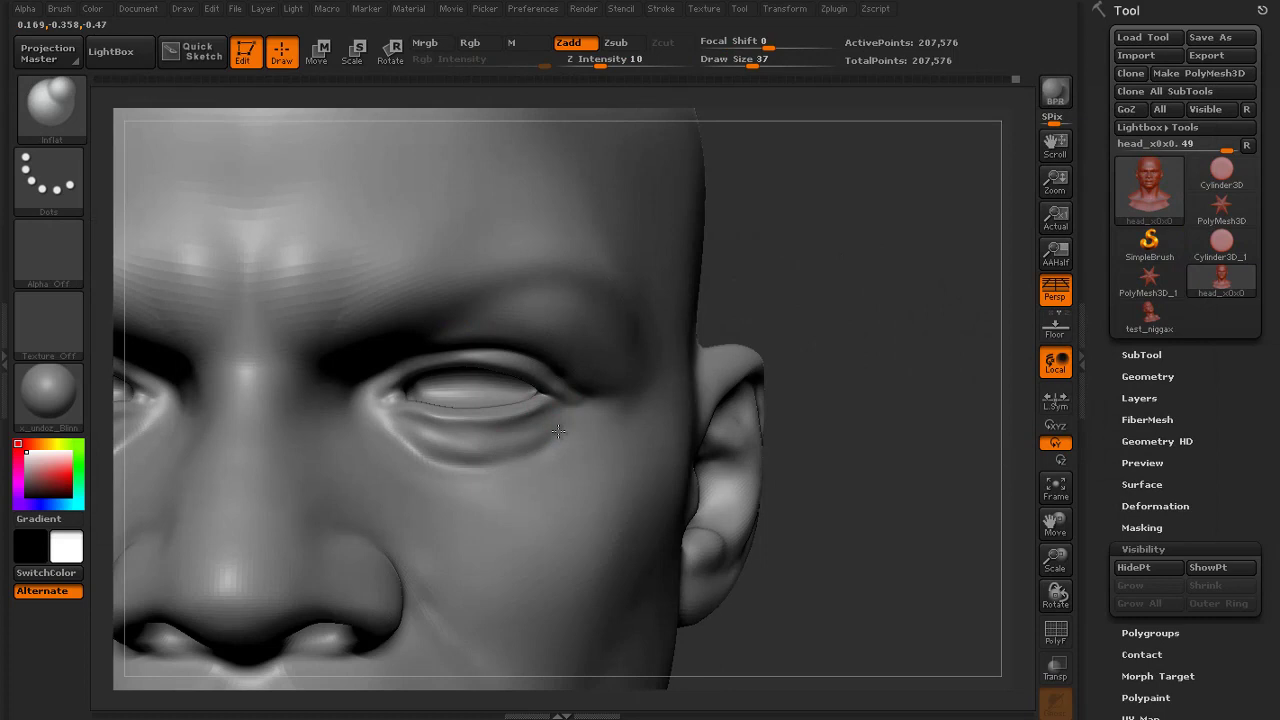
key(f)
mouse_move(775, 288)
mouse_down()
mouse_move(803, 286)
mouse_move(816, 384)
mouse_move(769, 387)
mouse_move(820, 379)
mouse_up()
mouse_move(820, 379)
alt+mouse_down()
mouse_move(914, 443)
mouse_move(938, 440)
alt+mouse_up()
shift+drag(385, 384, 448, 397)
drag(950, 400, 918, 380)
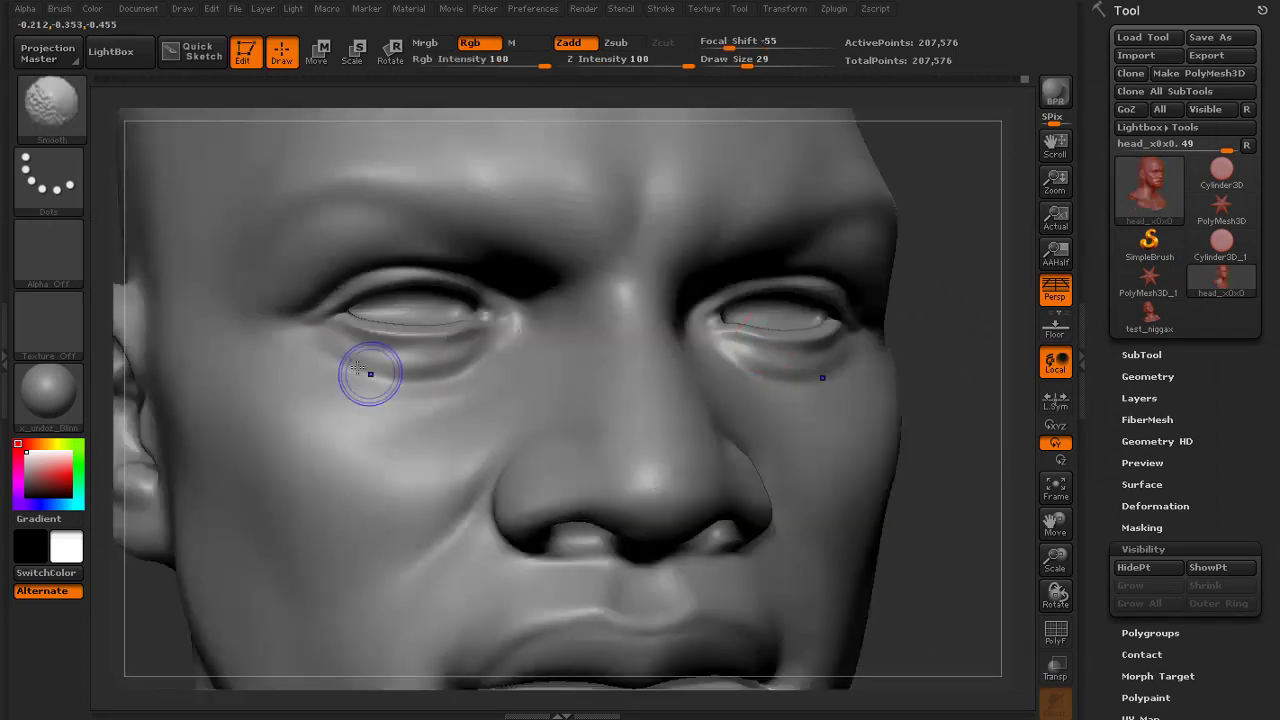
Define the upper cheeks below the eye bags with the Standard brush at Z Intensity 25 and soften the strokes
click(52, 108)
click(724, 130)
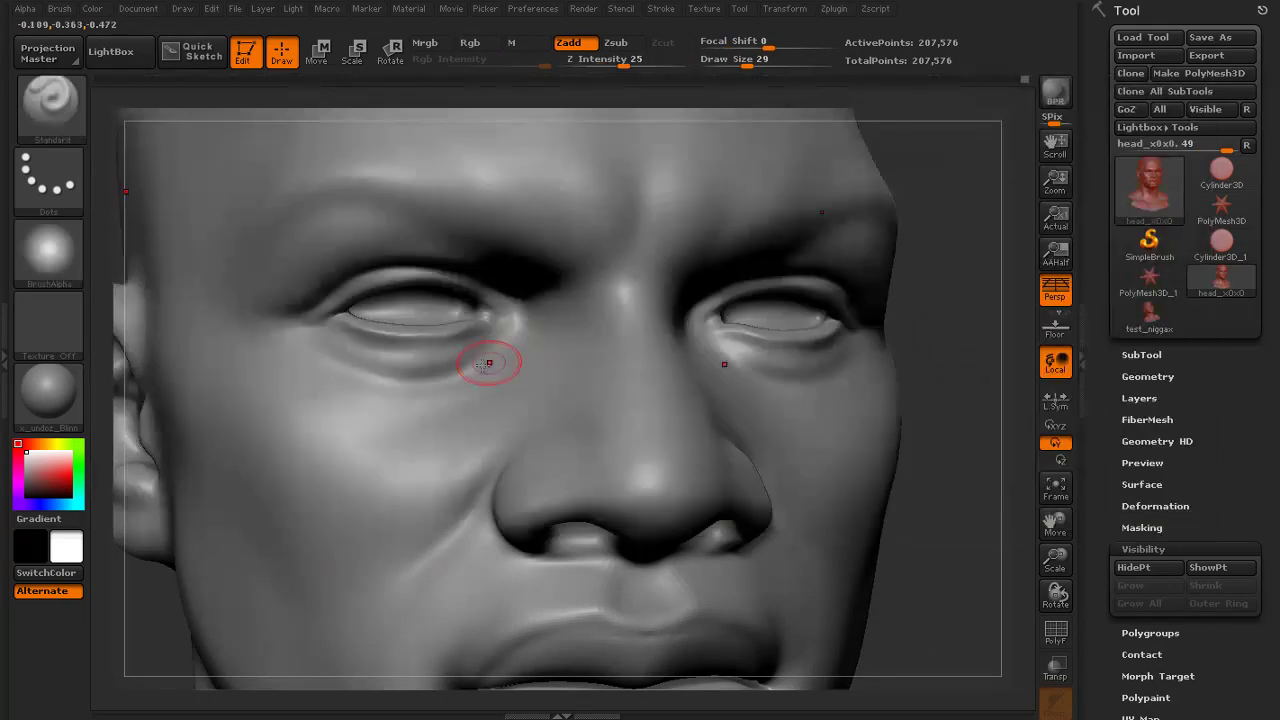
drag(378, 448, 484, 369)
shift+drag(436, 402, 362, 430)
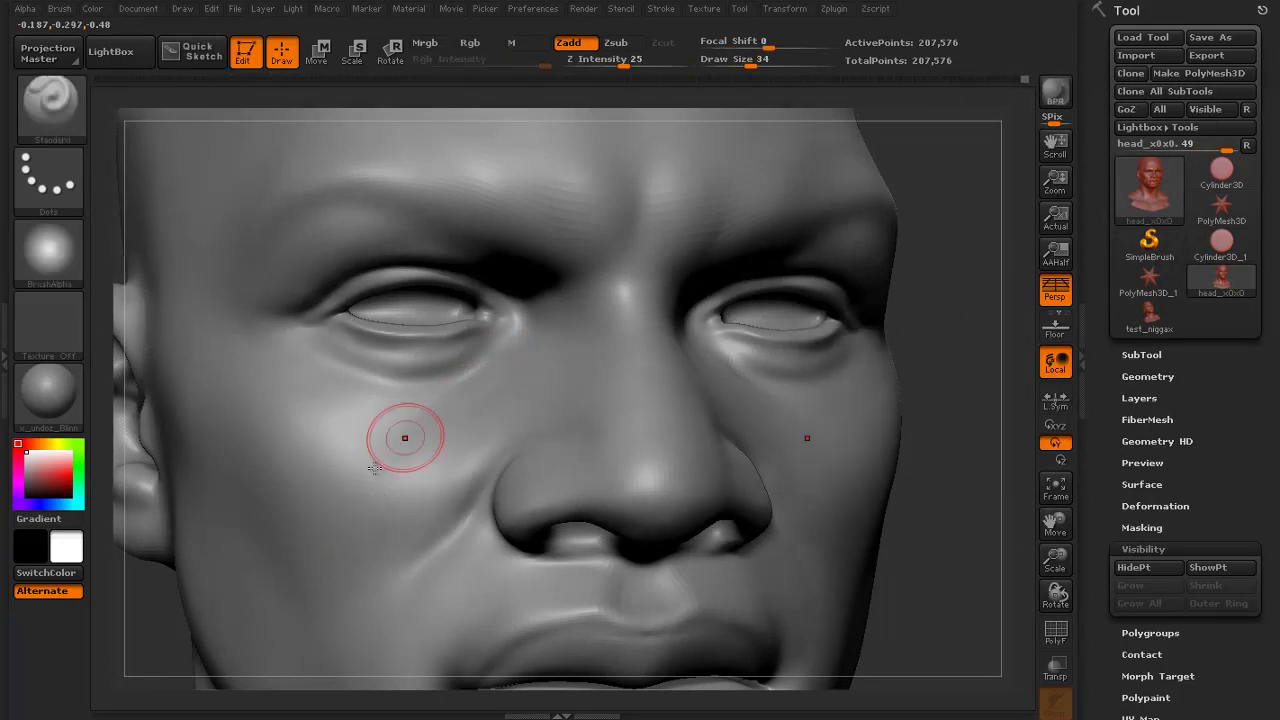
Sculpt the lower throat and inner neck tendons near the collarbones with the Standard brush, smoothing the strokes
key(f)
mouse_move(771, 380)
mouse_down()
mouse_move(825, 330)
mouse_move(814, 340)
mouse_move(843, 349)
mouse_move(805, 338)
mouse_move(868, 351)
mouse_up()
mouse_move(771, 329)
alt+mouse_down()
mouse_move(851, 455)
mouse_move(850, 407)
mouse_move(805, 369)
mouse_move(717, 357)
alt+mouse_up()
drag(717, 357, 643, 391)
drag(717, 357, 660, 390)
key(s)
click(456, 550)
drag(760, 350, 748, 385)
mouse_move(490, 560)
mouse_down()
mouse_move(508, 540)
mouse_move(496, 576)
mouse_move(539, 576)
mouse_up()
drag(695, 368, 744, 368)
shift+drag(526, 594, 540, 566)
mouse_move(548, 538)
mouse_down()
mouse_move(524, 604)
mouse_move(536, 552)
mouse_move(613, 525)
mouse_move(550, 573)
mouse_up()
mouse_move(512, 520)
alt+mouse_down()
mouse_move(499, 537)
mouse_move(507, 514)
mouse_move(497, 532)
mouse_move(492, 514)
alt+mouse_up()
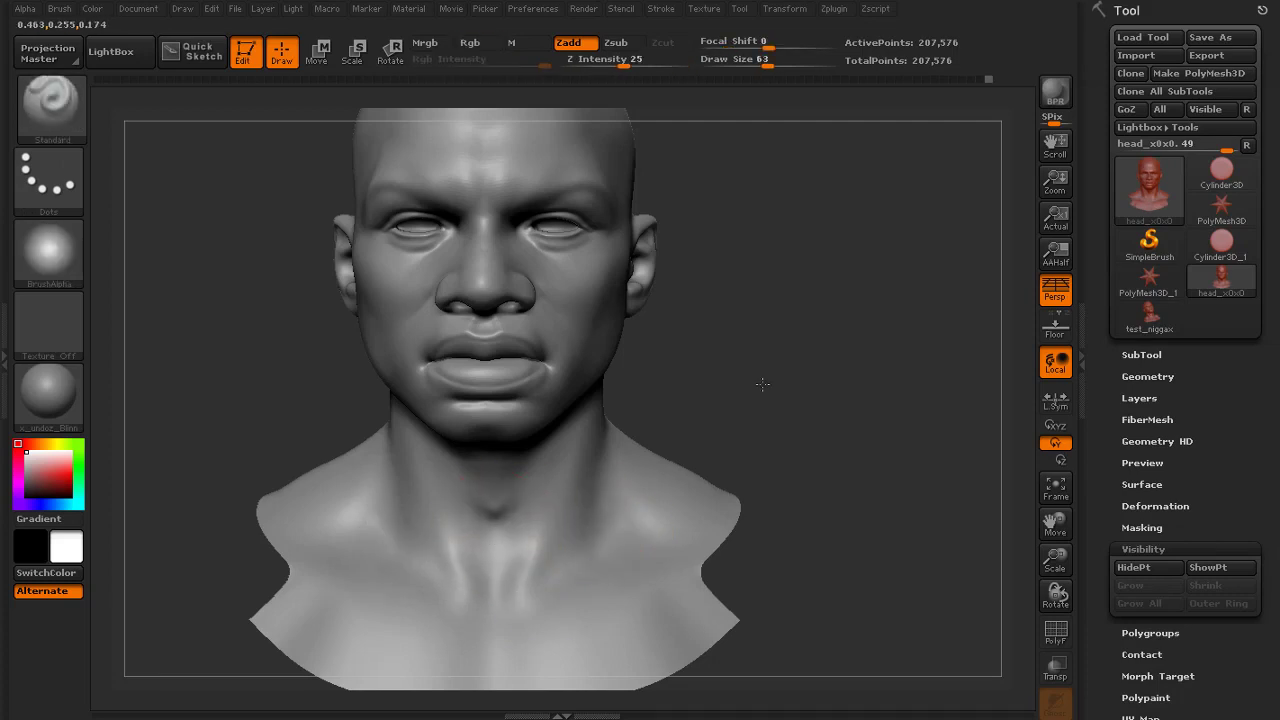
Shape the Adam's apple and front of the throat with the Clay brush at draw size 42 and smooth the area
drag(760, 383, 890, 383)
click(48, 116)
click(508, 328)
shift+drag(643, 387, 704, 434)
drag(767, 66, 755, 66)
drag(500, 498, 510, 508)
shift+drag(510, 508, 500, 500)
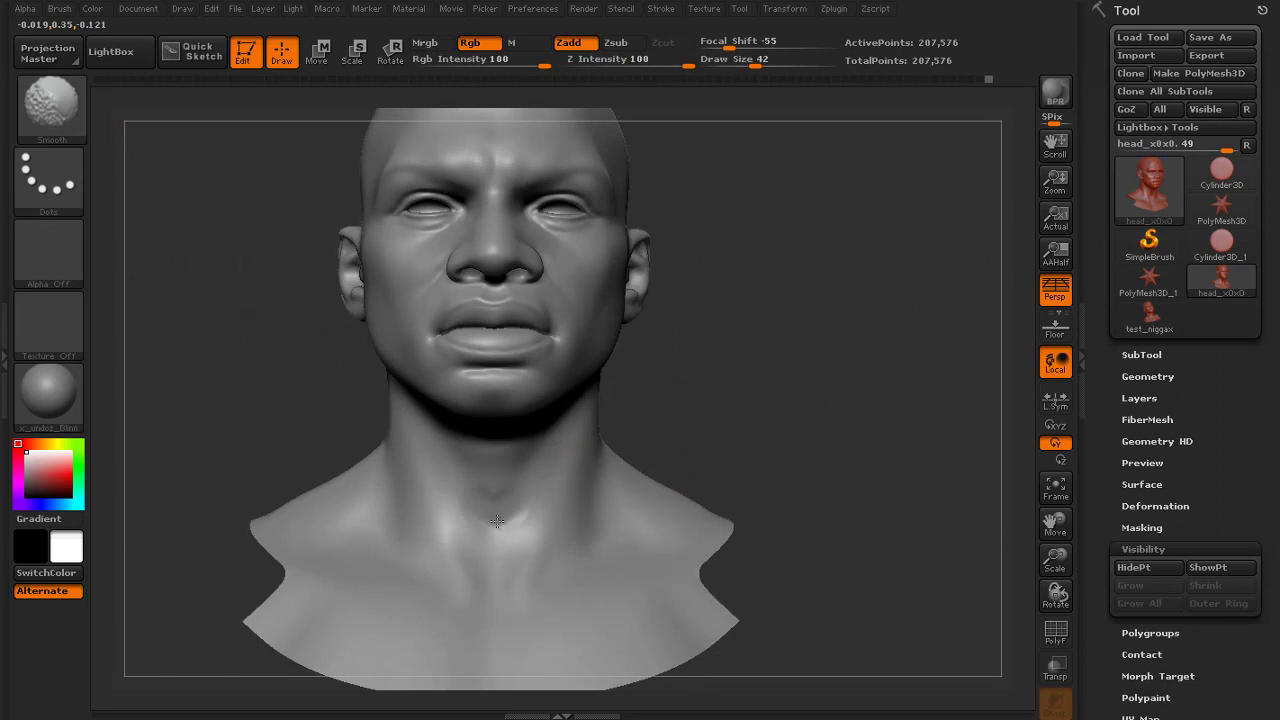
shift+drag(543, 445, 530, 480)
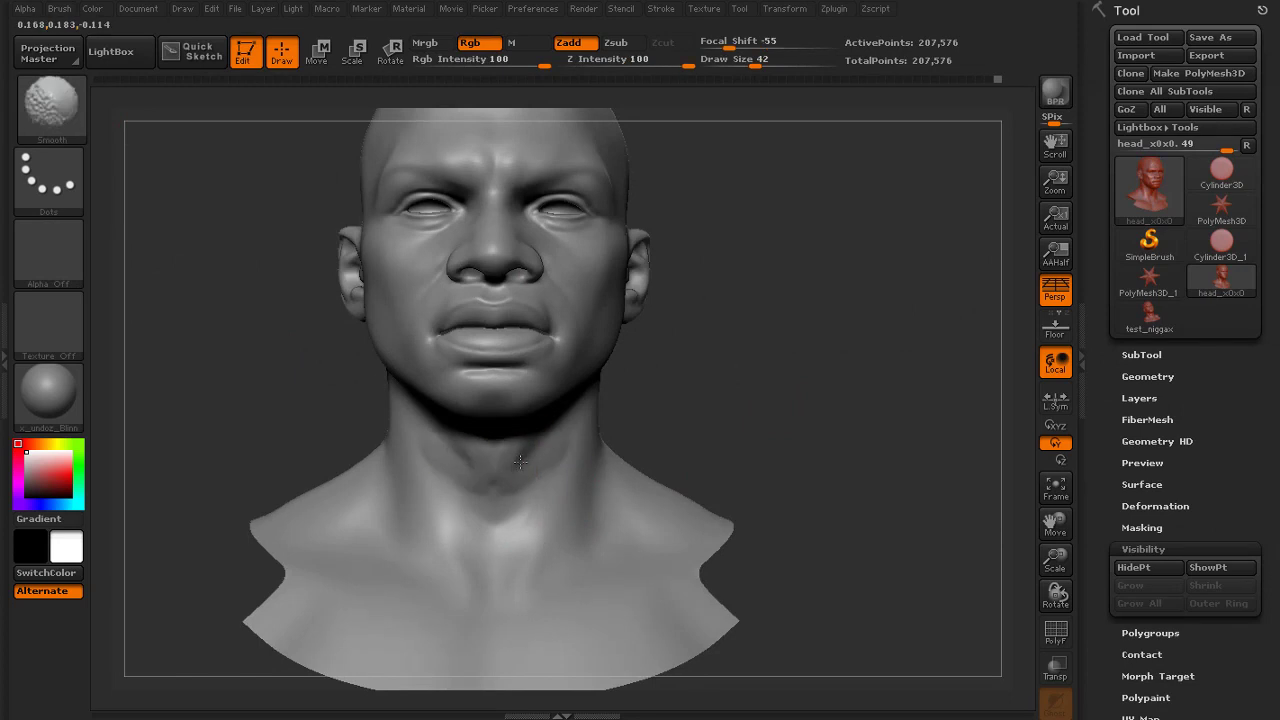
Build up the side neck muscles with the Clay brush at draw size 53 and smooth them into the throat
drag(790, 410, 660, 410)
mouse_move(606, 377)
mouse_down()
mouse_move(550, 458)
mouse_move(506, 492)
mouse_up()
mouse_move(592, 436)
mouse_down()
mouse_move(572, 450)
mouse_move(612, 480)
mouse_up()
shift+drag(600, 450, 554, 469)
shift+drag(705, 385, 770, 375)
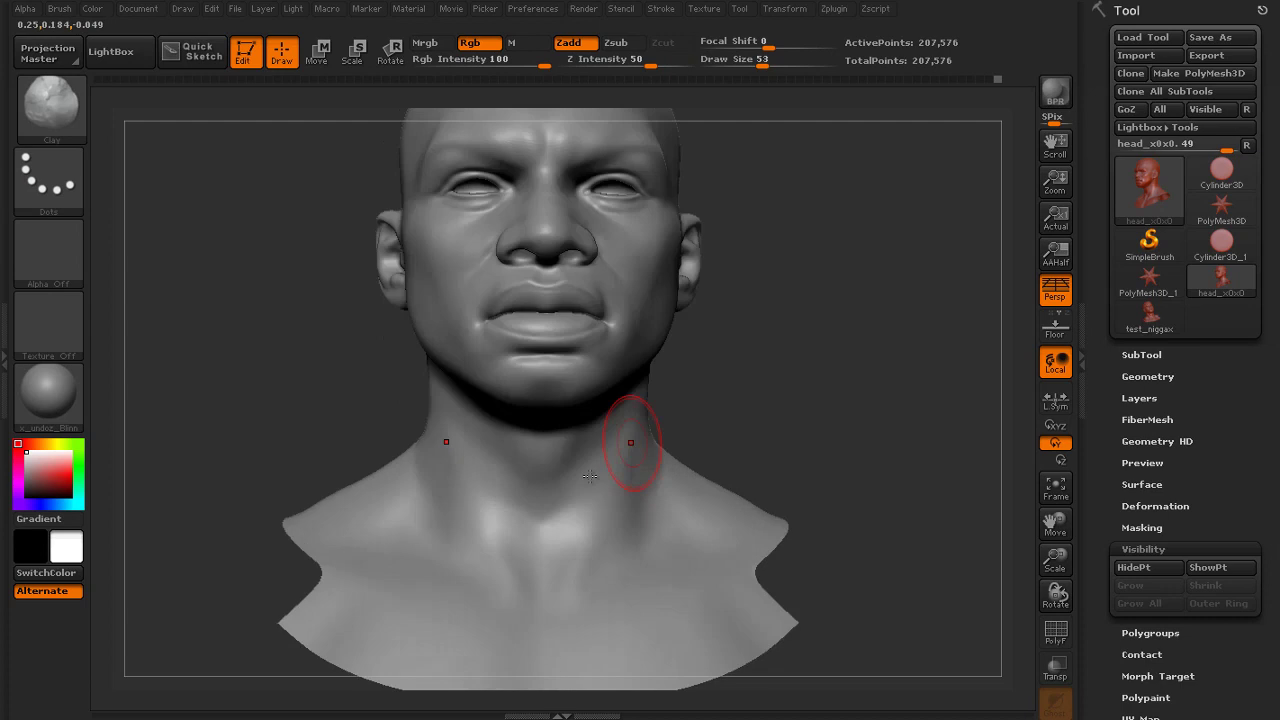
shift+drag(573, 474, 613, 503)
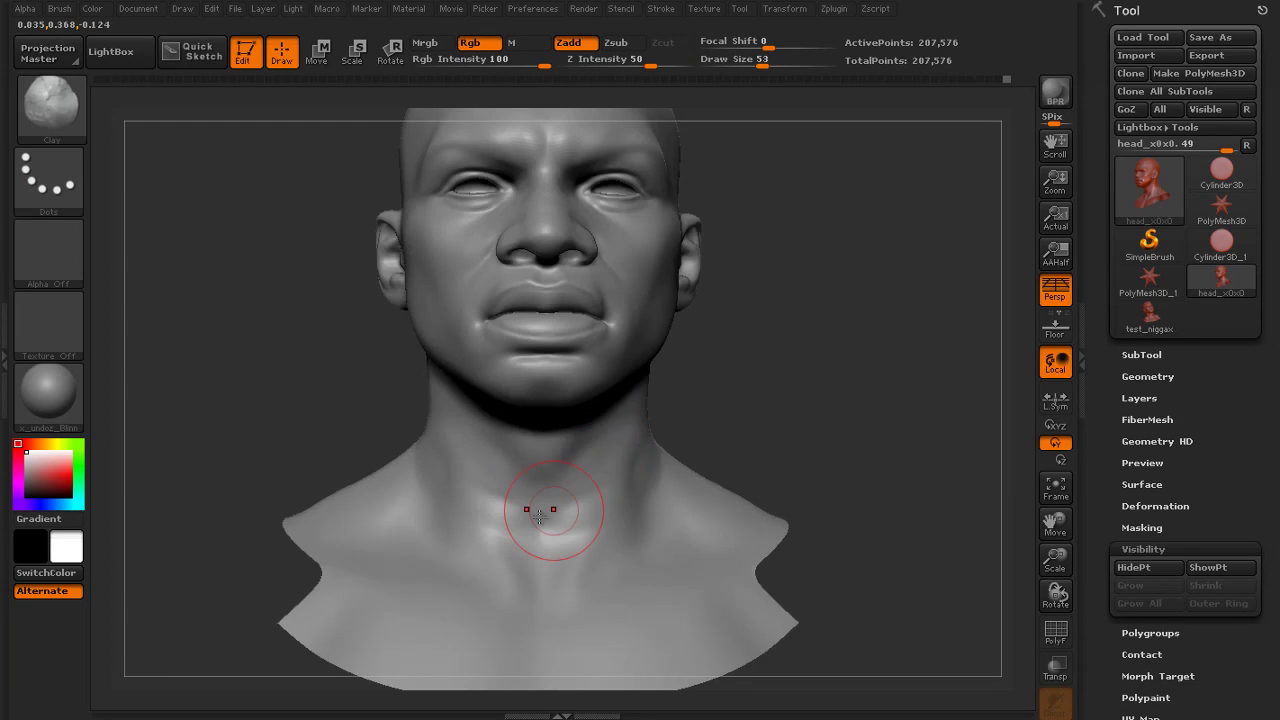
shift+drag(539, 517, 546, 524)
Refine the cheek and jaw area in front of the ears with the Clay brush at draw size 56 and smooth it
mouse_move(265, 405)
mouse_down()
mouse_move(390, 403)
mouse_move(440, 422)
mouse_up()
drag(890, 400, 682, 374)
shift+drag(518, 368, 496, 427)
mouse_move(688, 410)
alt+mouse_down()
mouse_move(691, 366)
mouse_move(760, 358)
mouse_move(847, 425)
alt+mouse_up()
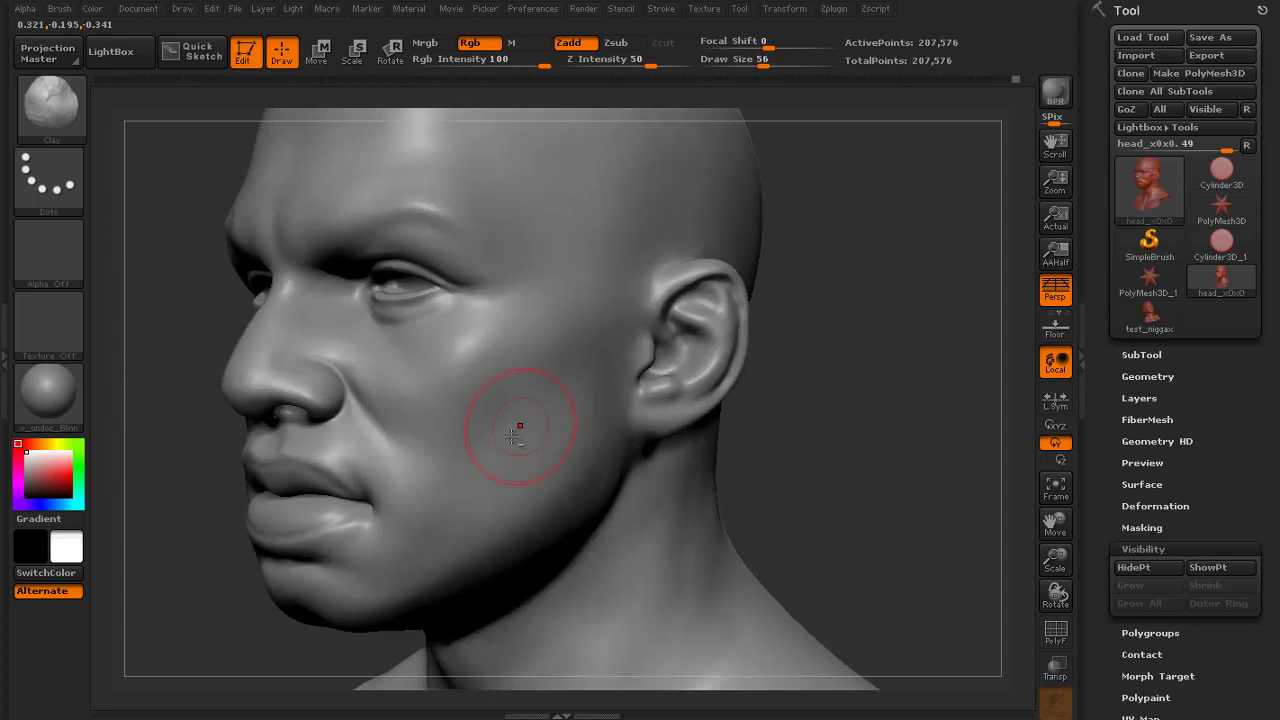
shift+drag(519, 426, 586, 388)
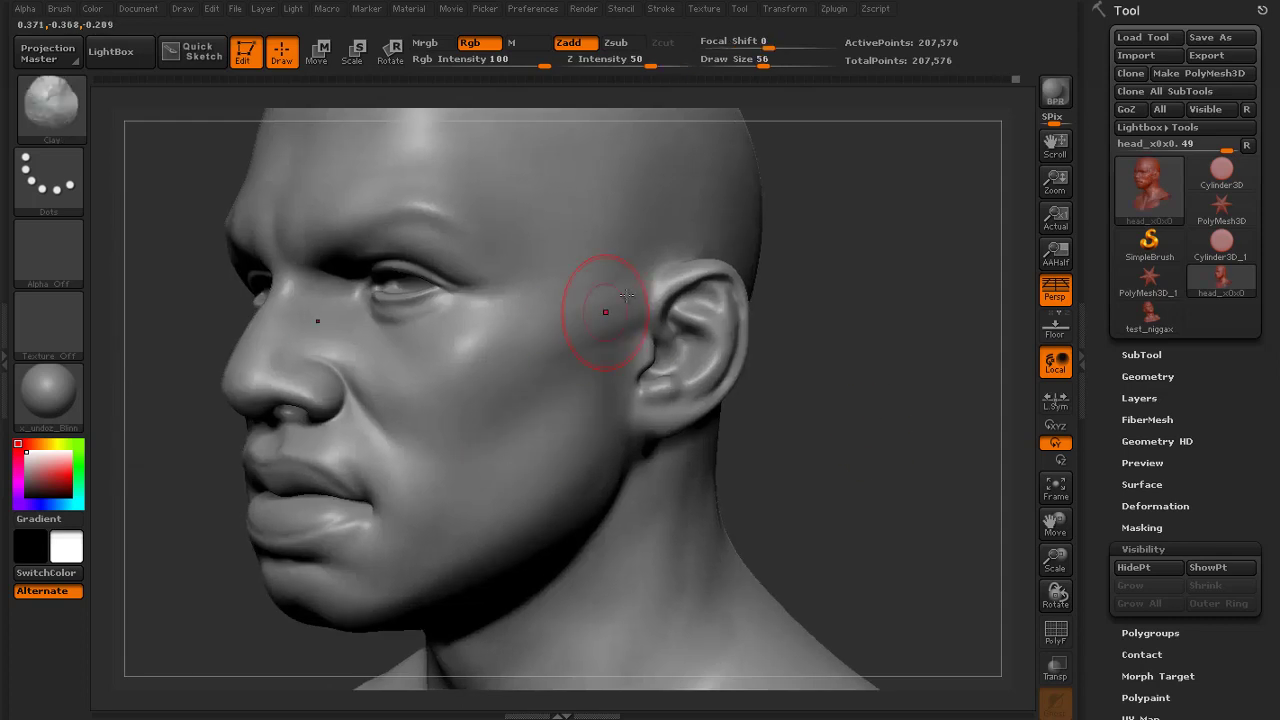
Refine the temples and the area behind the ears with the Clay brush at draw size 35, smoothing the strokes
drag(834, 346, 877, 285)
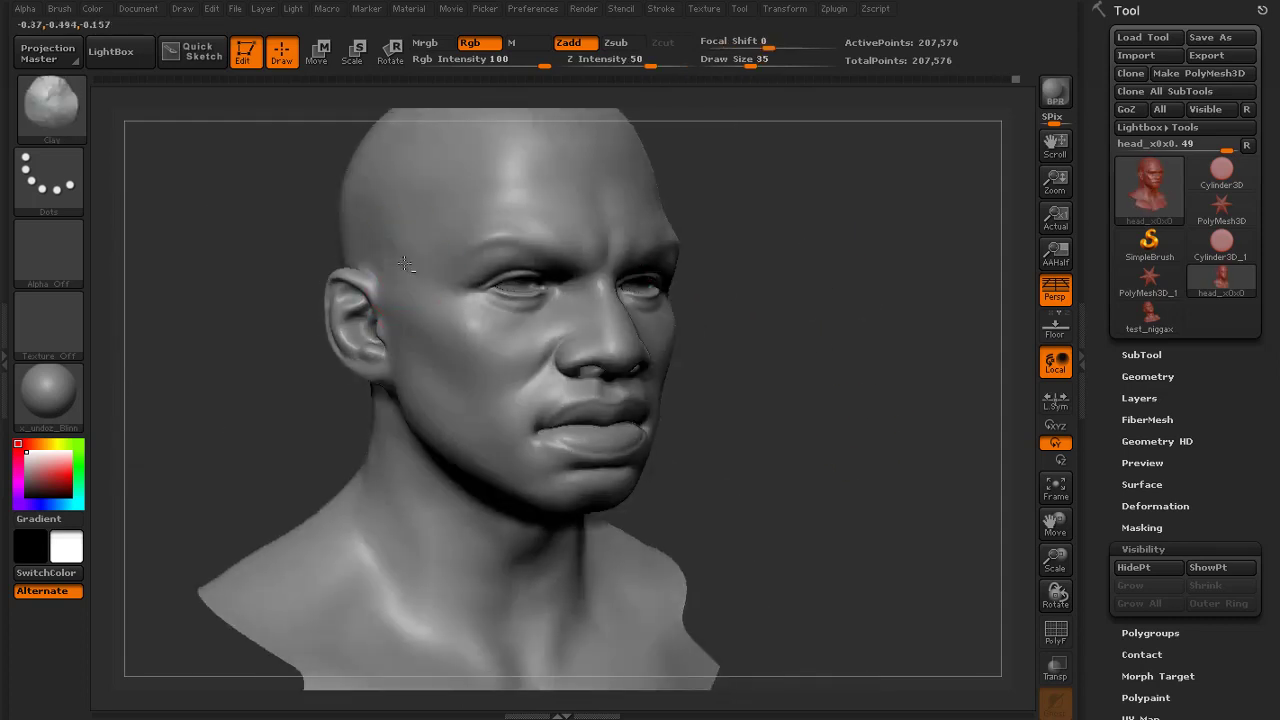
drag(740, 184, 788, 292)
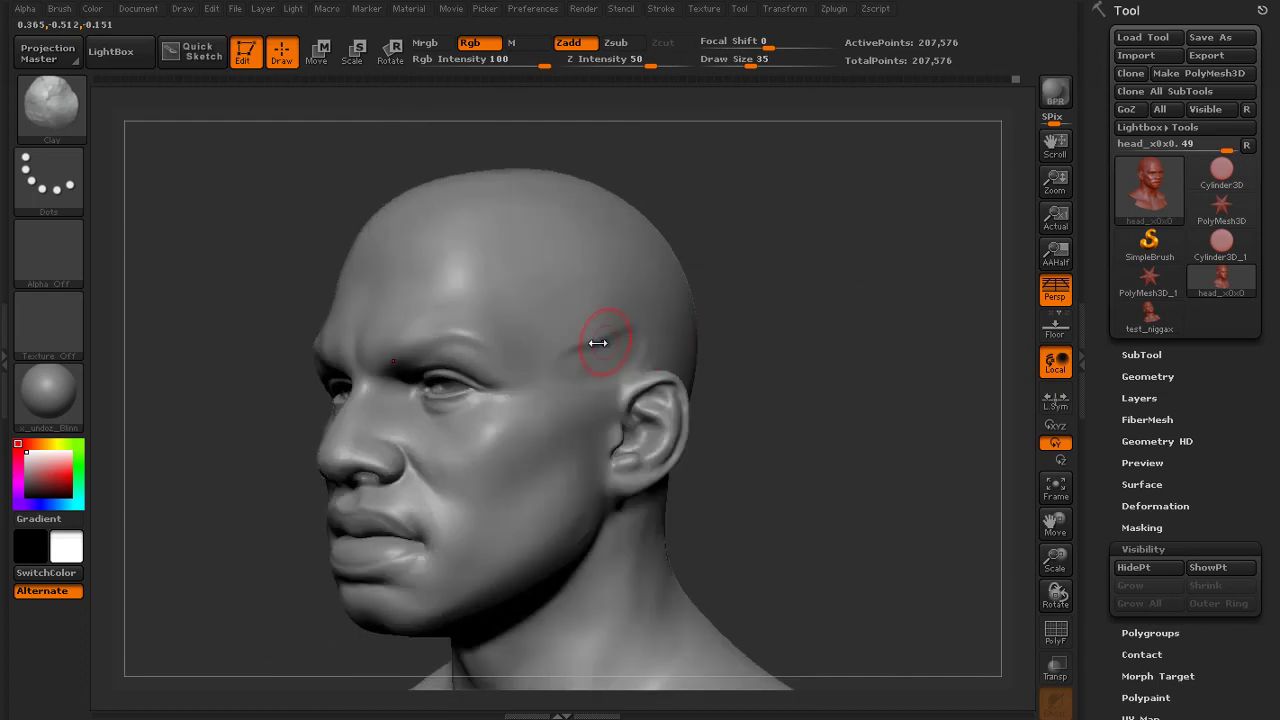
shift+drag(612, 329, 619, 332)
mouse_move(748, 292)
mouse_down()
mouse_move(576, 374)
mouse_move(749, 341)
mouse_up()
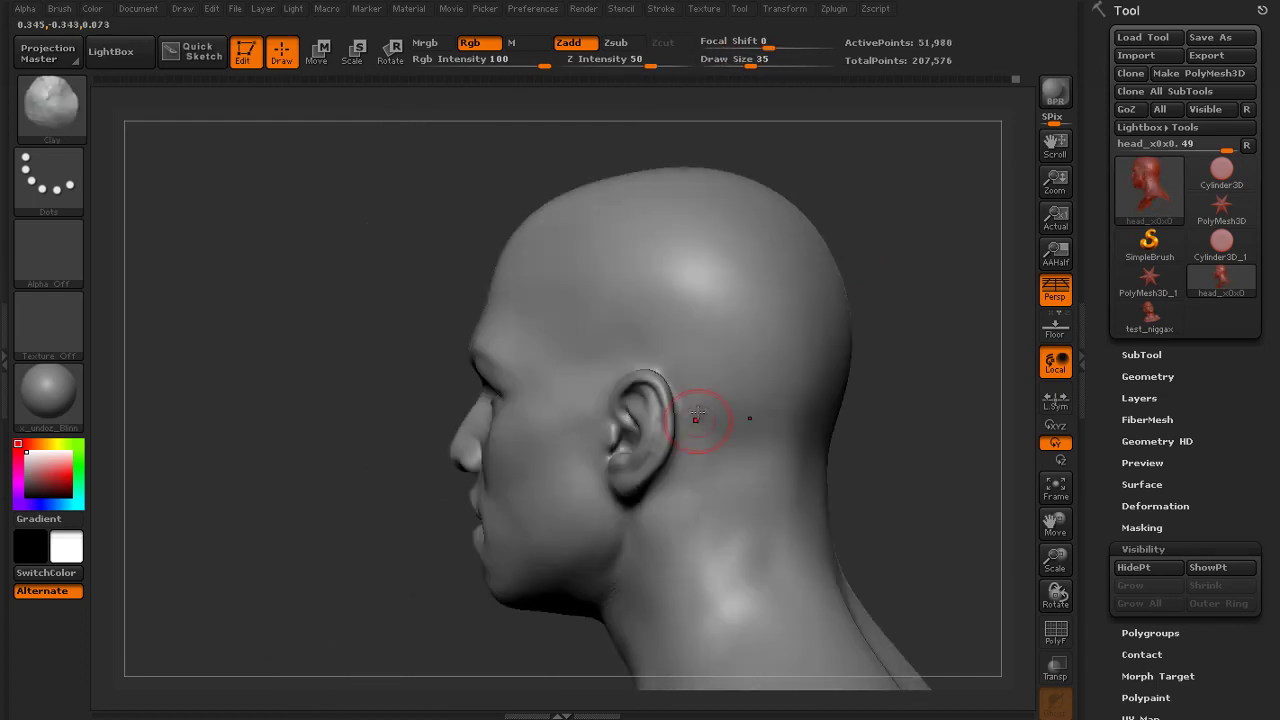
drag(795, 482, 727, 430)
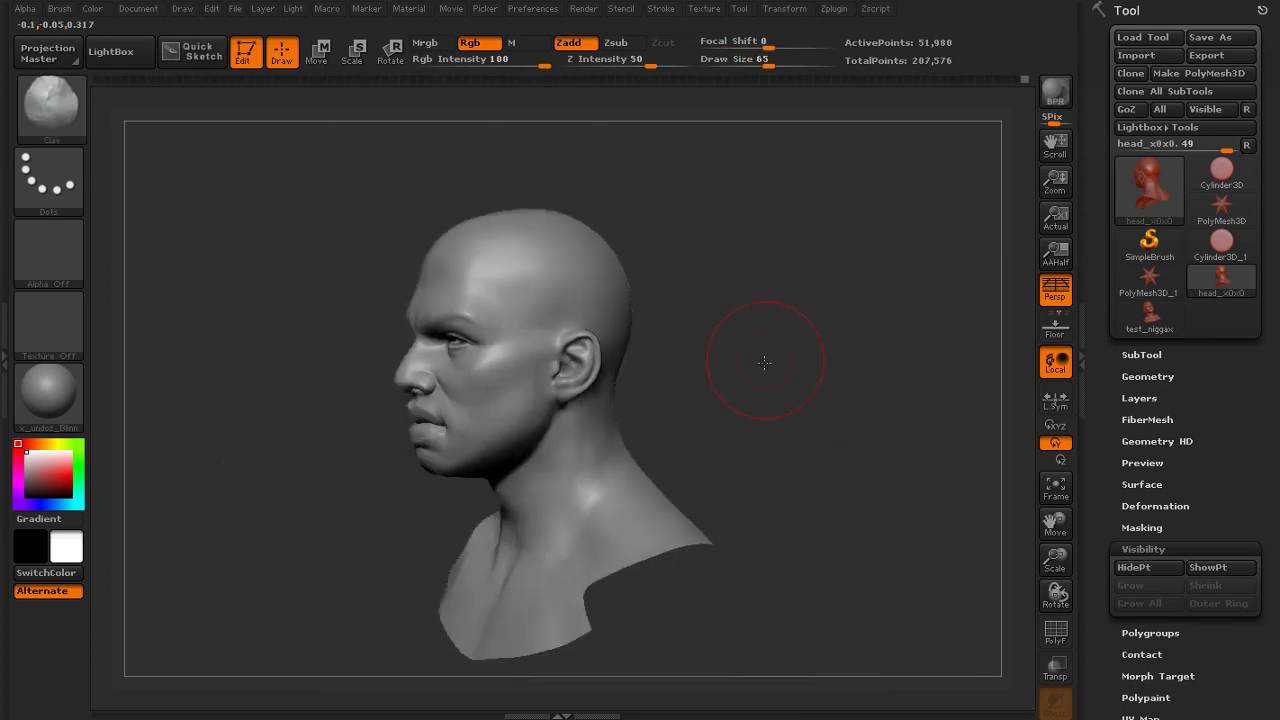
Drop two subdivision levels, mask the head down to the upper neck and shift the neck and shoulders slightly with Transpose
mouse_move(774, 377)
mouse_down()
mouse_move(820, 345)
mouse_move(815, 302)
mouse_move(780, 294)
mouse_move(730, 310)
mouse_move(860, 356)
mouse_move(521, 407)
mouse_move(793, 426)
mouse_move(750, 420)
mouse_move(797, 404)
mouse_move(783, 389)
mouse_move(650, 350)
mouse_up()
key(shift+d)
key(shift+d)
click(319, 54)
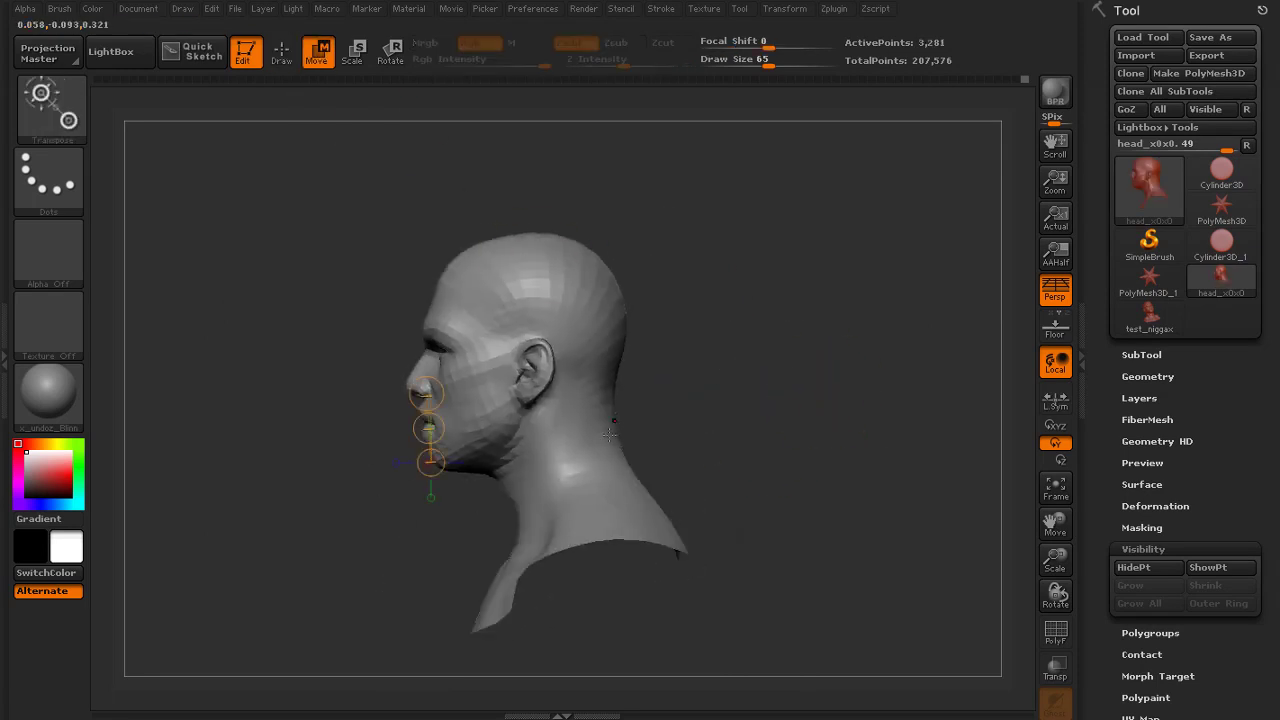
ctrl+drag(555, 442, 606, 646)
drag(607, 563, 605, 559)
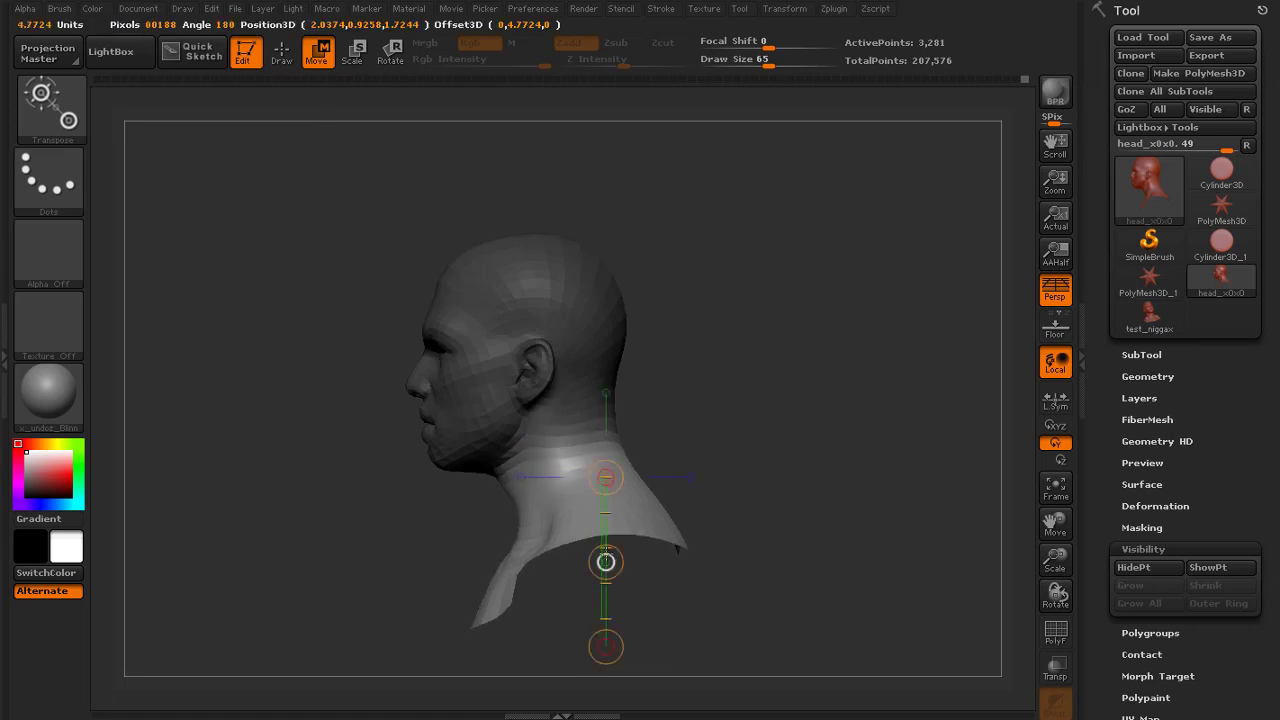
Return to Draw mode, clear the head mask and step back up three subdivision levels
click(281, 52)
ctrl+drag(266, 209, 279, 306)
key(d)
key(d)
mouse_move(279, 306)
mouse_down()
mouse_move(764, 288)
mouse_move(821, 319)
mouse_move(780, 329)
mouse_move(692, 420)
mouse_up()
key(d)
Smooth the side of the head around the ear and the skull above it at draw size 35
drag(692, 420, 629, 415)
shift+drag(557, 354, 556, 362)
drag(715, 335, 645, 320)
shift+drag(506, 214, 520, 236)
mouse_move(735, 260)
mouse_down()
mouse_move(826, 277)
mouse_move(754, 303)
mouse_move(727, 361)
mouse_move(771, 371)
mouse_move(776, 385)
mouse_up()
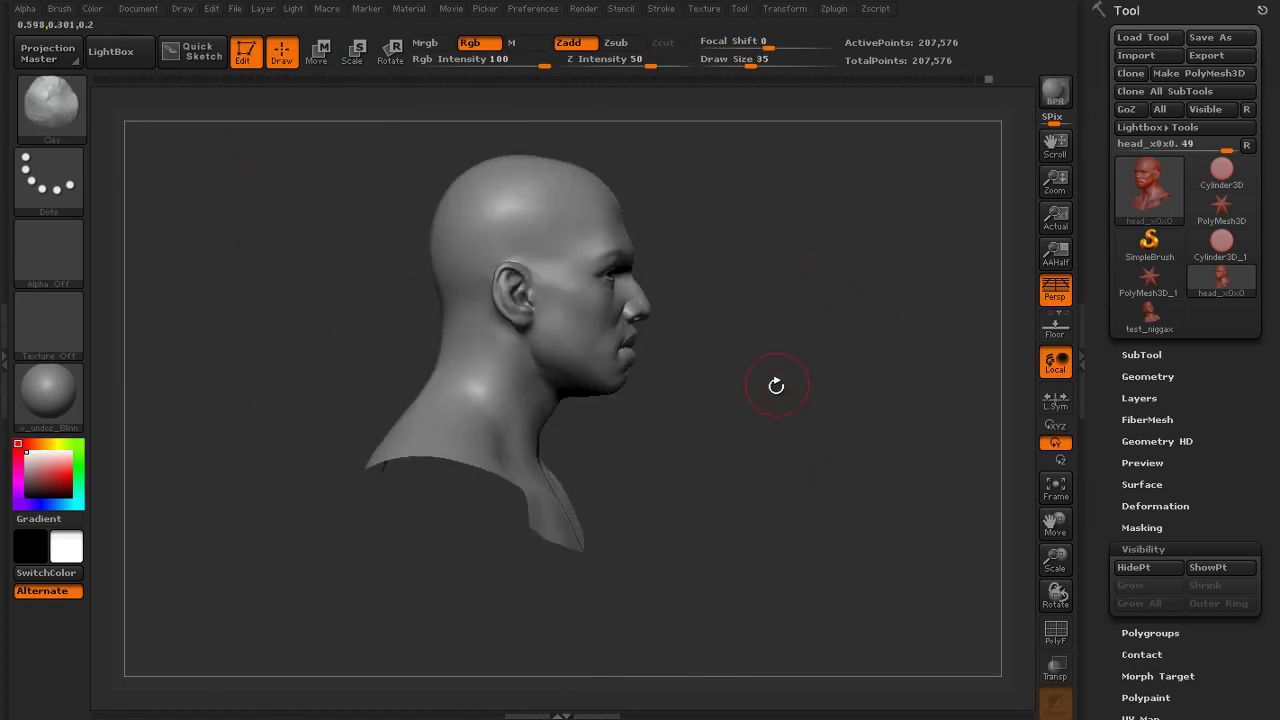
Adjust the underside of the jaw and the sides of the neck with the Move brush at draw sizes 56 and 34
click(50, 105)
click(423, 134)
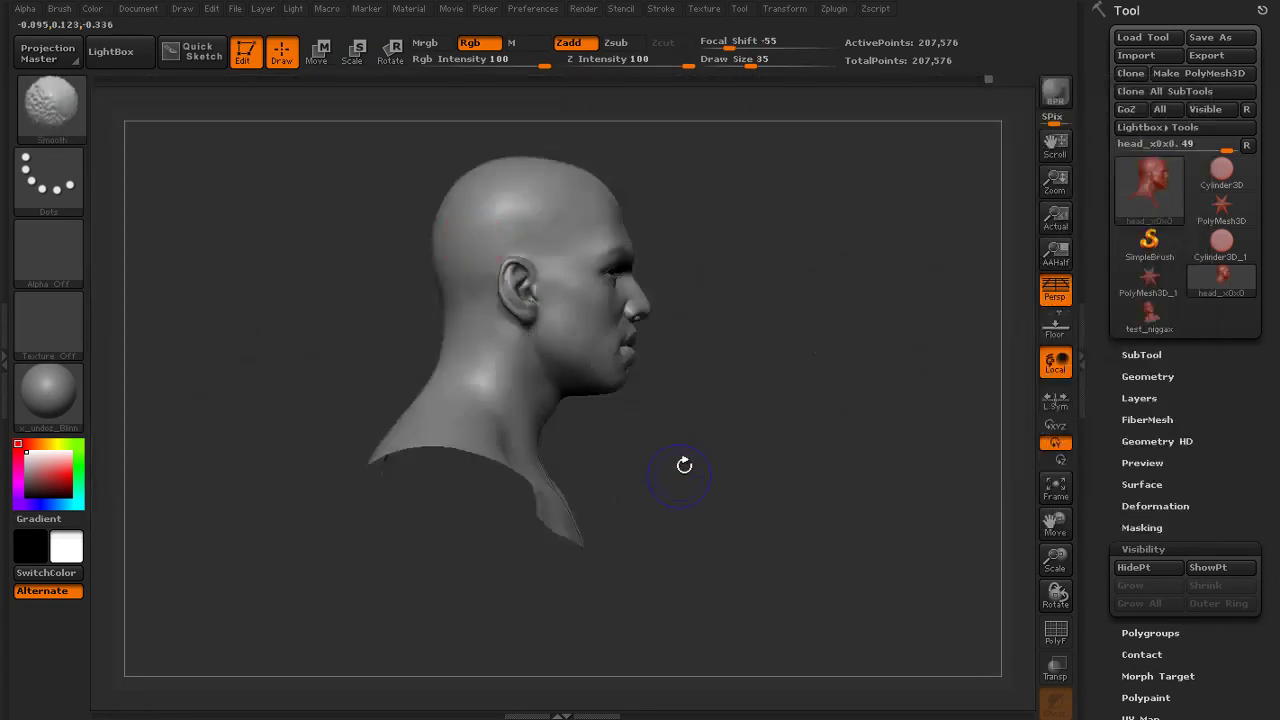
drag(686, 463, 549, 430)
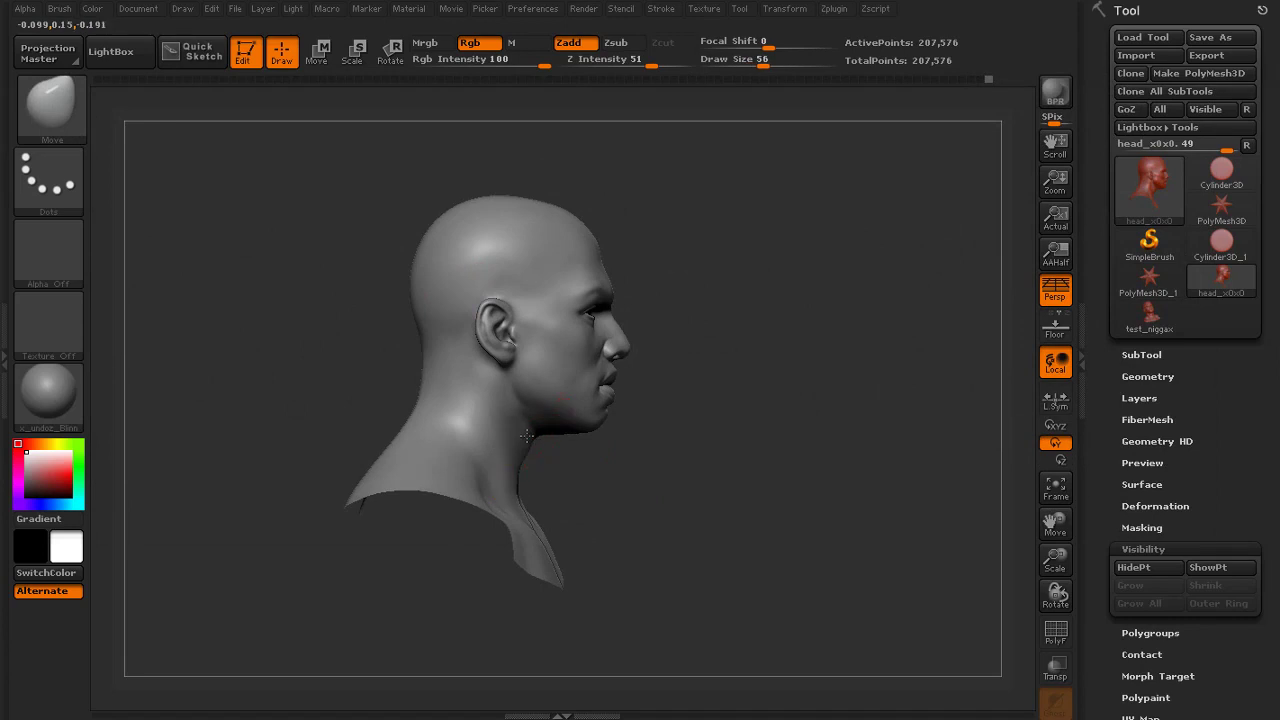
drag(672, 492, 586, 465)
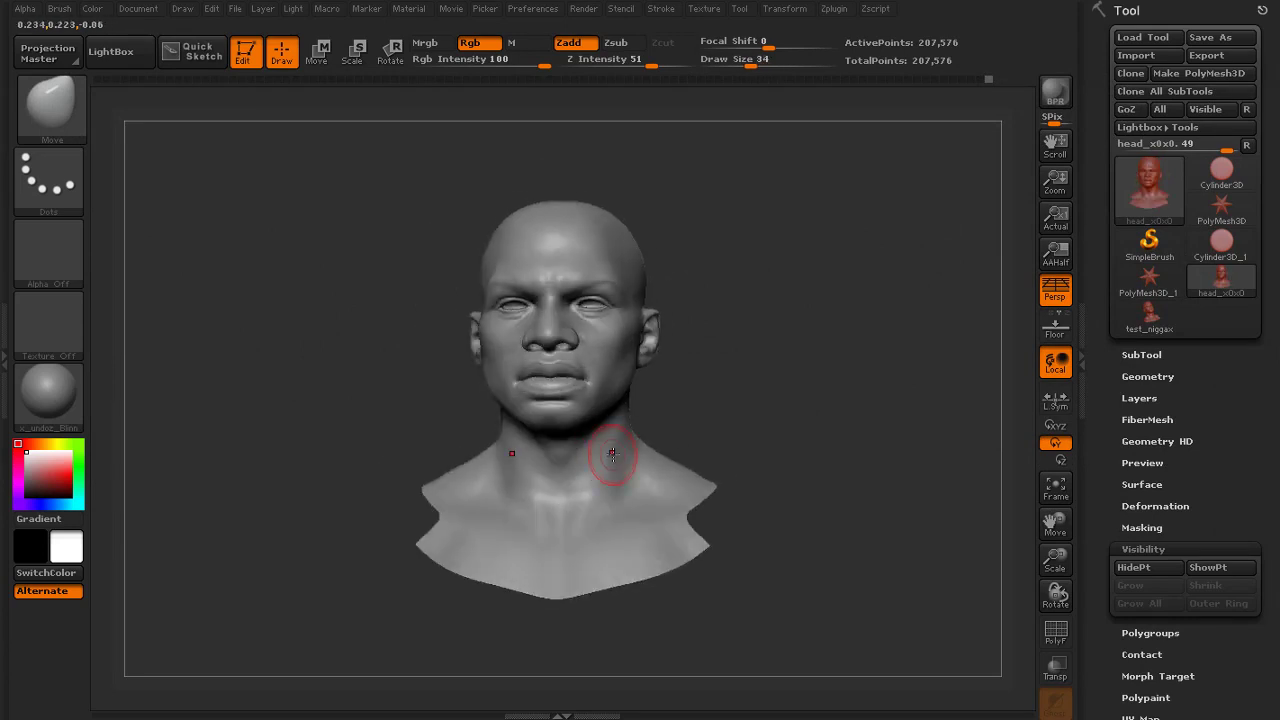
drag(858, 394, 754, 368)
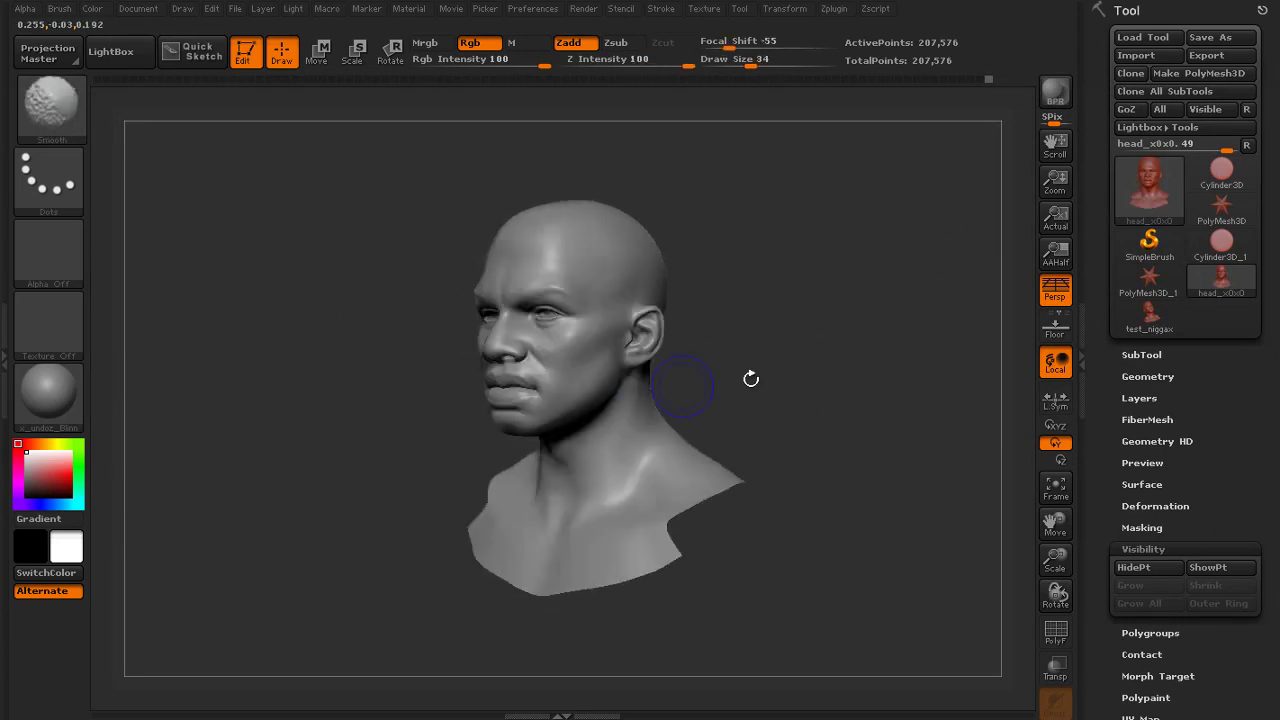
Reshape the neck and shoulder contours from several angles with the Move brush, enlarging it to draw size 82
mouse_move(872, 364)
mouse_down()
mouse_move(825, 353)
mouse_move(886, 366)
mouse_move(880, 446)
mouse_up()
key(s)
mouse_move(623, 446)
mouse_down()
mouse_move(657, 446)
mouse_move(618, 441)
mouse_up()
key(s)
key(f)
drag(694, 449, 500, 480)
alt+drag(500, 480, 510, 550)
key(s)
drag(609, 443, 598, 443)
key(f)
drag(362, 482, 666, 461)
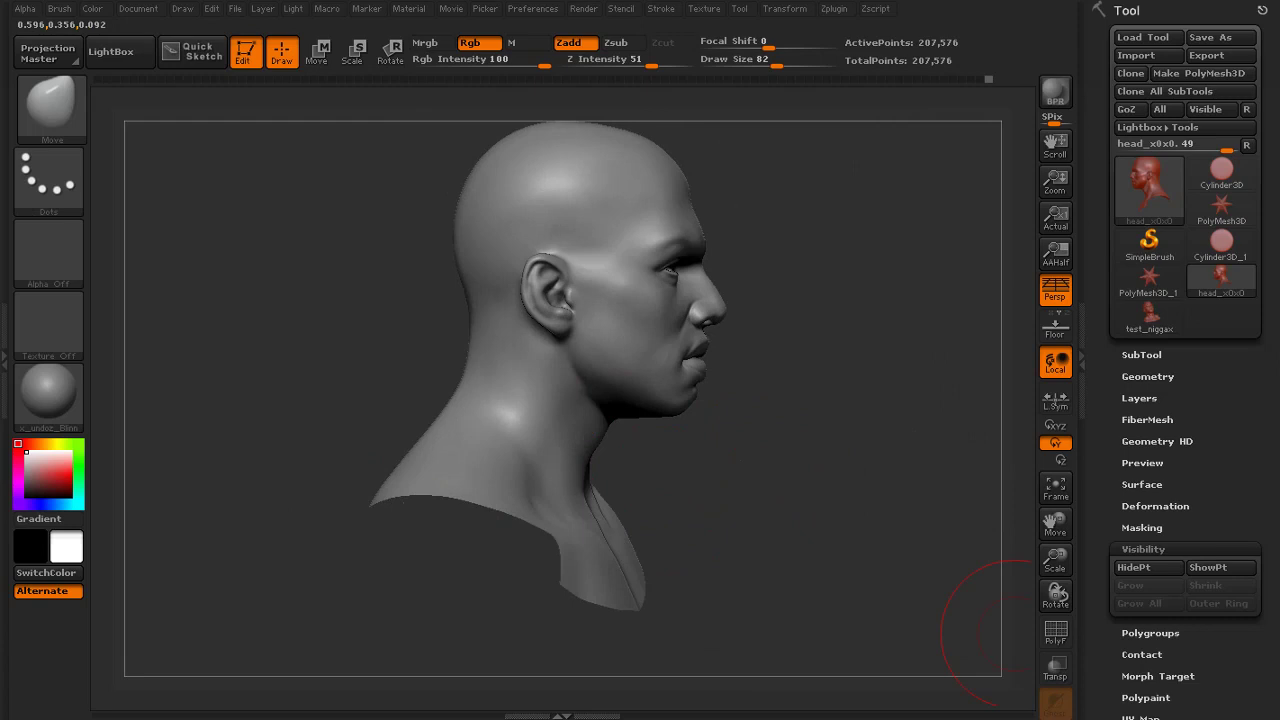
drag(1015, 635, 1005, 590)
drag(819, 418, 852, 449)
Rework the cheeks beside the nose and mouth with the Clay brush and smooth around the lower lip at draw size 25
click(52, 106)
click(161, 156)
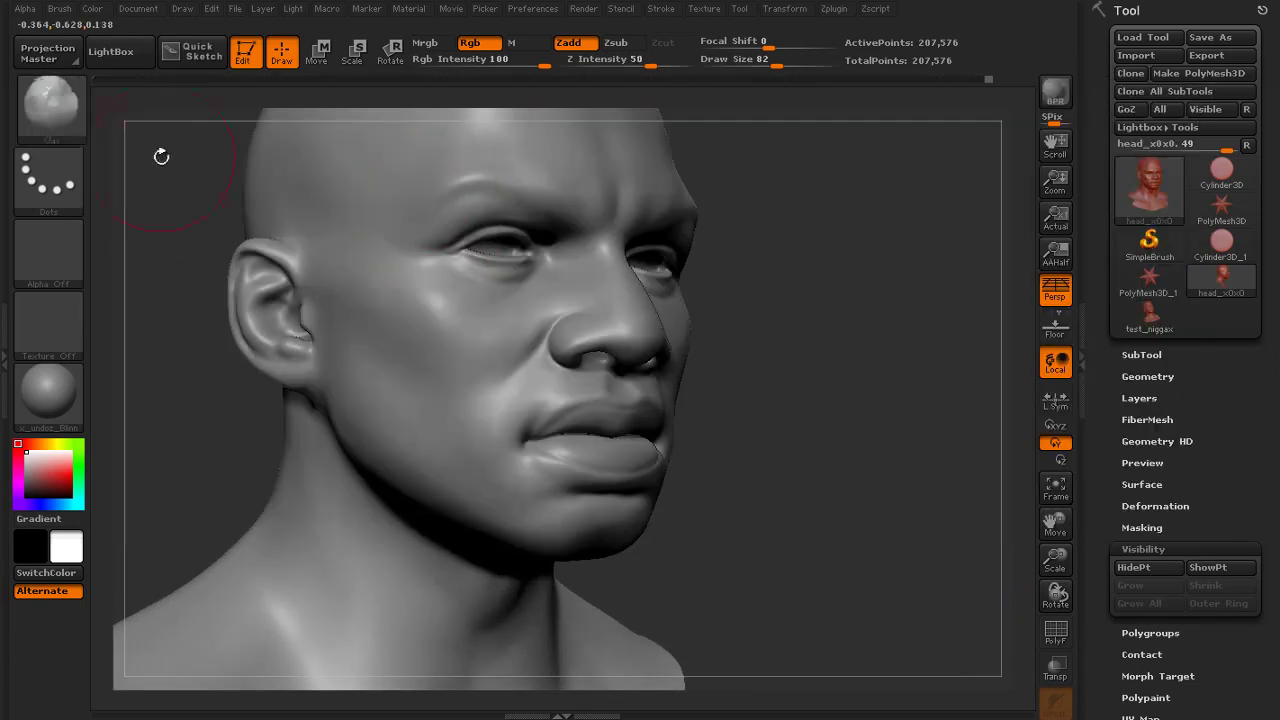
shift+drag(510, 356, 502, 376)
mouse_move(507, 415)
mouse_down()
mouse_move(505, 448)
mouse_move(499, 420)
mouse_up()
shift+drag(503, 418, 502, 440)
mouse_move(850, 410)
mouse_down()
mouse_move(735, 435)
mouse_move(732, 462)
mouse_up()
mouse_move(724, 445)
shift+mouse_down()
mouse_move(731, 476)
mouse_move(709, 485)
mouse_move(703, 462)
mouse_move(654, 503)
shift+mouse_up()
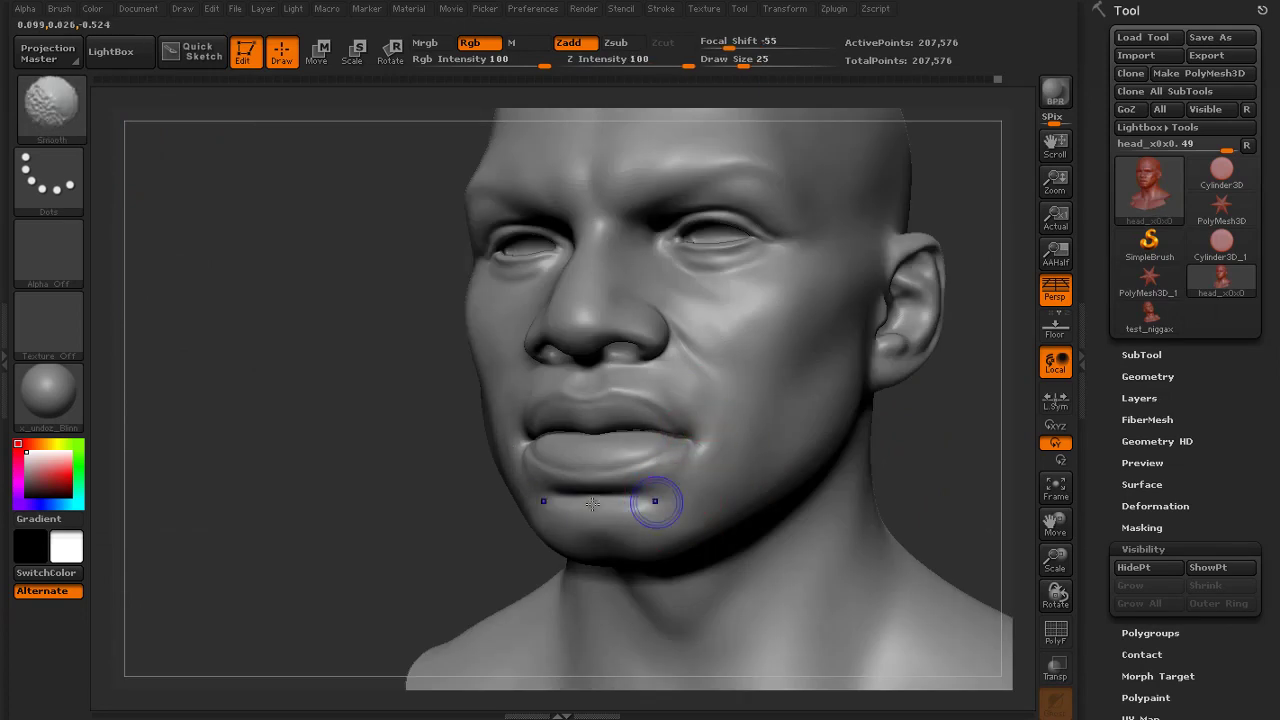
Fill out the cheek fold between the nostril and mouth corner with the Clay brush at draw size 33 and smooth it
drag(500, 510, 471, 380)
key(s)
click(680, 360)
key(s)
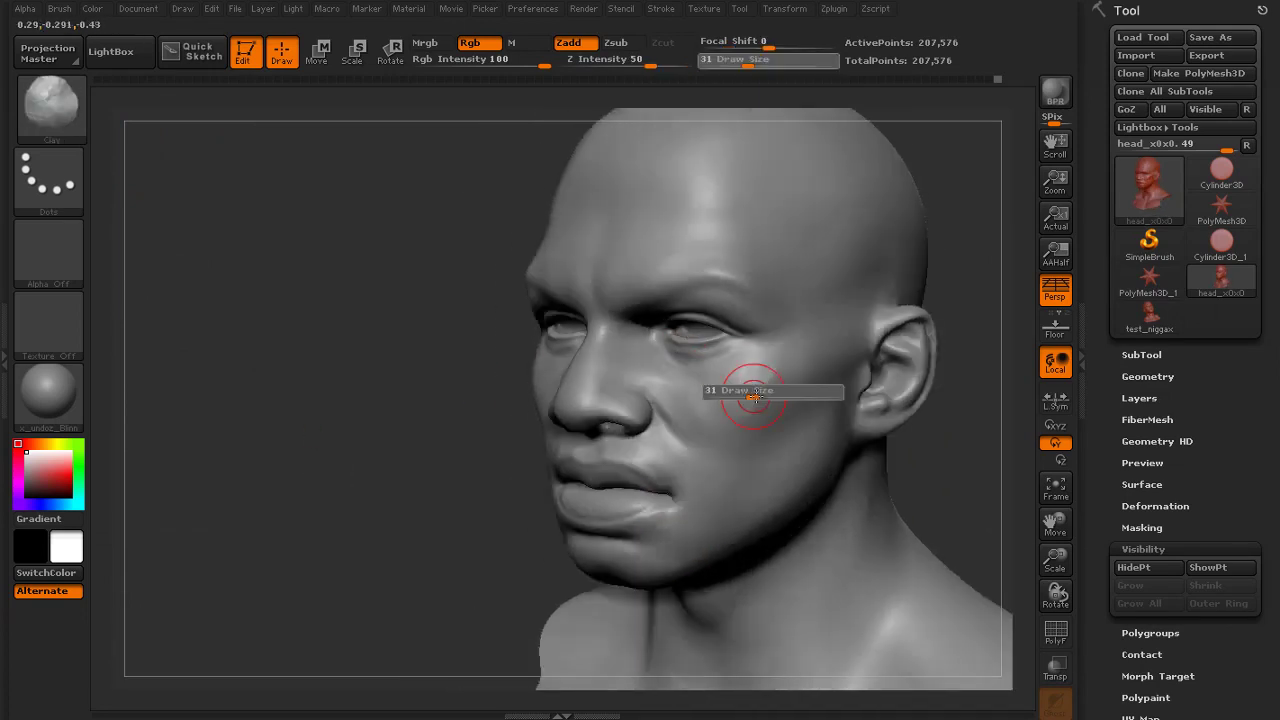
click(757, 392)
mouse_move(450, 470)
mouse_down()
mouse_move(571, 464)
mouse_move(857, 376)
mouse_move(444, 374)
mouse_up()
drag(1000, 440, 754, 414)
drag(538, 320, 548, 362)
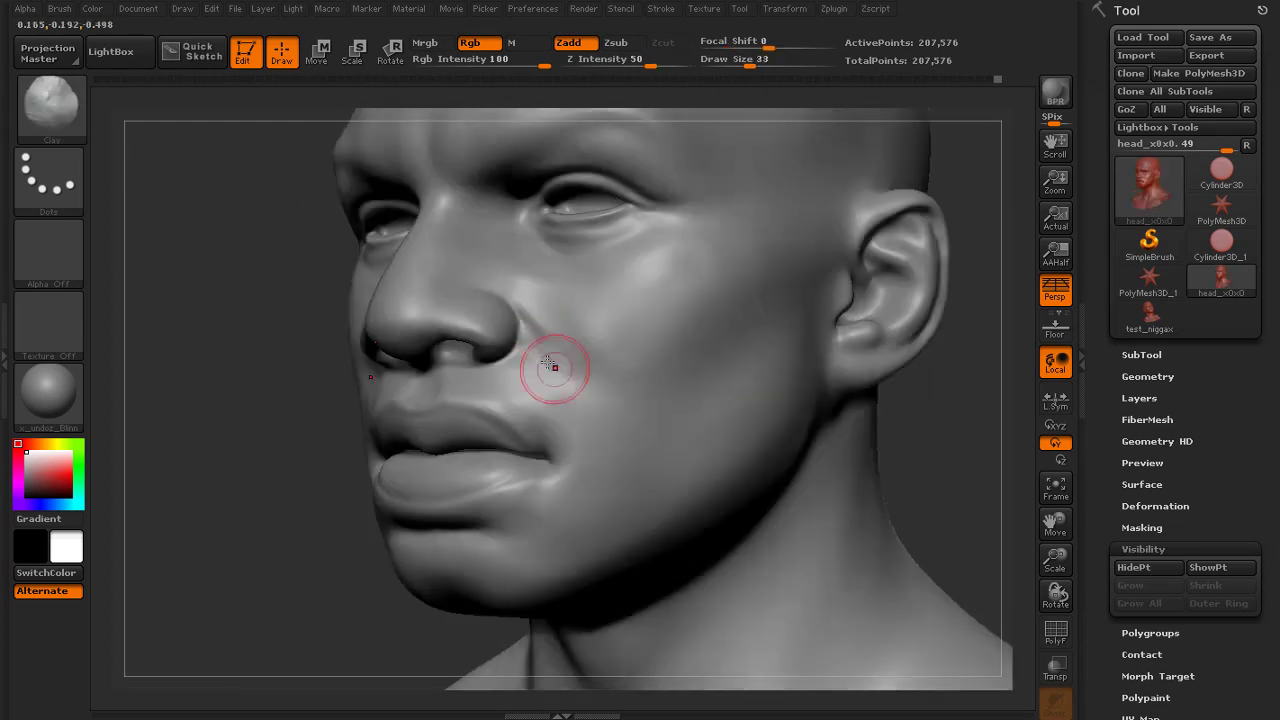
key(shift)
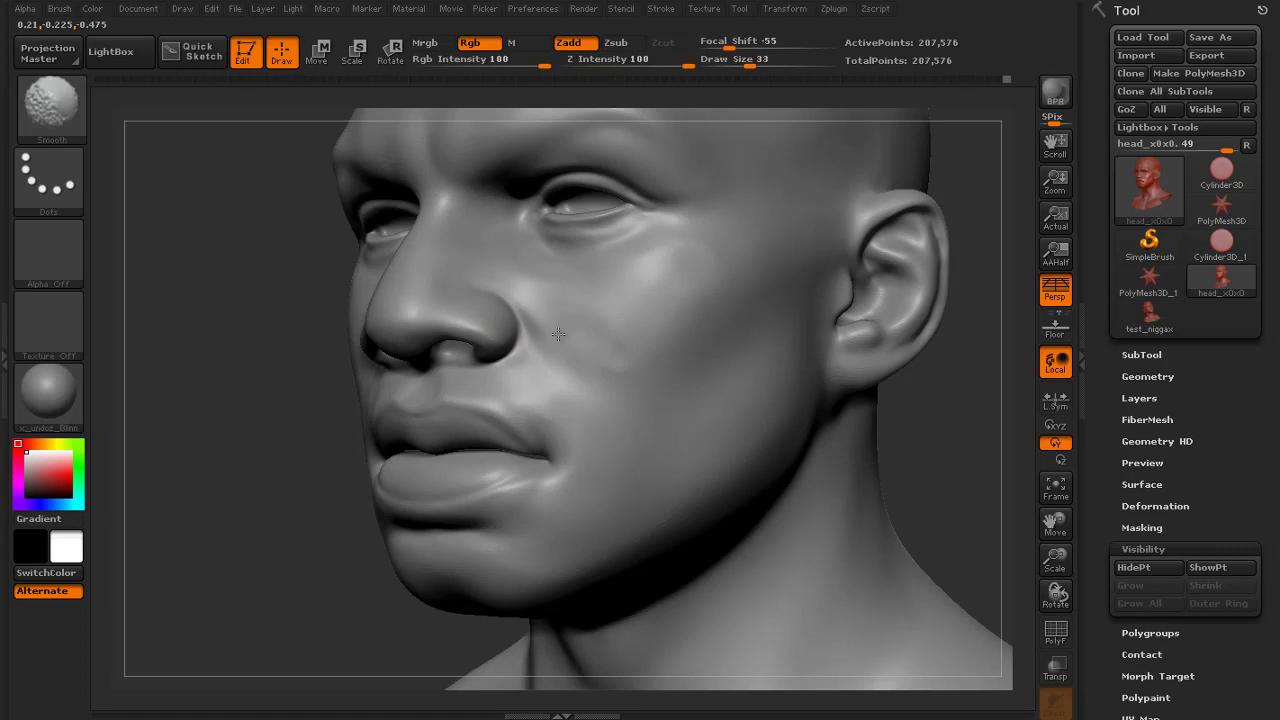
Soften the lower cheeks beside the mouth with the Smooth brush at draw size 37
key(bracketright)
key(bracketright)
drag(301, 519, 410, 535)
key(shift)
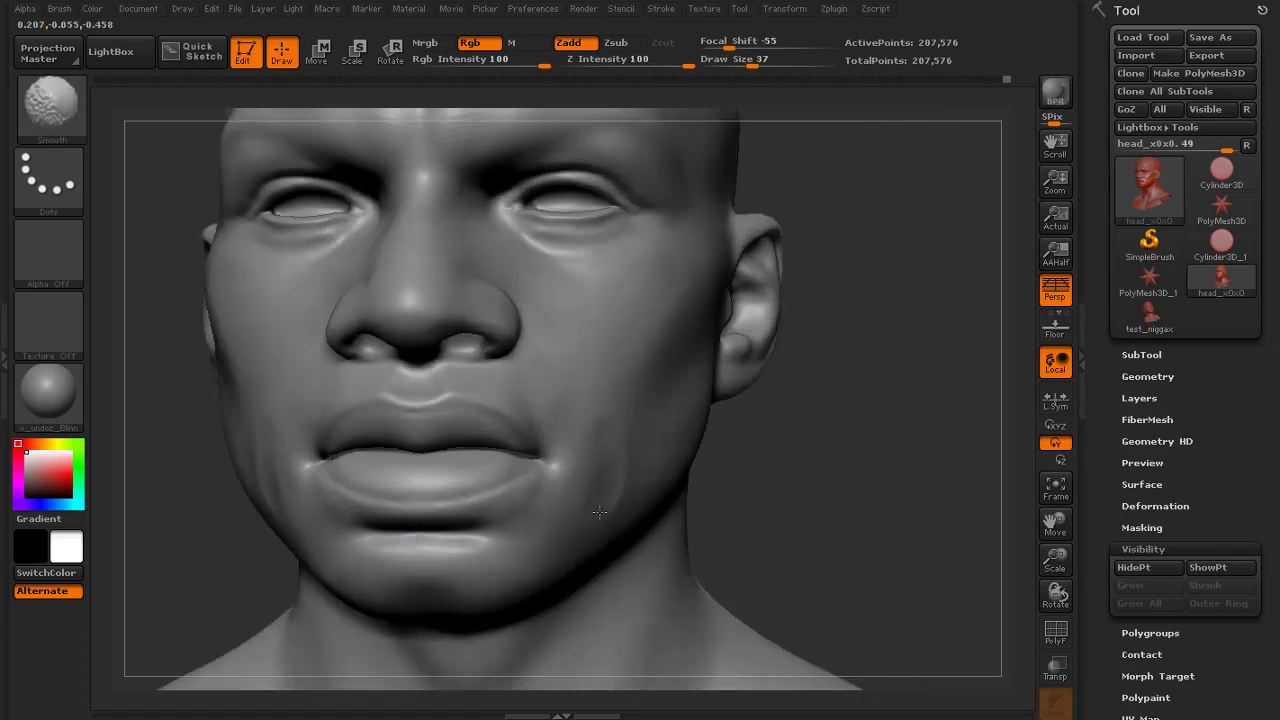
mouse_move(771, 458)
mouse_down()
mouse_move(309, 417)
mouse_move(260, 430)
mouse_move(823, 434)
mouse_move(898, 468)
mouse_move(671, 420)
mouse_up()
Refine the crease between the lower lip and chin with the Clay brush at draw size 20 and smooth the chin
key(bracketleft)
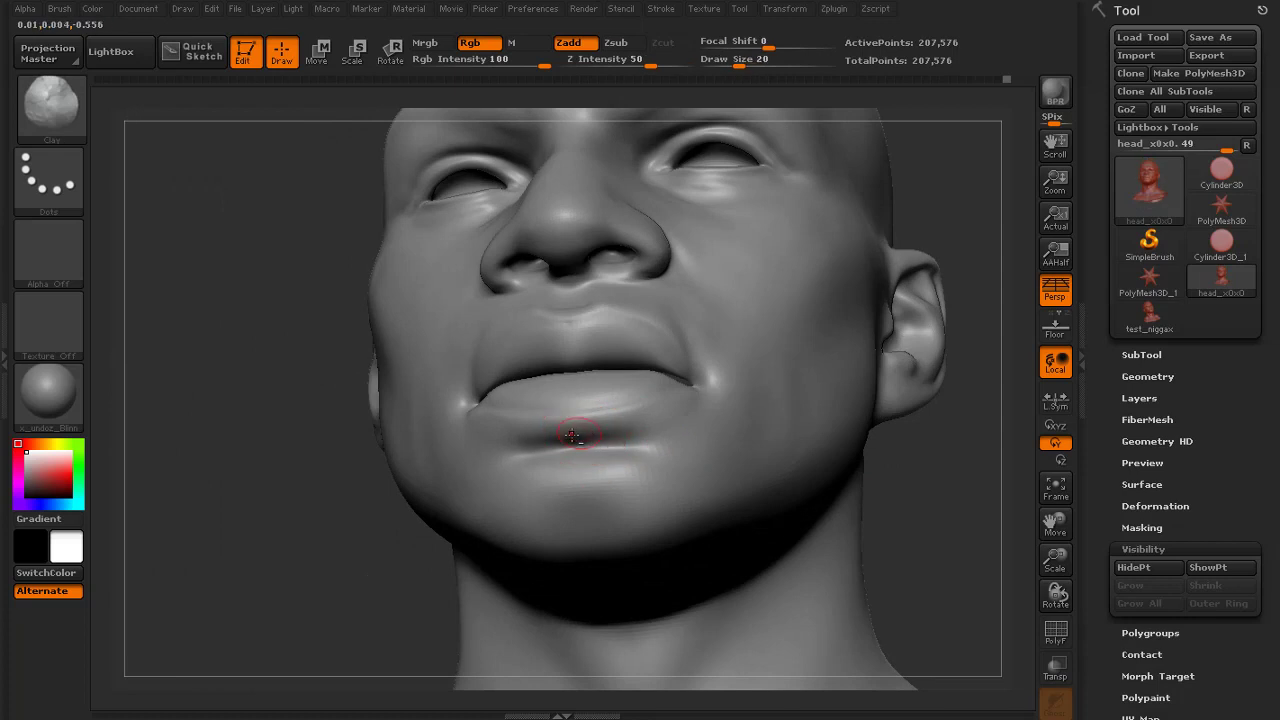
key(shift)
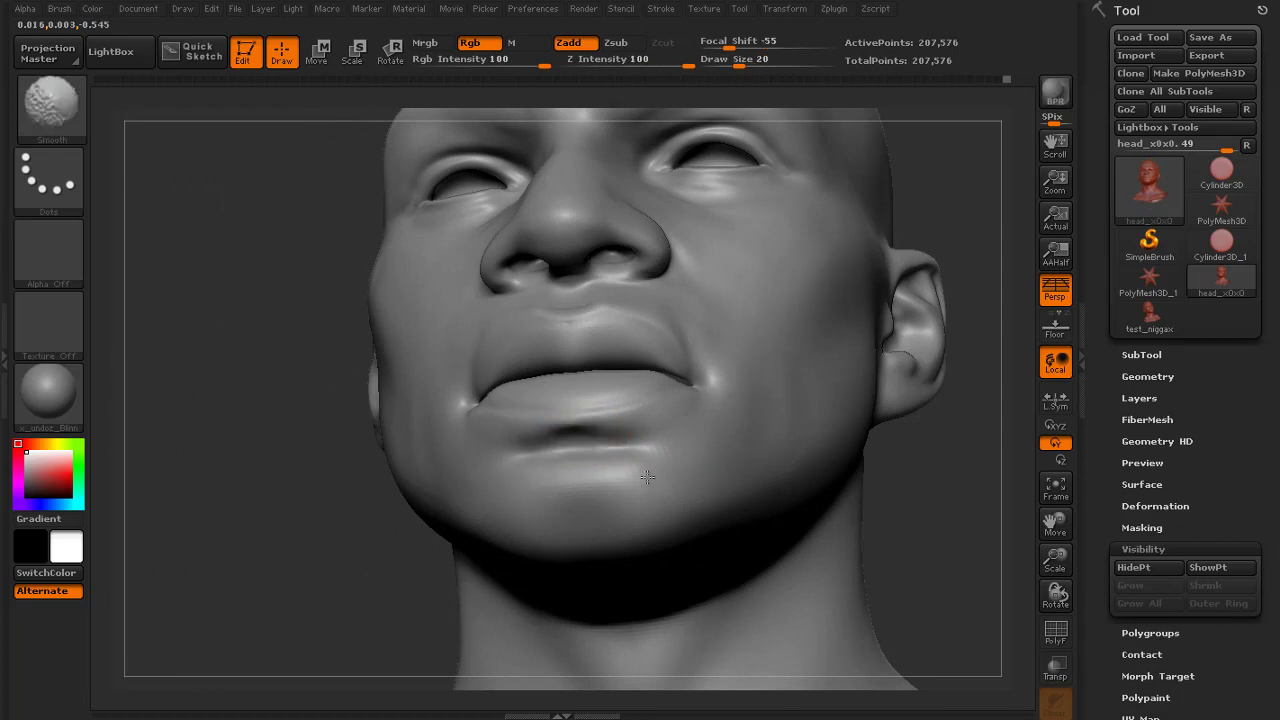
mouse_move(290, 486)
mouse_down()
mouse_move(271, 523)
mouse_move(275, 470)
mouse_up()
mouse_move(800, 462)
mouse_down()
mouse_move(831, 451)
mouse_move(835, 520)
mouse_up()
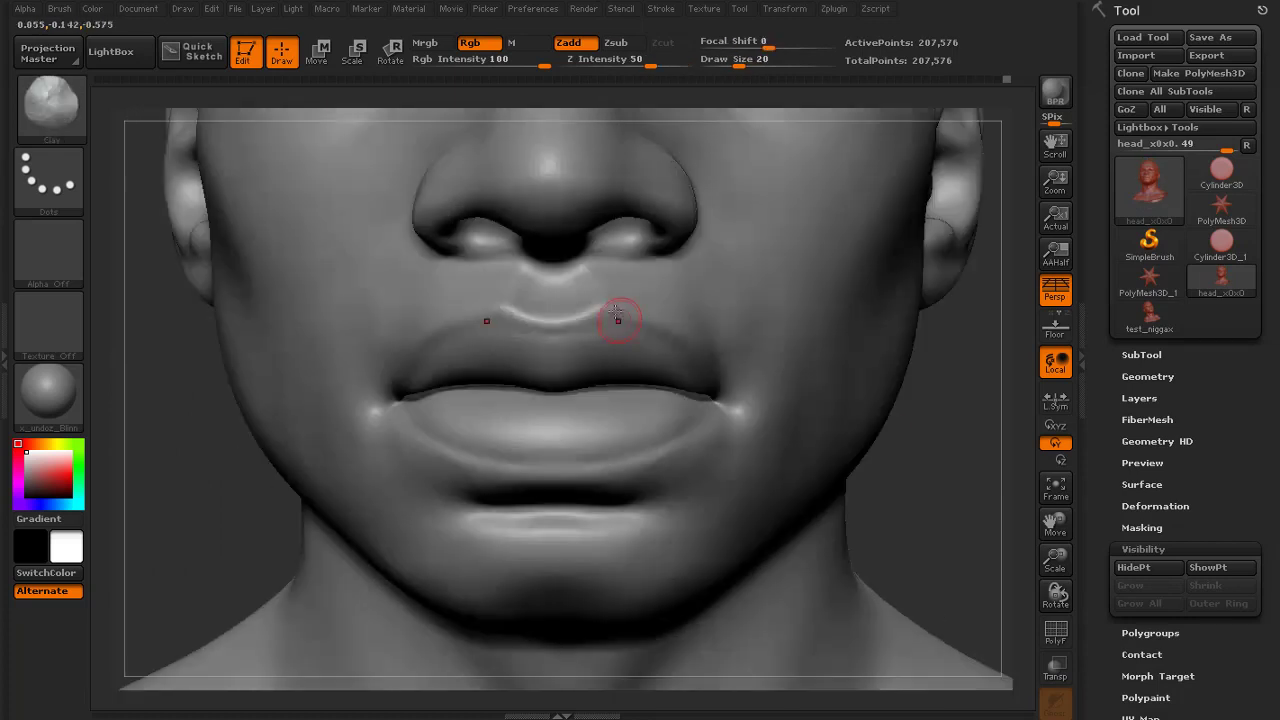
Shape the under-eye folds and lower eyelids with the Clay brush at draw size 21, smoothing the strokes
drag(926, 318, 499, 459)
drag(844, 318, 845, 437)
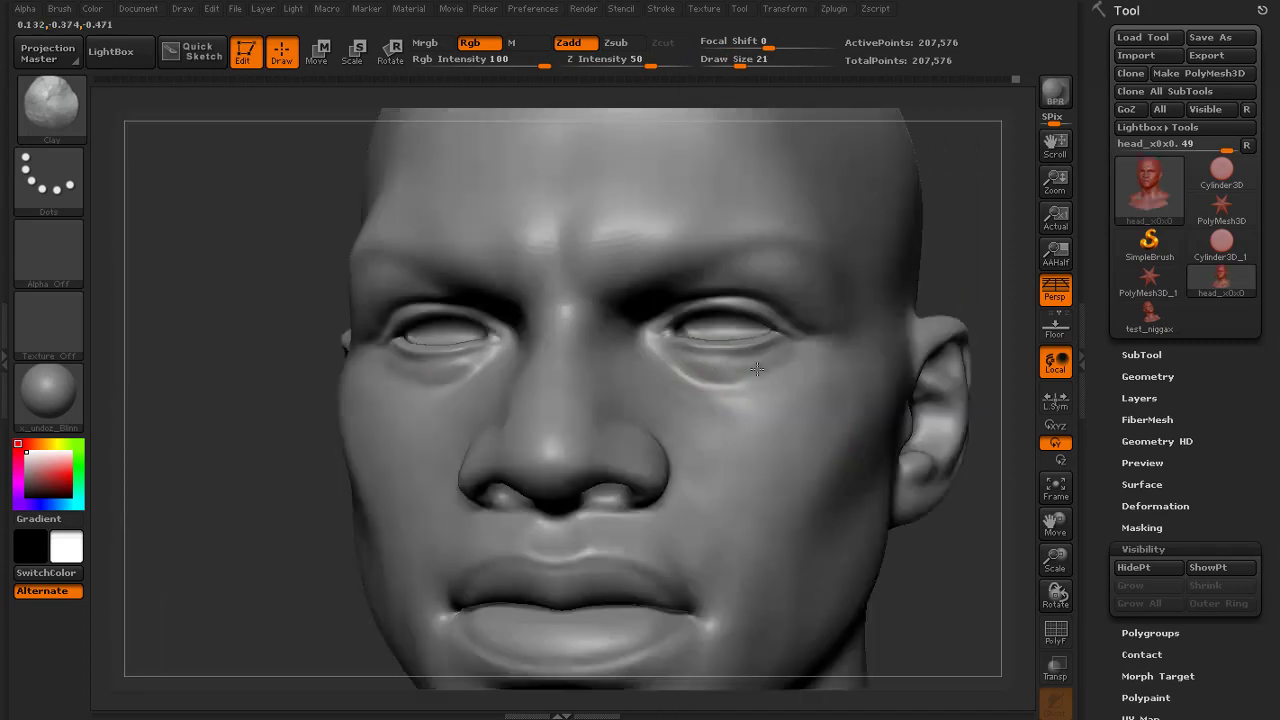
mouse_move(707, 368)
shift+mouse_down()
mouse_move(691, 375)
mouse_move(763, 386)
shift+mouse_up()
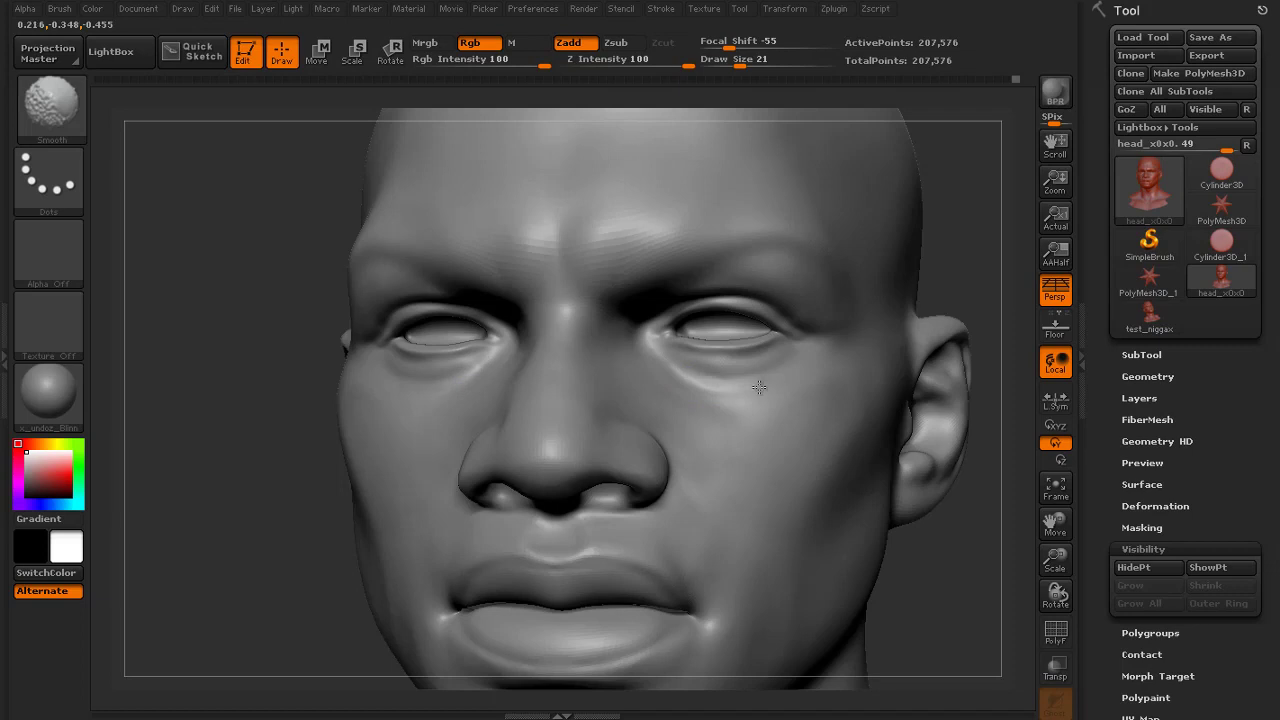
drag(223, 446, 300, 440)
mouse_move(930, 250)
alt+mouse_down()
mouse_move(905, 311)
mouse_move(899, 295)
alt+mouse_up()
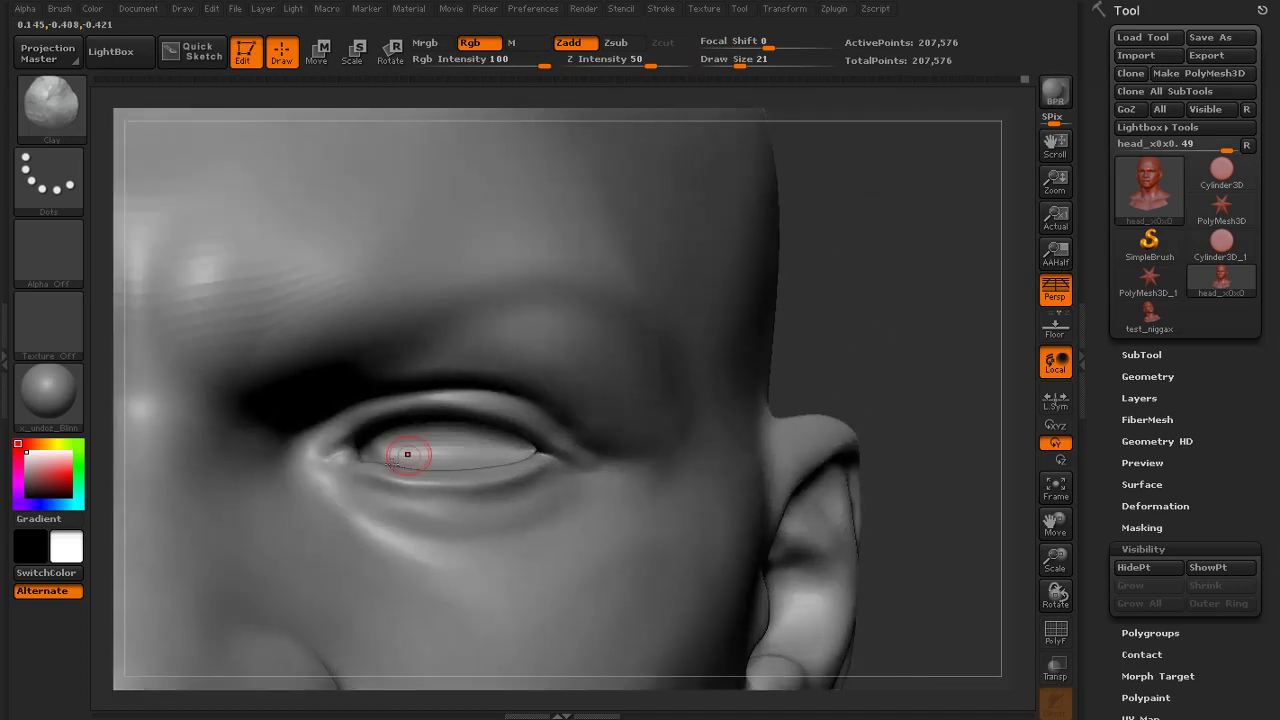
shift+drag(429, 481, 510, 483)
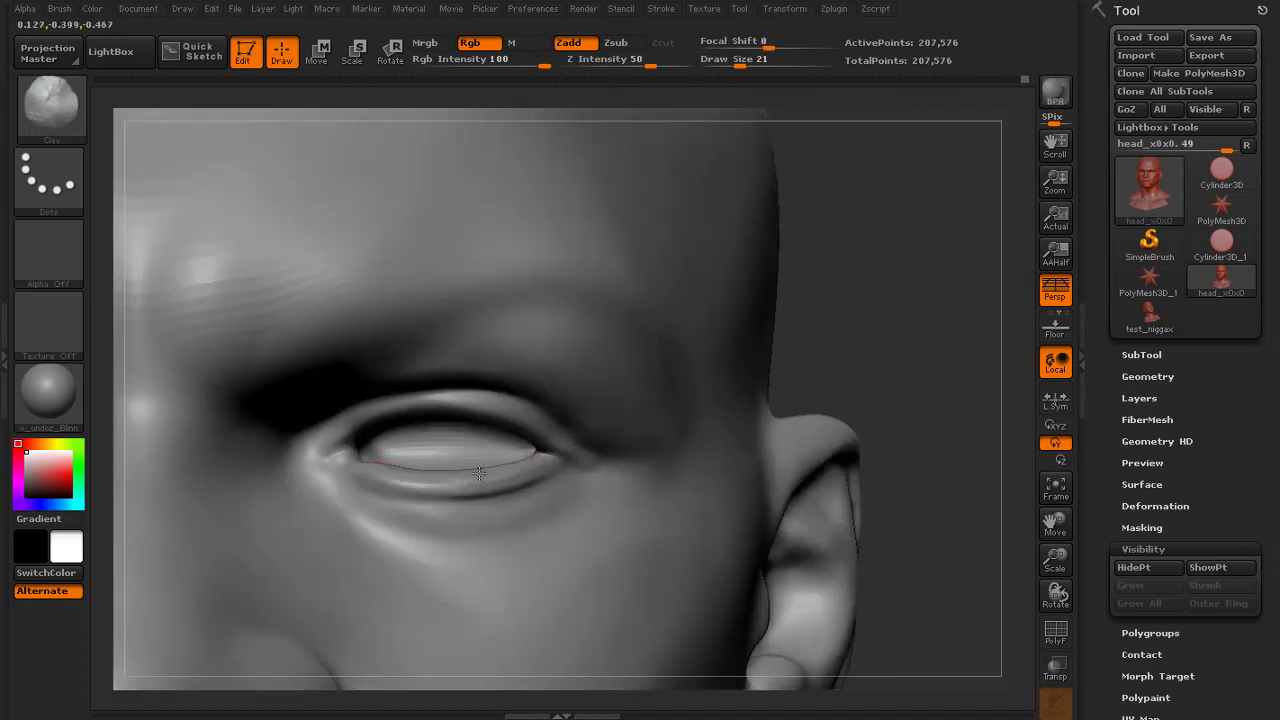
Define the inner eye corners with the Standard brush at Z intensity 12, reducing the draw size to 17 and smoothing the strokes
key(b)
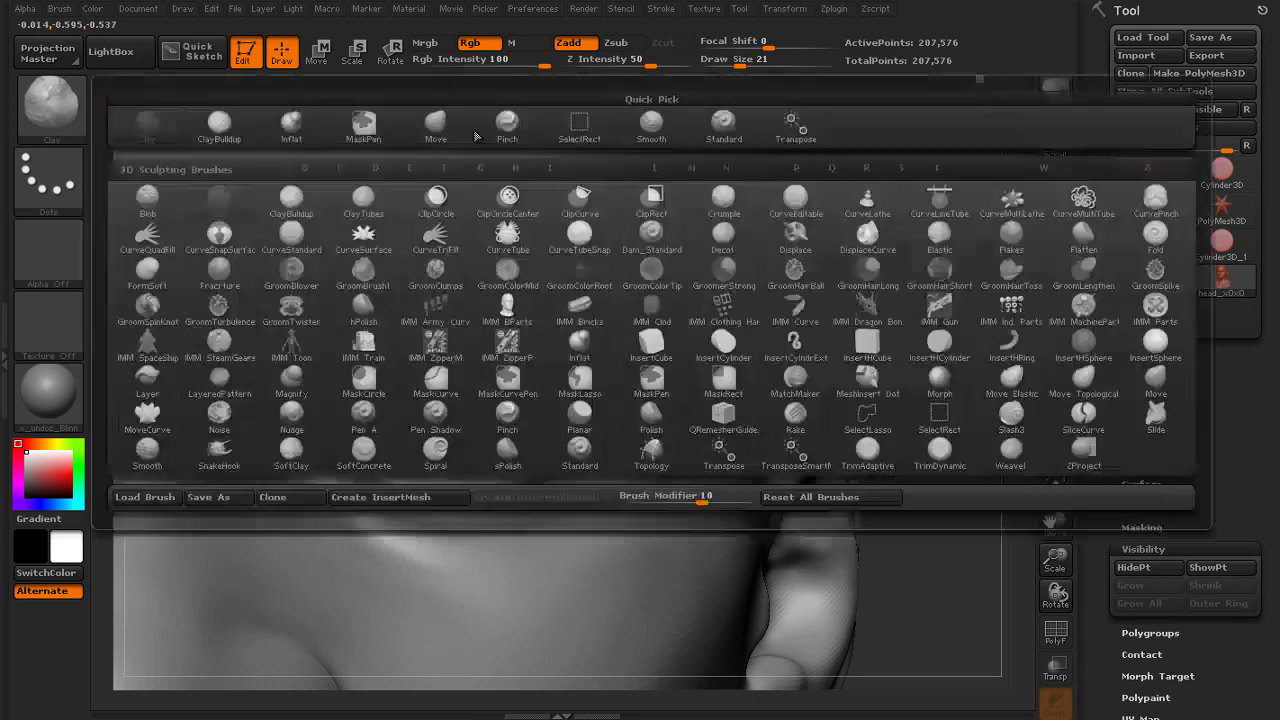
key(s)
key(t)
click(39, 240)
click(118, 252)
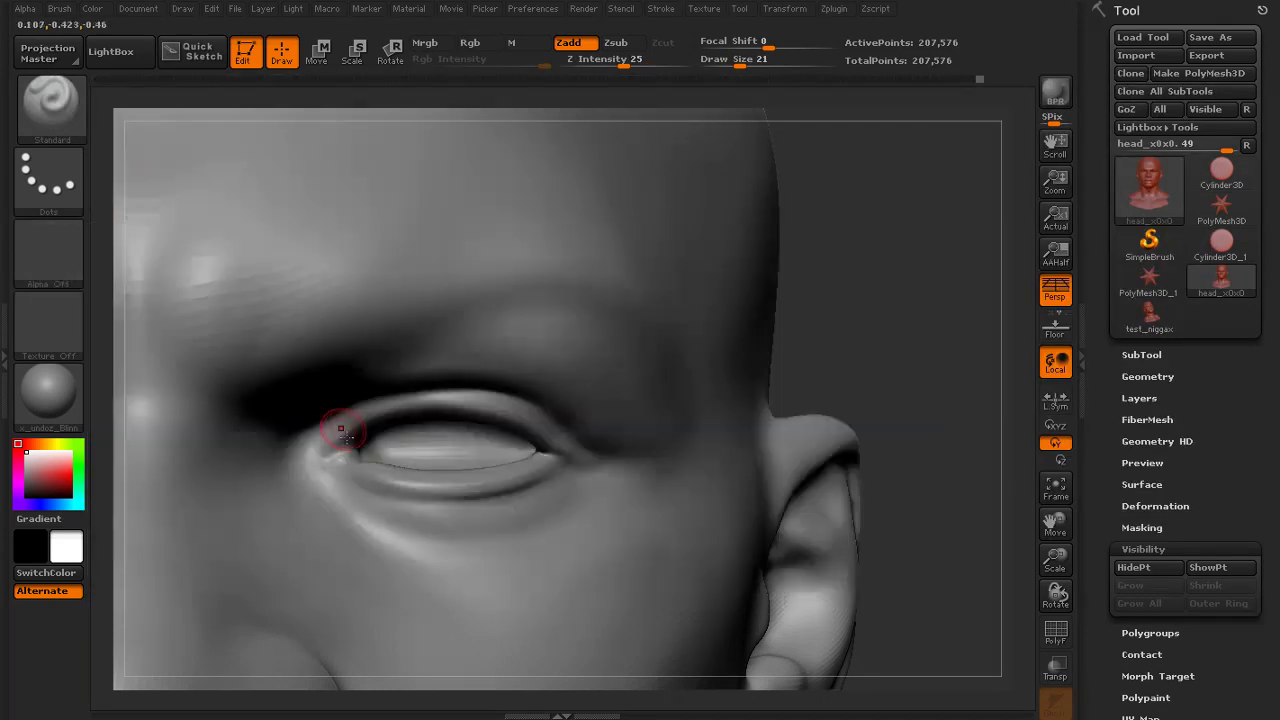
key(ctrl+z)
key(bracketleft)
drag(354, 438, 323, 462)
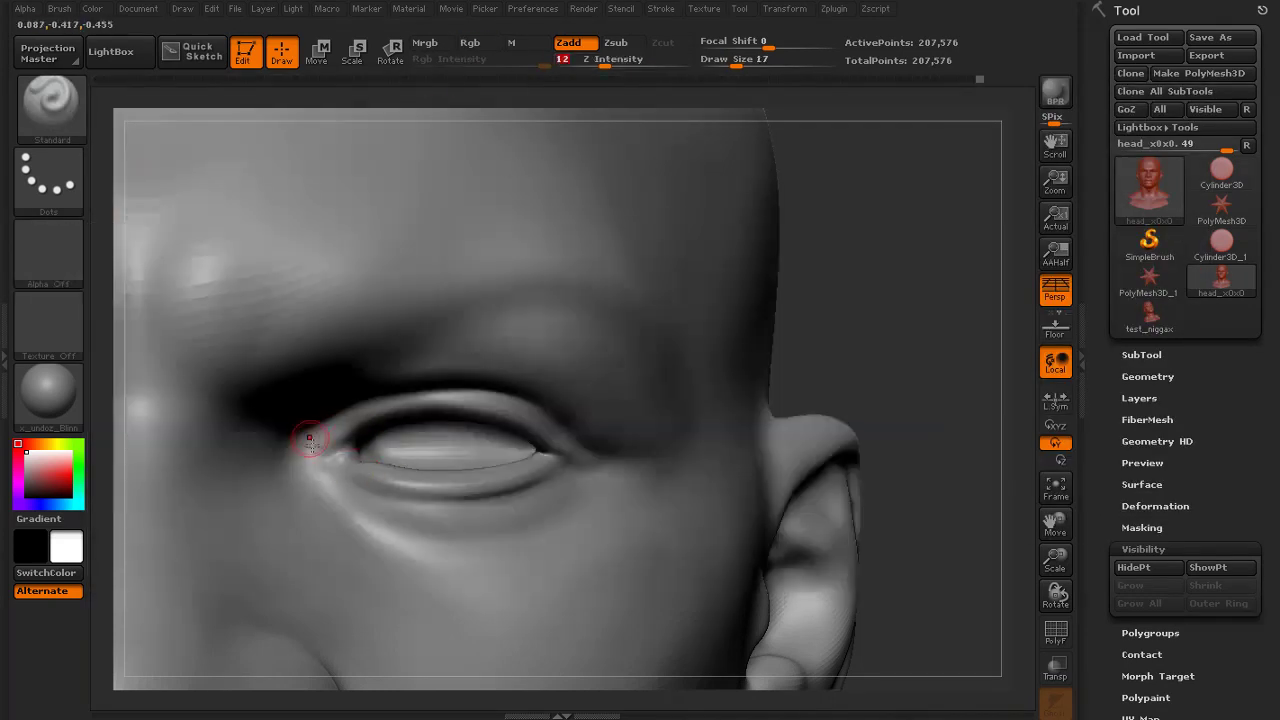
key(shift)
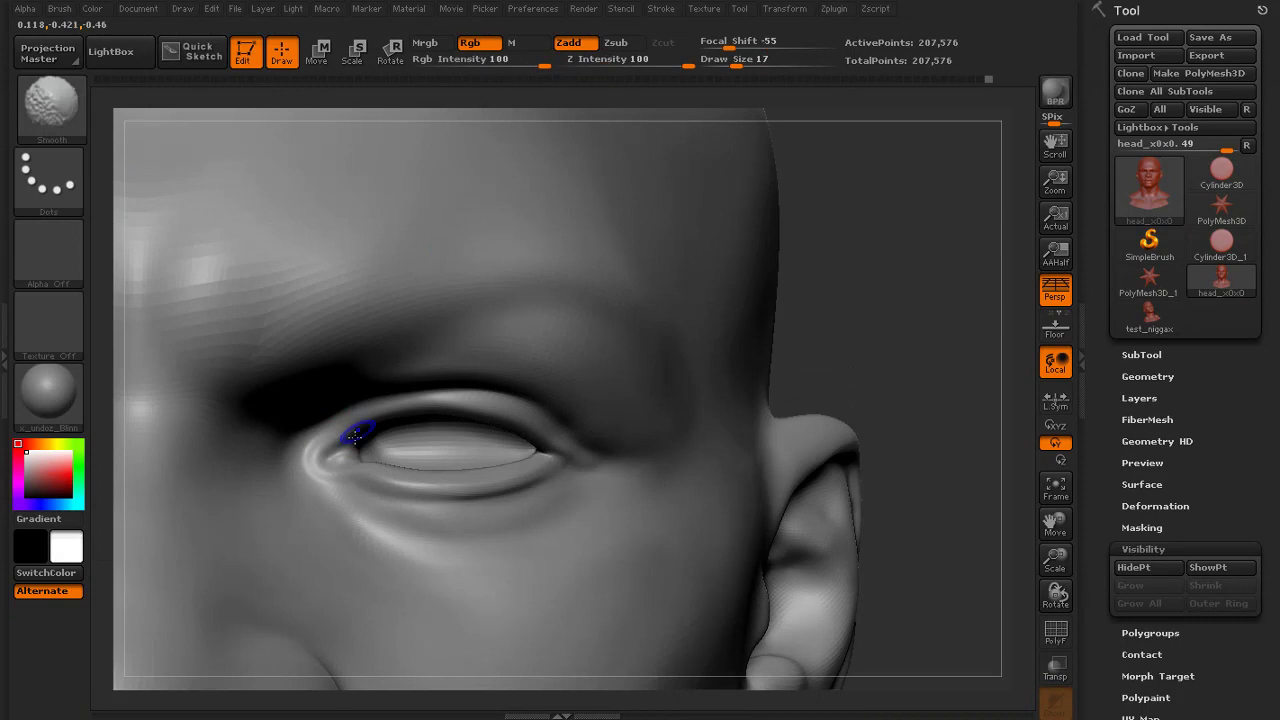
drag(346, 456, 333, 470)
key(shift)
key(shift)
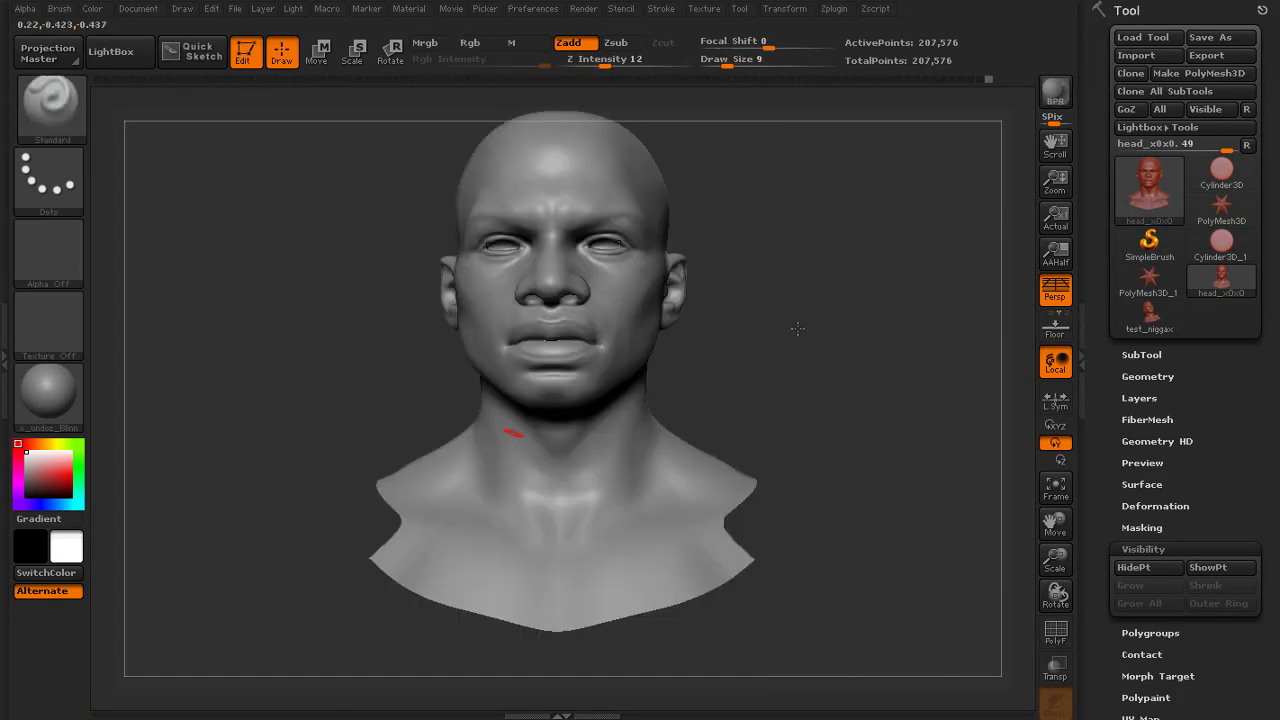
Adjust the width of the cheeks and sides of the face with the Move brush at draw size 44
drag(760, 300, 835, 335)
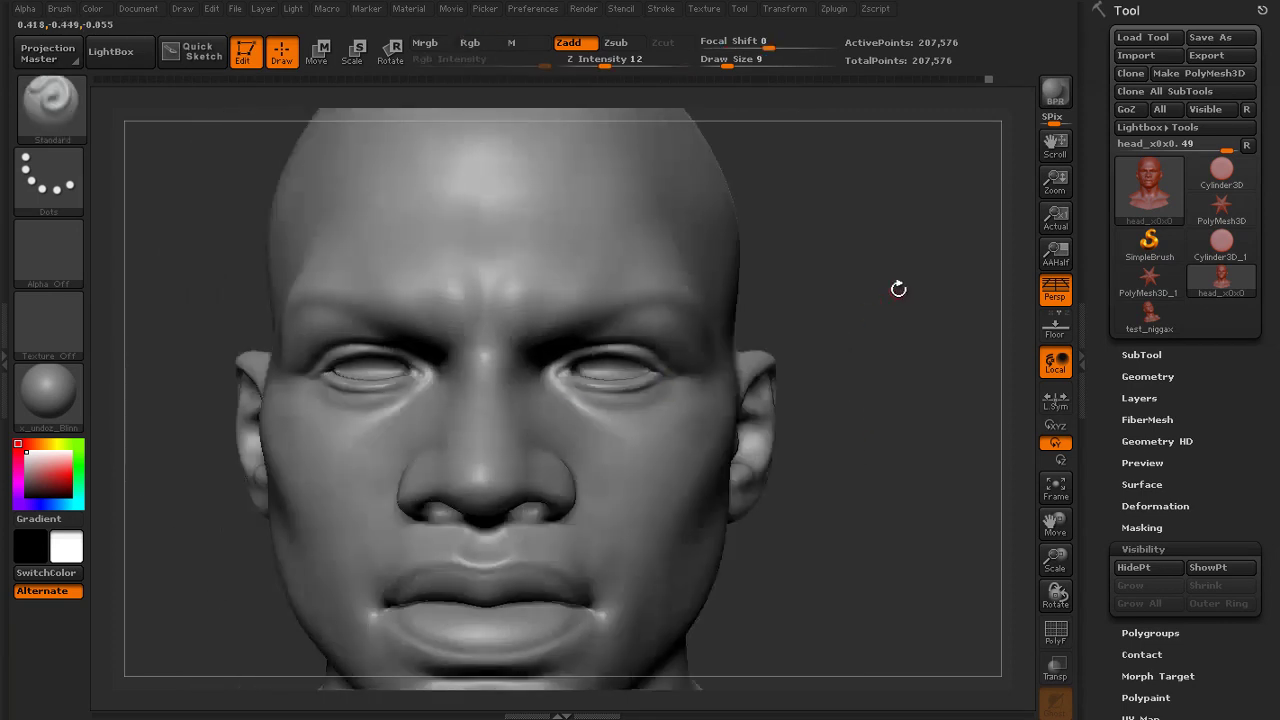
mouse_move(846, 389)
mouse_down()
mouse_move(901, 262)
mouse_move(962, 288)
mouse_move(851, 286)
mouse_move(808, 302)
mouse_up()
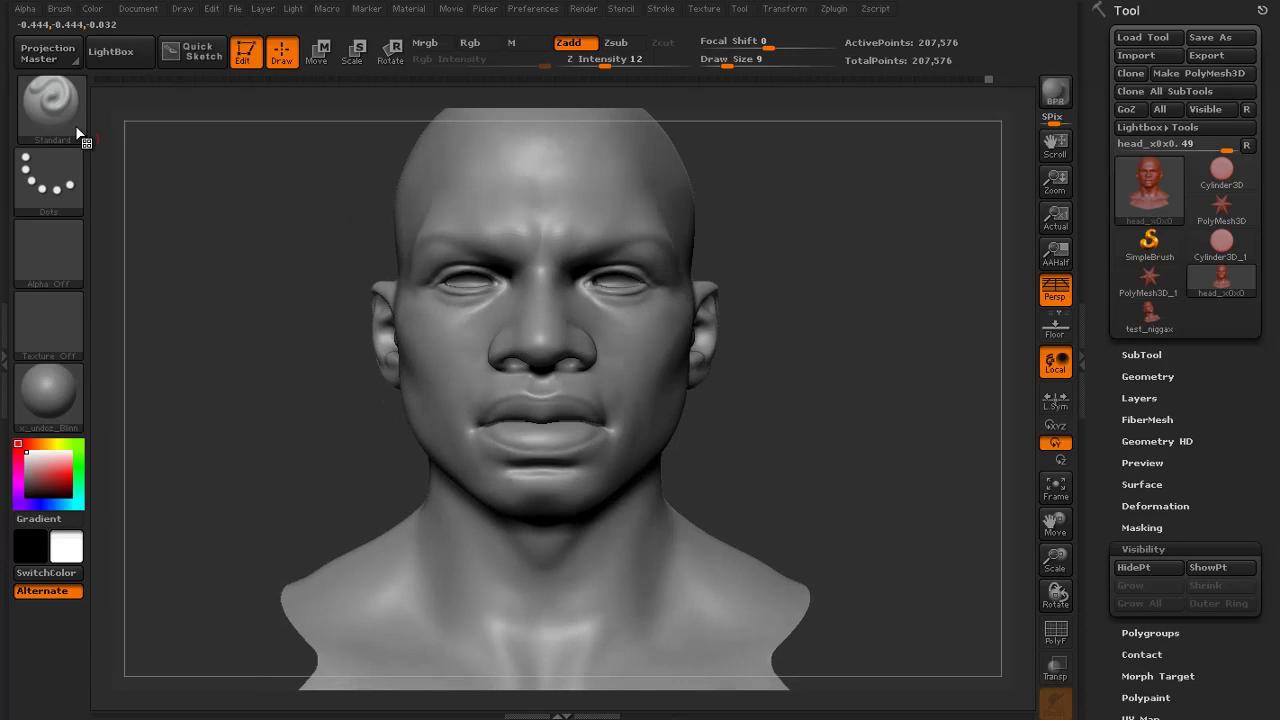
key(b)
key(m)
key(v)
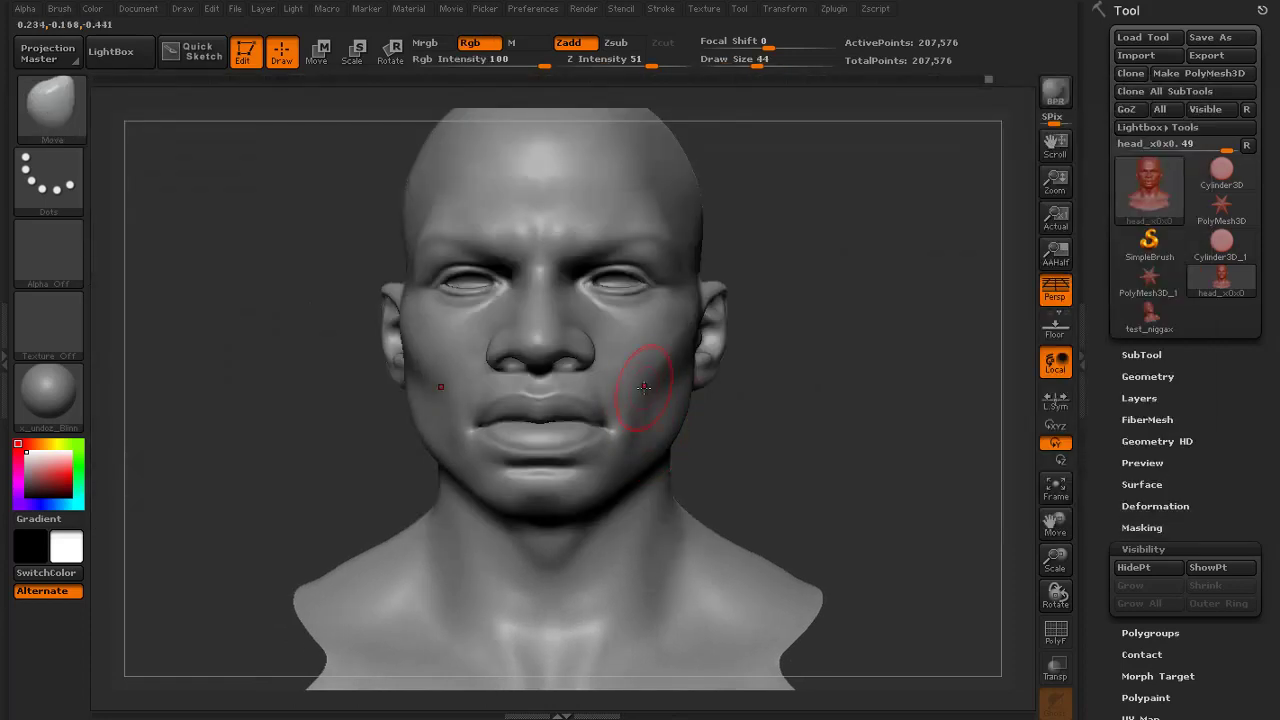
drag(768, 392, 820, 401)
ctrl+right_drag(806, 420, 770, 380)
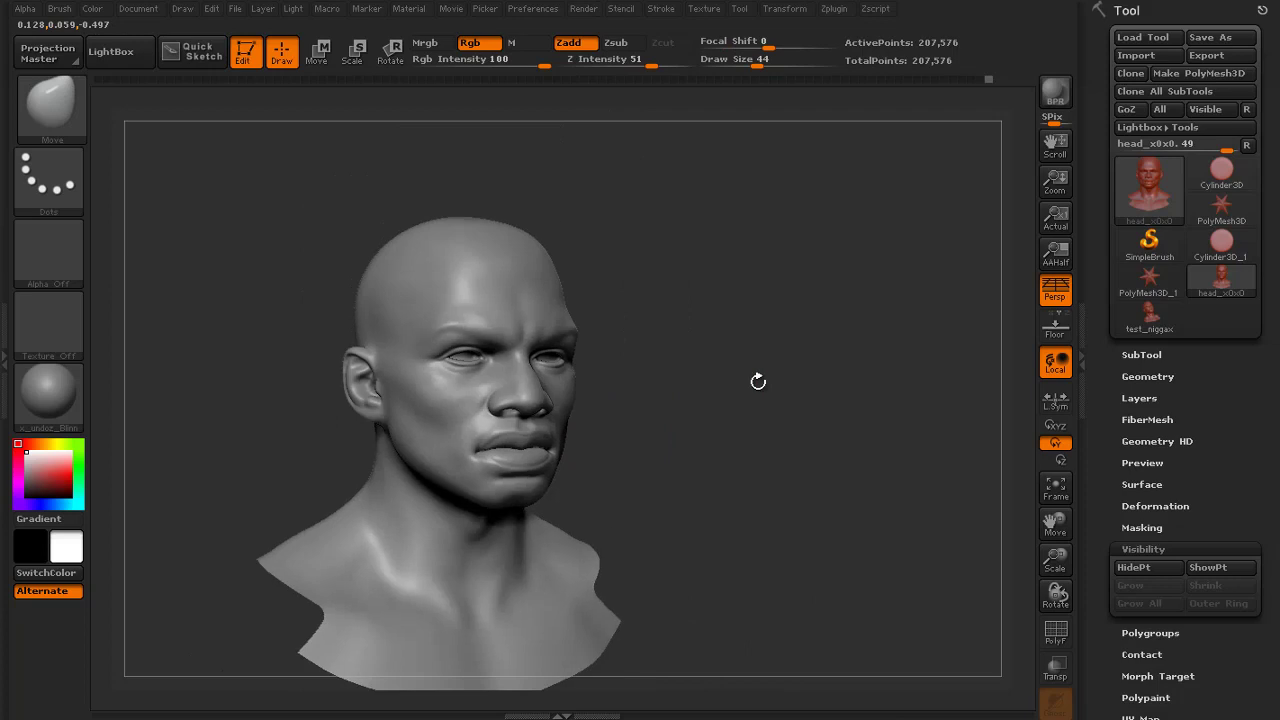
Reshape the chin profile from the side with the Move brush at draw size 108
drag(757, 380, 614, 380)
alt+drag(906, 397, 900, 475)
alt+drag(469, 543, 432, 518)
key(s)
drag(420, 505, 449, 502)
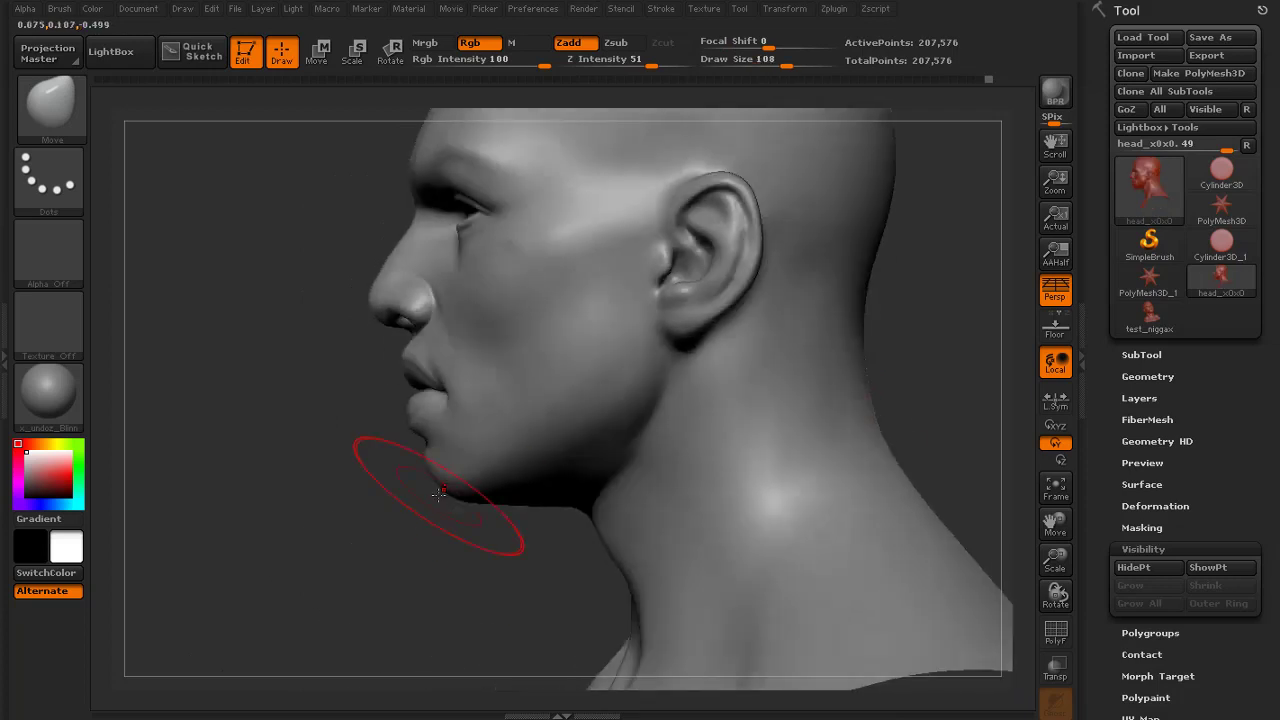
alt+drag(402, 543, 400, 450)
Adjust the jawline below the ears with the Move brush at draw sizes 84 and 80
drag(480, 440, 623, 437)
alt+drag(700, 360, 845, 403)
drag(660, 437, 585, 440)
key(s)
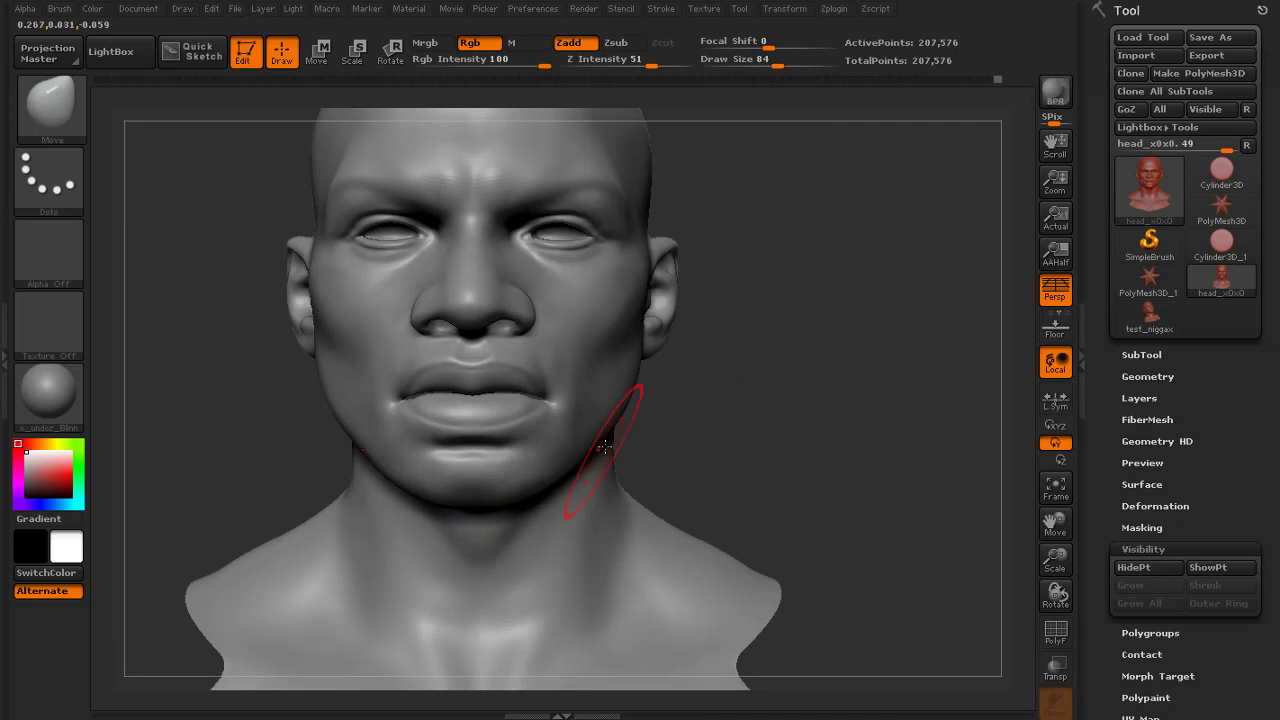
alt+drag(790, 455, 792, 396)
mouse_move(792, 396)
mouse_down()
mouse_move(771, 397)
mouse_move(768, 455)
mouse_move(770, 378)
mouse_up()
drag(770, 378, 748, 406)
alt+drag(748, 406, 852, 452)
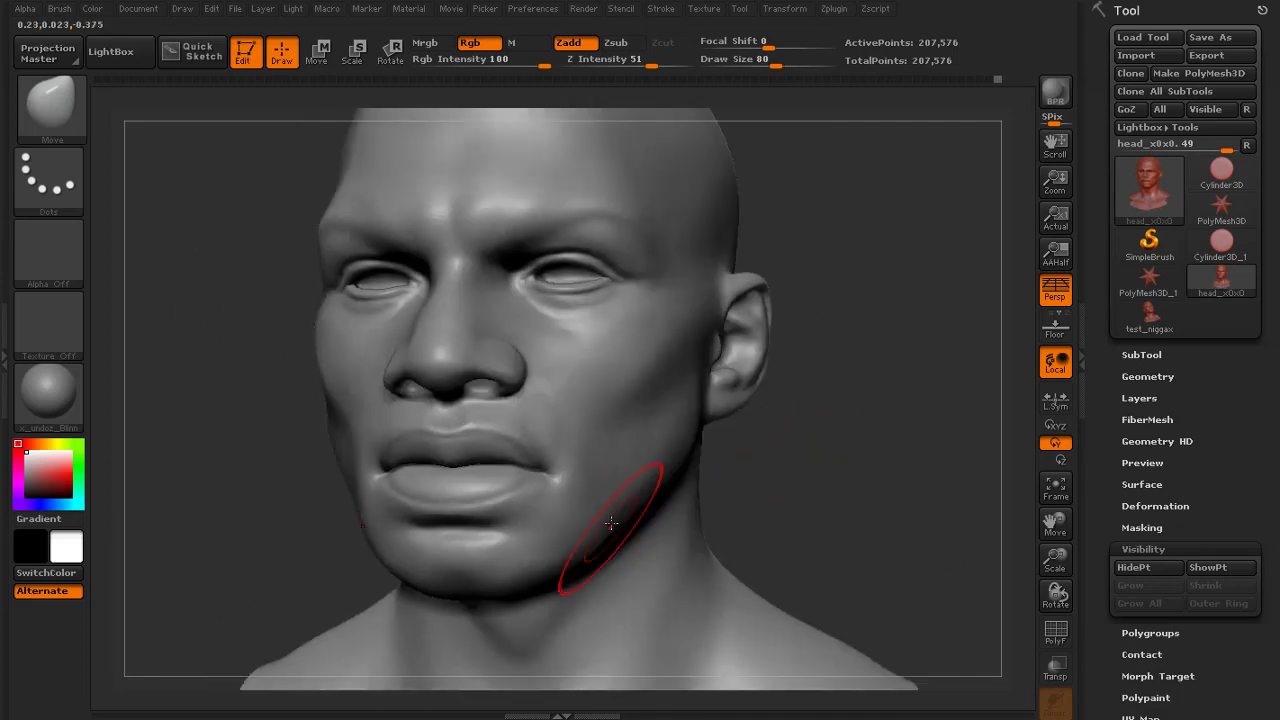
Refine the chin and lower jaw from the front and side with the Move brush at draw size 59
mouse_move(775, 440)
mouse_down()
mouse_move(845, 457)
mouse_move(777, 450)
mouse_up()
alt+drag(777, 450, 796, 356)
mouse_move(796, 356)
mouse_down()
mouse_move(814, 356)
mouse_move(890, 482)
mouse_up()
key(bracketleft)
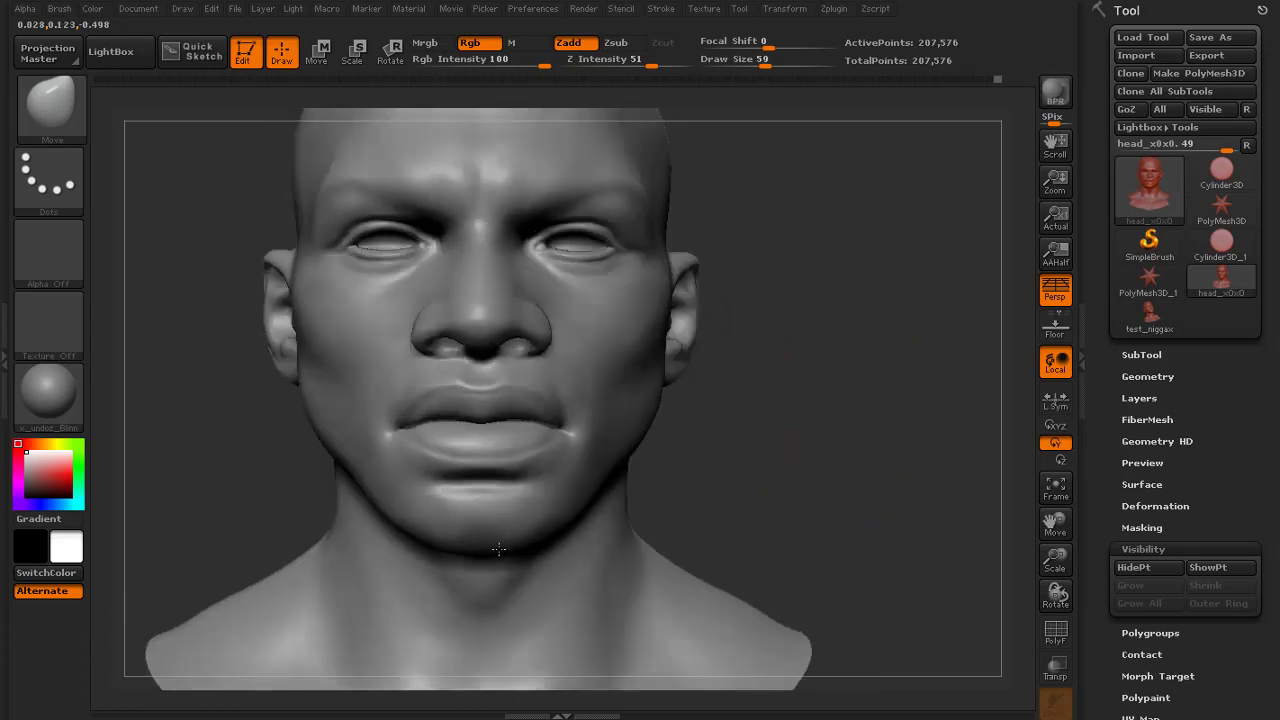
drag(765, 520, 670, 530)
key(bracketleft)
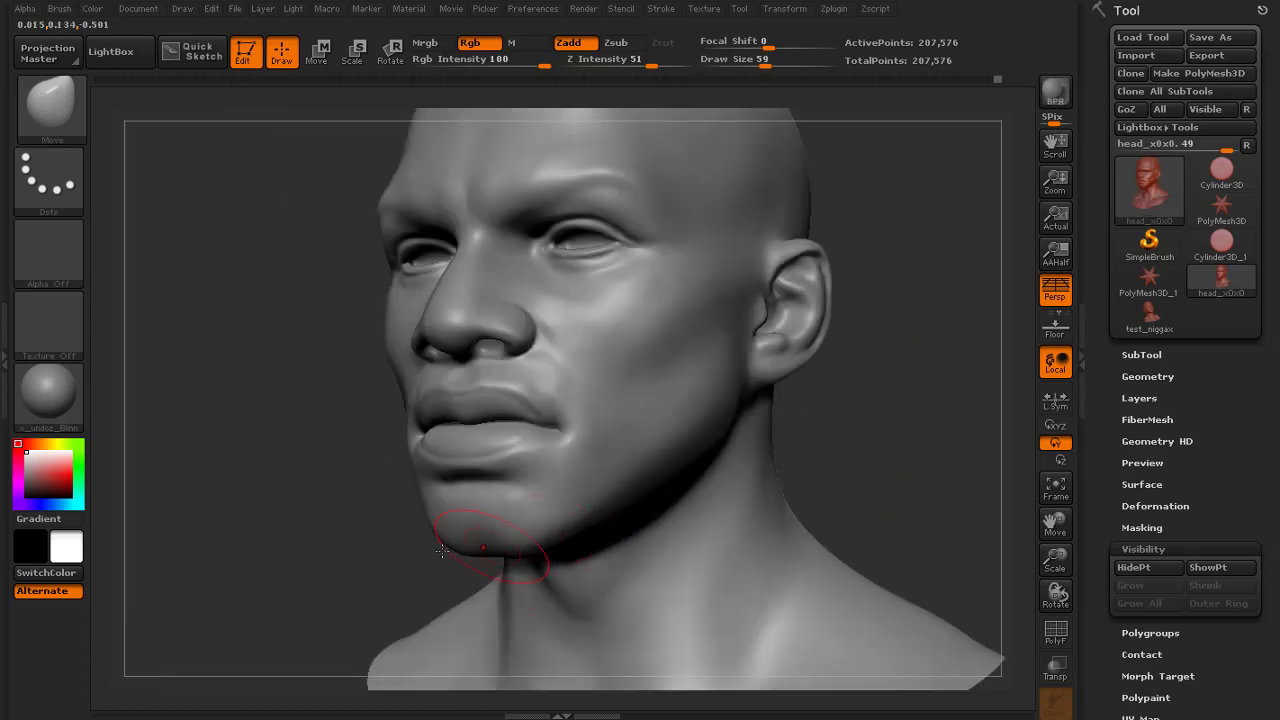
drag(432, 540, 365, 547)
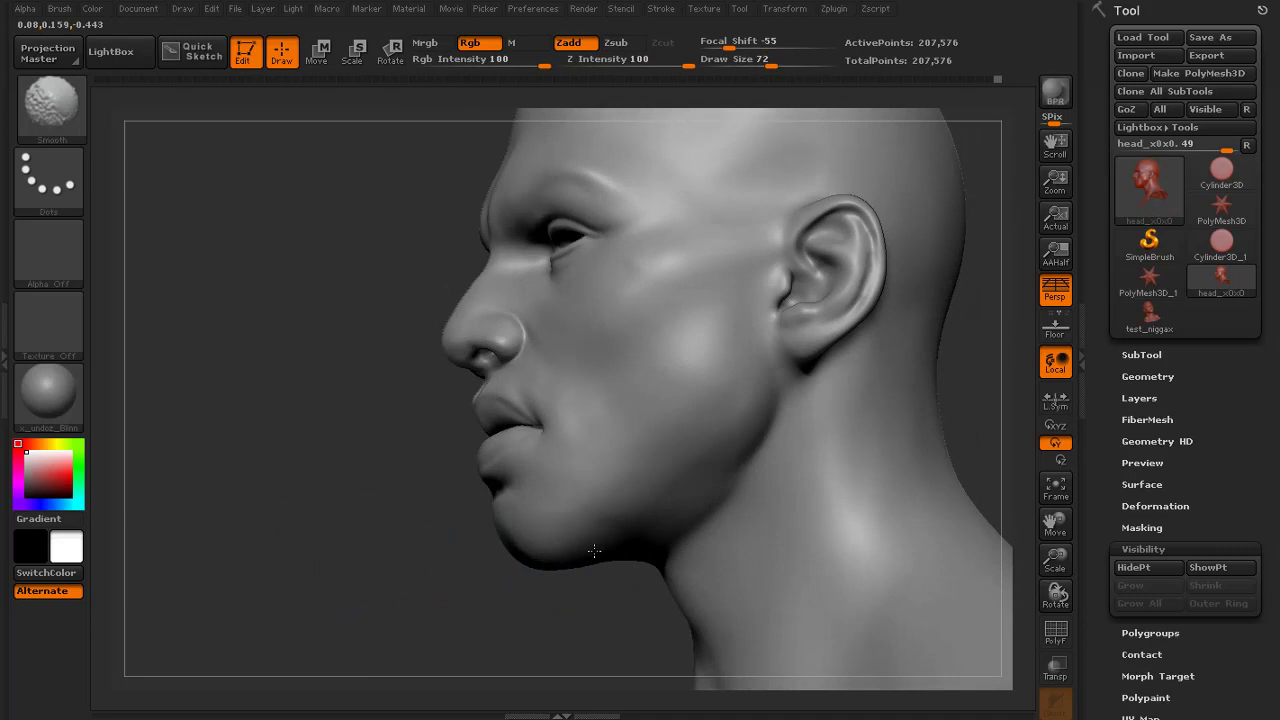
Smooth the underside of the chin and jaw at draw size 72
drag(440, 570, 540, 565)
mouse_move(755, 472)
mouse_down()
mouse_move(831, 466)
mouse_move(860, 400)
mouse_move(780, 364)
mouse_up()
mouse_move(780, 364)
mouse_down()
mouse_move(818, 362)
mouse_move(740, 480)
mouse_up()
Adjust the jawline contour between the chin and ears with the Move brush at draw size 90
key(s)
mouse_move(524, 503)
mouse_down()
mouse_move(552, 506)
mouse_move(537, 506)
mouse_up()
drag(840, 400, 672, 384)
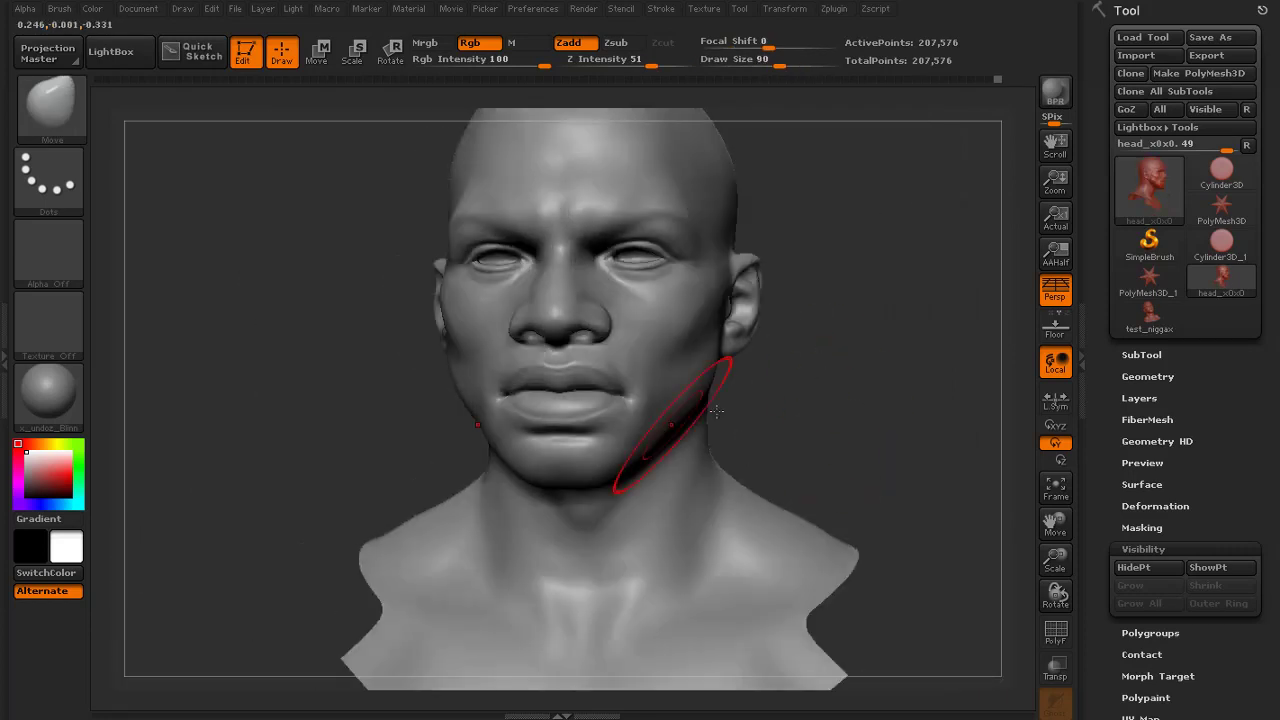
drag(800, 390, 925, 345)
alt+drag(925, 345, 905, 450)
drag(905, 450, 717, 455)
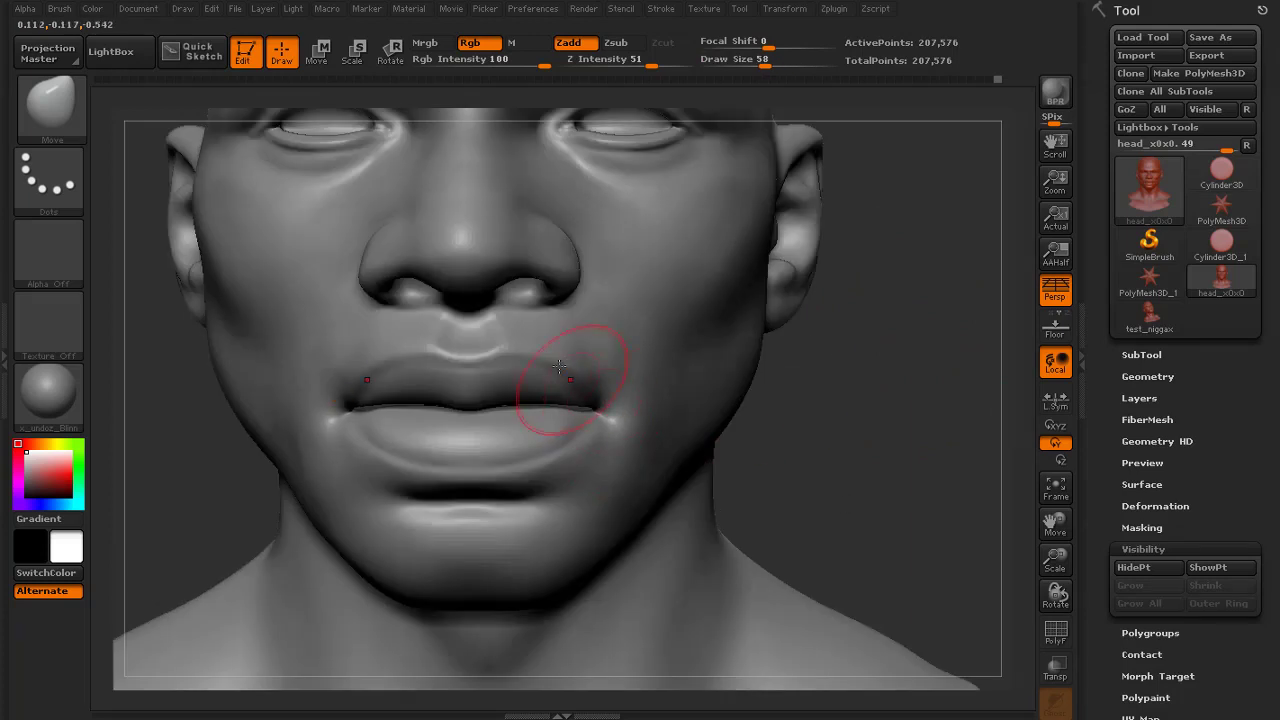
Smooth the cheek surface beside the nostrils and above the mouth at draw size 25
drag(818, 405, 811, 336)
mouse_move(811, 336)
alt+mouse_down()
mouse_move(763, 297)
mouse_move(768, 400)
alt+mouse_up()
shift+drag(483, 443, 462, 435)
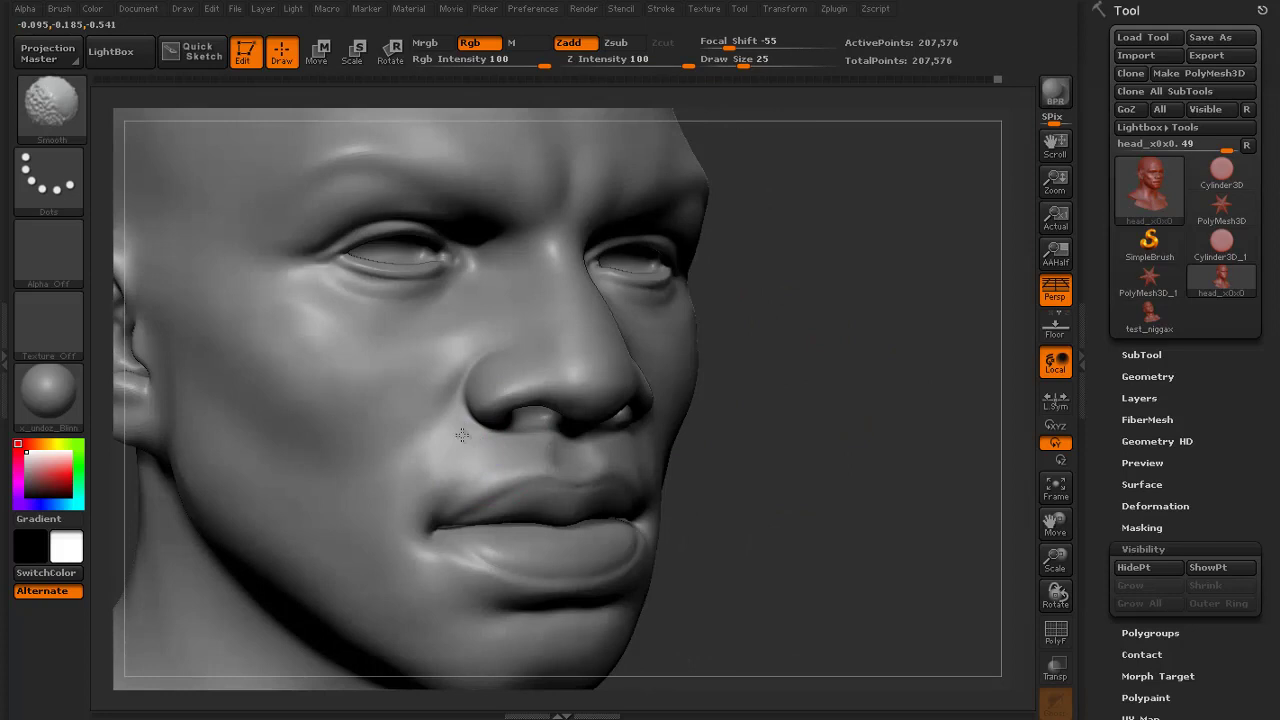
shift+drag(721, 443, 697, 401)
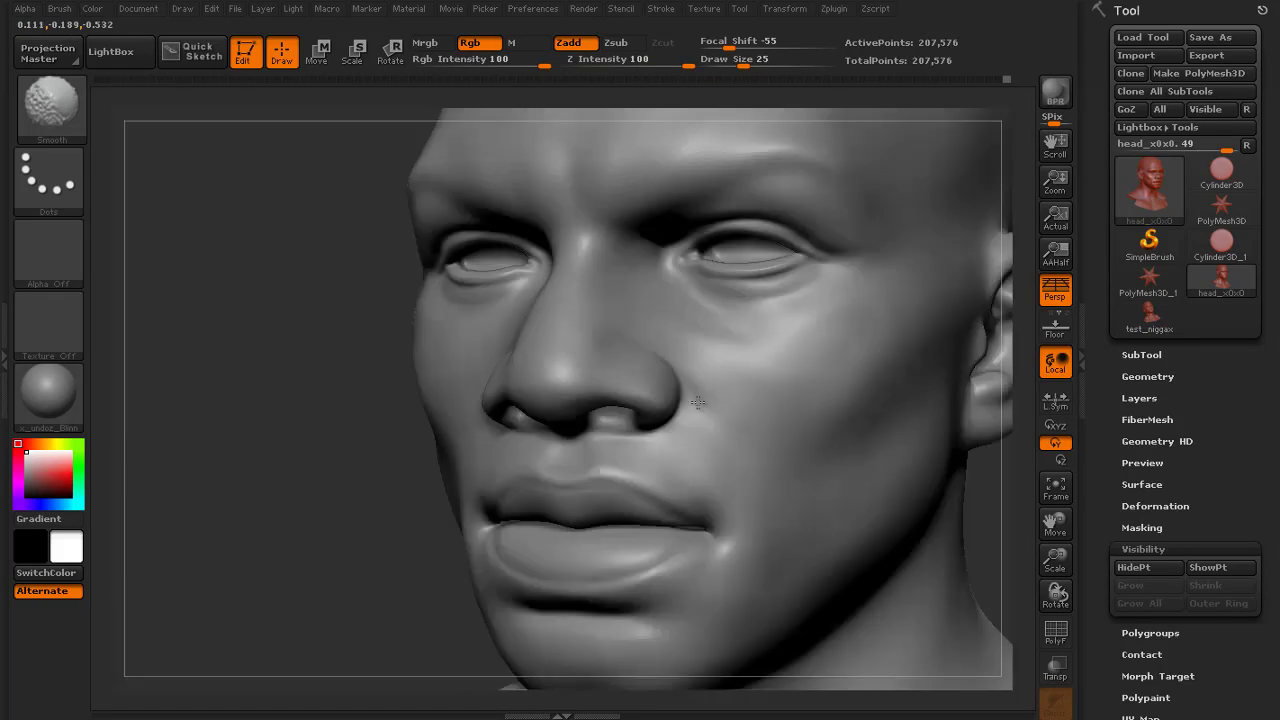
alt+drag(338, 468, 240, 410)
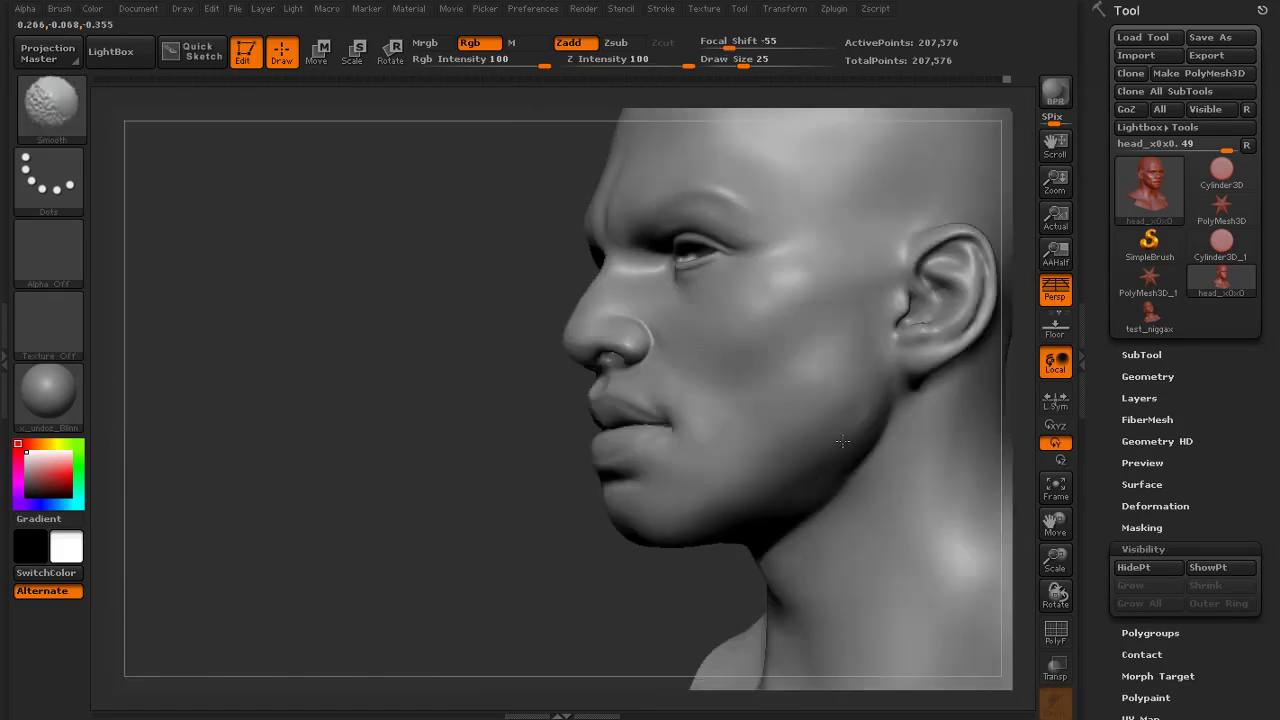
drag(220, 480, 304, 430)
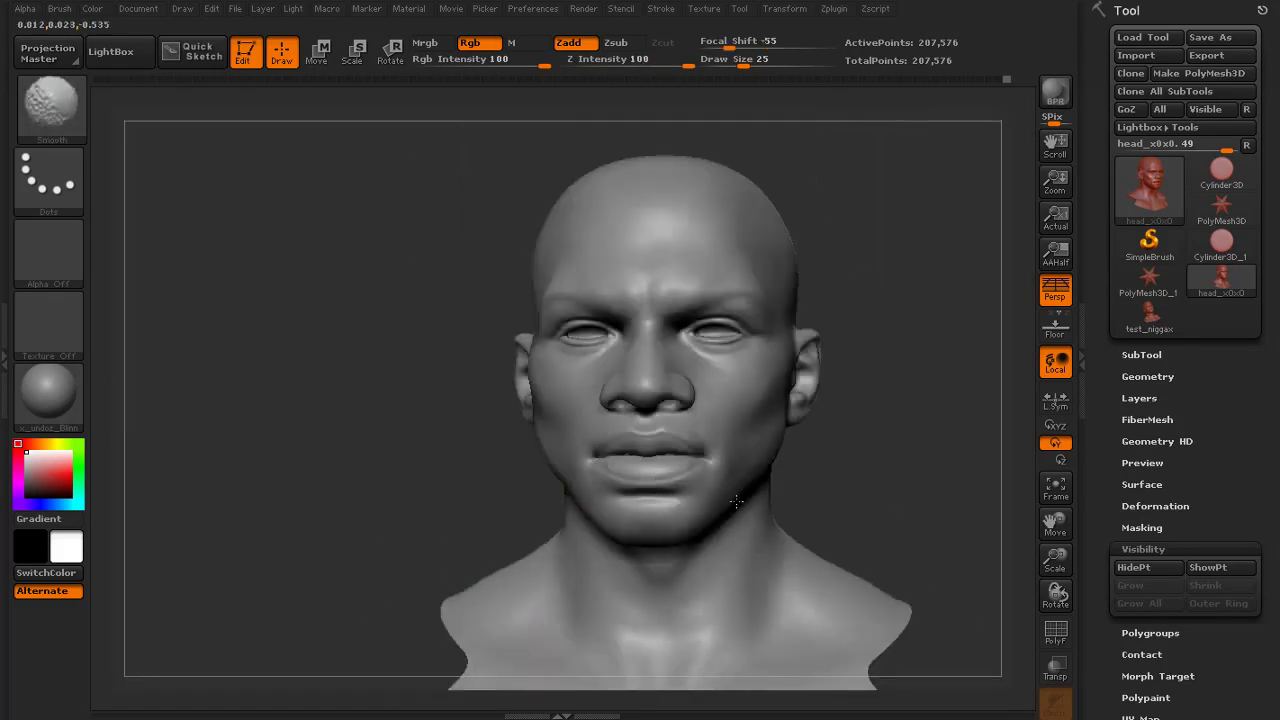
Reshape the jaw underside and throat transition with the Move brush at draw size 97
drag(800, 430, 860, 425)
alt+drag(860, 425, 890, 424)
mouse_move(890, 424)
mouse_down()
mouse_move(873, 423)
mouse_move(923, 363)
mouse_move(686, 360)
mouse_move(899, 261)
mouse_move(891, 320)
mouse_move(903, 363)
mouse_move(880, 338)
mouse_up()
mouse_move(783, 254)
mouse_down()
mouse_move(715, 264)
mouse_move(800, 240)
mouse_move(919, 233)
mouse_move(885, 236)
mouse_move(936, 219)
mouse_move(846, 323)
mouse_move(952, 303)
mouse_move(898, 345)
mouse_up()
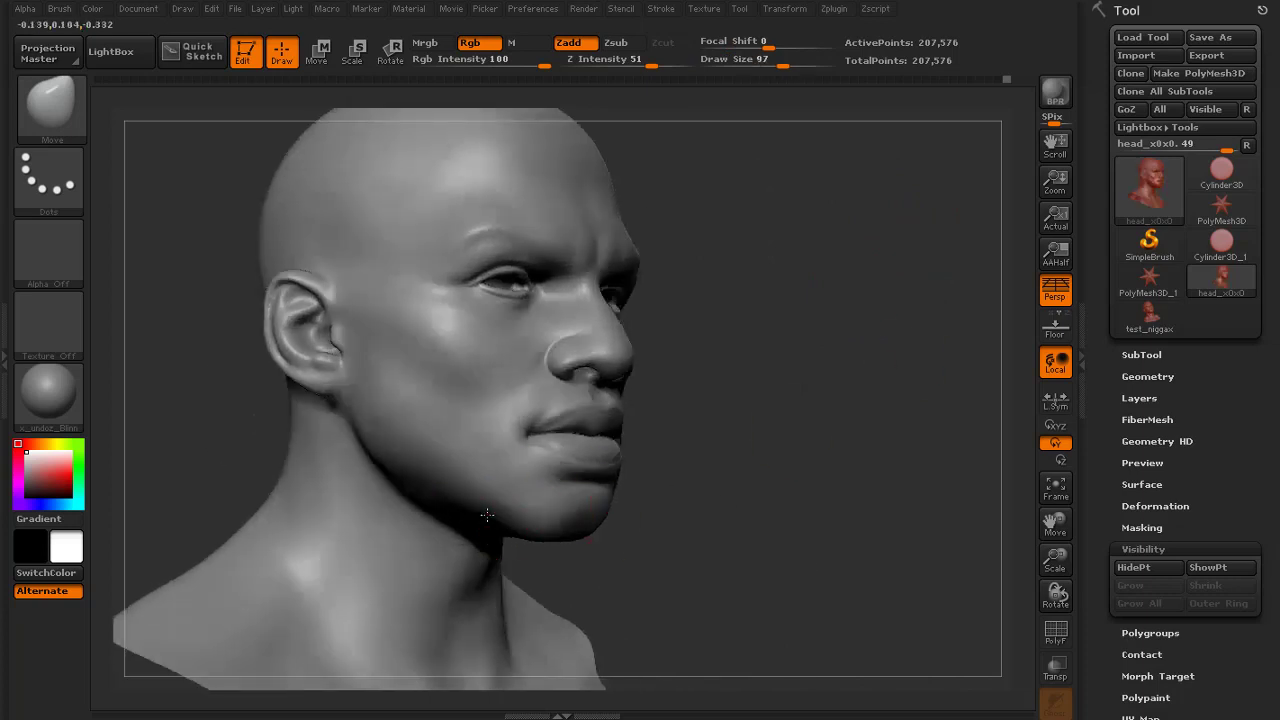
mouse_move(773, 467)
mouse_down()
mouse_move(500, 509)
mouse_move(502, 528)
mouse_up()
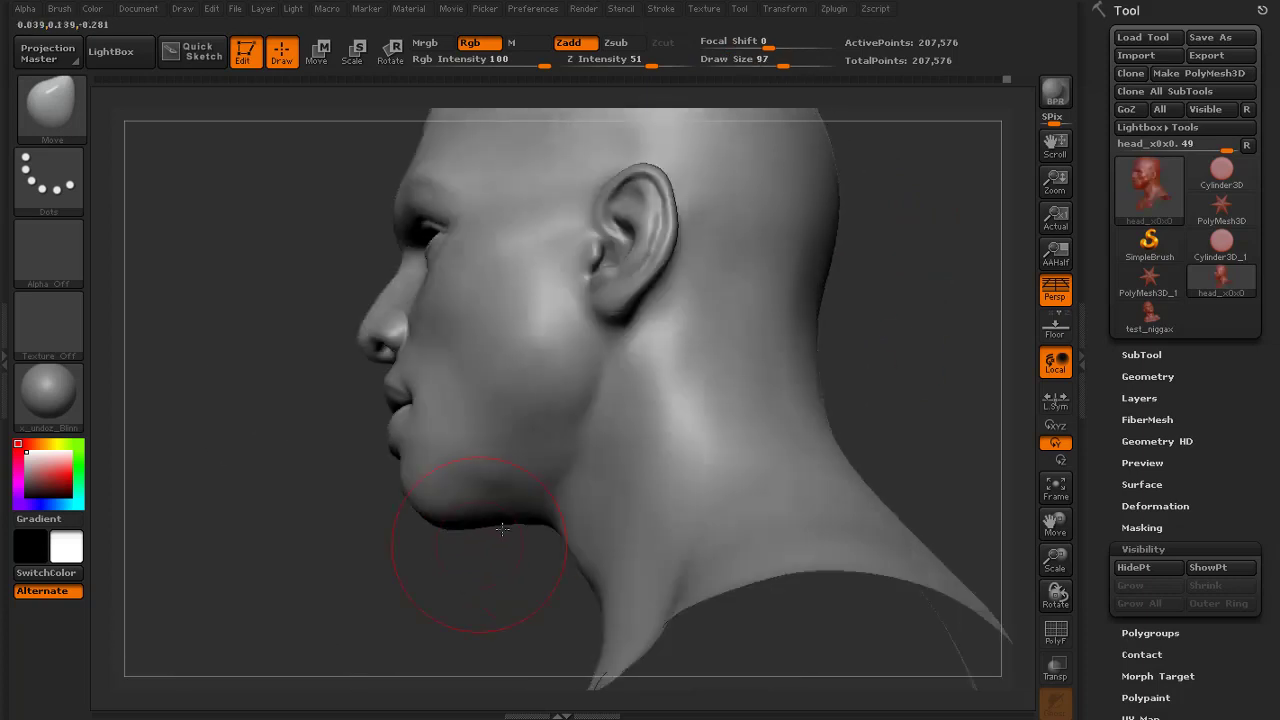
drag(444, 558, 576, 513)
mouse_move(425, 556)
mouse_down()
mouse_move(738, 530)
mouse_move(694, 594)
mouse_move(763, 525)
mouse_move(737, 516)
mouse_up()
Refine the underside of the chin in profile with the Move brush at draw size 59
key(bracketright)
key(bracketright)
key(bracketright)
key(bracketleft)
key(bracketleft)
key(bracketleft)
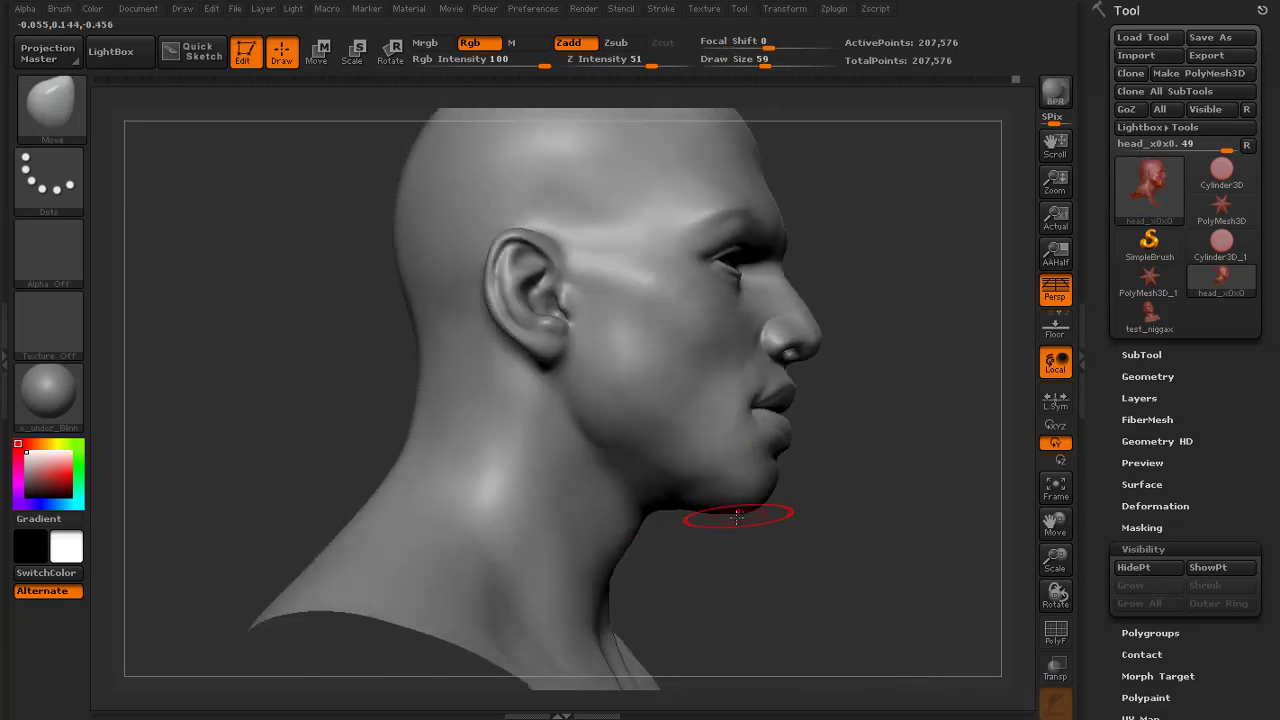
drag(828, 550, 749, 543)
drag(500, 440, 440, 430)
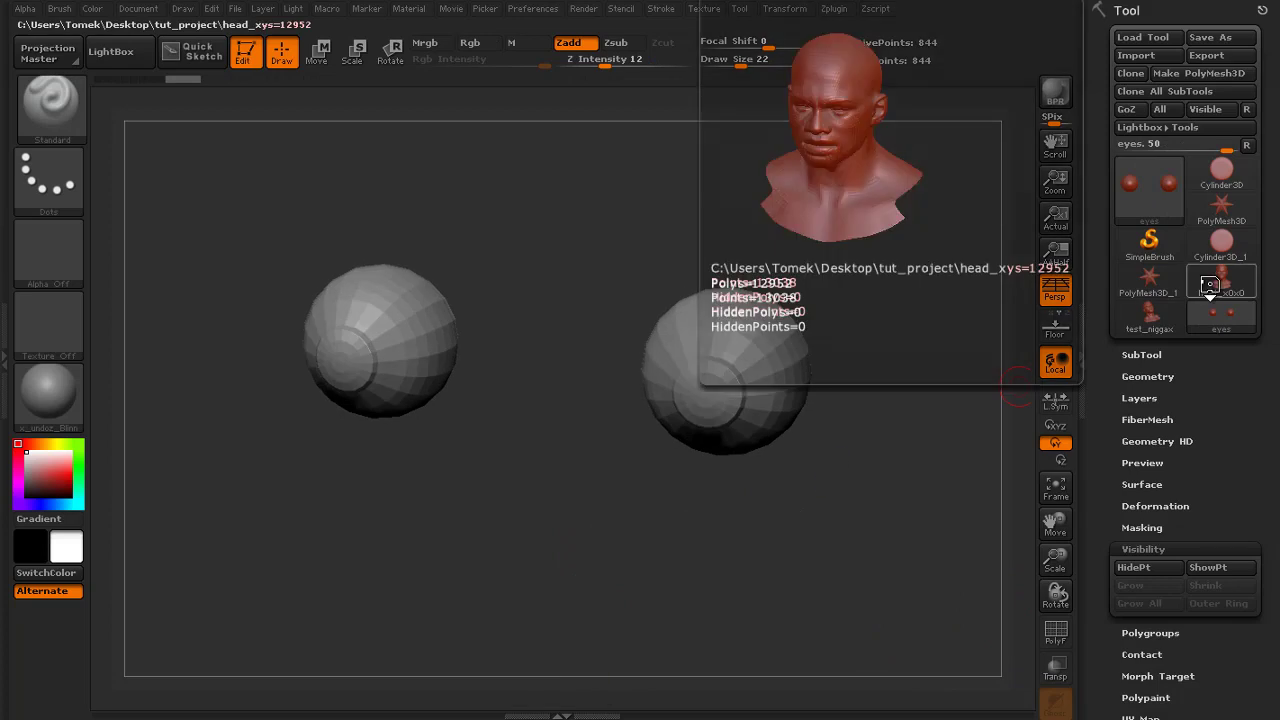
Switch back to the head_x0x0 mesh and append the eyes mesh as a subtool
click(1210, 287)
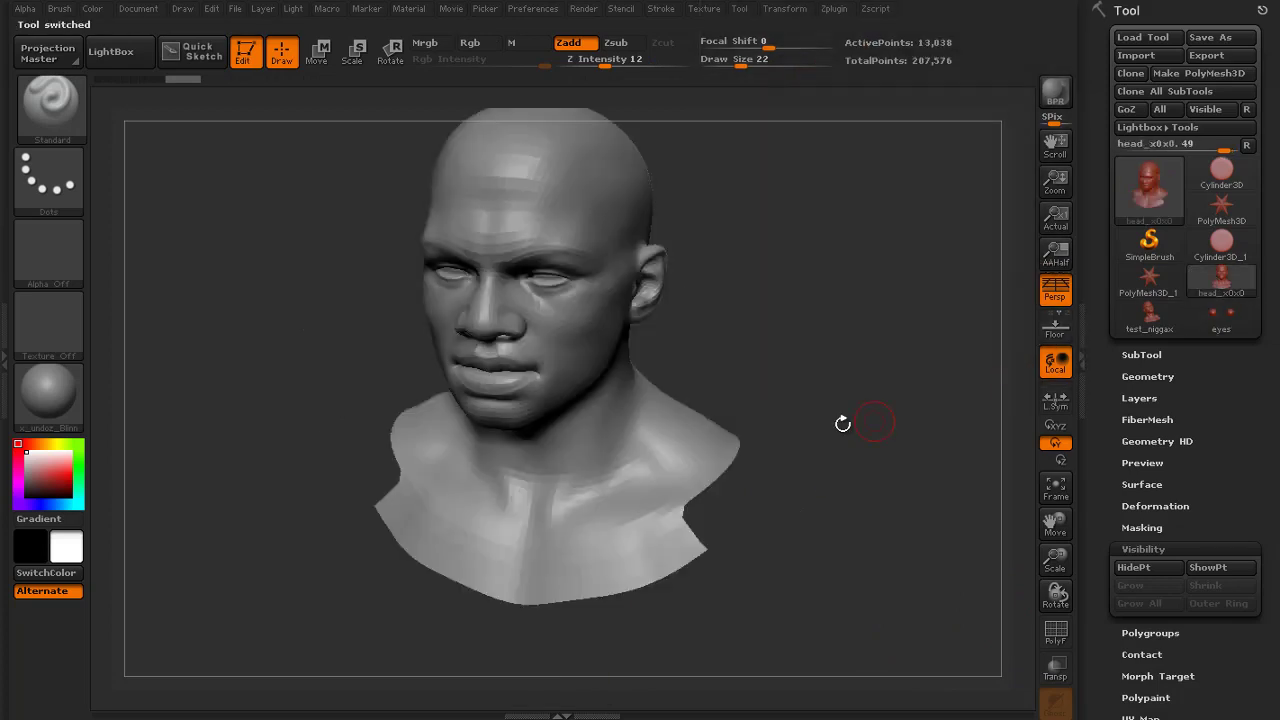
drag(843, 423, 764, 407)
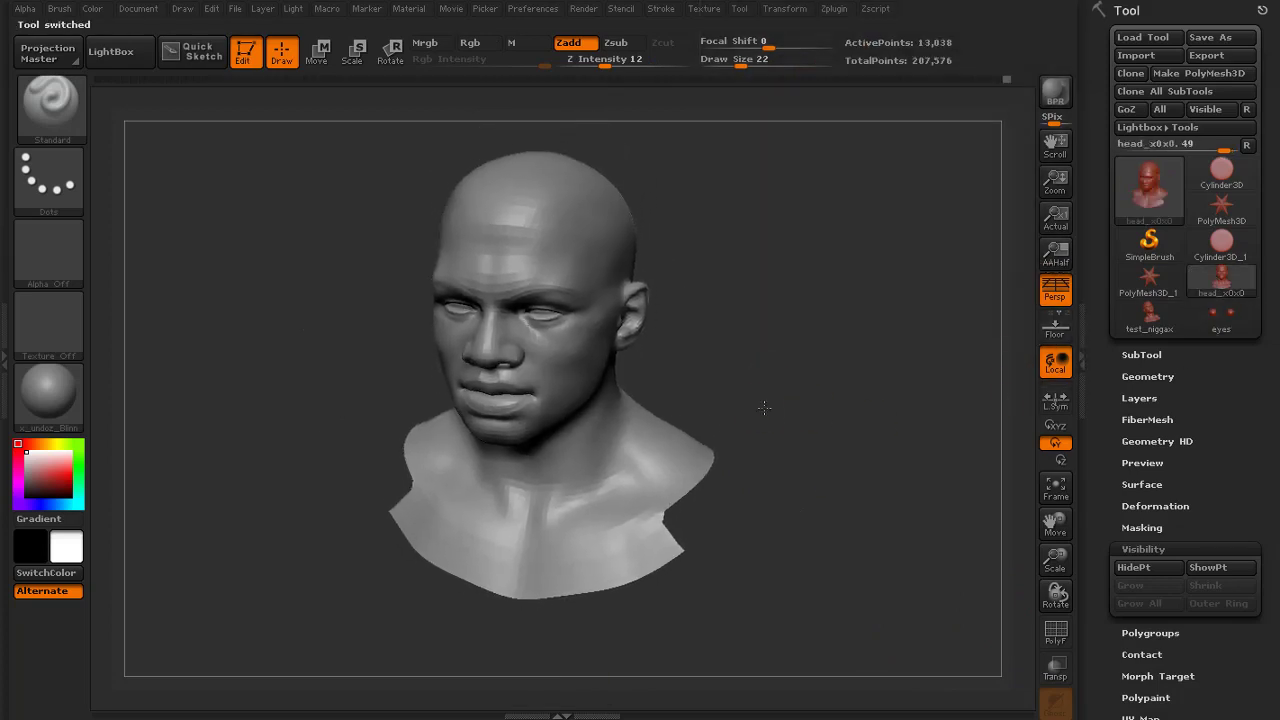
click(1140, 355)
click(1208, 527)
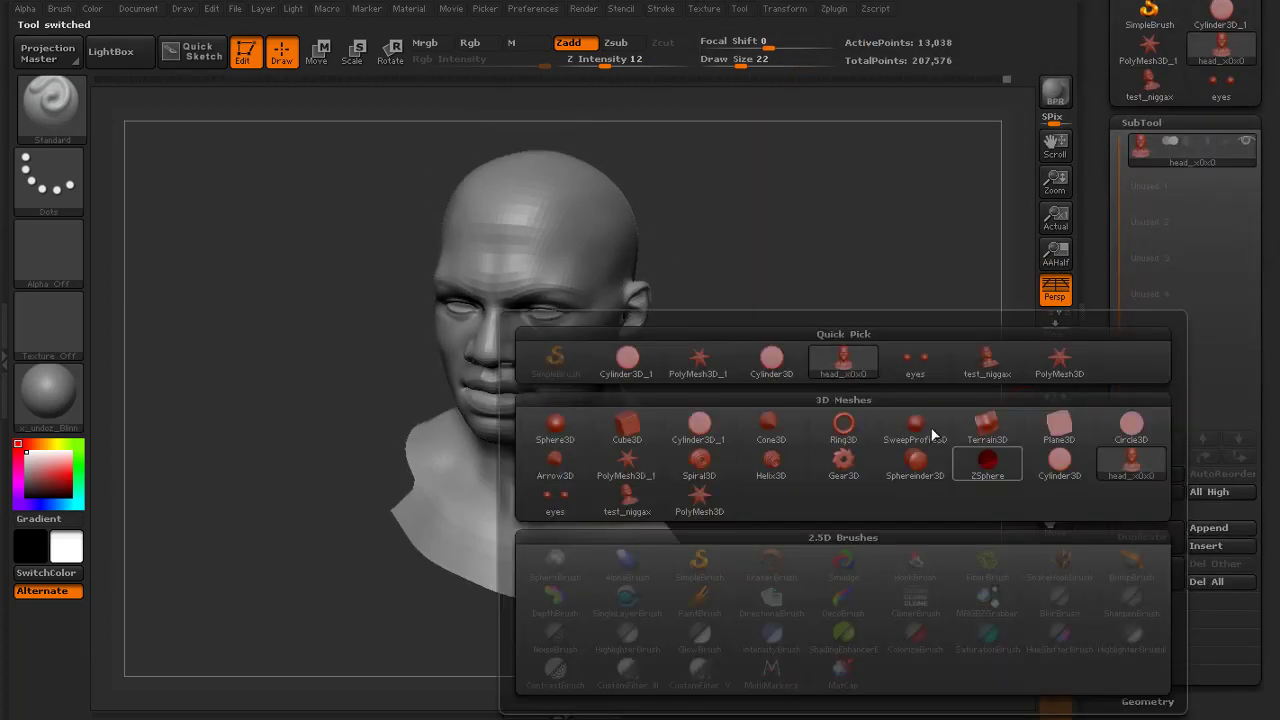
click(988, 458)
shift+drag(905, 360, 866, 424)
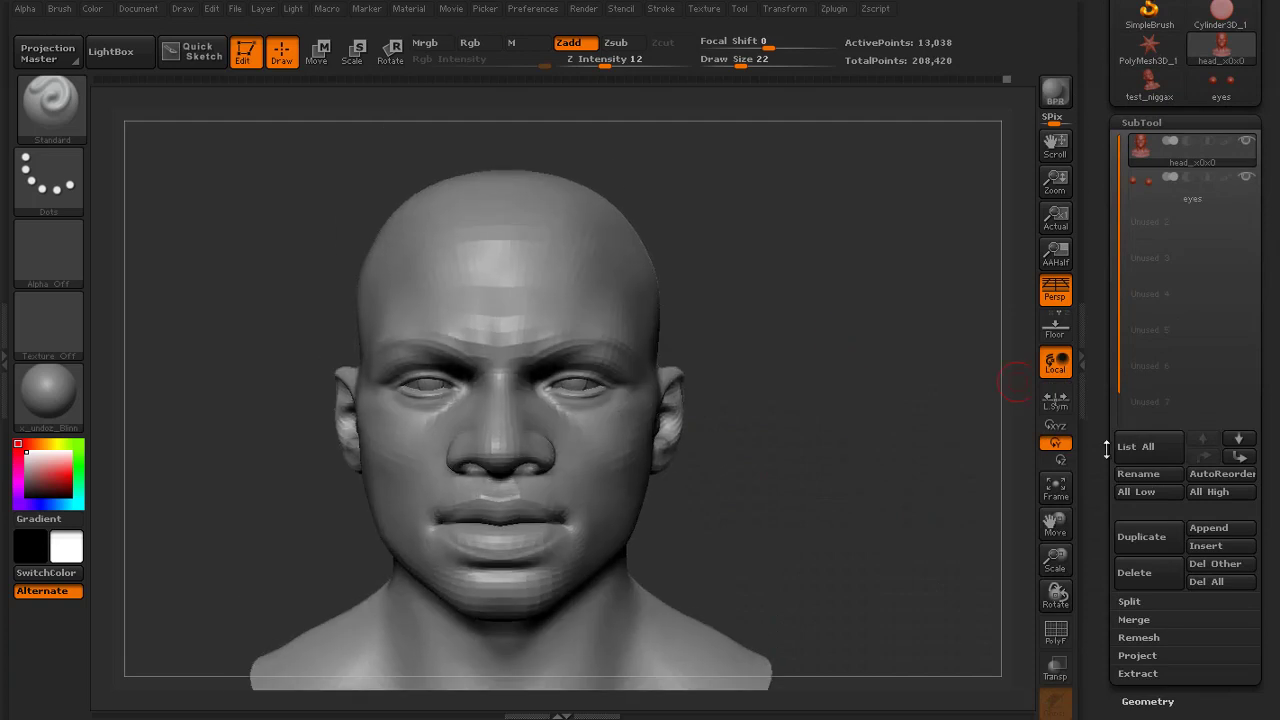
Open the eyelids around the eyeballs on the low-resolution head with the Move brush at draw size 63
drag(1106, 451, 1100, 366)
alt+drag(840, 320, 919, 332)
mouse_move(870, 274)
shift+mouse_down()
mouse_move(844, 271)
mouse_move(846, 197)
mouse_move(917, 289)
mouse_move(906, 317)
shift+mouse_up()
key(shift+d)
key(shift+d)
key(b)
click(436, 126)
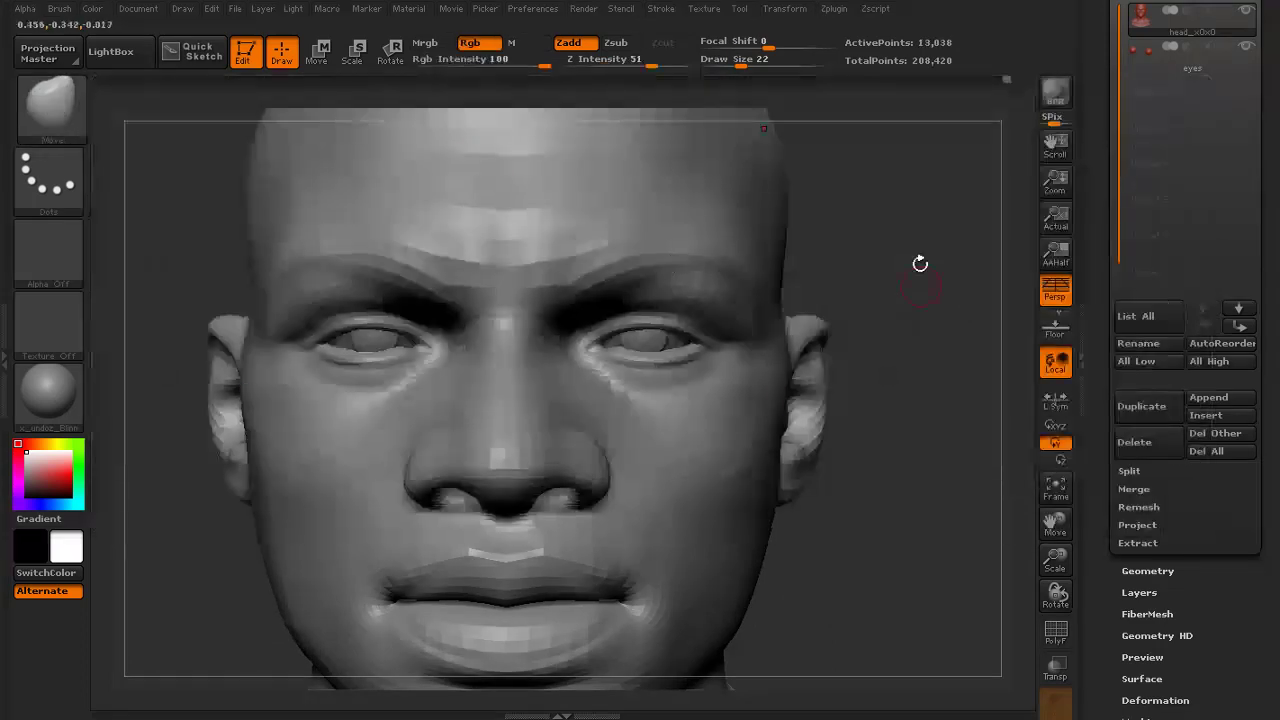
alt+drag(920, 263, 916, 300)
key(s)
mouse_move(667, 313)
mouse_down()
mouse_move(698, 314)
mouse_move(632, 303)
mouse_up()
key(ctrl+z)
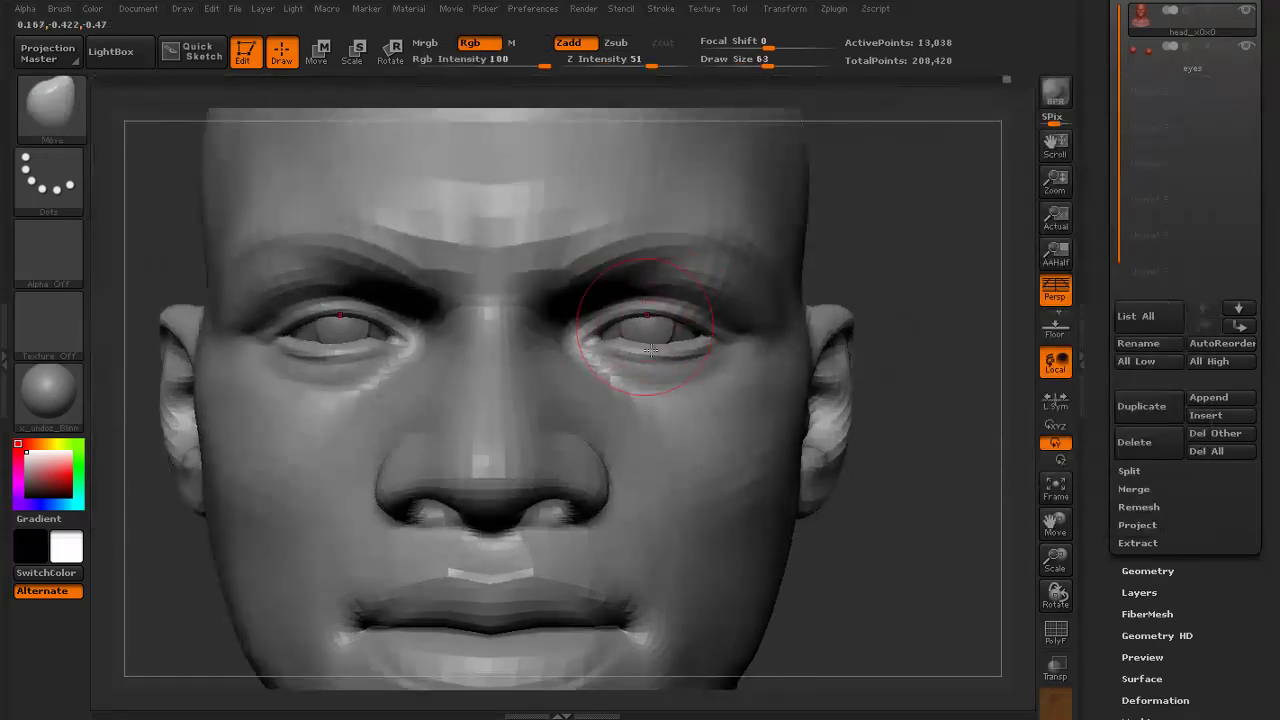
Fit the lower eyelids to the eyeballs with the Move brush at draw sizes 45 and 51
mouse_move(922, 250)
alt+mouse_down()
mouse_move(940, 286)
mouse_move(866, 330)
alt+mouse_up()
key(bracketleft)
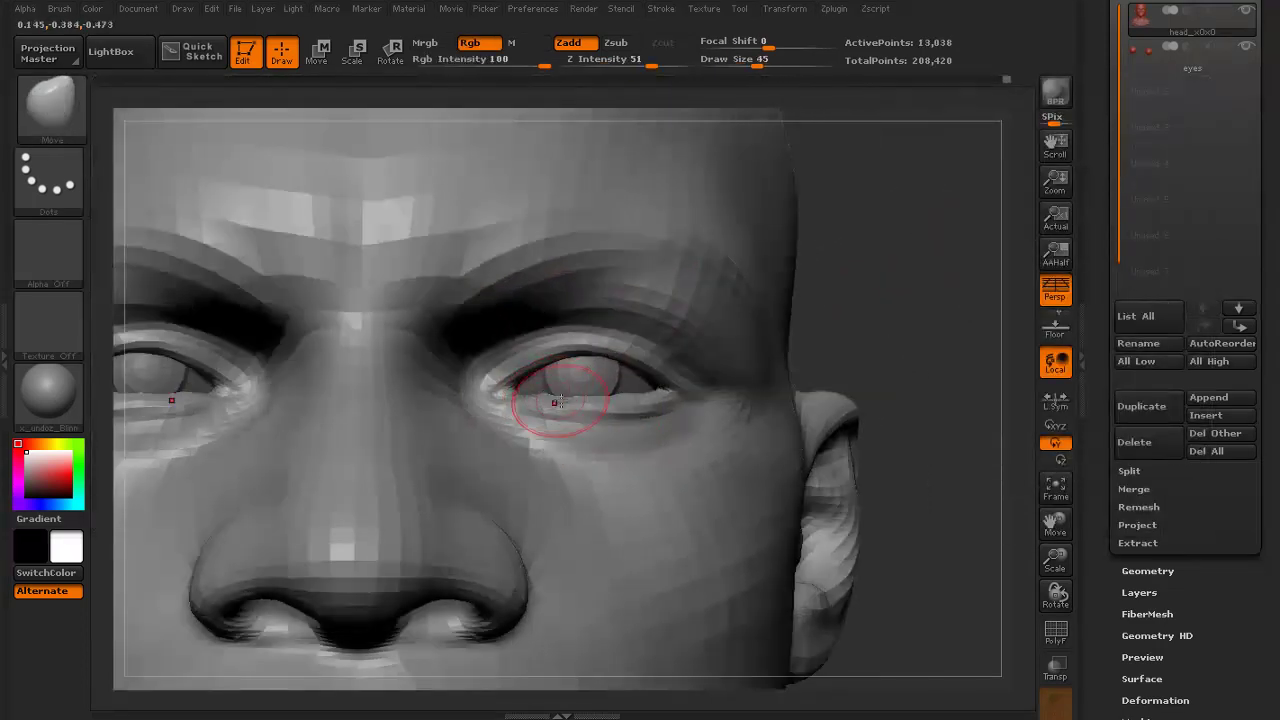
mouse_move(565, 355)
shift+mouse_down()
mouse_move(535, 335)
mouse_move(480, 345)
shift+mouse_up()
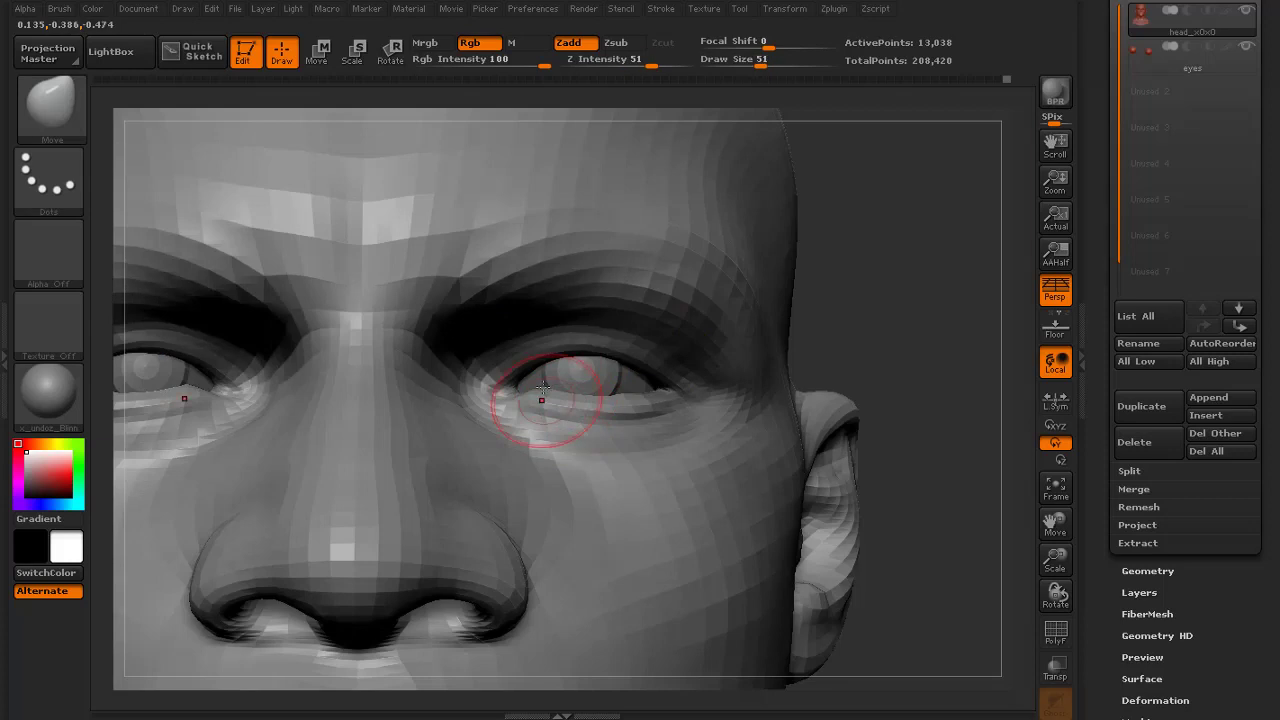
drag(577, 403, 594, 403)
drag(590, 403, 589, 414)
Wrap the upper eyelids and outer eye corners around the eyeballs from below with the Move brush at draw size 146
mouse_move(892, 350)
alt+mouse_down()
mouse_move(834, 294)
mouse_move(743, 240)
mouse_move(766, 231)
mouse_move(810, 340)
alt+mouse_up()
drag(810, 340, 740, 350)
key(s)
shift+drag(199, 389, 852, 229)
drag(702, 406, 665, 394)
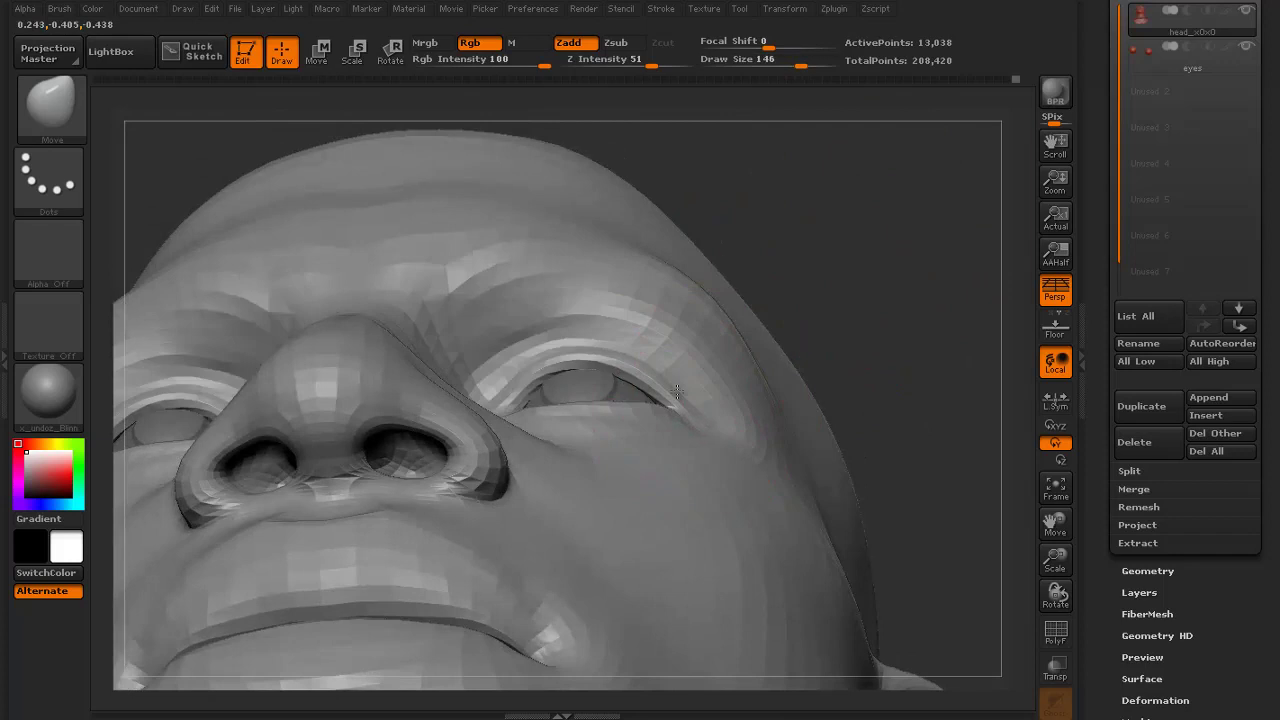
drag(865, 292, 872, 405)
drag(690, 413, 677, 407)
drag(858, 379, 835, 270)
drag(660, 392, 646, 374)
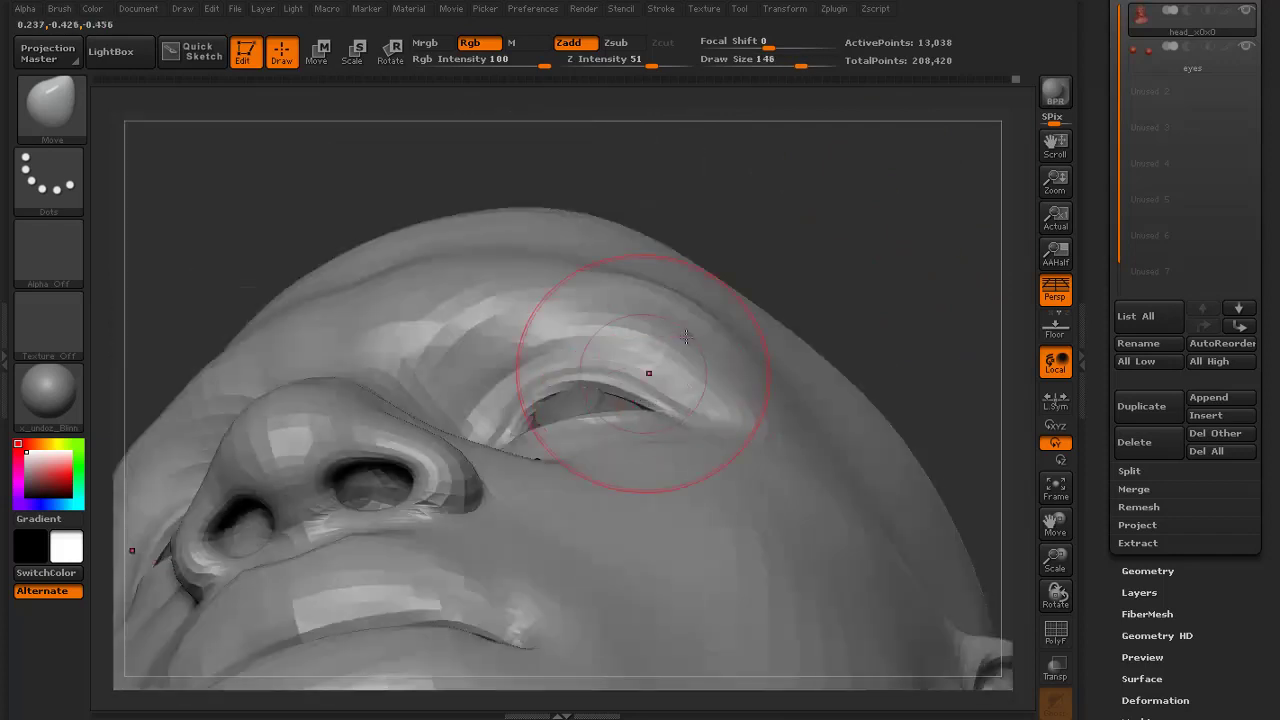
drag(850, 255, 885, 245)
drag(626, 366, 624, 360)
drag(800, 290, 803, 425)
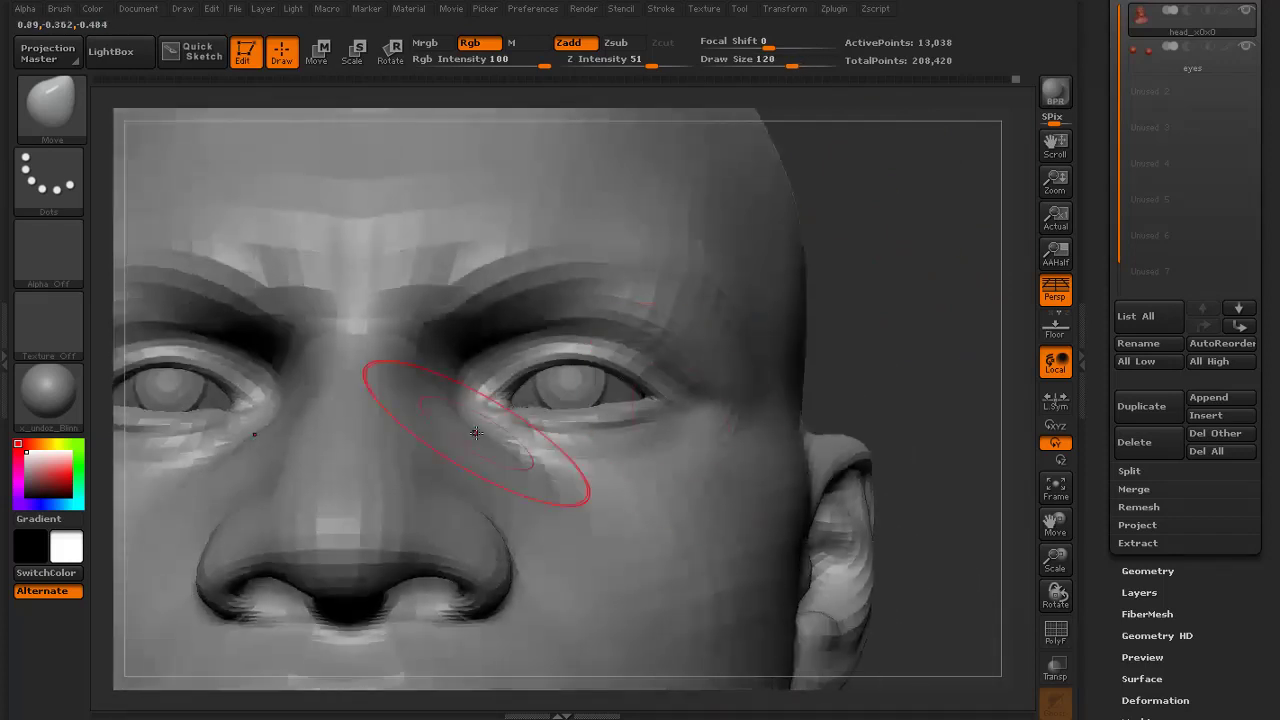
Reposition the inner eye corners with the Move brush at draw sizes 34 and 68
drag(912, 335, 923, 380)
click(762, 65)
drag(462, 408, 456, 400)
drag(956, 296, 866, 333)
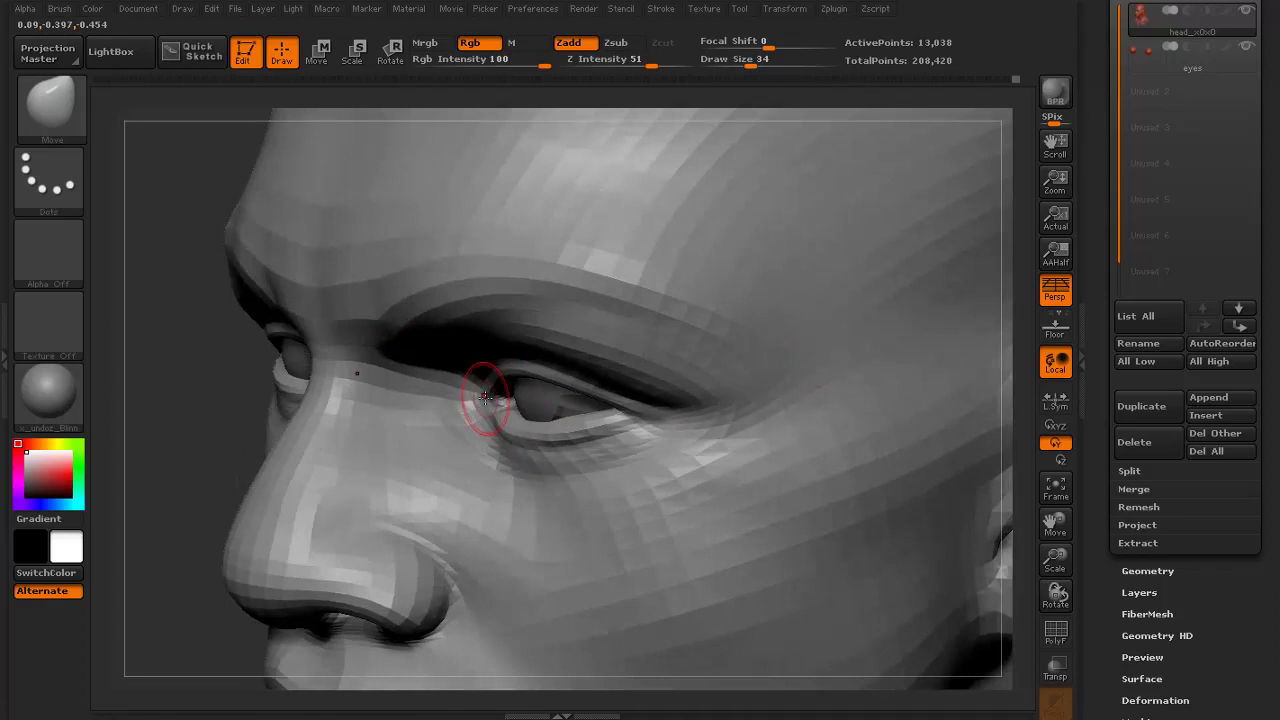
drag(176, 402, 278, 308)
key(s)
drag(502, 407, 521, 407)
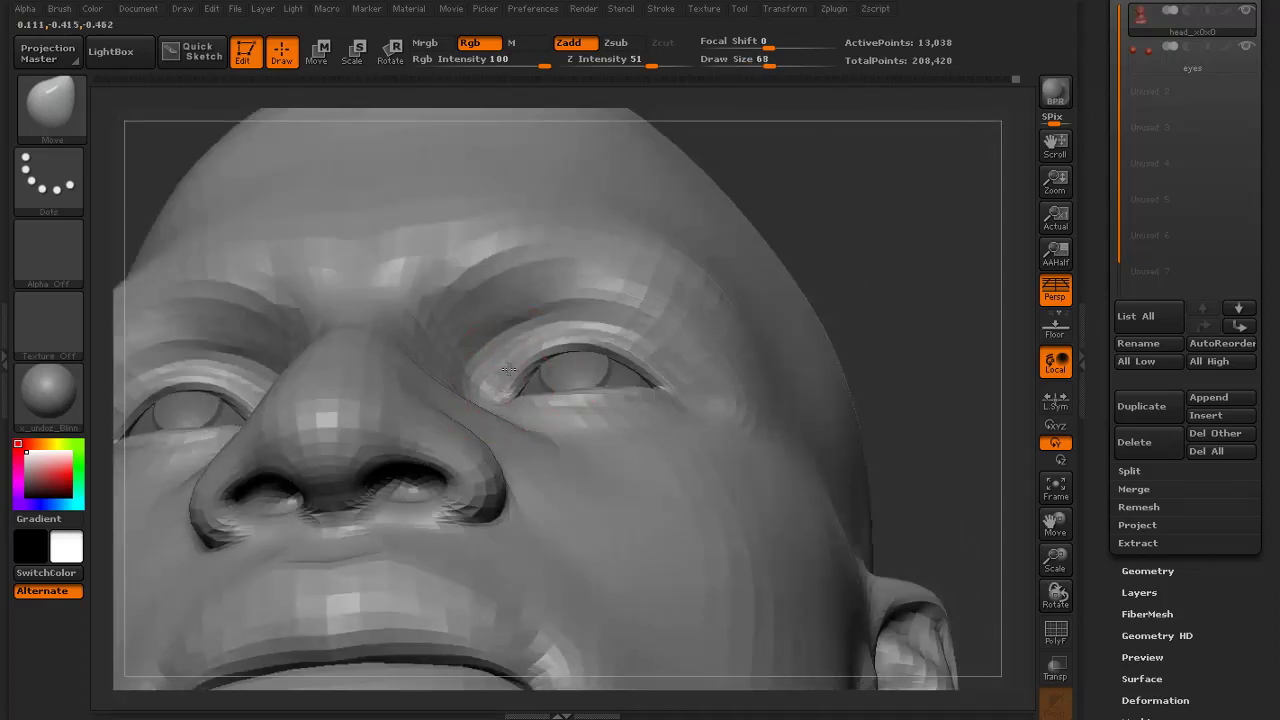
mouse_move(860, 234)
mouse_down()
mouse_move(887, 328)
mouse_move(862, 308)
mouse_move(775, 300)
mouse_up()
Raise the head one subdivision level and adjust the inner corners and lower eyelids with the Move brush at draw sizes 60 and 39
key(d)
key(s)
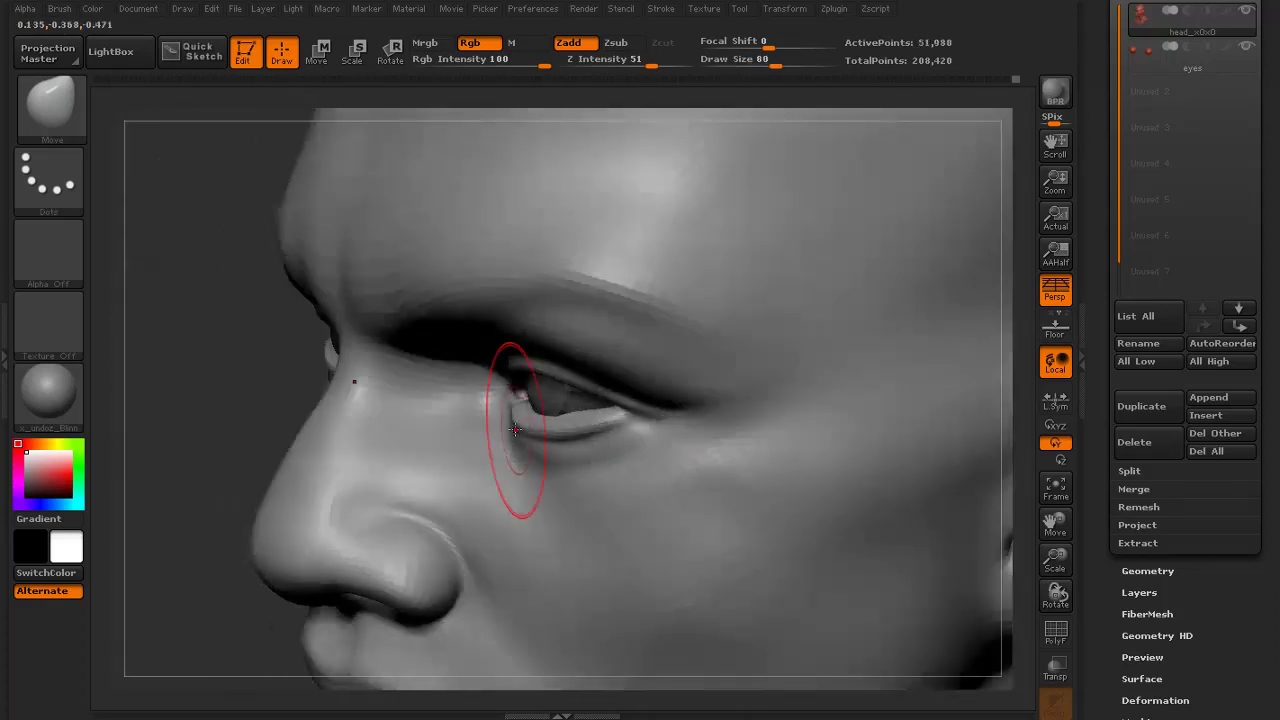
mouse_move(190, 400)
mouse_down()
mouse_move(345, 395)
mouse_move(410, 420)
mouse_up()
key(s)
drag(577, 421, 555, 421)
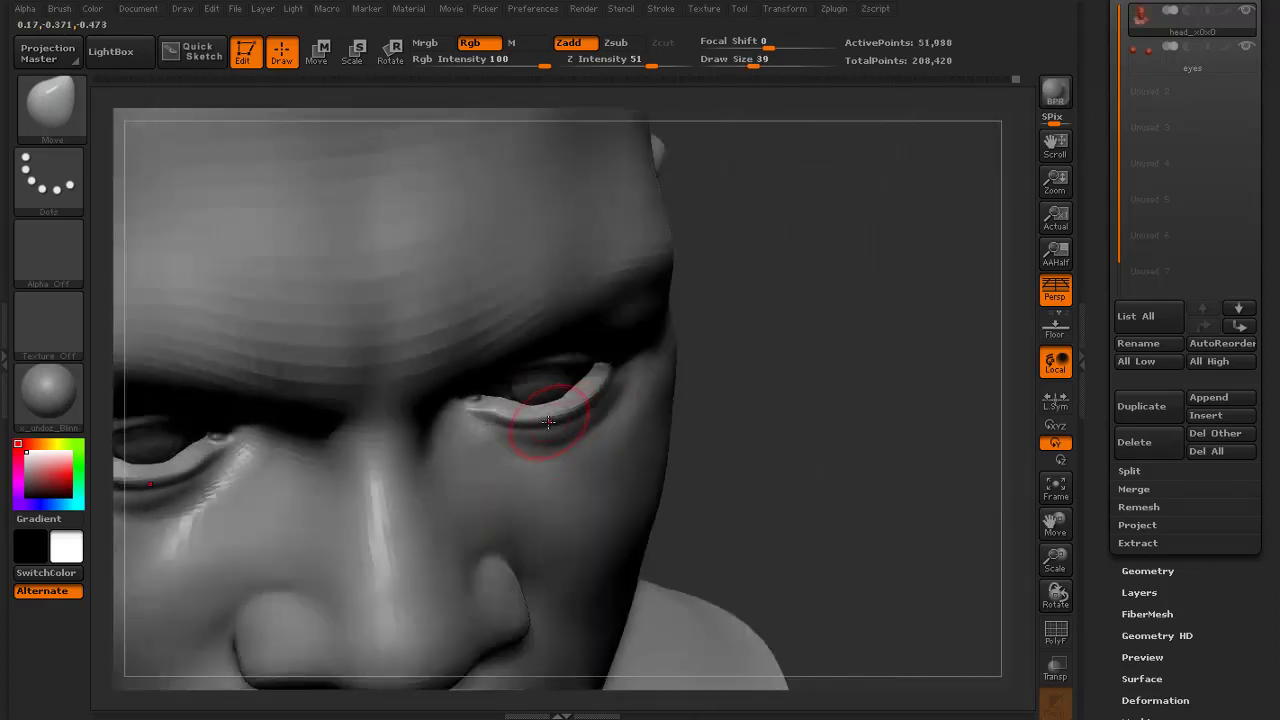
Smooth the lower eyelids and step the head up another subdivision level
right_drag(790, 413, 735, 360)
key(s)
drag(571, 414, 554, 414)
shift+drag(590, 408, 634, 392)
mouse_move(680, 407)
right_down()
mouse_move(868, 300)
mouse_move(845, 237)
mouse_move(811, 288)
mouse_move(792, 277)
mouse_move(834, 294)
mouse_move(826, 277)
right_up()
key(d)
key(ctrl+z)
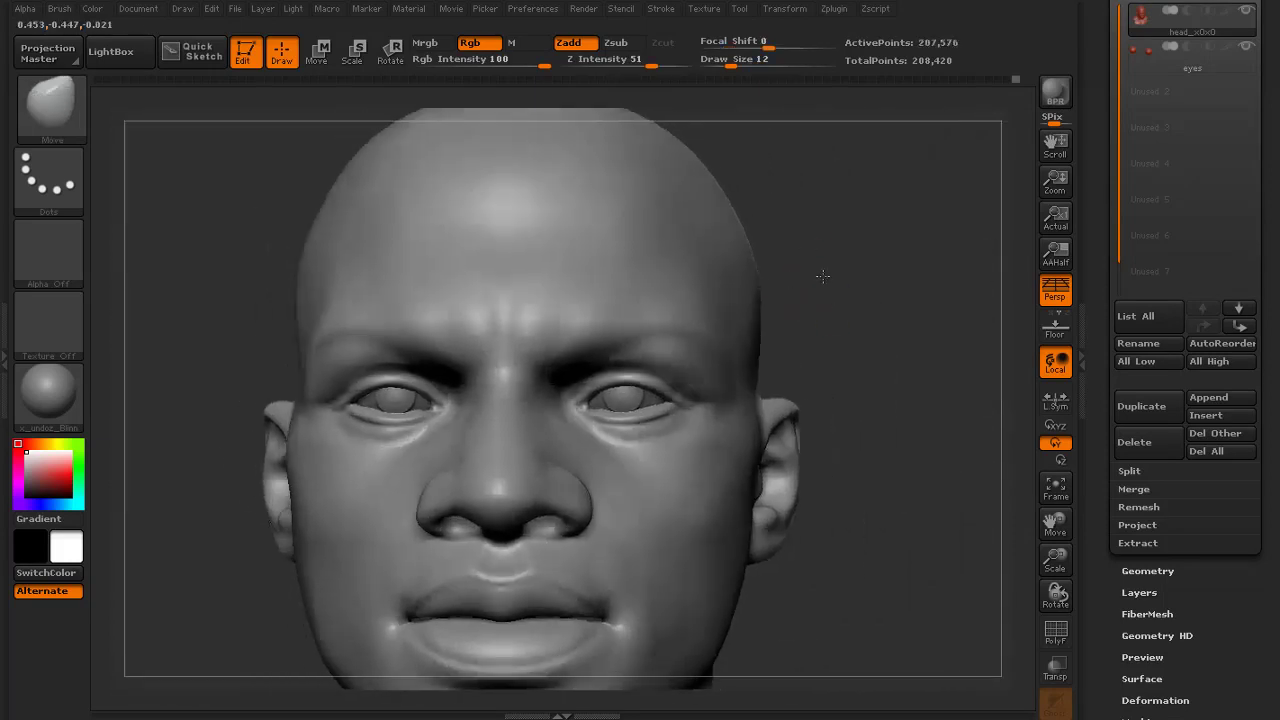
Adjust the outer eye corners and lower lids with the Move brush at draw sizes 67 and 51
key(s)
drag(770, 347, 803, 347)
drag(796, 430, 788, 425)
right_drag(799, 347, 808, 346)
key(s)
drag(745, 373, 752, 373)
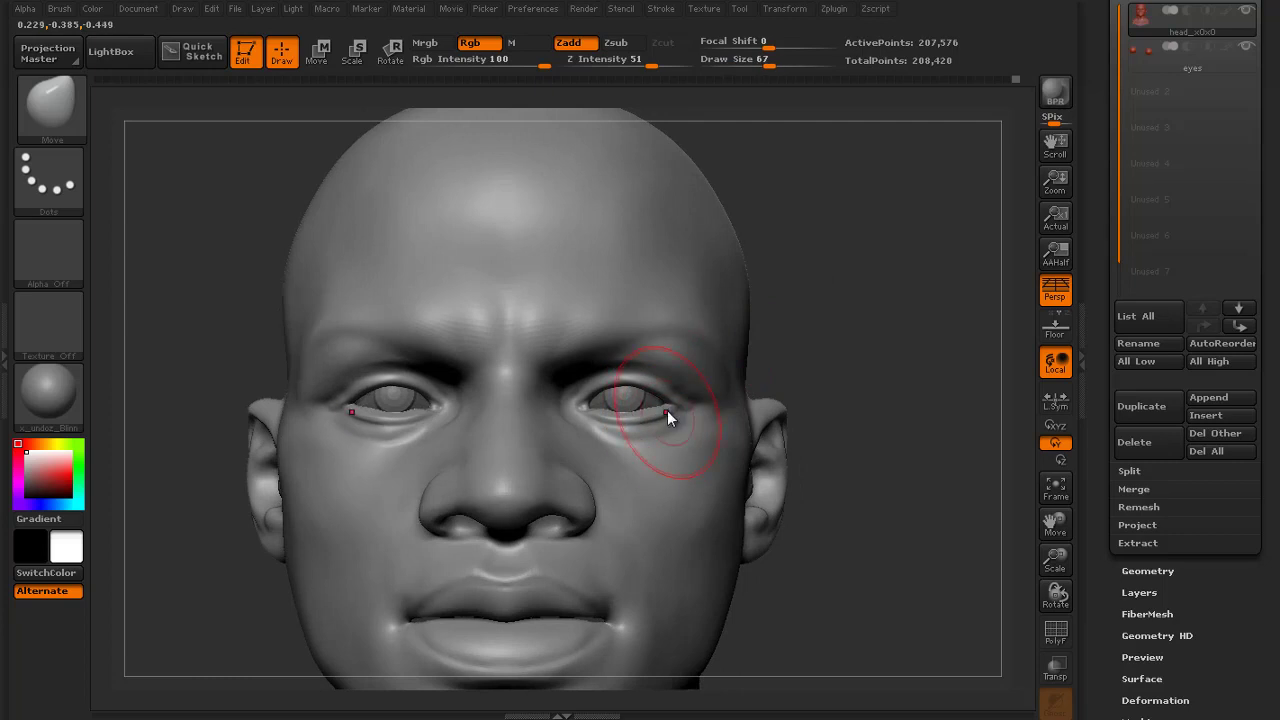
key(s)
drag(622, 417, 631, 420)
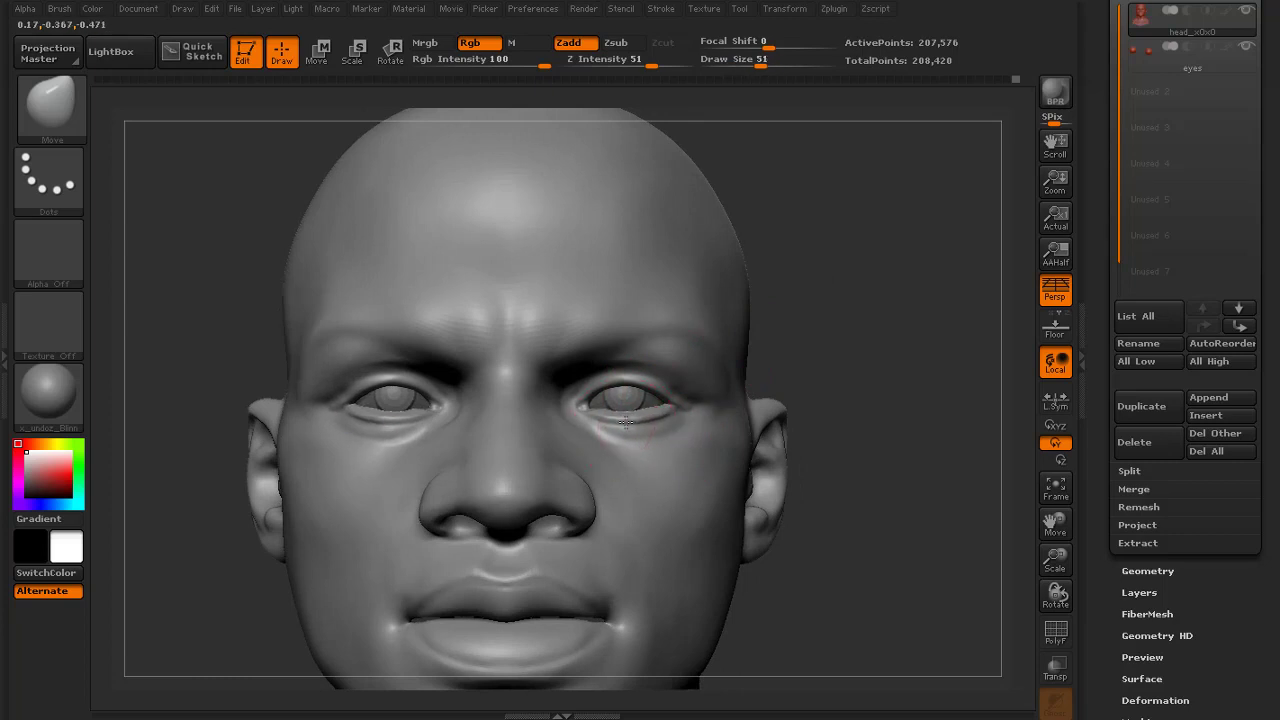
Switch to the Standard brush and smooth the surface beneath the eyes
mouse_move(768, 367)
ctrl+right_down()
mouse_move(766, 306)
mouse_move(778, 300)
ctrl+right_up()
mouse_move(778, 300)
ctrl+right_down()
mouse_move(750, 274)
mouse_move(729, 277)
mouse_move(806, 346)
ctrl+right_up()
right_drag(806, 346, 913, 365)
alt+right_drag(951, 134, 907, 174)
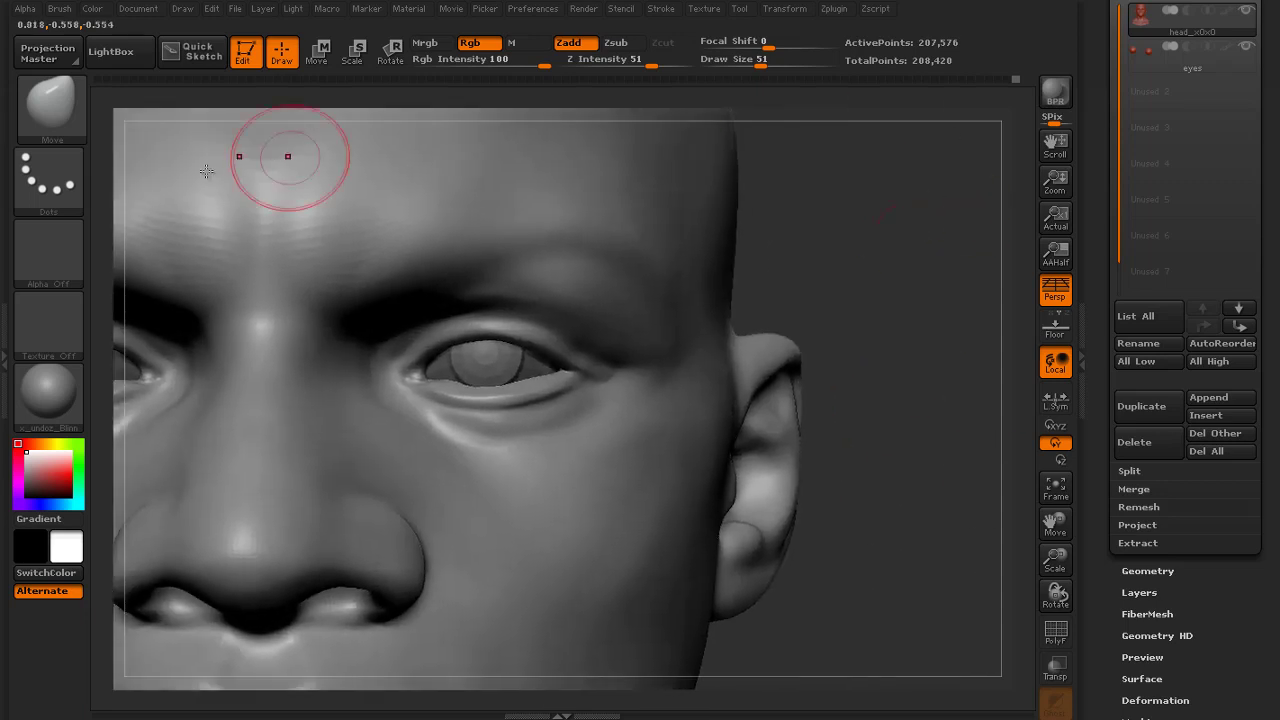
click(52, 108)
click(708, 129)
shift+drag(456, 411, 611, 377)
Switch to the Clay brush and smooth the skin beneath the lower eyelids at draw sizes 30 and 20
key(b)
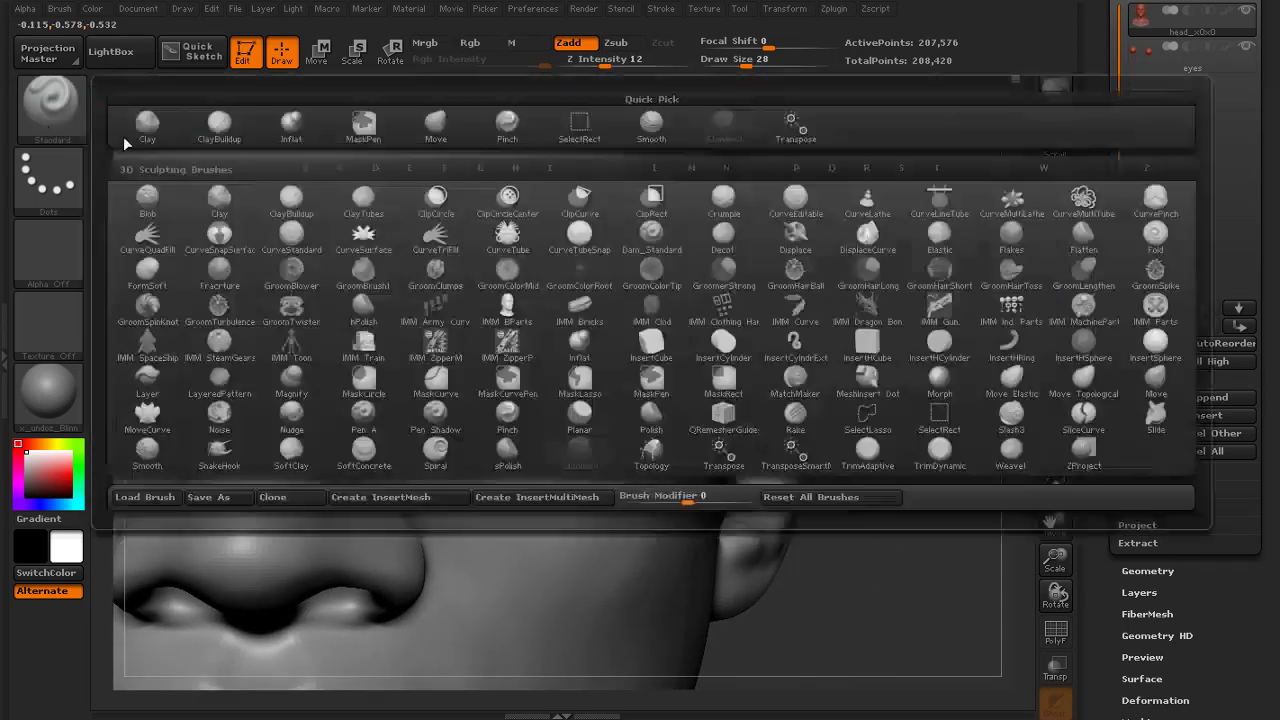
key(c)
key(l)
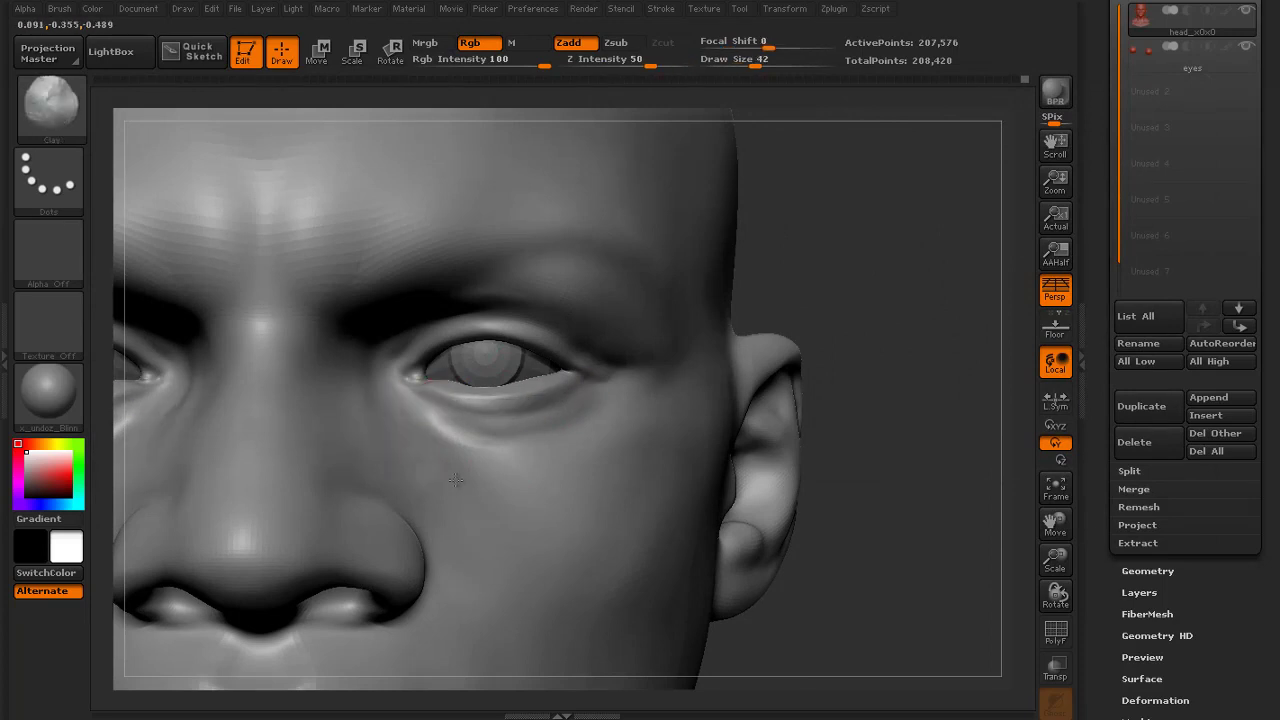
shift+drag(562, 434, 540, 432)
key(s)
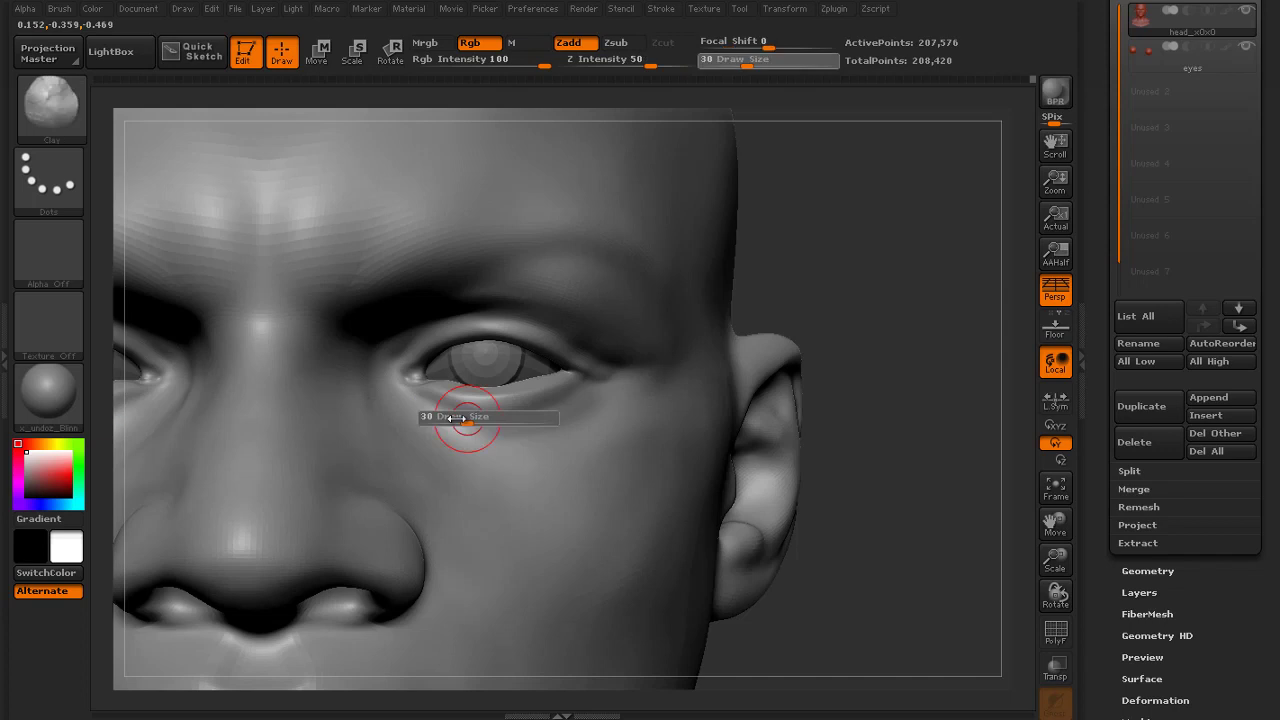
drag(466, 420, 452, 420)
shift+drag(456, 416, 569, 402)
key(s)
shift+drag(520, 415, 429, 409)
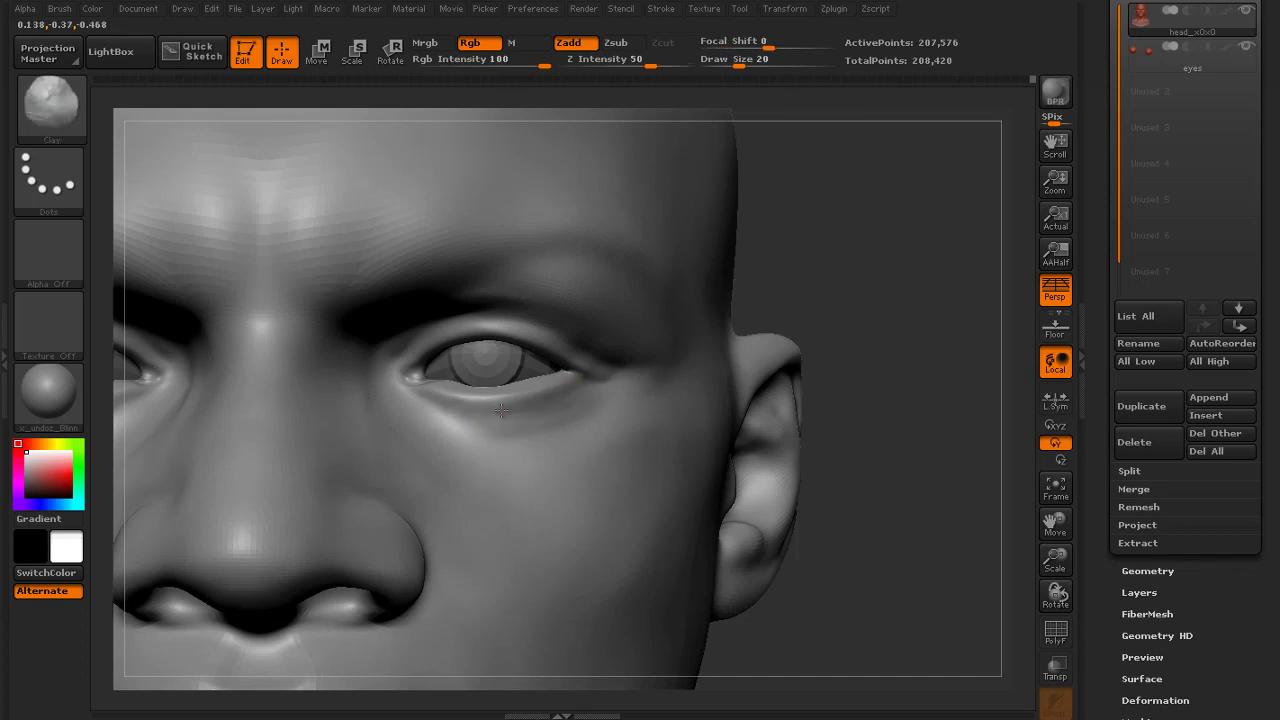
Switch to the Inflat brush with Alpha 38 and set the draw size to 41
drag(851, 288, 922, 315)
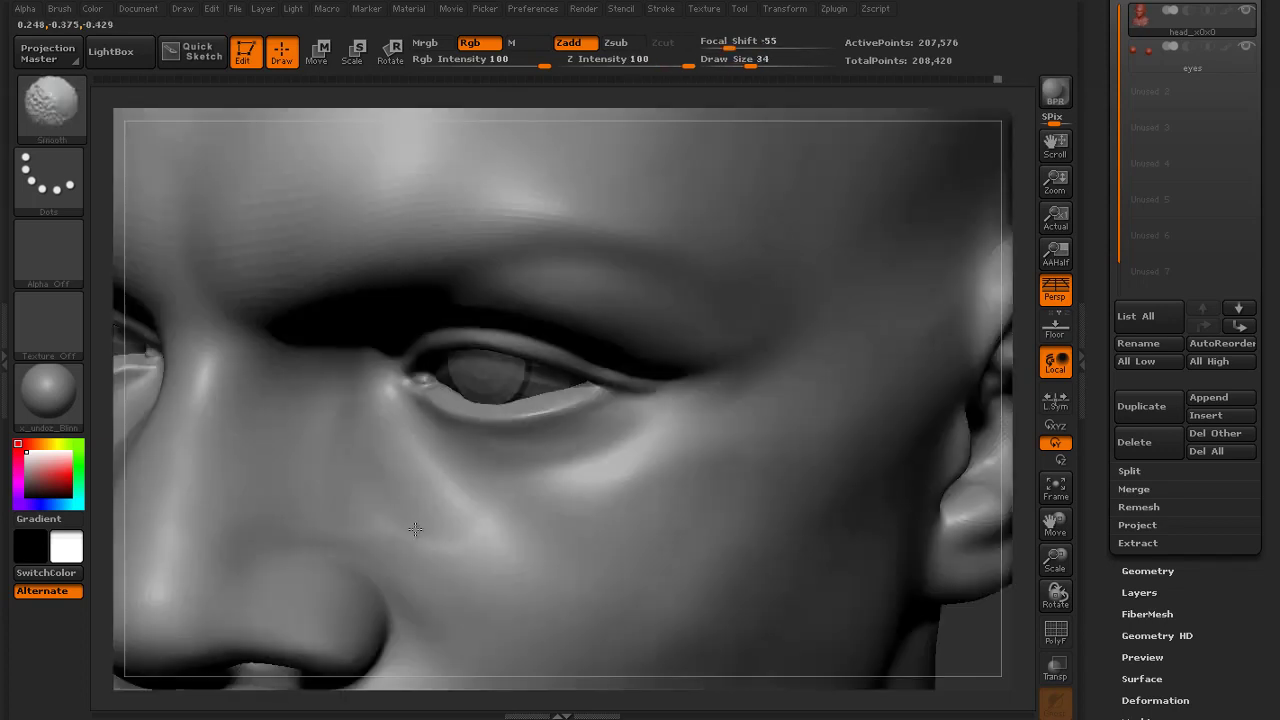
drag(1016, 340, 913, 260)
click(51, 105)
click(724, 126)
click(48, 254)
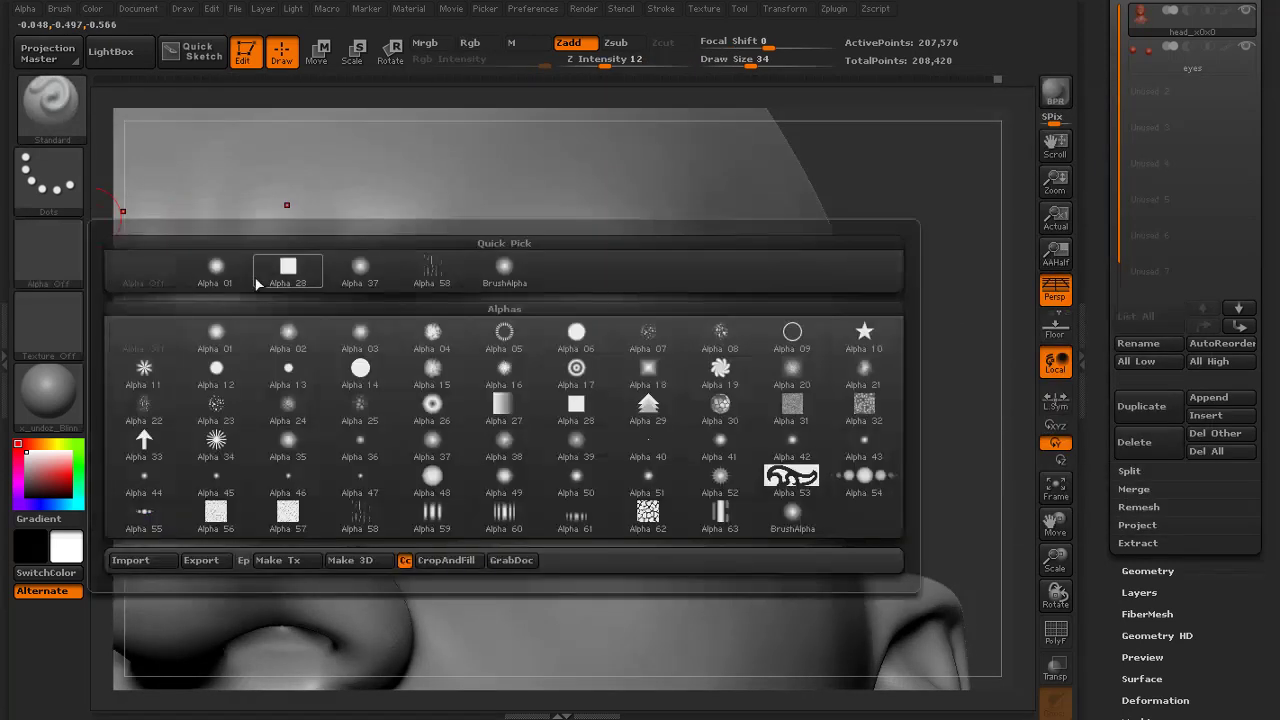
click(51, 105)
click(291, 128)
click(48, 254)
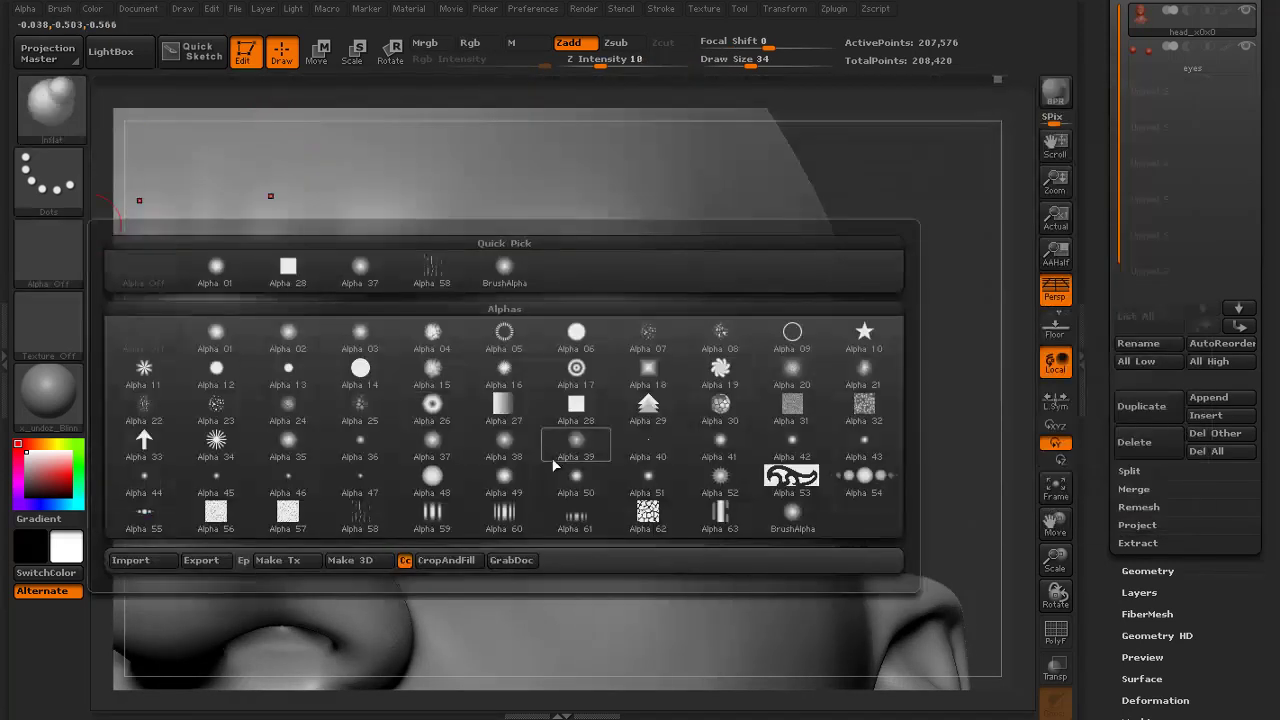
click(512, 440)
key(bracketright)
key(bracketright)
key(bracketright)
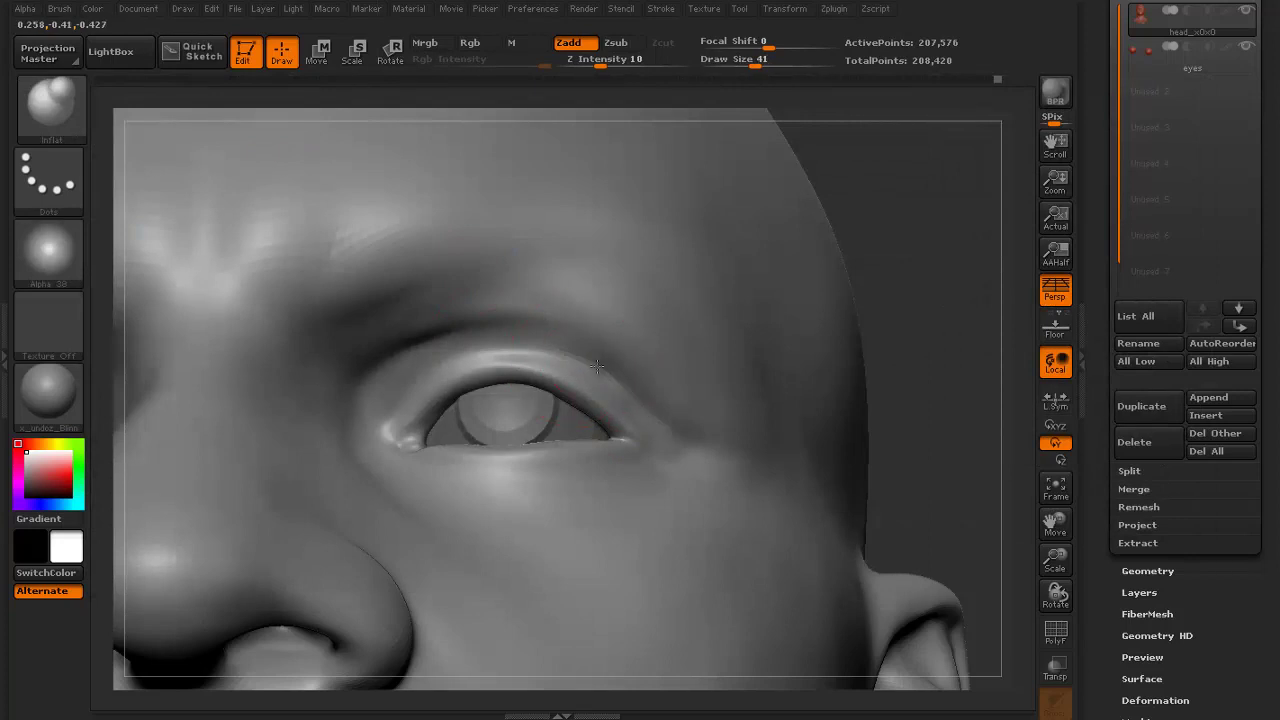
Inflate the upper eyelid fold at draw sizes 41 and 22 with Z Intensity up to 17, and smooth its inner end
mouse_move(597, 366)
mouse_down()
mouse_move(480, 343)
mouse_move(379, 395)
mouse_up()
key(s)
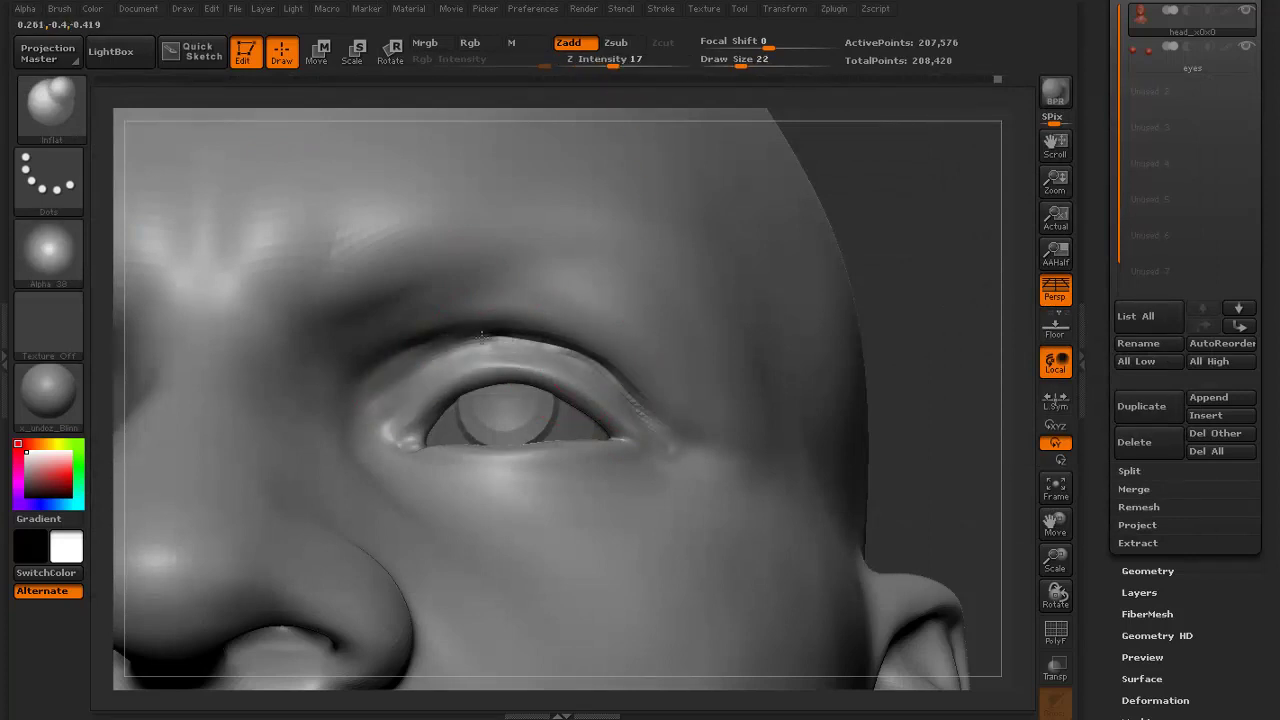
mouse_move(382, 385)
shift+mouse_down()
mouse_move(415, 354)
mouse_move(392, 380)
shift+mouse_up()
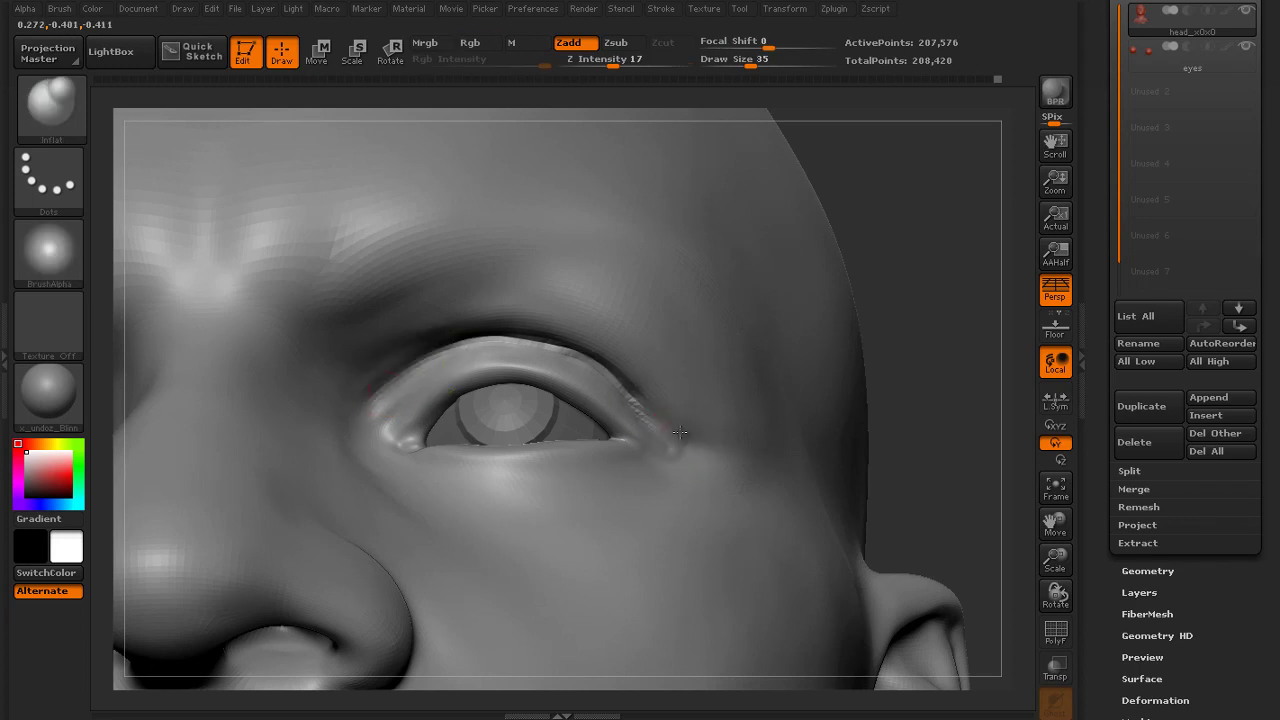
mouse_move(852, 190)
mouse_down()
mouse_move(843, 234)
mouse_move(846, 196)
mouse_up()
alt+drag(846, 270, 812, 180)
shift+drag(812, 180, 792, 168)
Refine the outer eye corner with the Inflat brush at draw size 34
alt+drag(763, 292, 806, 330)
key(bracketleft)
key(bracketleft)
mouse_move(594, 438)
mouse_down()
mouse_move(630, 464)
mouse_move(582, 427)
mouse_move(616, 460)
mouse_up()
drag(946, 305, 940, 260)
Pinch the upper eyelid fold with the Pinch brush at draw size 42 and smooth the crease above it
key(b)
key(p)
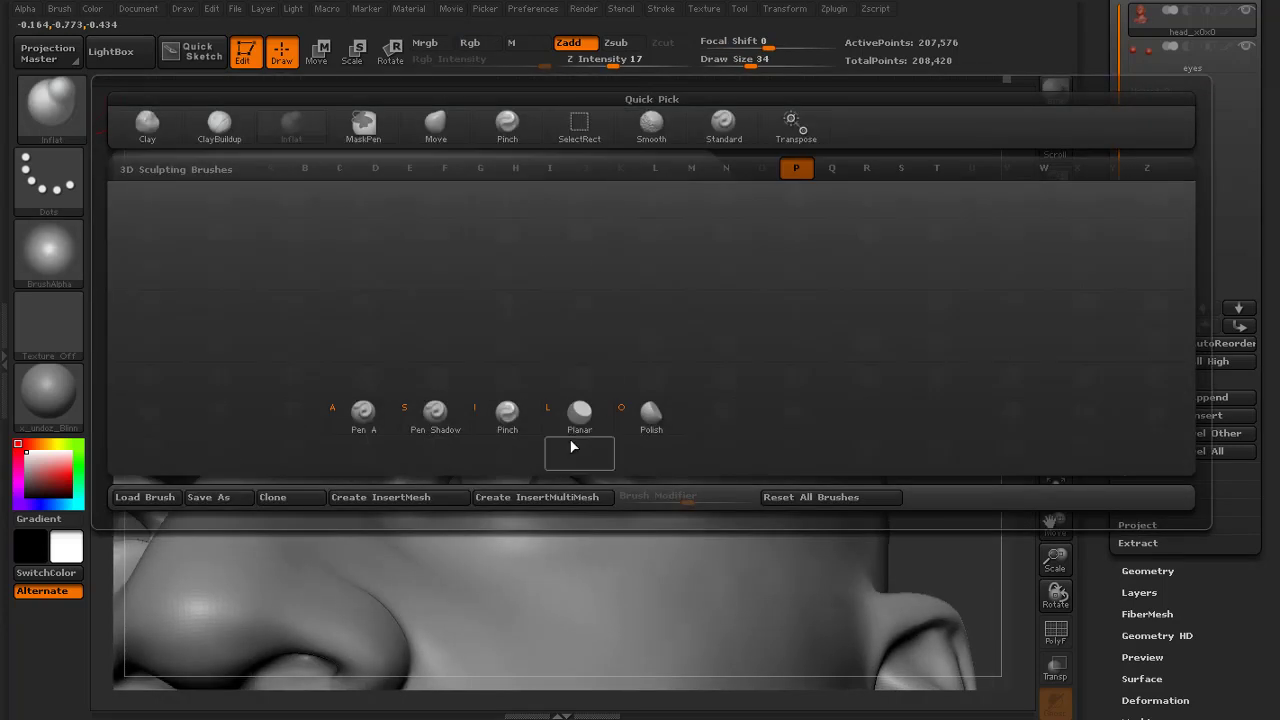
key(i)
drag(532, 421, 605, 463)
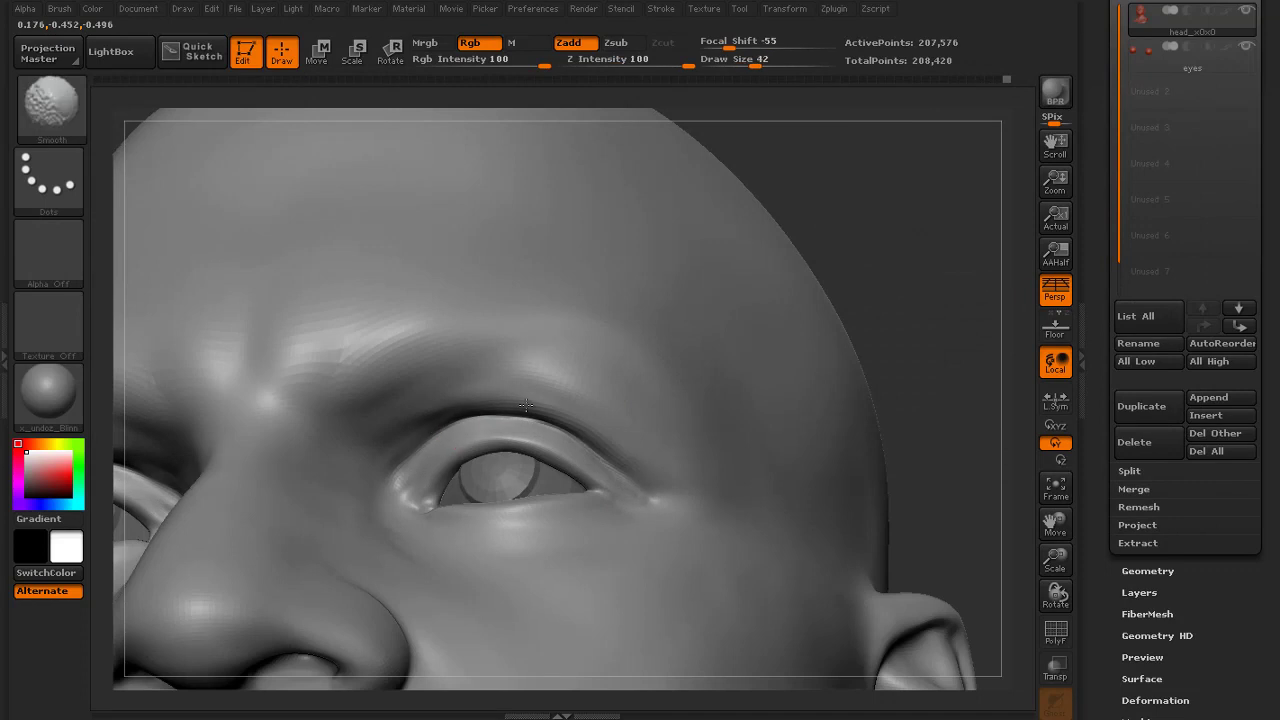
mouse_move(846, 248)
mouse_down()
mouse_move(808, 280)
mouse_move(796, 246)
mouse_move(843, 291)
mouse_up()
Switch to the Standard brush and define the upper eyelid crease at draw size 20
key(b)
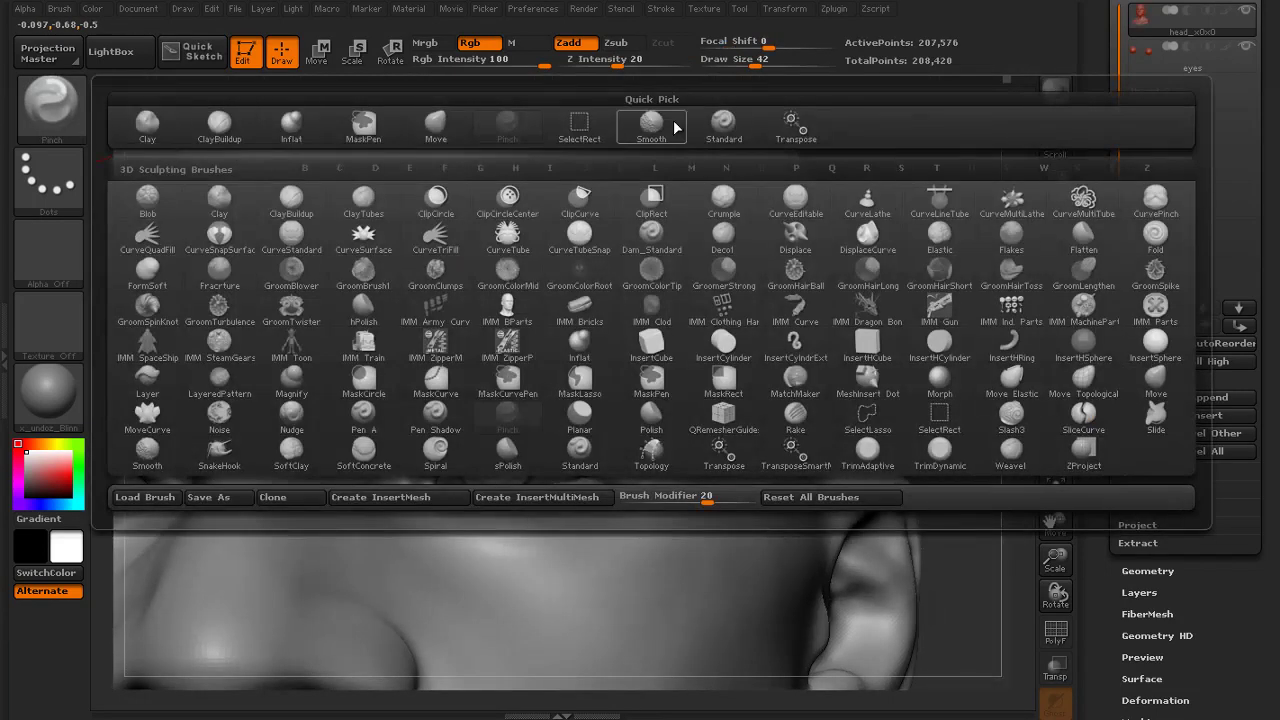
key(s)
key(t)
drag(555, 433, 541, 430)
drag(856, 346, 868, 304)
key(s)
click(496, 400)
drag(456, 410, 471, 405)
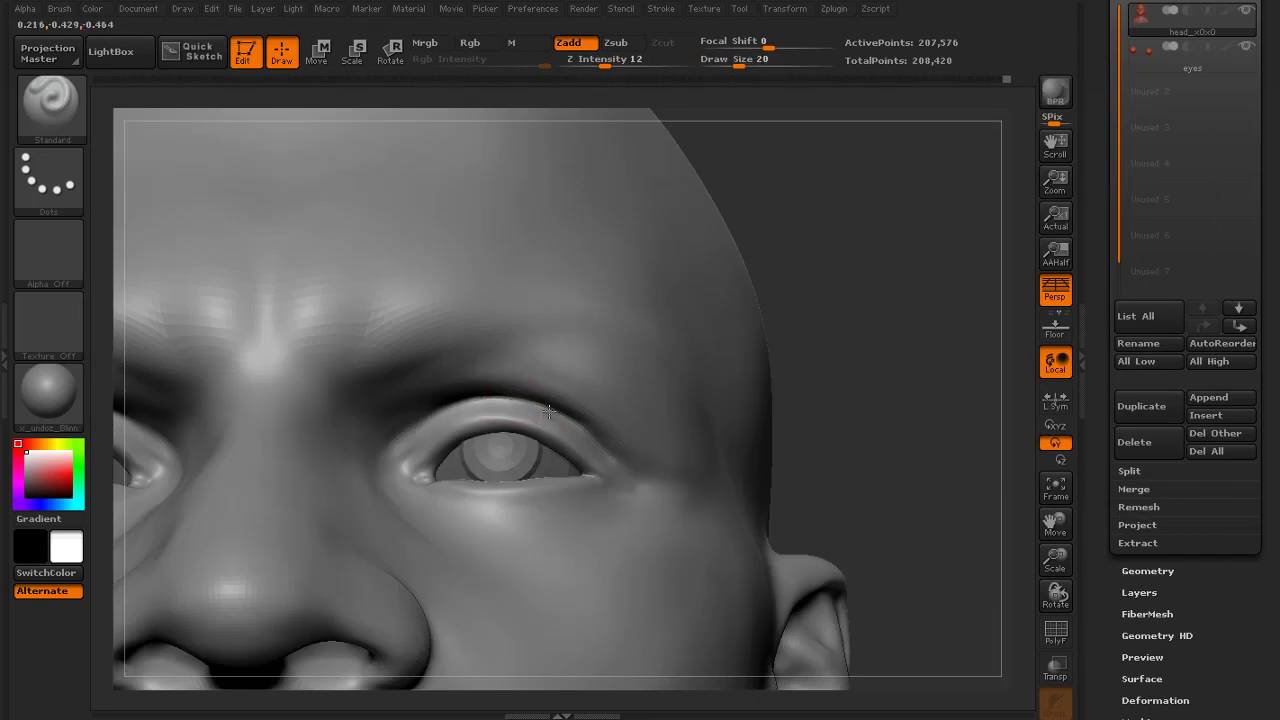
drag(738, 252, 826, 372)
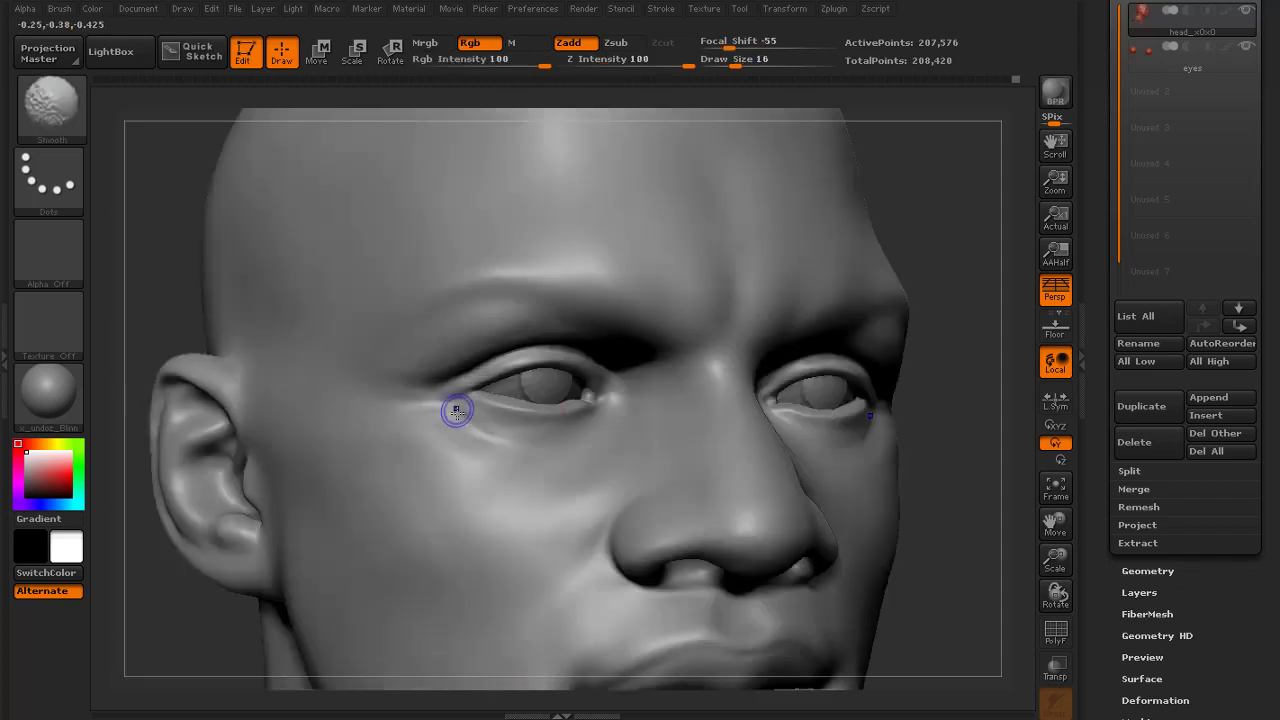
Touch up the outer eye corners and smooth the upper eyelid crease at draw size 19
key(s)
drag(469, 424, 457, 410)
drag(948, 325, 892, 326)
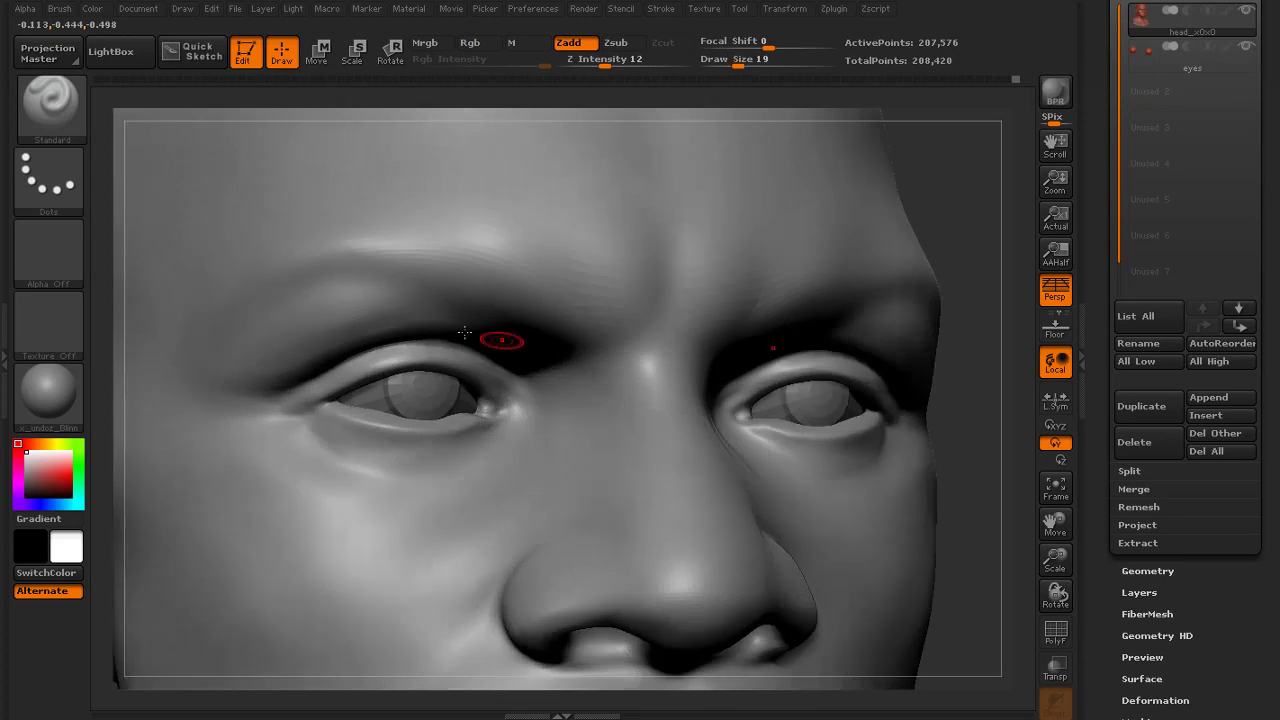
shift+drag(466, 338, 385, 350)
drag(970, 326, 892, 330)
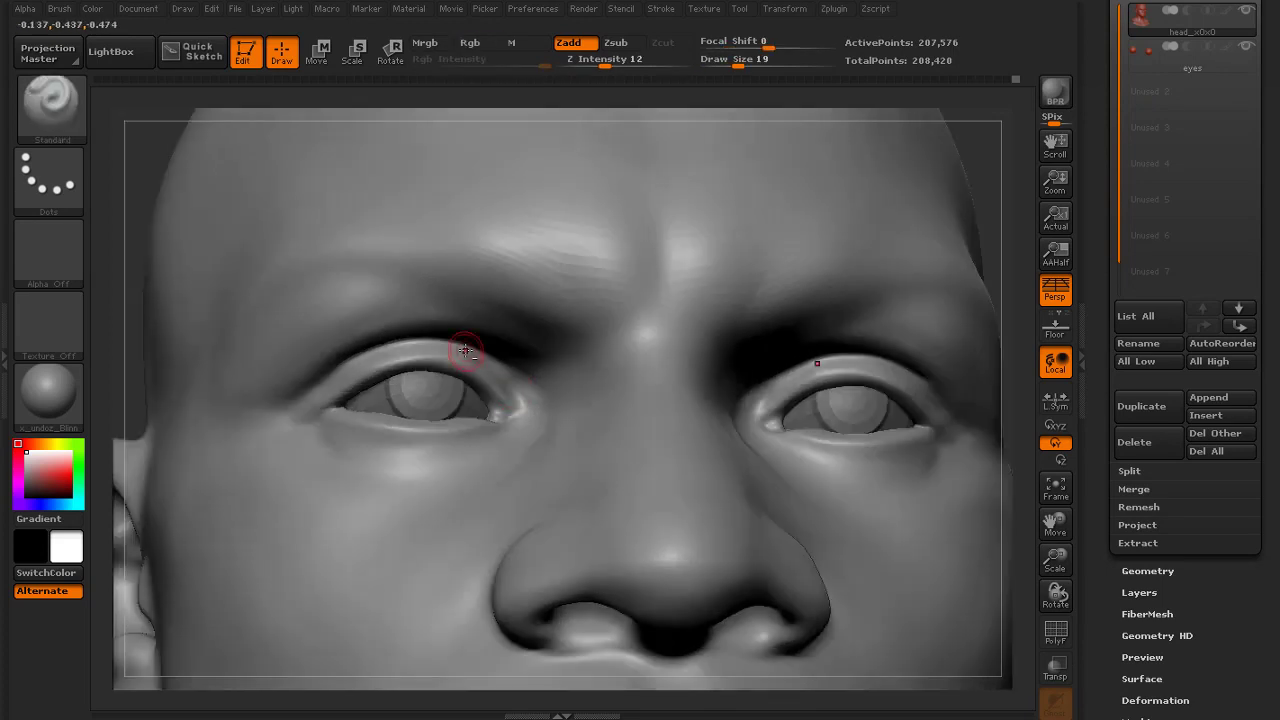
Smooth the inner and outer eye corners and the lower lids at draw sizes 19 and 13
mouse_move(526, 398)
shift+mouse_down()
mouse_move(482, 360)
mouse_move(532, 410)
mouse_move(526, 388)
shift+mouse_up()
key(shift)
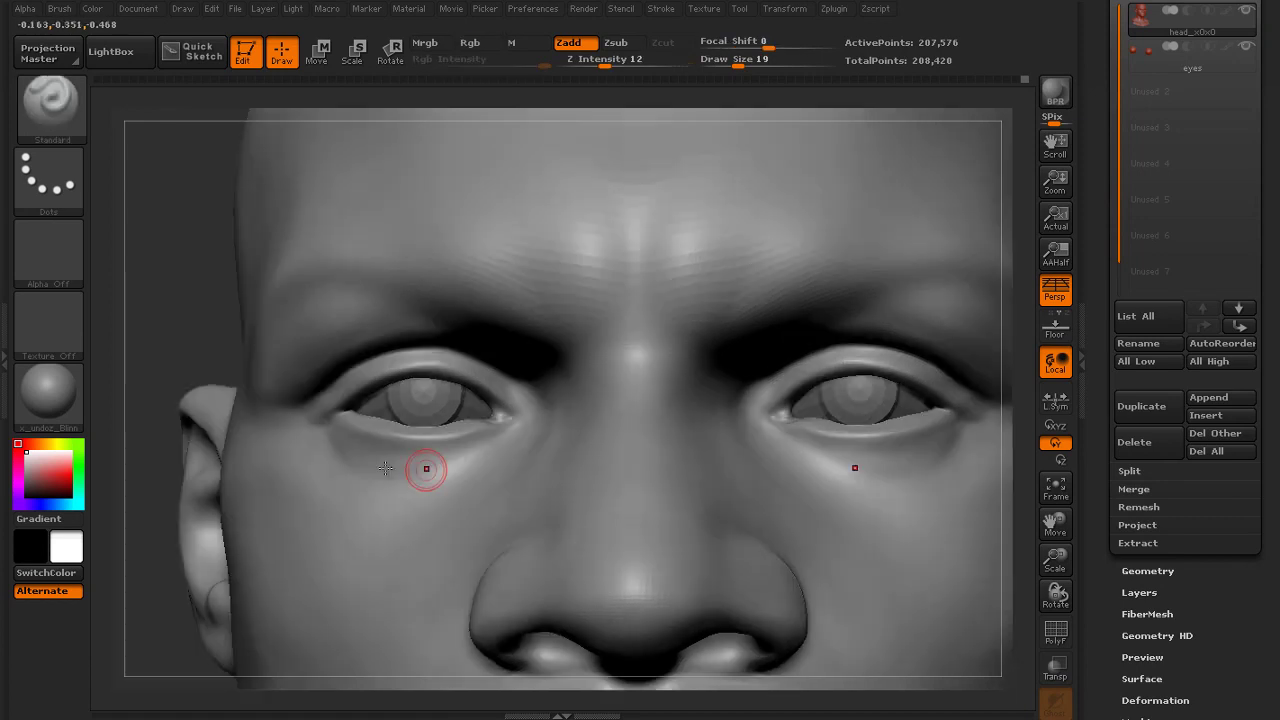
key(shift)
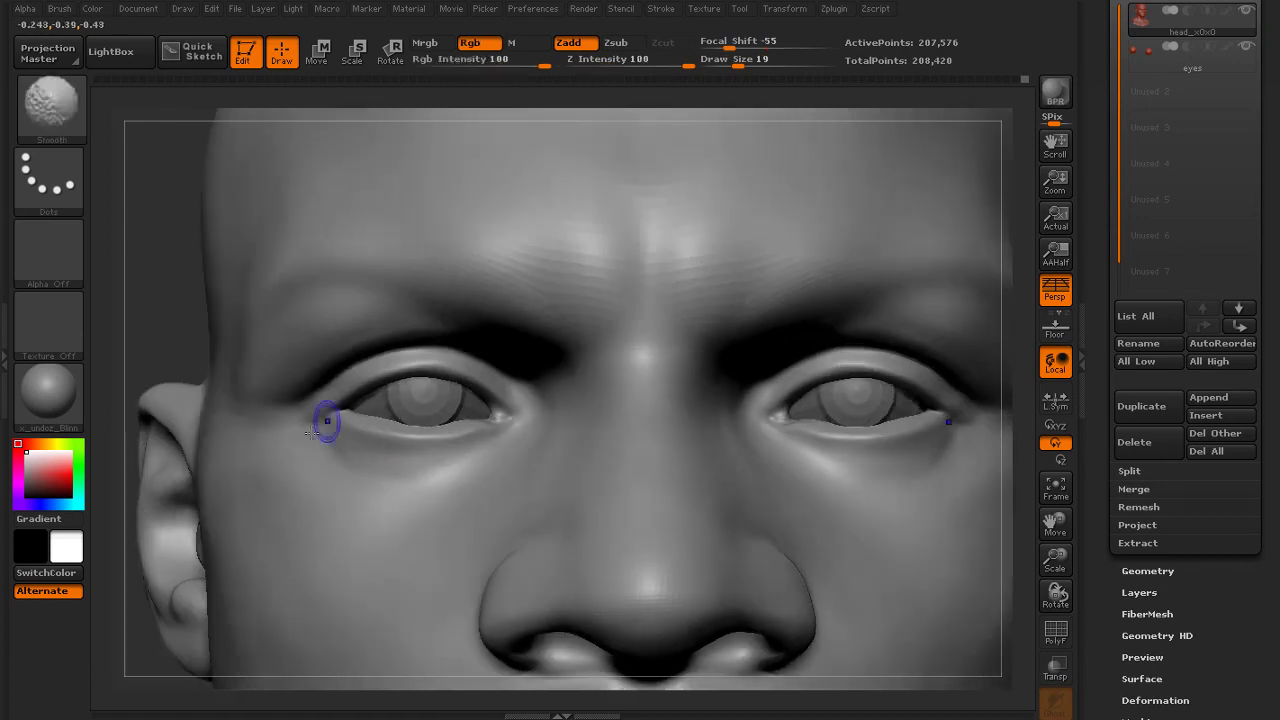
key(shift)
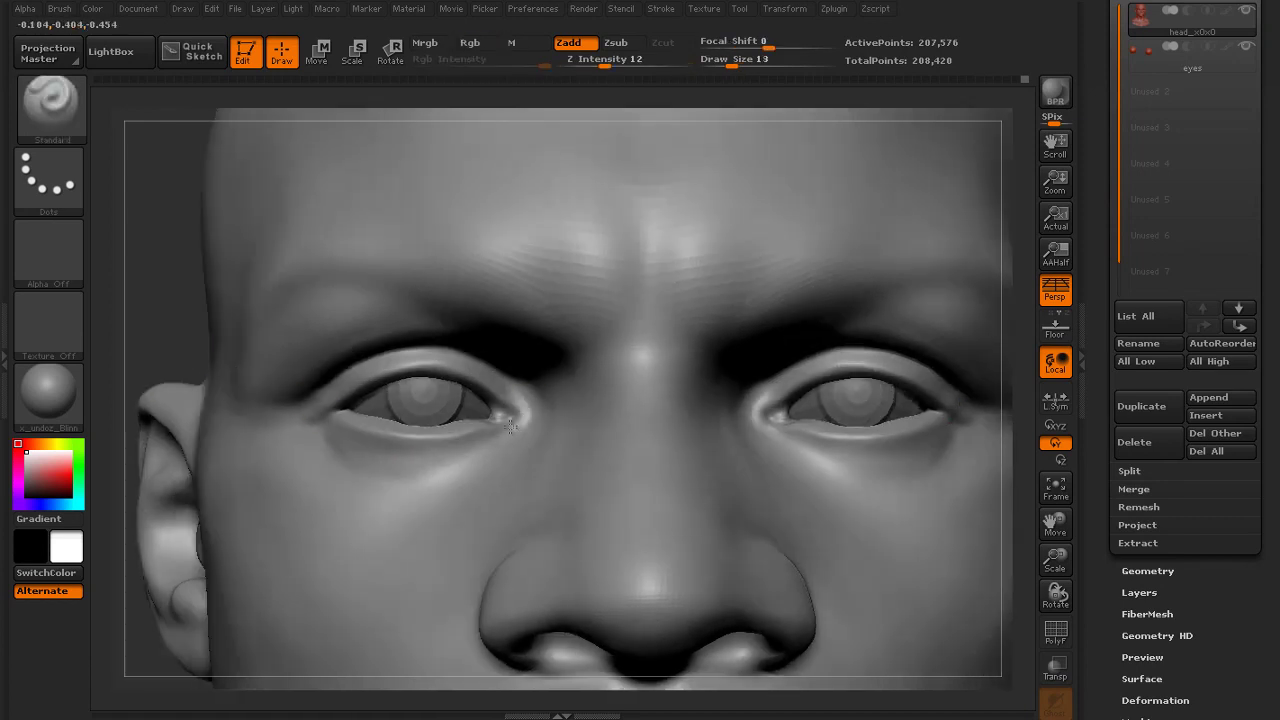
key(shift)
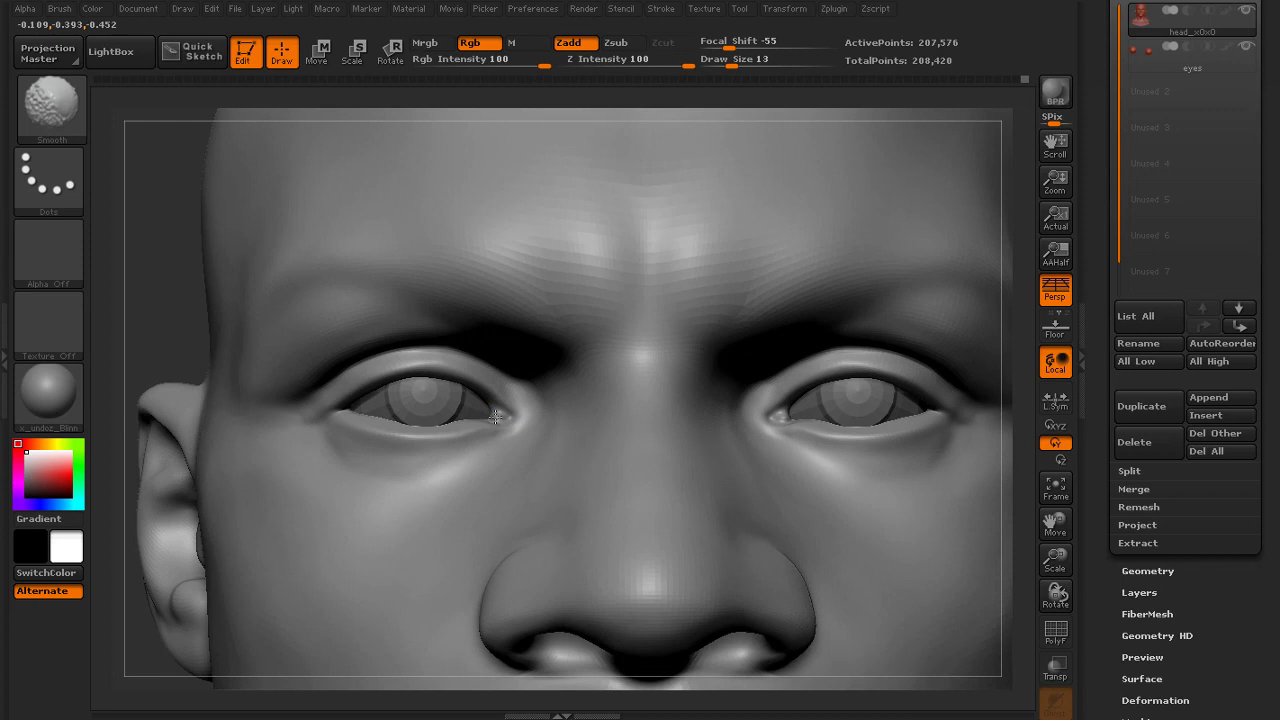
Shape the tear duct in the inner eye corner with the Clay brush at size 15 and the Standard brush at size 14
mouse_move(183, 338)
alt+mouse_down()
mouse_move(186, 354)
mouse_move(151, 371)
mouse_move(106, 166)
alt+mouse_up()
key(shift)
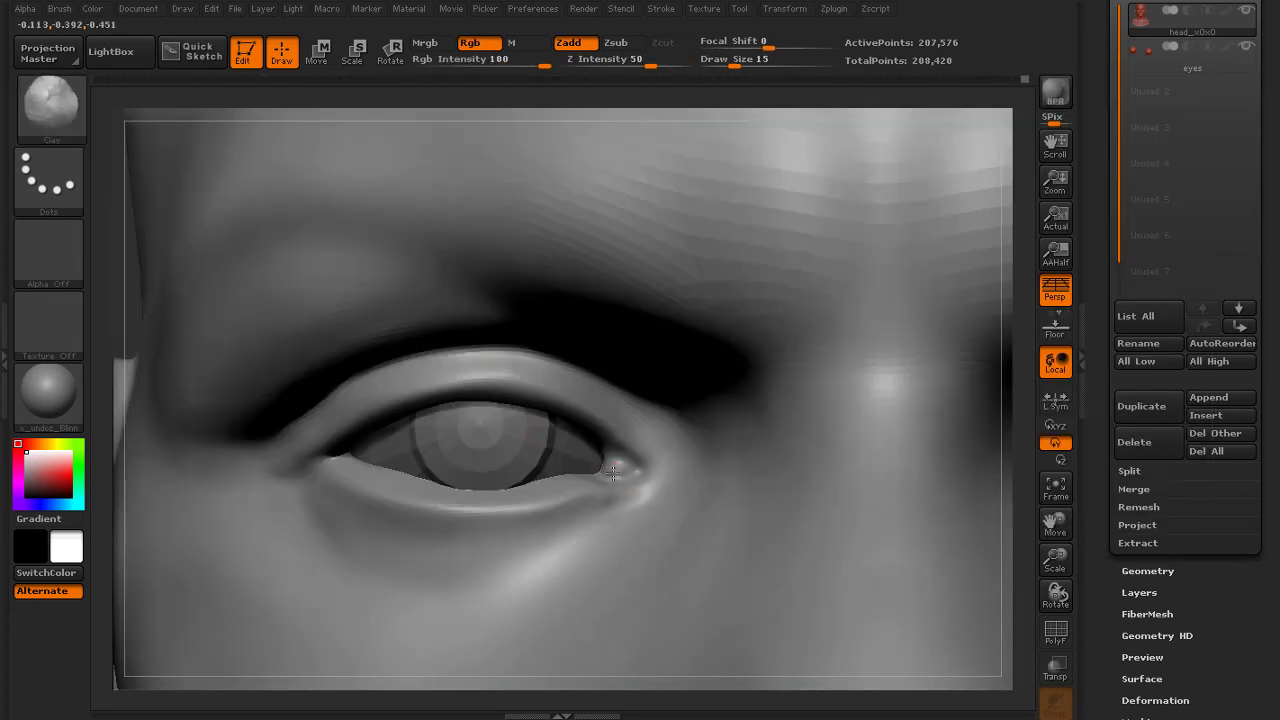
key(bracketright)
click(77, 124)
click(648, 469)
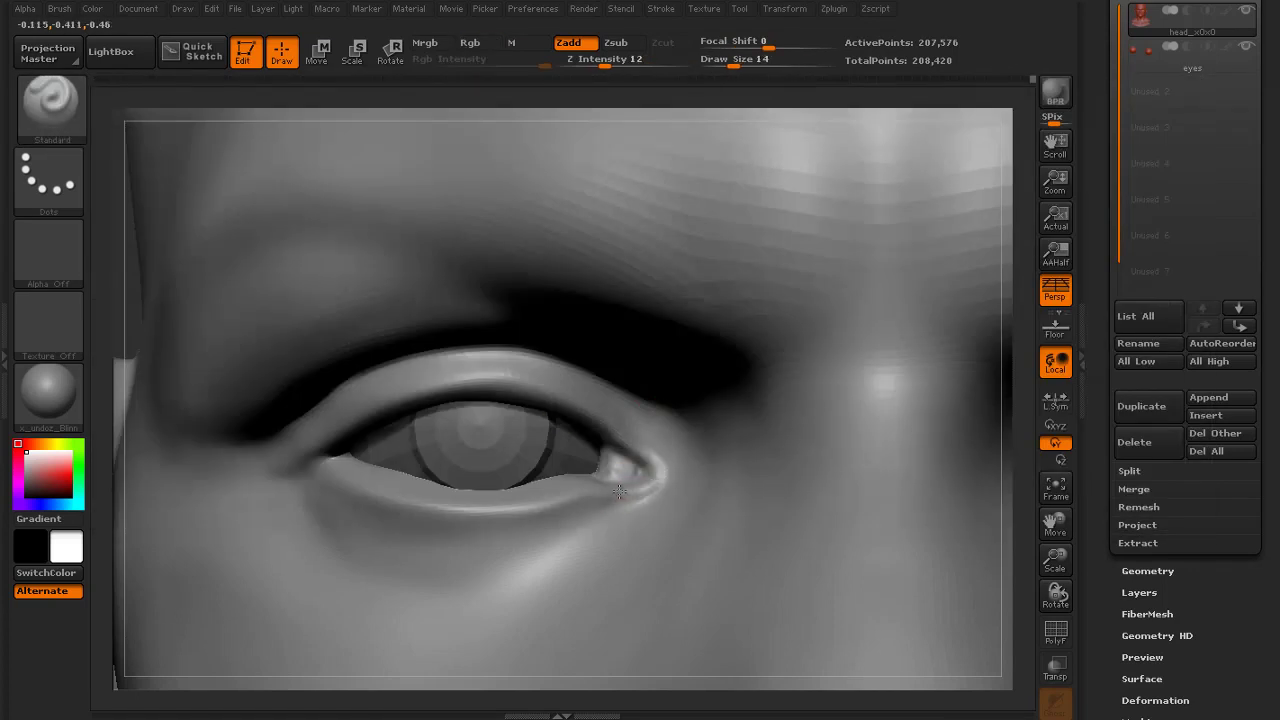
Check the whole face and smooth the eyelid rims at draw size 14
key(bracketright)
key(bracketright)
key(bracketright)
key(f)
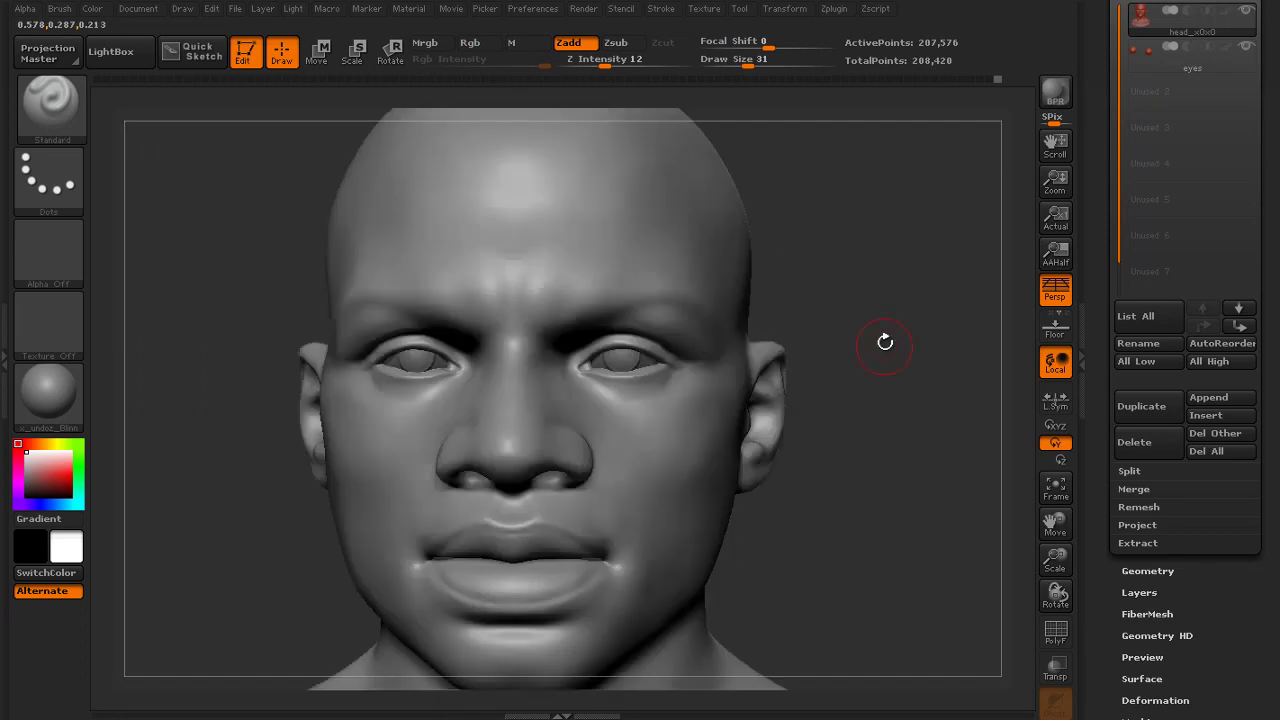
mouse_move(885, 342)
mouse_down()
mouse_move(831, 303)
mouse_move(897, 289)
mouse_move(797, 336)
mouse_up()
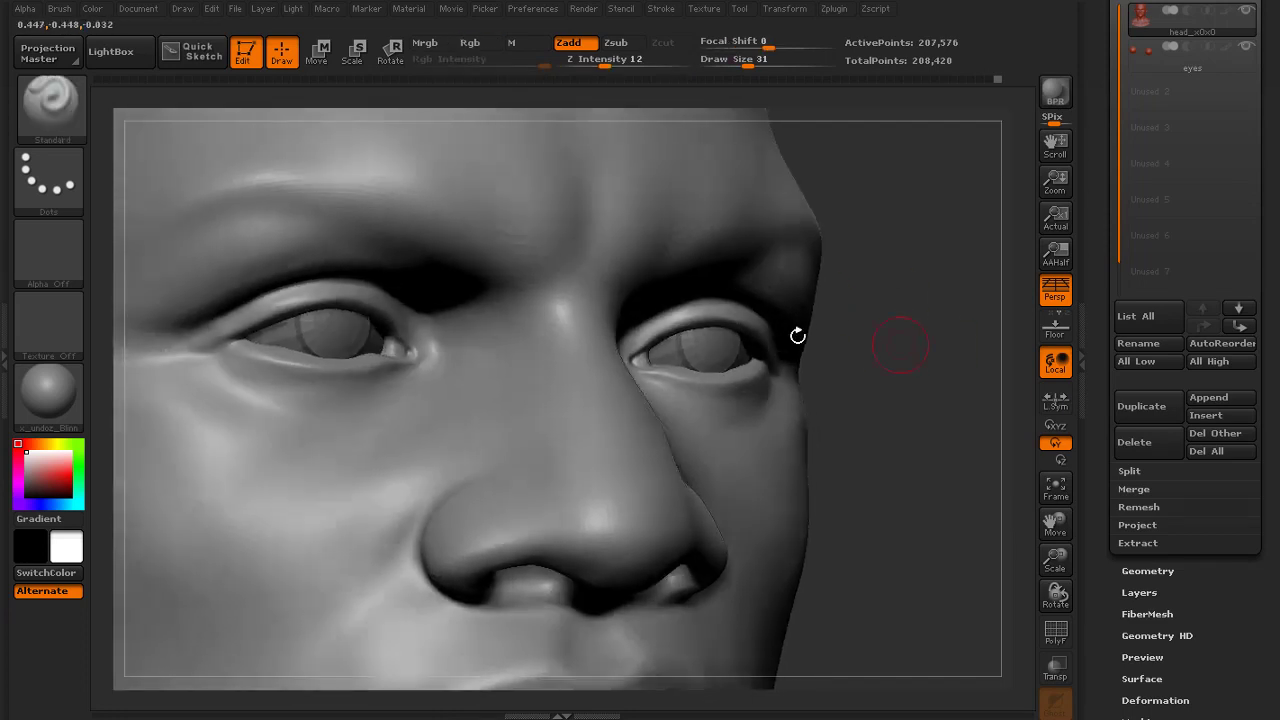
key(shift)
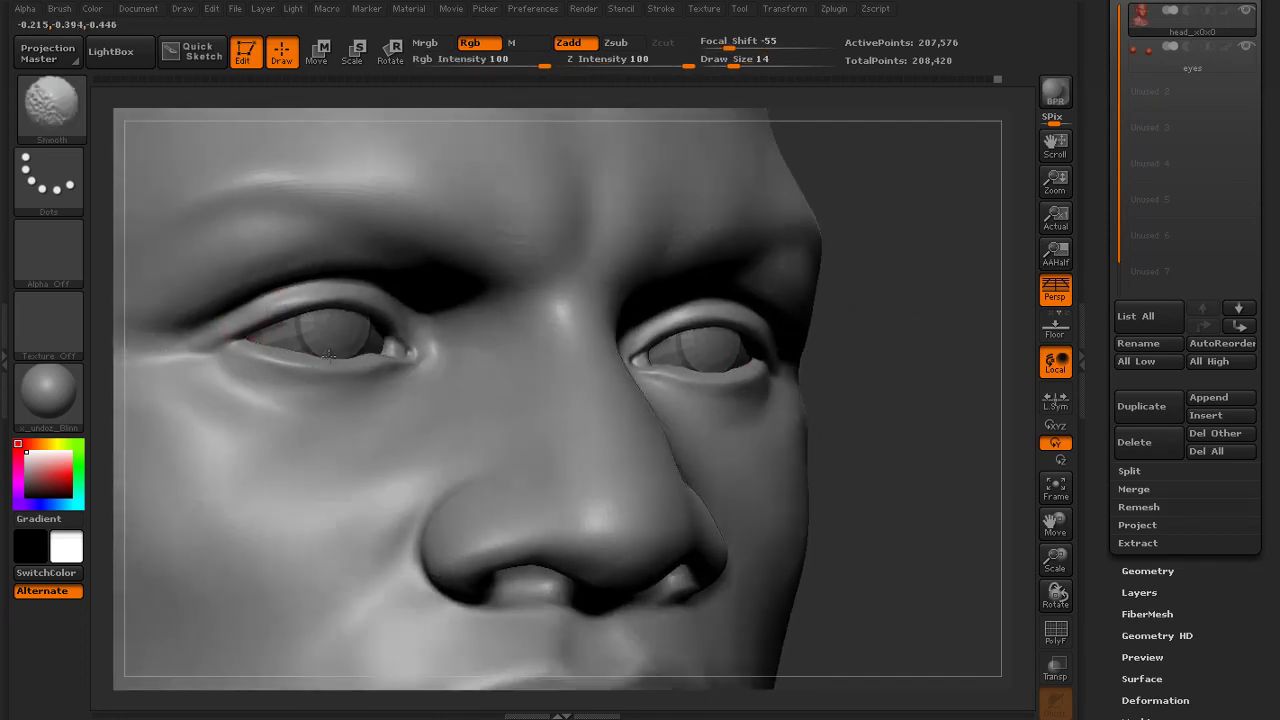
drag(900, 340, 830, 340)
key(shift)
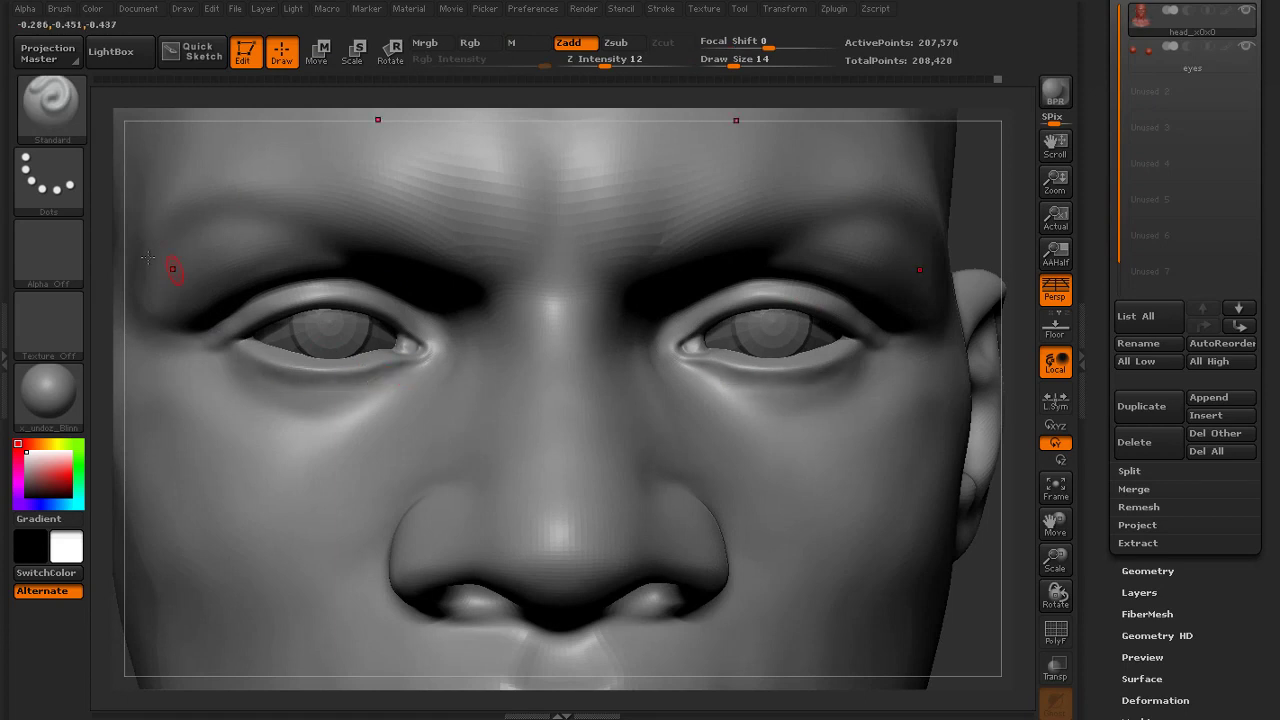
Assign Alpha 38 to the Standard brush and sculpt beneath the outer eye corners at draw size 29
click(72, 208)
click(78, 252)
click(492, 438)
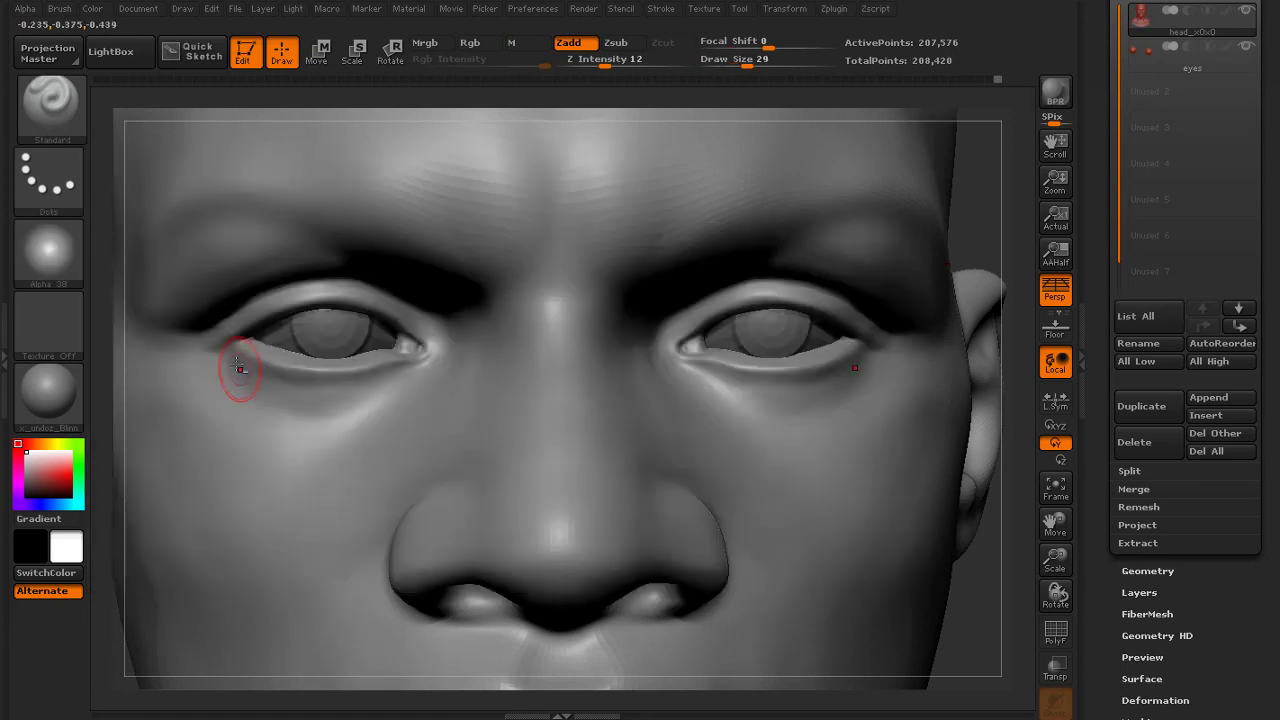
drag(998, 215, 925, 208)
Smooth the outer eye corners and the outer part of the upper eyelids at draw size 16
key(shift)
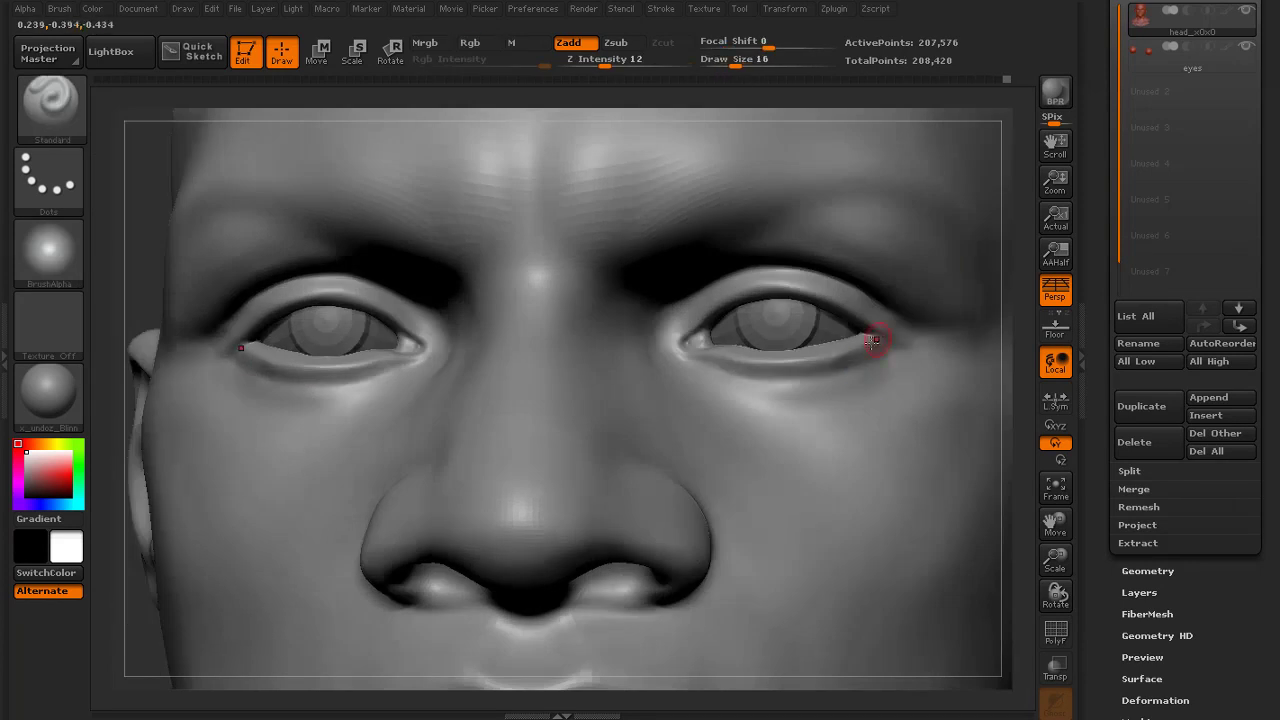
mouse_move(873, 341)
shift+mouse_down()
mouse_move(884, 343)
mouse_move(874, 358)
mouse_move(900, 329)
mouse_move(847, 279)
shift+mouse_up()
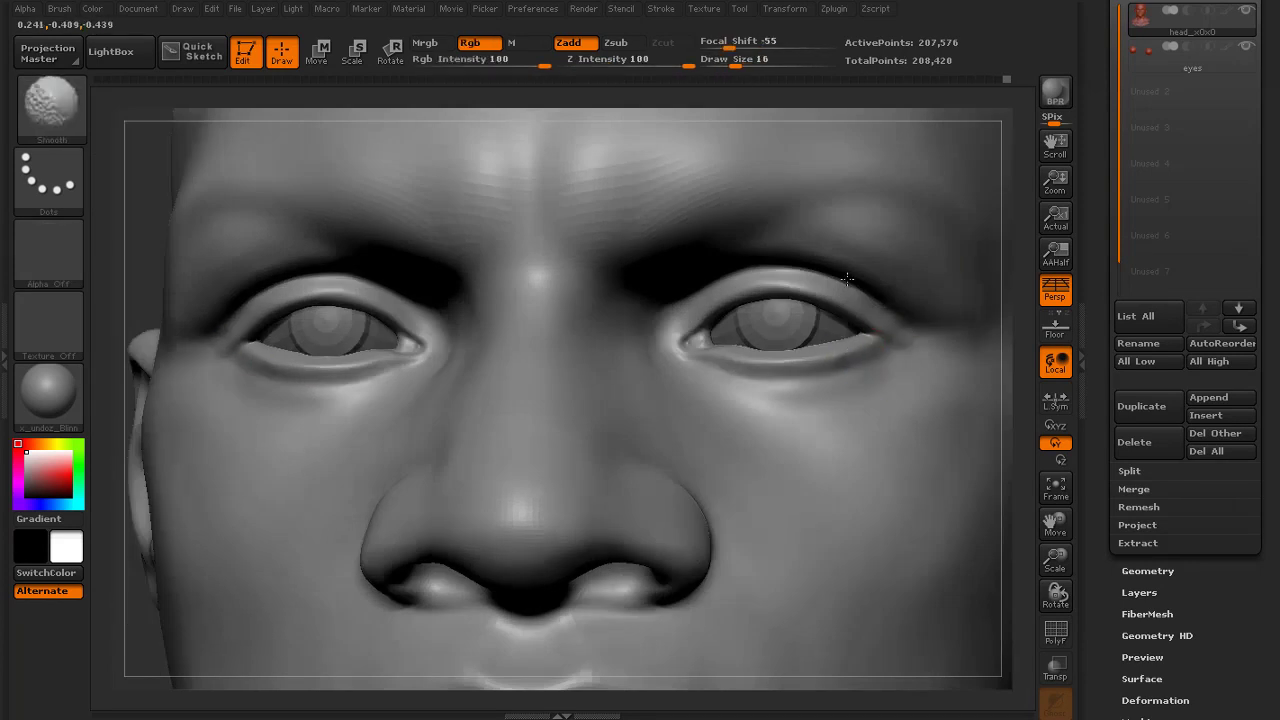
mouse_move(1022, 352)
mouse_down()
mouse_move(1034, 366)
mouse_move(946, 320)
mouse_move(950, 290)
mouse_move(876, 318)
mouse_move(825, 200)
mouse_move(806, 277)
mouse_move(871, 260)
mouse_move(856, 264)
mouse_move(854, 360)
mouse_move(883, 249)
mouse_move(891, 344)
mouse_up()
key(shift)
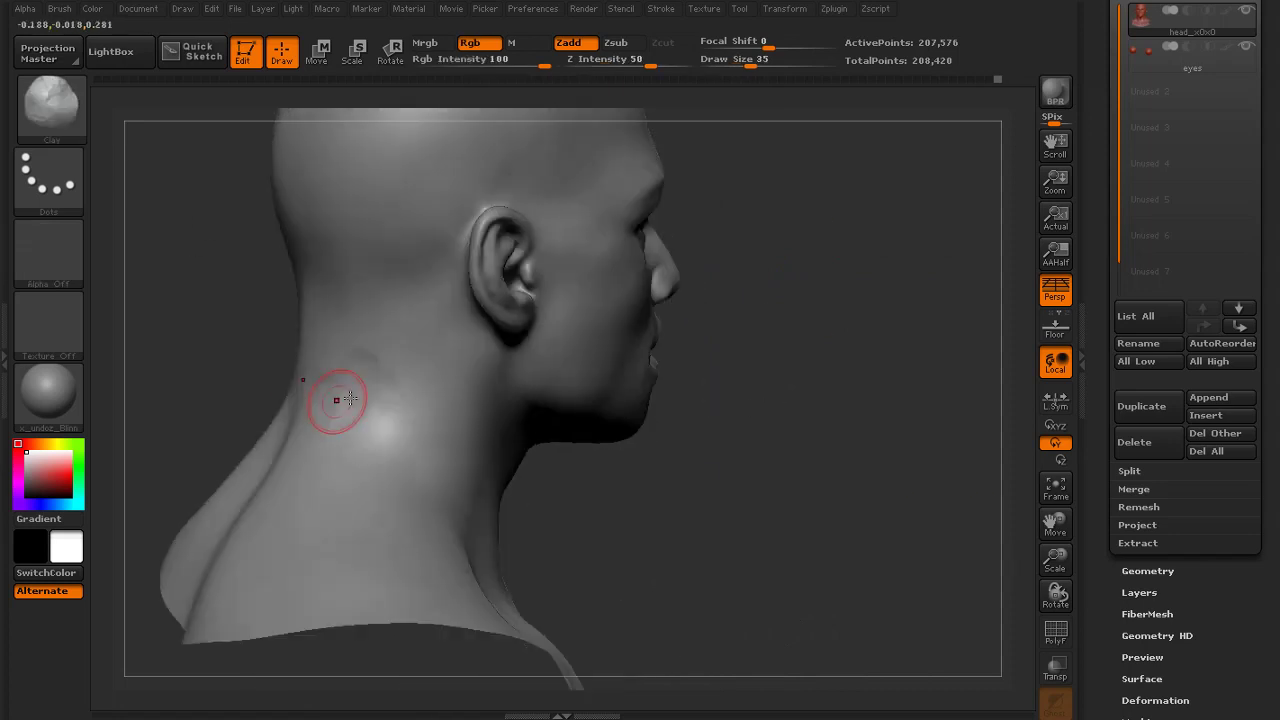
Lower the head one subdivision level, then build up and smooth the jaw and side of the neck with the Clay brush
key(shift)
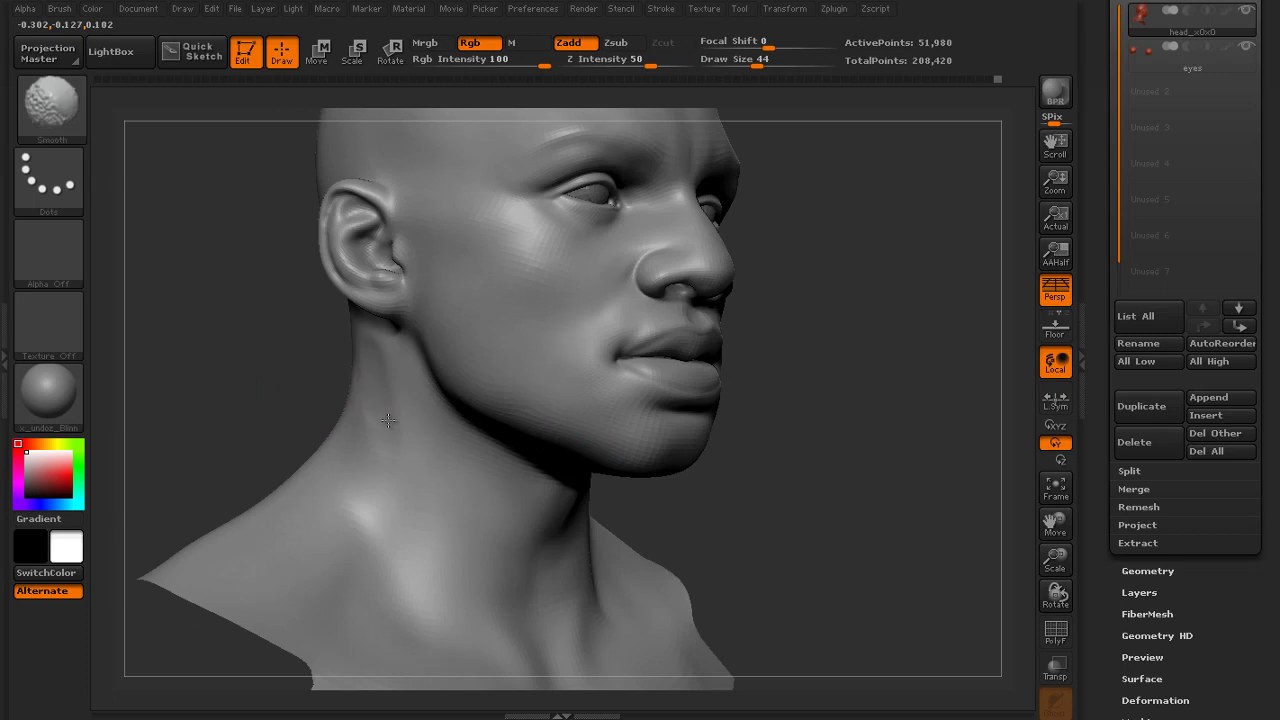
mouse_move(819, 394)
mouse_down()
mouse_move(745, 363)
mouse_move(641, 376)
mouse_move(723, 334)
mouse_move(886, 349)
mouse_move(880, 290)
mouse_up()
key(bracketright)
mouse_move(476, 421)
mouse_down()
mouse_move(555, 412)
mouse_move(556, 424)
mouse_up()
mouse_move(457, 446)
shift+mouse_down()
mouse_move(454, 477)
mouse_move(520, 450)
shift+mouse_up()
mouse_move(838, 385)
mouse_down()
mouse_move(891, 400)
mouse_move(940, 370)
mouse_up()
Sculpt the underside of the jaw with the Clay brush and smooth the jaw-to-neck transition at draw size 54
key(s)
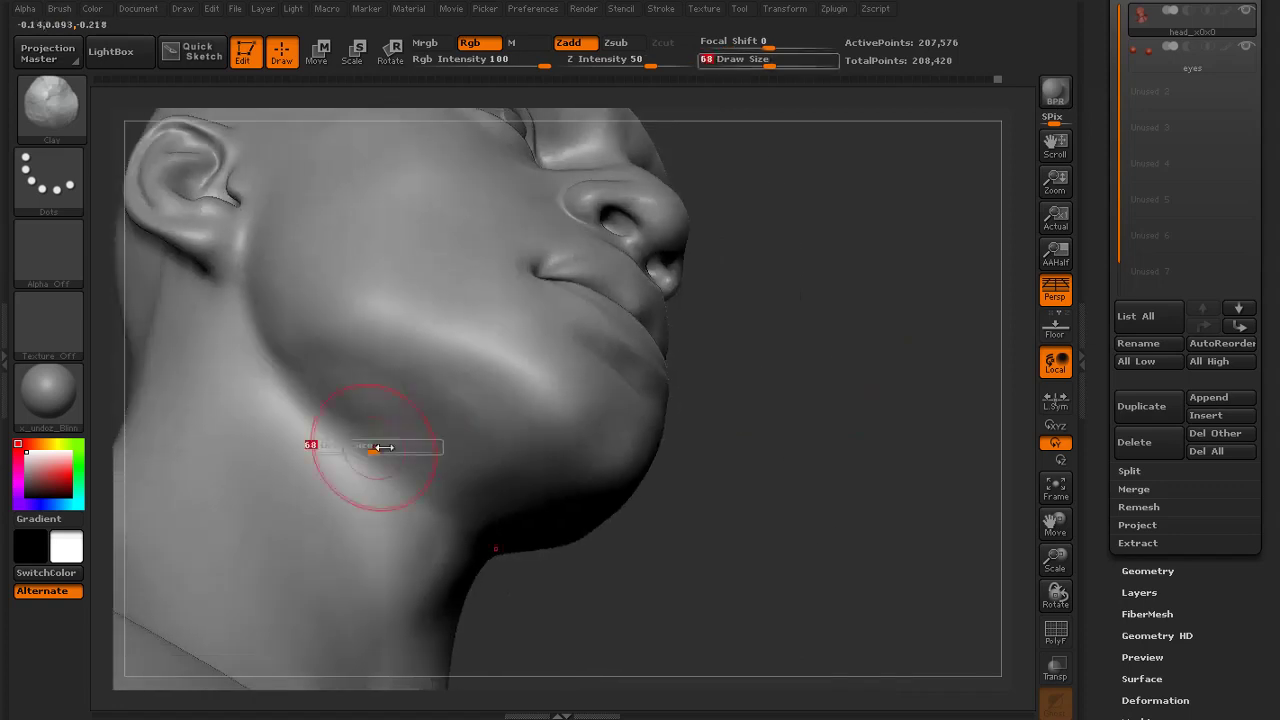
key(s)
drag(383, 417, 305, 364)
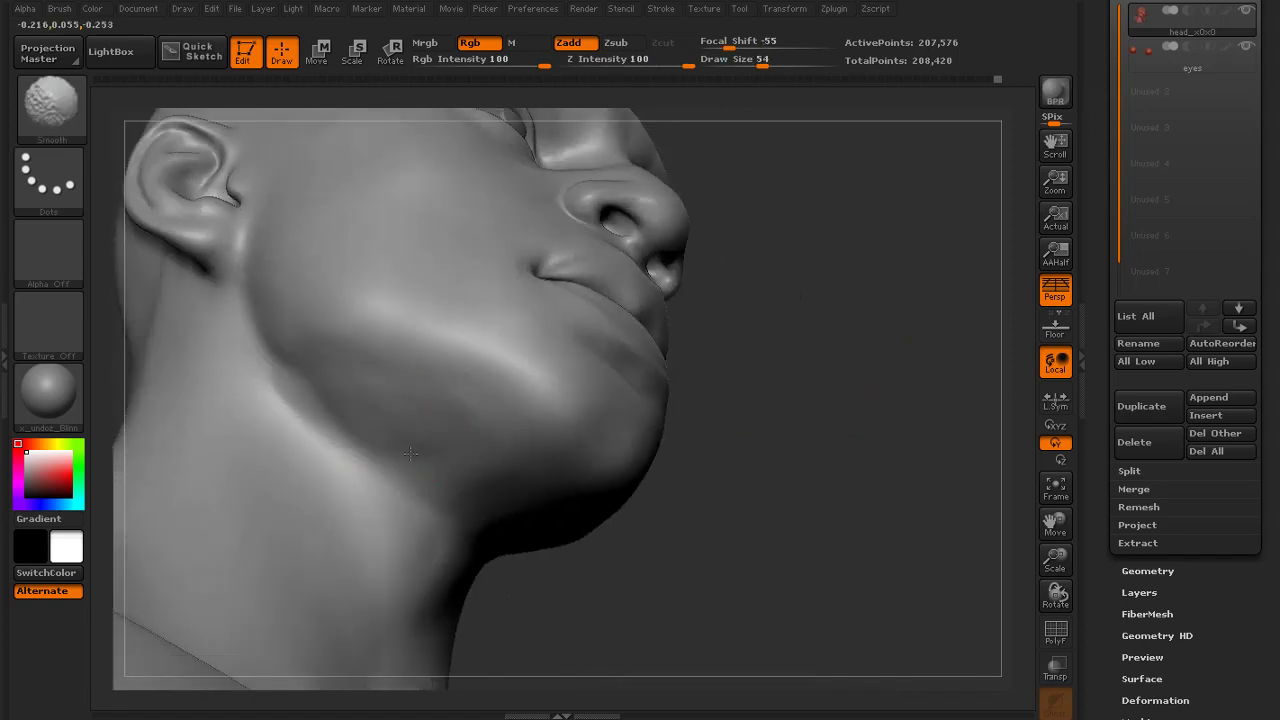
shift+drag(410, 454, 298, 340)
shift+drag(329, 391, 442, 480)
drag(745, 440, 630, 425)
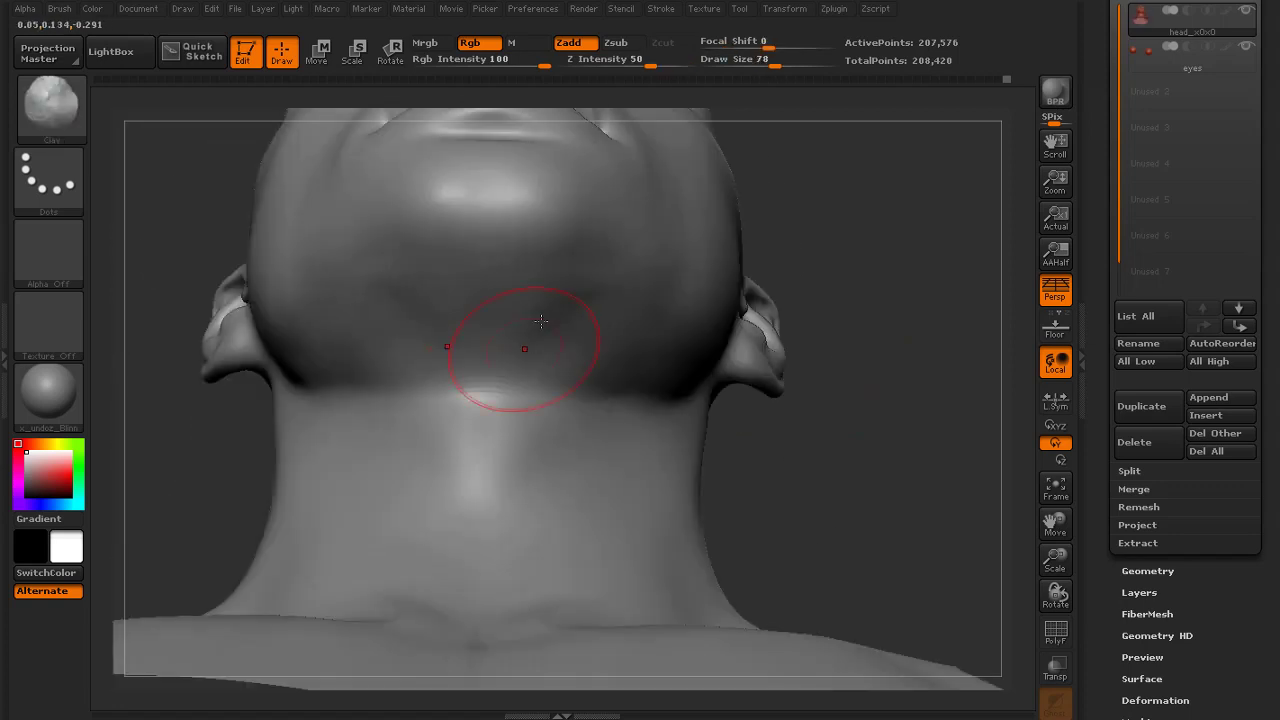
Sculpt the throat beneath the chin with the Clay brush at draw size 78 and smooth the jaw-to-neck crease
drag(540, 321, 543, 365)
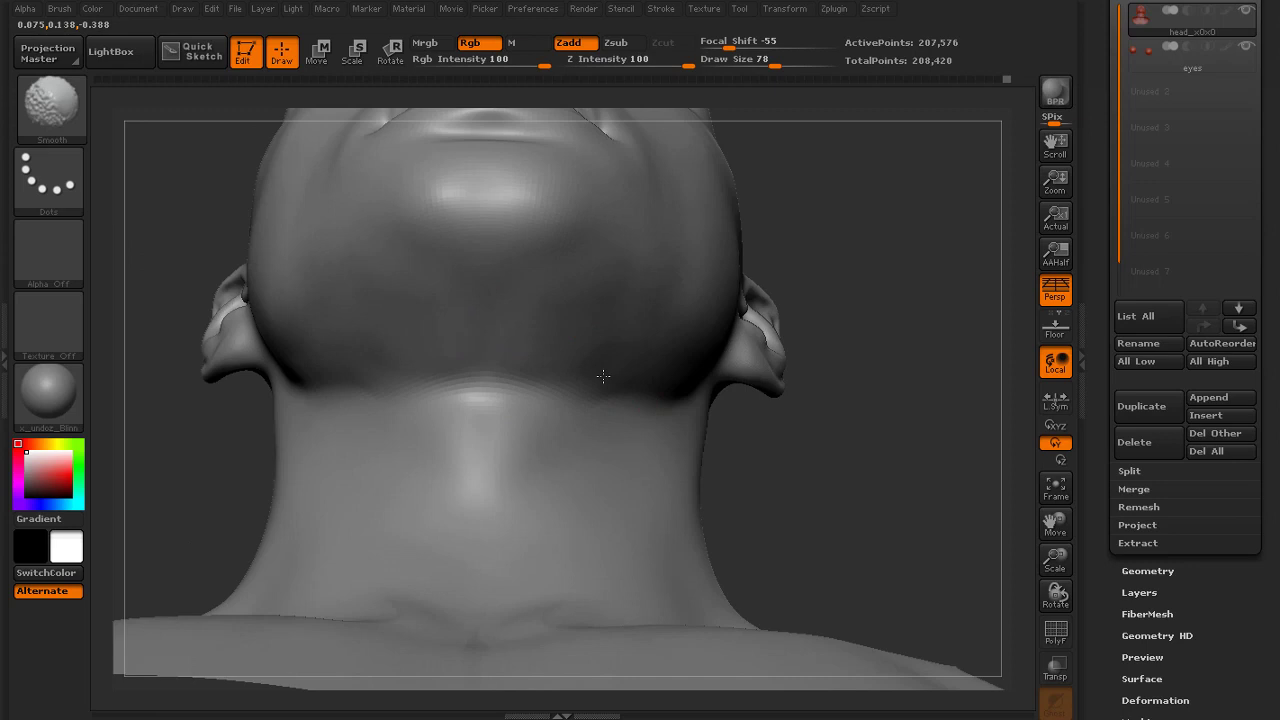
drag(878, 245, 745, 290)
shift+drag(617, 323, 716, 229)
key(f)
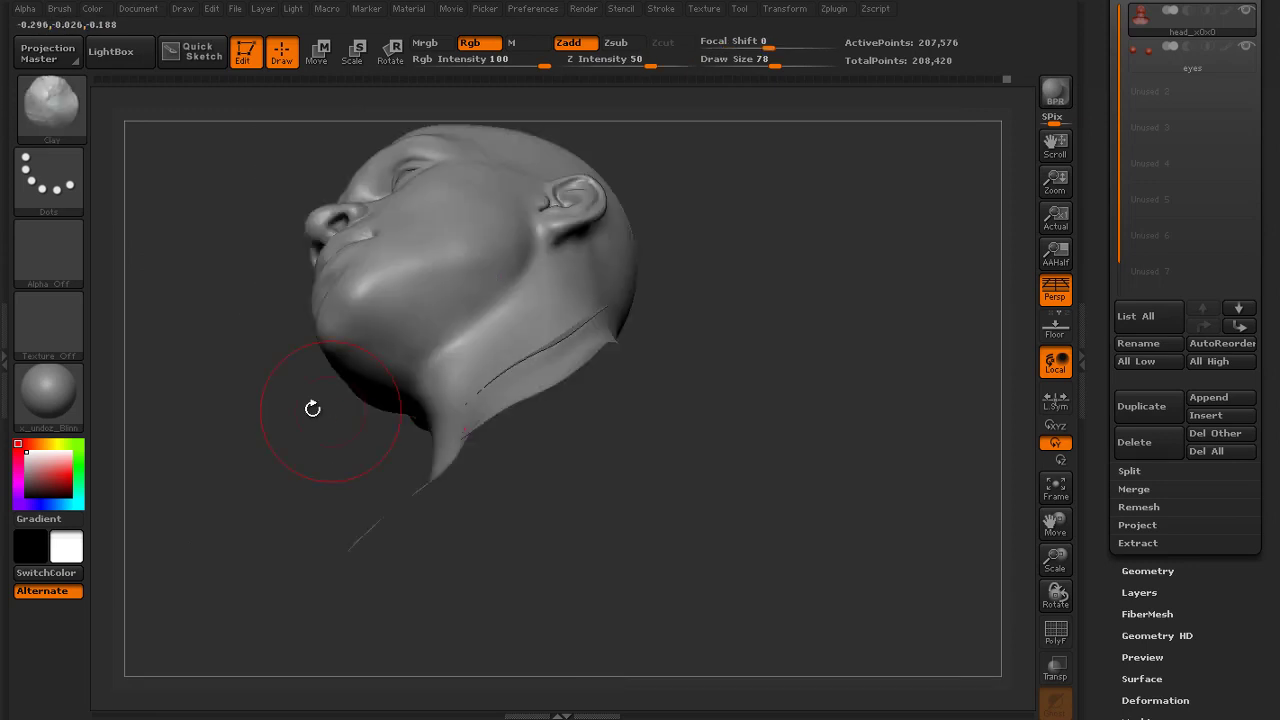
Set the Clay brush to Z Intensity 17, then sculpt and smooth the jaw-to-neck transition below the ear at draw size 82
drag(312, 408, 812, 410)
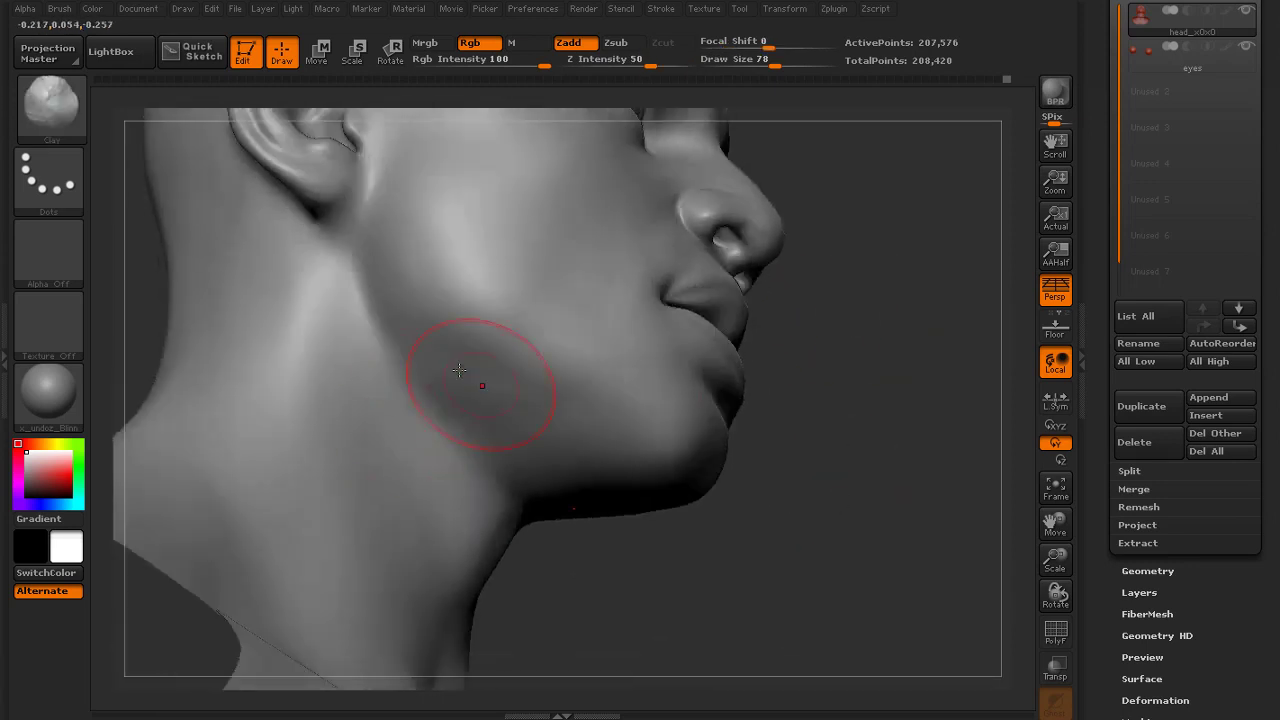
click(613, 62)
drag(387, 360, 432, 407)
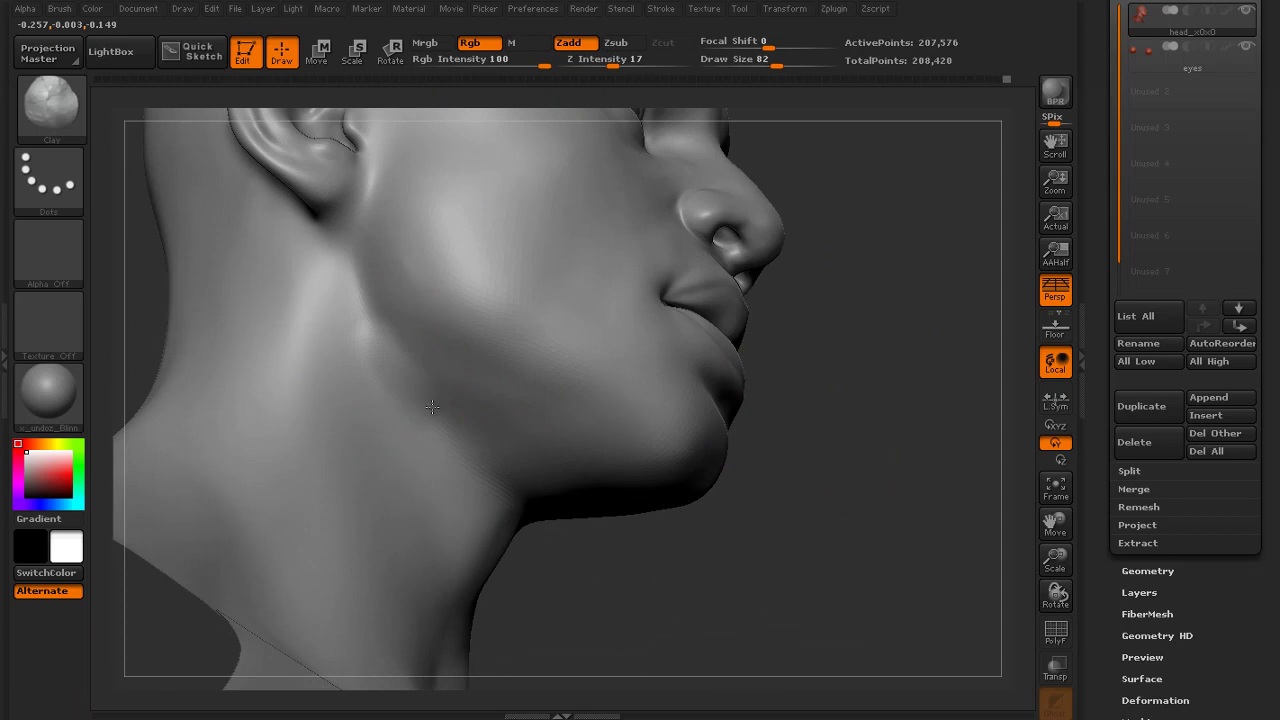
mouse_move(375, 335)
shift+mouse_down()
mouse_move(367, 280)
mouse_move(322, 372)
shift+mouse_up()
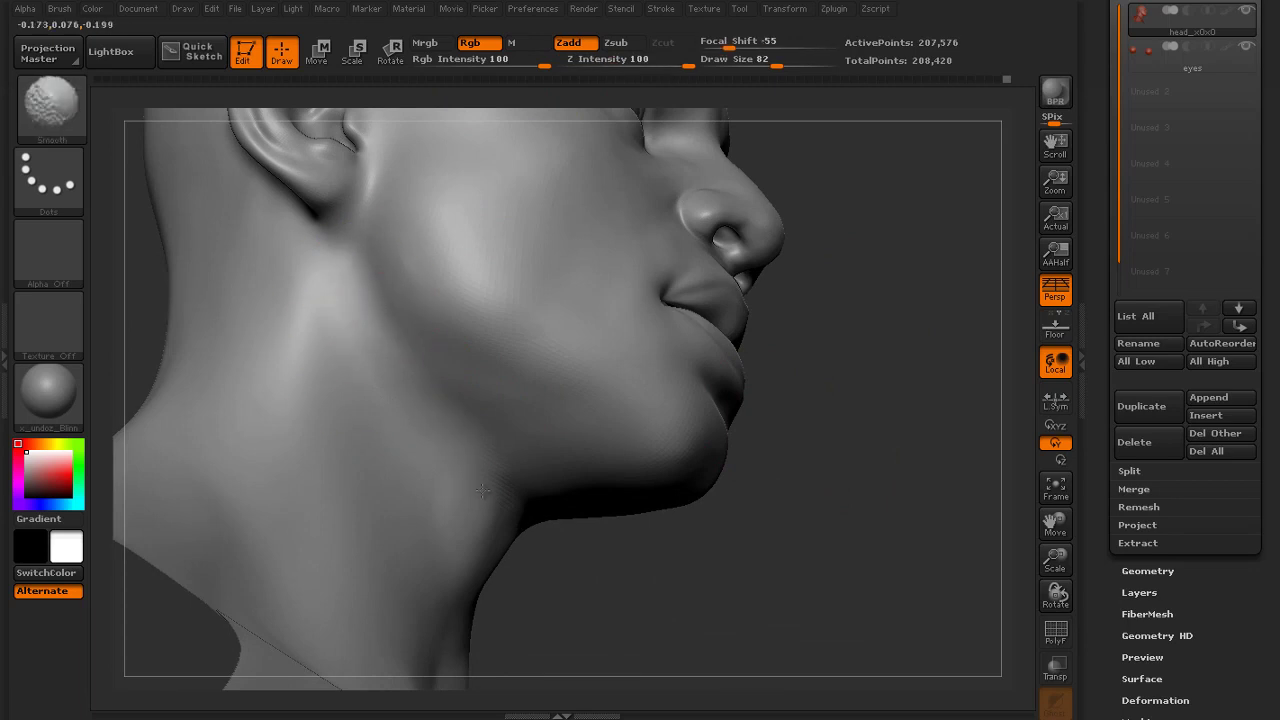
mouse_move(860, 420)
mouse_down()
mouse_move(620, 400)
mouse_move(638, 350)
mouse_up()
shift+drag(571, 256, 543, 271)
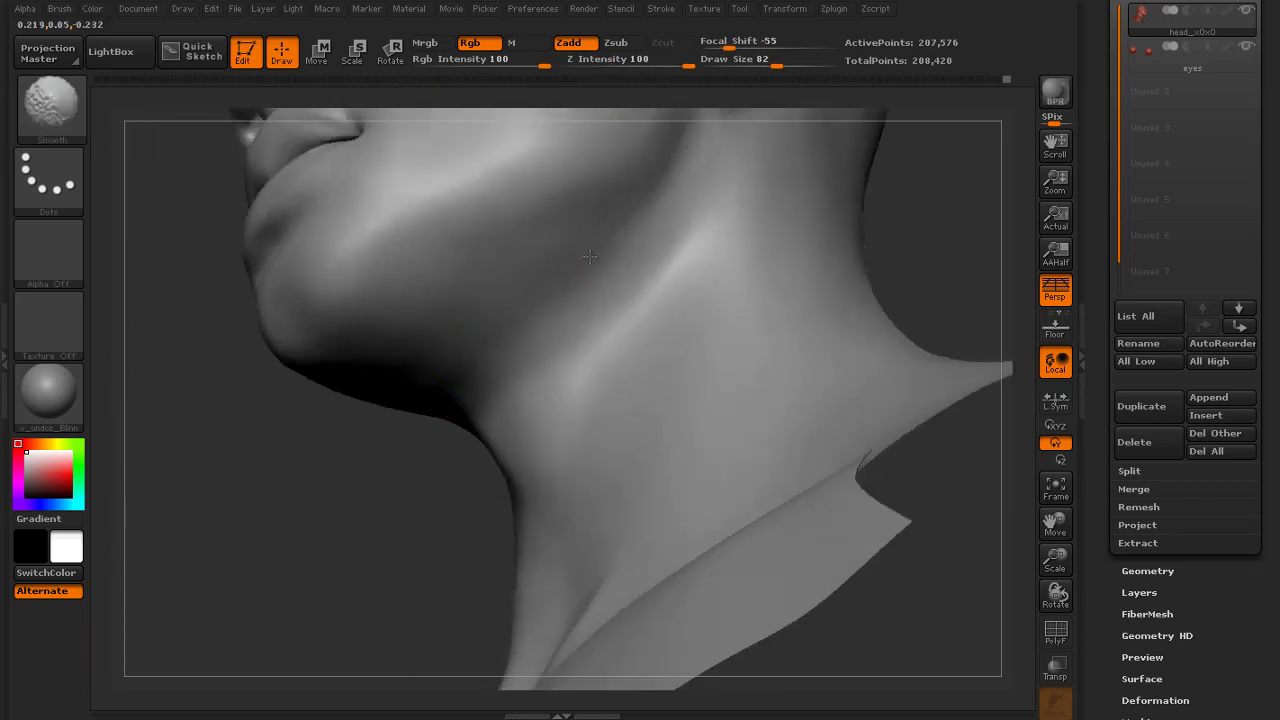
shift+drag(600, 350, 634, 317)
Smooth the side of the neck below the ear at draw size 39 and sculpt its rear contour with the Clay brush
key(f)
drag(366, 480, 297, 525)
key(s)
drag(501, 428, 485, 428)
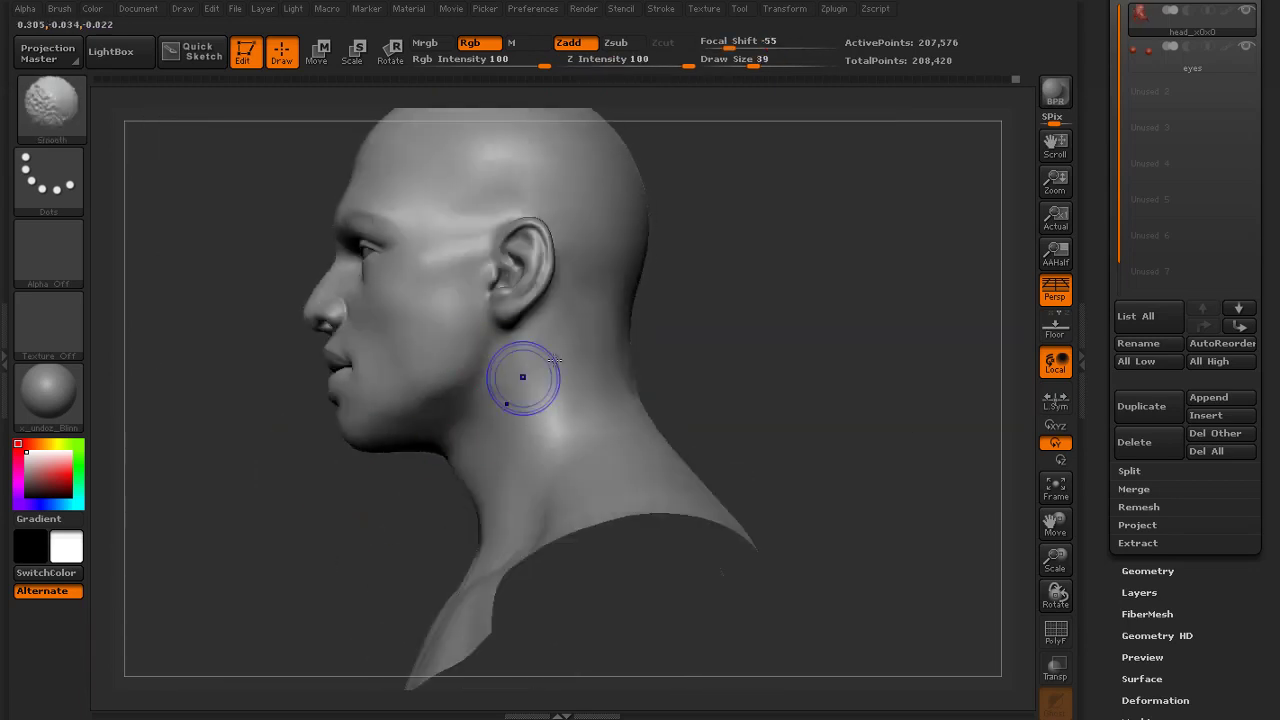
mouse_move(410, 490)
mouse_down()
mouse_move(691, 331)
mouse_move(760, 325)
mouse_up()
mouse_move(760, 325)
alt+mouse_down()
mouse_move(791, 354)
mouse_move(815, 315)
alt+mouse_up()
drag(650, 445, 734, 437)
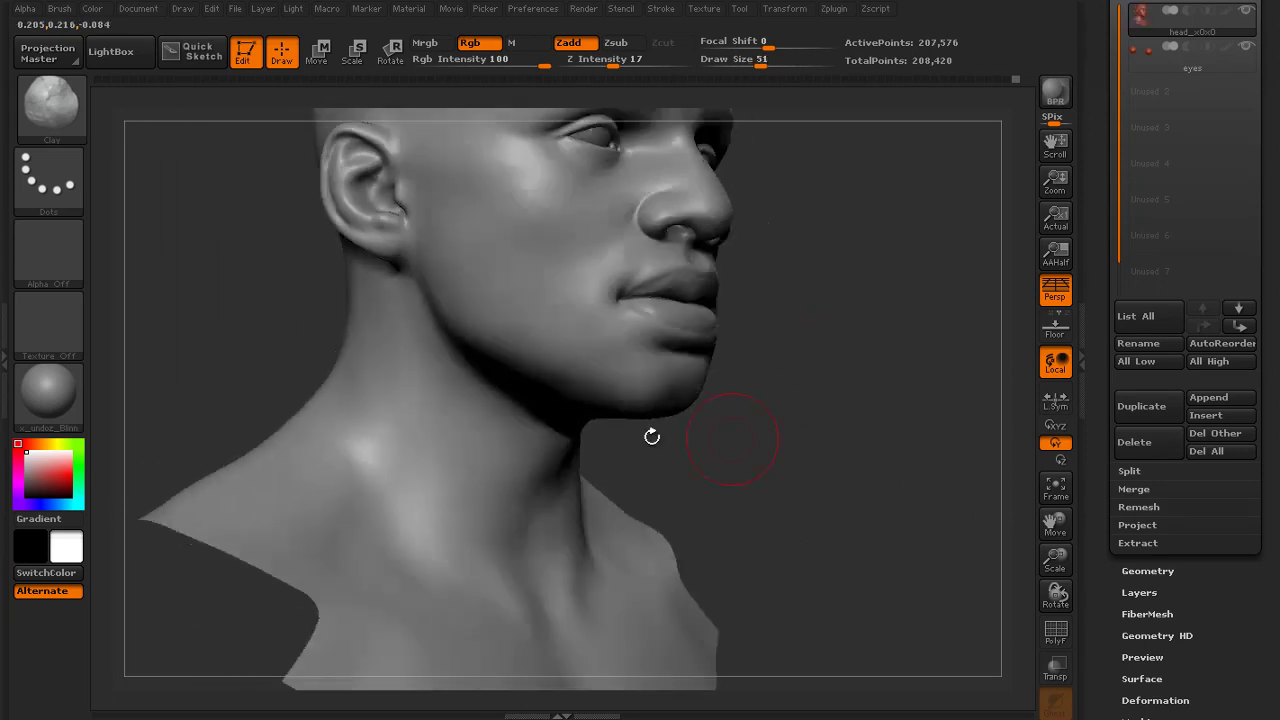
drag(247, 362, 335, 368)
Build up the side of the neck where it meets the shoulder with the Clay brush at draw size 68
key(s)
drag(880, 362, 700, 370)
alt+drag(700, 370, 640, 425)
key(s)
drag(479, 363, 494, 363)
mouse_move(410, 384)
mouse_down()
mouse_move(465, 398)
mouse_move(486, 386)
mouse_move(470, 312)
mouse_up()
mouse_move(590, 400)
alt+mouse_down()
mouse_move(590, 336)
mouse_move(635, 308)
alt+mouse_up()
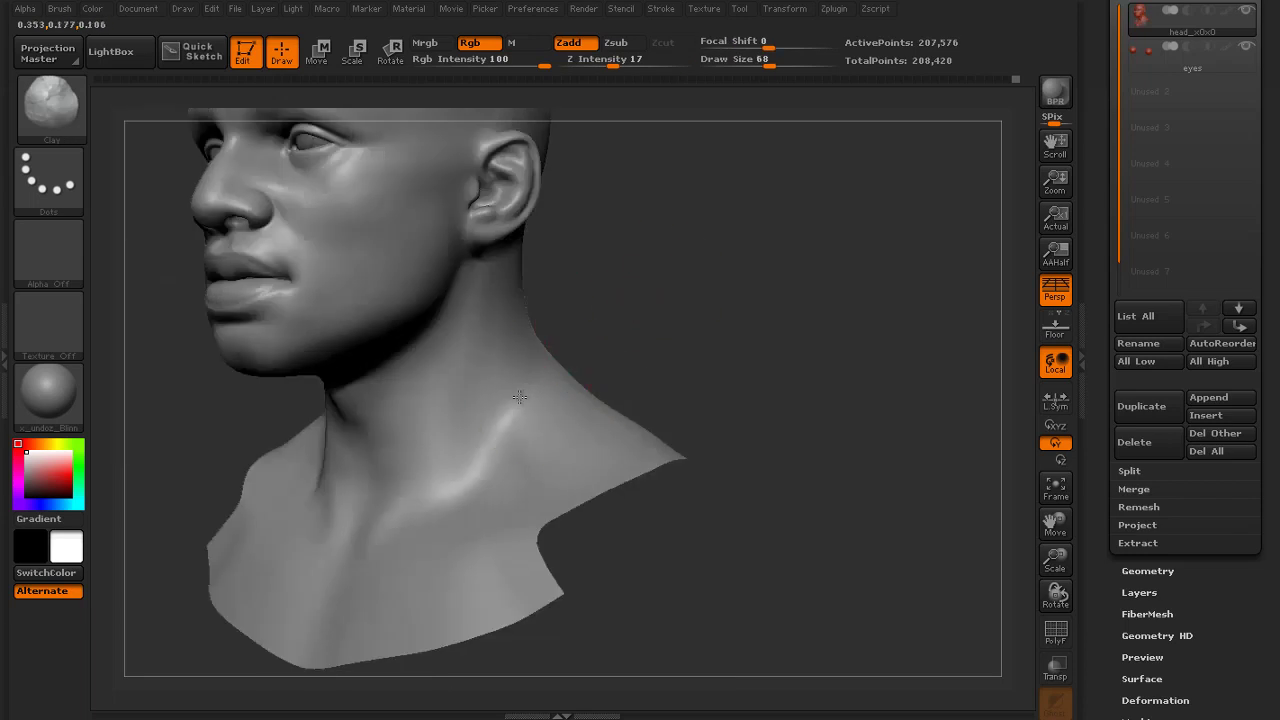
Refine the neck muscle running down to the collarbone with the Clay brush at draw size 48 and smooth it
mouse_move(520, 320)
mouse_down()
mouse_move(546, 320)
mouse_move(520, 320)
mouse_up()
key(s)
drag(486, 346, 471, 346)
drag(600, 320, 618, 290)
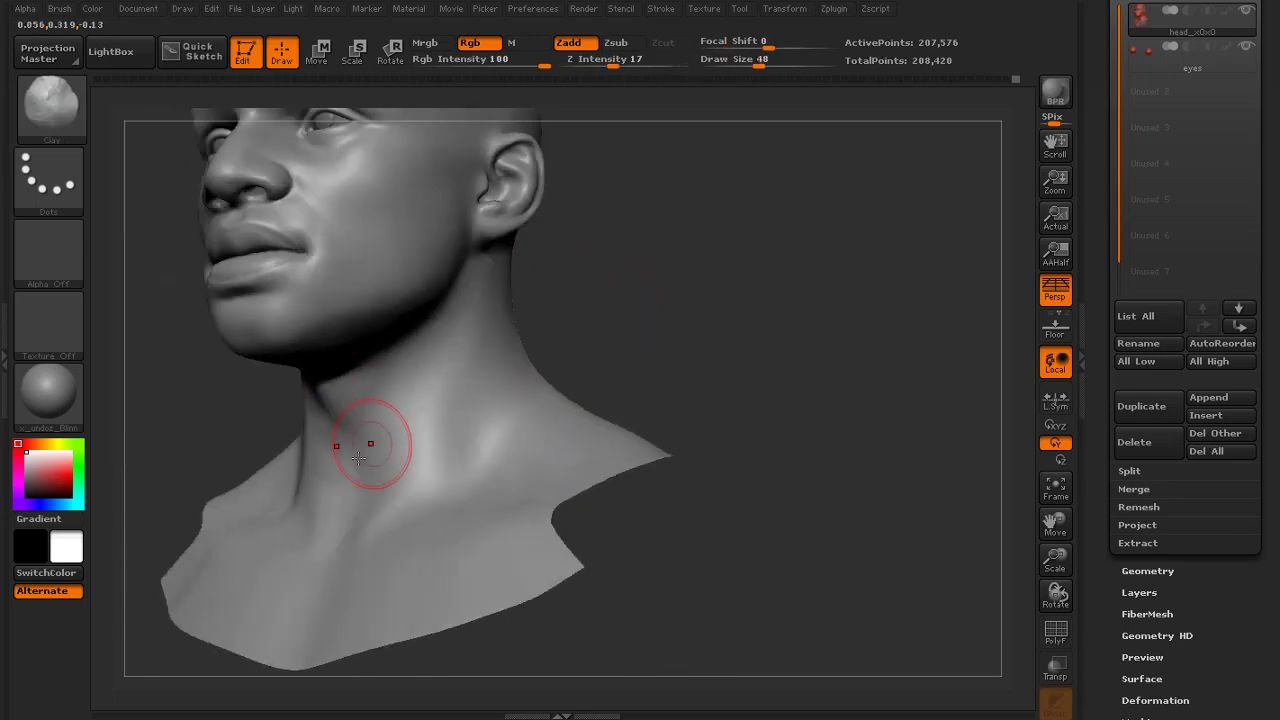
shift+drag(436, 452, 457, 502)
drag(640, 525, 695, 527)
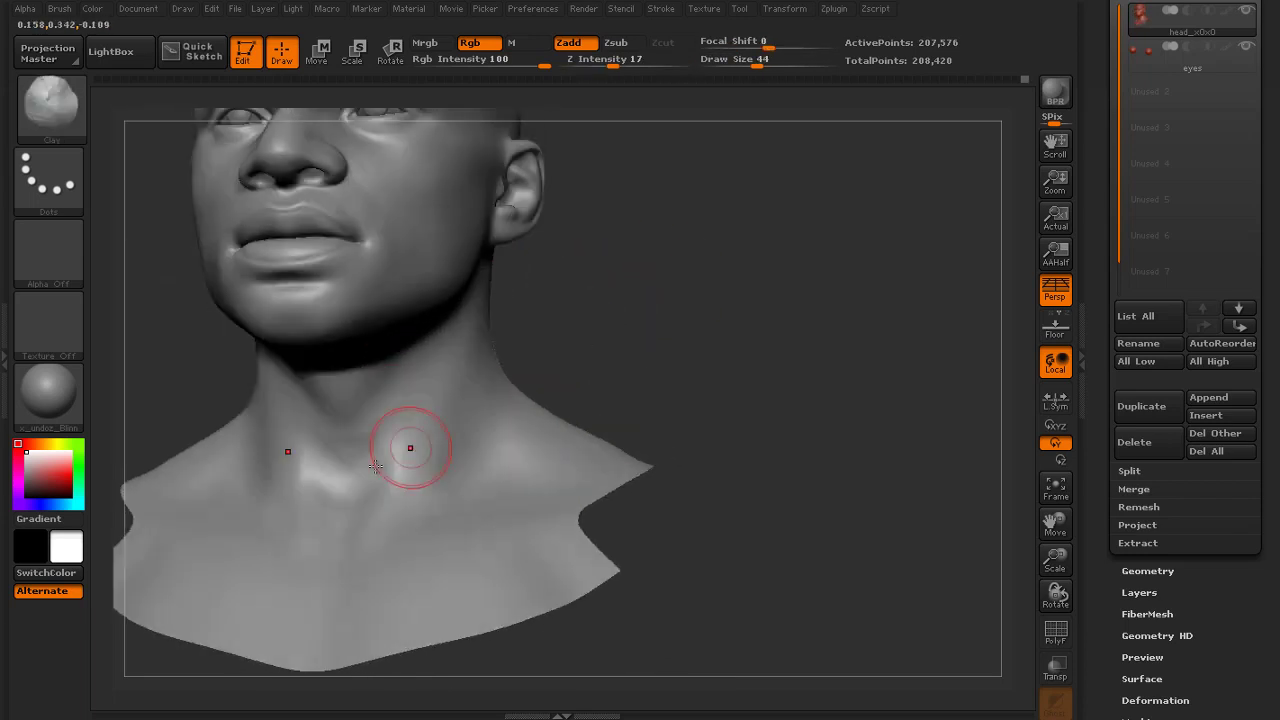
Sculpt the base of the neck and the inner ends of the collarbones with the Clay brush at draw size 27
mouse_move(512, 330)
mouse_down()
mouse_move(575, 314)
mouse_move(592, 361)
mouse_up()
drag(332, 484, 337, 514)
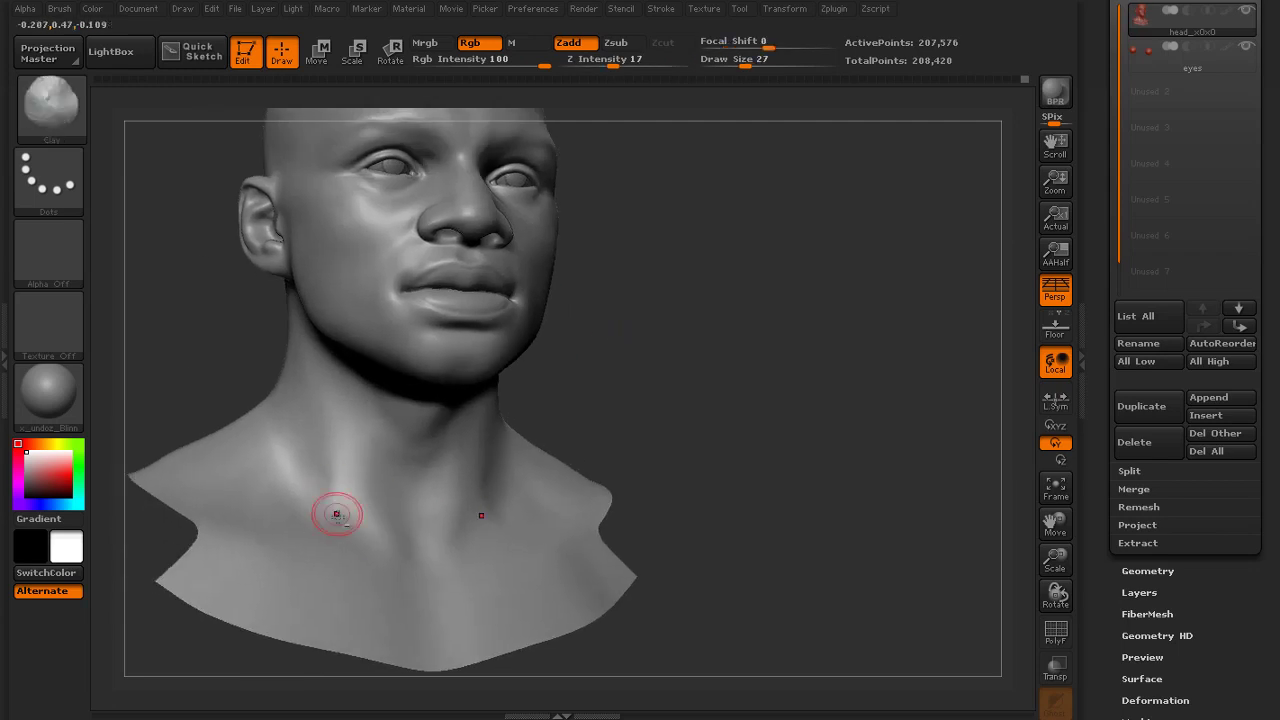
shift+drag(594, 432, 588, 436)
alt+drag(632, 308, 654, 405)
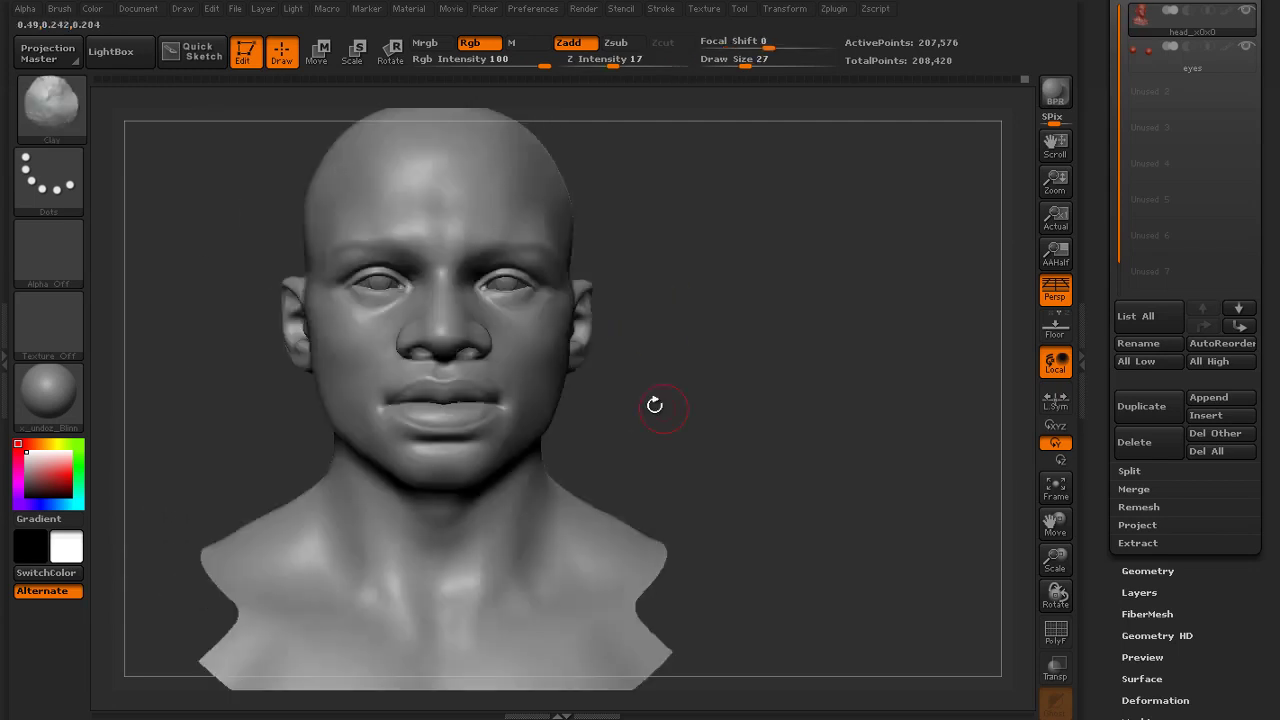
Switch to the Standard brush, sculpt the notch below the ear's tragus and smooth it at draw size 41
mouse_move(826, 325)
mouse_down()
mouse_move(780, 320)
mouse_move(817, 417)
mouse_move(776, 387)
mouse_up()
mouse_move(776, 340)
alt+mouse_down()
mouse_move(826, 409)
mouse_move(798, 407)
alt+mouse_up()
alt+drag(798, 407, 880, 405)
key([)
click(52, 103)
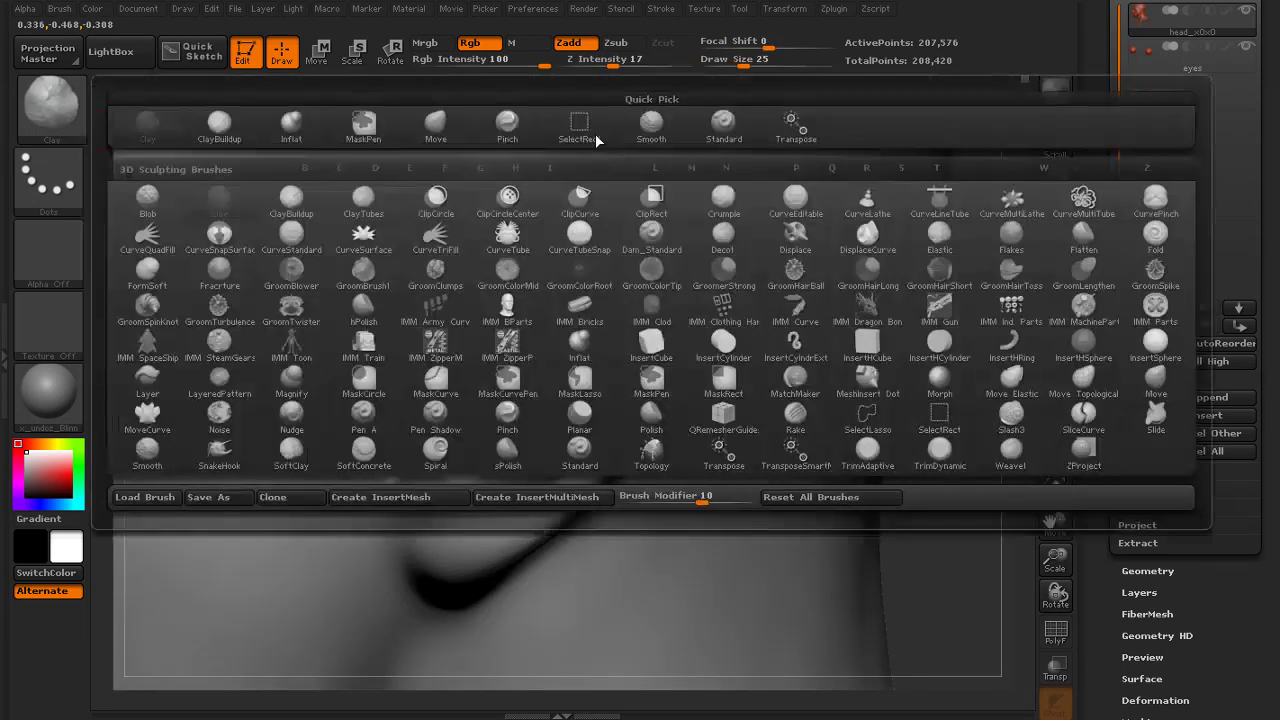
click(726, 126)
drag(397, 451, 388, 466)
shift+drag(388, 466, 390, 471)
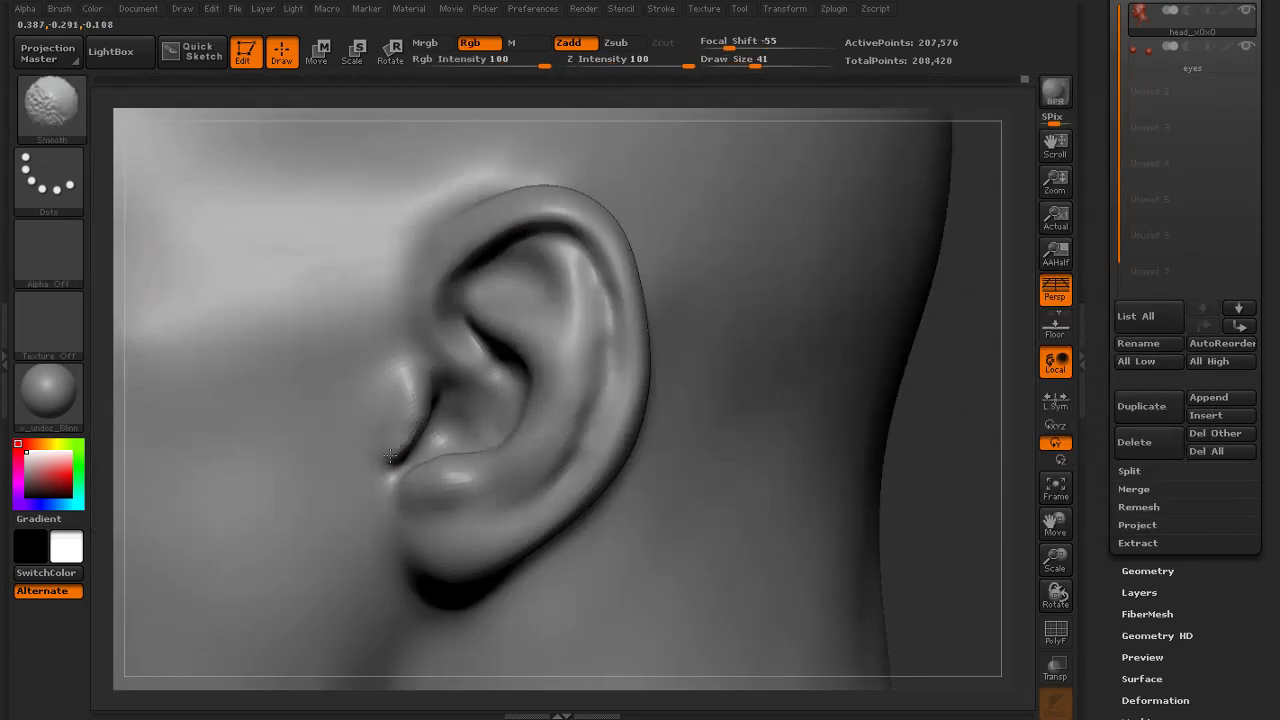
Sculpt the ridge above the earlobe with the Standard brush and smooth it at draw size 54
drag(977, 449, 880, 451)
key(s)
drag(494, 502, 502, 502)
drag(394, 492, 430, 481)
shift+drag(430, 481, 448, 479)
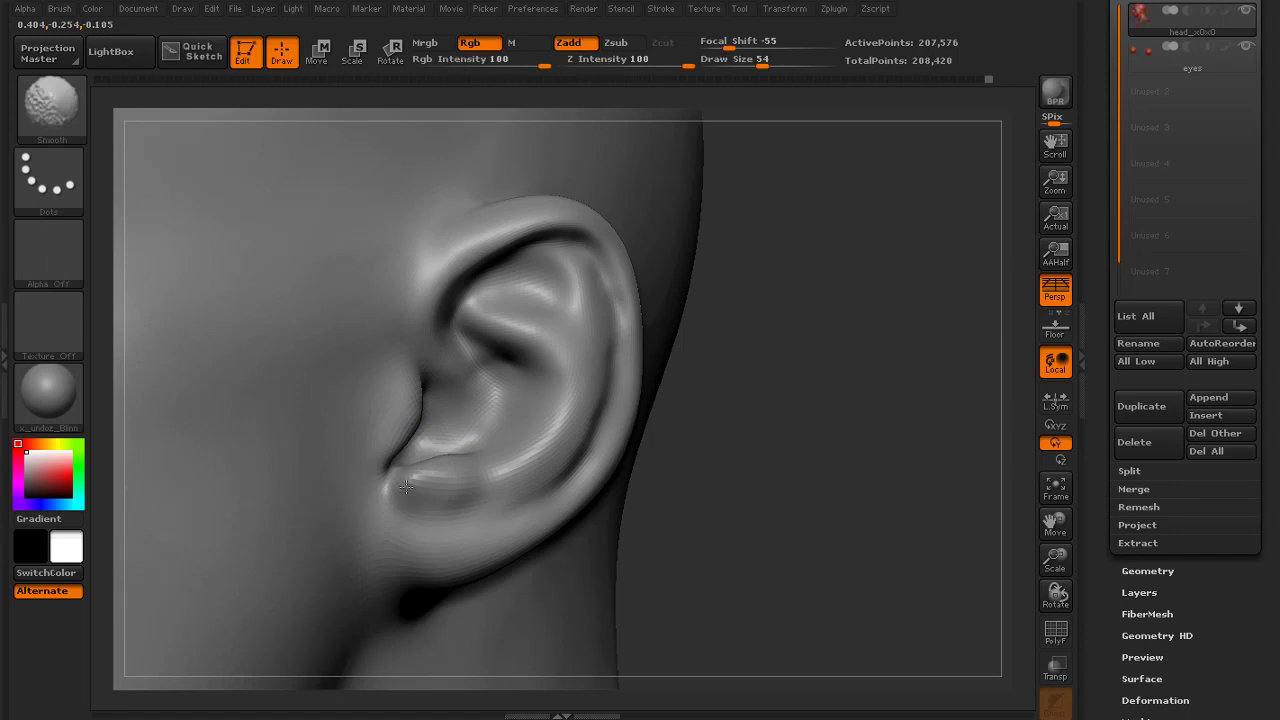
Sculpt and smooth the inner bowl of the ear with a smaller Standard brush
mouse_move(477, 528)
mouse_down()
mouse_move(540, 500)
mouse_move(462, 526)
mouse_up()
key([)
drag(482, 436, 502, 402)
shift+drag(502, 402, 500, 425)
key([)
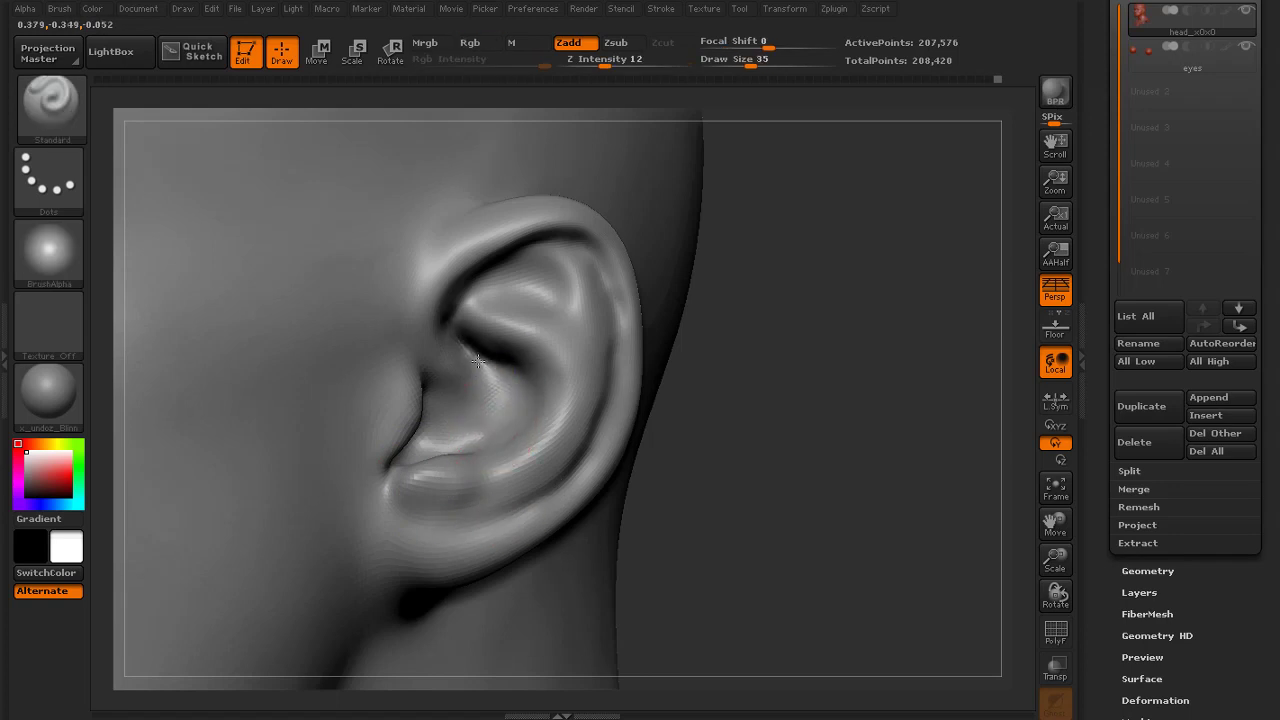
Shape the ridge crossing the ear's inner bowl with the Standard brush at Z Intensity 12 and smooth the bowl
drag(478, 361, 498, 386)
shift+drag(498, 386, 486, 368)
mouse_move(750, 388)
mouse_down()
mouse_move(834, 390)
mouse_move(806, 390)
mouse_up()
mouse_move(472, 345)
mouse_down()
mouse_move(516, 380)
mouse_move(490, 345)
mouse_move(515, 390)
mouse_up()
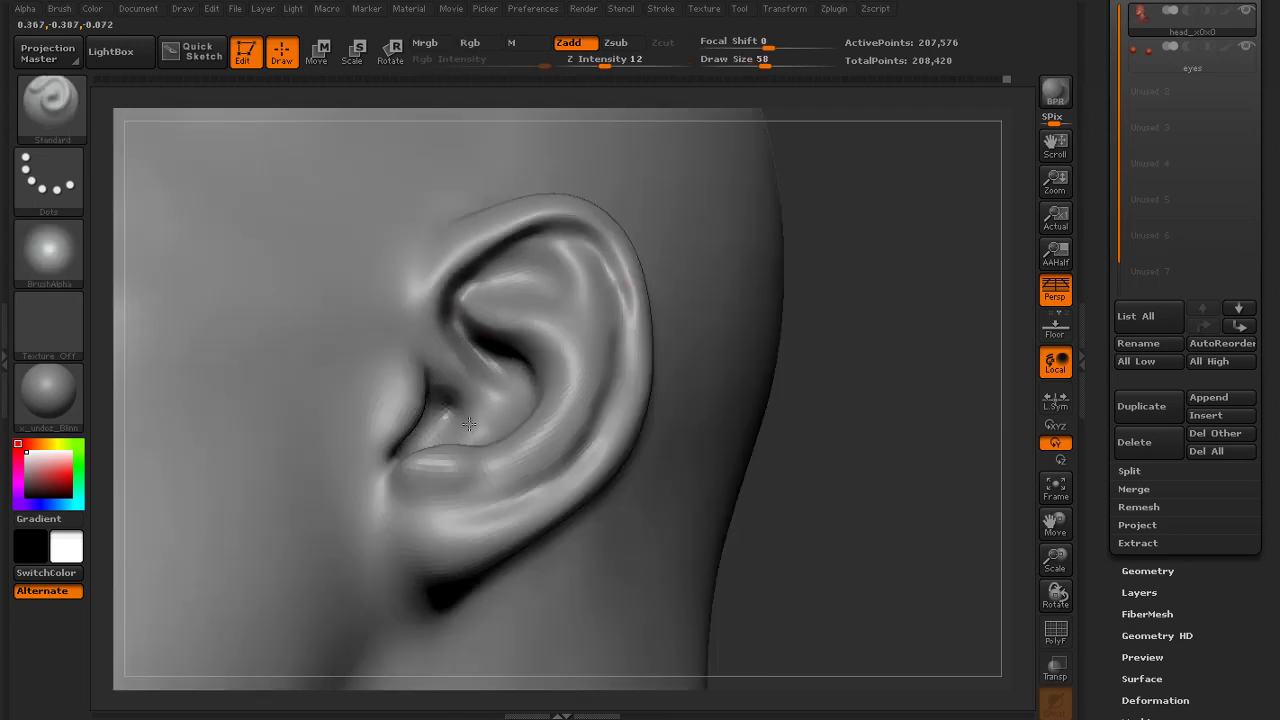
drag(469, 424, 480, 412)
mouse_move(480, 412)
shift+mouse_down()
mouse_move(483, 426)
mouse_move(440, 383)
shift+mouse_up()
Smooth the ridge above the earlobe, then sculpt and smooth the ear's upper inner fold
mouse_move(852, 397)
mouse_down()
mouse_move(880, 401)
mouse_move(649, 442)
mouse_up()
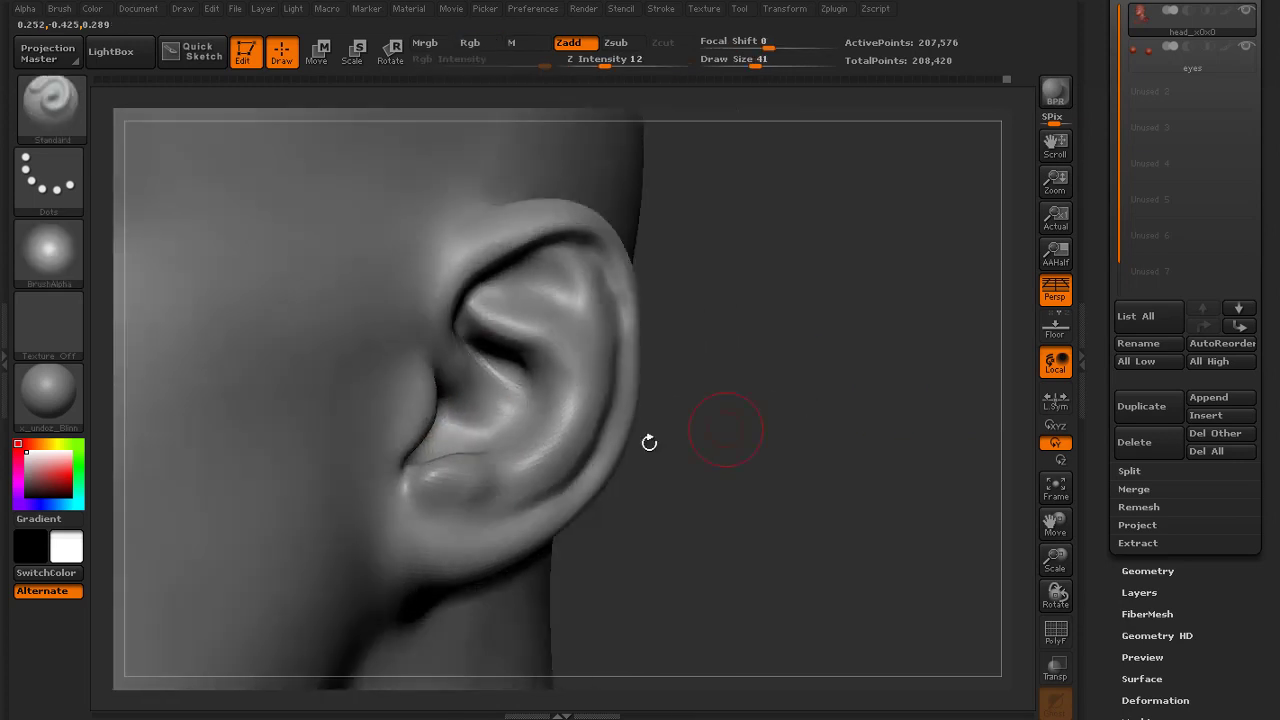
shift+drag(432, 486, 490, 486)
drag(790, 330, 690, 225)
key(bracketleft)
mouse_move(606, 345)
mouse_down()
mouse_move(568, 262)
mouse_move(545, 272)
mouse_up()
shift+drag(556, 270, 602, 328)
Smooth the hollow beneath the ear's upper rim and refine the groove inside the outer rim at draw size 33
drag(815, 351, 735, 315)
key(bracketright)
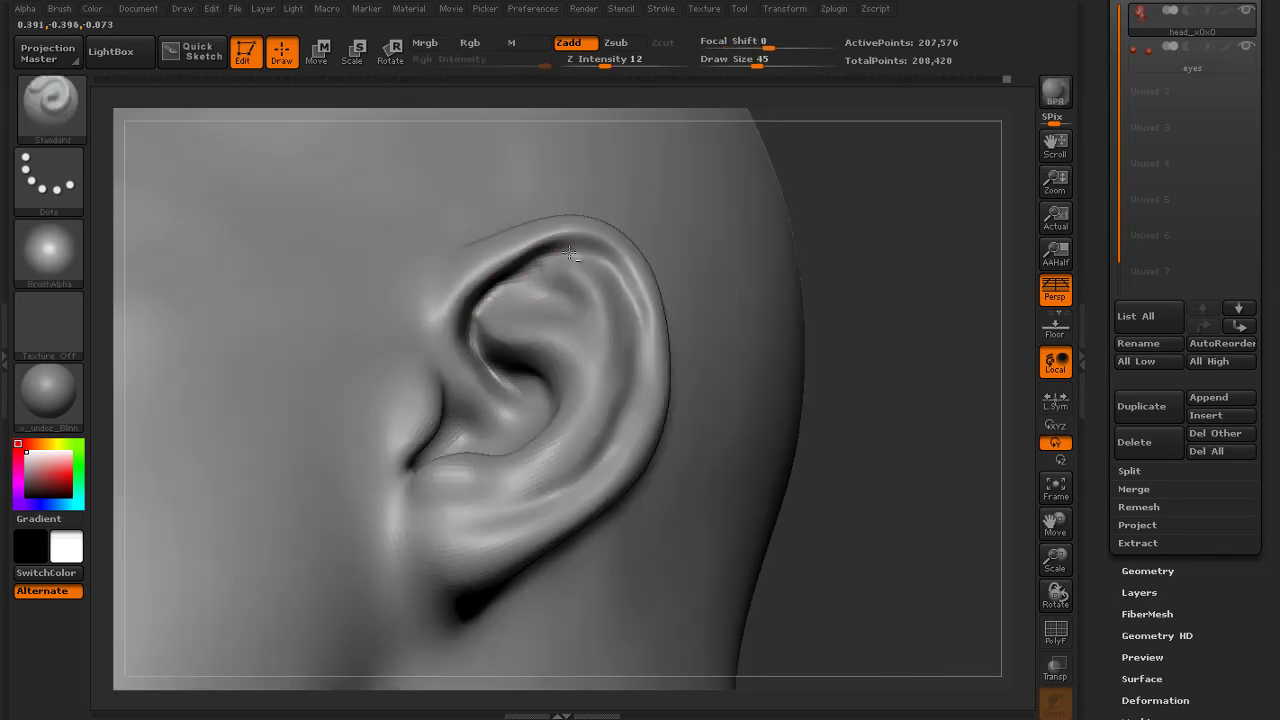
shift+drag(585, 252, 545, 278)
mouse_move(552, 272)
shift+mouse_down()
mouse_move(484, 318)
mouse_move(486, 350)
shift+mouse_up()
drag(850, 340, 825, 290)
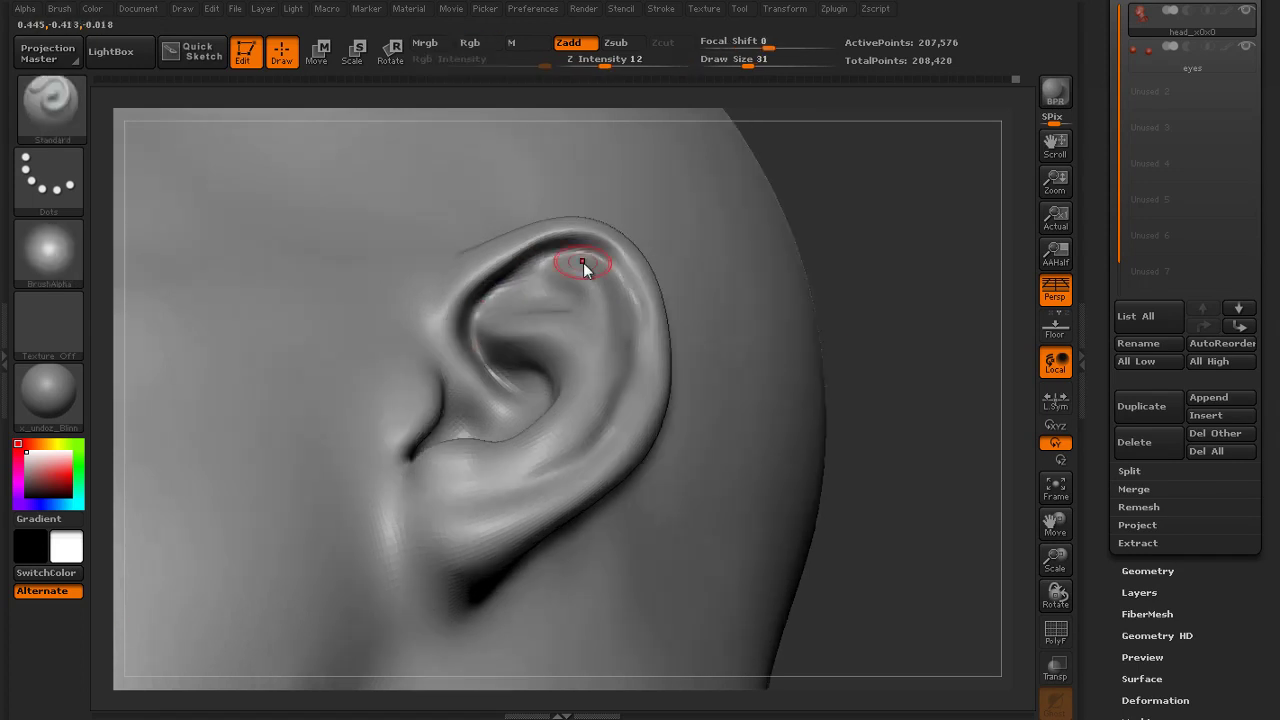
drag(636, 393, 612, 418)
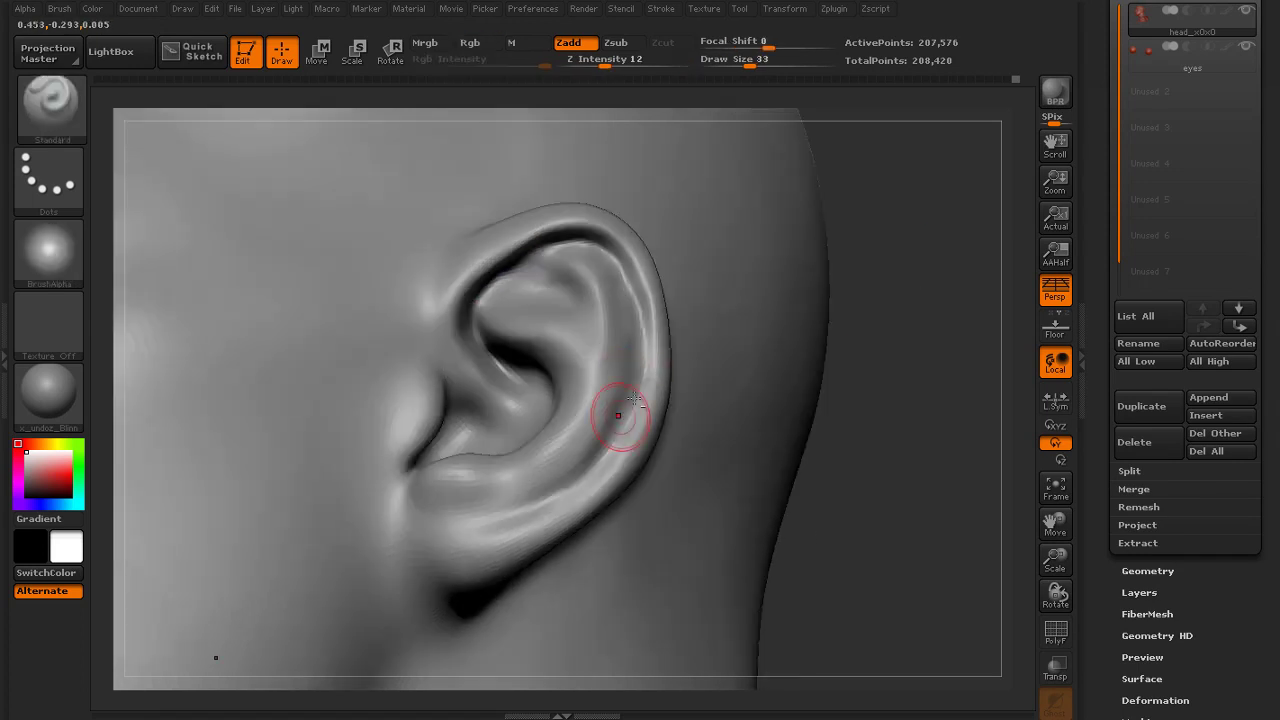
key(shift)
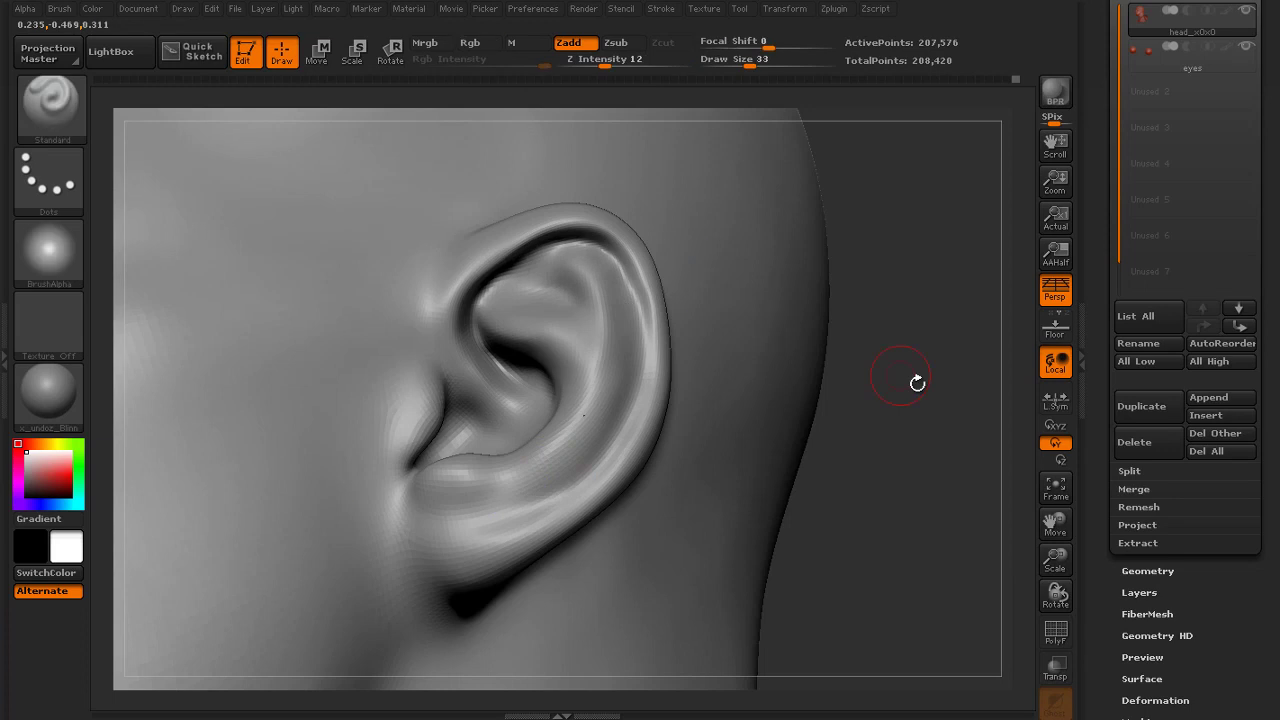
Blend the area where the front of the ear meets the cheek at draw size 61
mouse_move(914, 380)
mouse_down()
mouse_move(573, 283)
mouse_move(629, 256)
mouse_up()
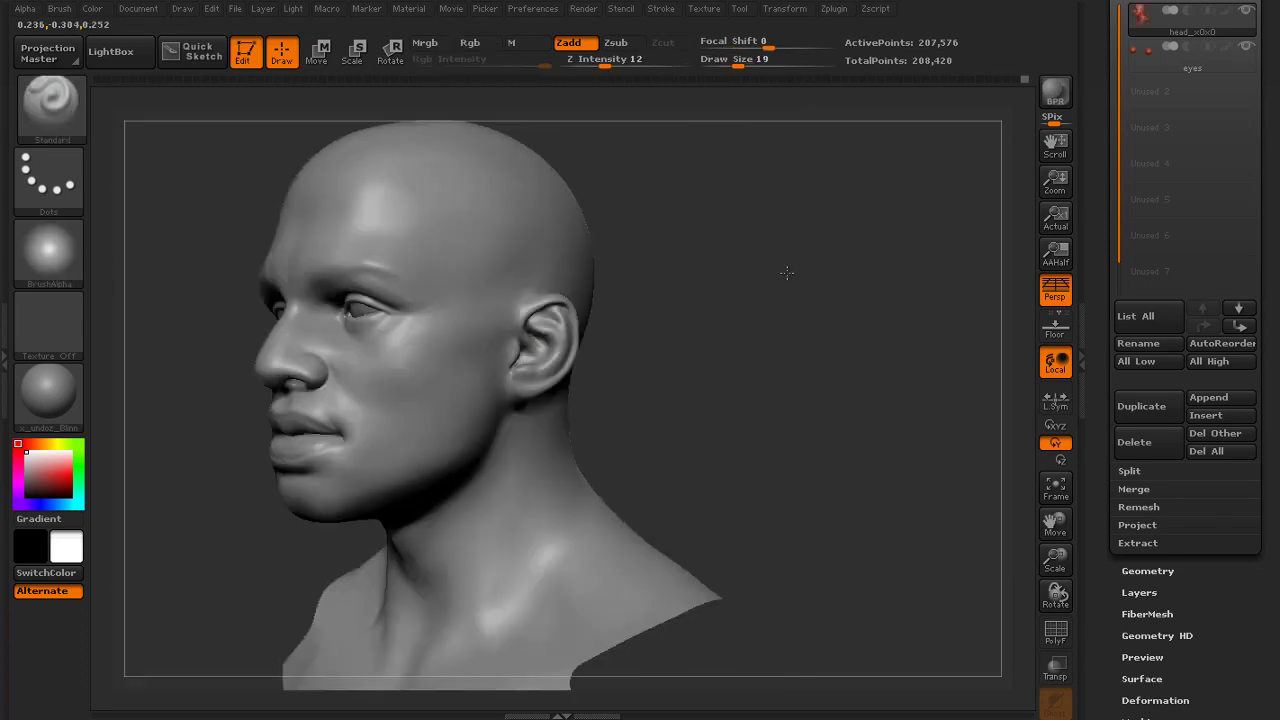
drag(789, 274, 663, 309)
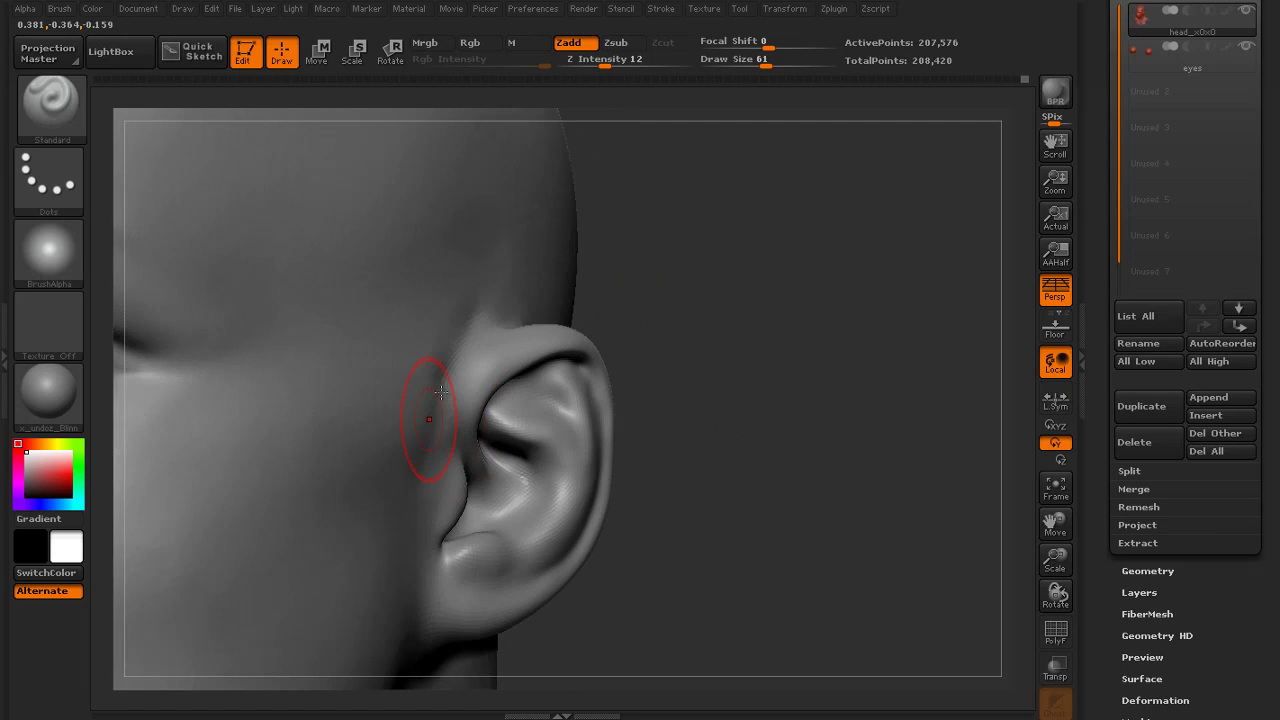
key(shift)
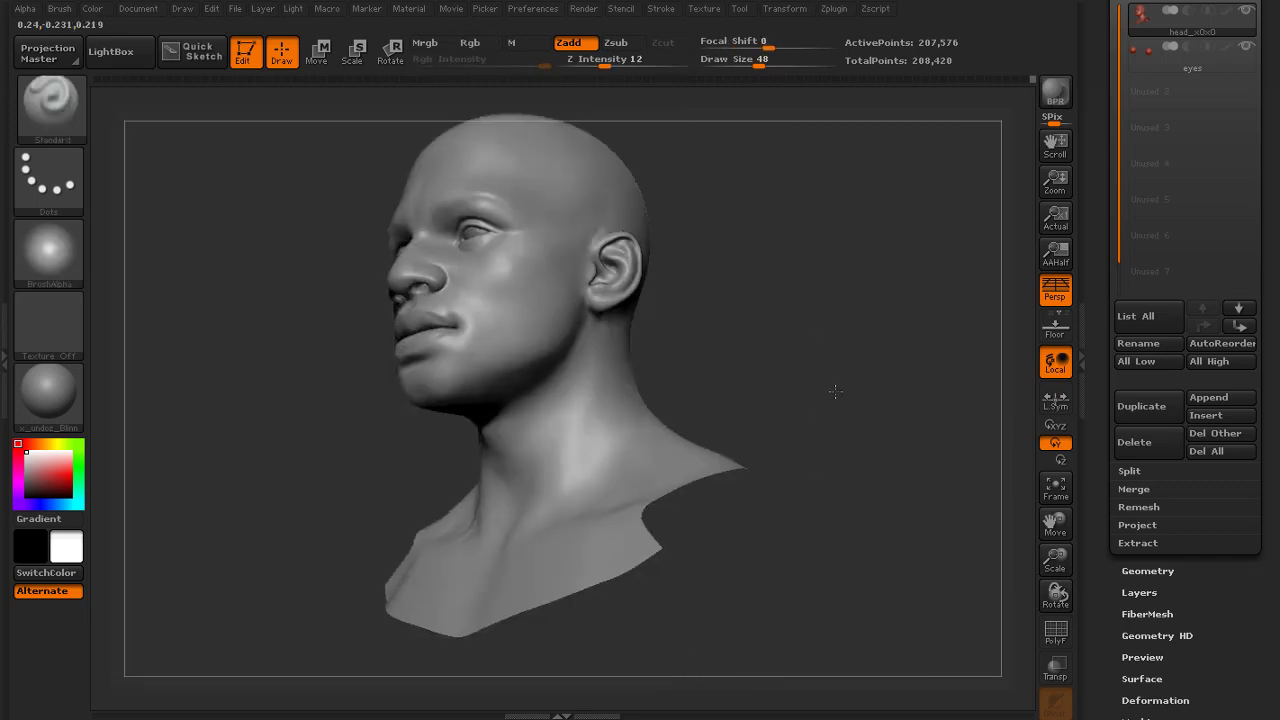
Reshape the earlobe with the Move brush at draw size 47 and smooth its junction with the jaw
mouse_move(835, 391)
mouse_down()
mouse_move(757, 414)
mouse_move(723, 323)
mouse_move(800, 318)
mouse_move(729, 286)
mouse_up()
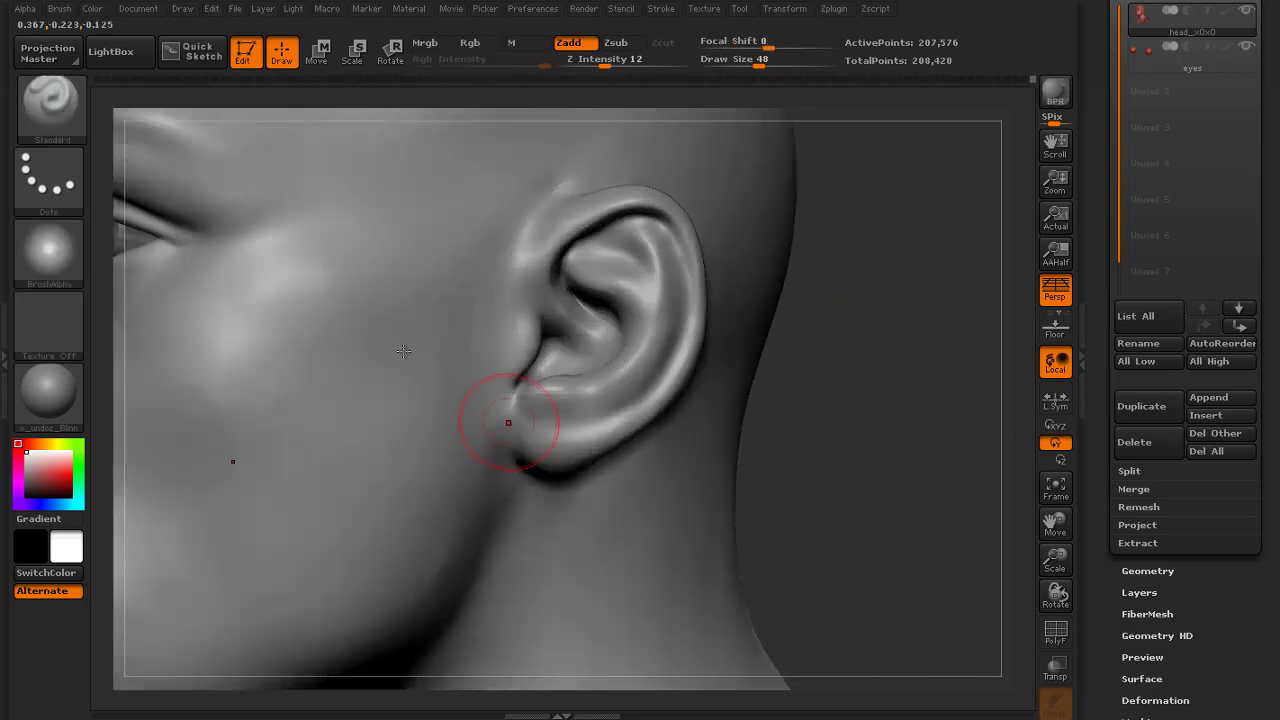
key(b)
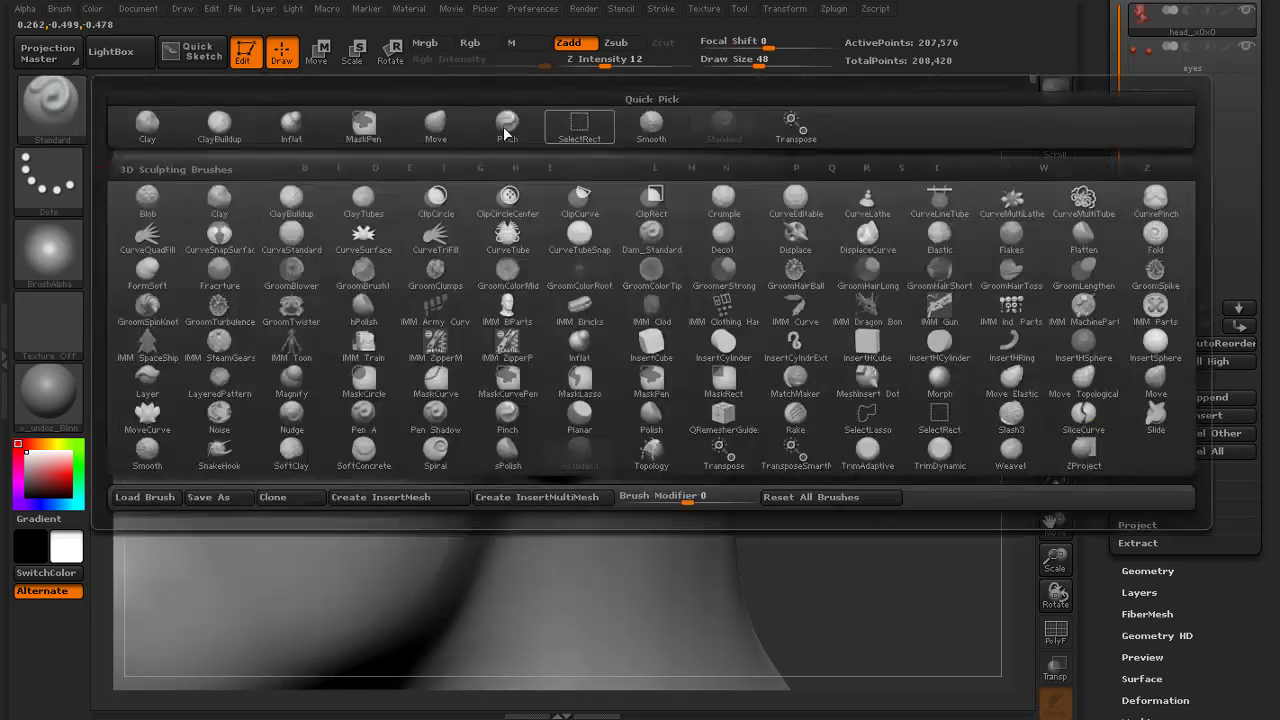
key(m)
key(v)
mouse_move(546, 460)
mouse_down()
mouse_move(520, 466)
mouse_move(572, 471)
mouse_up()
key(s)
shift+drag(494, 470, 477, 486)
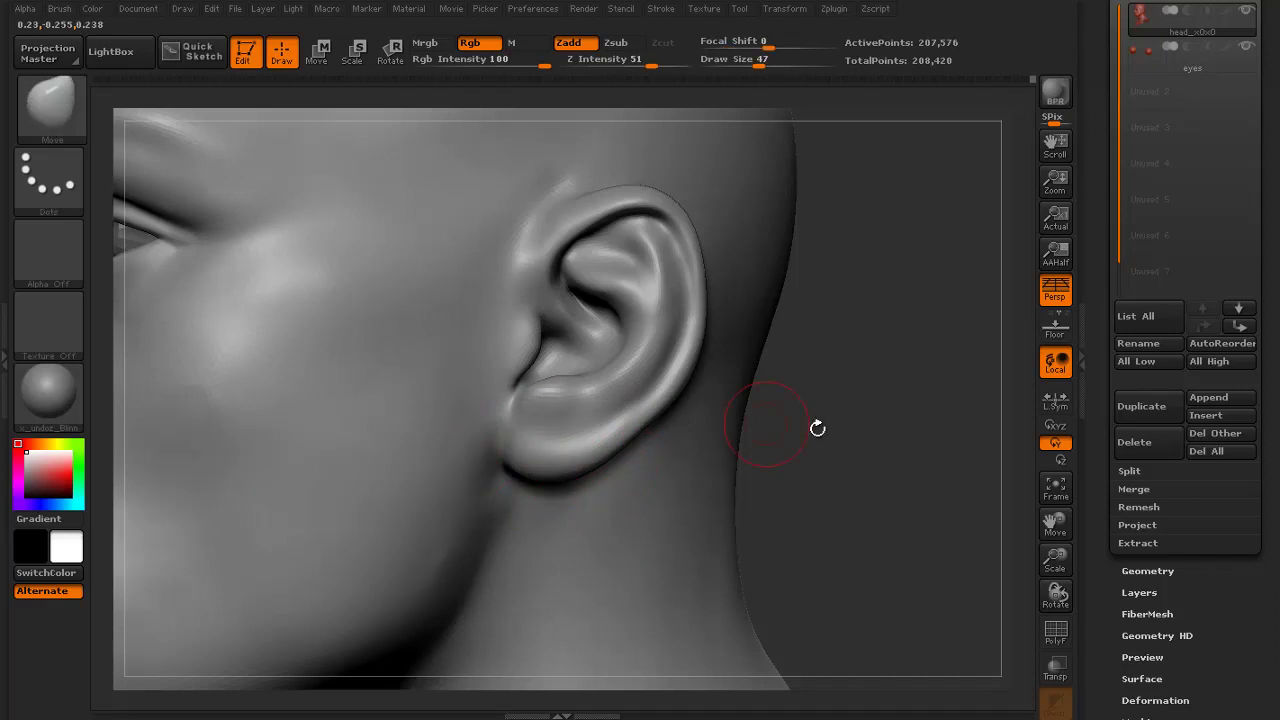
Smooth the ridge above the earlobe and the lower ear at draw size 19
drag(817, 428, 555, 371)
key(shift)
shift+drag(638, 373, 740, 359)
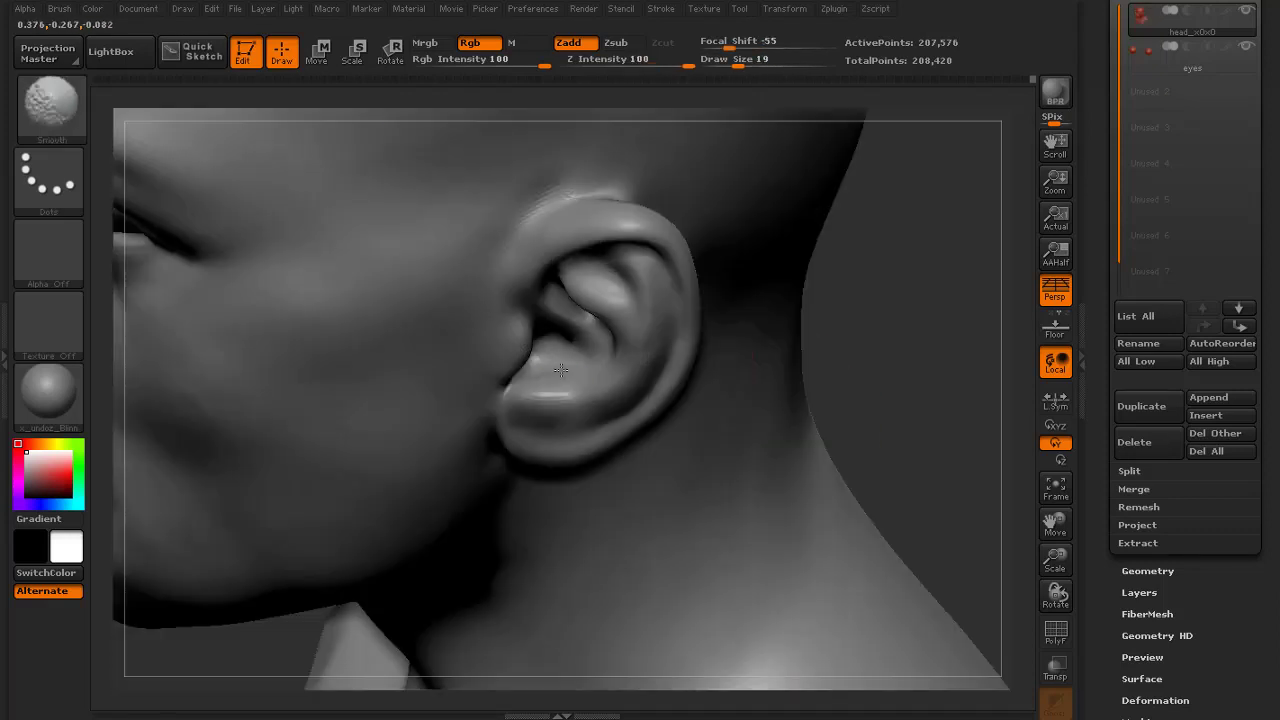
drag(894, 365, 858, 334)
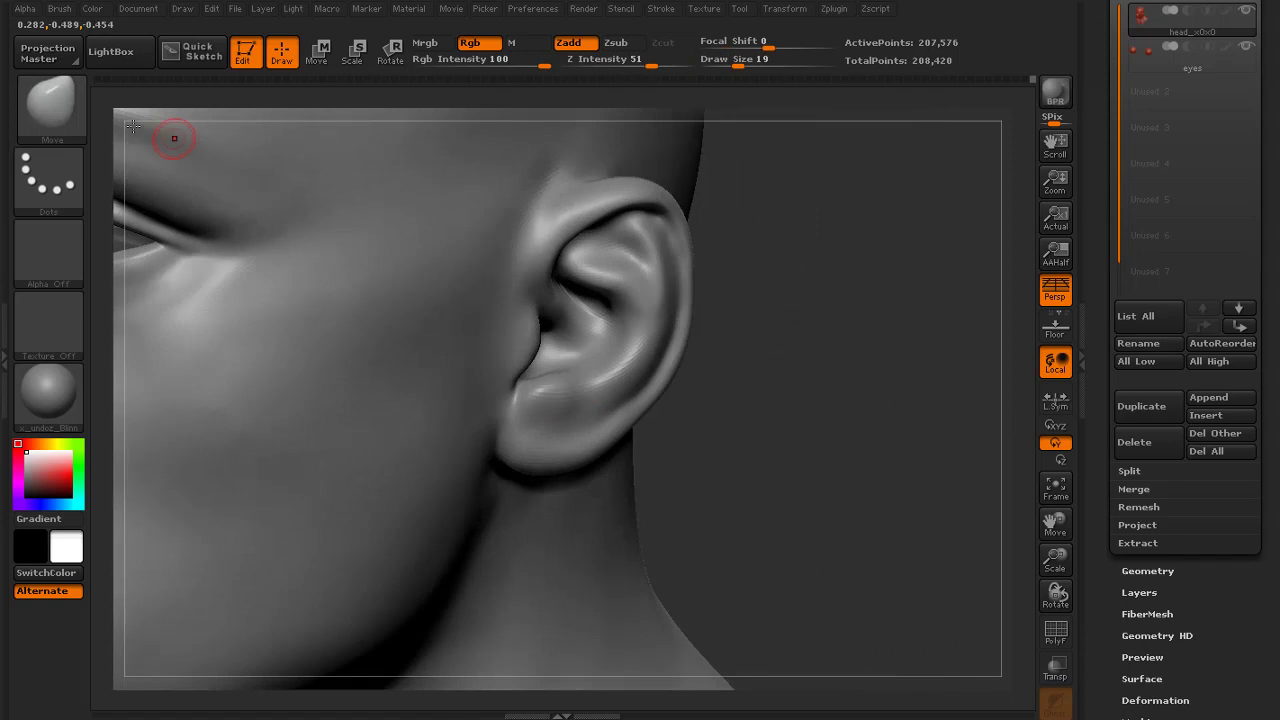
Switch to the Clay brush, refine the ridge above the earlobe and smooth the earlobe's upper area at draw size 19
key(b)
key(c)
key(l)
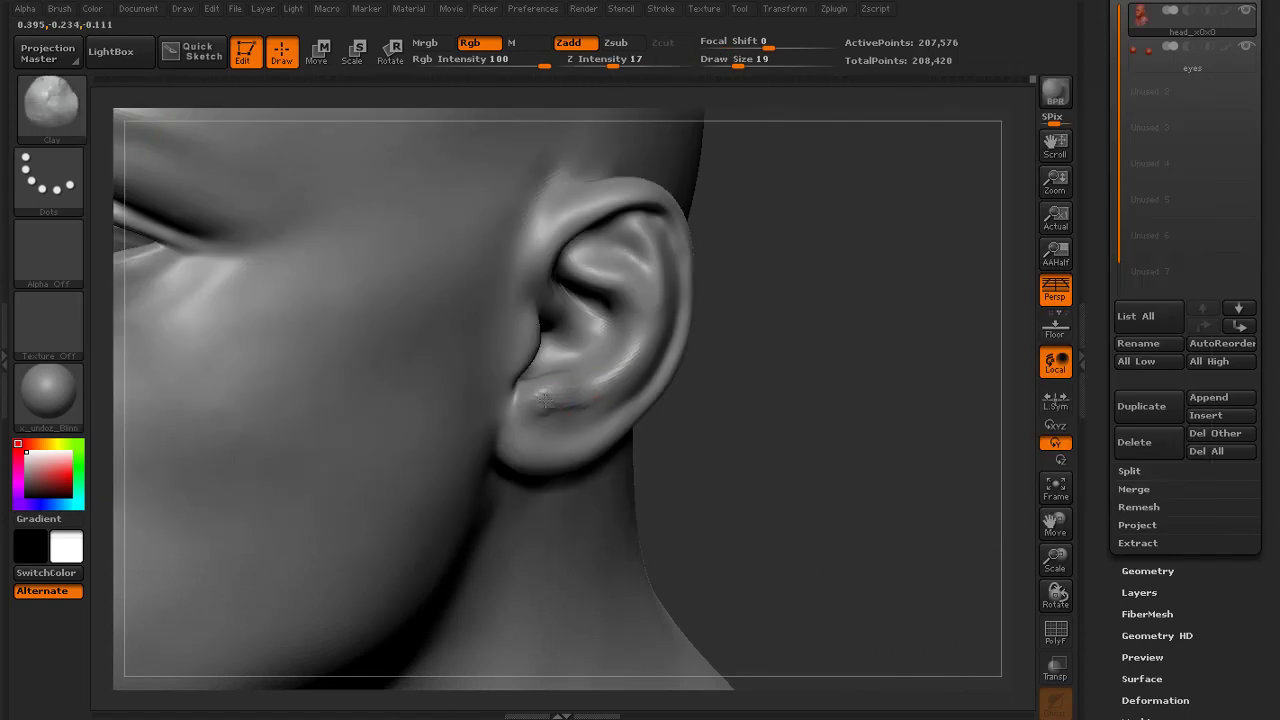
mouse_move(736, 378)
mouse_down()
mouse_move(684, 382)
mouse_move(834, 378)
mouse_up()
shift+drag(520, 422, 556, 416)
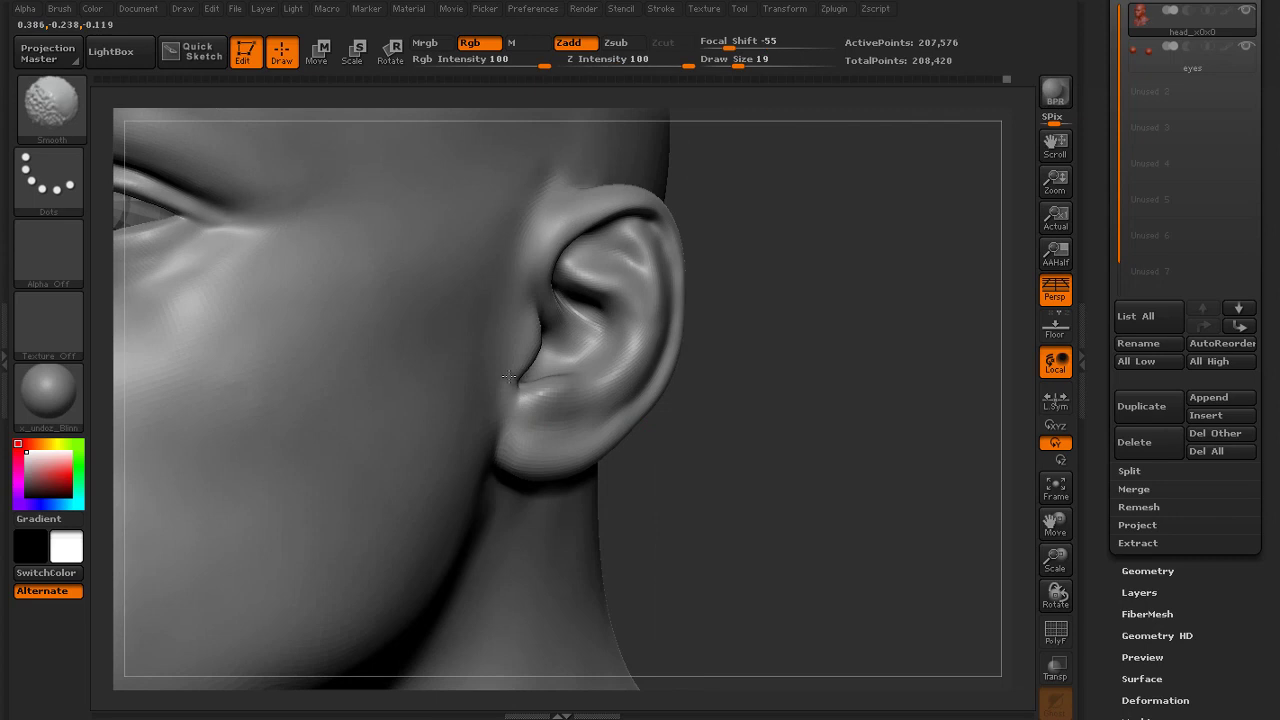
drag(770, 390, 712, 396)
key(shift)
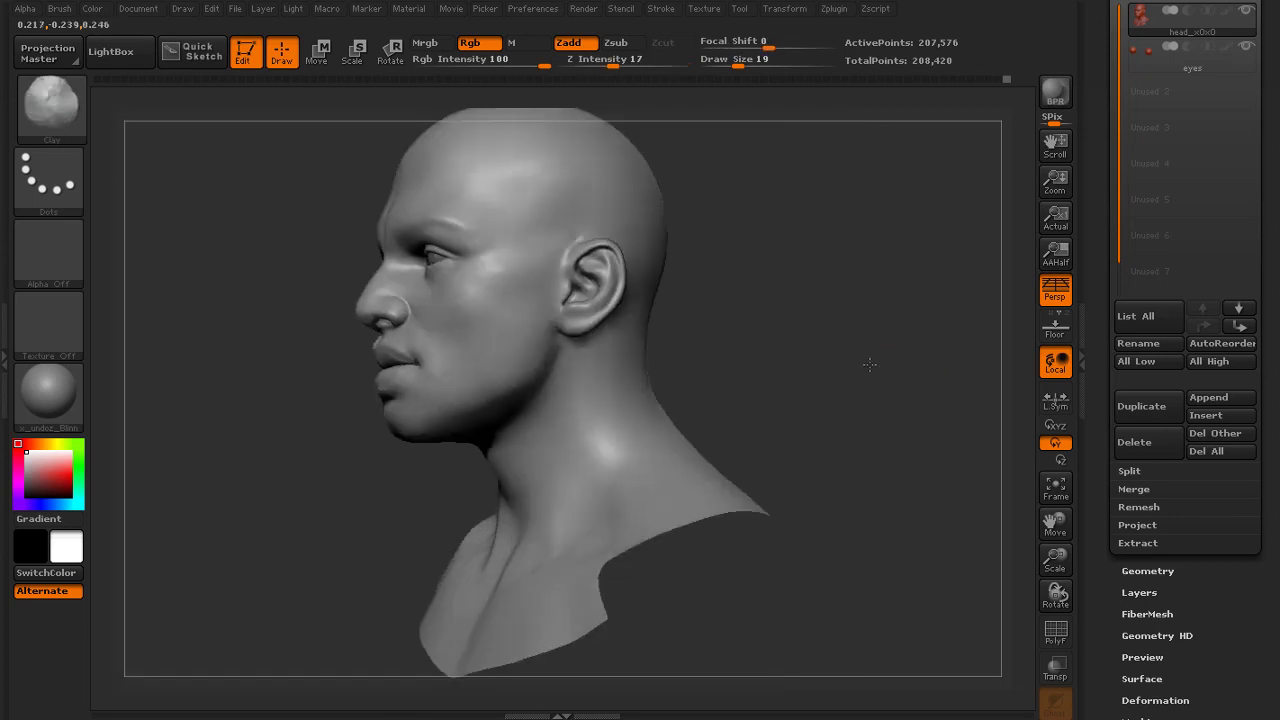
mouse_move(869, 360)
mouse_down()
mouse_move(914, 414)
mouse_move(445, 345)
mouse_up()
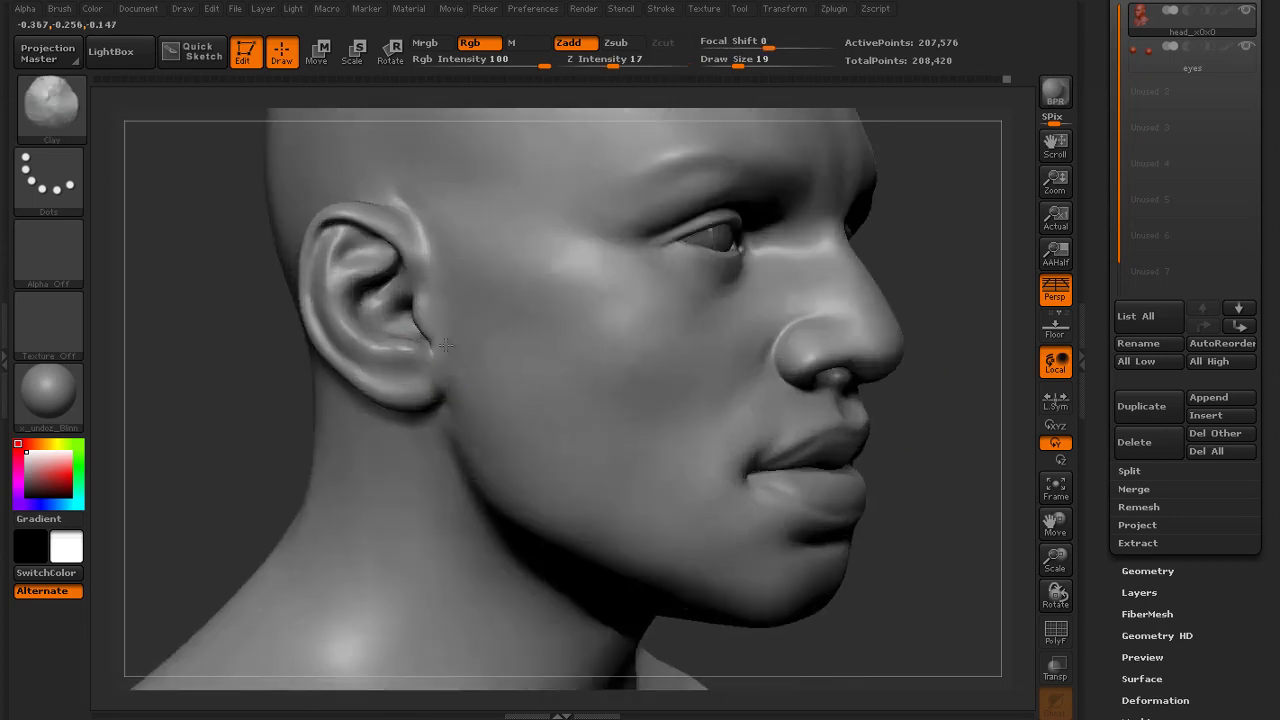
Smooth the front edge of the earlobe where it meets the cheek at draw size 22
key(shift)
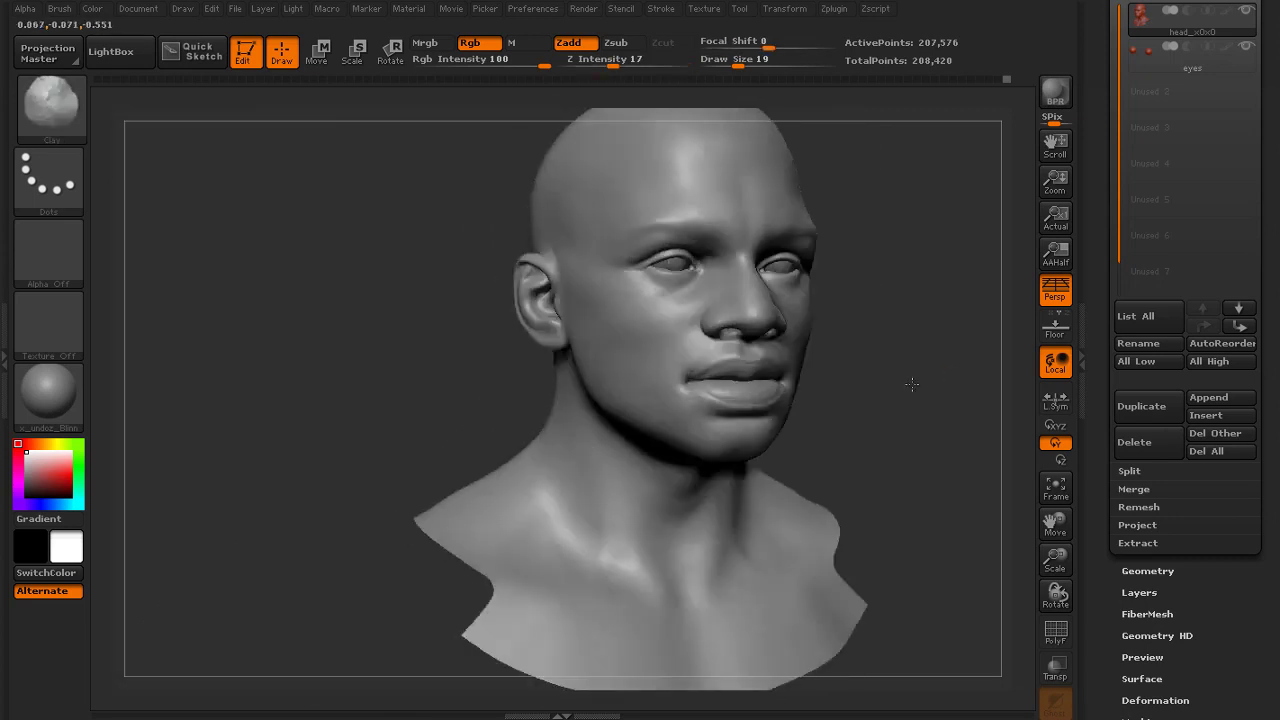
mouse_move(908, 383)
mouse_down()
mouse_move(771, 371)
mouse_move(763, 297)
mouse_up()
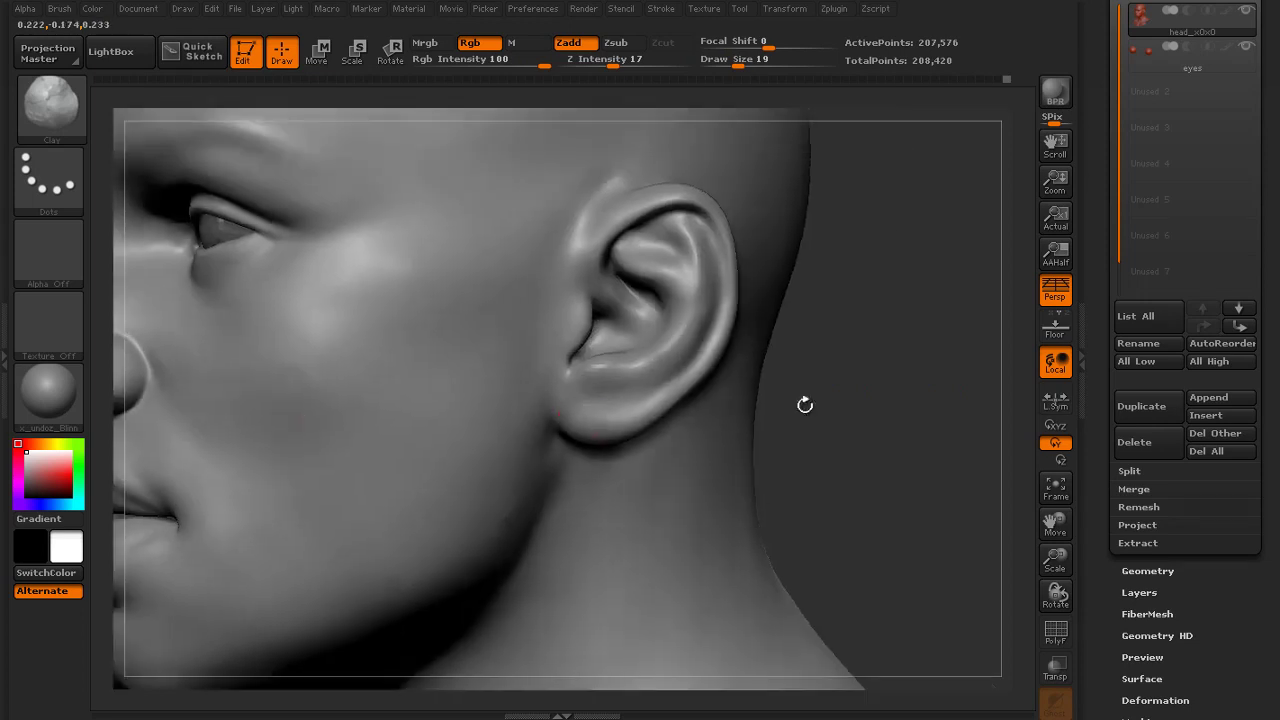
drag(805, 405, 806, 407)
key(])
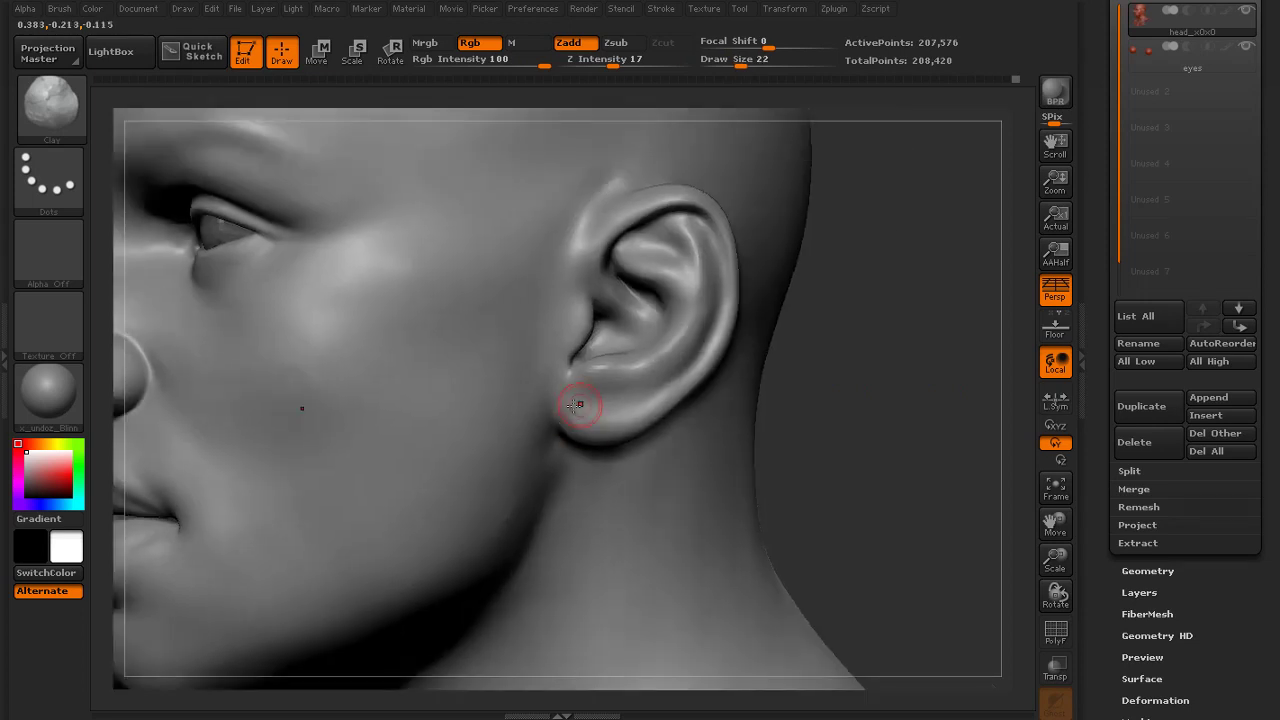
key(shift)
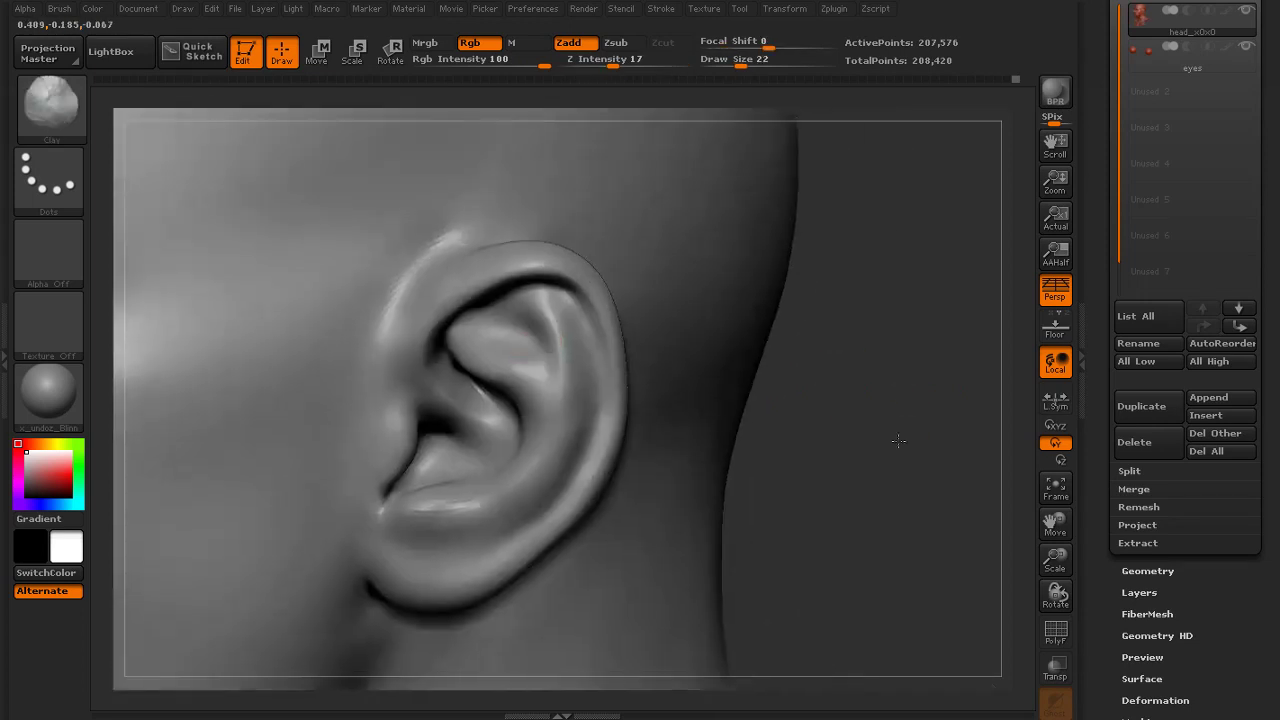
Refine the ear's inner folds and upper rim with the Standard brush at Z intensity 12, smoothing the upper attachment at draw size 35
key(shift)
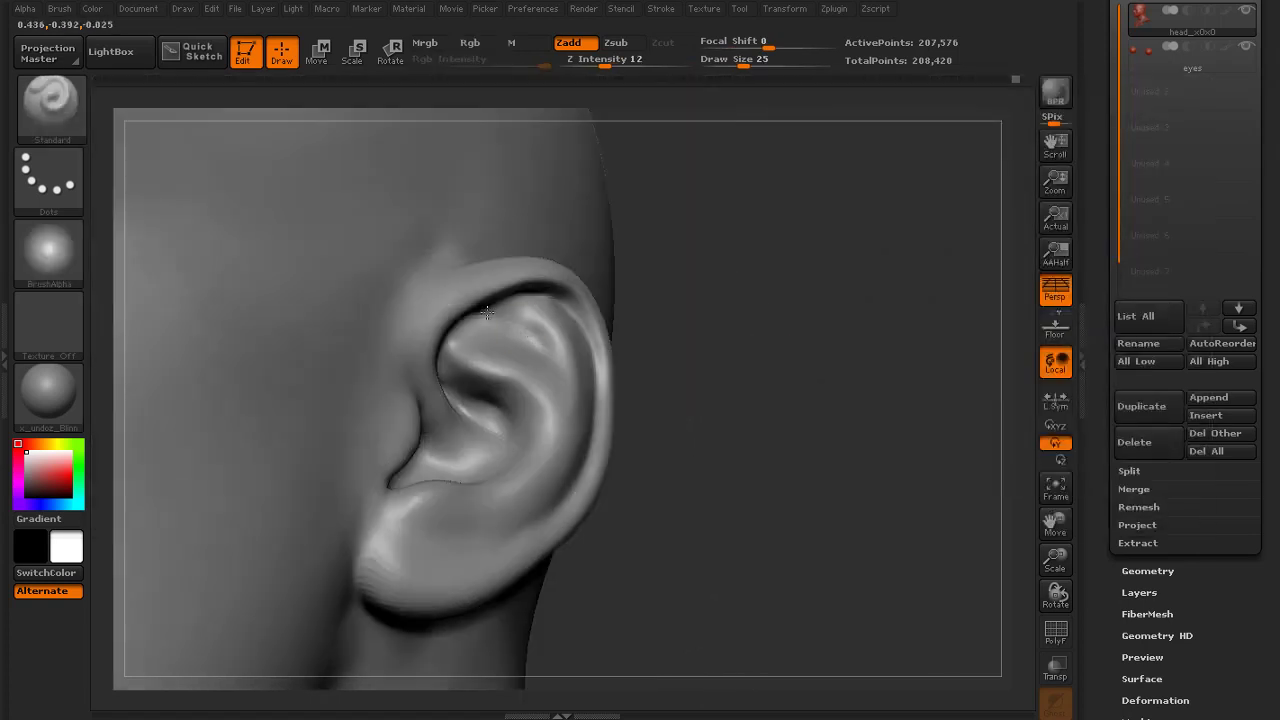
drag(760, 314, 630, 330)
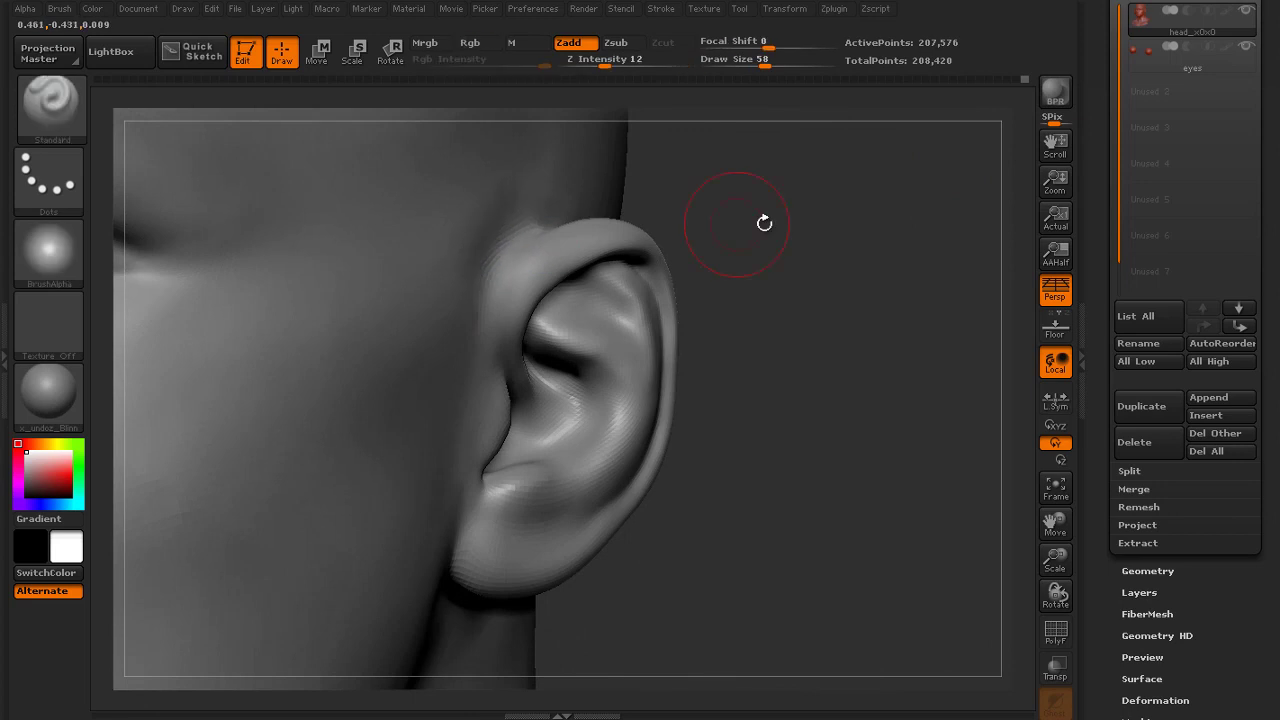
drag(764, 222, 560, 230)
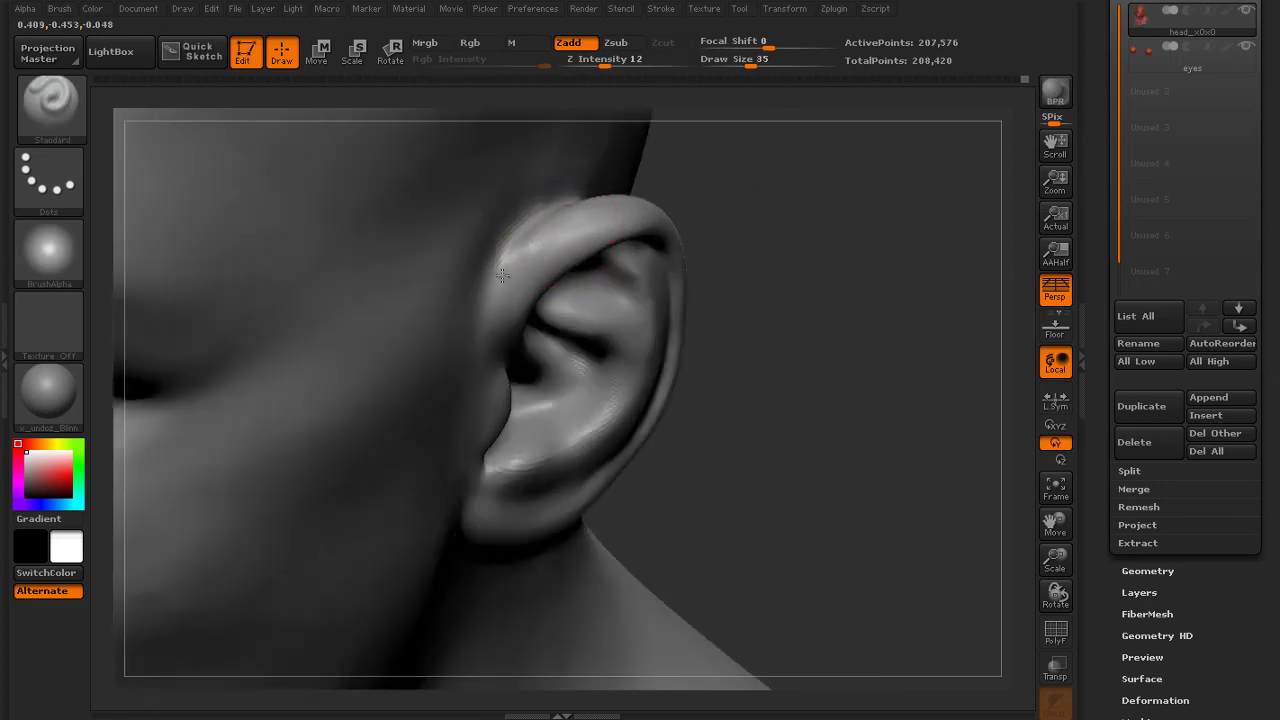
mouse_move(502, 275)
shift+mouse_down()
mouse_move(535, 228)
mouse_move(505, 275)
shift+mouse_up()
drag(965, 325, 890, 337)
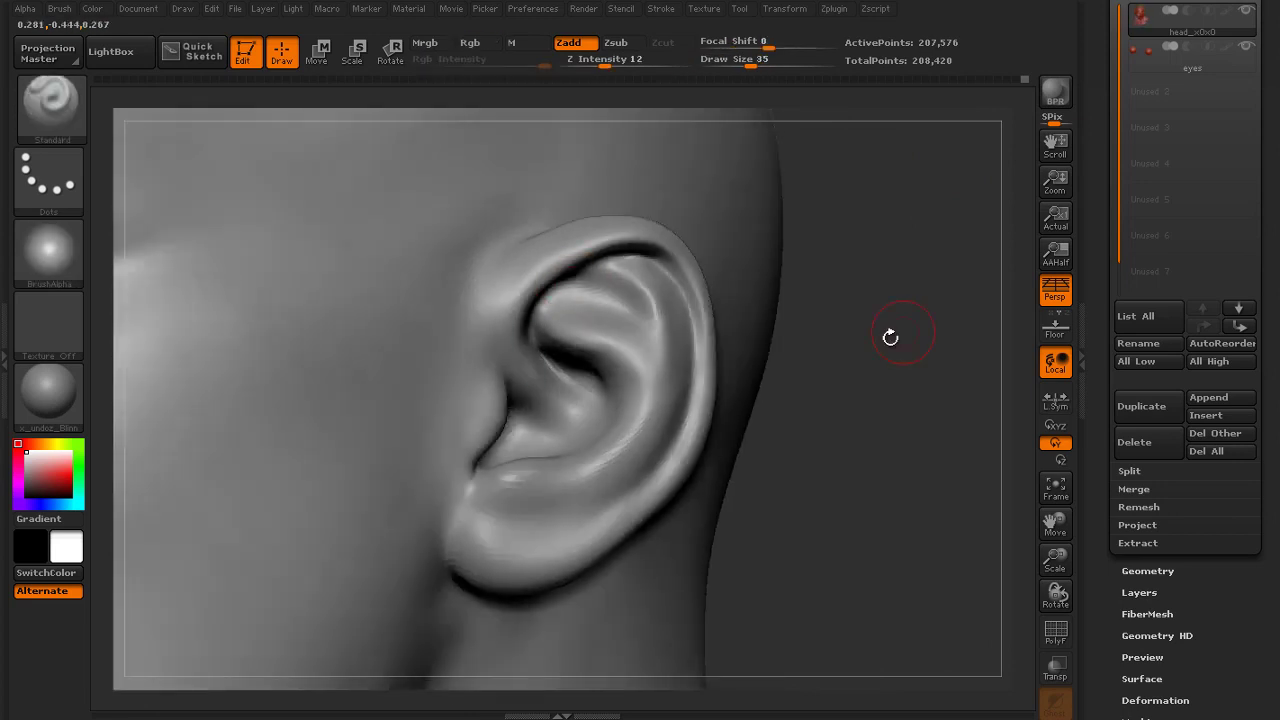
Switch to the Move brush and adjust the upper ear's shape at draw size 97
ctrl+right_drag(890, 337, 785, 285)
drag(785, 285, 890, 295)
ctrl+right_drag(890, 295, 709, 226)
mouse_move(709, 226)
mouse_down()
mouse_move(733, 260)
mouse_move(674, 294)
mouse_up()
ctrl+right_drag(674, 294, 800, 346)
drag(800, 346, 780, 370)
click(52, 105)
click(500, 125)
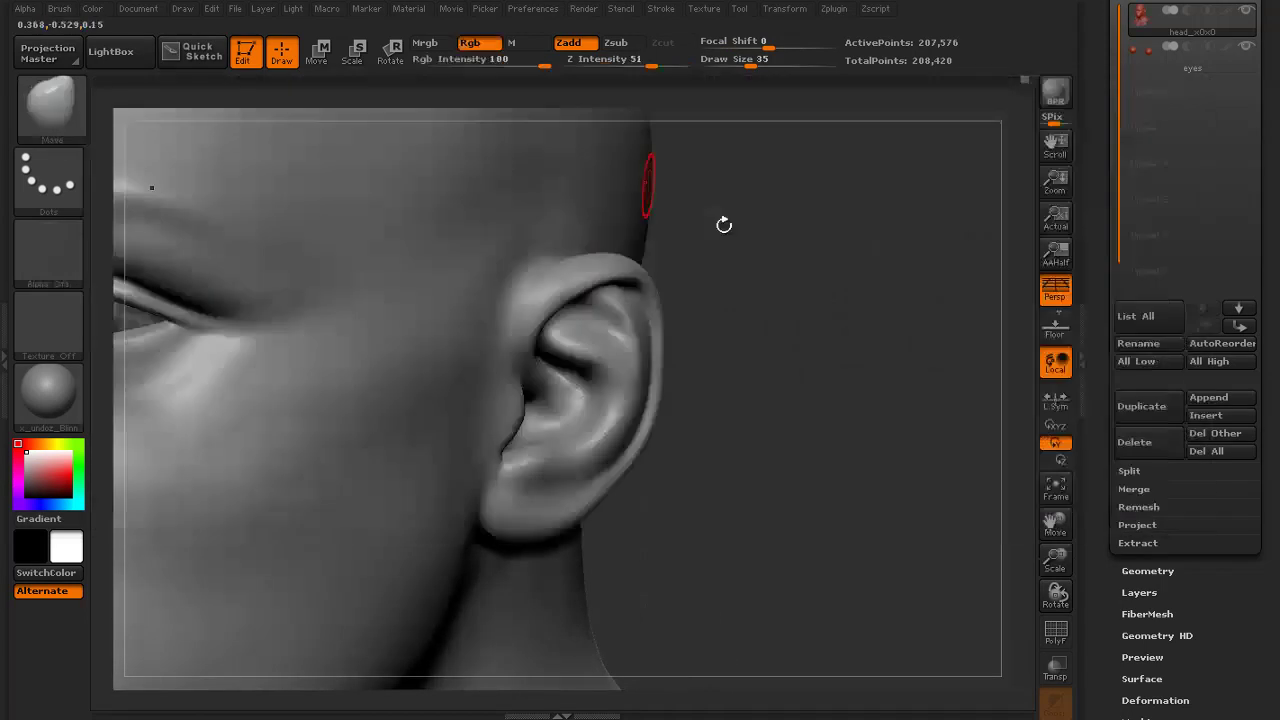
drag(724, 225, 570, 280)
drag(765, 258, 706, 263)
ctrl+right_drag(706, 263, 640, 205)
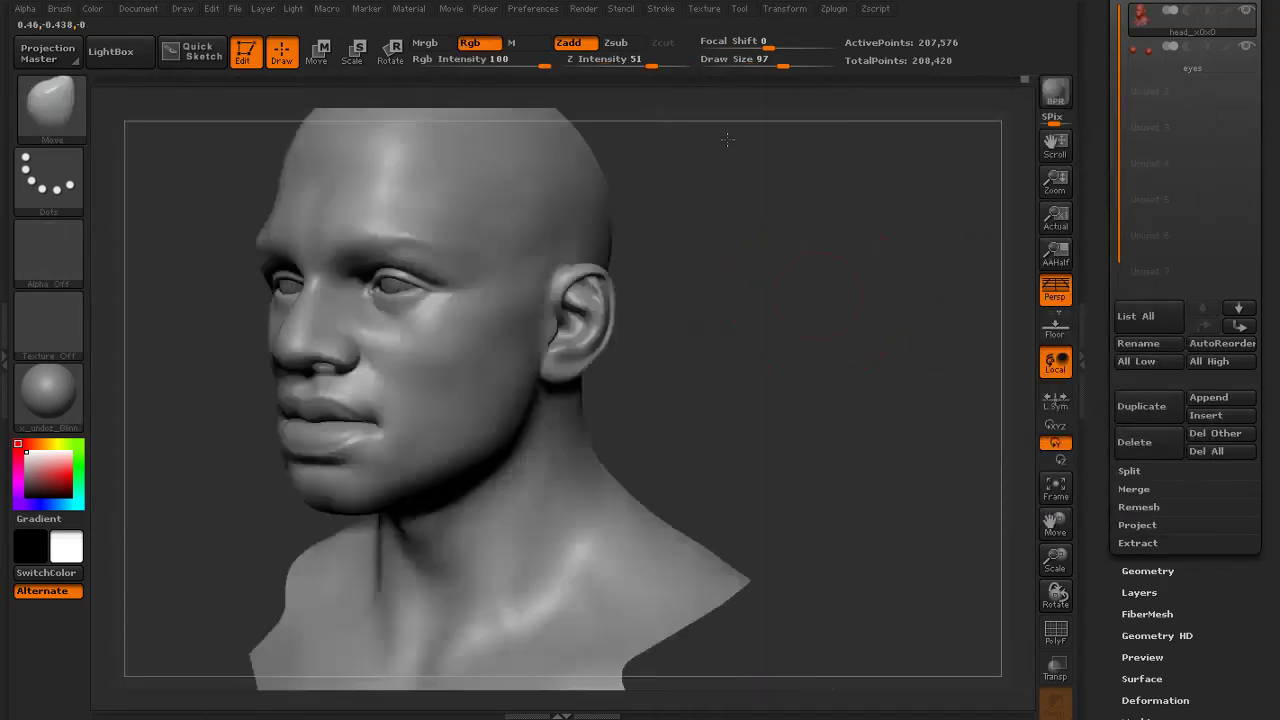
Define the ear's inner folds and smooth its outer rim at draw size 30
drag(850, 265, 818, 262)
ctrl+right_drag(800, 262, 866, 388)
mouse_move(866, 388)
mouse_down()
mouse_move(789, 389)
mouse_move(809, 349)
mouse_up()
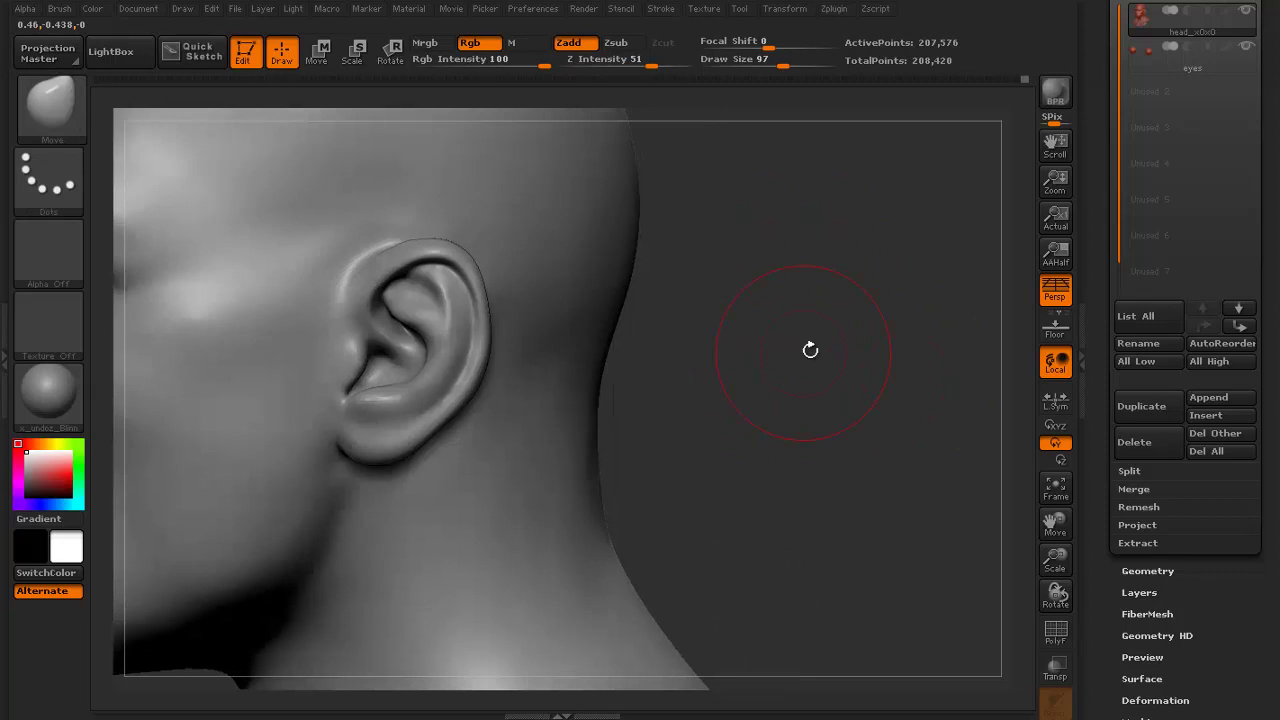
ctrl+right_drag(809, 349, 868, 385)
drag(868, 385, 849, 371)
click(52, 105)
text(25)
key(Return)
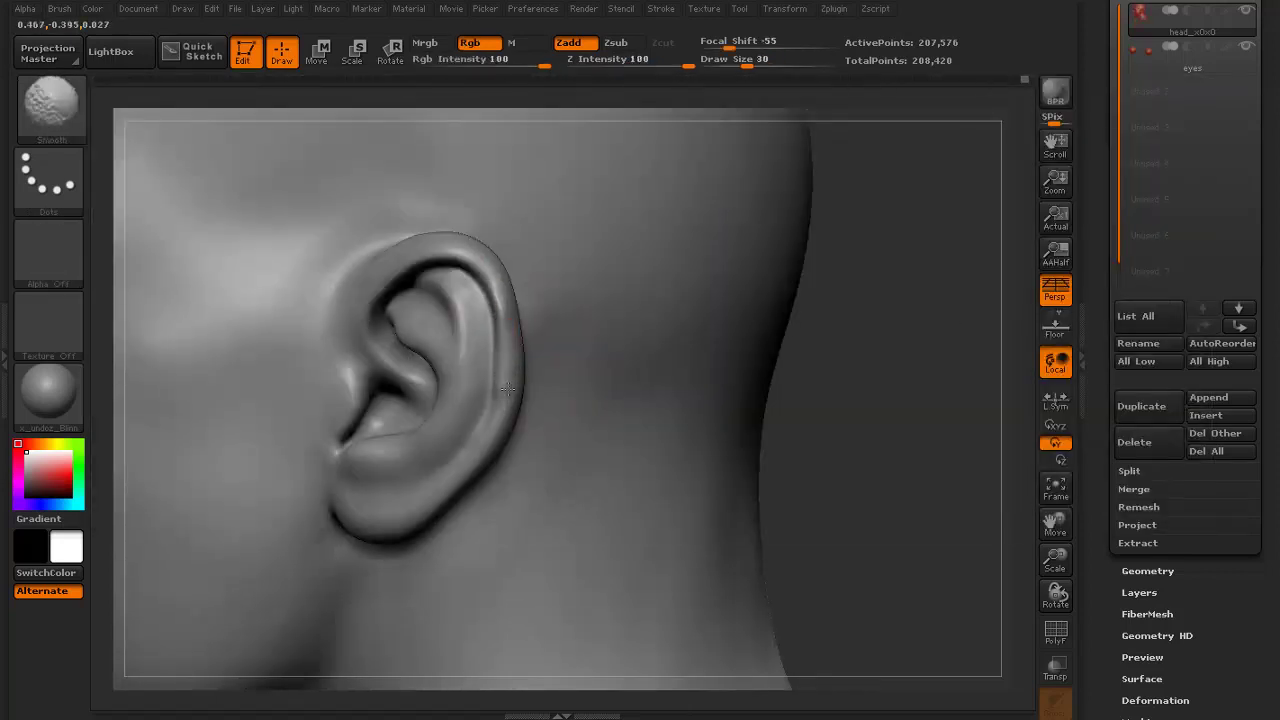
Switch to the Inflat brush, thicken the ear's outer rim at draw size 42 and smooth it
key(b)
click(291, 125)
key(s)
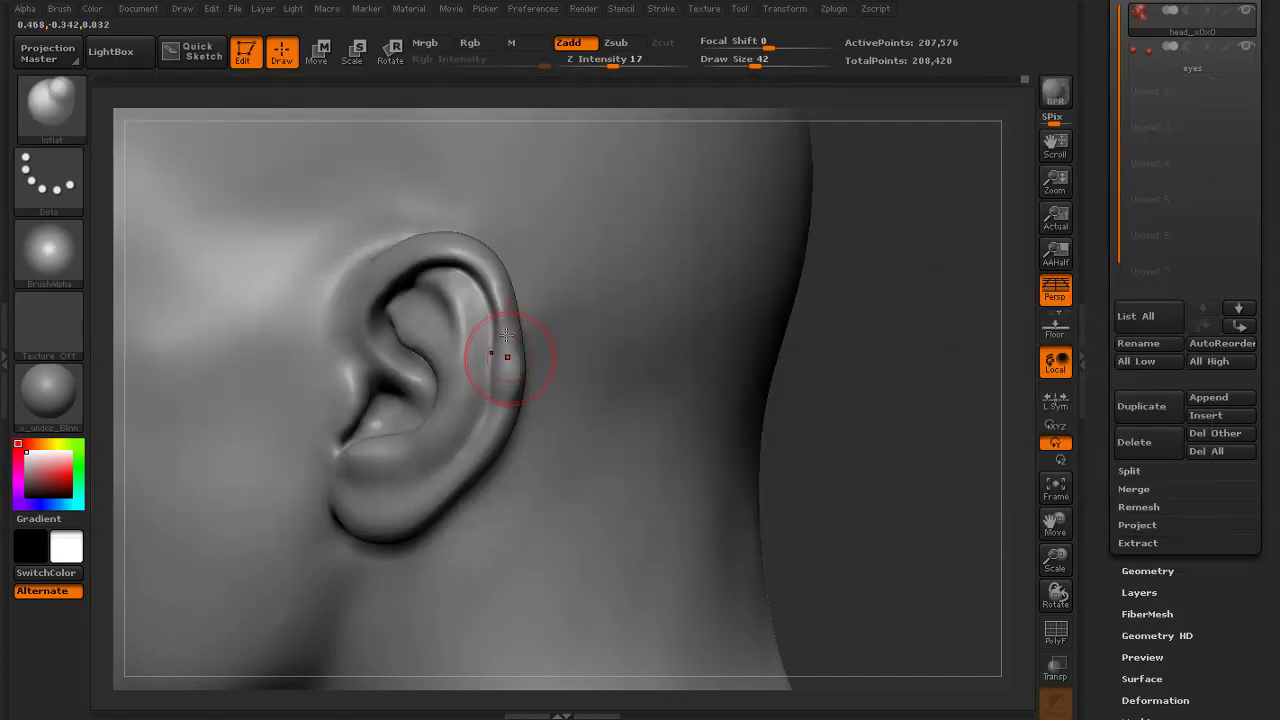
shift+drag(512, 342, 509, 370)
key(s)
shift+drag(518, 385, 514, 414)
alt+drag(856, 370, 854, 249)
mouse_move(851, 294)
mouse_down()
mouse_move(803, 332)
mouse_move(731, 283)
mouse_move(811, 526)
mouse_up()
shift+drag(509, 320, 508, 425)
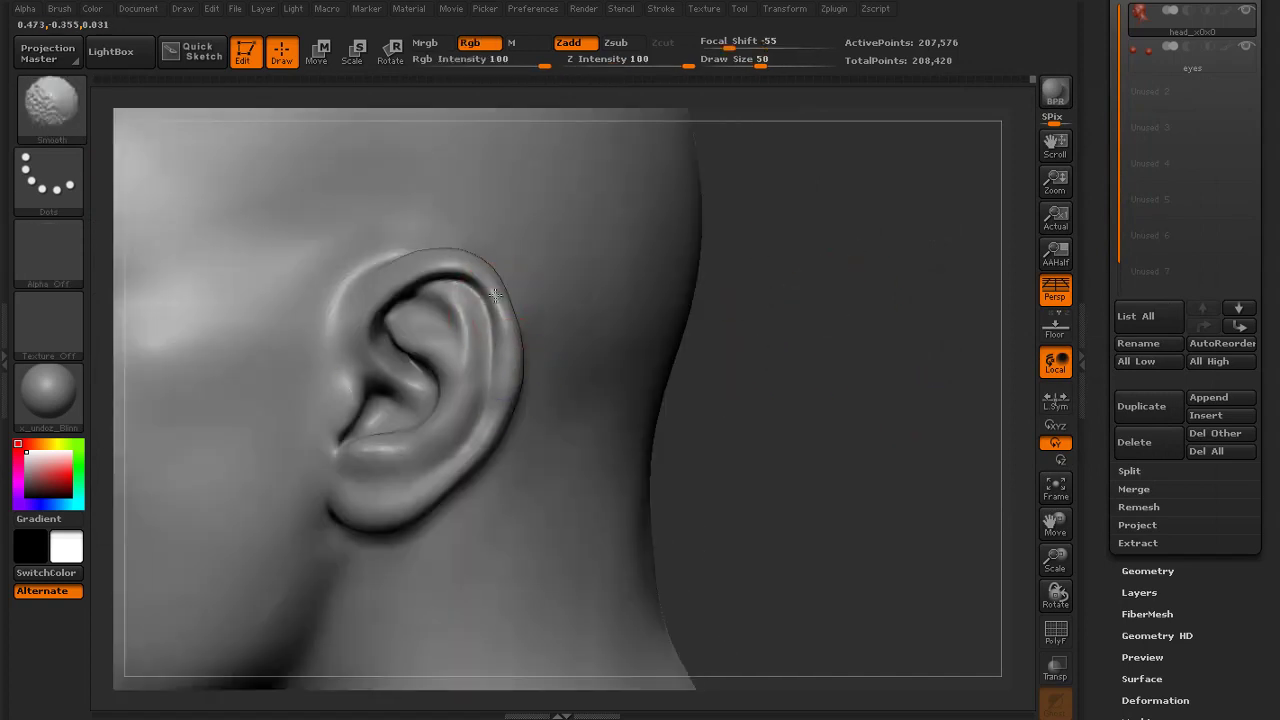
Inflate and smooth the back of the ear from the rim down to the lobe at draw size 53
mouse_move(790, 375)
alt+mouse_down()
mouse_move(800, 423)
mouse_move(645, 410)
alt+mouse_up()
mouse_move(565, 315)
mouse_down()
mouse_move(551, 399)
mouse_move(551, 298)
mouse_move(555, 400)
mouse_move(566, 293)
mouse_up()
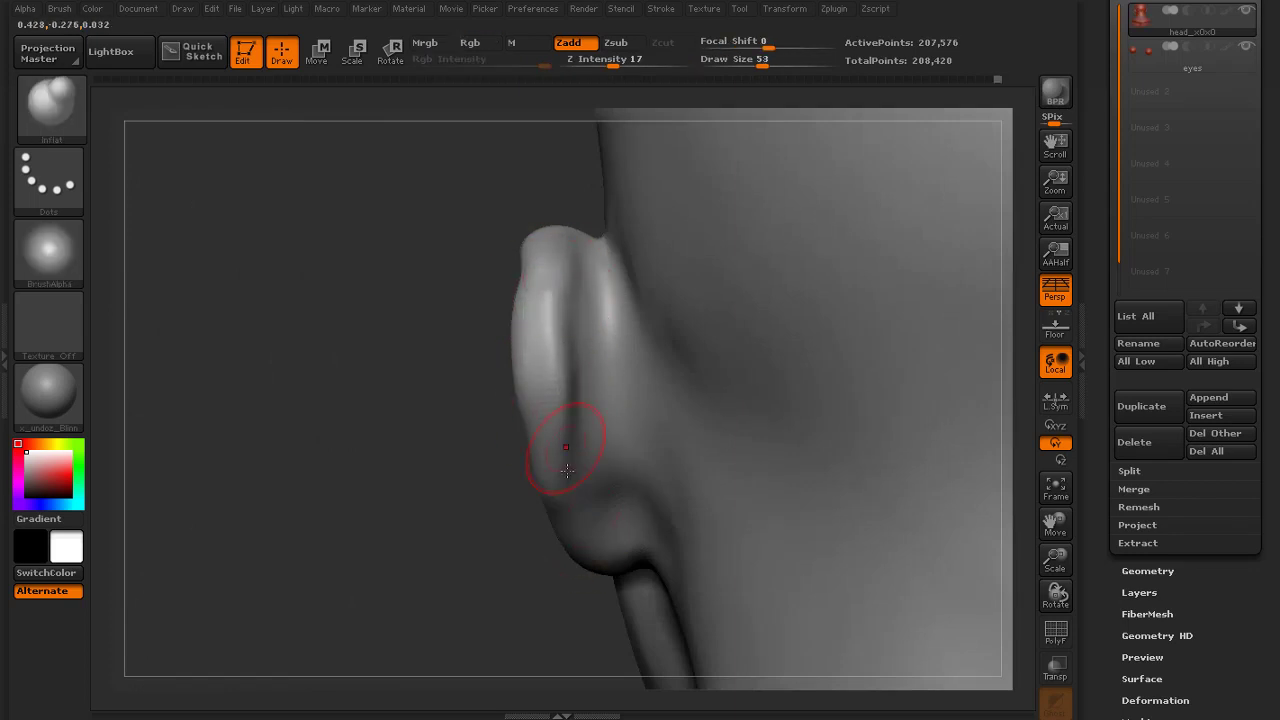
right_drag(640, 559, 570, 498)
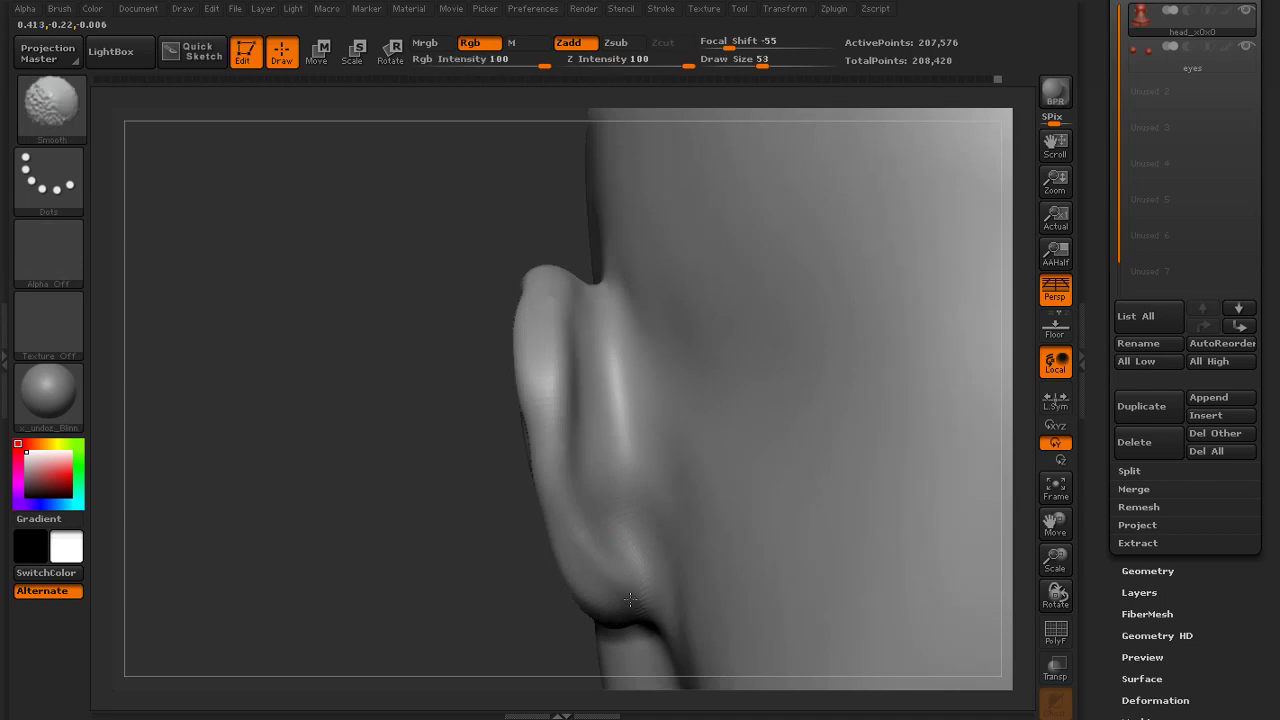
drag(648, 610, 616, 527)
mouse_move(374, 423)
mouse_down()
mouse_move(622, 560)
mouse_move(586, 632)
mouse_up()
drag(355, 418, 610, 290)
Build up and smooth the area behind the earlobe where it joins the neck, at draw size 59
shift+drag(676, 484, 656, 572)
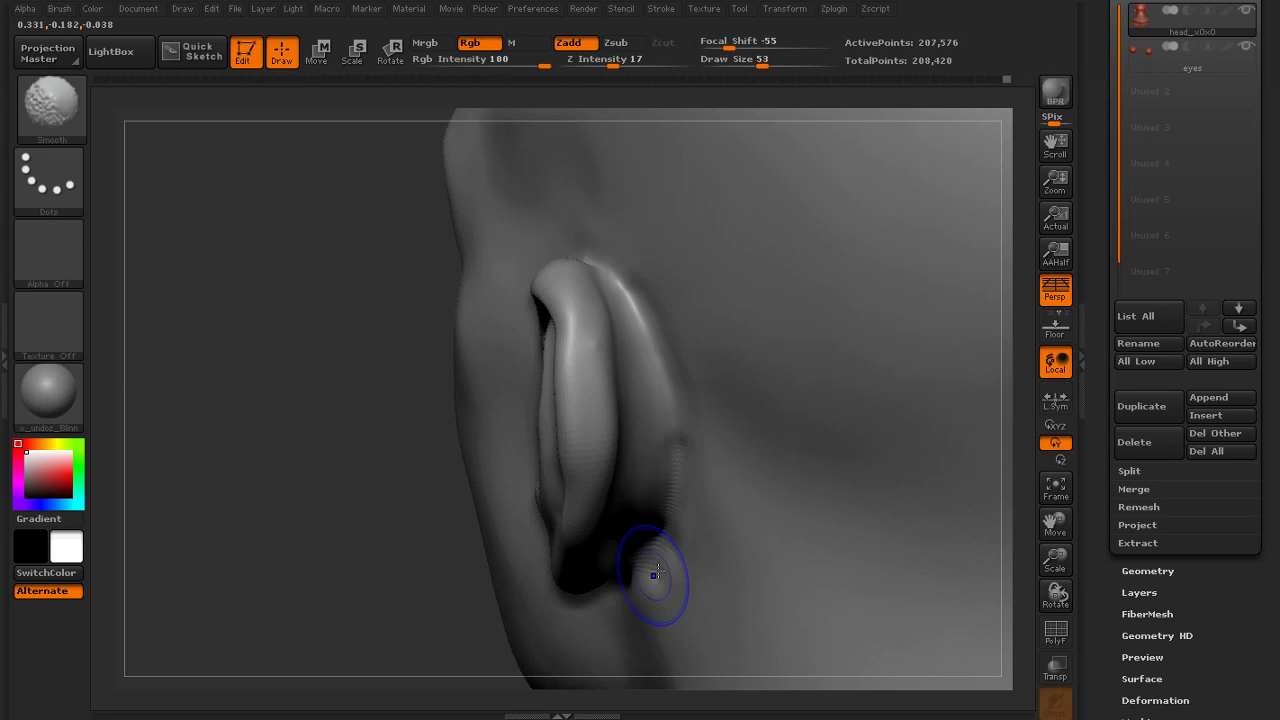
drag(323, 489, 640, 594)
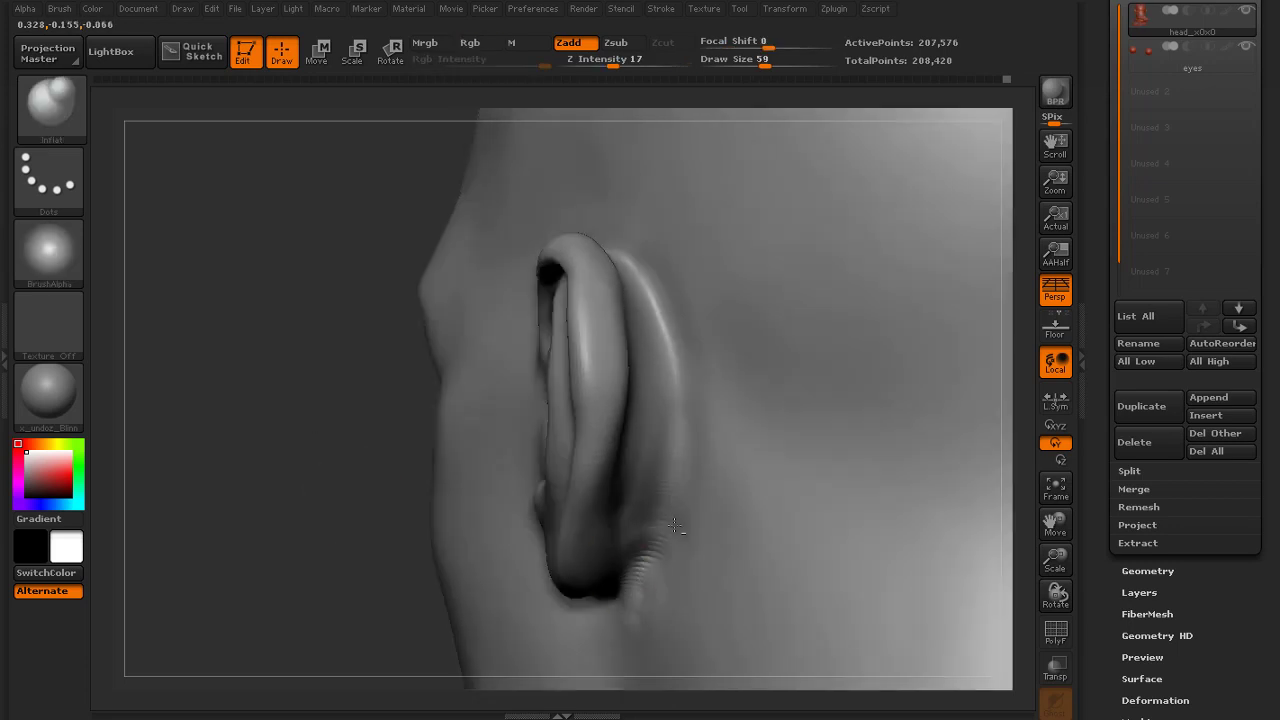
shift+drag(675, 525, 646, 563)
drag(190, 350, 254, 304)
drag(297, 397, 504, 367)
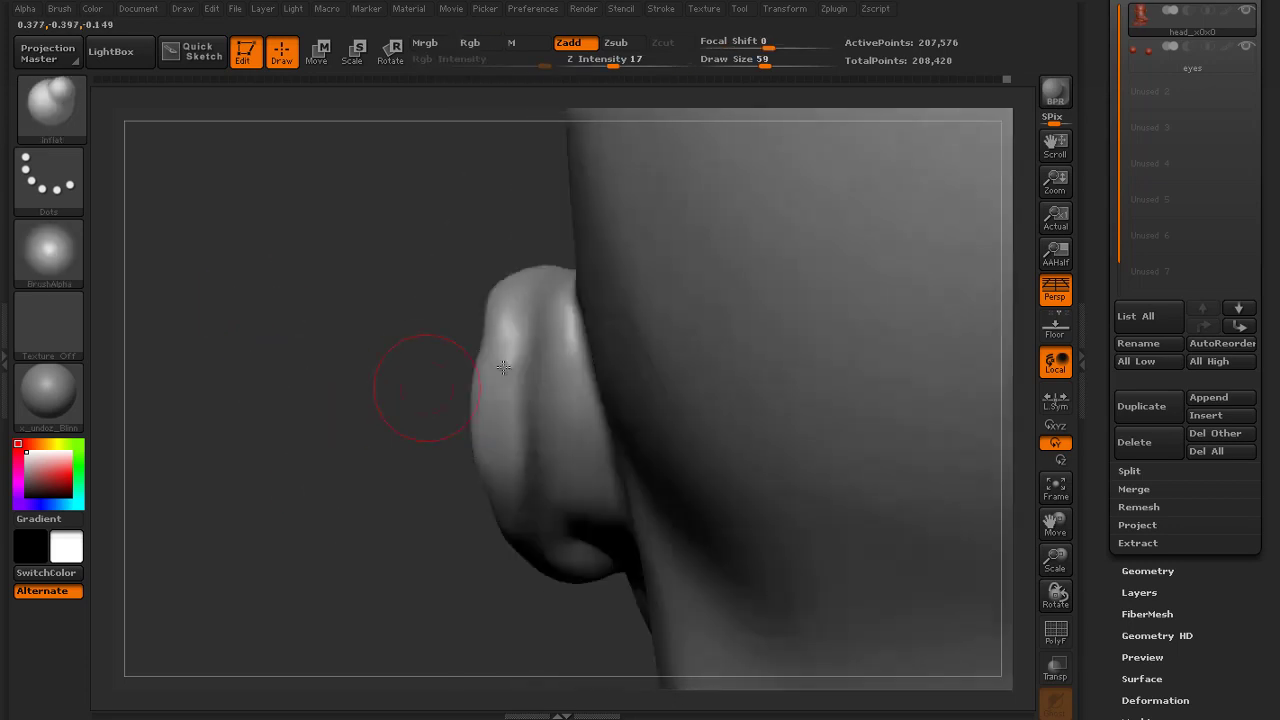
Inflate the upper back of the ear where it joins the skull at draw size 39 and smooth the lower junction
drag(400, 387, 555, 277)
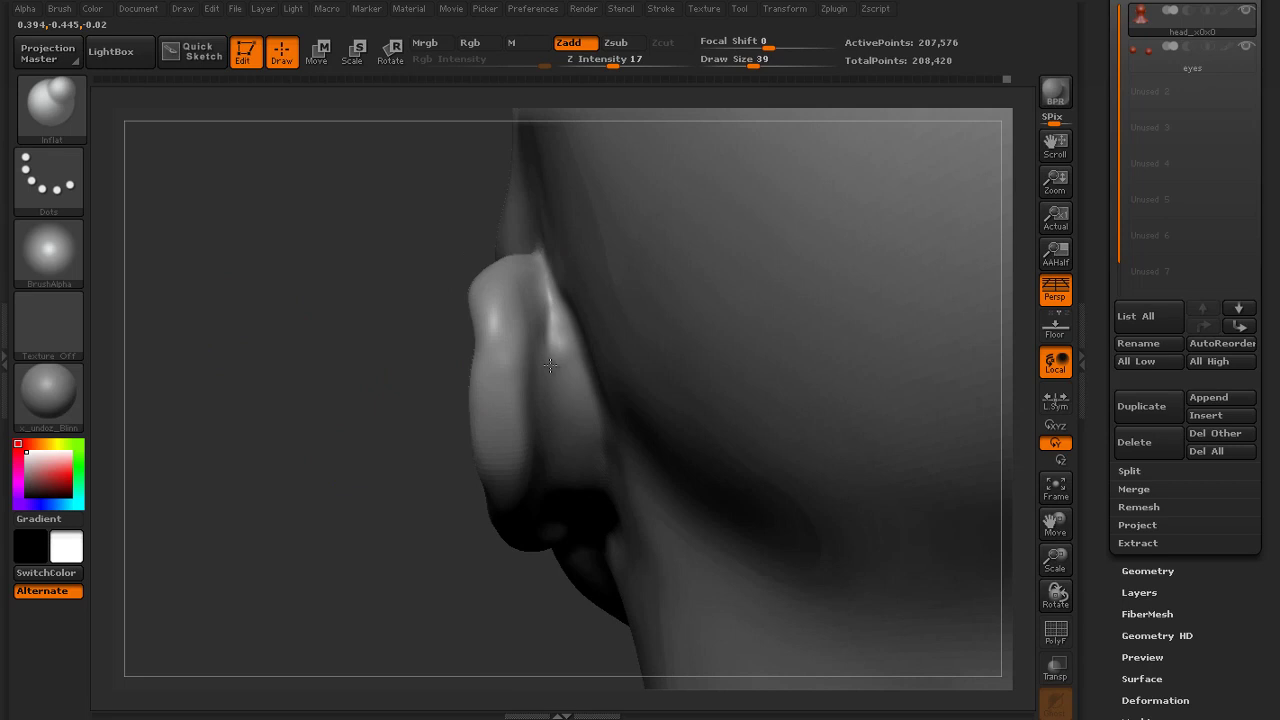
drag(435, 428, 507, 451)
drag(590, 605, 598, 634)
drag(385, 415, 490, 420)
drag(592, 642, 595, 520)
shift+drag(595, 605, 598, 635)
mouse_move(356, 428)
mouse_down()
mouse_move(337, 337)
mouse_move(590, 258)
mouse_up()
key(shift)
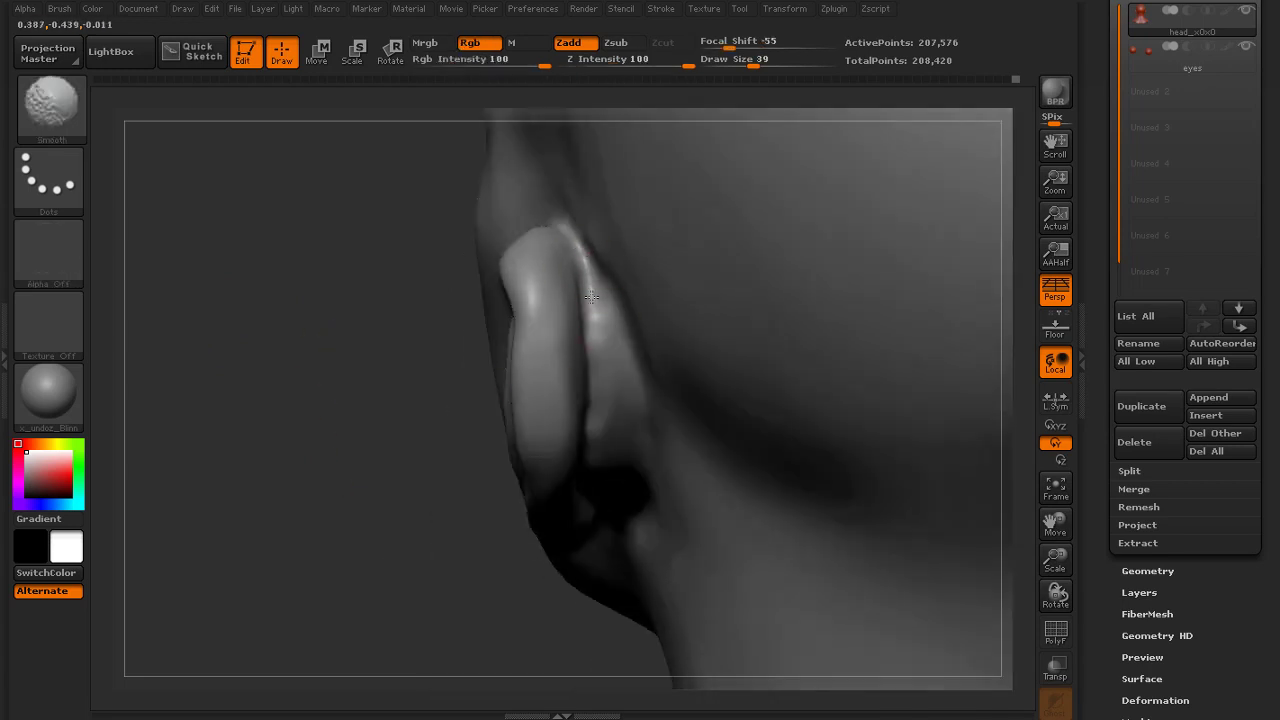
Smooth the back of the ear and inflate the junction behind the earlobe at draw size 65
drag(430, 350, 370, 375)
key(shift)
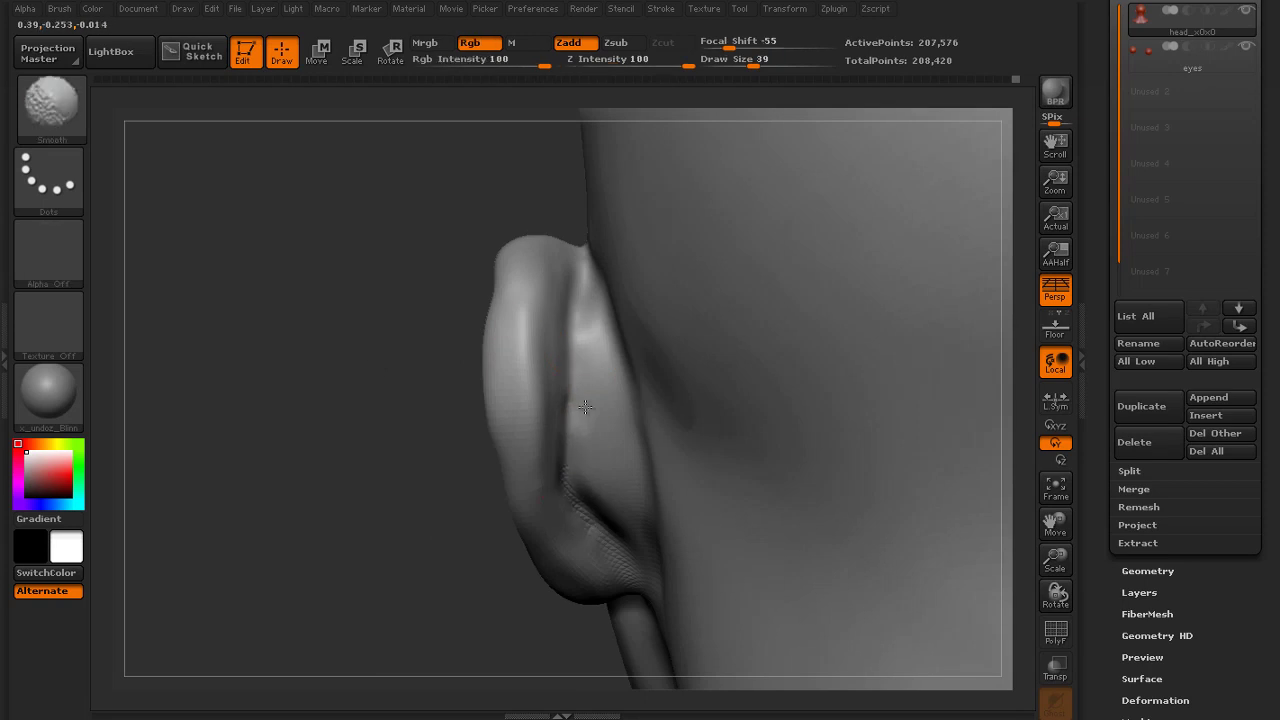
drag(400, 420, 440, 430)
key(s)
drag(430, 525, 491, 526)
key(s)
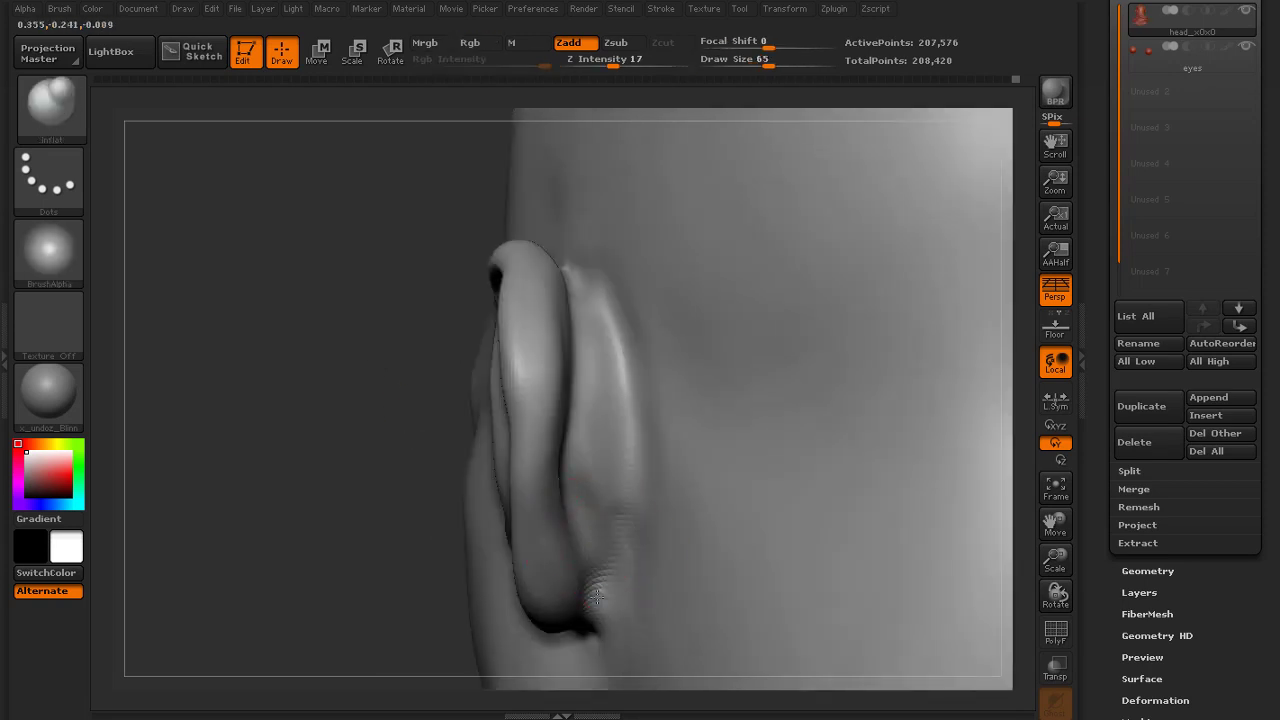
mouse_move(592, 612)
mouse_down()
mouse_move(621, 519)
mouse_move(596, 598)
mouse_up()
drag(420, 606, 485, 606)
mouse_move(576, 638)
mouse_down()
mouse_move(640, 548)
mouse_move(602, 606)
mouse_up()
Smooth the ridge above the ear at draw size 35 and build up behind it with the Clay brush at Z intensity 10
drag(250, 510, 290, 400)
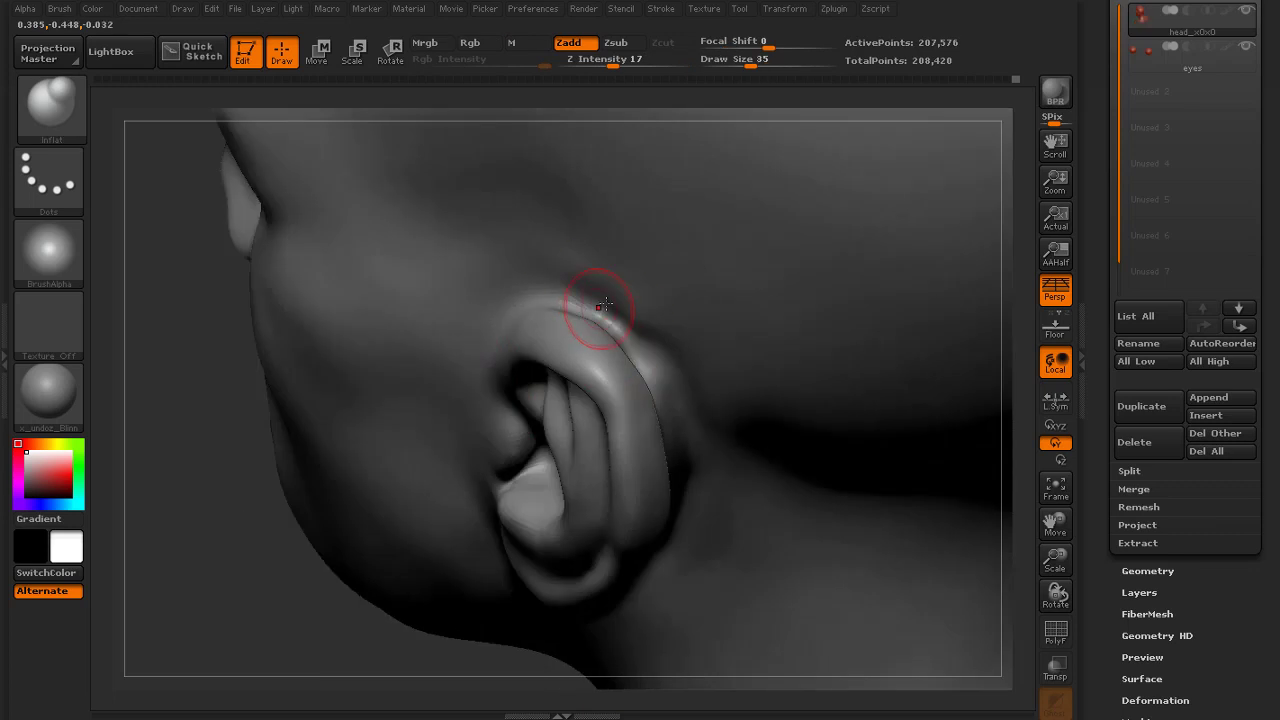
shift+drag(605, 304, 626, 335)
click(51, 107)
click(340, 110)
click(617, 62)
text(10)
drag(325, 570, 238, 418)
key(s)
drag(623, 362, 638, 362)
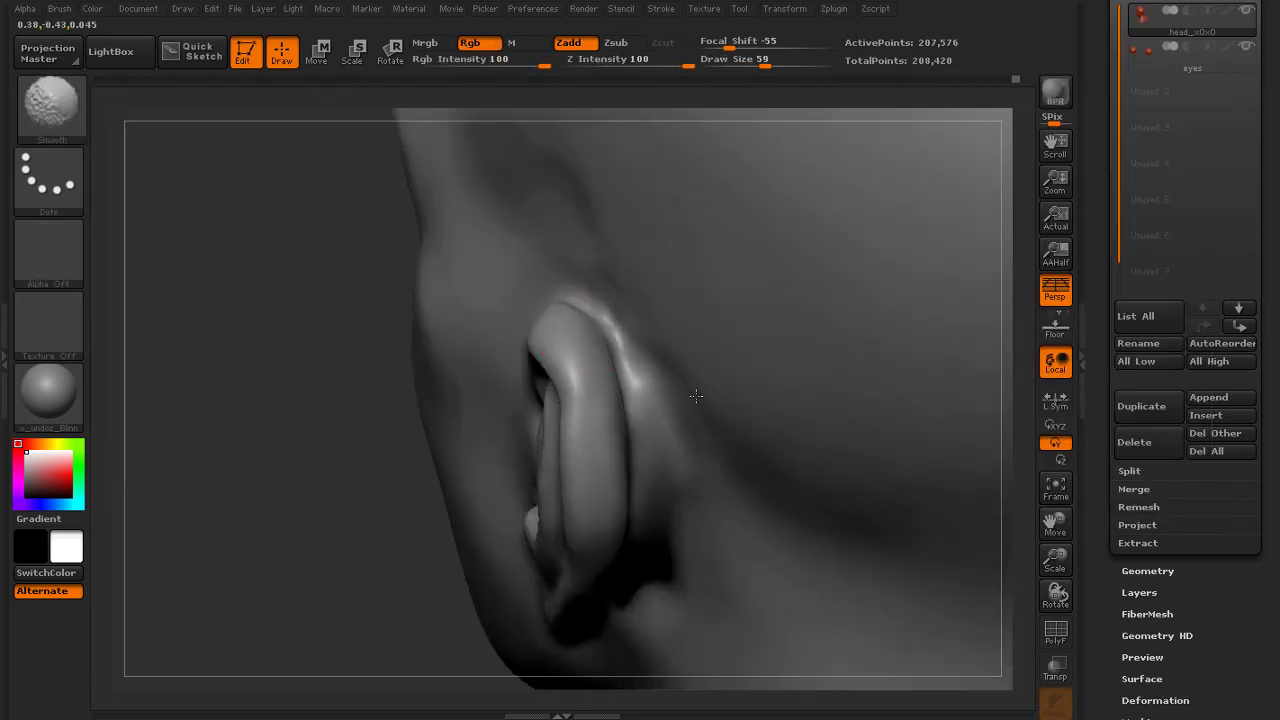
Smooth the skin behind the ear and below the lobe at draw size 59
mouse_move(297, 394)
mouse_down()
mouse_move(311, 420)
mouse_move(290, 360)
mouse_up()
shift+drag(705, 502, 693, 555)
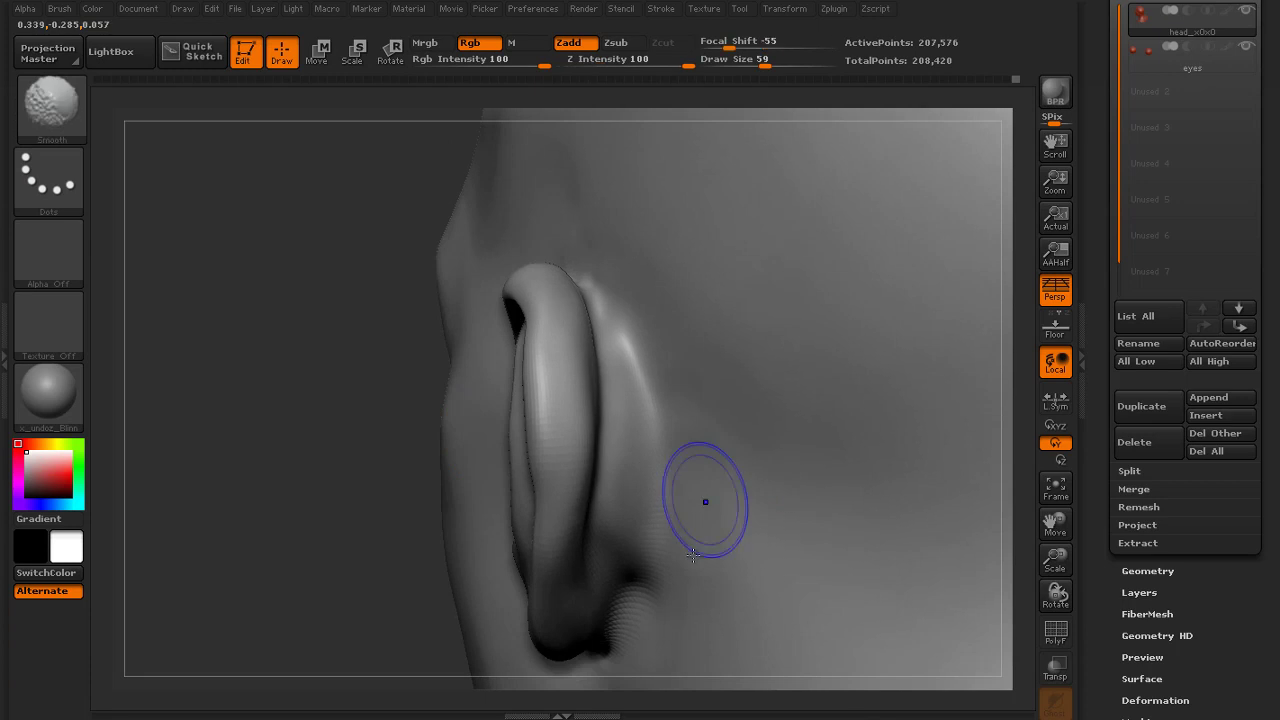
shift+drag(667, 604, 606, 641)
drag(308, 580, 299, 510)
drag(608, 496, 594, 519)
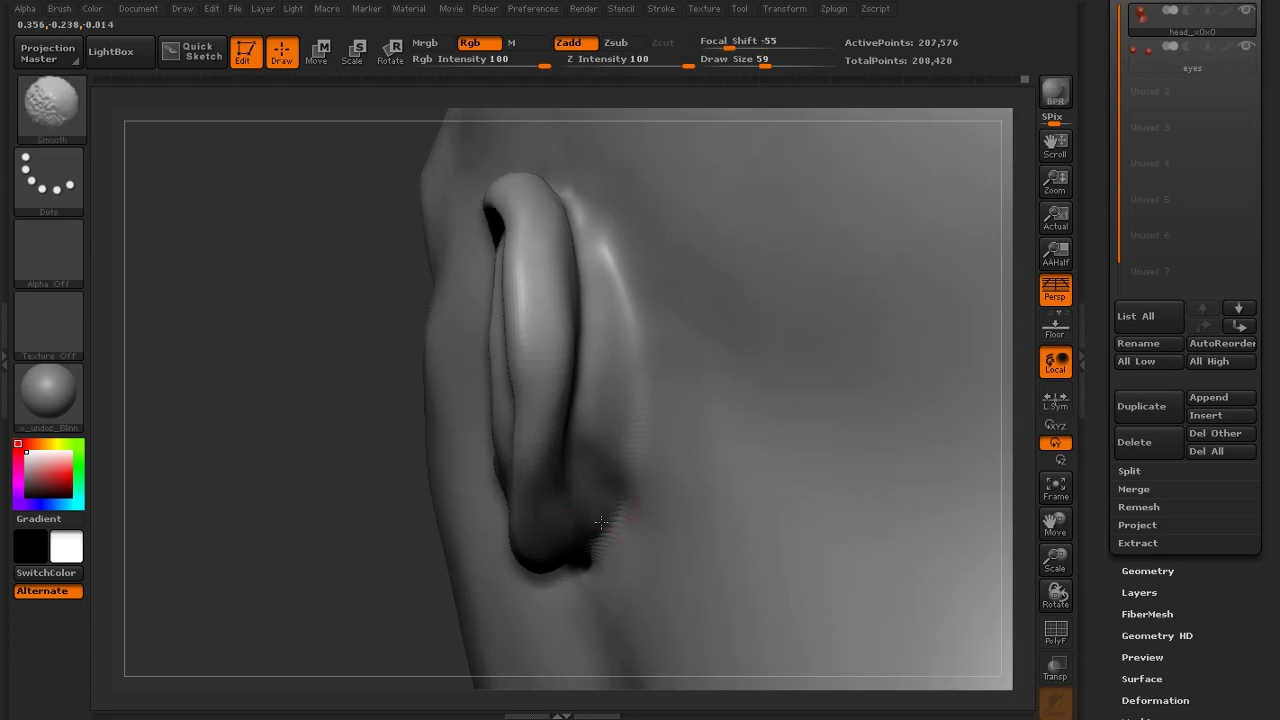
Soften the crease behind the lower ear with the Smooth brush at draw size 44
mouse_move(413, 541)
mouse_down()
mouse_move(354, 480)
mouse_move(340, 530)
mouse_up()
key(s)
drag(604, 464, 594, 464)
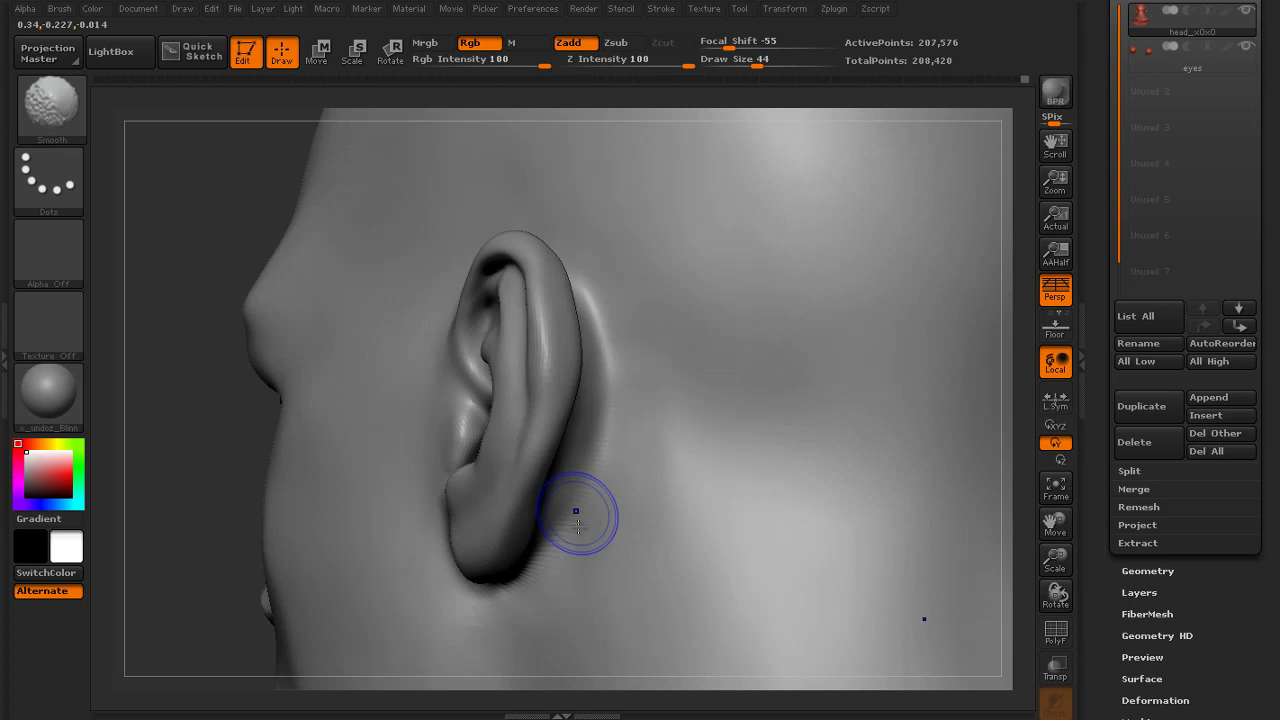
drag(250, 450, 325, 478)
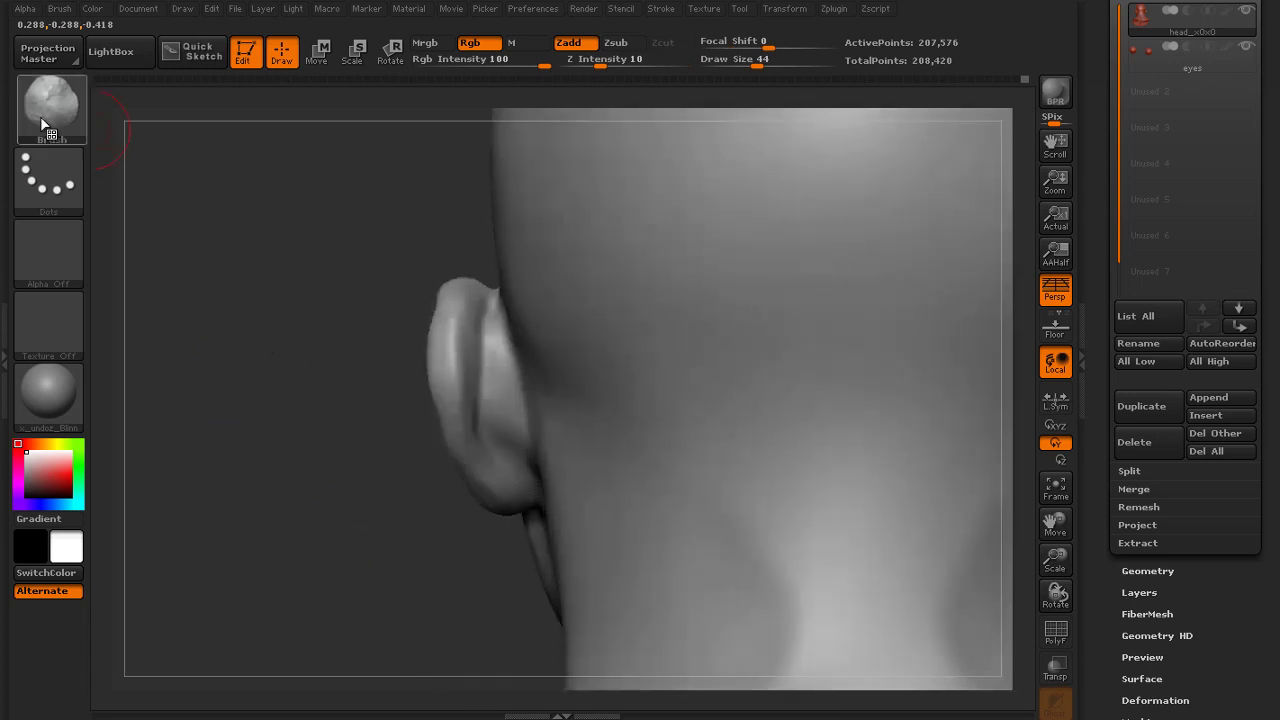
Switch to the Inflat brush with its alpha off and inflate the upper back of the ear at draw size 84
key(b)
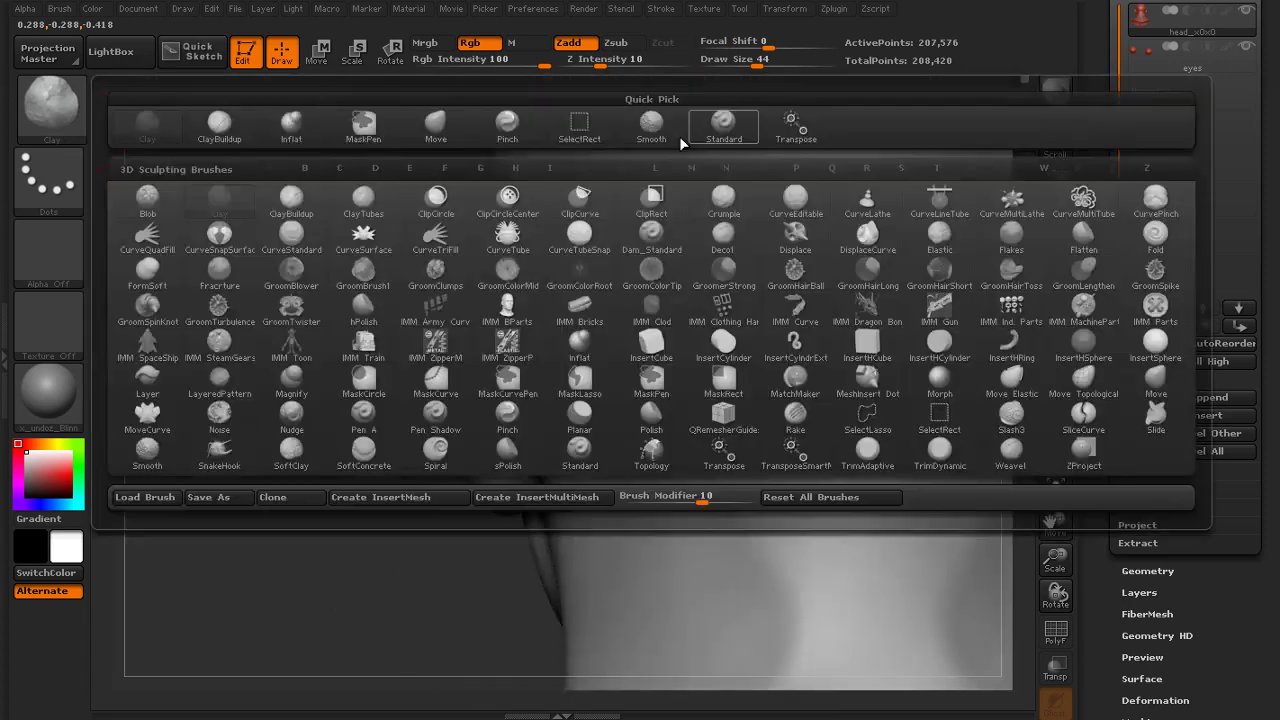
click(679, 136)
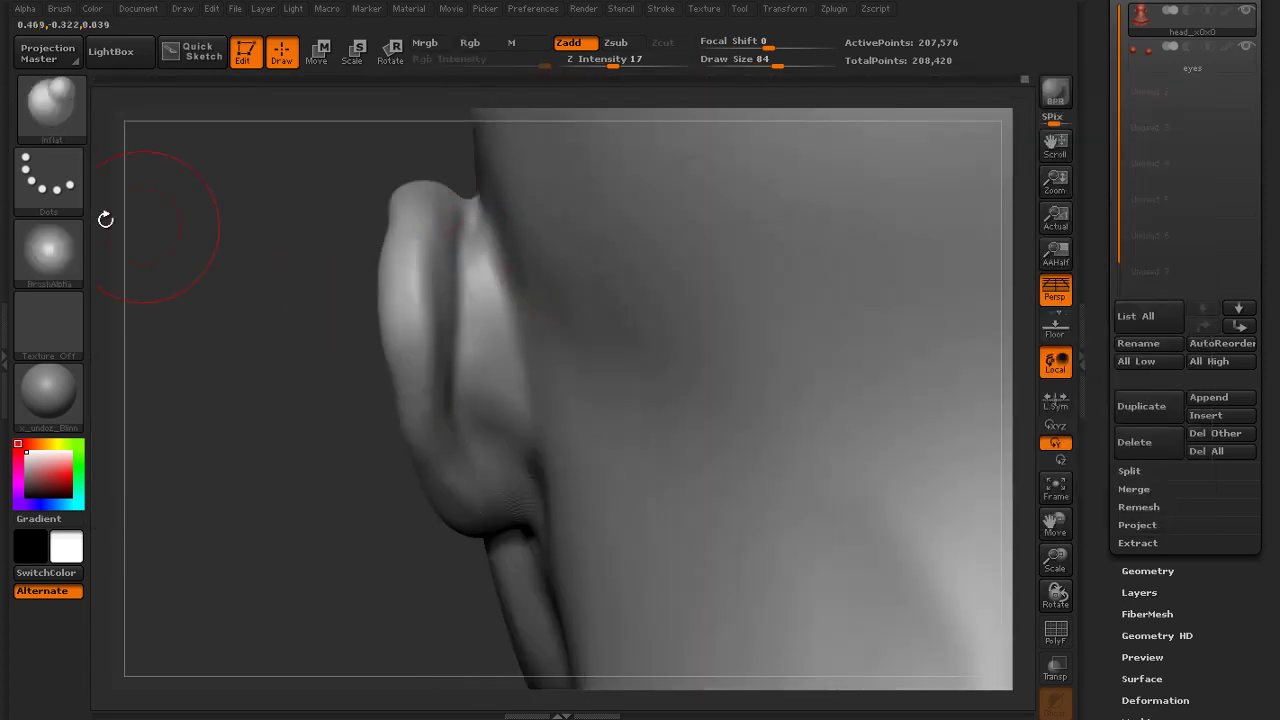
click(48, 250)
click(112, 247)
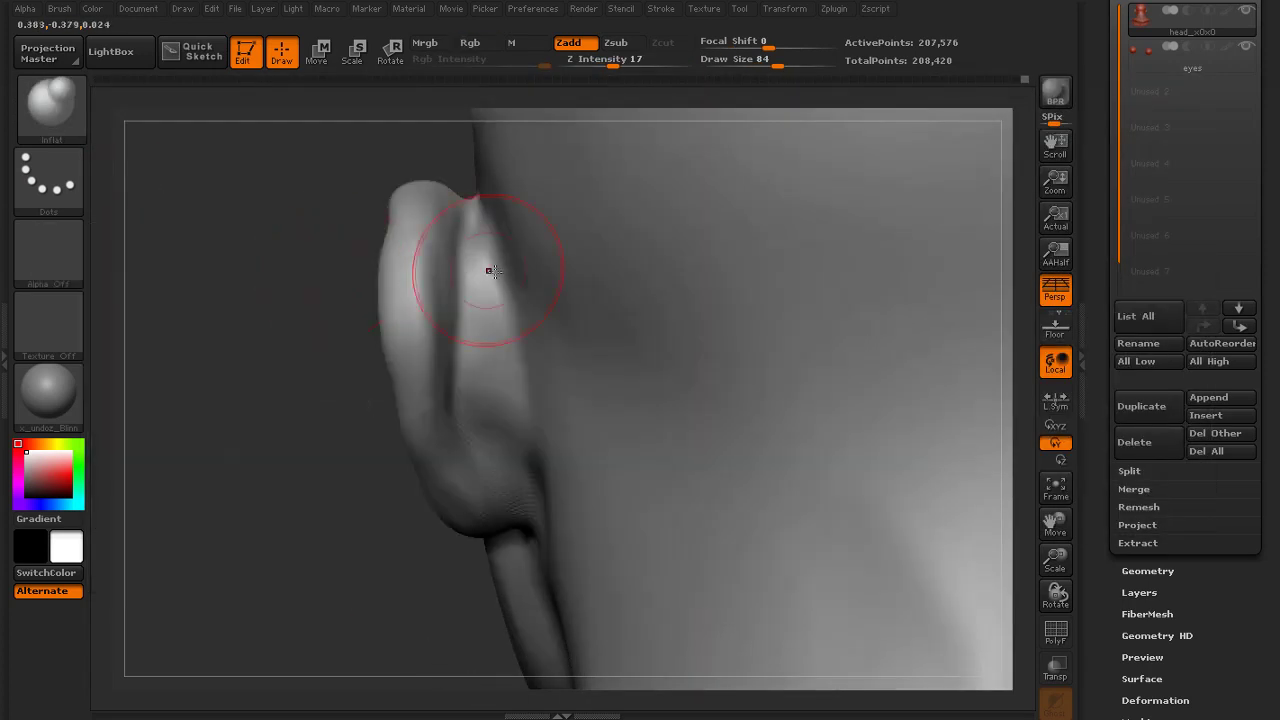
drag(489, 269, 490, 345)
key(s)
drag(486, 292, 477, 291)
Inflate the back of the earlobe at draw size 45 and smooth its junction with the neck
shift+drag(504, 452, 511, 508)
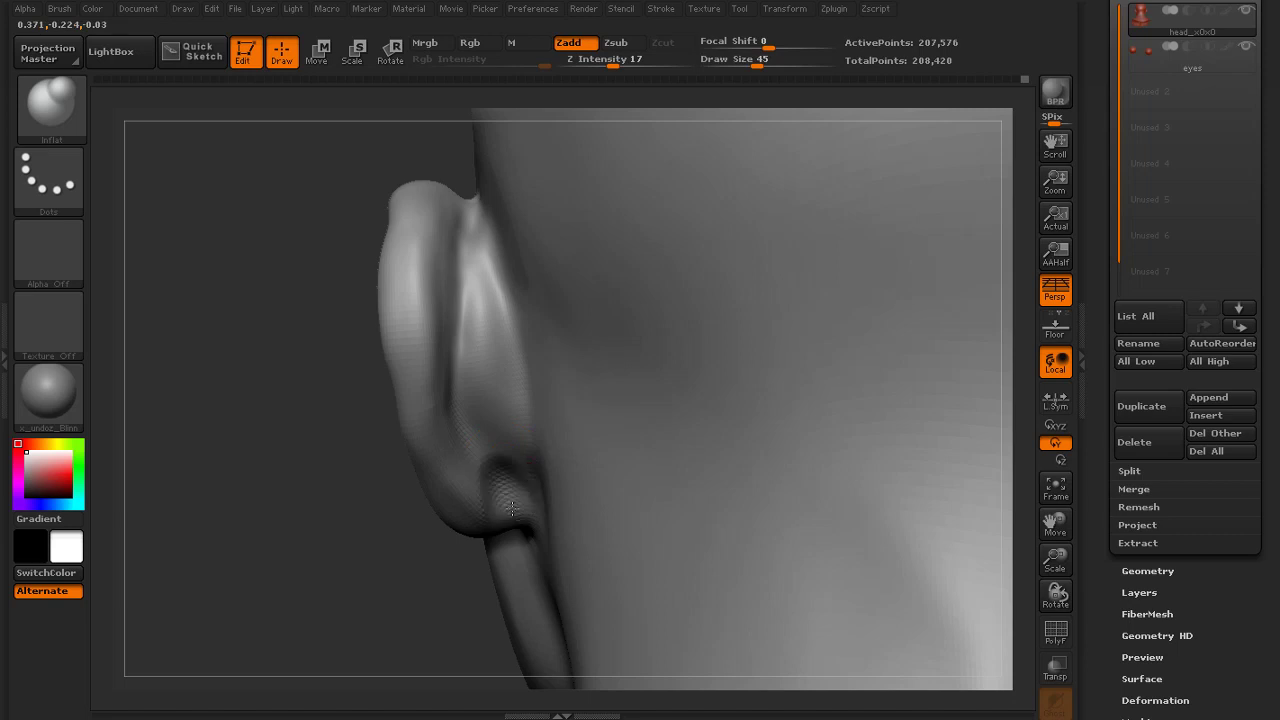
mouse_move(403, 591)
mouse_down()
mouse_move(525, 538)
mouse_move(487, 506)
mouse_up()
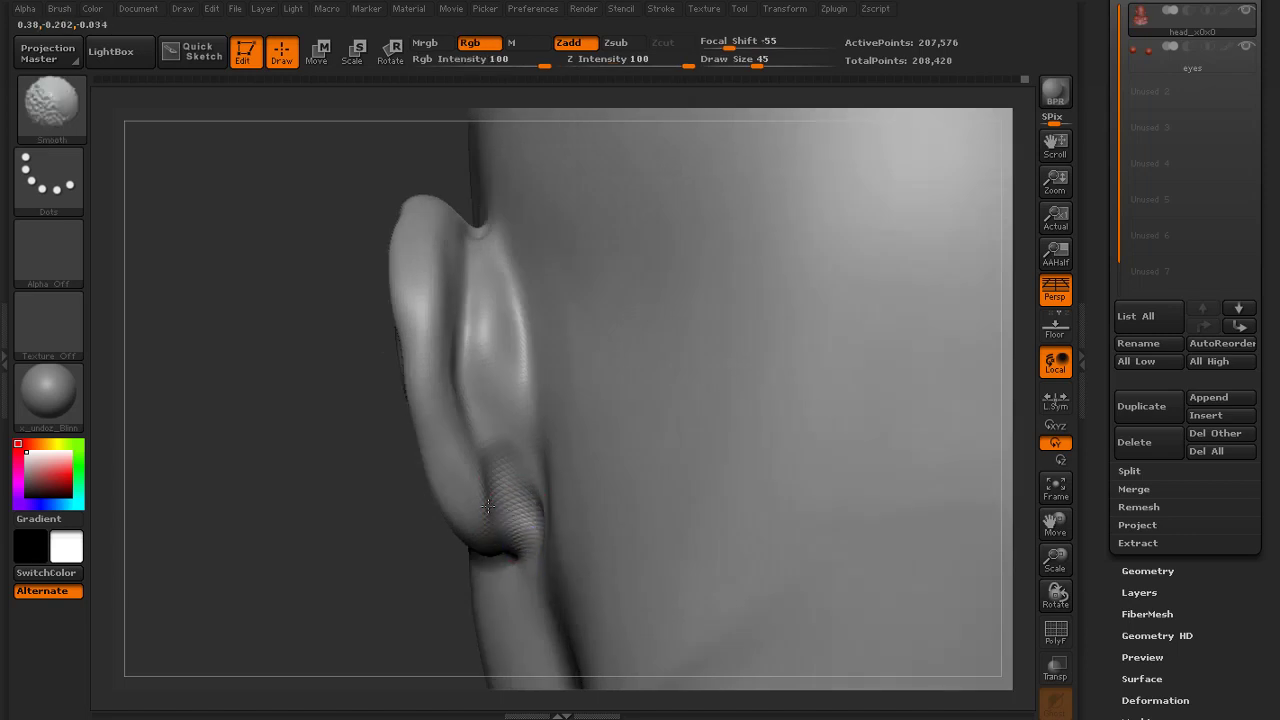
drag(337, 551, 520, 520)
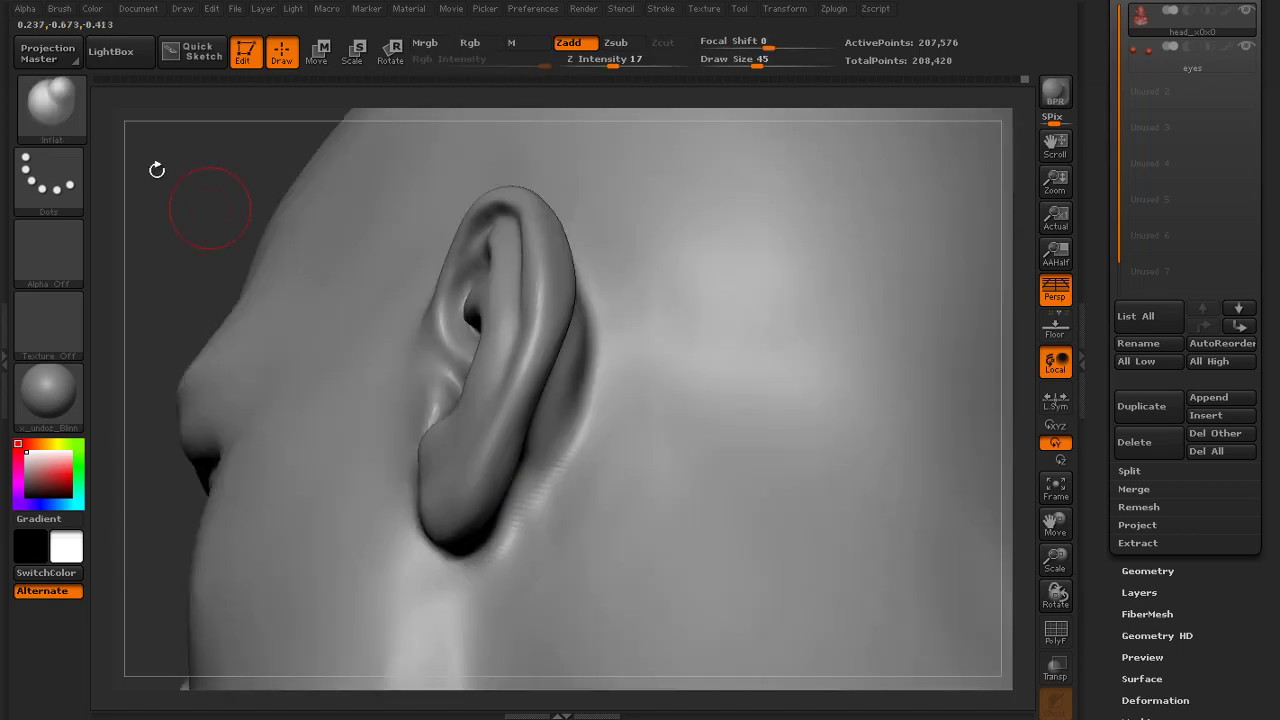
Switch to the Standard brush and work the skin behind the earlobe at draw size 45, smoothing its junction with the neck
click(49, 101)
click(723, 125)
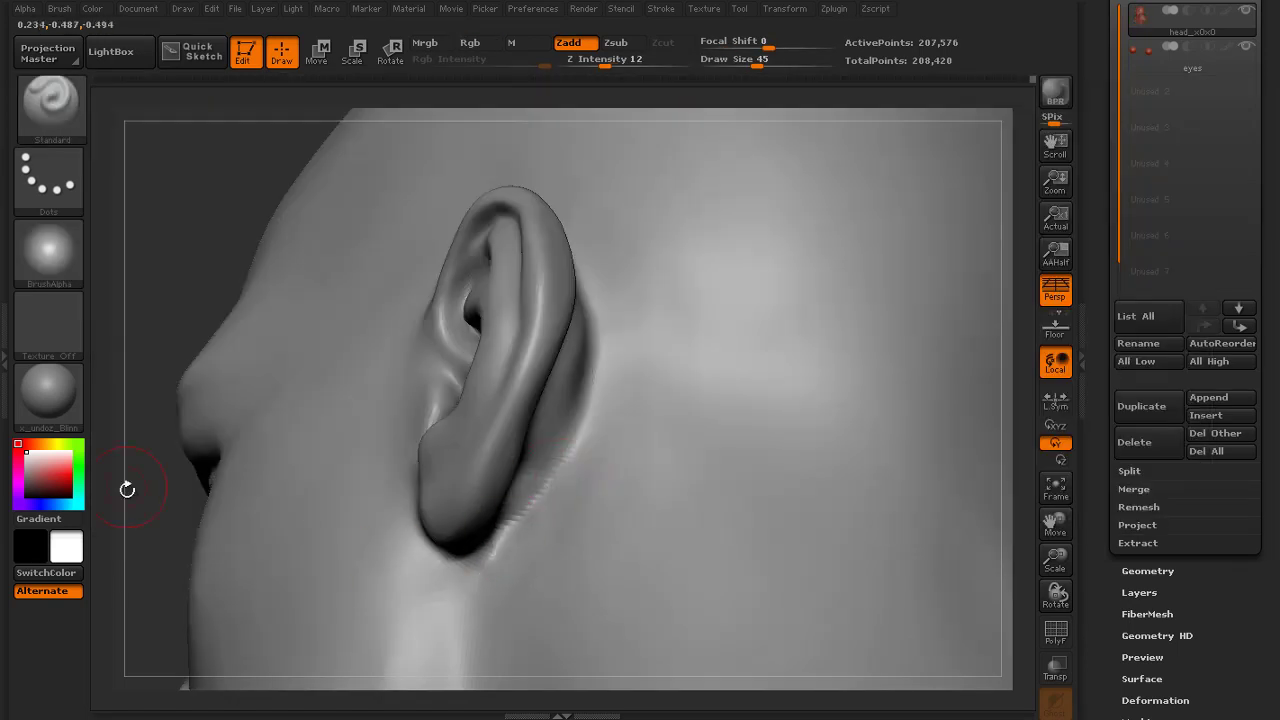
drag(127, 489, 522, 491)
key(shift)
shift+drag(539, 443, 478, 547)
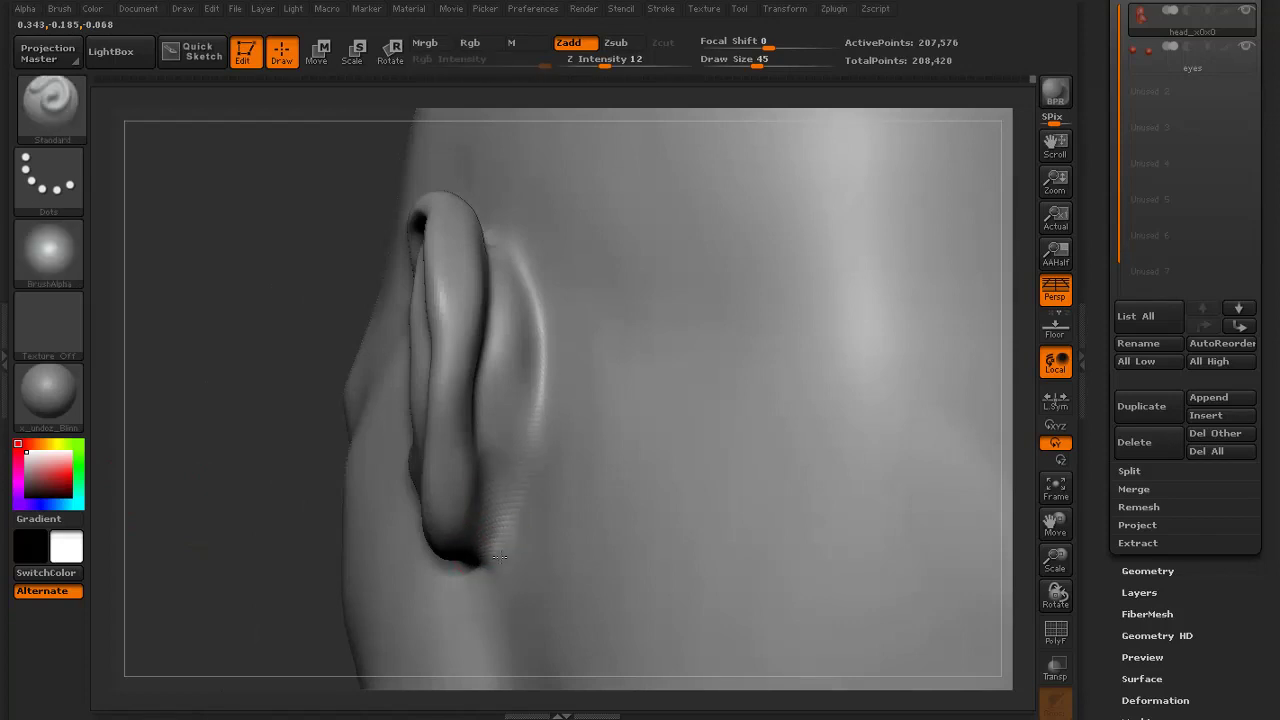
drag(170, 540, 329, 500)
mouse_move(850, 510)
alt+mouse_down()
mouse_move(784, 343)
mouse_move(514, 529)
alt+mouse_up()
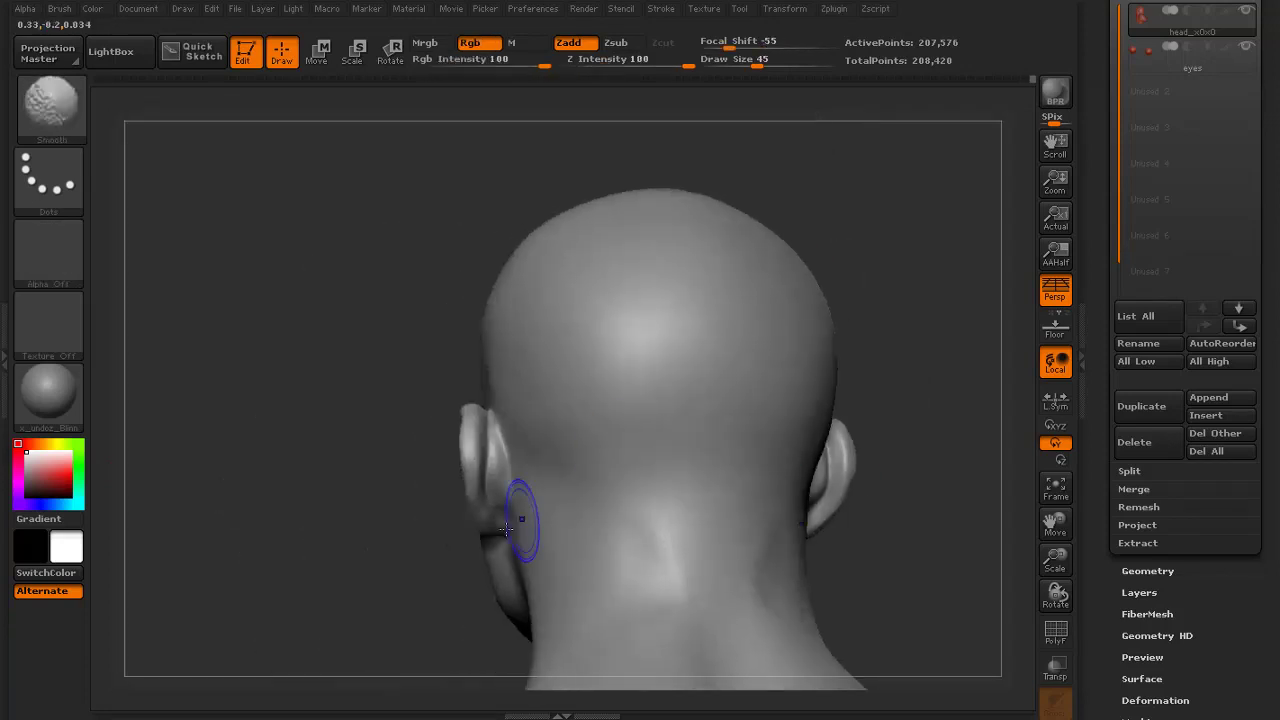
Examine the ears and overall head shape from the back, side and both three-quarter views
alt+drag(337, 520, 333, 394)
key(alt+Tab)
drag(260, 470, 500, 440)
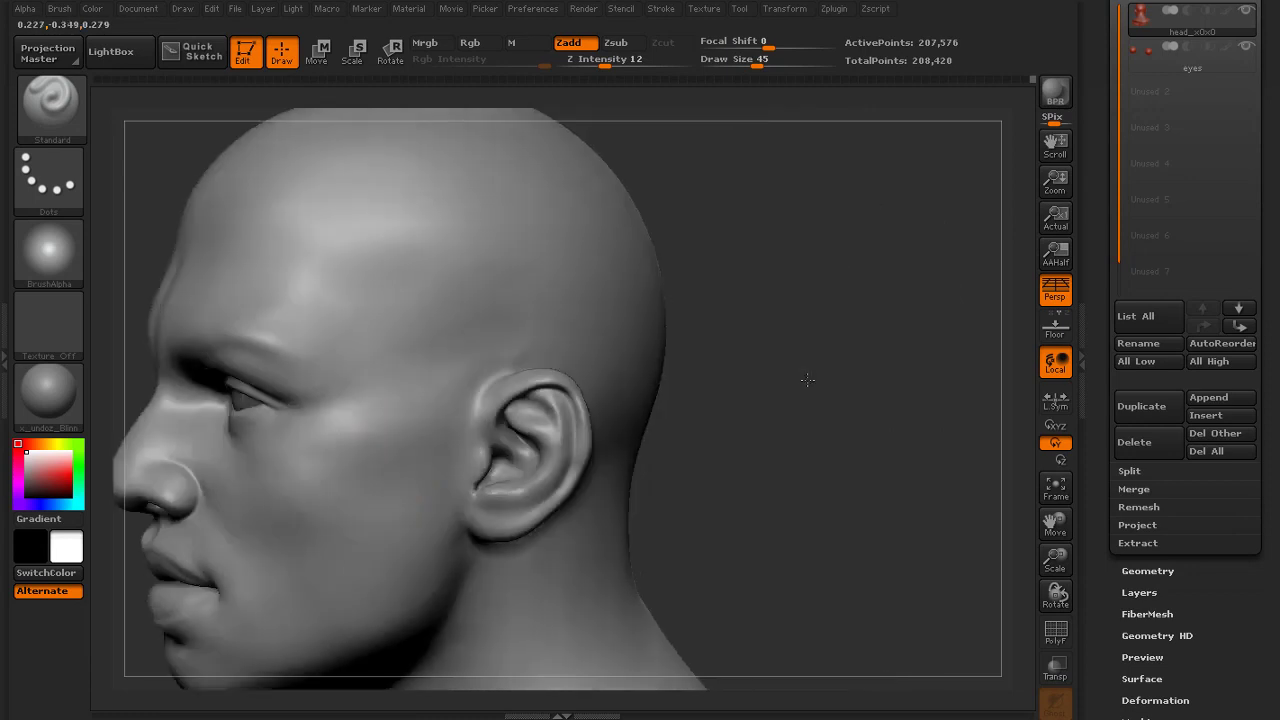
mouse_move(806, 380)
alt+mouse_down()
mouse_move(842, 430)
mouse_move(775, 460)
alt+mouse_up()
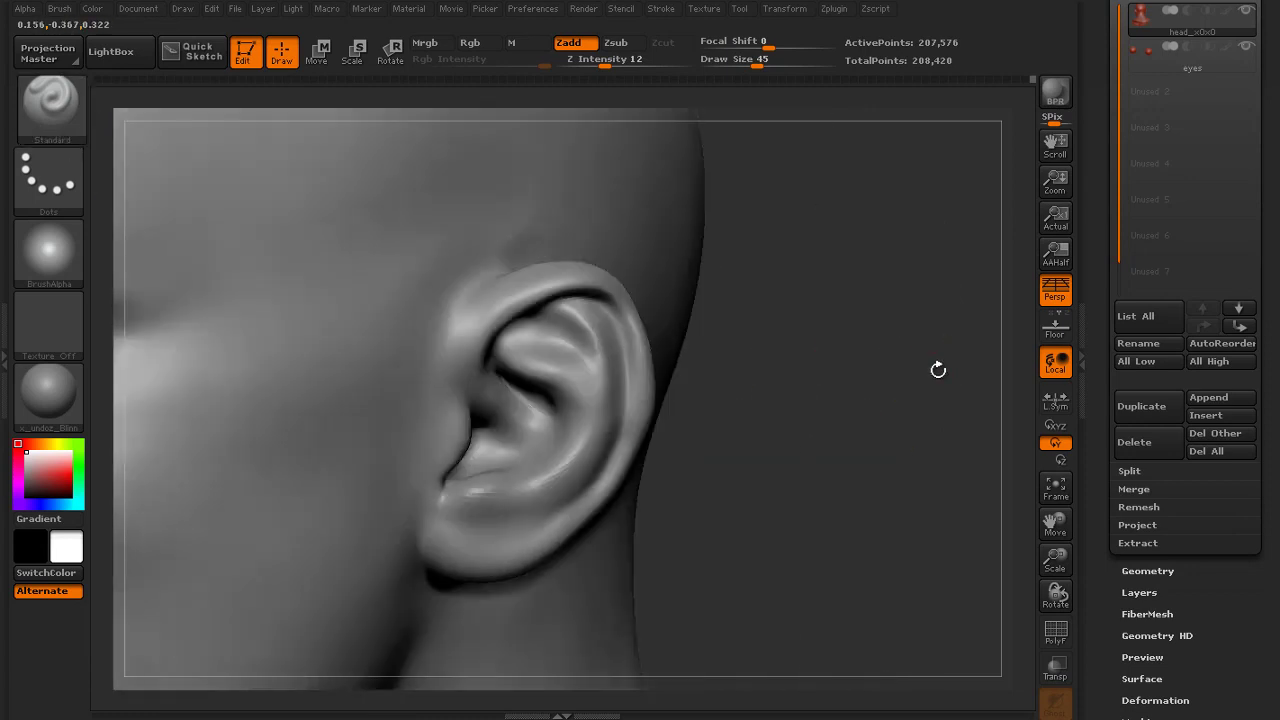
drag(937, 366, 680, 266)
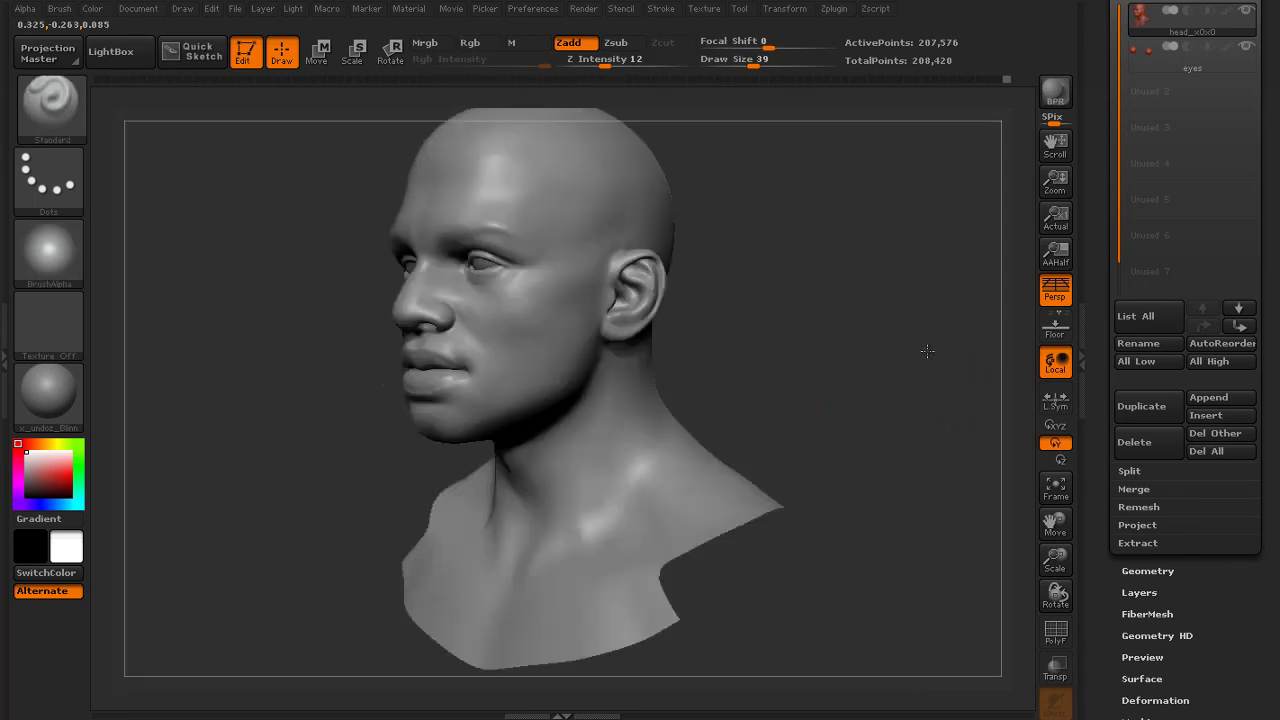
drag(850, 330, 900, 349)
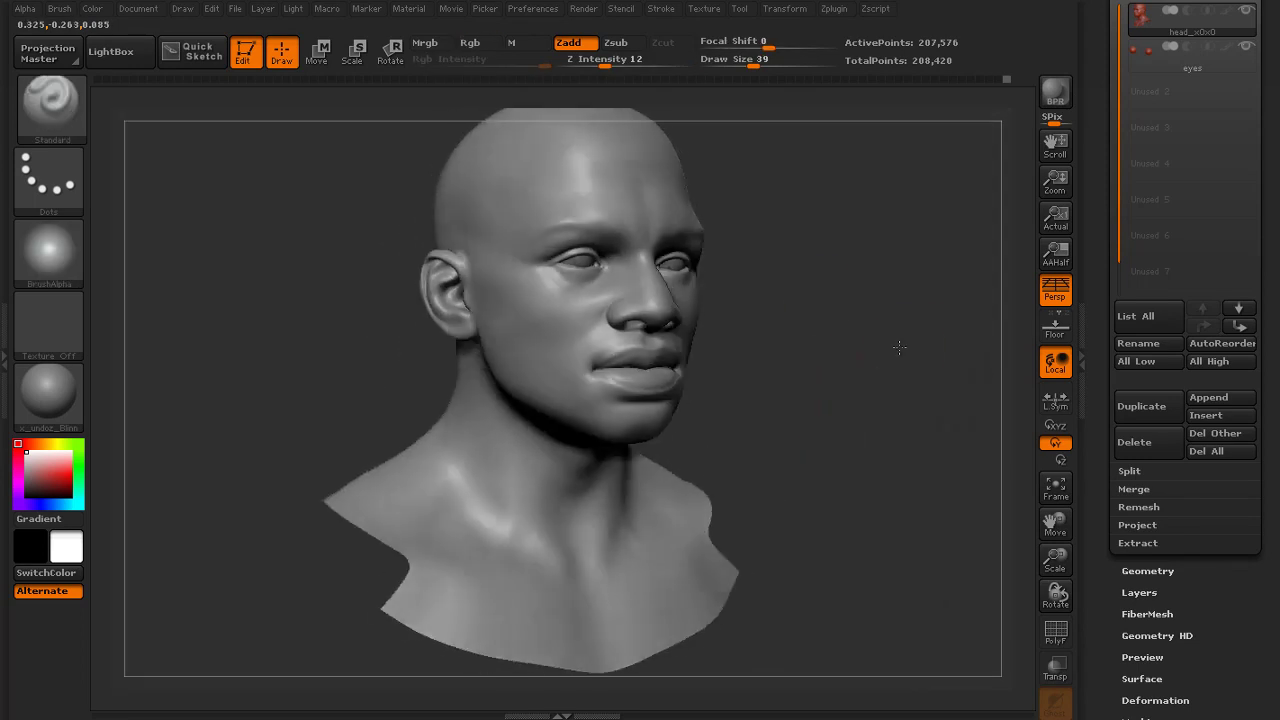
alt+drag(843, 300, 871, 421)
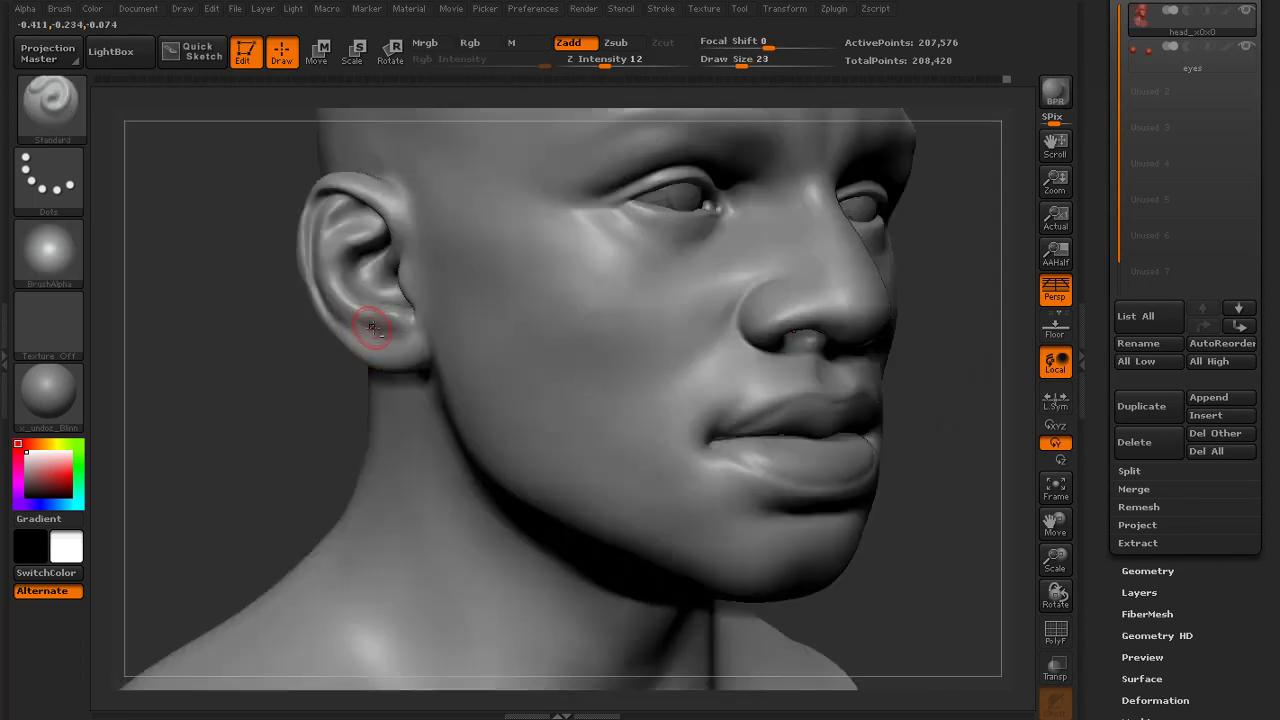
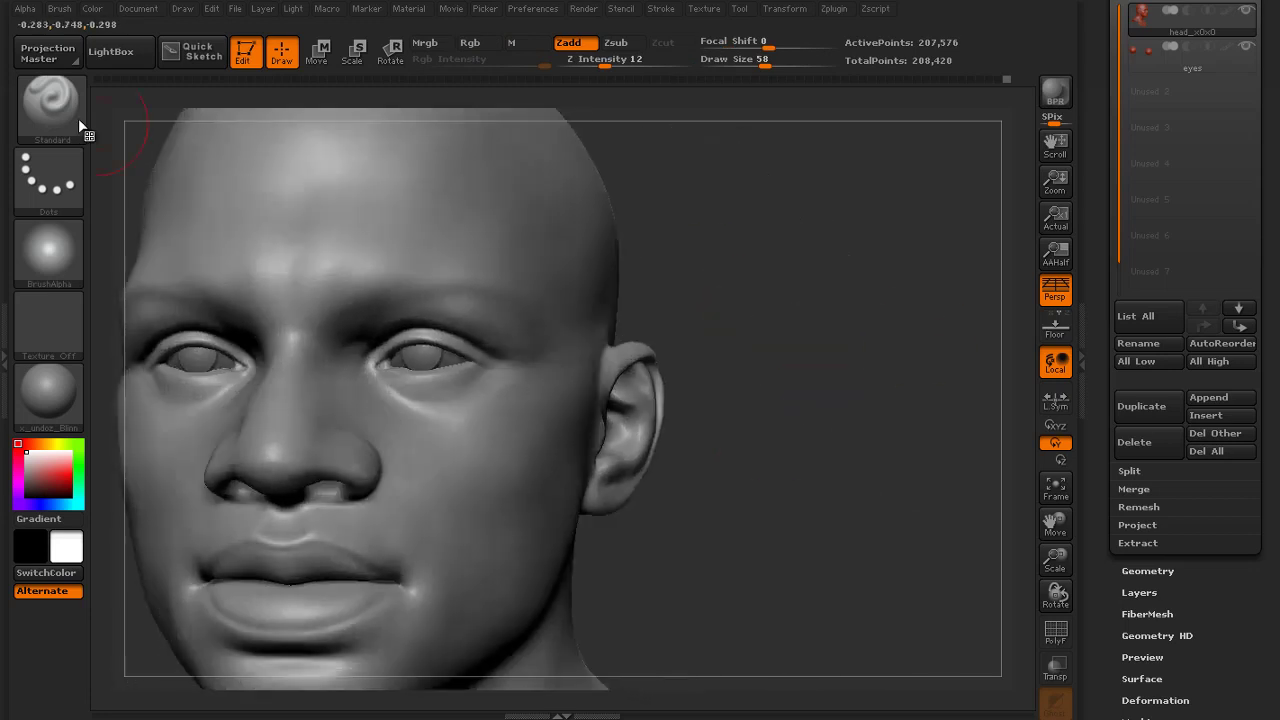
Switch to the Move brush and adjust the ear's outline from the front and back at draw size 82
click(78, 118)
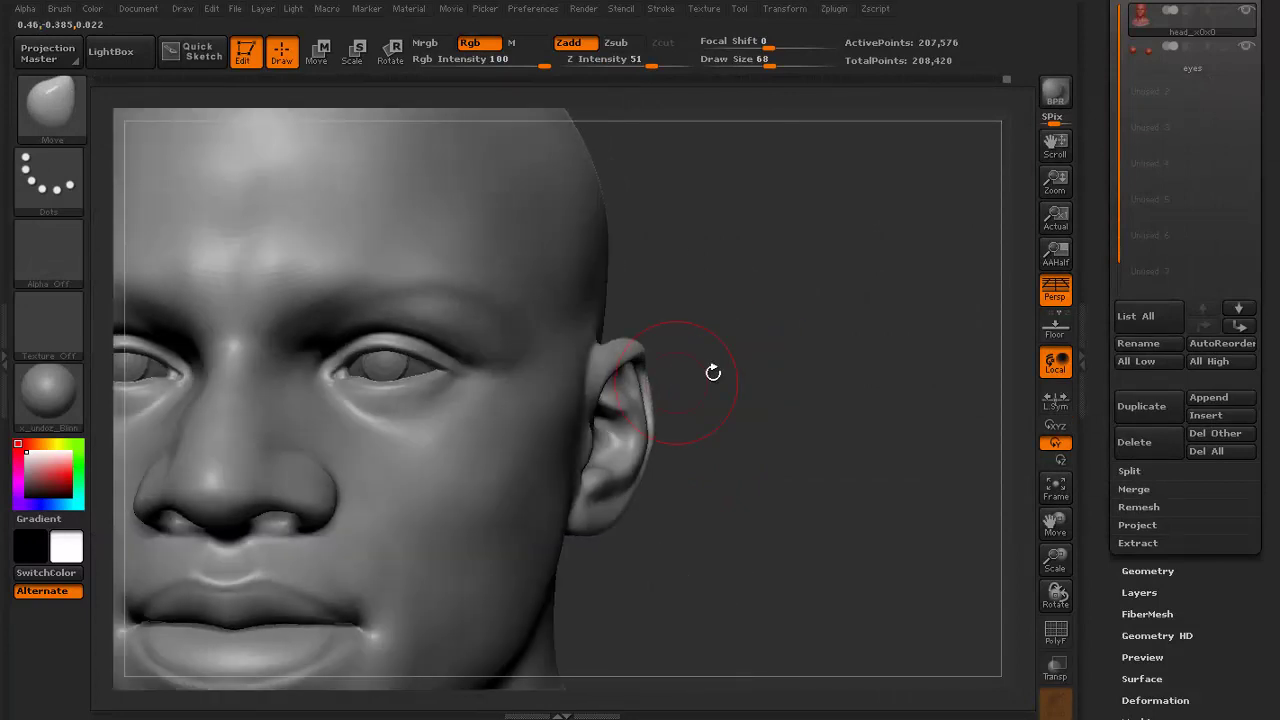
drag(713, 372, 560, 375)
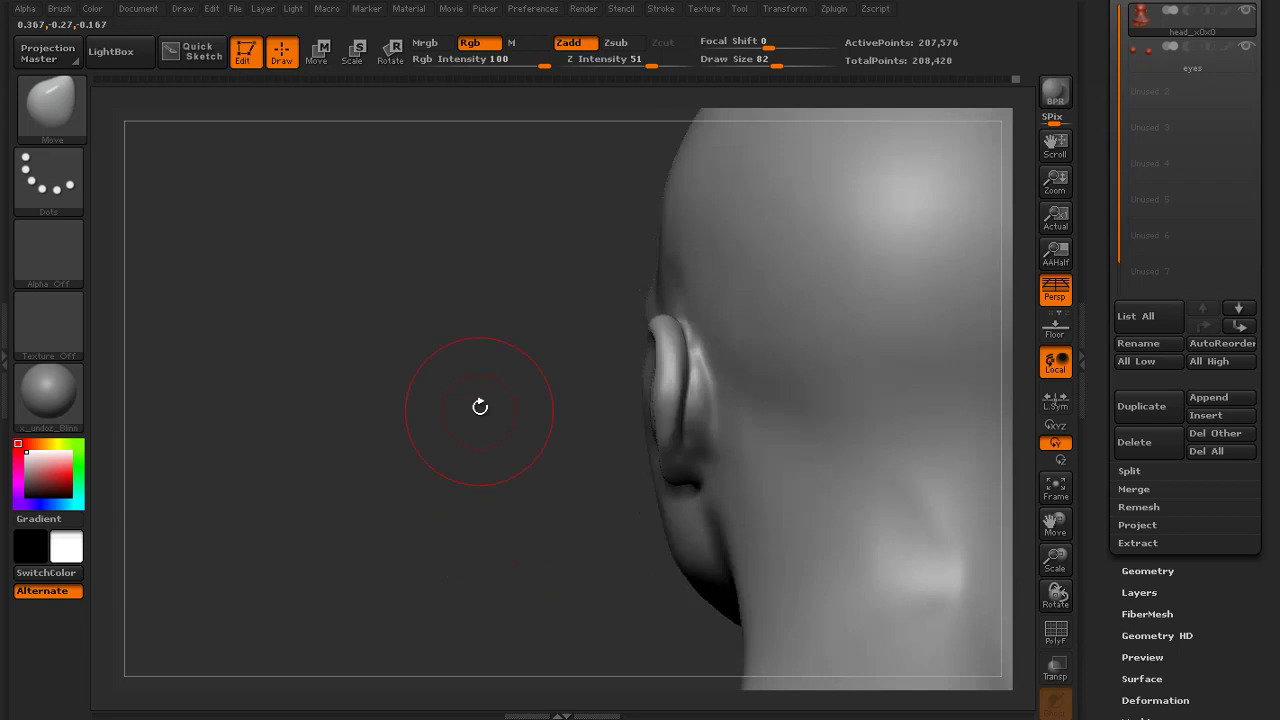
drag(480, 407, 481, 451)
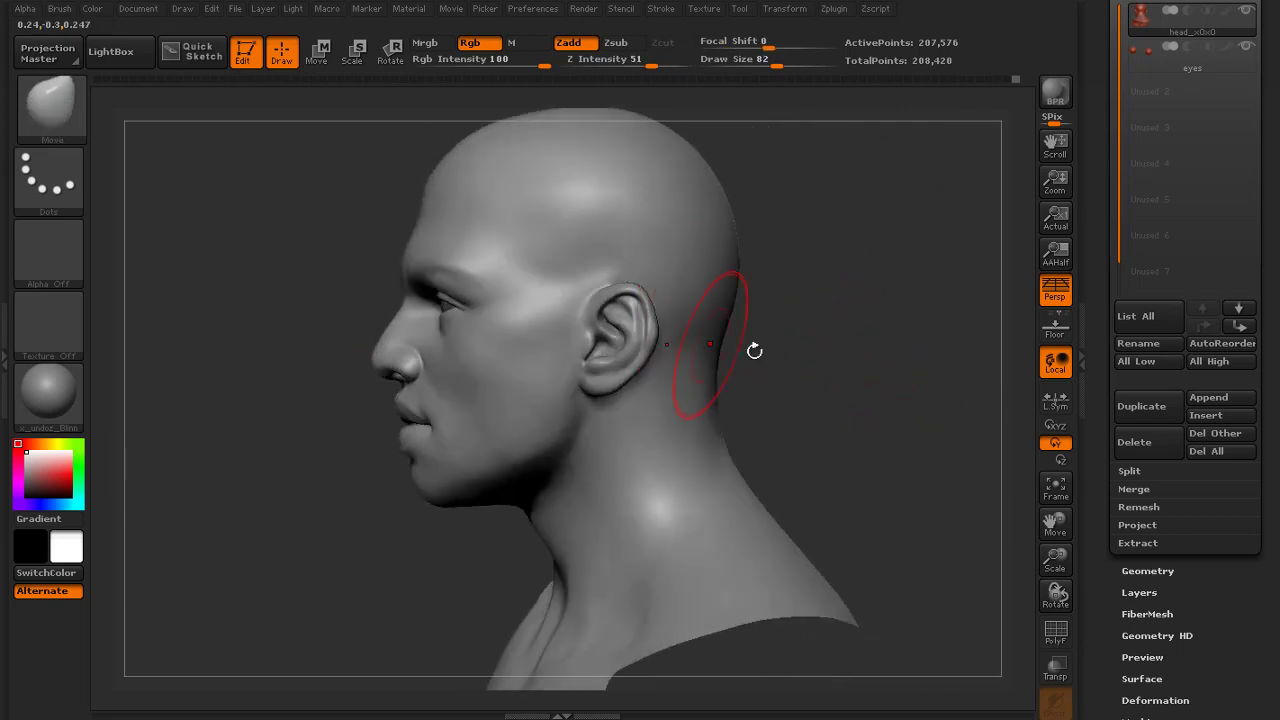
alt+drag(755, 351, 867, 349)
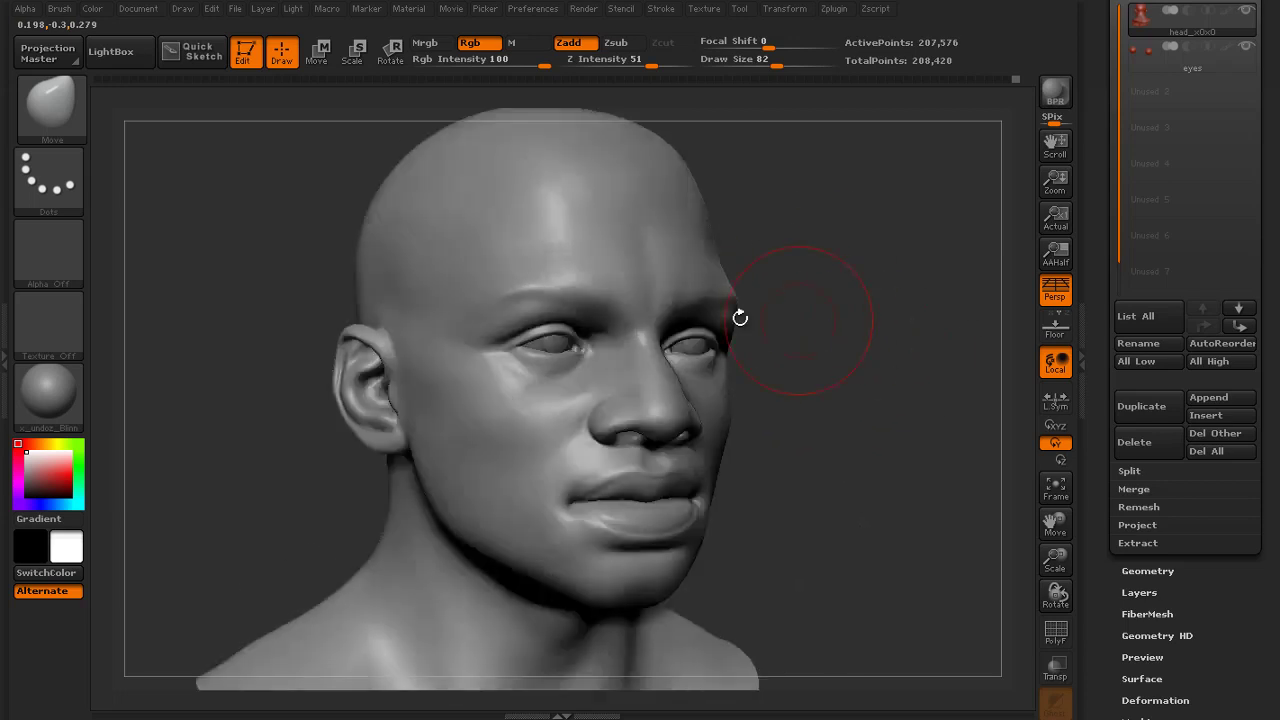
Switch back to the Standard brush, reduce the draw size to 27 and add a new sculpting layer to the head
key(b)
key(s)
key(t)
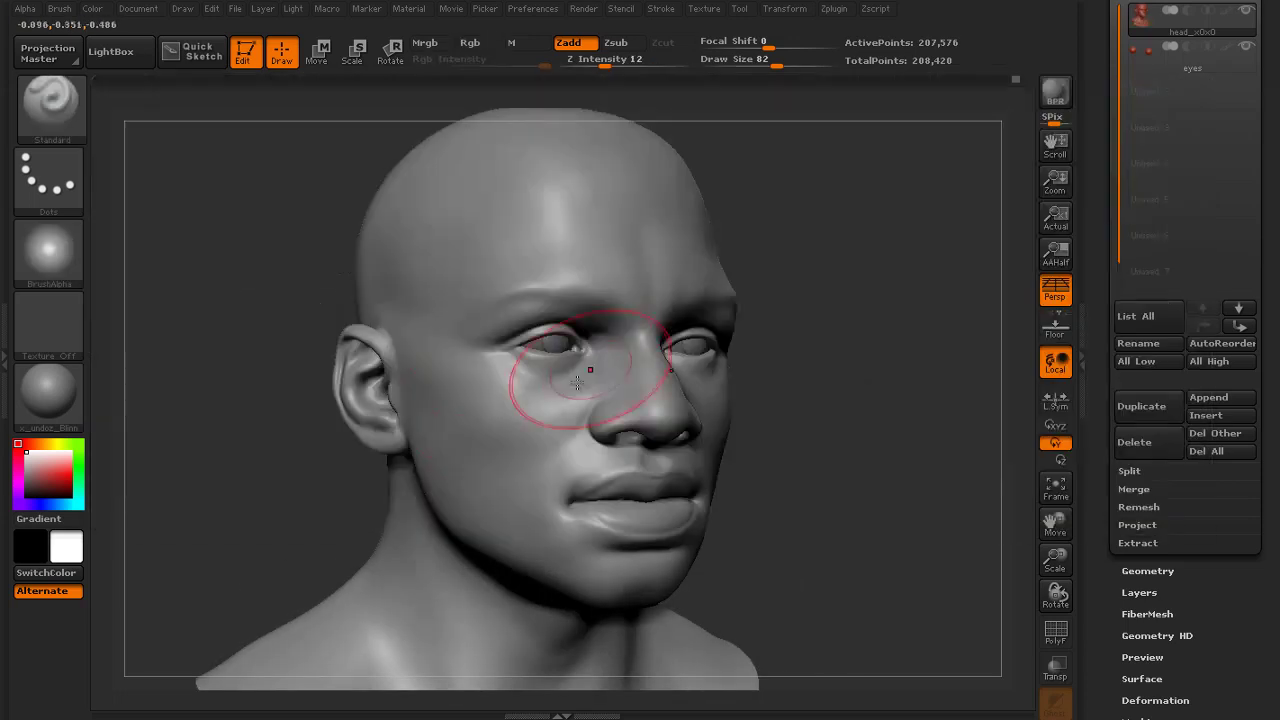
mouse_move(826, 323)
shift+mouse_down()
mouse_move(904, 402)
mouse_move(911, 436)
mouse_move(880, 380)
mouse_move(909, 386)
mouse_move(862, 396)
shift+mouse_up()
alt+drag(862, 396, 684, 384)
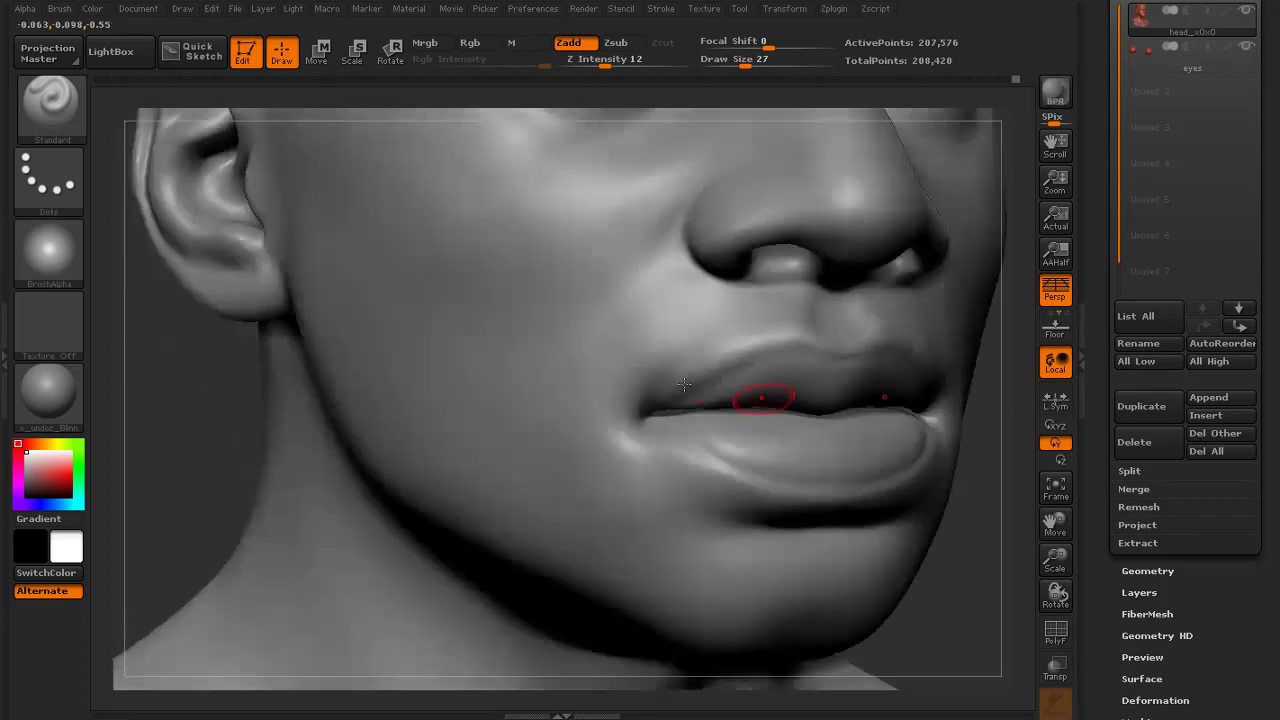
alt+drag(988, 586, 703, 358)
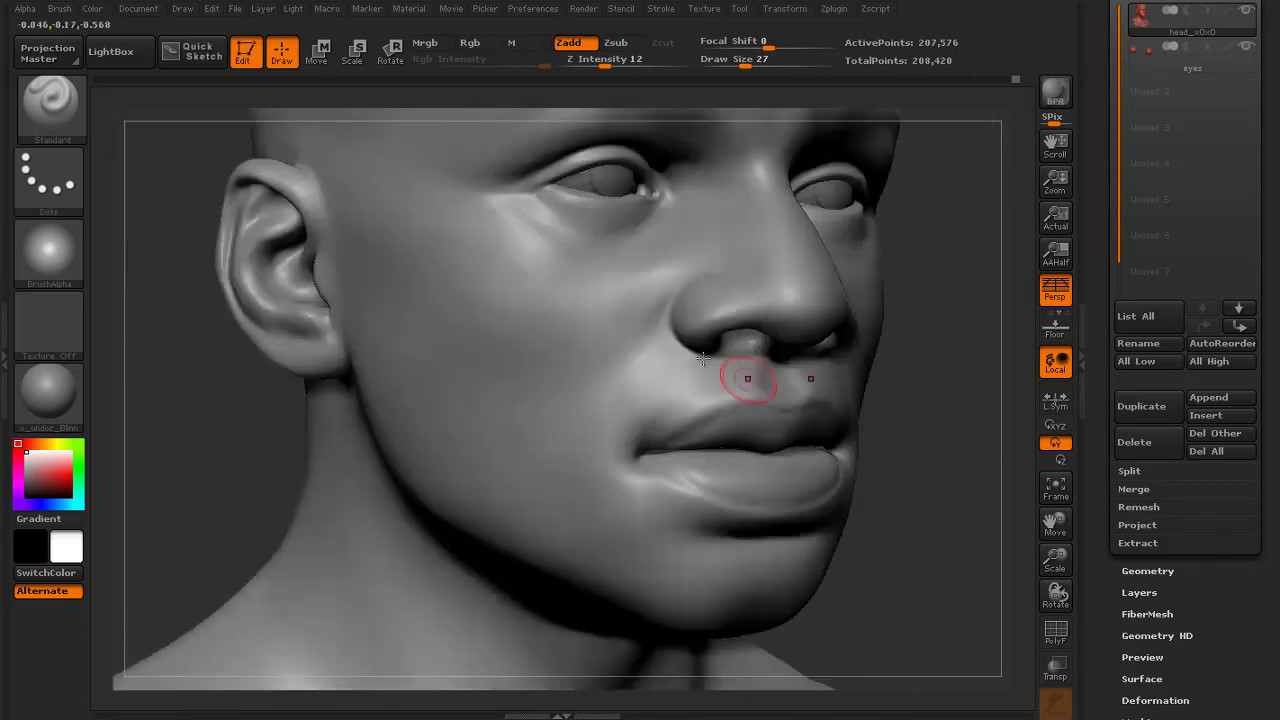
click(1251, 590)
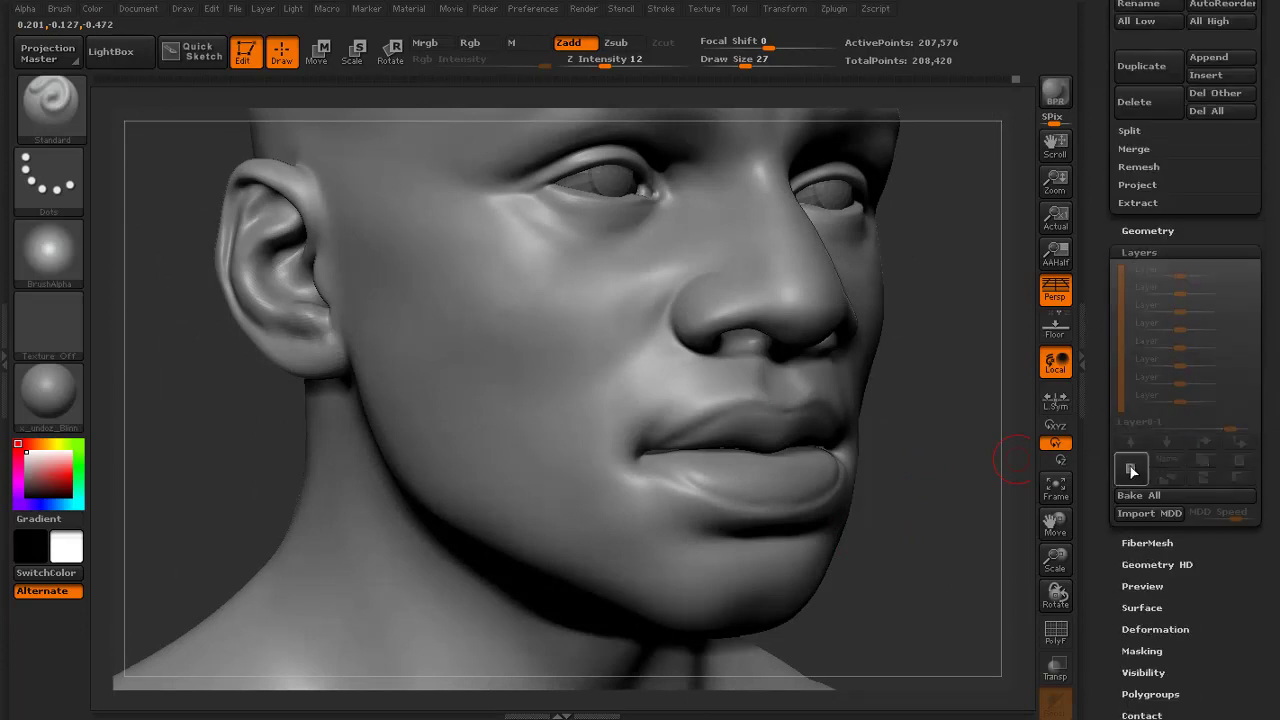
click(1131, 470)
drag(1106, 343, 1106, 438)
Sculpt the nasolabial folds from the nostrils towards the mouth corners at draw size 35 and soften them with the Smooth brush
alt+drag(908, 401, 829, 431)
key(])
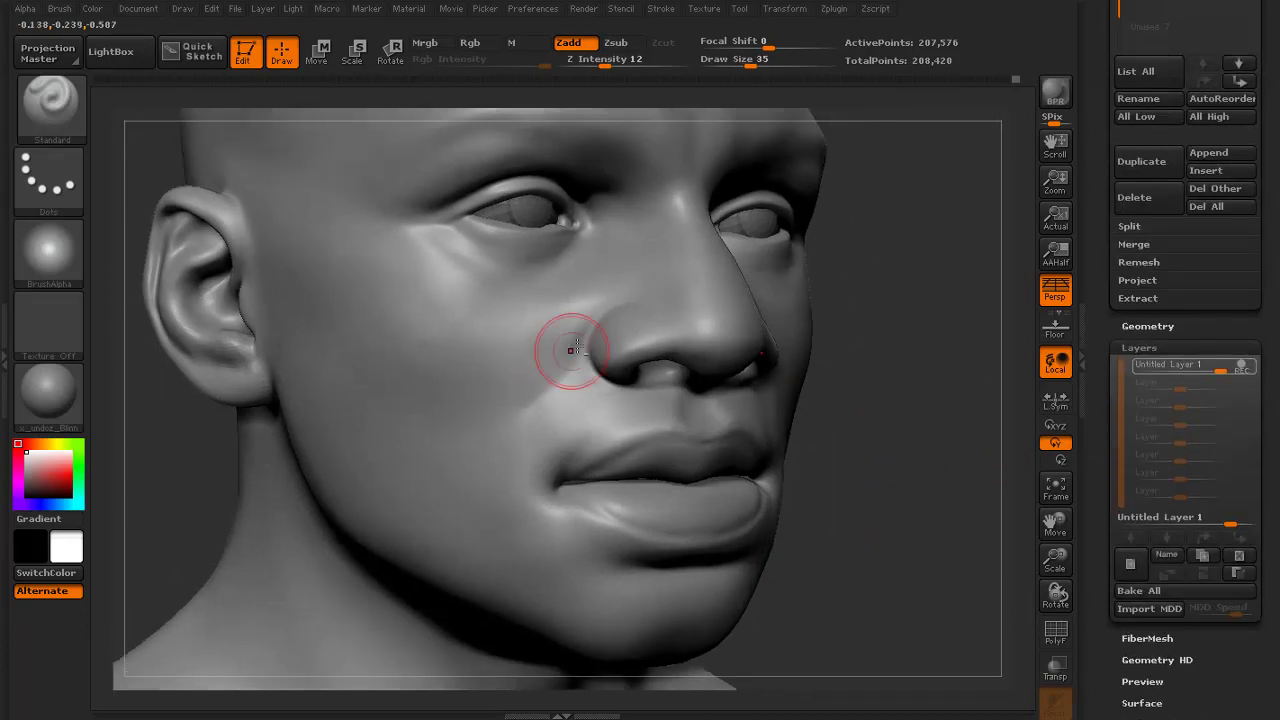
key(shift)
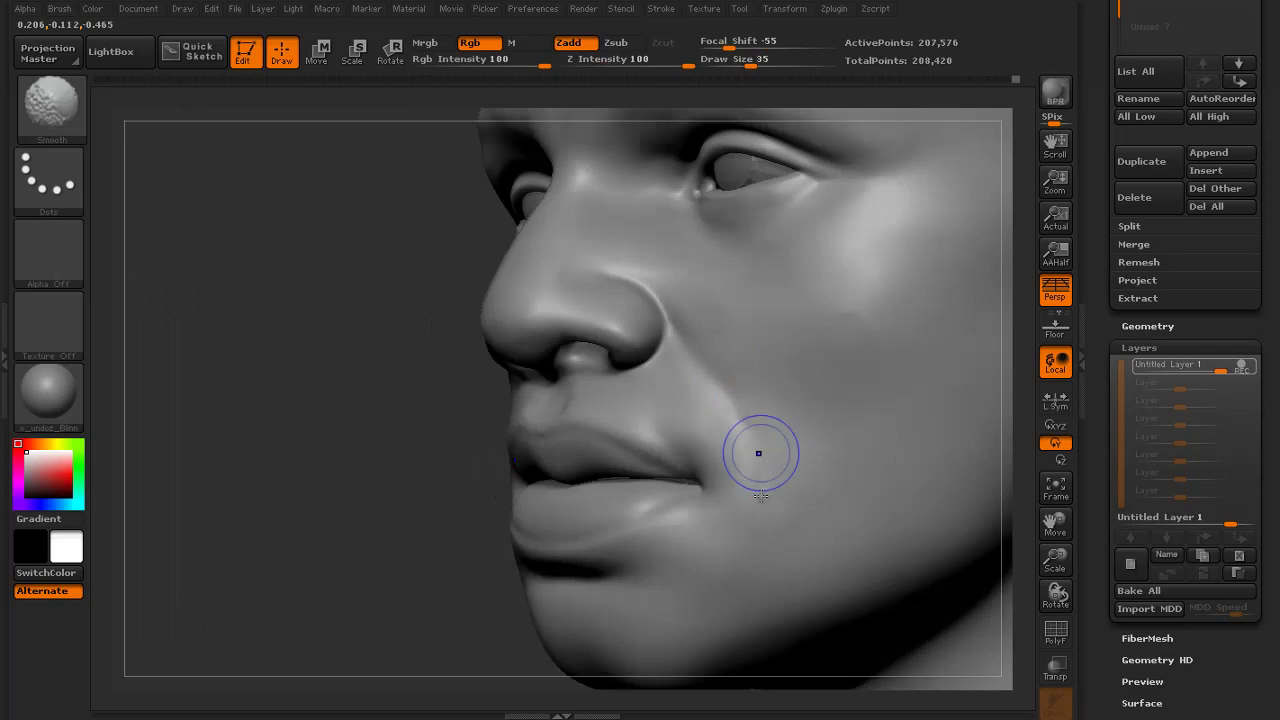
drag(704, 514, 706, 530)
drag(440, 450, 700, 450)
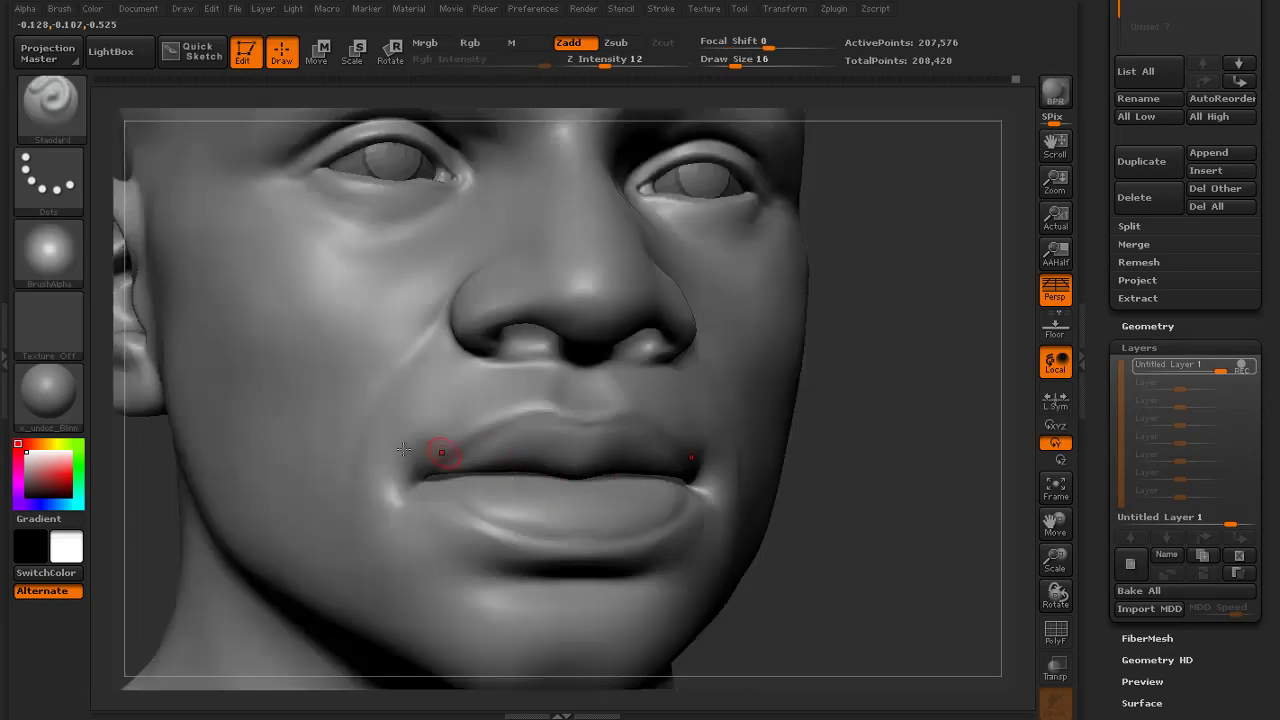
Deepen the mouth corners with the Standard brush at draw size 24 and smooth the surrounding skin
drag(850, 444, 765, 454)
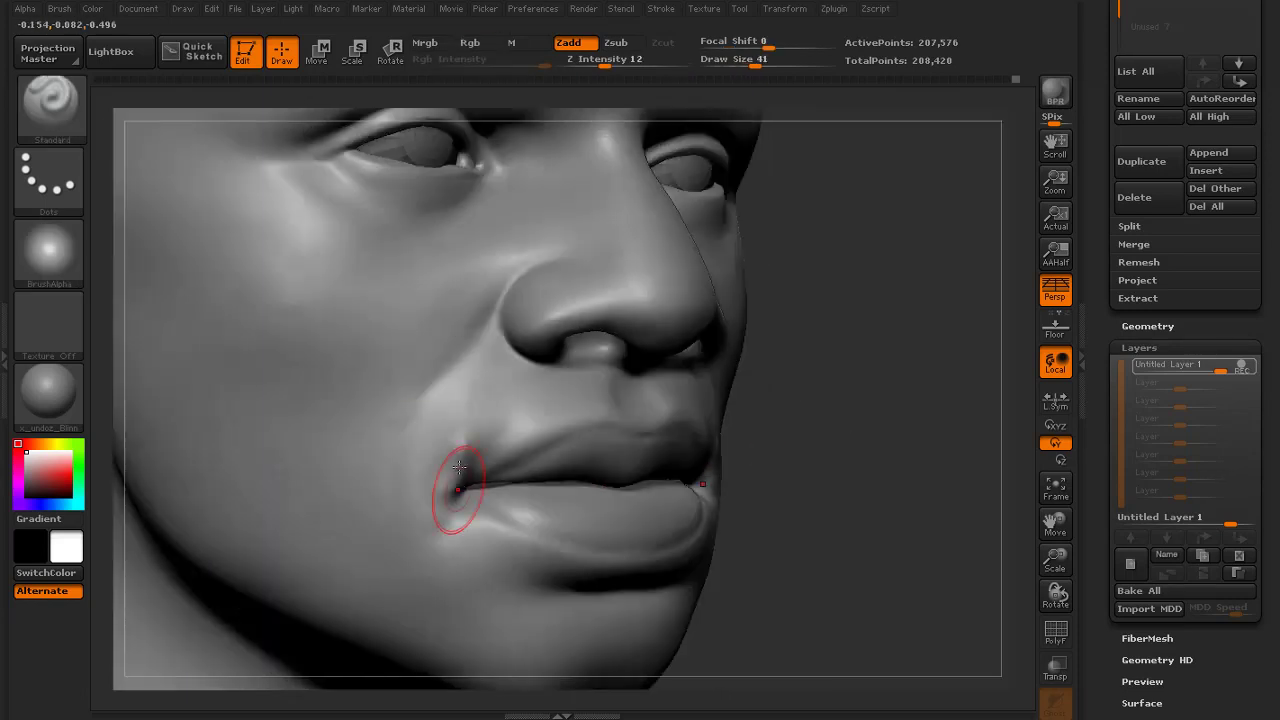
key([)
mouse_move(488, 428)
shift+mouse_down()
mouse_move(499, 448)
mouse_move(454, 514)
shift+mouse_up()
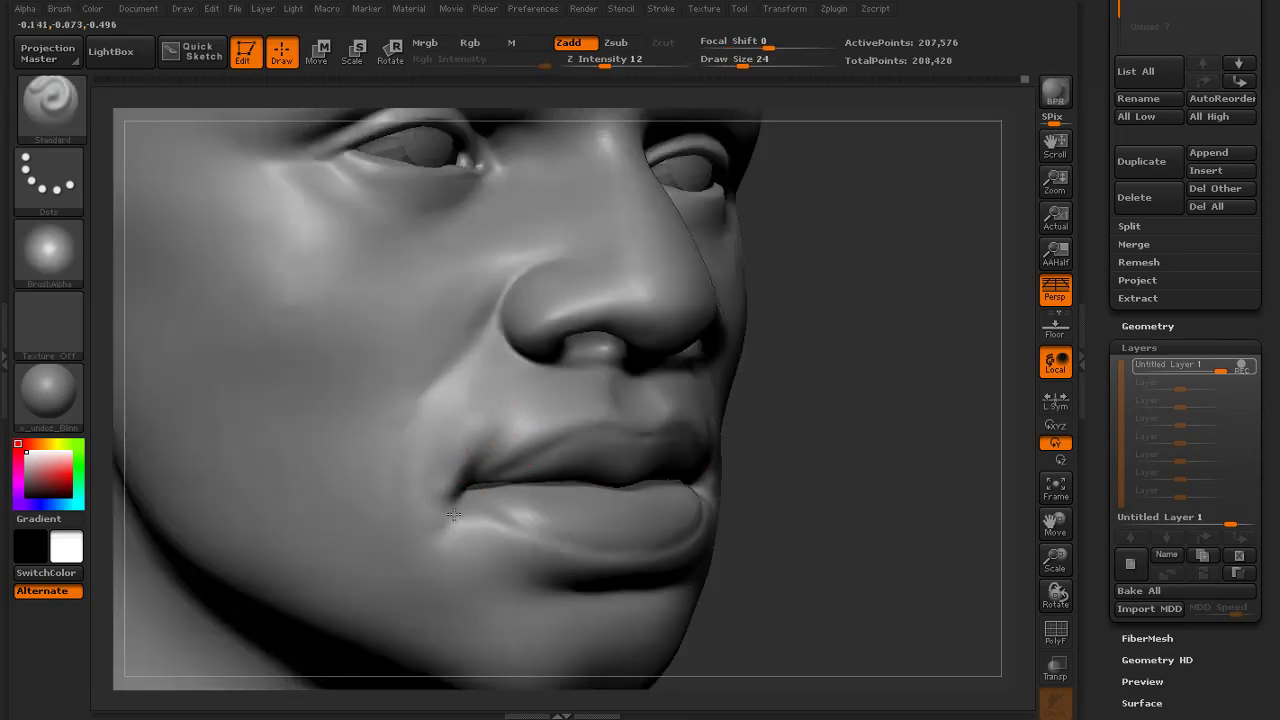
key(shift)
shift+drag(742, 490, 803, 473)
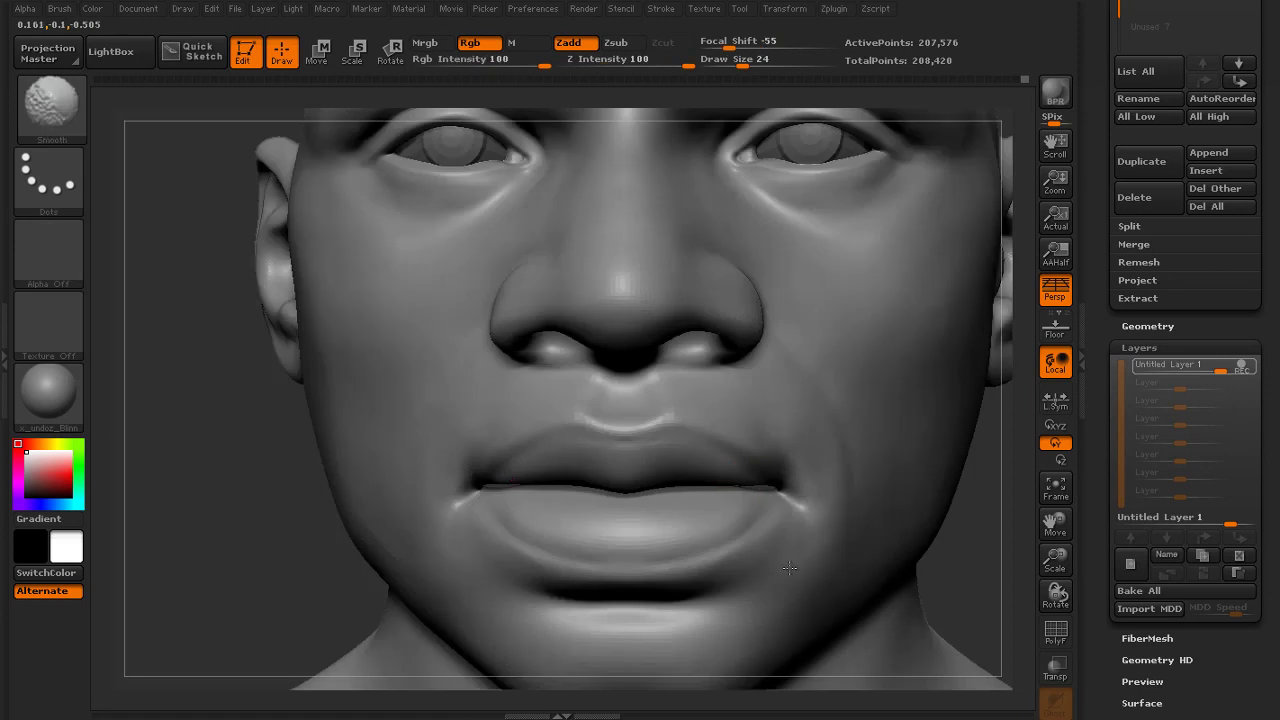
Sculpt fine vertical creases across the upper and lower lips at draw size 24
drag(709, 548, 675, 552)
mouse_move(626, 506)
mouse_down()
mouse_move(628, 524)
mouse_move(646, 525)
mouse_move(634, 416)
mouse_up()
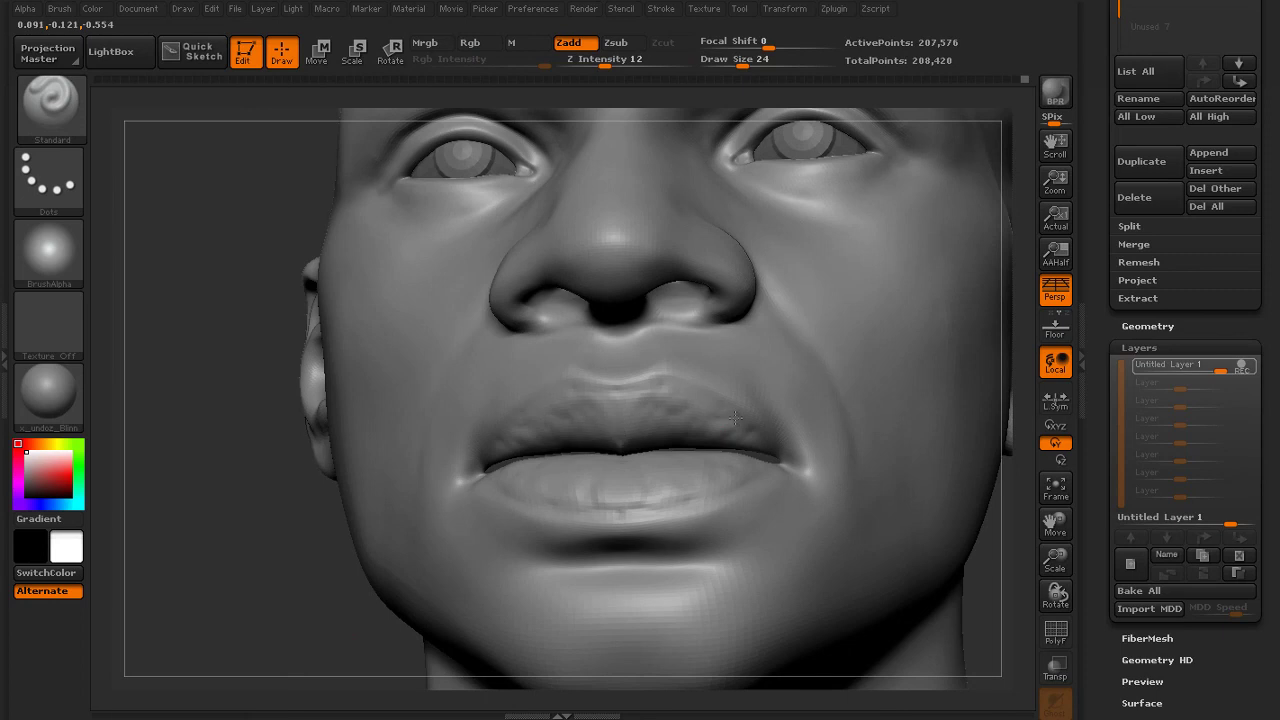
drag(735, 417, 362, 533)
drag(841, 426, 760, 430)
mouse_move(840, 450)
alt+mouse_down()
mouse_move(817, 394)
mouse_move(590, 465)
alt+mouse_up()
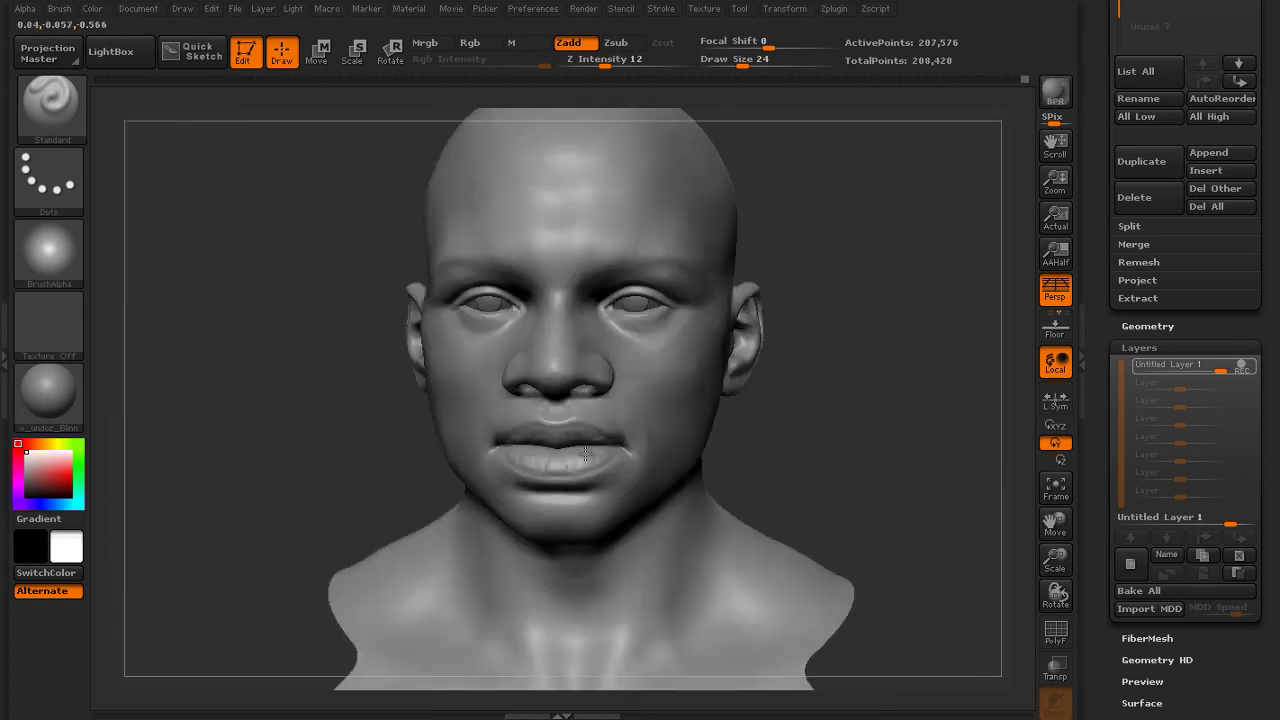
Define the philtrum between the nose and upper lip at draw sizes 16 to 19 and smooth it
alt+drag(870, 400, 872, 517)
key(s)
drag(823, 454, 720, 452)
key(s)
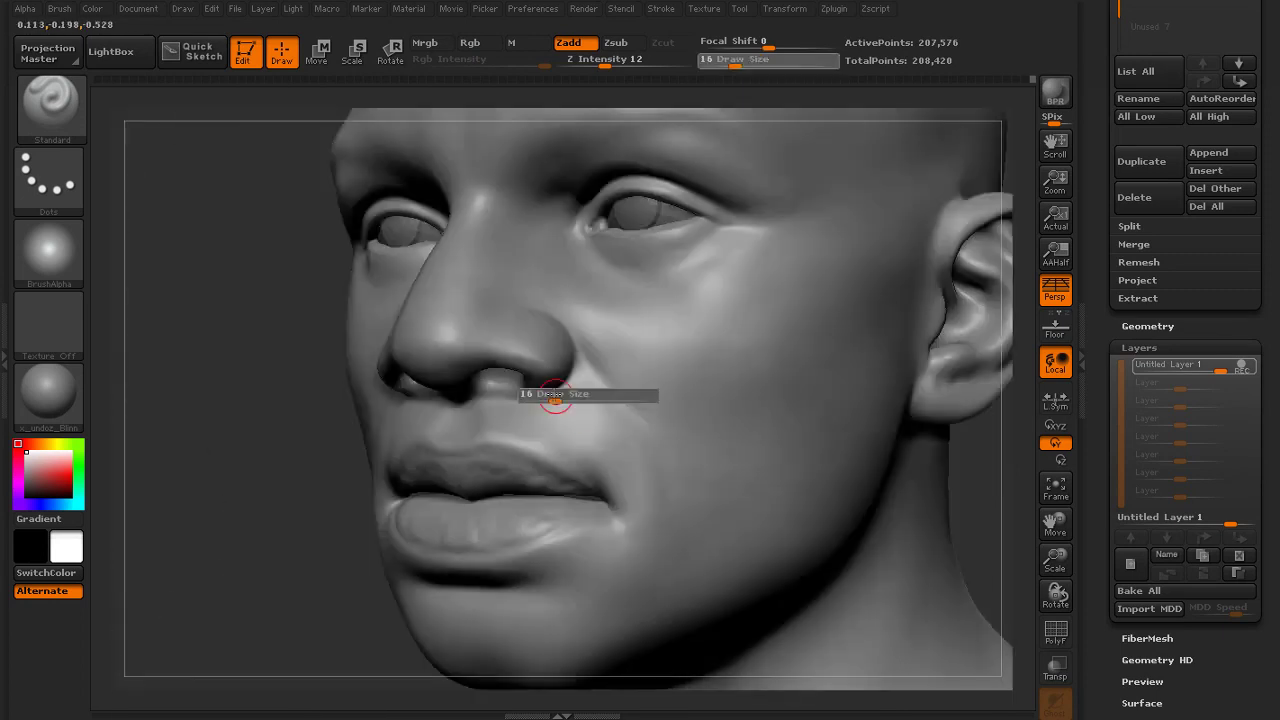
drag(557, 403, 549, 403)
drag(245, 498, 348, 499)
key(bracketright)
mouse_move(472, 411)
mouse_down()
mouse_move(464, 432)
mouse_move(480, 408)
mouse_up()
shift+drag(498, 420, 482, 437)
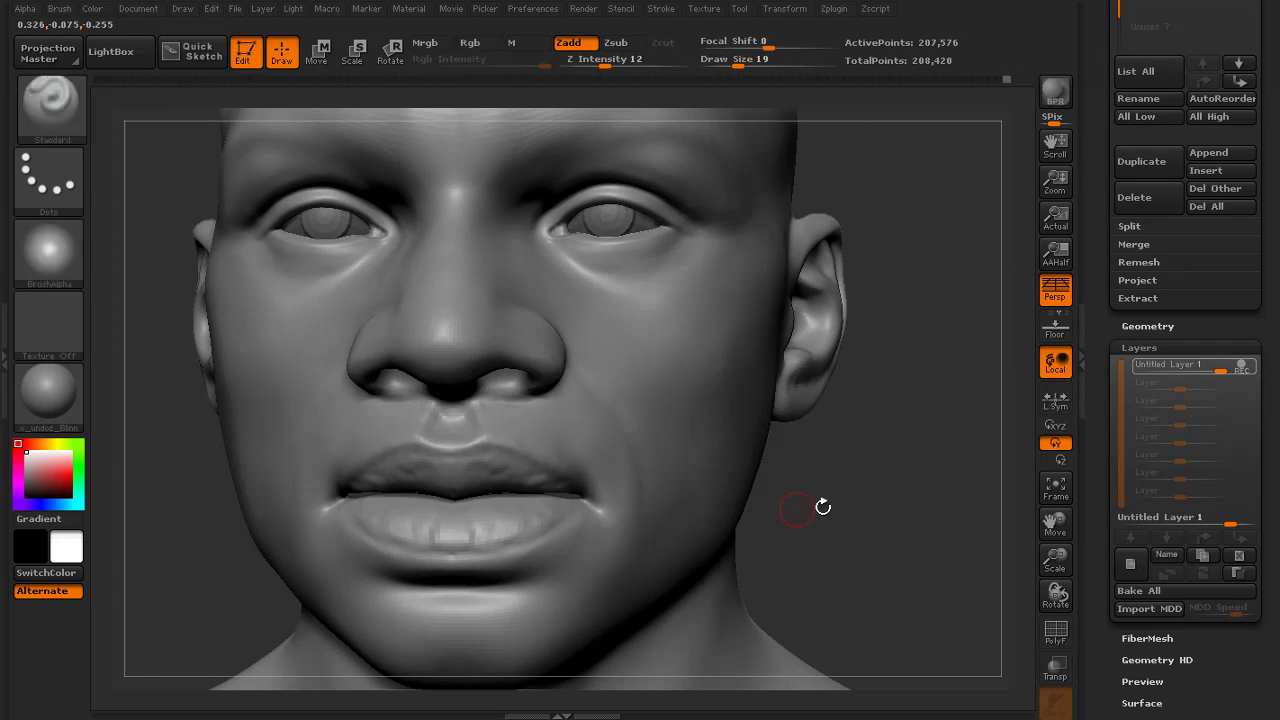
Shape the area below the mouth corners and beside the chin at draw size 50, smoothing the transitions
mouse_move(823, 506)
mouse_down()
mouse_move(697, 422)
mouse_move(651, 463)
mouse_up()
key(bracketleft)
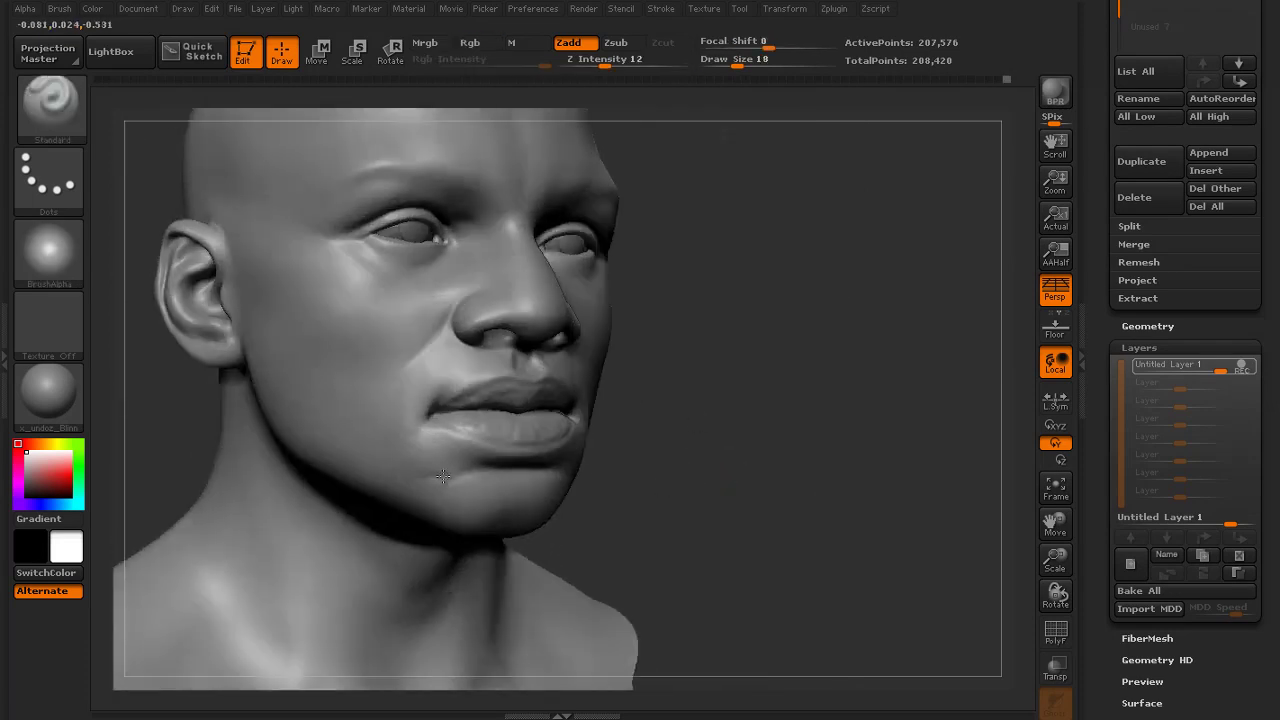
drag(770, 485, 598, 451)
alt+drag(352, 512, 370, 592)
key(bracketright)
key(bracketright)
key(bracketright)
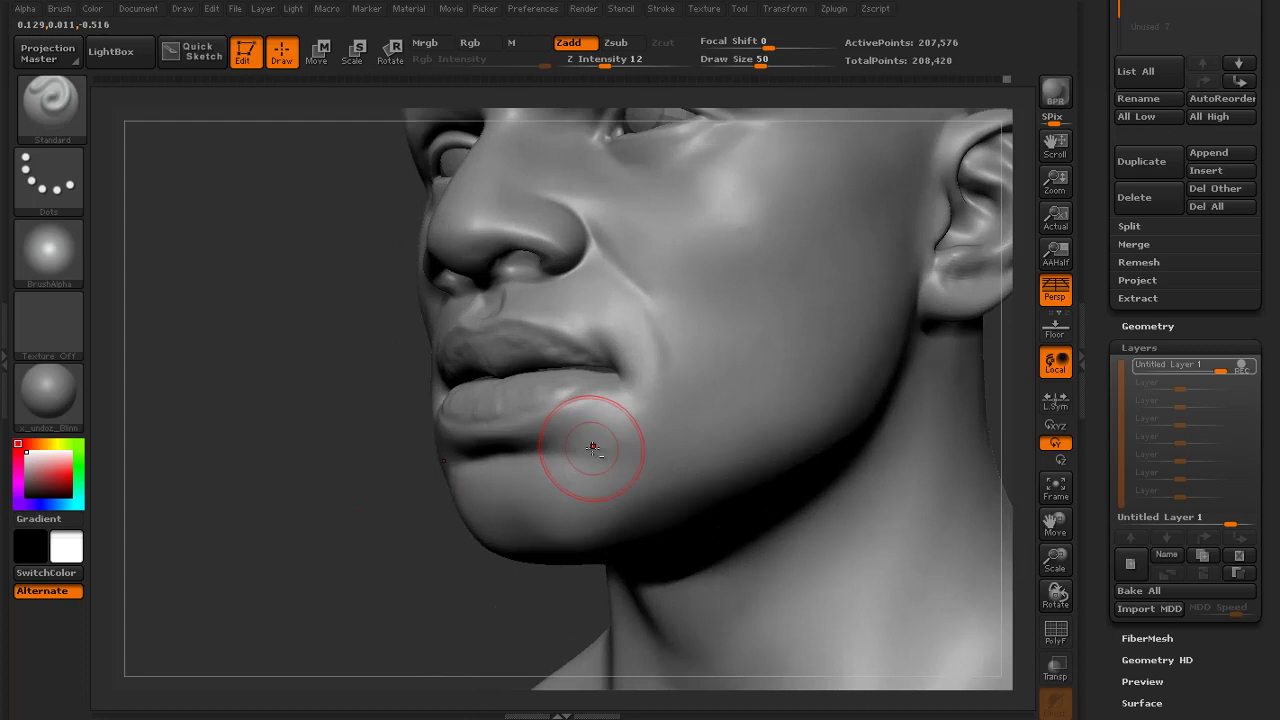
shift+drag(704, 424, 672, 446)
drag(400, 571, 310, 571)
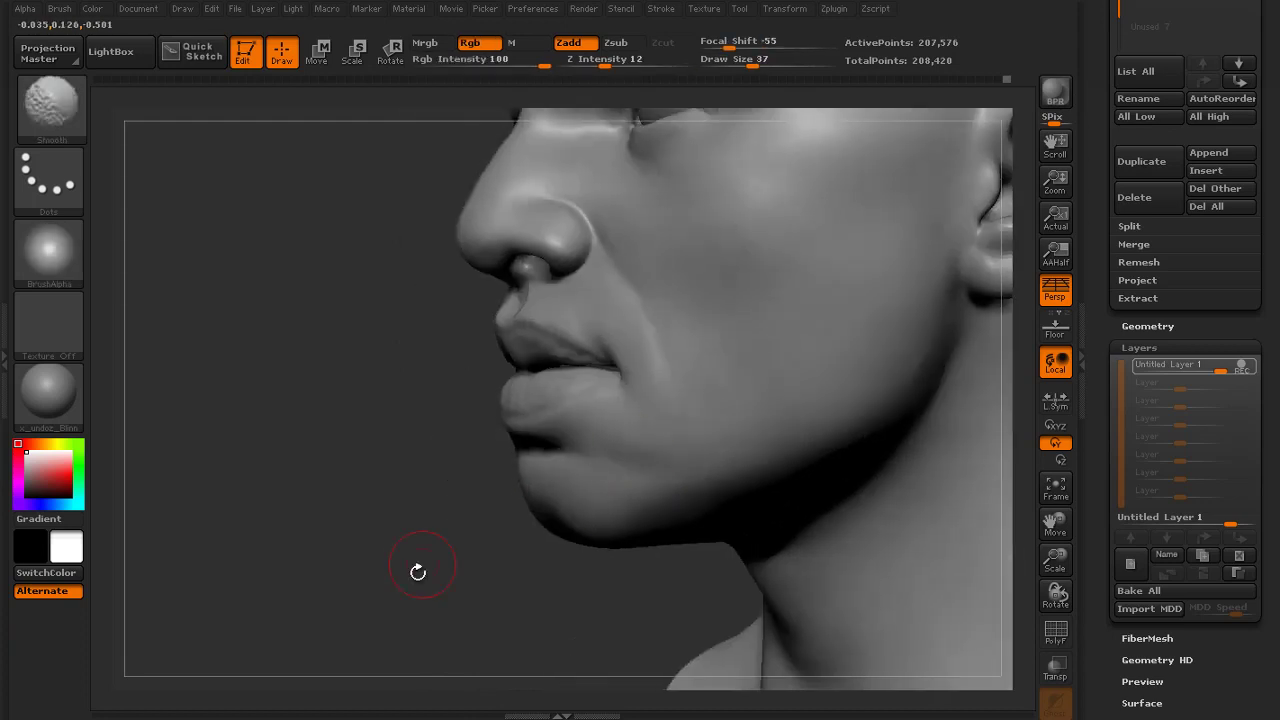
Sculpt the skin folds under the eyes and across the upper cheeks, reducing the draw size to 28
mouse_move(417, 571)
mouse_down()
mouse_move(592, 566)
mouse_move(700, 537)
mouse_move(646, 466)
mouse_move(740, 460)
mouse_up()
key(s)
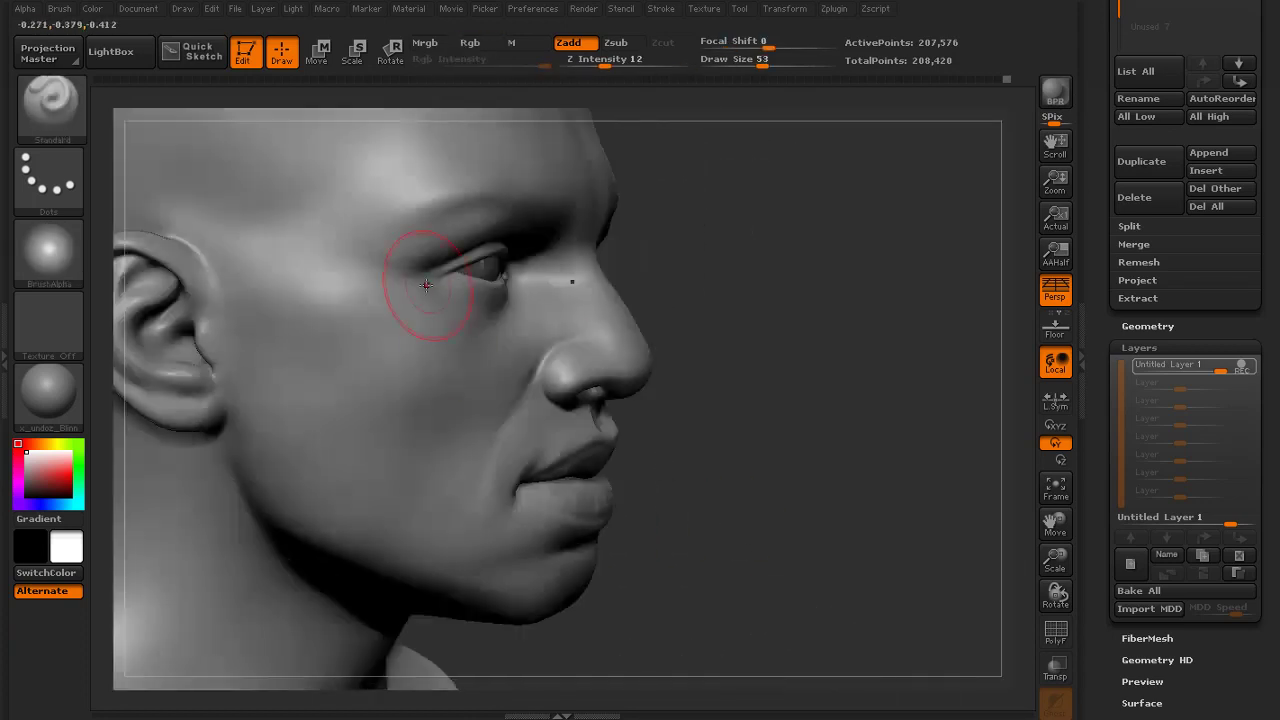
alt+drag(740, 302, 786, 370)
key(bracketleft)
alt+drag(756, 262, 768, 389)
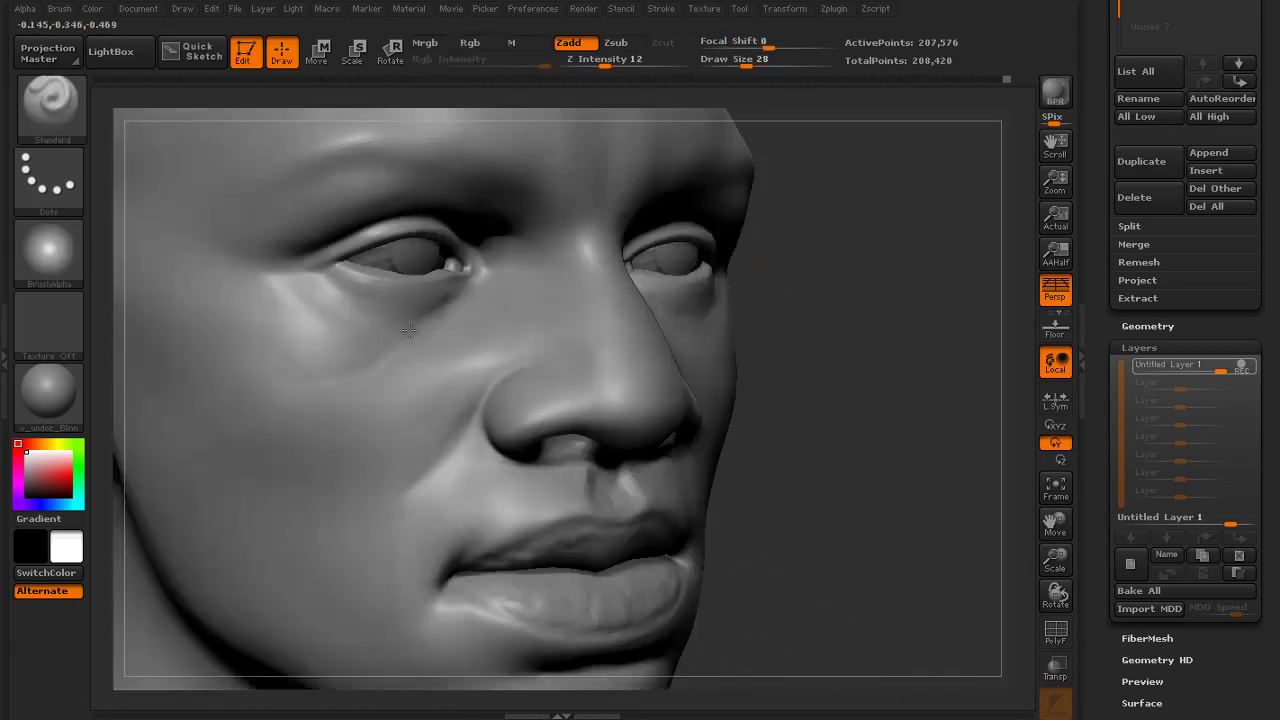
Refine the under-eye creases at draw size 16 and smooth the outer eye corners and the cheeks beside the nose
drag(862, 324, 764, 319)
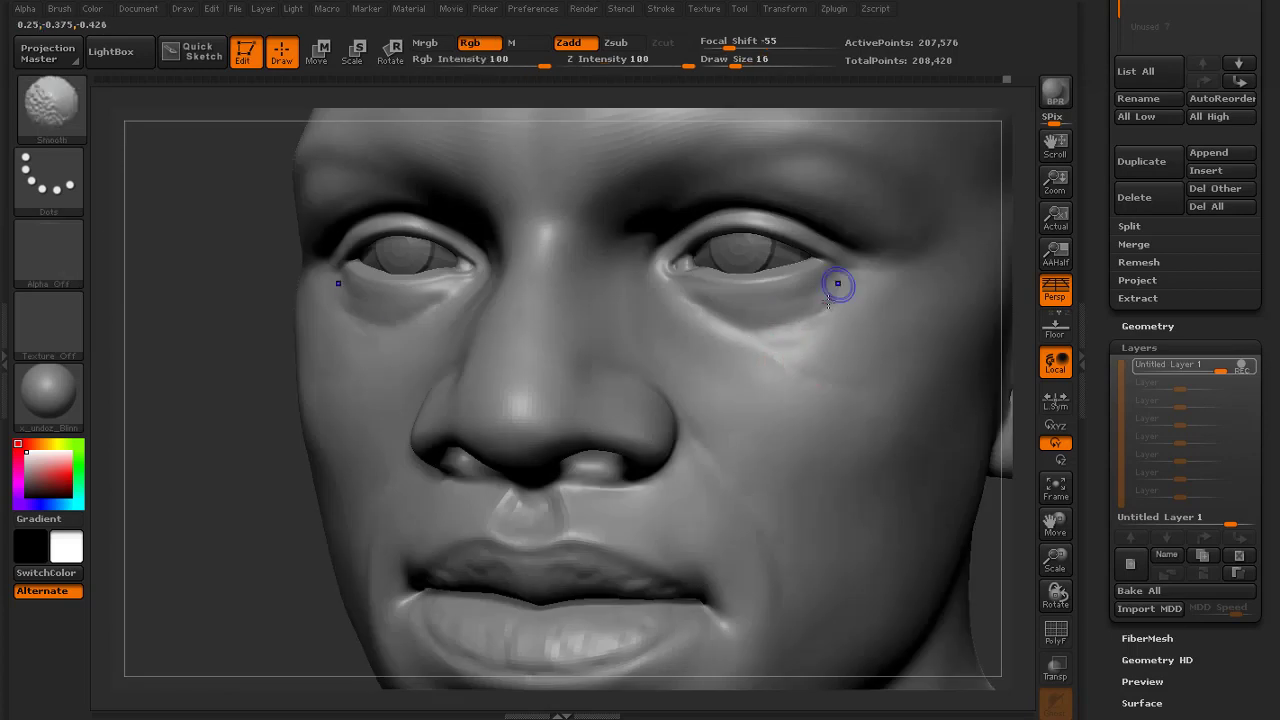
shift+drag(861, 273, 900, 268)
alt+drag(215, 430, 200, 371)
drag(190, 371, 226, 371)
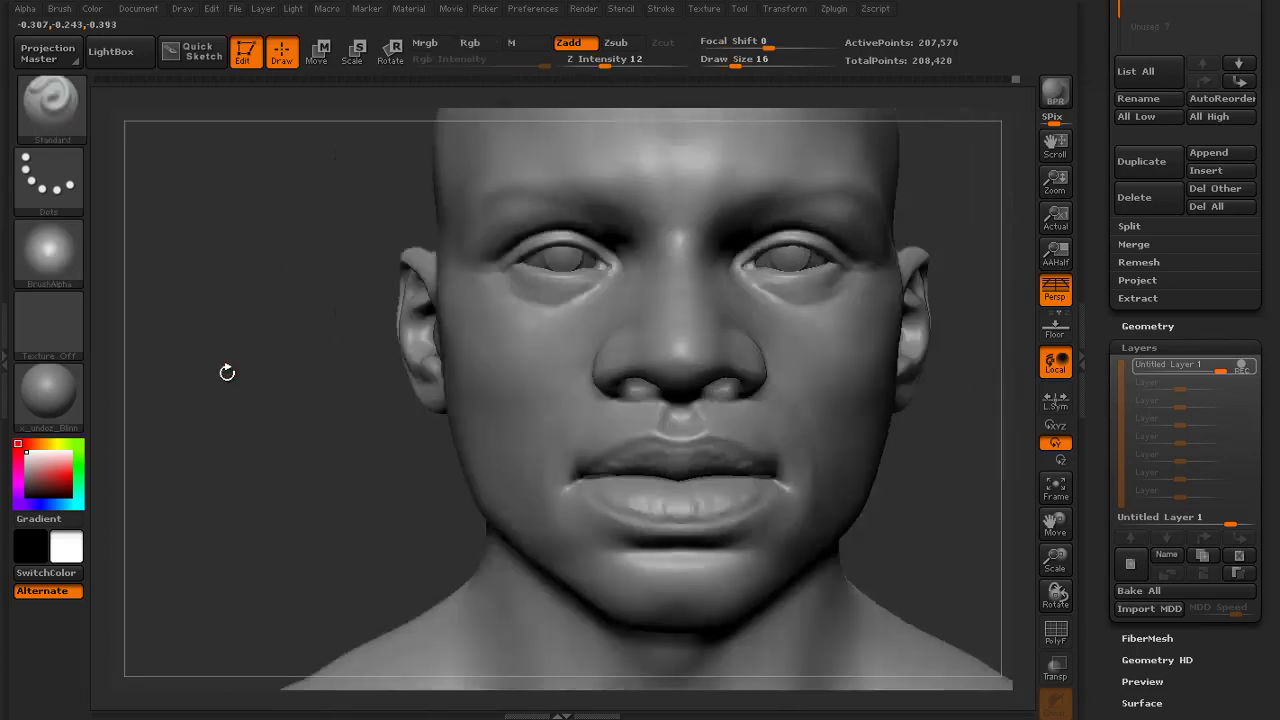
alt+drag(215, 414, 170, 389)
drag(160, 389, 232, 389)
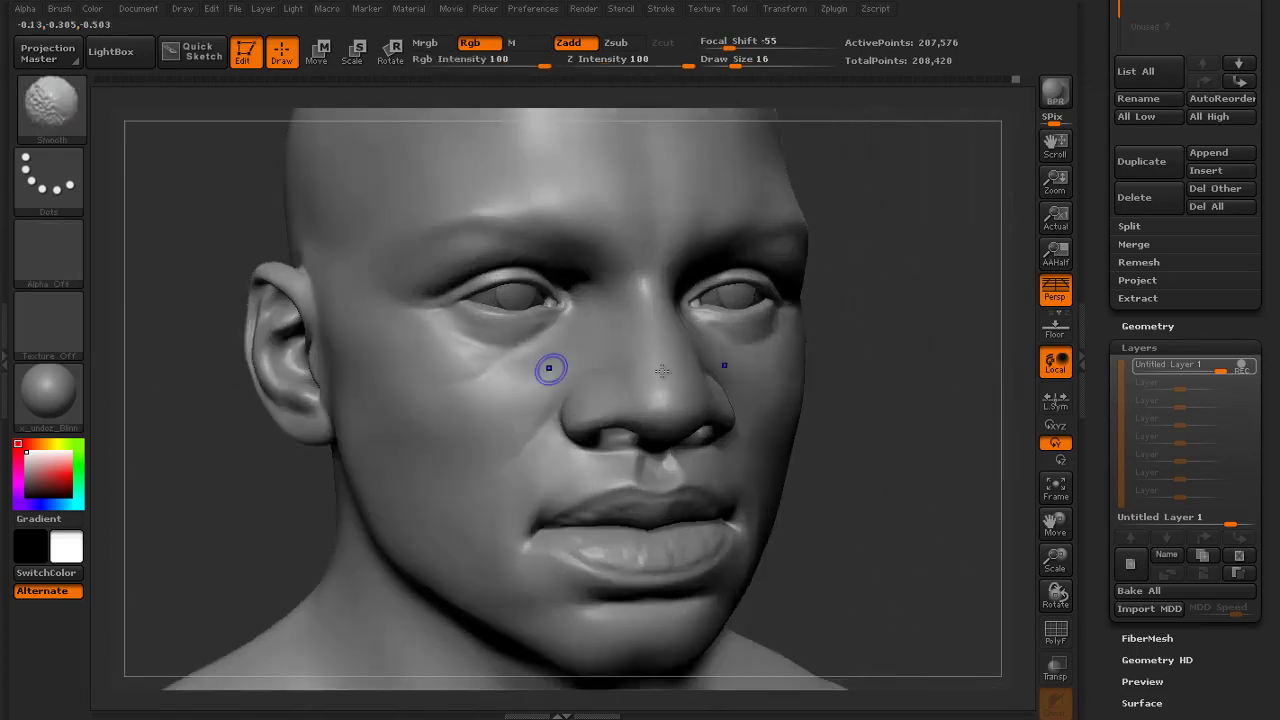
Sculpt the skin relief along both brow ridges with the Standard brush at draw size 25, from inner to outer brow
mouse_move(920, 296)
alt+mouse_down()
mouse_move(840, 374)
mouse_move(840, 420)
alt+mouse_up()
drag(840, 420, 880, 400)
key(s)
drag(441, 274, 449, 274)
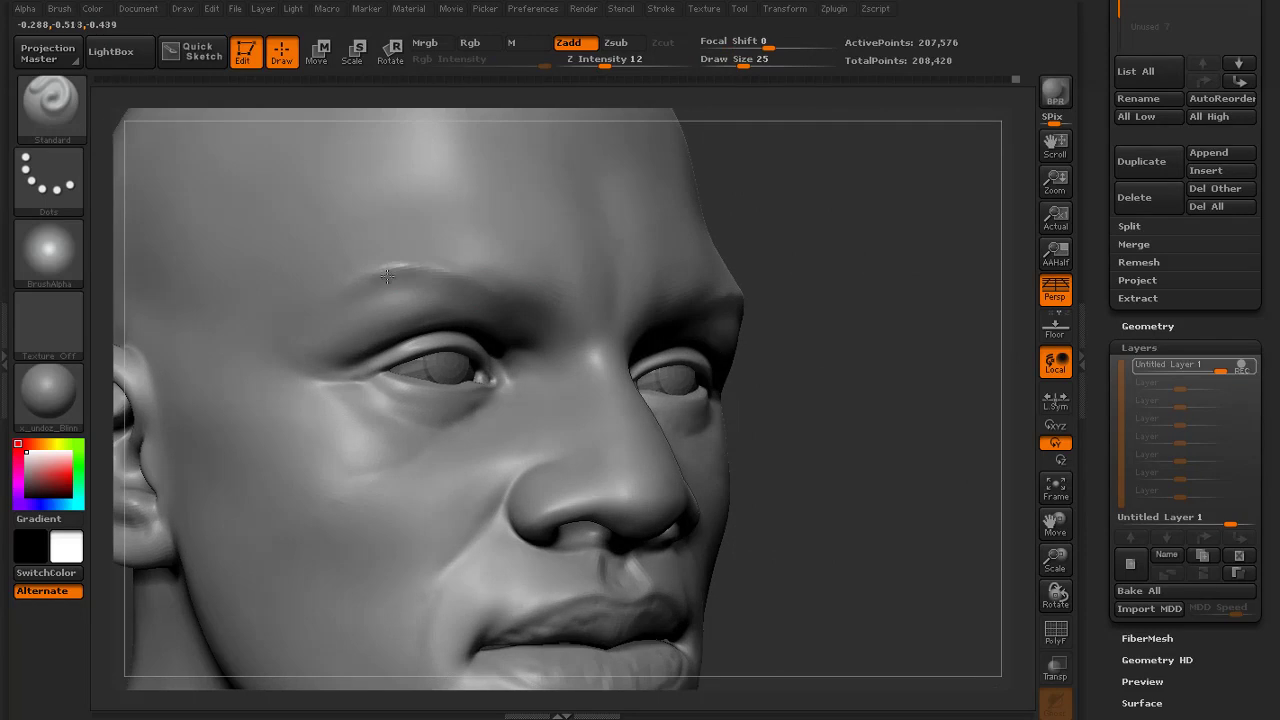
drag(880, 300, 805, 300)
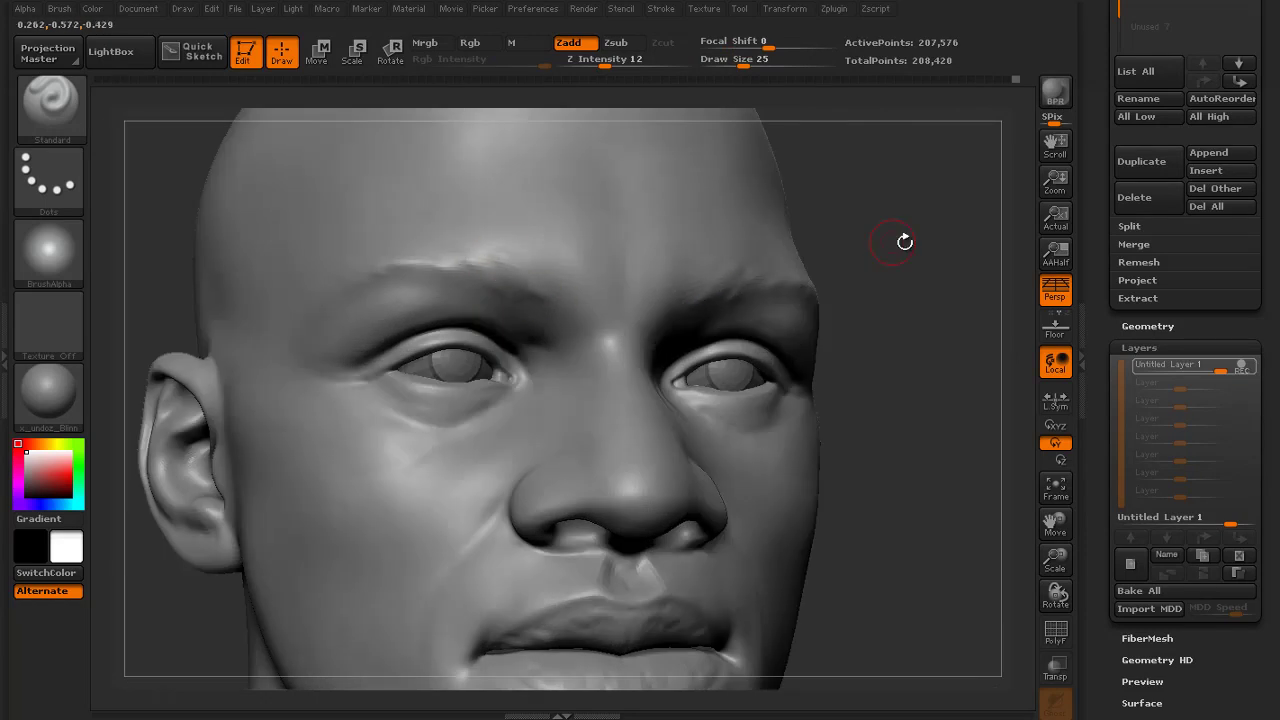
drag(904, 241, 830, 248)
drag(499, 368, 522, 358)
drag(520, 369, 585, 338)
drag(890, 320, 800, 325)
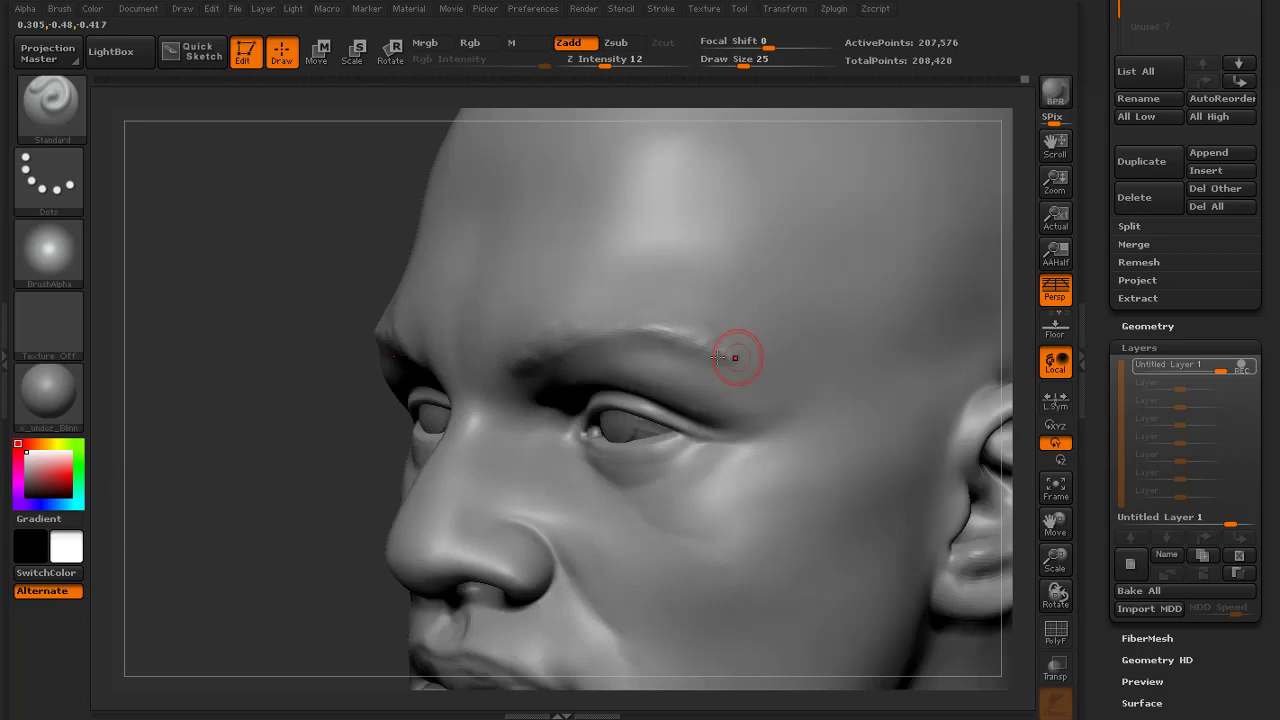
key(f)
drag(630, 345, 655, 338)
Refine the upper cheek below the outer eye corner and smooth it into the surrounding face
mouse_move(818, 292)
alt+mouse_down()
mouse_move(822, 360)
mouse_move(908, 354)
mouse_move(905, 388)
mouse_move(988, 404)
alt+mouse_up()
drag(411, 343, 387, 368)
mouse_move(387, 368)
shift+mouse_down()
mouse_move(417, 338)
mouse_move(399, 384)
shift+mouse_up()
drag(722, 332, 683, 331)
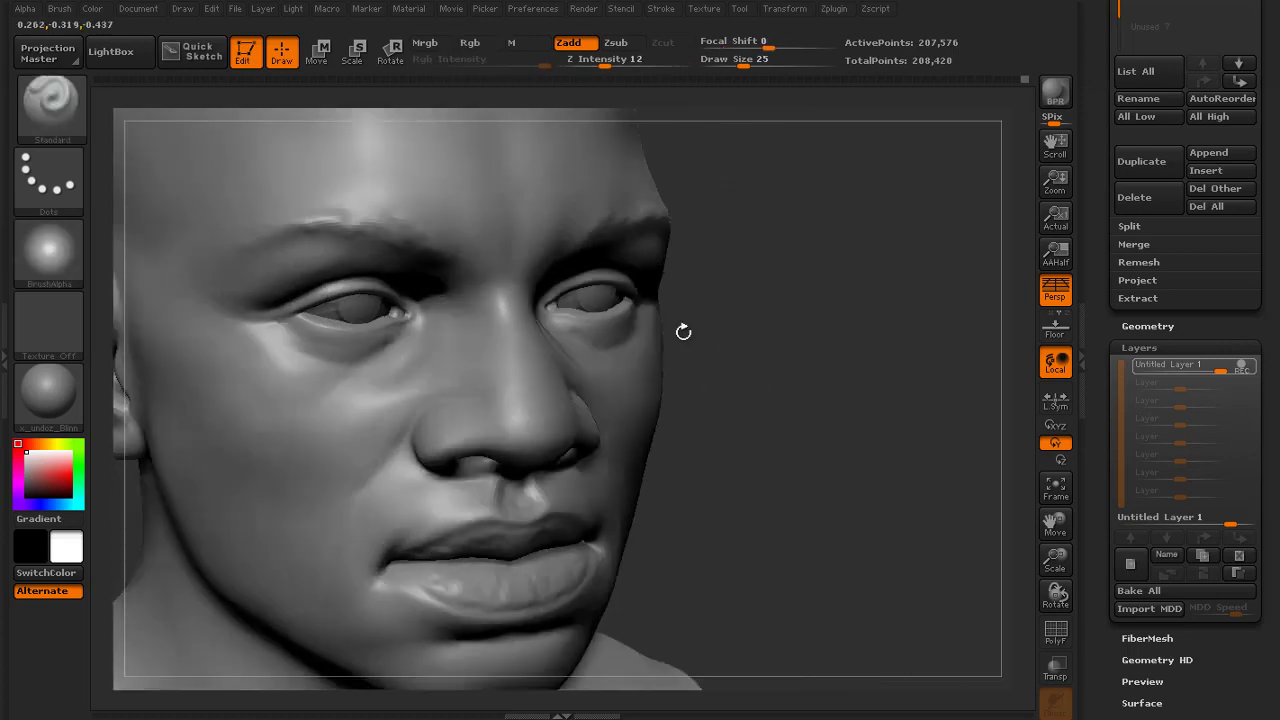
shift+drag(393, 361, 386, 400)
key(f)
drag(716, 349, 604, 357)
drag(862, 378, 890, 382)
alt+drag(890, 382, 890, 418)
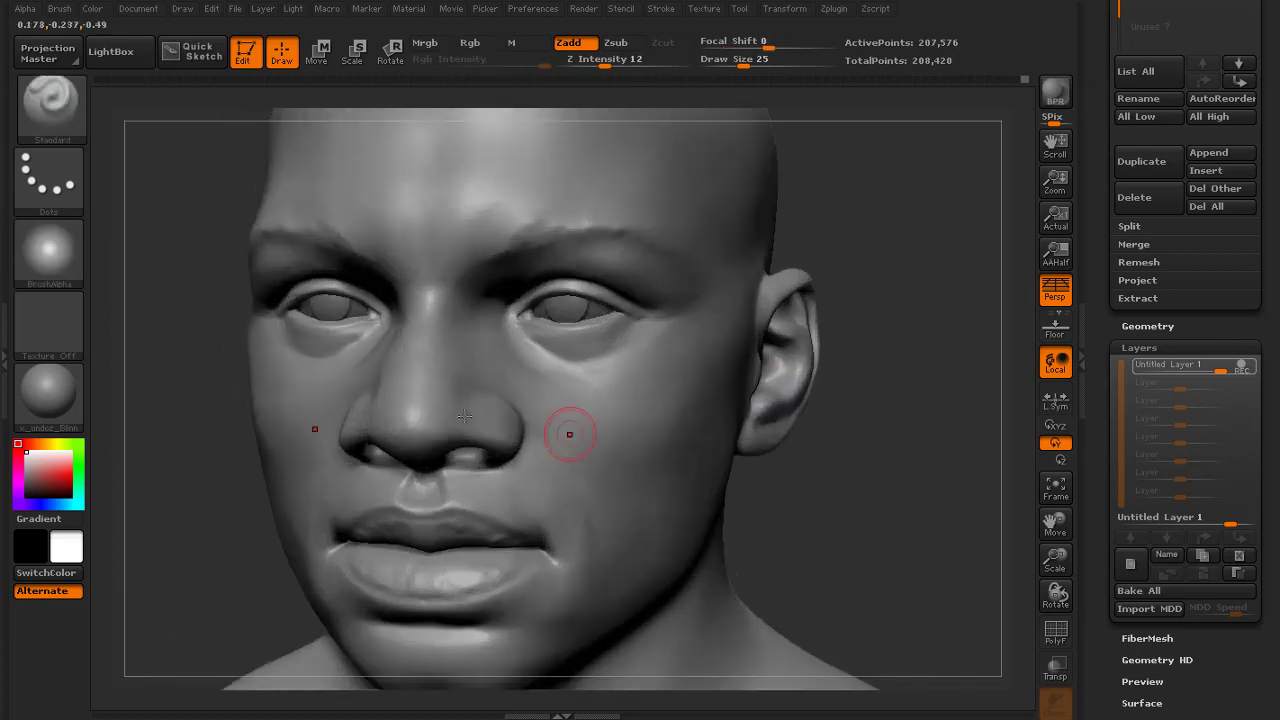
Shape the side of the nose and its bridge between the eyes, smoothing the transition into the cheek
drag(208, 563, 294, 556)
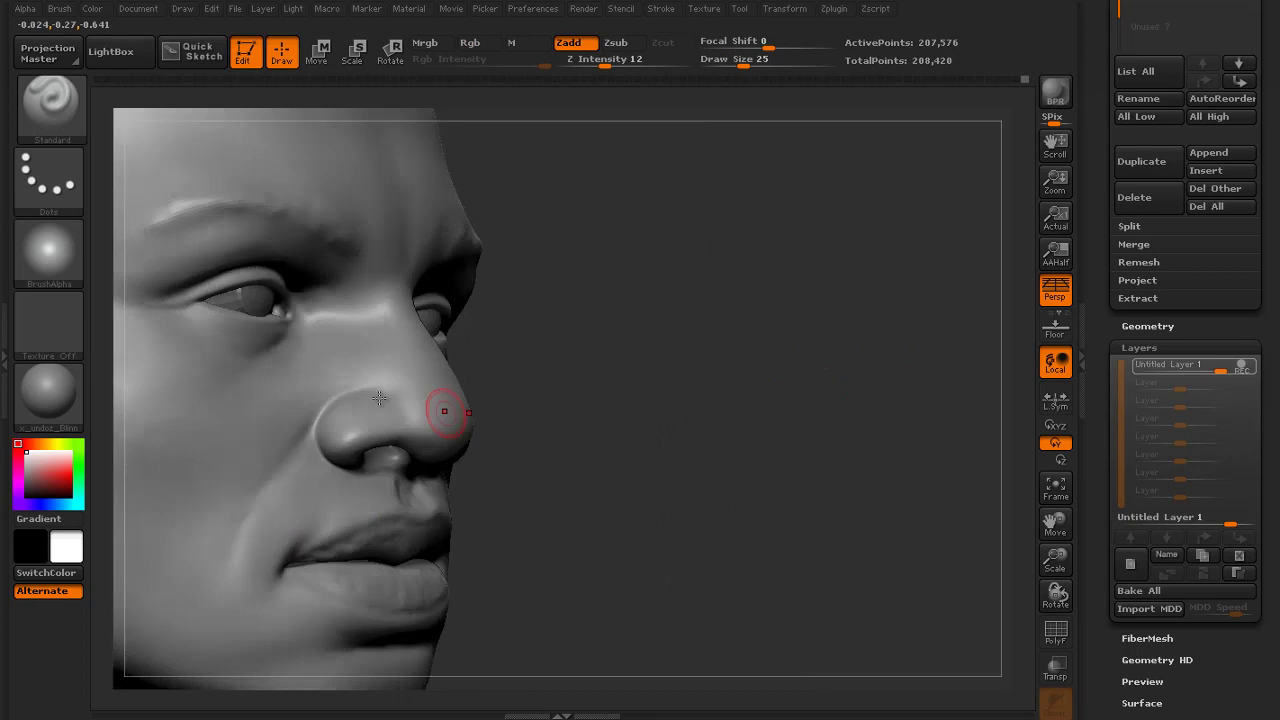
mouse_move(608, 460)
mouse_down()
mouse_move(548, 430)
mouse_move(434, 449)
mouse_up()
drag(222, 436, 322, 430)
shift+drag(423, 420, 428, 436)
drag(750, 345, 842, 339)
mouse_move(842, 339)
alt+mouse_down()
mouse_move(846, 371)
mouse_move(830, 340)
alt+mouse_up()
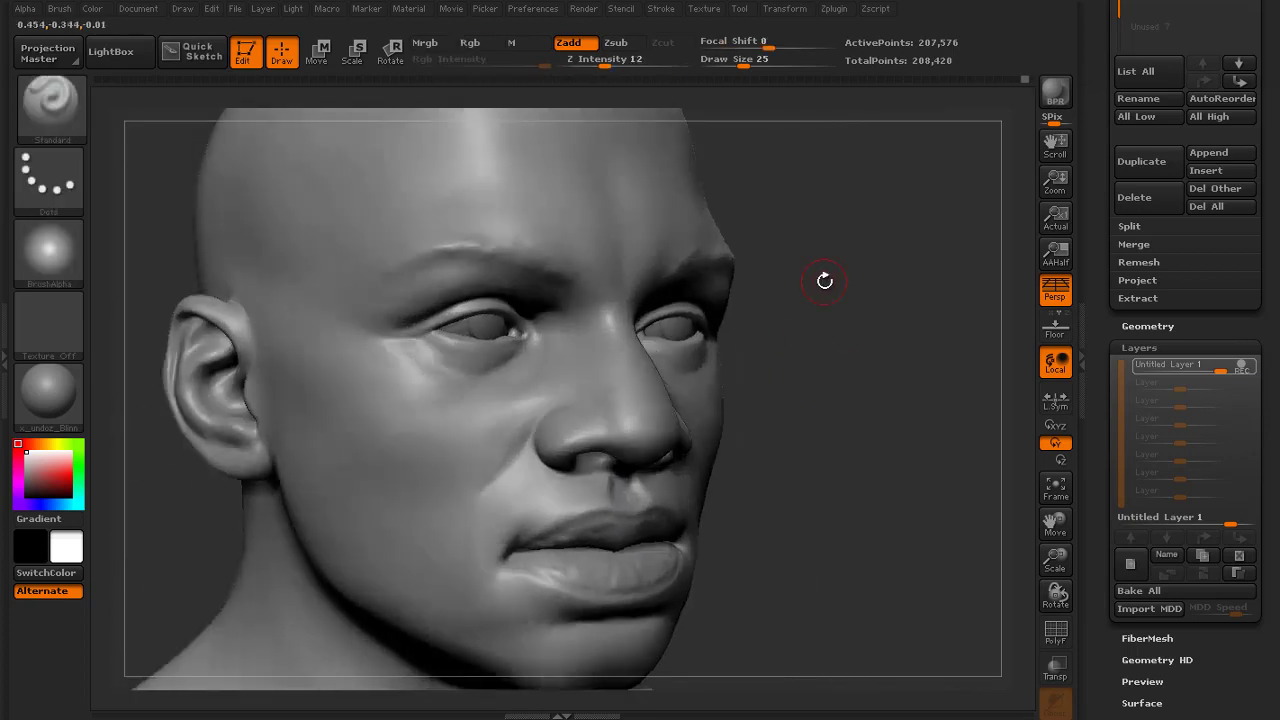
Sculpt horizontal creases across the forehead at draw size 34 and smooth them toward the temples
drag(980, 322, 850, 300)
mouse_move(850, 300)
alt+mouse_down()
mouse_move(837, 253)
mouse_move(820, 256)
alt+mouse_up()
alt+drag(820, 256, 846, 302)
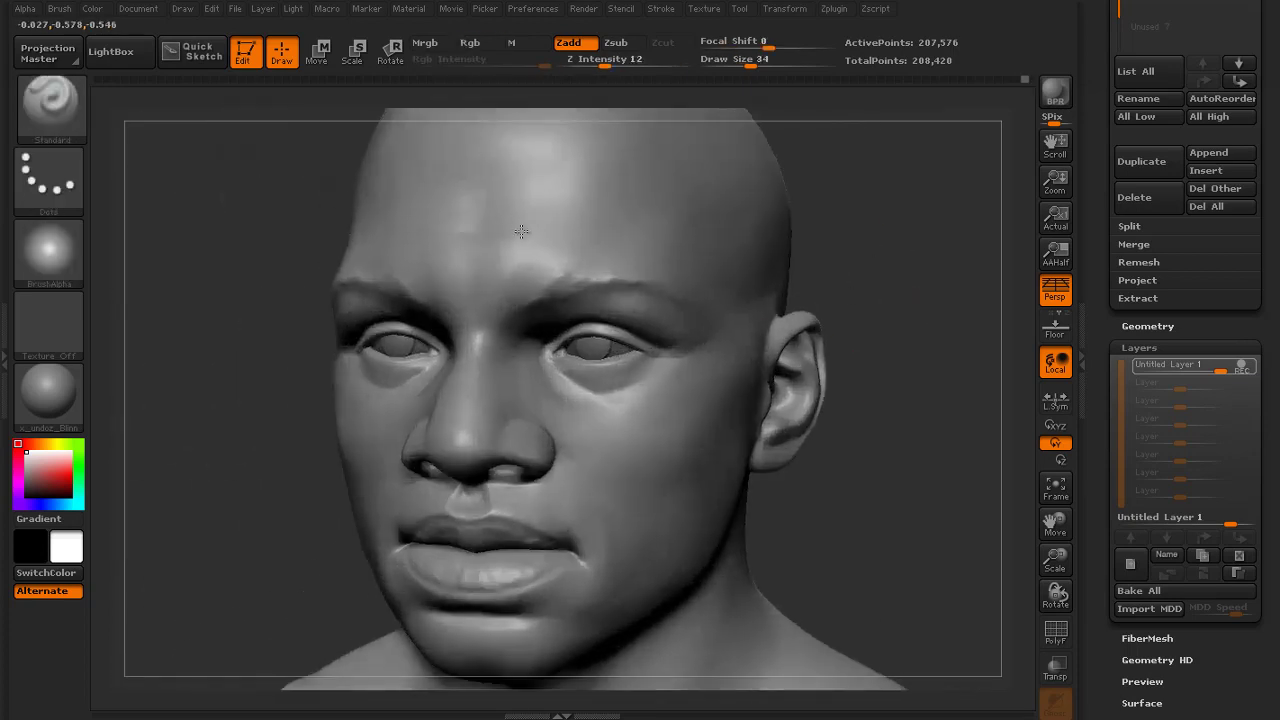
drag(584, 231, 622, 238)
shift+drag(497, 226, 554, 226)
mouse_move(845, 245)
alt+mouse_down()
mouse_move(837, 194)
mouse_move(870, 216)
alt+mouse_up()
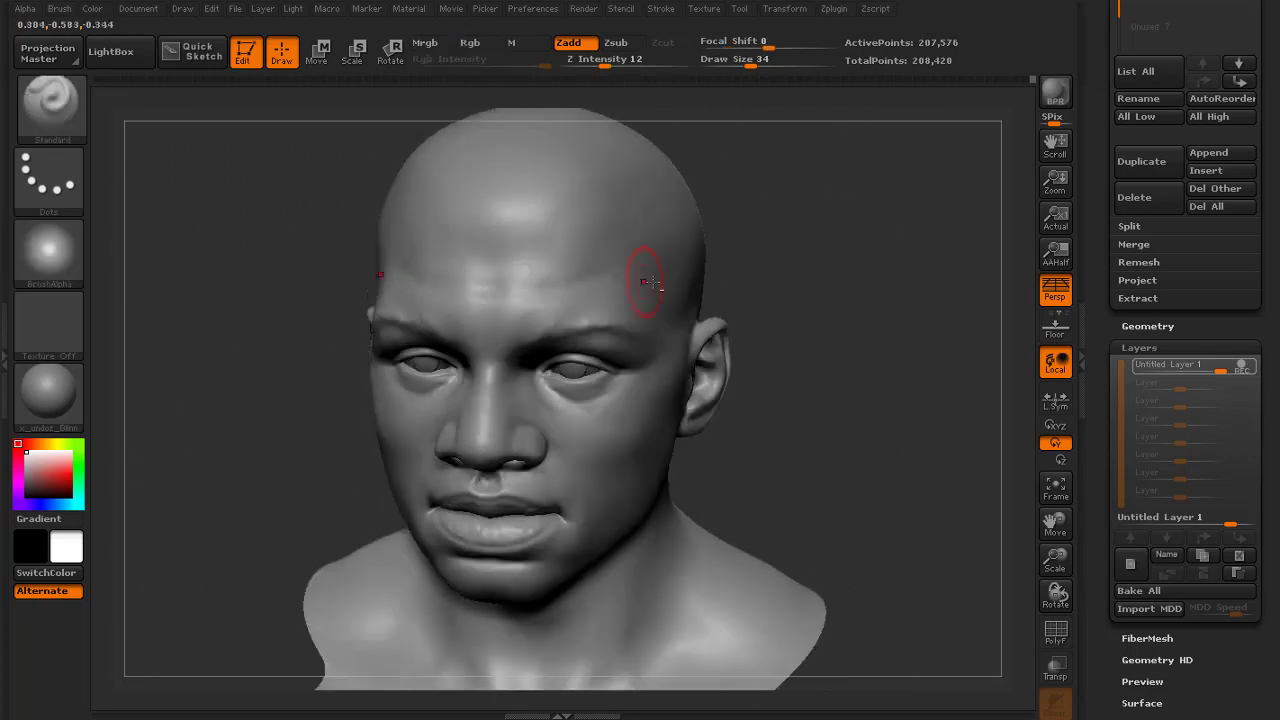
mouse_move(642, 281)
shift+mouse_down()
mouse_move(625, 281)
mouse_move(651, 287)
shift+mouse_up()
Refine the forehead creases at draw size 28 and soften them above the brows
drag(790, 290, 900, 292)
mouse_move(700, 240)
mouse_down()
mouse_move(746, 280)
mouse_move(760, 330)
mouse_up()
drag(860, 300, 700, 340)
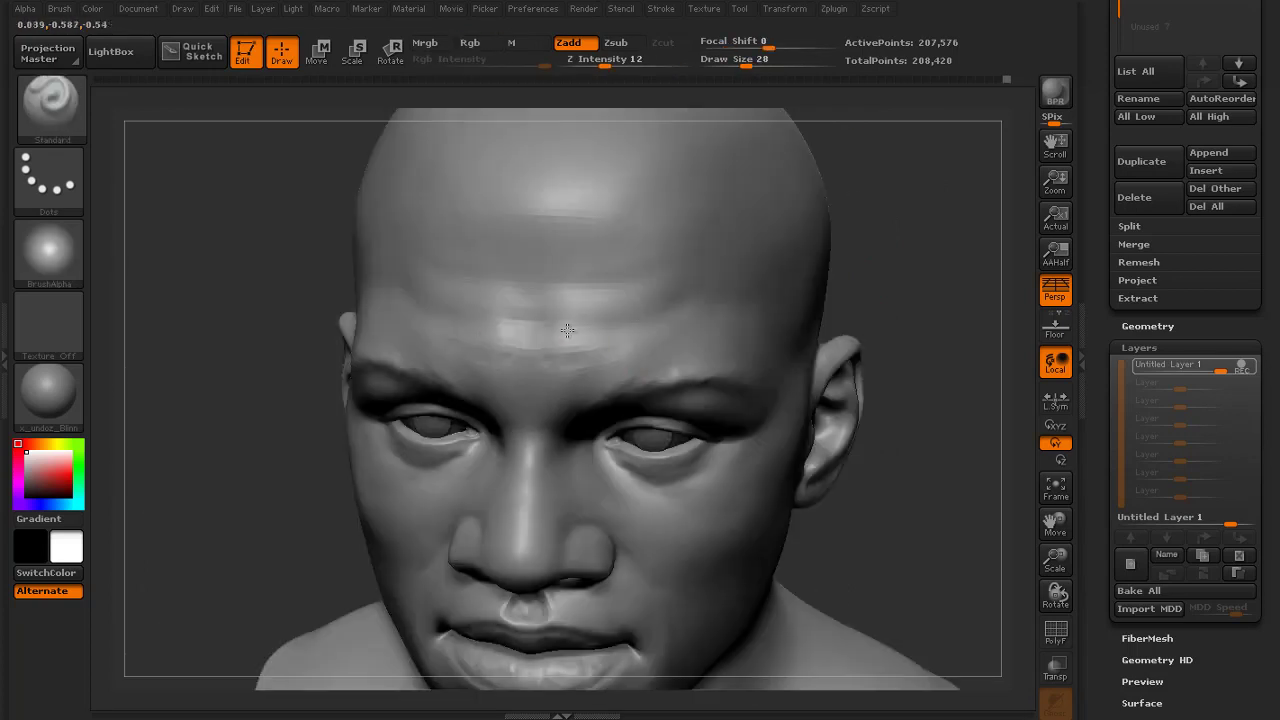
mouse_move(567, 330)
shift+mouse_down()
mouse_move(598, 352)
mouse_move(680, 343)
shift+mouse_up()
drag(220, 330, 420, 335)
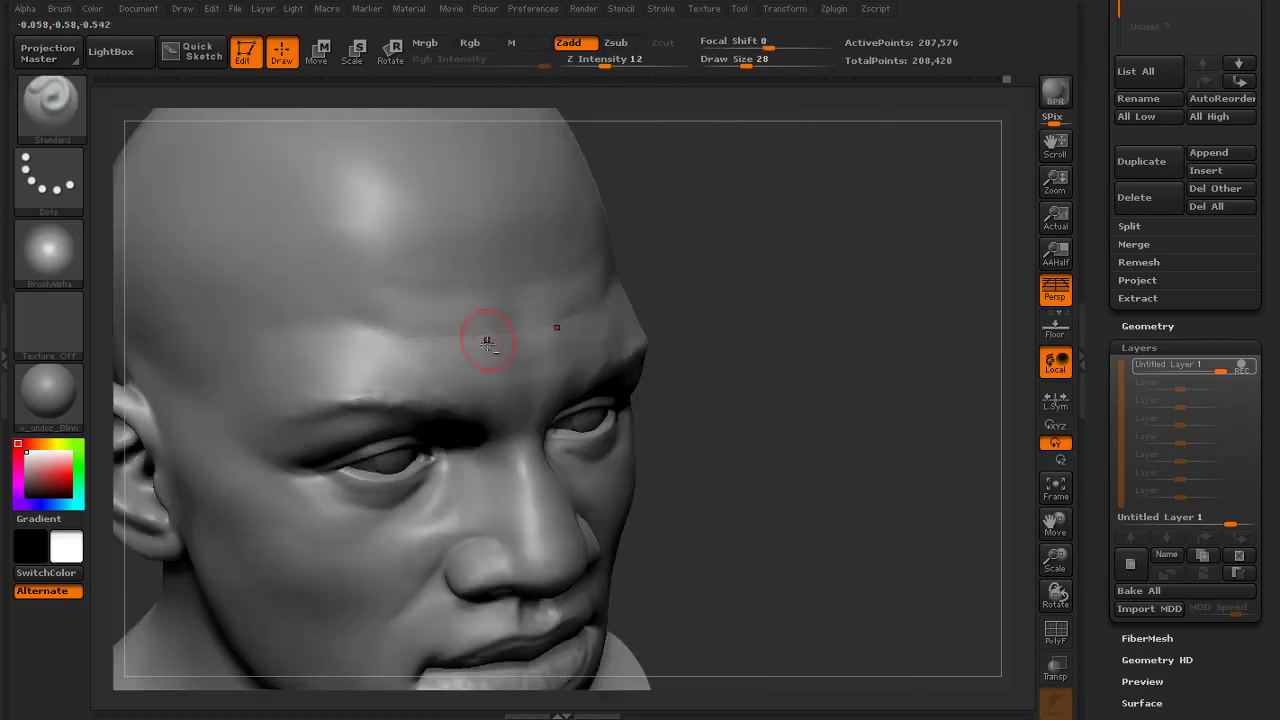
shift+drag(575, 318, 560, 325)
Shape the area above the outer brow at draw size 24 and smooth it into the temple and forehead
mouse_move(700, 300)
alt+mouse_down()
mouse_move(649, 229)
mouse_move(740, 225)
alt+mouse_up()
drag(480, 371, 434, 388)
shift+drag(440, 385, 463, 380)
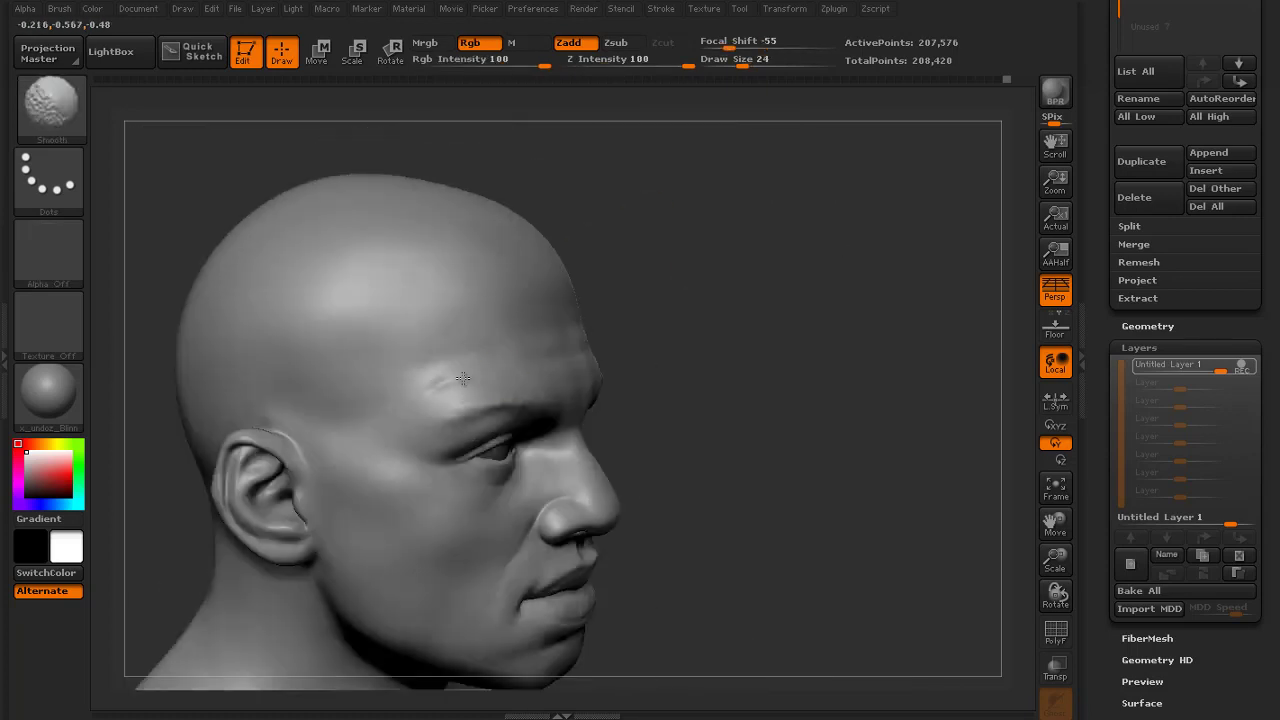
drag(800, 300, 580, 330)
alt+drag(775, 410, 795, 357)
shift+drag(606, 376, 596, 386)
mouse_move(920, 290)
mouse_down()
mouse_move(826, 311)
mouse_move(809, 277)
mouse_up()
Smooth the jaw angle and upper neck below the ear at draw size 35
mouse_move(787, 351)
alt+mouse_down()
mouse_move(790, 311)
mouse_move(837, 343)
mouse_move(470, 372)
alt+mouse_up()
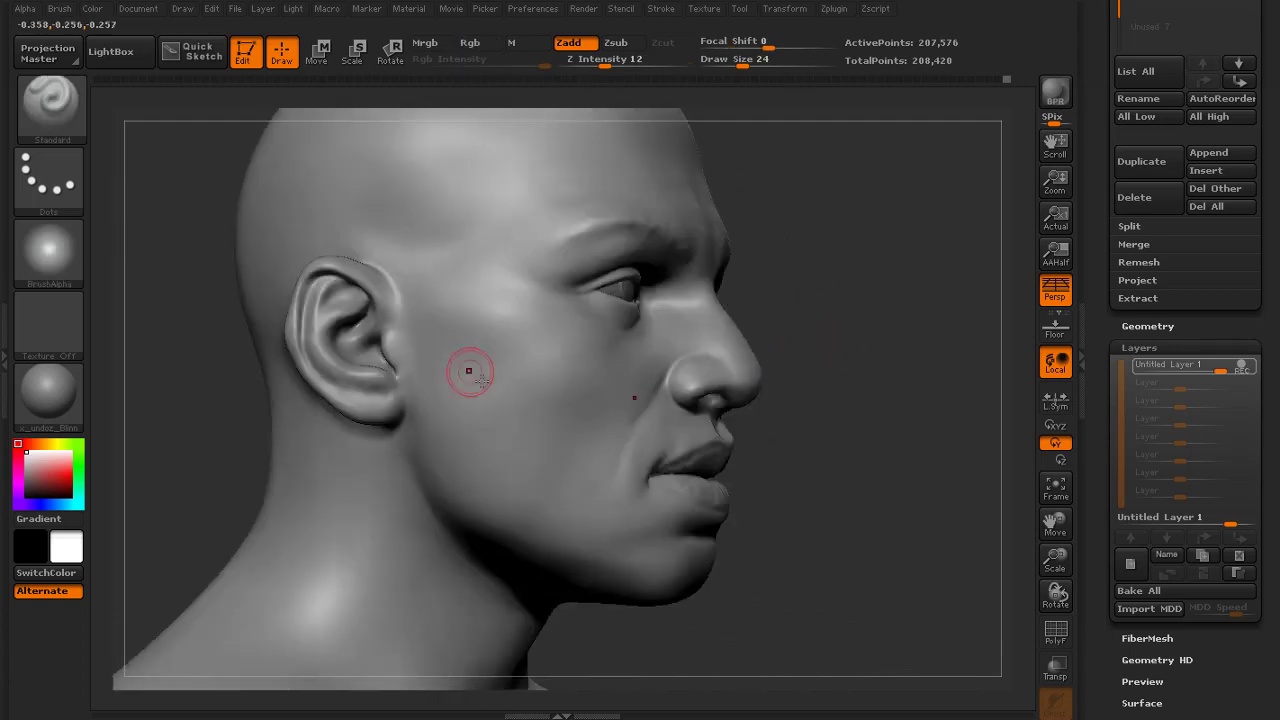
key(bracketright)
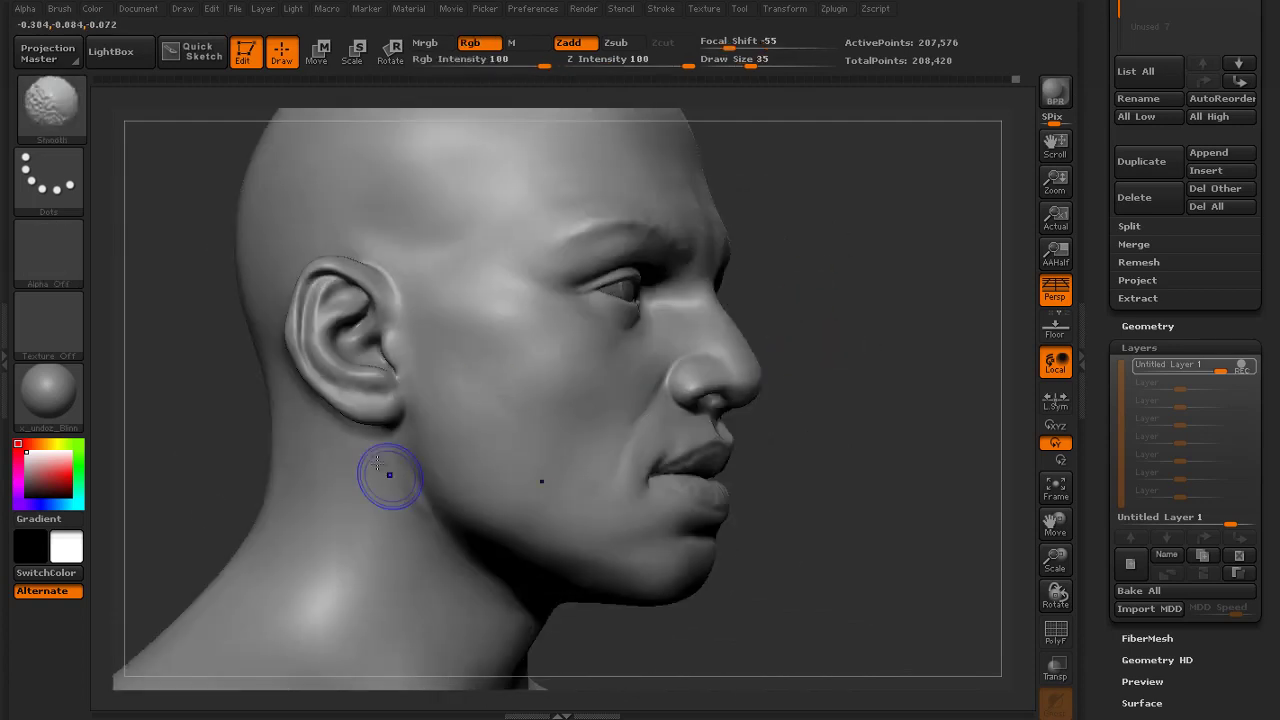
mouse_move(389, 474)
mouse_down()
mouse_move(407, 543)
mouse_move(450, 555)
mouse_up()
mouse_move(835, 488)
mouse_down()
mouse_move(766, 449)
mouse_move(687, 435)
mouse_up()
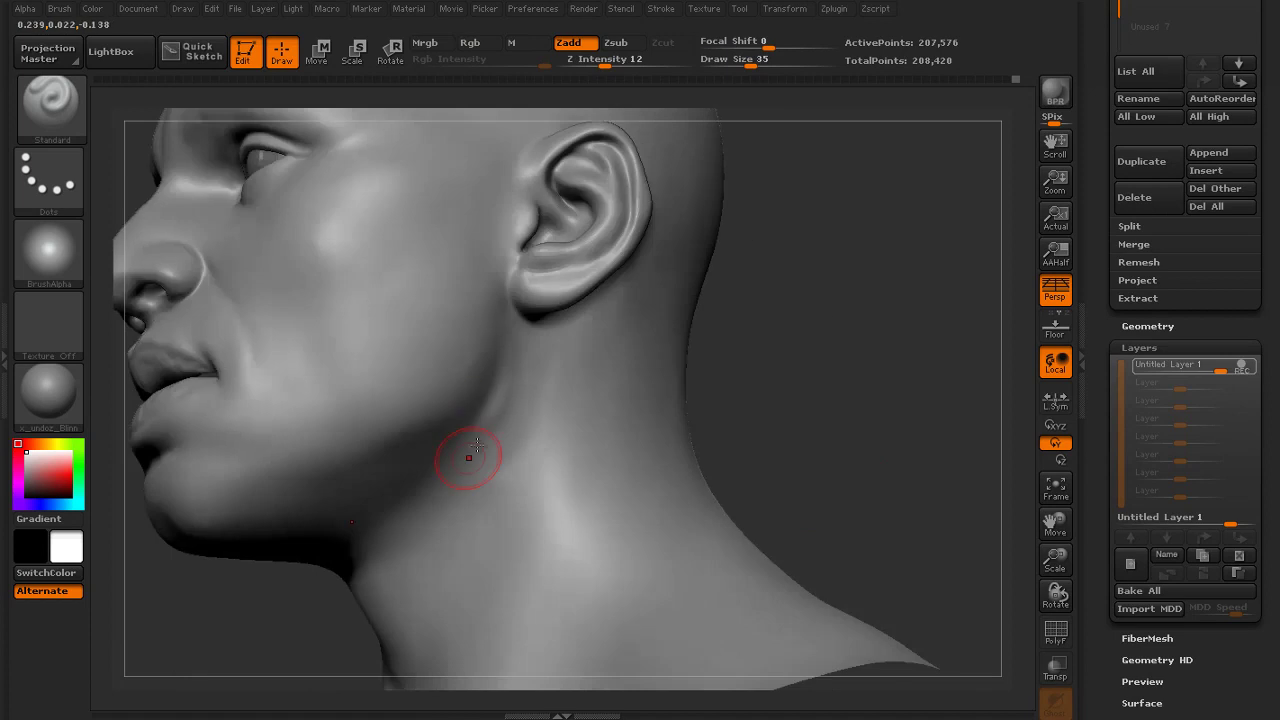
shift+drag(474, 443, 449, 463)
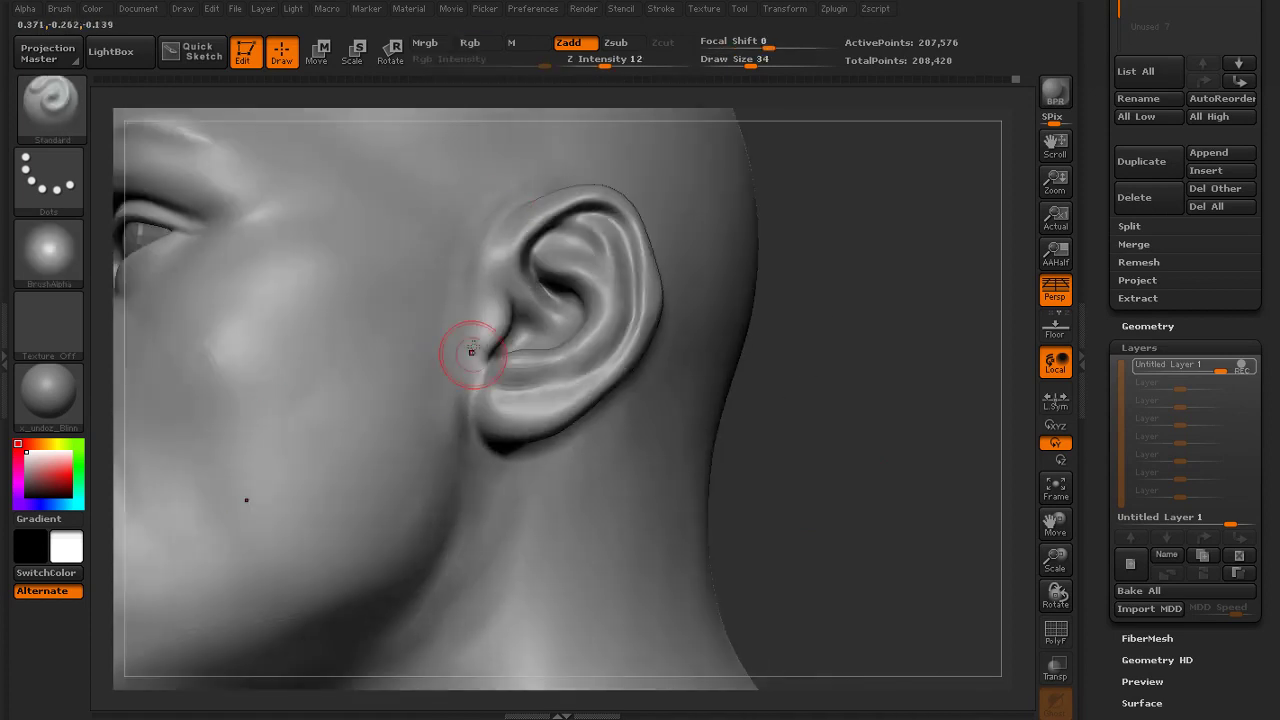
alt+drag(790, 340, 820, 362)
mouse_move(700, 345)
alt+mouse_down()
mouse_move(674, 314)
mouse_move(763, 350)
mouse_move(800, 335)
alt+mouse_up()
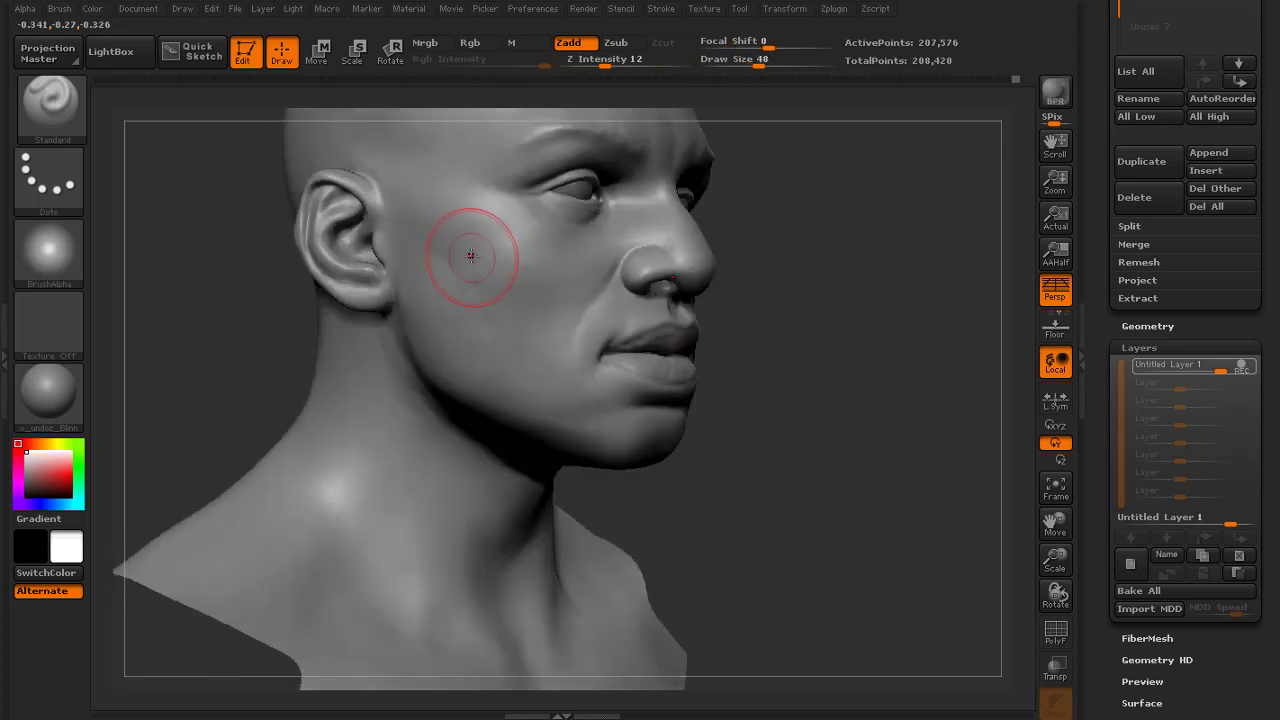
Sculpt the side of the cheek between the ear and mouth at draw size 48 and smooth it
drag(471, 257, 471, 300)
drag(820, 365, 720, 360)
drag(762, 285, 758, 340)
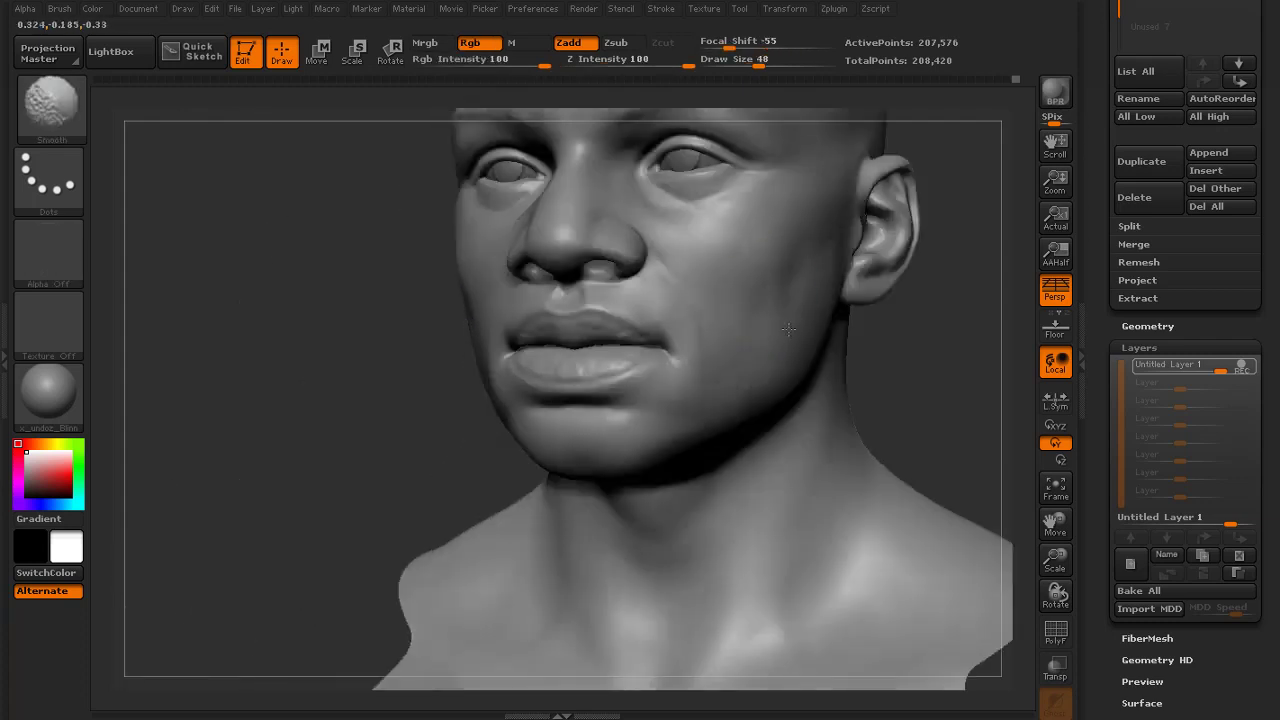
mouse_move(940, 345)
mouse_down()
mouse_move(905, 385)
mouse_move(835, 350)
mouse_up()
drag(835, 350, 870, 365)
drag(750, 430, 880, 415)
Reduce the draw size to 30 and soften the forehead above the brows
key(s)
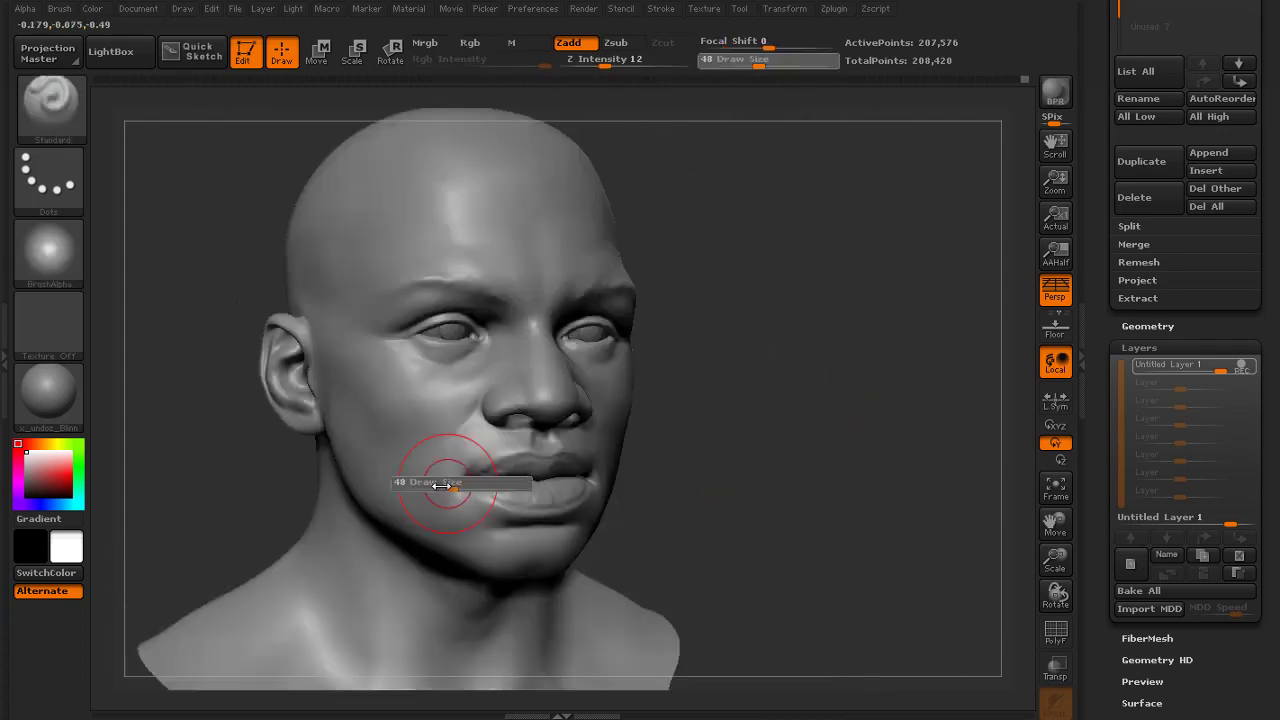
drag(440, 485, 425, 485)
drag(690, 440, 731, 433)
mouse_move(728, 235)
mouse_down()
mouse_move(714, 271)
mouse_move(640, 285)
mouse_up()
shift+drag(577, 346, 574, 347)
drag(703, 300, 636, 347)
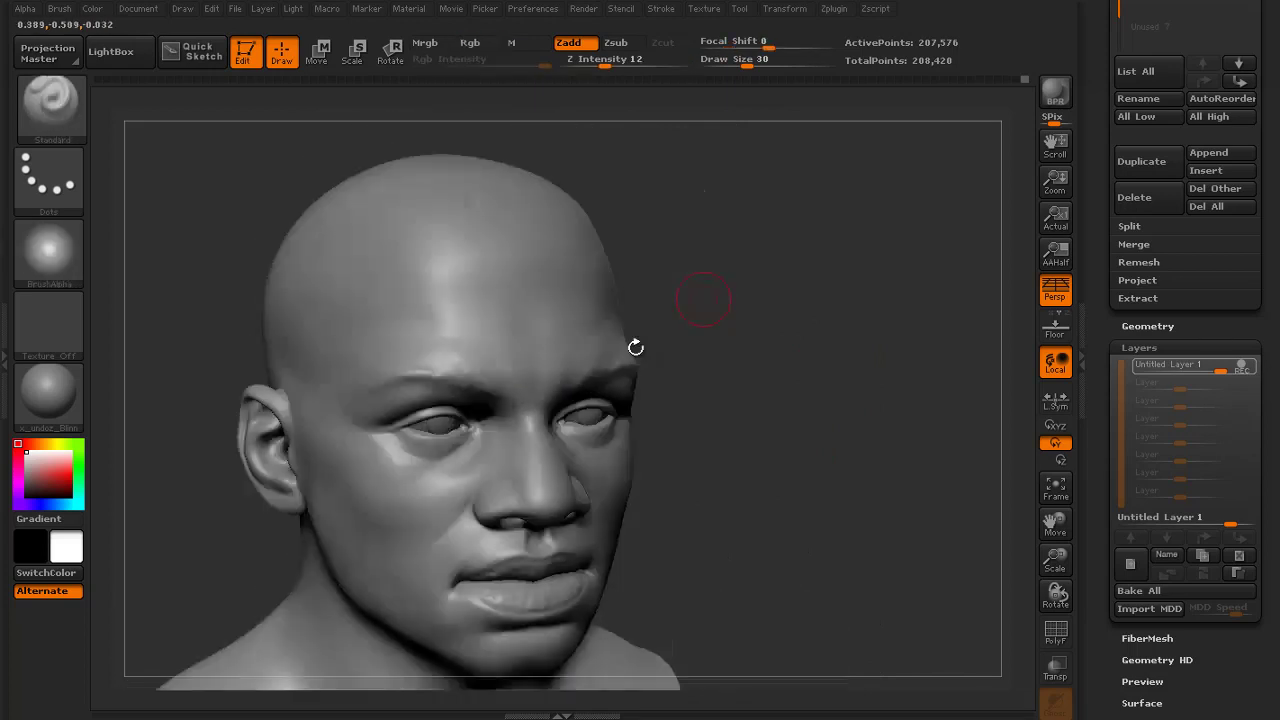
Smooth the bridge of the nose and refine the surface beside the mouth
mouse_move(760, 335)
alt+mouse_down()
mouse_move(728, 372)
mouse_move(529, 414)
alt+mouse_up()
drag(242, 488, 541, 420)
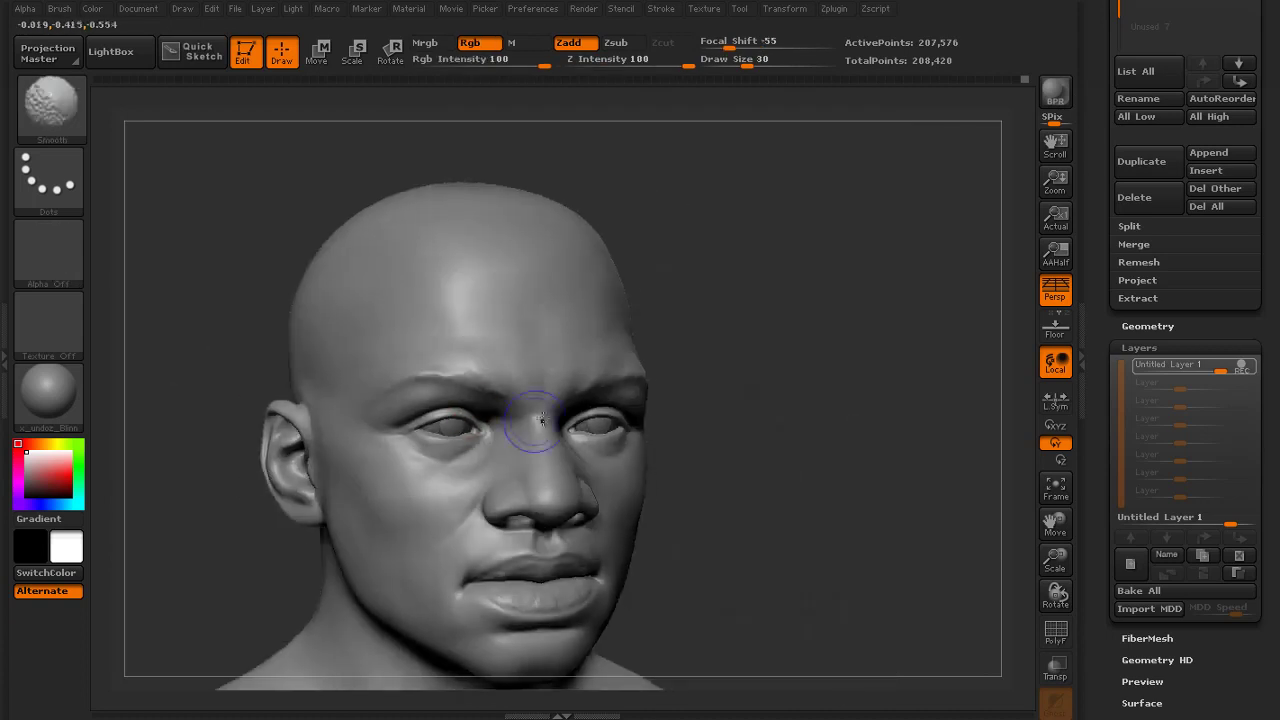
mouse_move(690, 300)
mouse_down()
mouse_move(748, 289)
mouse_move(723, 289)
mouse_move(743, 509)
mouse_move(795, 405)
mouse_move(572, 490)
mouse_move(592, 522)
mouse_up()
key(shift)
key(bracketright)
drag(840, 530, 572, 516)
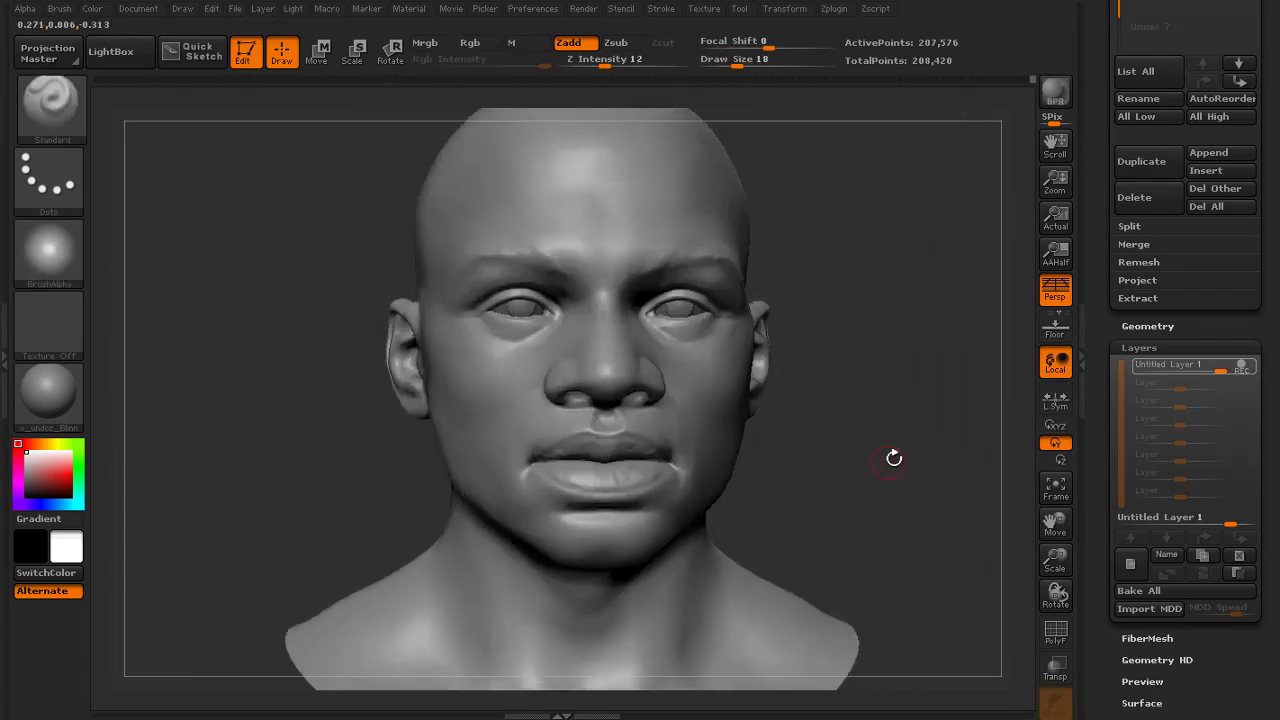
Adjust the side of the neck with a different brush and return to the Standard brush
alt+drag(894, 457, 139, 167)
click(51, 106)
click(437, 129)
mouse_move(846, 500)
alt+mouse_down()
mouse_move(843, 400)
mouse_move(878, 455)
mouse_move(791, 337)
mouse_move(820, 374)
mouse_move(866, 376)
mouse_move(824, 362)
alt+mouse_up()
mouse_move(729, 448)
mouse_down()
mouse_move(754, 408)
mouse_move(751, 340)
mouse_move(755, 395)
mouse_up()
click(54, 128)
click(726, 134)
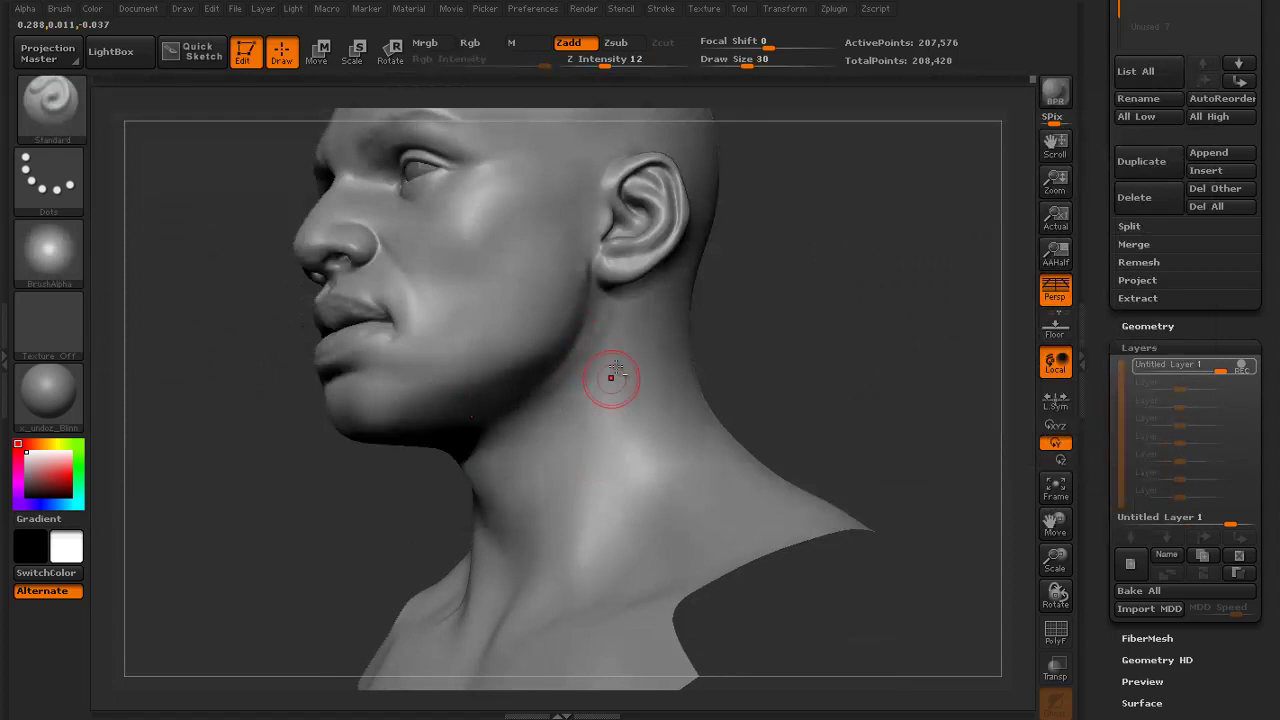
Sculpt subtle folds on the side and front of the neck at draw size 30 and smooth the throat
shift+drag(614, 415, 606, 396)
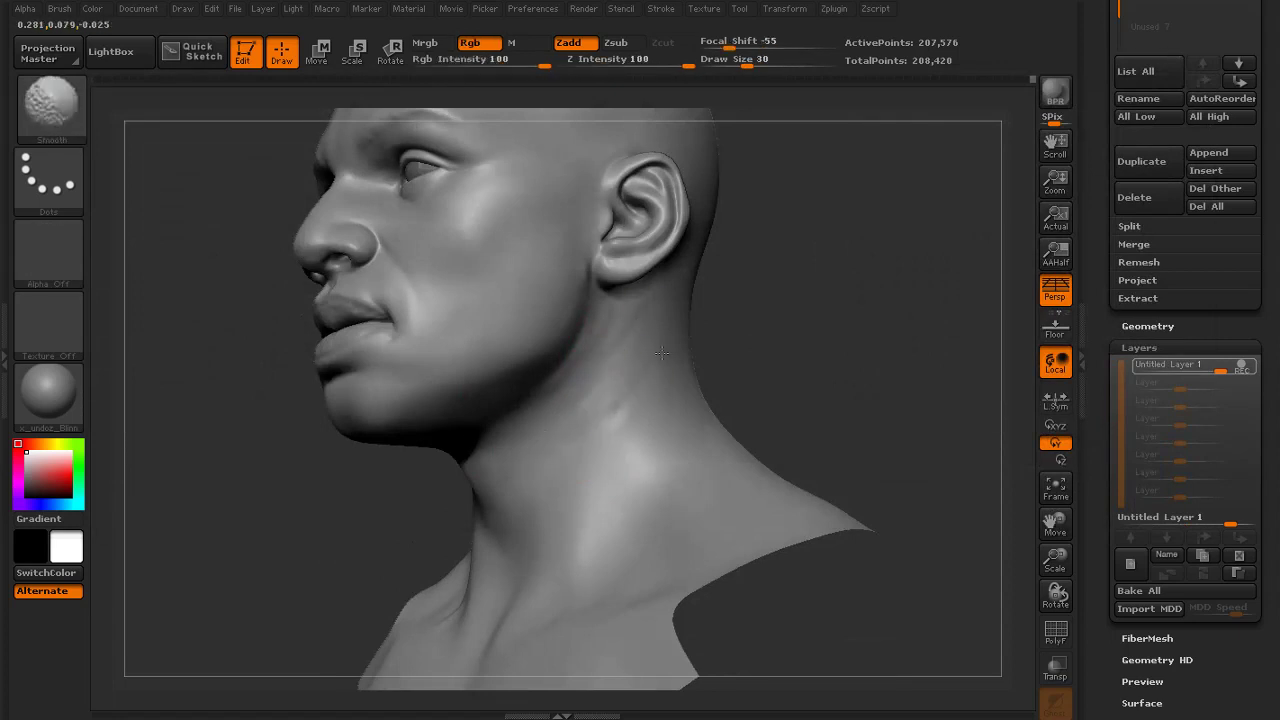
drag(765, 410, 860, 390)
mouse_move(600, 500)
shift+mouse_down()
mouse_move(616, 460)
mouse_move(493, 436)
shift+mouse_up()
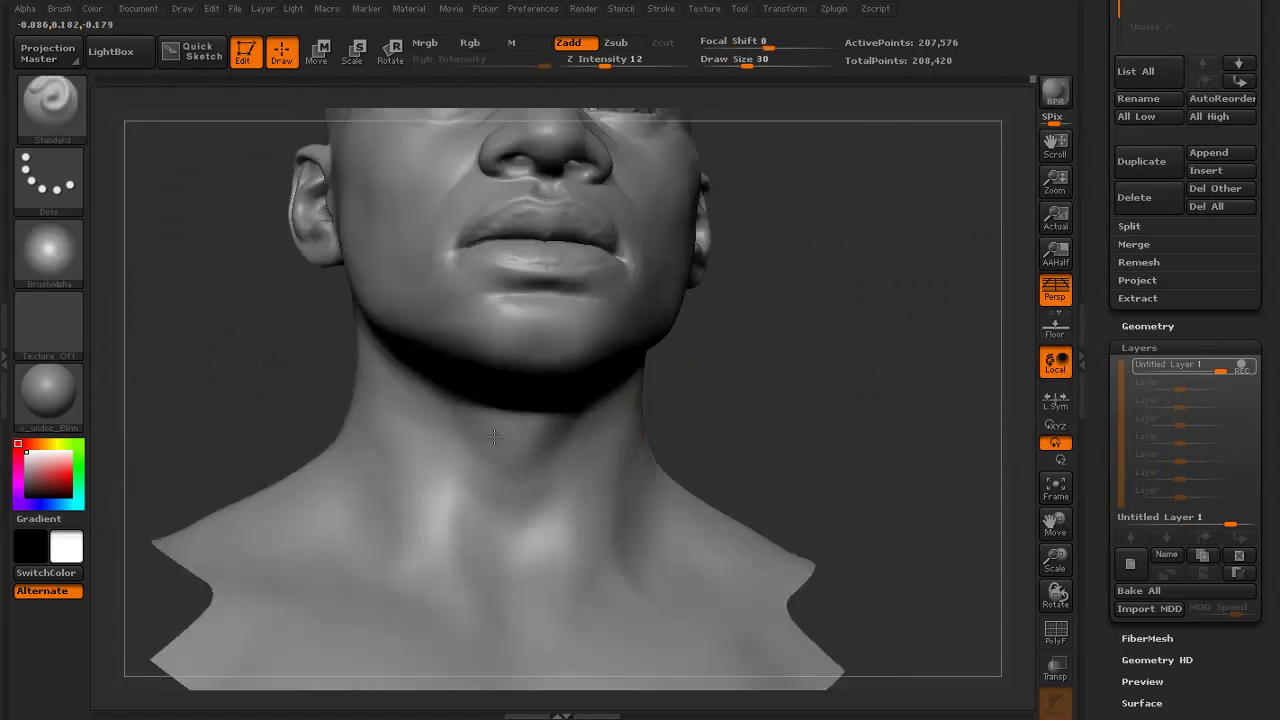
drag(557, 465, 560, 462)
mouse_move(552, 468)
shift+mouse_down()
mouse_move(515, 478)
mouse_move(512, 500)
shift+mouse_up()
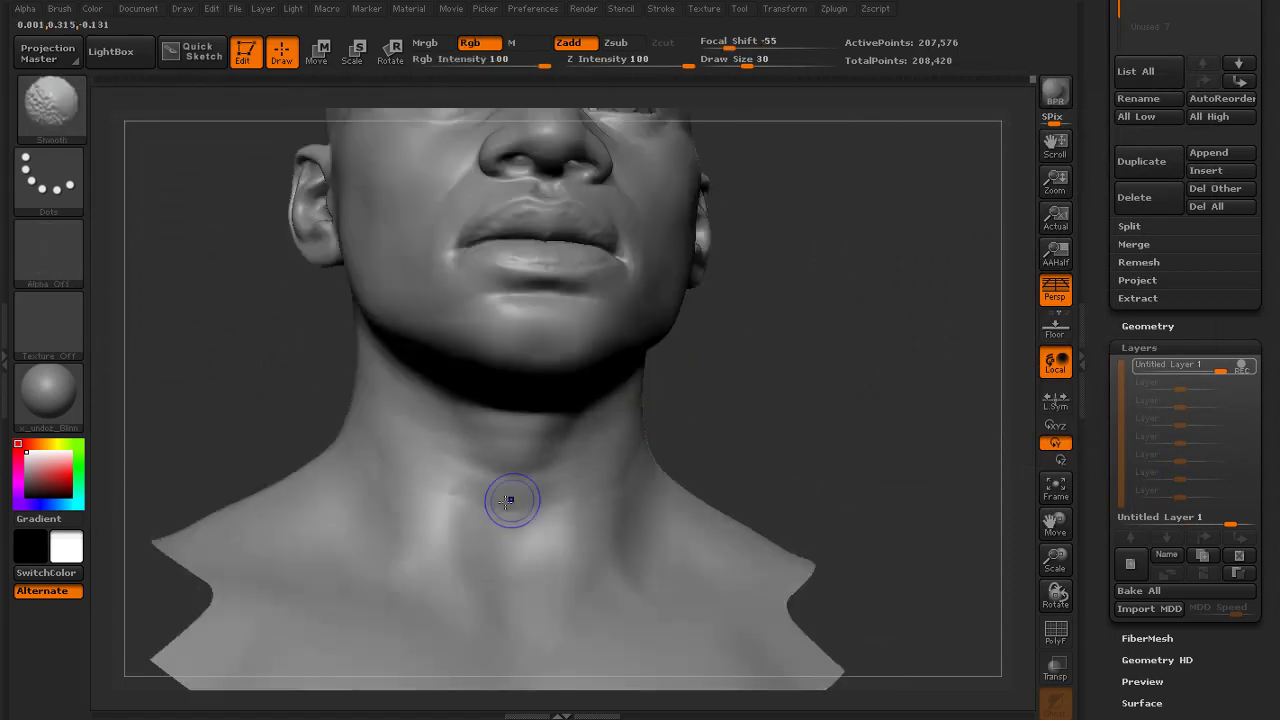
drag(738, 384, 655, 440)
shift+drag(576, 532, 638, 505)
key(f)
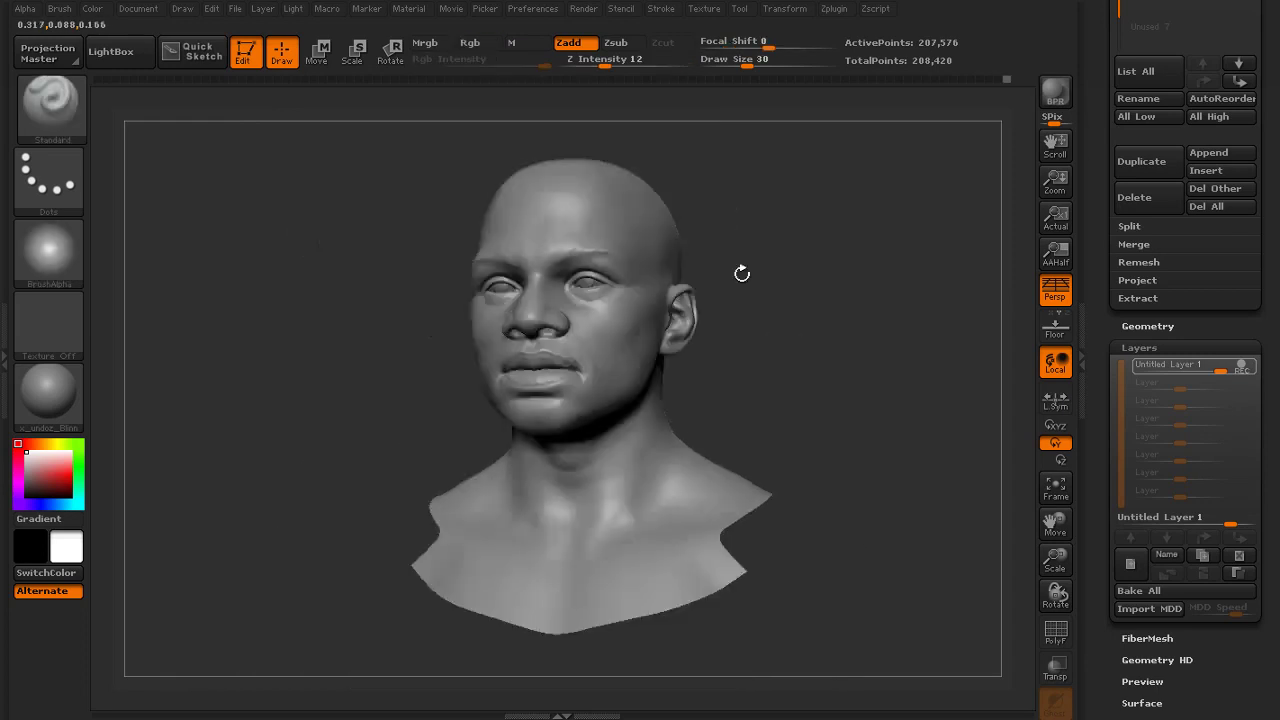
Define and smooth the neck muscle running down from behind the ear at draw size 30
drag(740, 274, 865, 268)
drag(800, 420, 900, 425)
alt+drag(820, 400, 820, 490)
shift+drag(483, 460, 475, 470)
drag(790, 500, 850, 480)
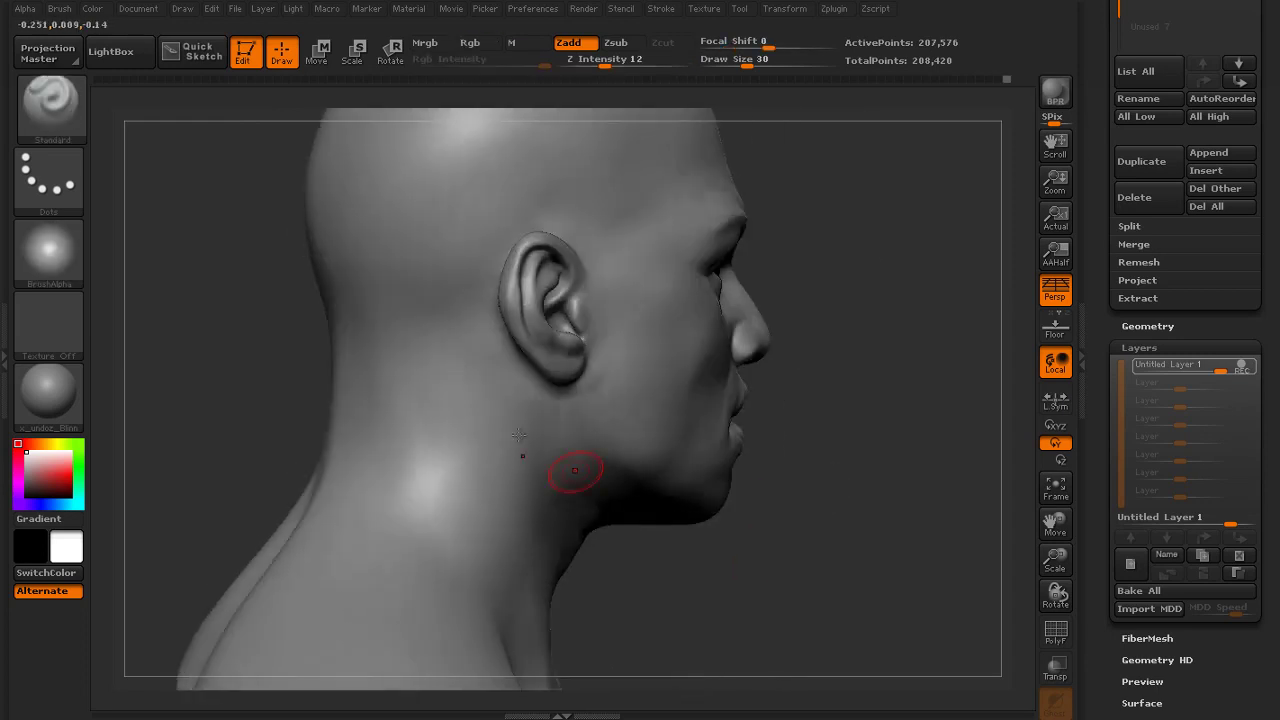
shift+drag(472, 400, 430, 377)
drag(860, 480, 805, 465)
shift+drag(492, 432, 478, 410)
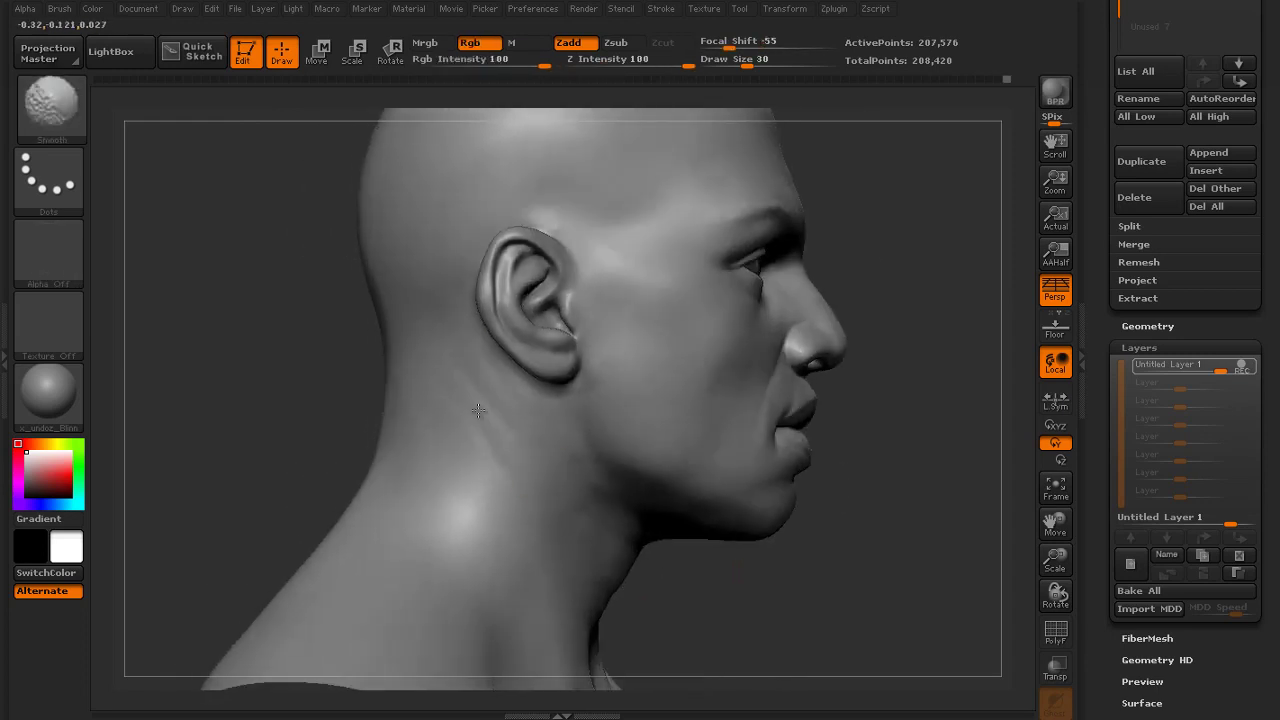
shift+drag(508, 493, 471, 486)
Shape the base of the skull behind the ear at draw size 31 and smooth it into the nape
key(f)
drag(262, 437, 380, 410)
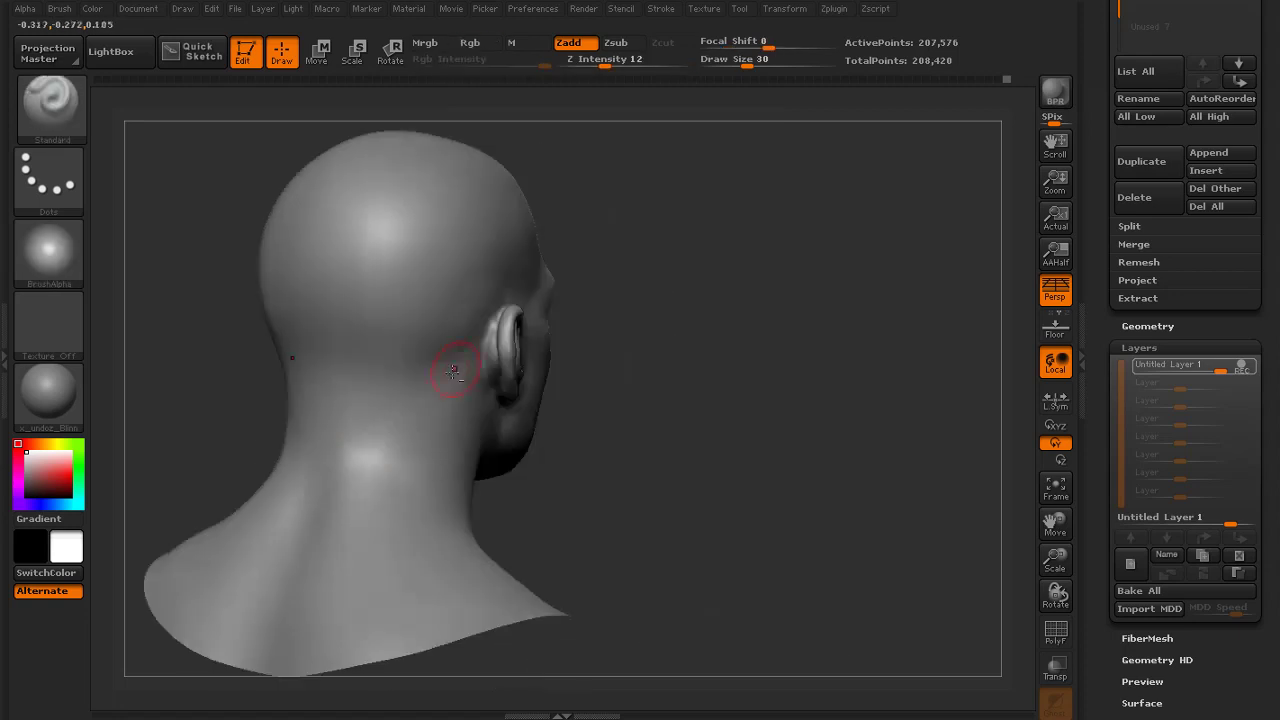
mouse_move(372, 363)
mouse_down()
mouse_move(320, 374)
mouse_move(371, 368)
mouse_up()
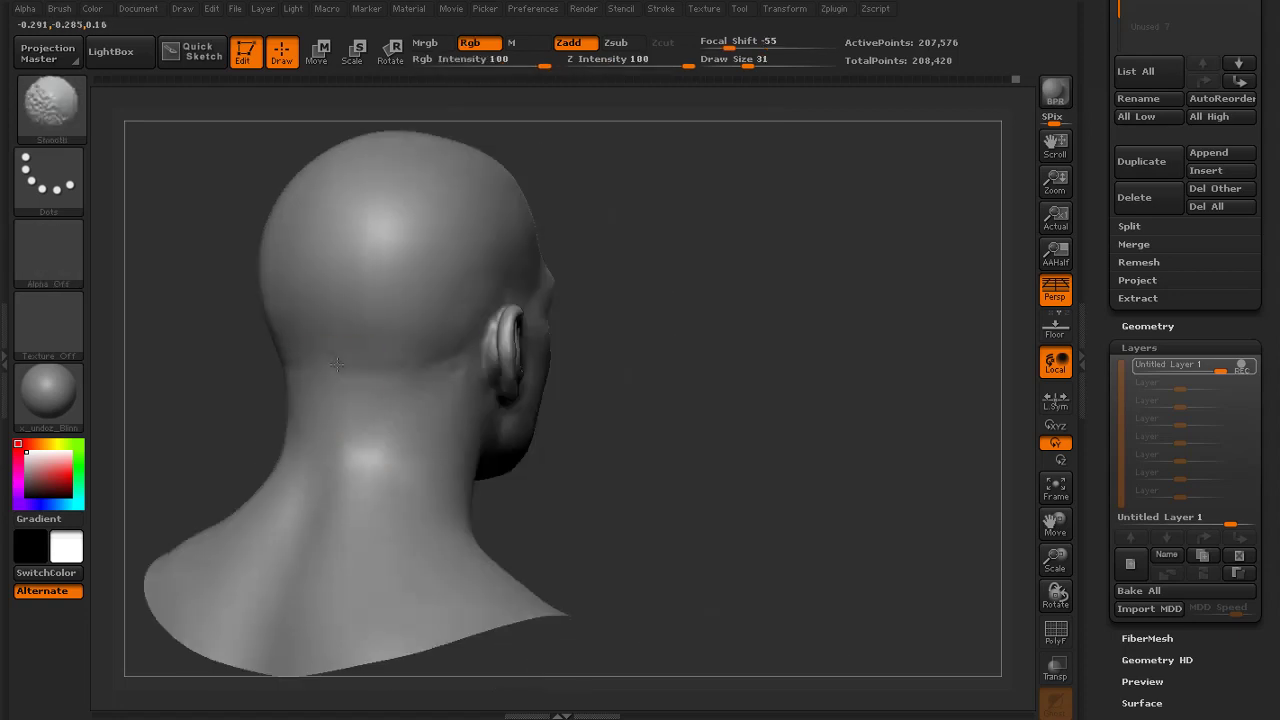
drag(610, 430, 670, 430)
shift+drag(490, 375, 430, 372)
alt+drag(700, 437, 600, 350)
mouse_move(227, 453)
mouse_down()
mouse_move(183, 523)
mouse_move(188, 590)
mouse_up()
Build up the back of the ear where it joins the head at draw size 50 and smooth the join
key(s)
click(360, 314)
drag(200, 500, 235, 490)
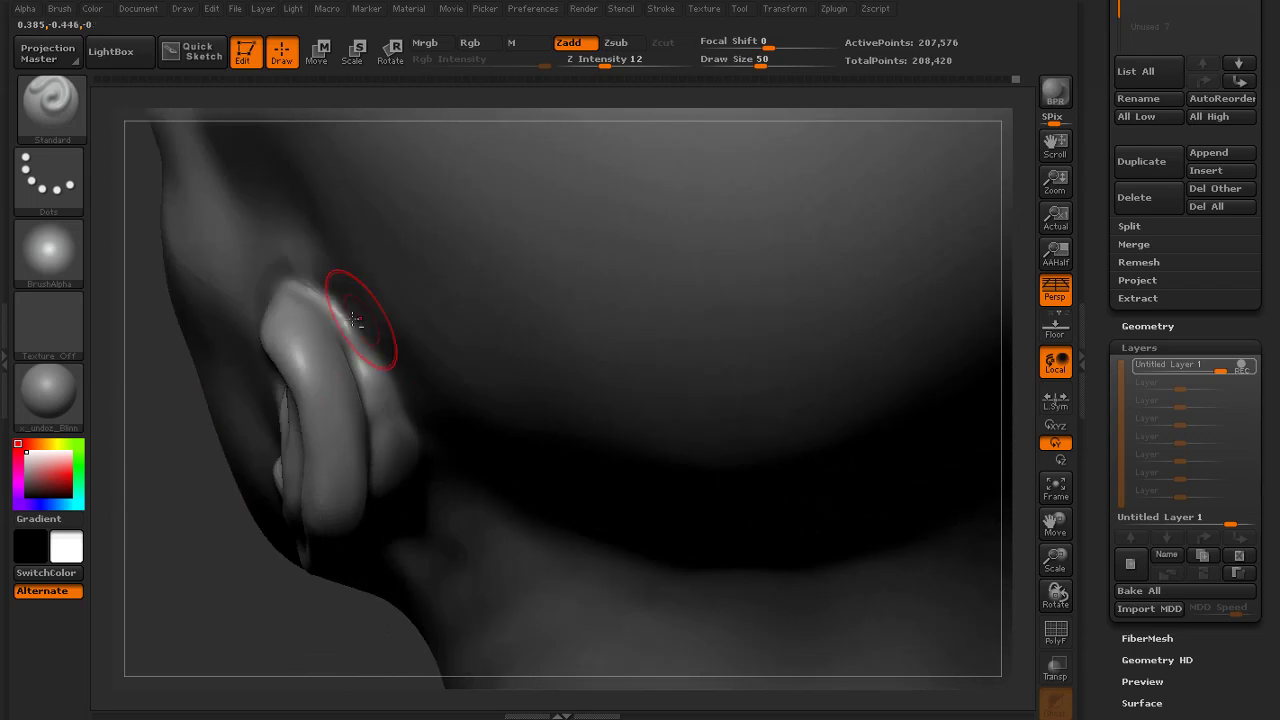
drag(352, 328, 387, 380)
drag(316, 289, 374, 348)
mouse_move(378, 358)
shift+mouse_down()
mouse_move(417, 449)
mouse_move(397, 443)
shift+mouse_up()
mouse_move(214, 434)
mouse_down()
mouse_move(786, 174)
mouse_move(323, 397)
mouse_up()
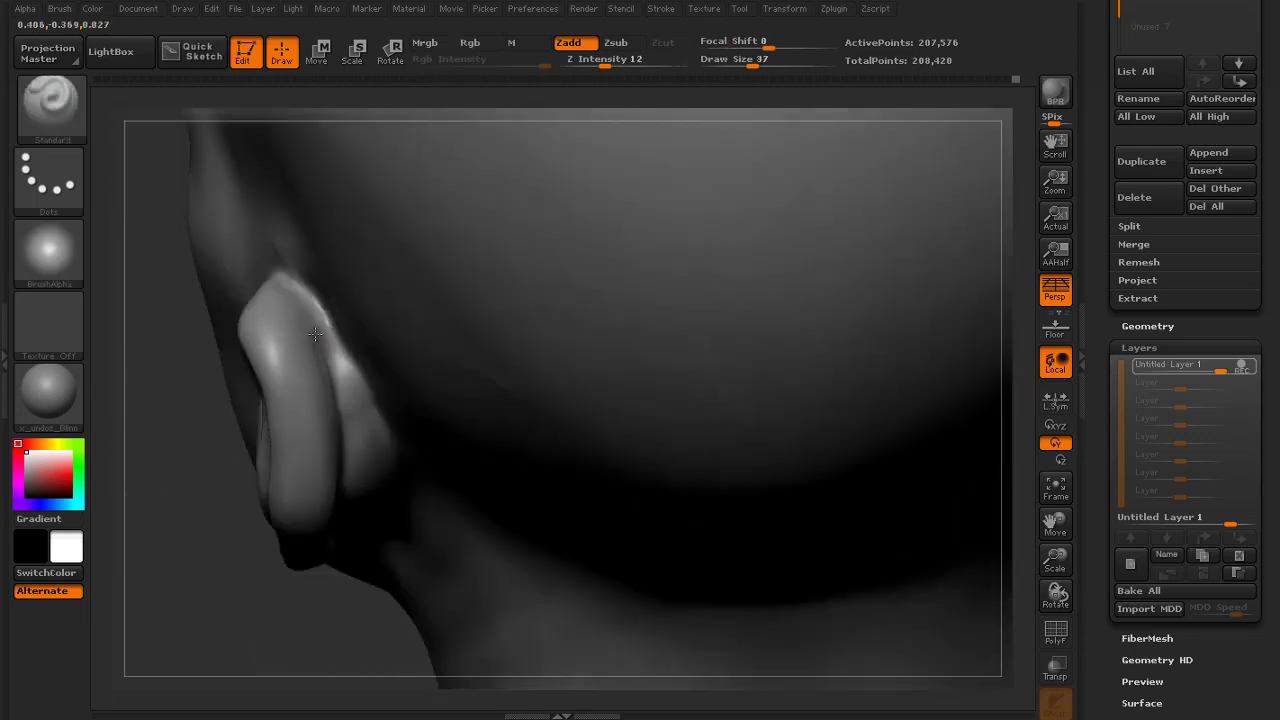
Refine the crease behind the ear at draw sizes 37 to 24 with Z intensity 20, and smooth it
key(bracketleft)
drag(317, 305, 332, 356)
drag(158, 493, 326, 414)
mouse_move(313, 302)
mouse_down()
mouse_move(325, 350)
mouse_move(317, 314)
mouse_move(327, 336)
mouse_up()
drag(228, 443, 274, 411)
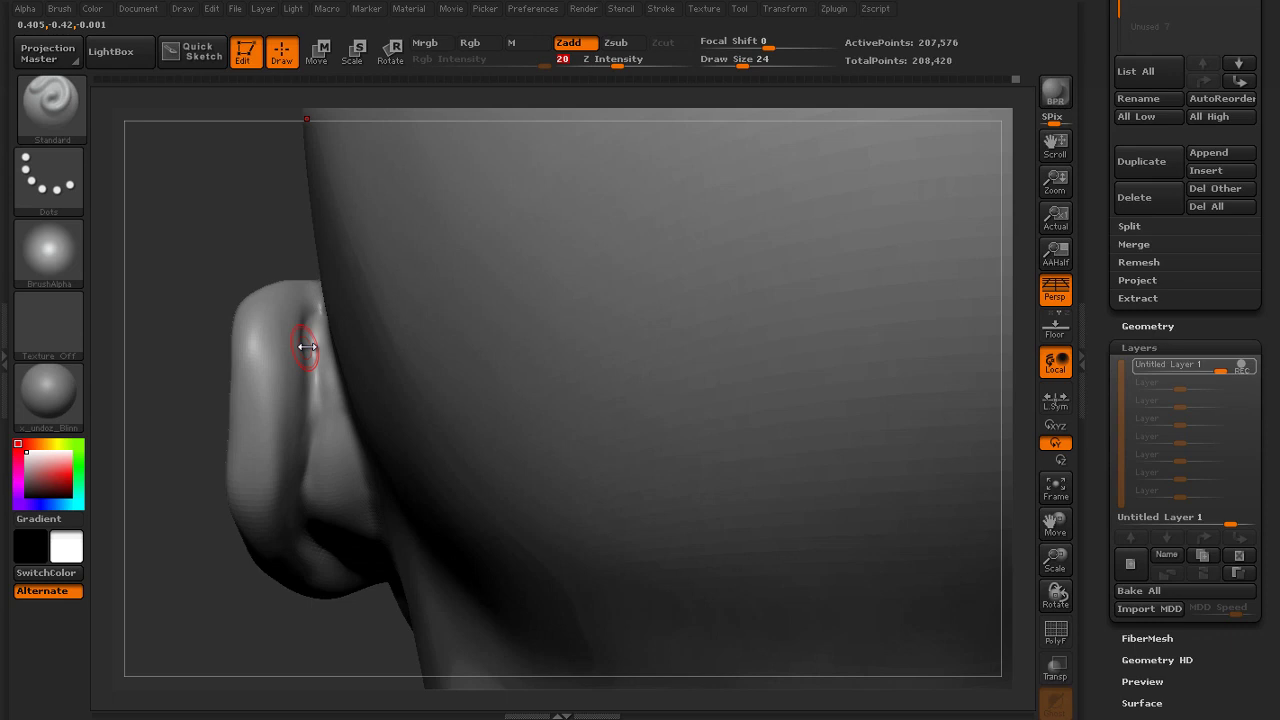
drag(301, 460, 314, 340)
mouse_move(308, 400)
shift+mouse_down()
mouse_move(313, 335)
mouse_move(272, 296)
shift+mouse_up()
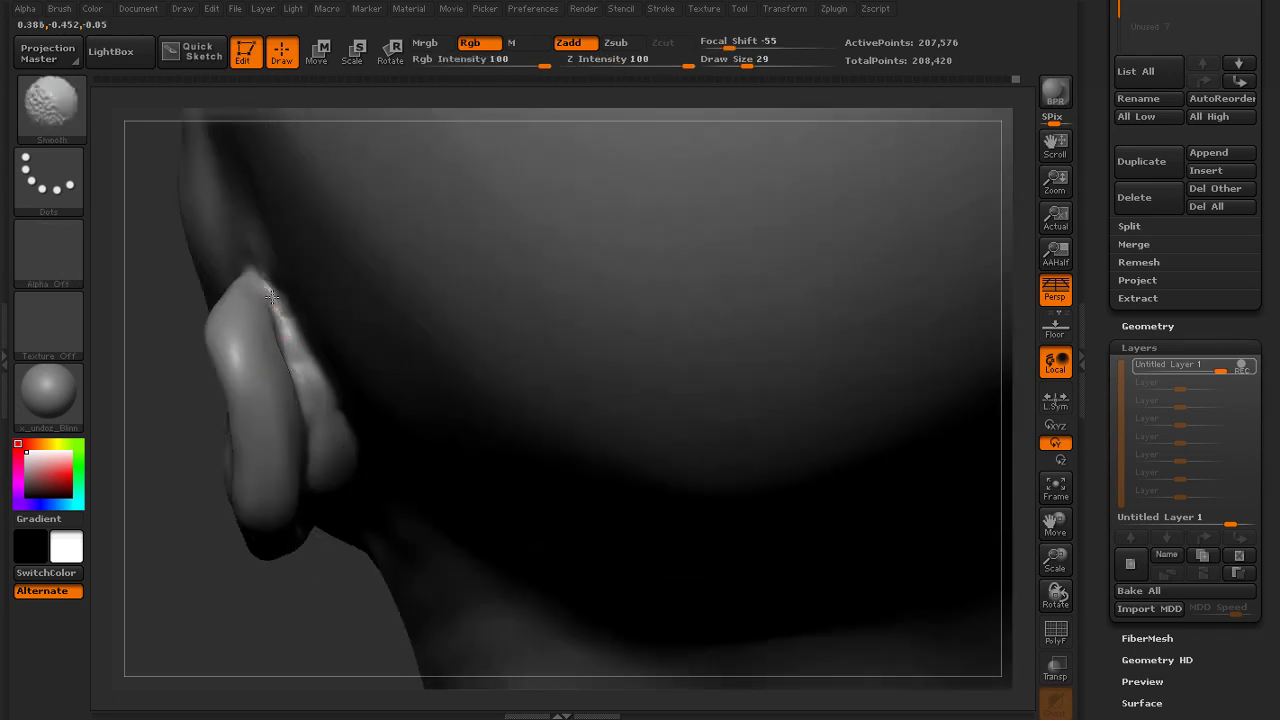
Refine and smooth the narrow fold between the back of the ear and the skull at draw size 29
drag(151, 434, 166, 468)
drag(277, 329, 282, 366)
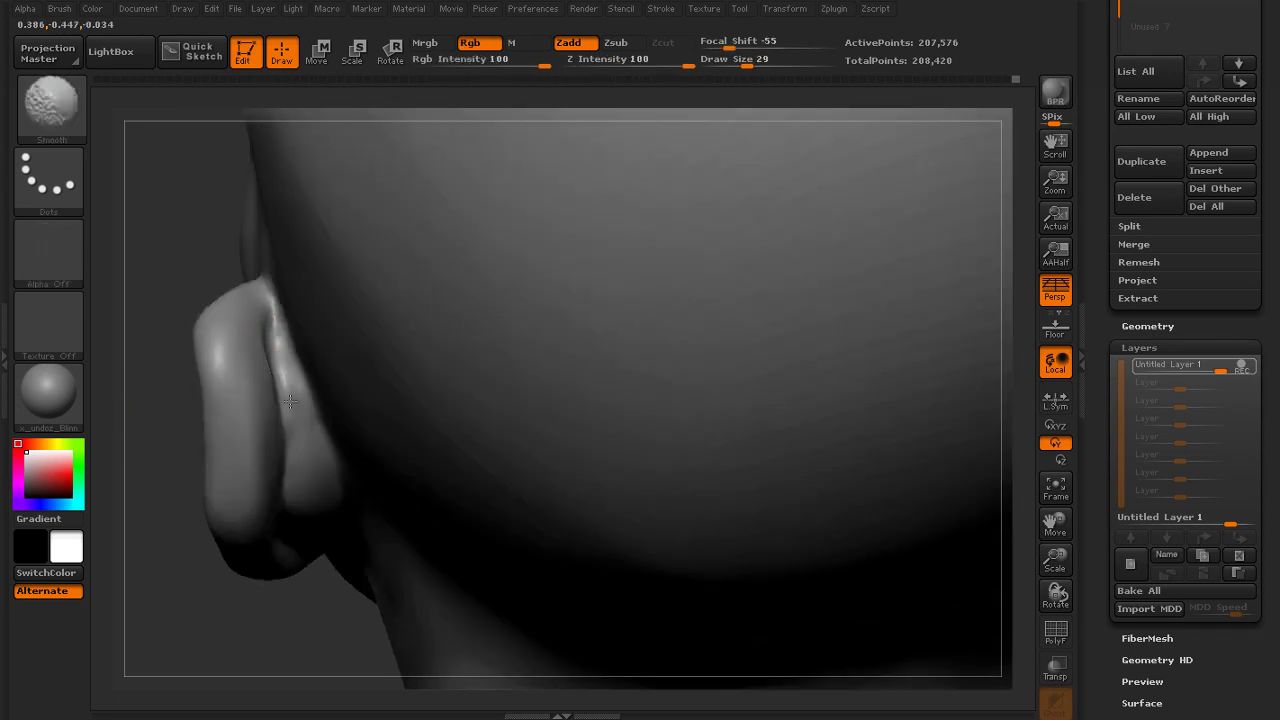
shift+drag(286, 440, 289, 476)
drag(158, 524, 174, 545)
drag(182, 431, 180, 345)
drag(284, 326, 254, 288)
mouse_move(172, 500)
mouse_down()
mouse_move(184, 596)
mouse_move(180, 570)
mouse_up()
shift+drag(264, 316, 264, 324)
Shape the side of the neck below the ear at draw sizes 29 and 21, and smooth it
alt+drag(200, 560, 300, 450)
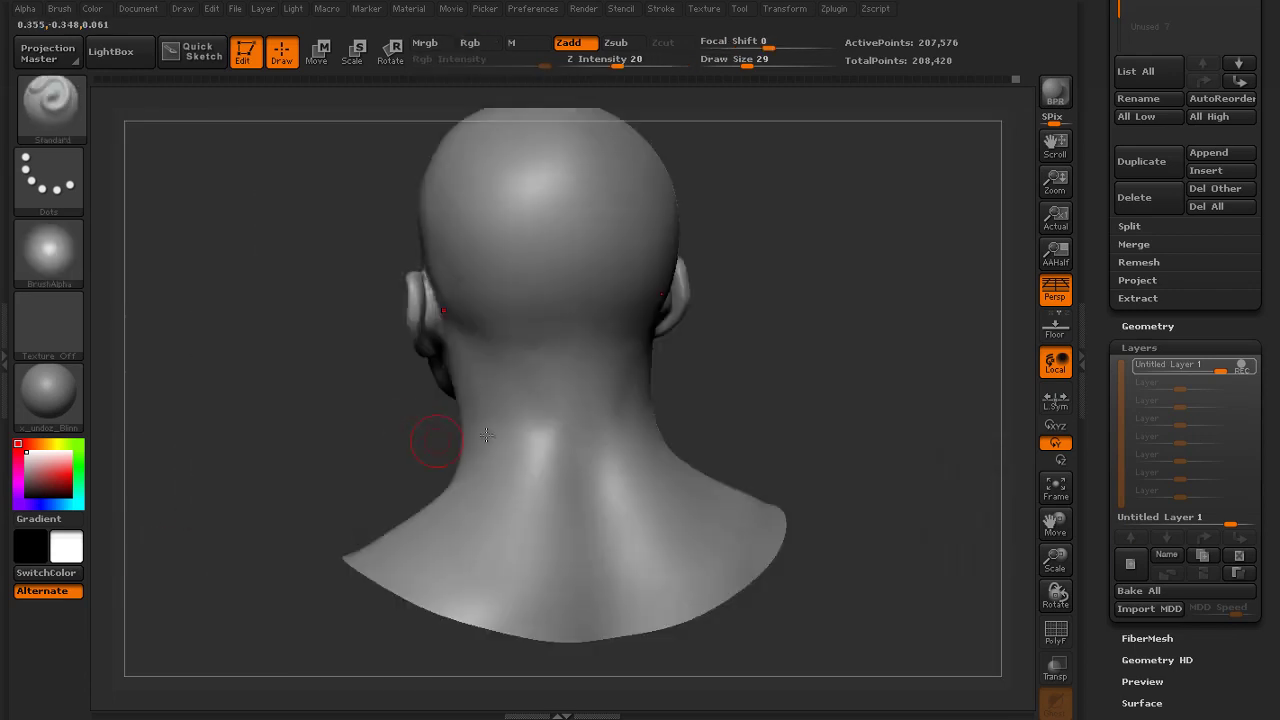
mouse_move(383, 431)
mouse_down()
mouse_move(346, 396)
mouse_move(352, 580)
mouse_move(440, 640)
mouse_up()
shift+drag(453, 343, 444, 411)
mouse_move(335, 470)
mouse_down()
mouse_move(361, 550)
mouse_move(240, 540)
mouse_move(296, 572)
mouse_up()
key(bracketleft)
mouse_move(486, 486)
mouse_down()
mouse_move(494, 514)
mouse_move(464, 540)
mouse_move(487, 464)
mouse_up()
drag(232, 600, 254, 565)
shift+drag(486, 500, 500, 472)
mouse_move(160, 480)
mouse_down()
mouse_move(237, 466)
mouse_move(145, 470)
mouse_up()
alt+drag(200, 480, 220, 370)
mouse_move(792, 346)
mouse_down()
mouse_move(723, 363)
mouse_move(631, 351)
mouse_up()
key(shift)
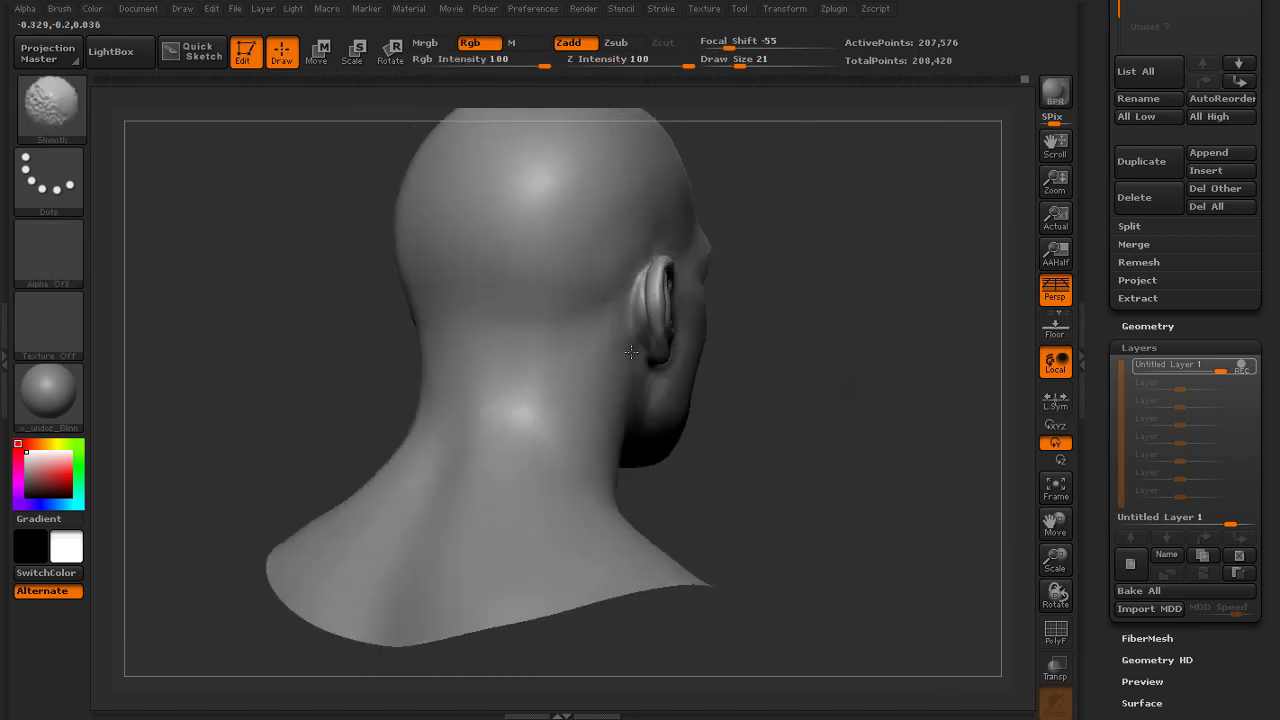
Sculpt the back of the opposite ear where it meets the head, and smooth that join at draw size 29
mouse_move(780, 334)
mouse_down()
mouse_move(814, 326)
mouse_move(863, 377)
mouse_move(858, 420)
mouse_up()
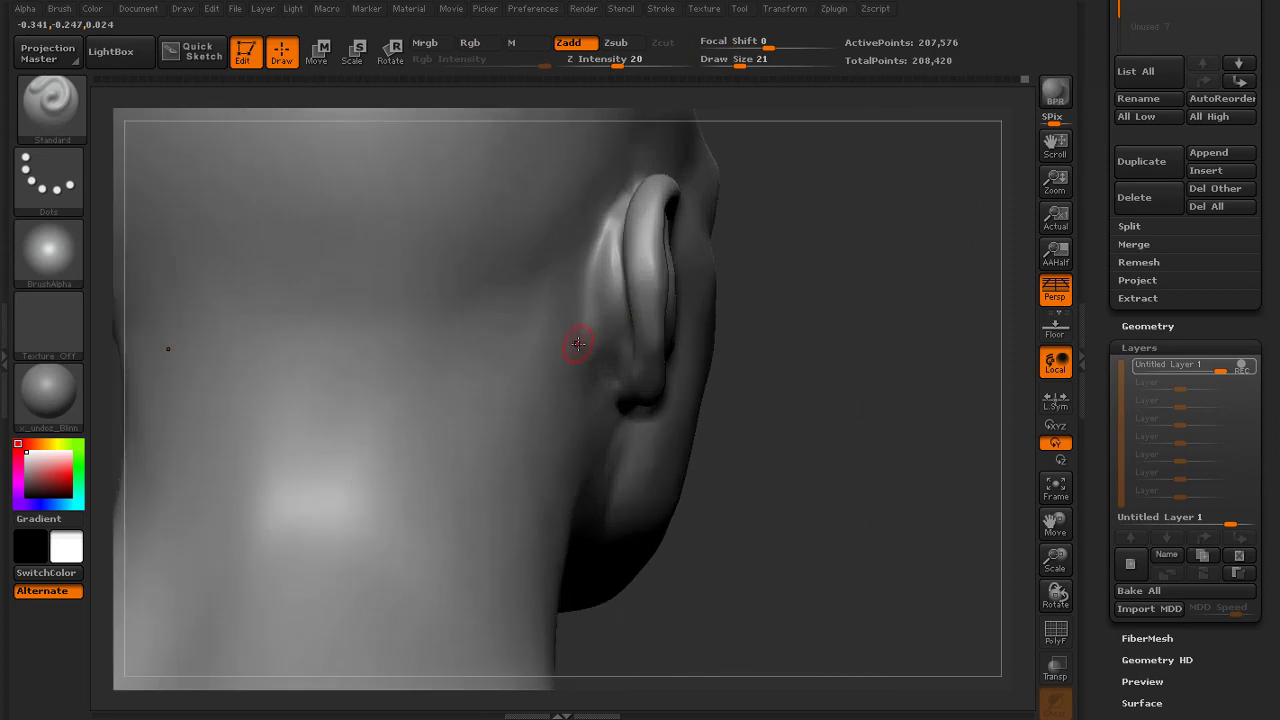
shift+drag(591, 313, 614, 374)
drag(605, 263, 608, 362)
shift+drag(598, 316, 596, 272)
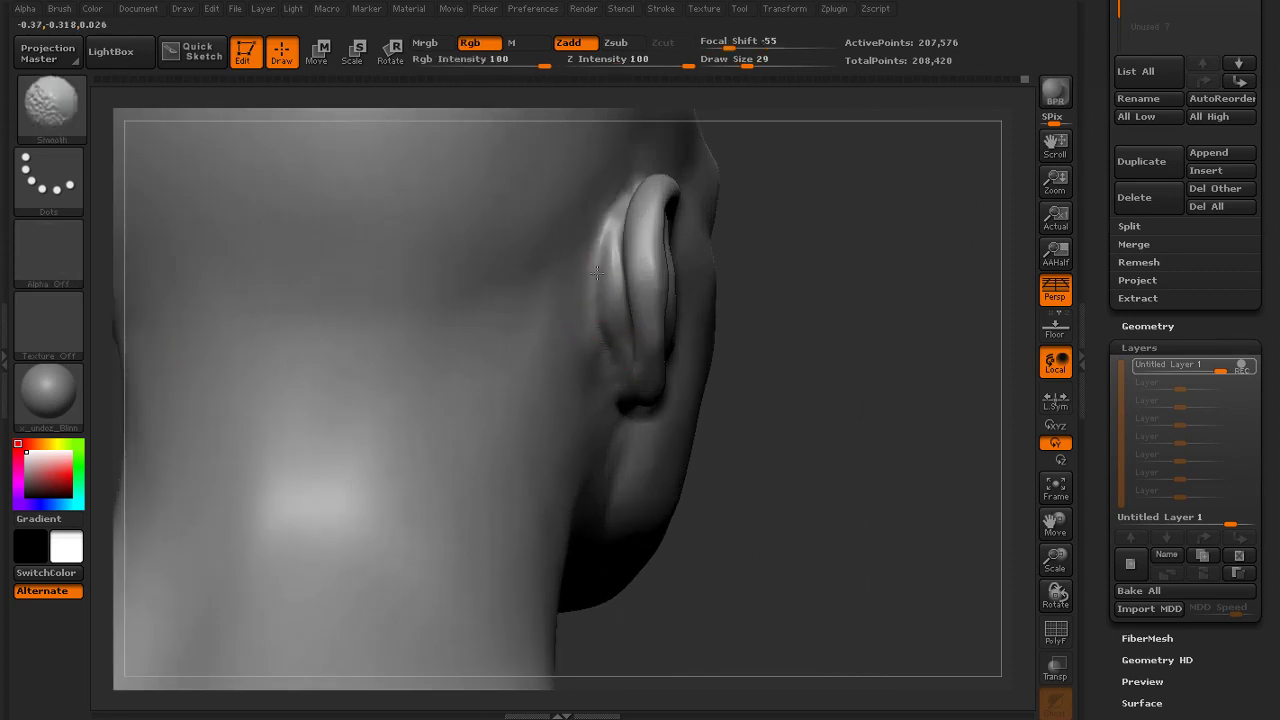
Shape the area behind the earlobe with the Standard brush at draw size 22, and smooth it into the neck
key(s)
drag(619, 371, 613, 371)
right_drag(615, 382, 611, 397)
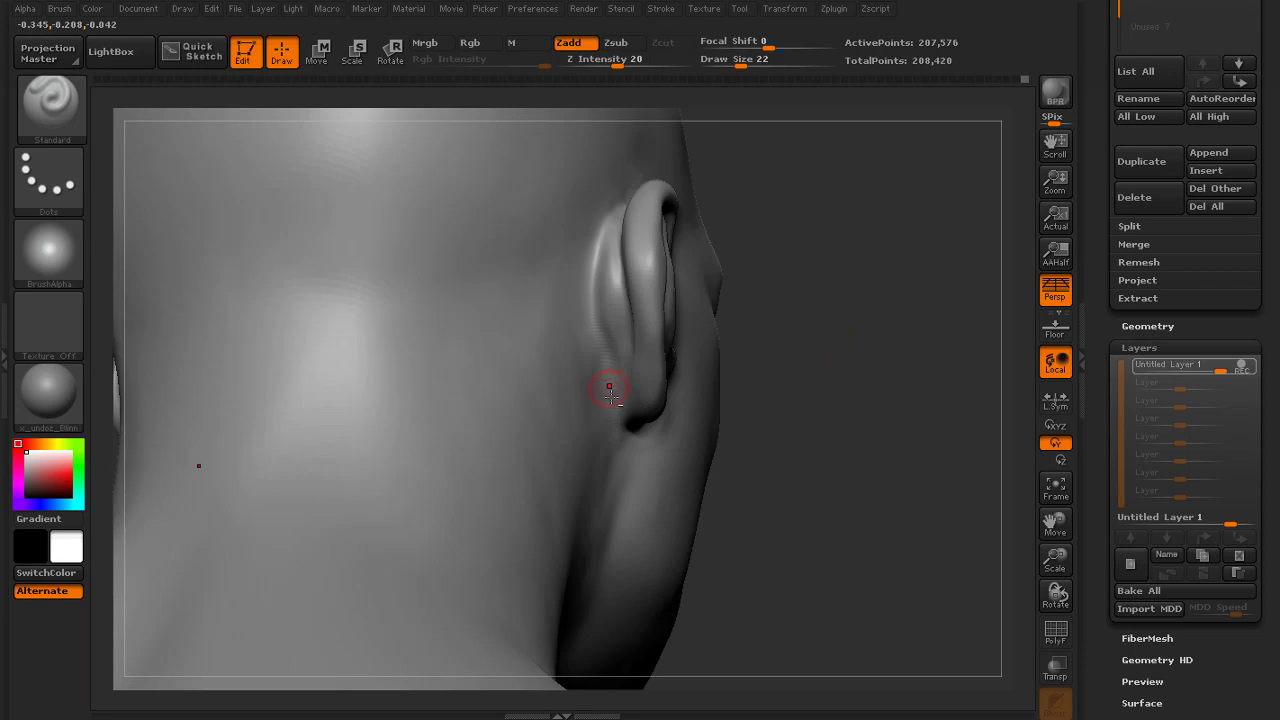
shift+drag(612, 415, 615, 402)
right_drag(609, 388, 674, 400)
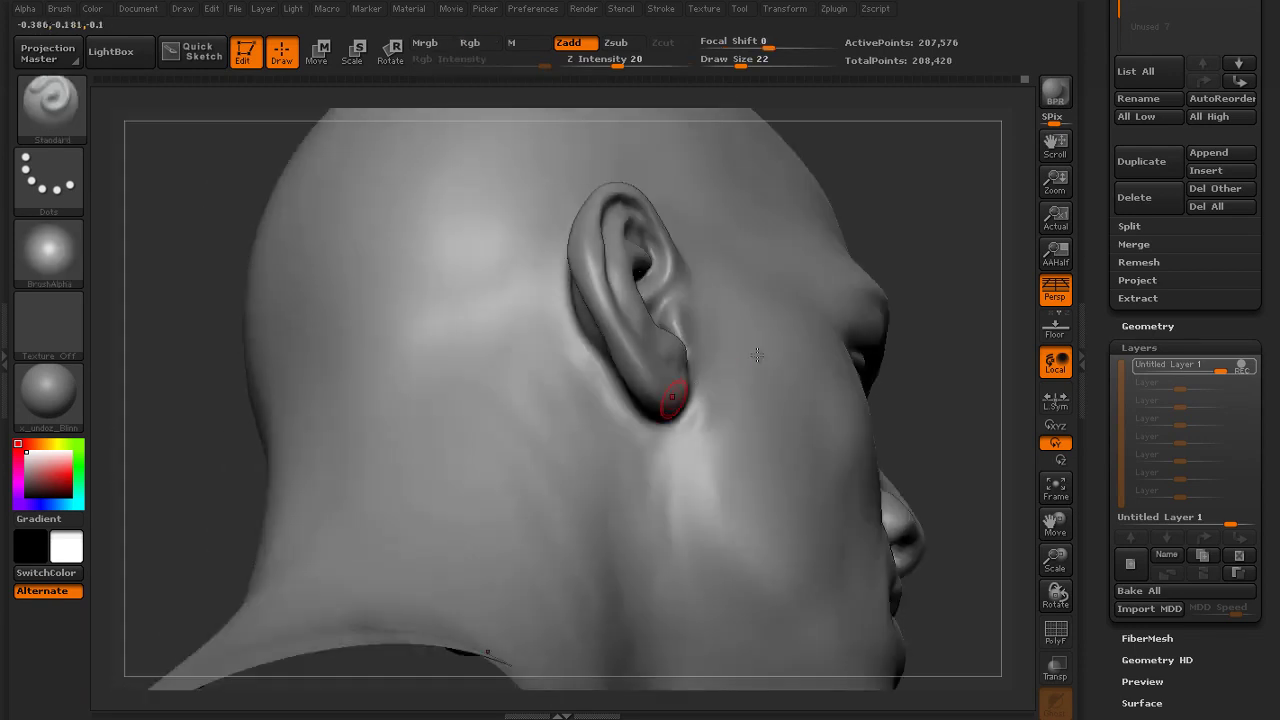
Smooth the jaw and the lower cheek beside the mouth at a draw size of about 37
alt+drag(860, 456, 808, 243)
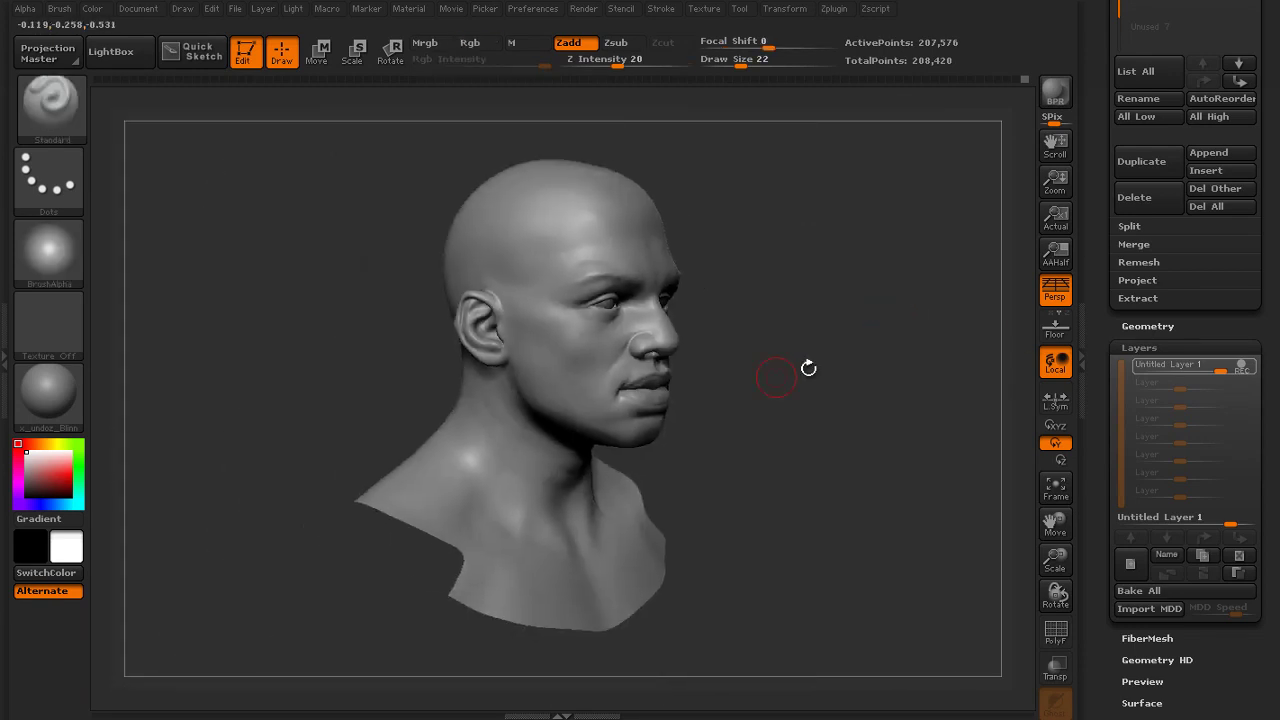
drag(808, 368, 495, 397)
drag(573, 461, 335, 440)
mouse_move(720, 410)
mouse_down()
mouse_move(748, 389)
mouse_move(875, 432)
mouse_move(800, 372)
mouse_up()
key(shift)
drag(765, 368, 800, 363)
shift+drag(565, 482, 570, 442)
drag(740, 440, 900, 440)
key(s)
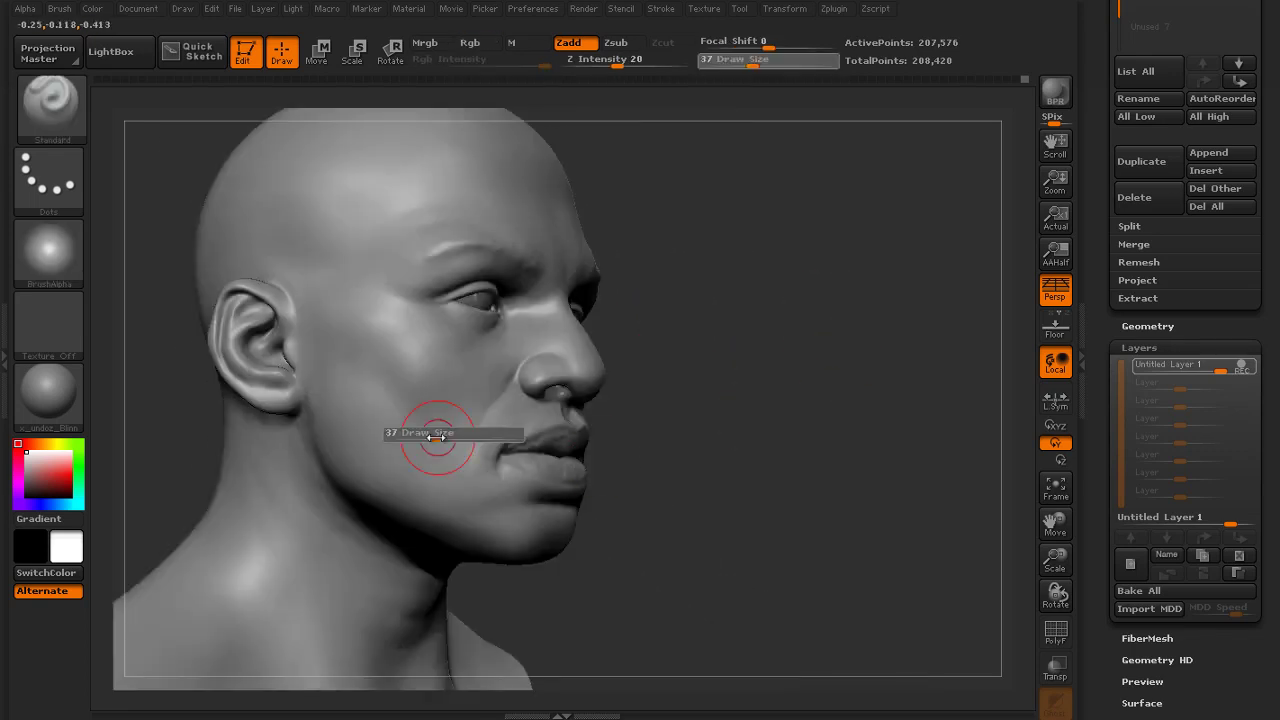
drag(440, 435, 434, 437)
shift+drag(434, 440, 443, 447)
Sculpt and smooth the side of the skull above the temple at draw sizes 103 and 61
mouse_move(880, 375)
mouse_down()
mouse_move(774, 377)
mouse_move(809, 337)
mouse_move(775, 300)
mouse_up()
alt+drag(775, 300, 780, 345)
mouse_move(680, 253)
mouse_down()
mouse_move(669, 350)
mouse_move(685, 246)
mouse_up()
drag(785, 180, 885, 205)
shift+drag(352, 360, 347, 311)
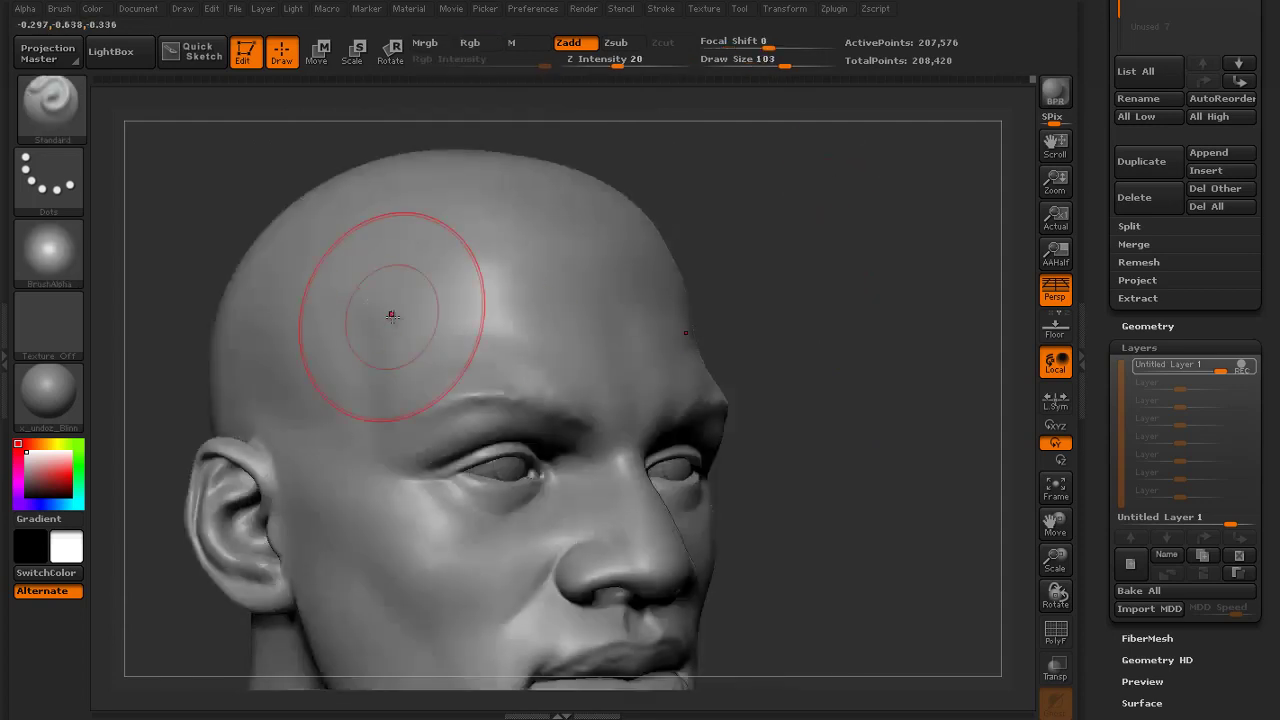
key(s)
click(364, 269)
drag(331, 234, 366, 263)
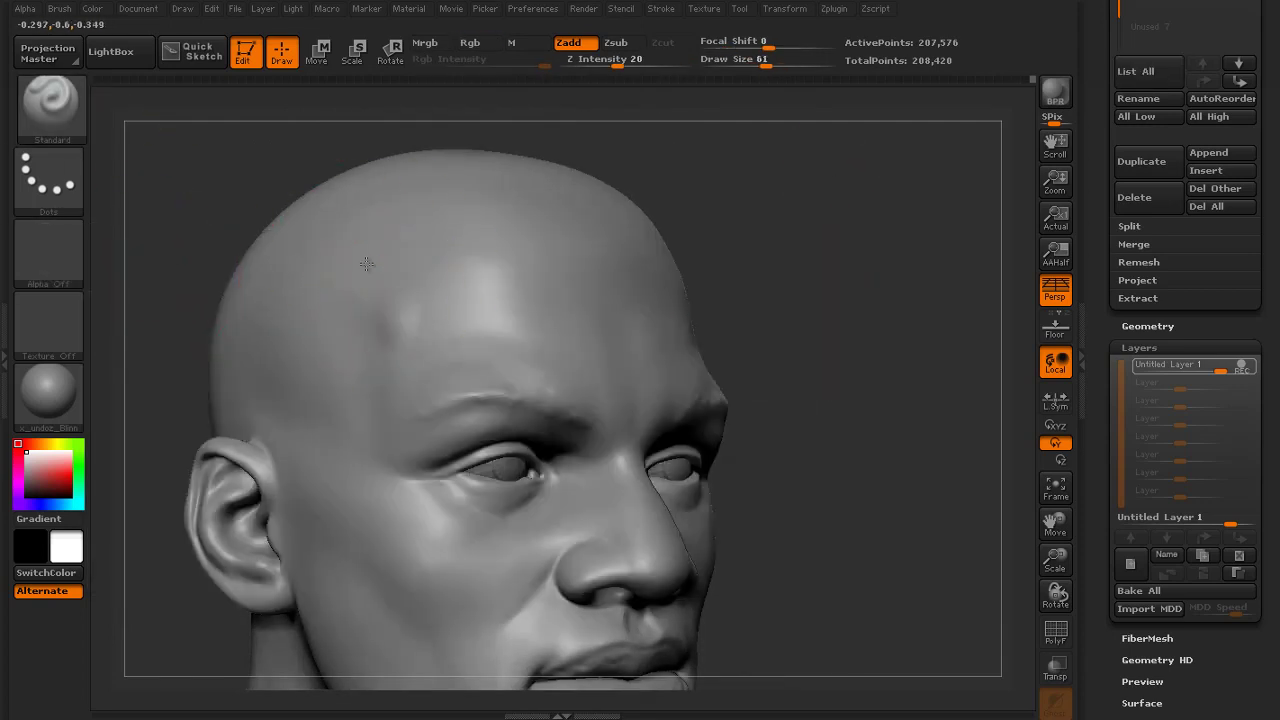
shift+drag(390, 308, 348, 250)
drag(860, 262, 765, 262)
mouse_move(737, 230)
mouse_down()
mouse_move(735, 267)
mouse_move(683, 292)
mouse_up()
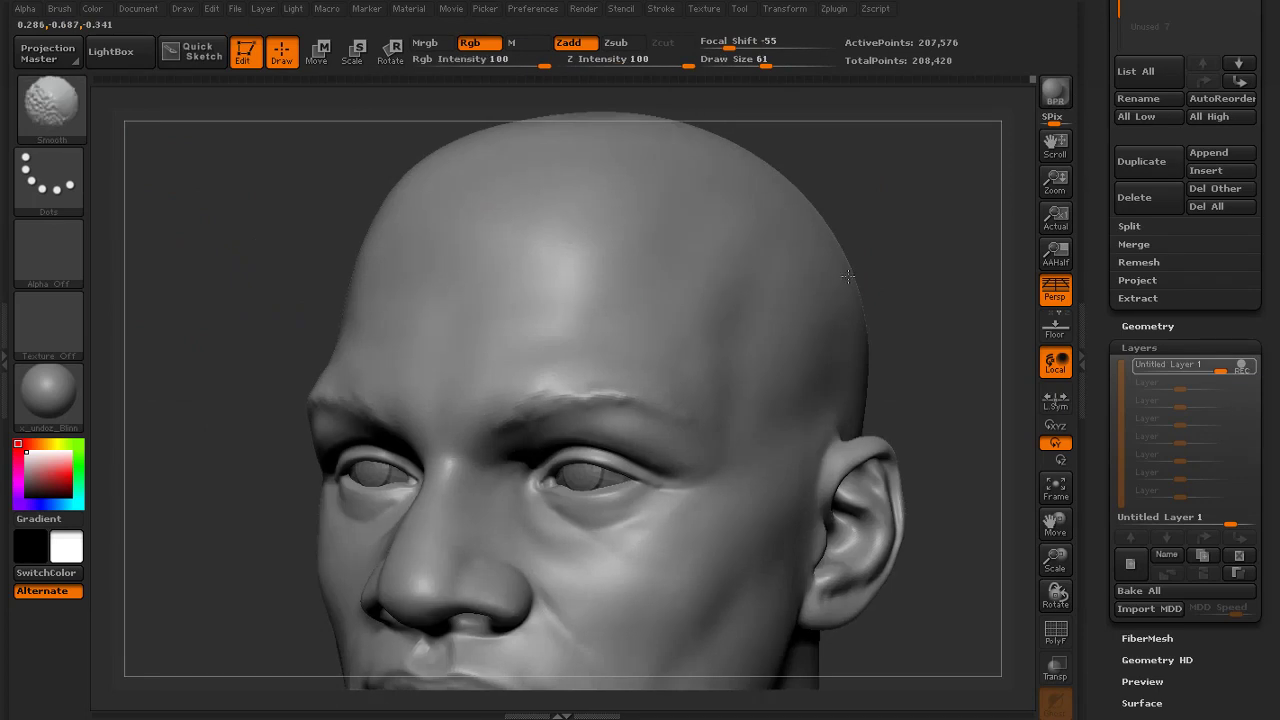
Carve the temple at draw size 42 with the Standard brush, and smooth it along with the side of the skull
key(s)
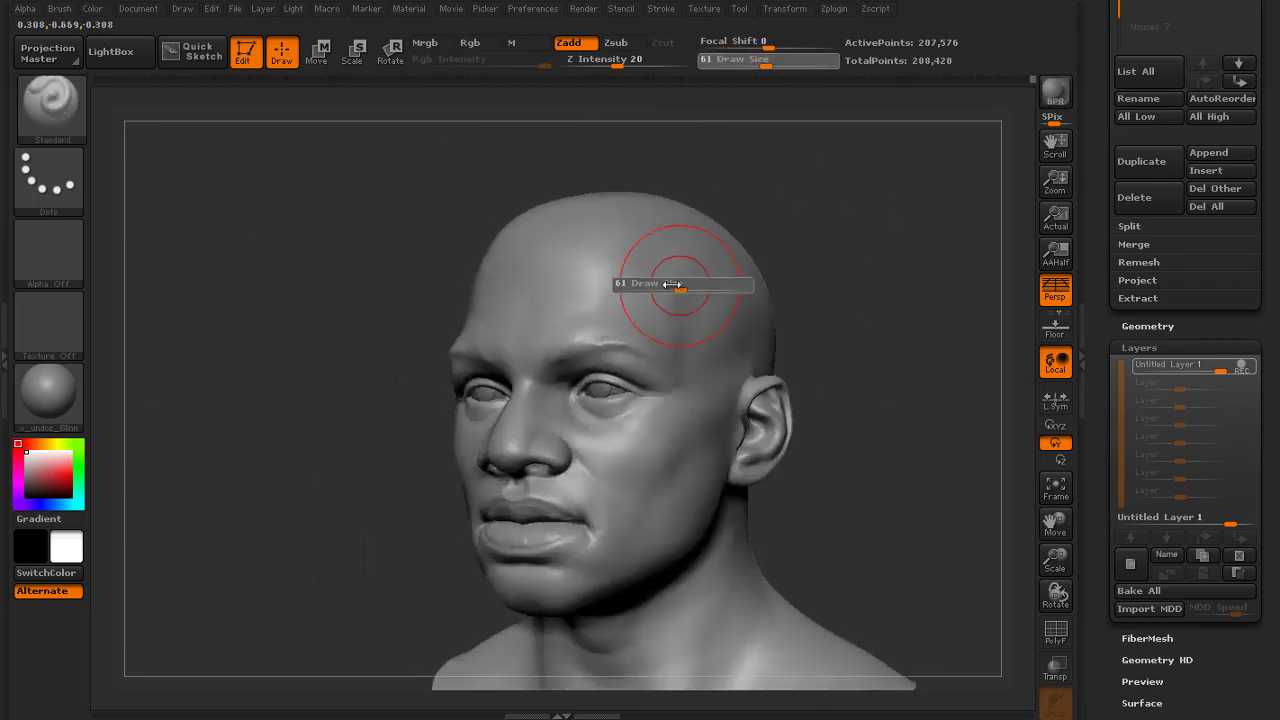
drag(671, 286, 645, 277)
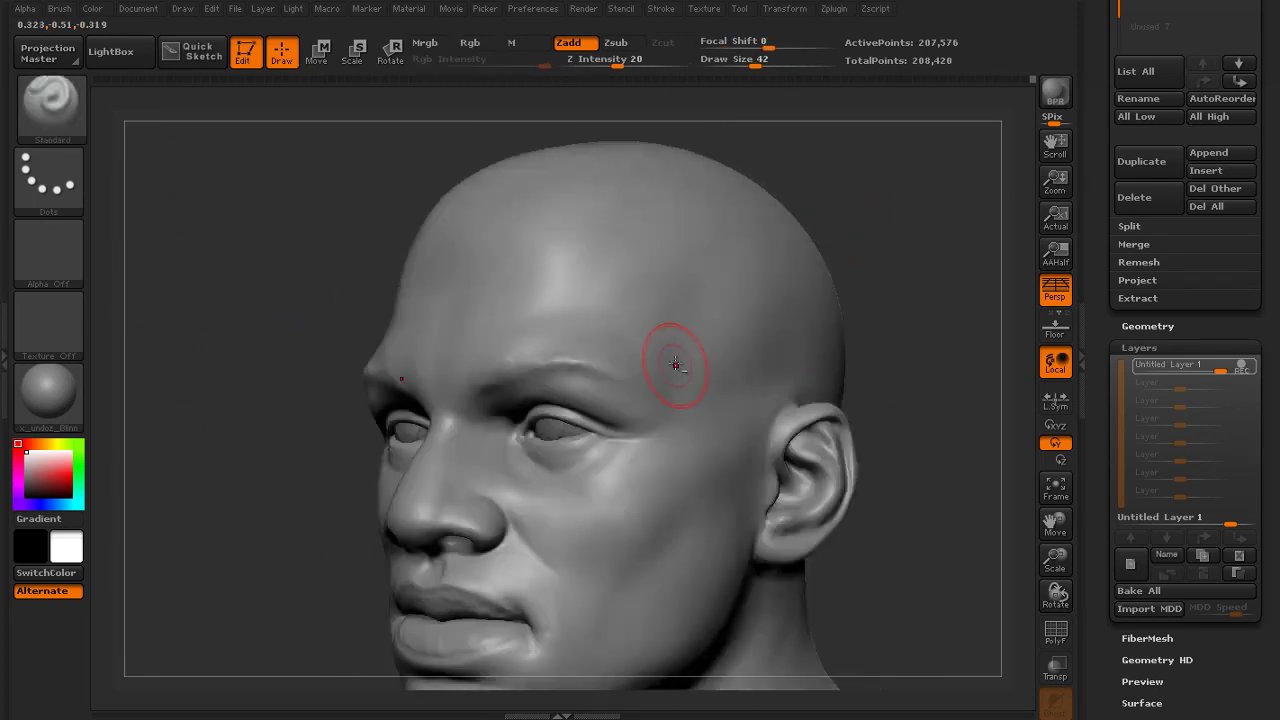
alt+drag(675, 365, 710, 302)
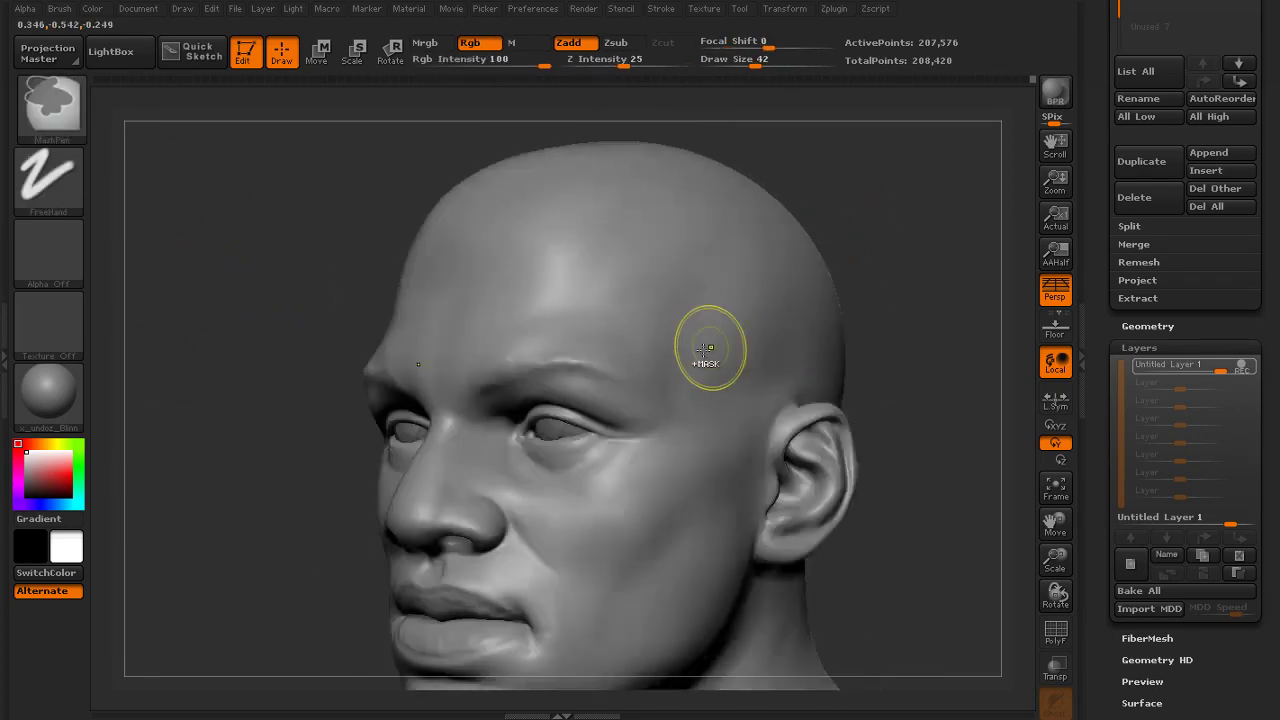
shift+drag(708, 347, 677, 357)
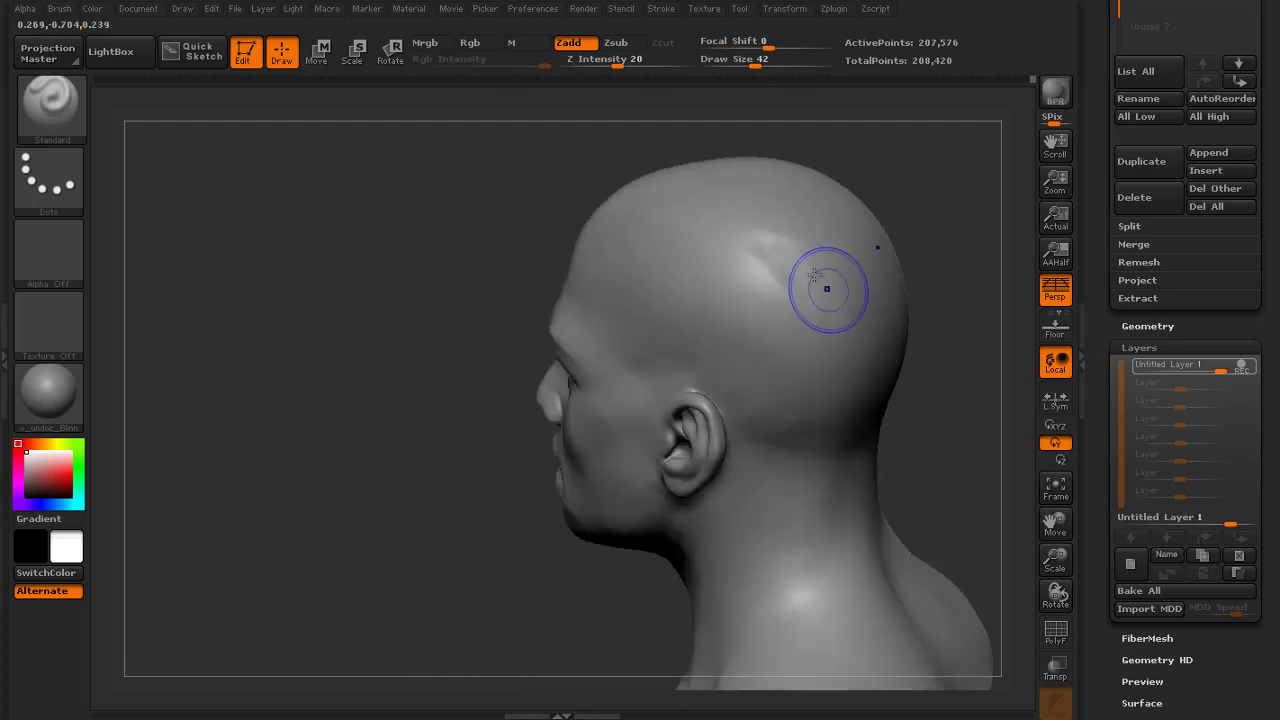
shift+drag(788, 275, 793, 254)
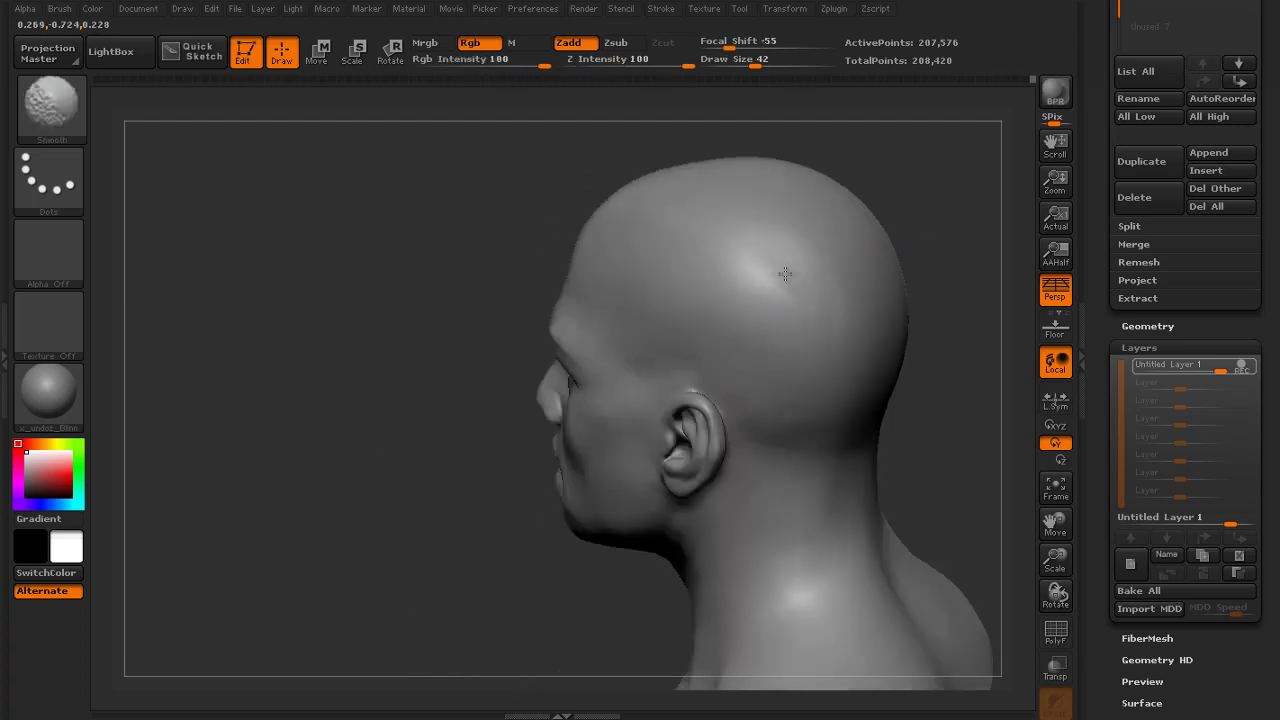
Undo the stroke along the skull's base behind the ear, set Z intensity to 7, and refine the back of the head at draw size 27
drag(930, 320, 812, 322)
drag(680, 420, 762, 438)
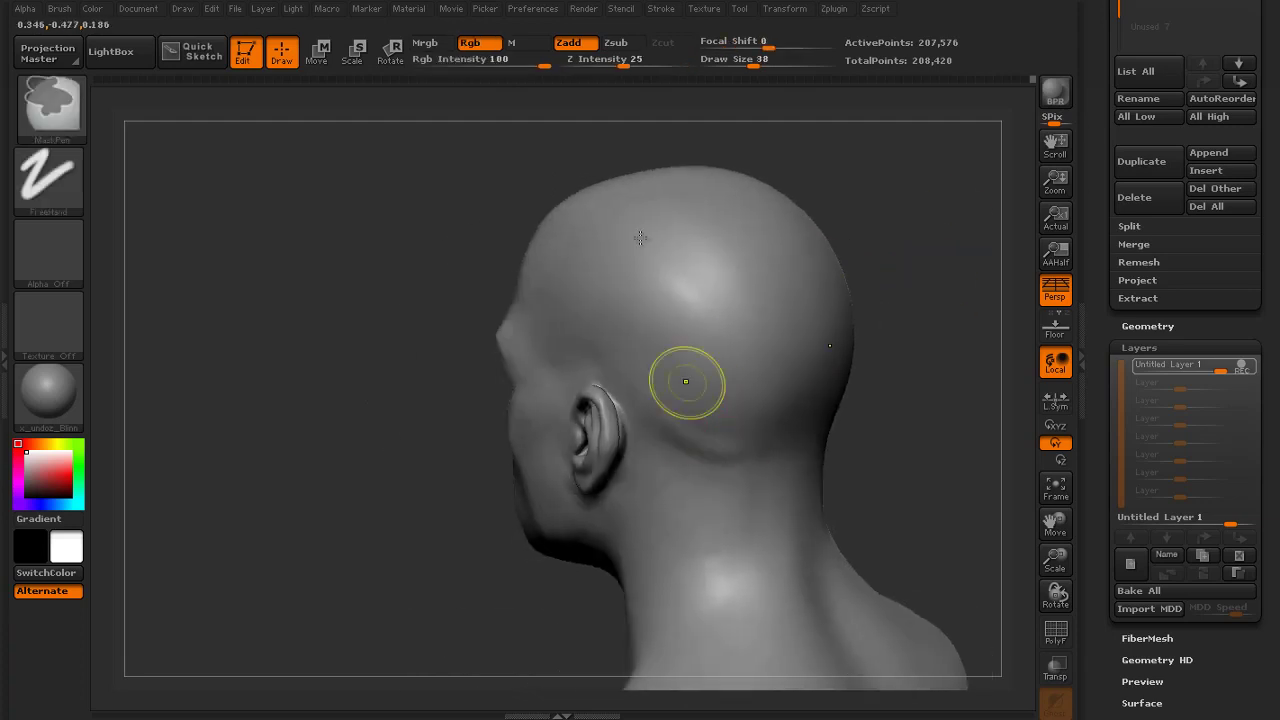
key(ctrl+z)
click(594, 63)
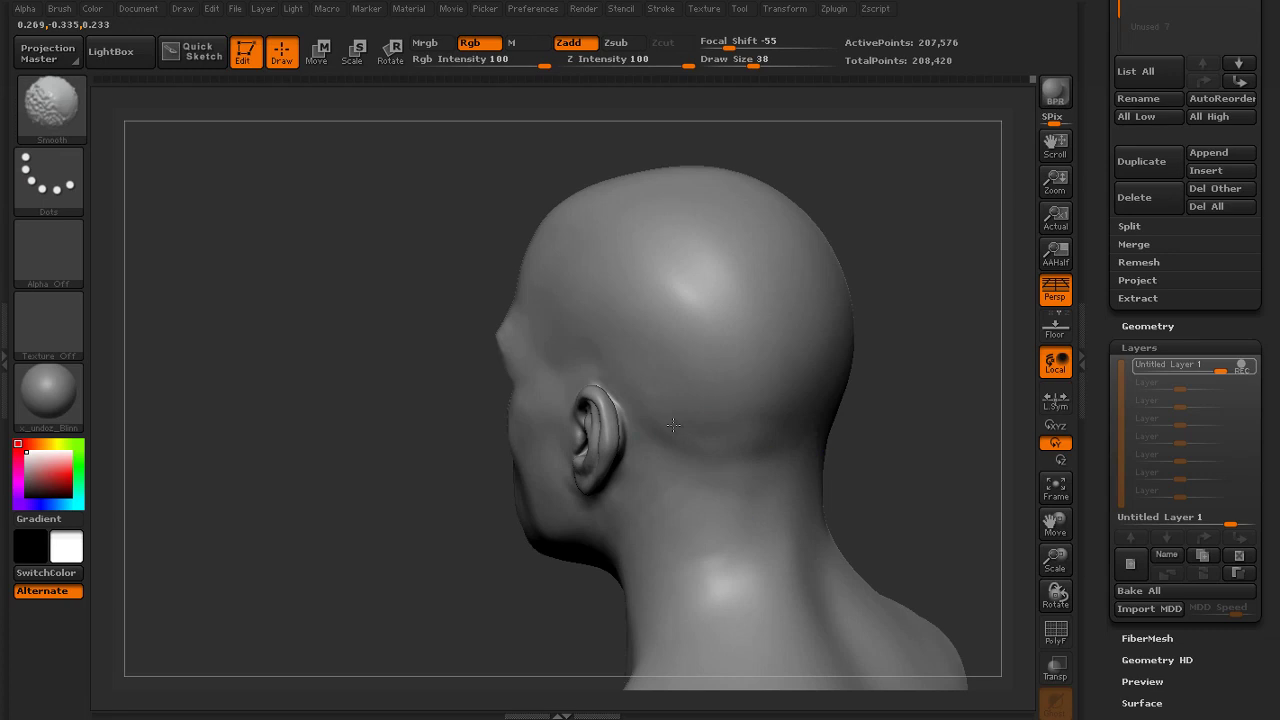
drag(935, 455, 837, 455)
mouse_move(940, 400)
mouse_down()
mouse_move(820, 400)
mouse_move(834, 389)
mouse_up()
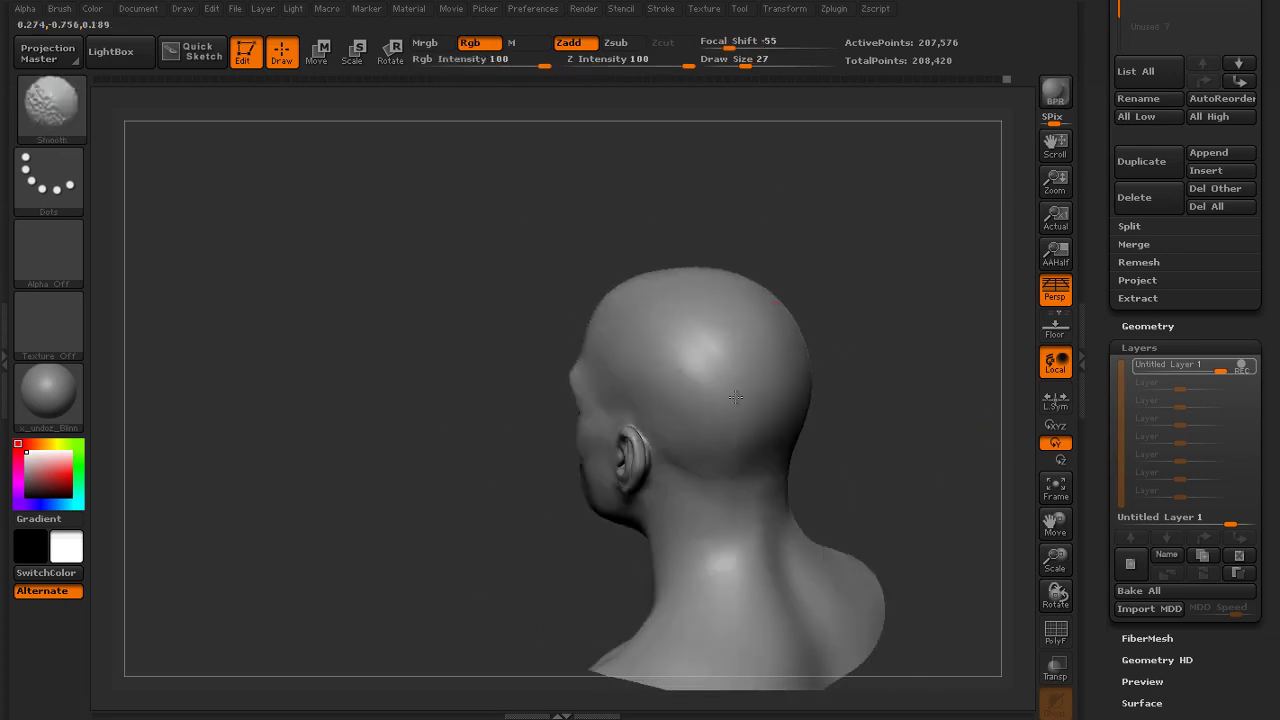
drag(815, 472, 856, 492)
mouse_move(850, 420)
mouse_down()
mouse_move(826, 374)
mouse_move(760, 372)
mouse_up()
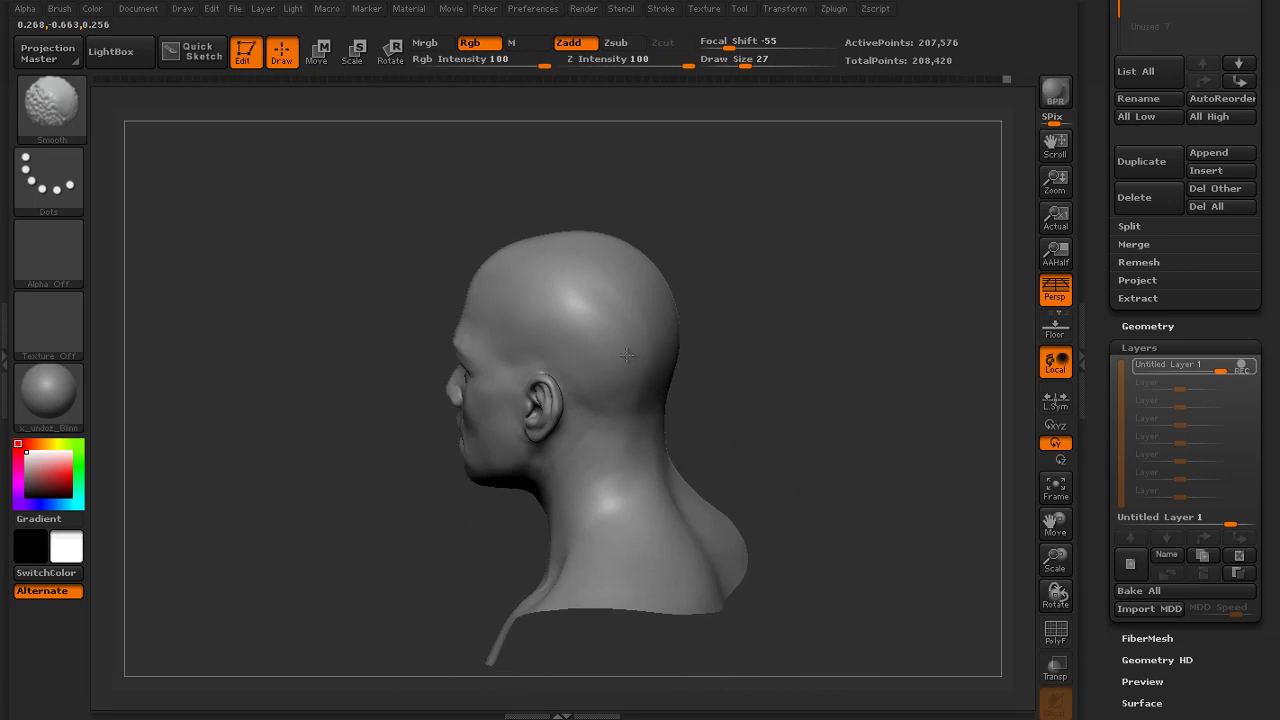
mouse_move(645, 371)
mouse_down()
mouse_move(769, 371)
mouse_move(628, 420)
mouse_move(900, 397)
mouse_move(823, 434)
mouse_move(667, 275)
mouse_up()
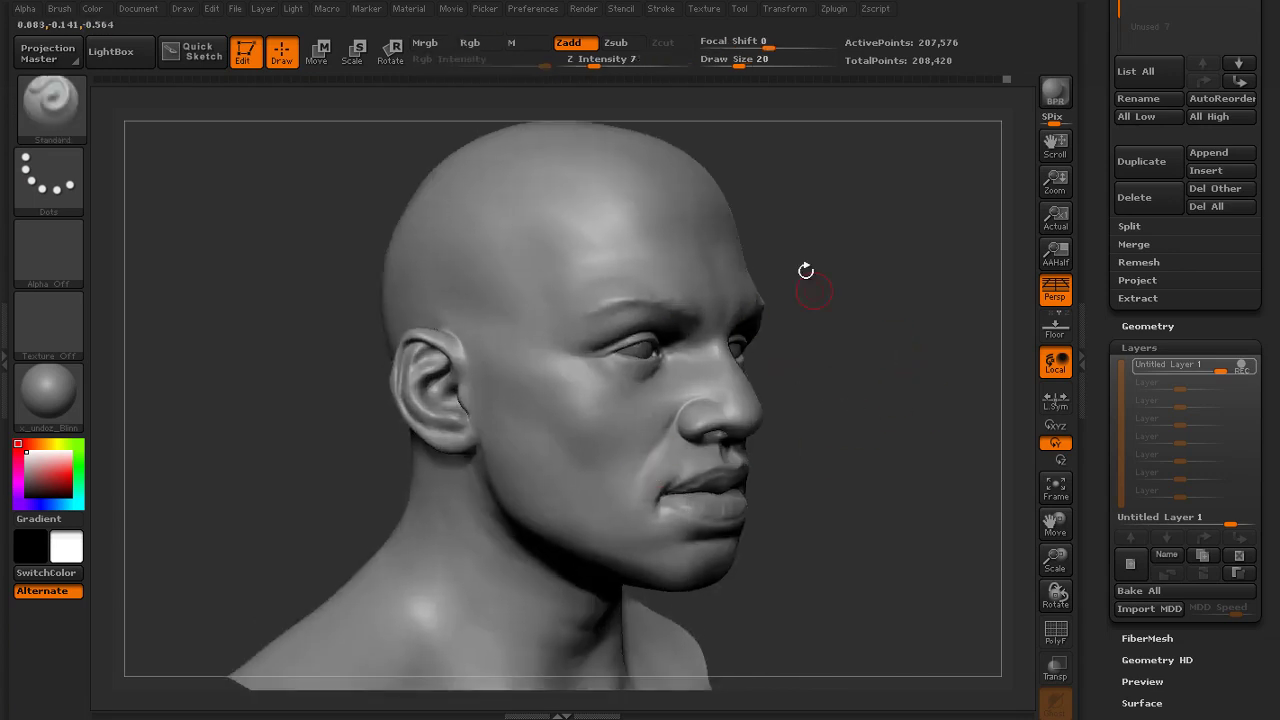
Even out the side, back and top of the skull with the Clay brush at Z intensity 3 and draw size 61
mouse_move(806, 271)
mouse_down()
mouse_move(883, 266)
mouse_move(940, 343)
mouse_up()
click(51, 108)
click(622, 90)
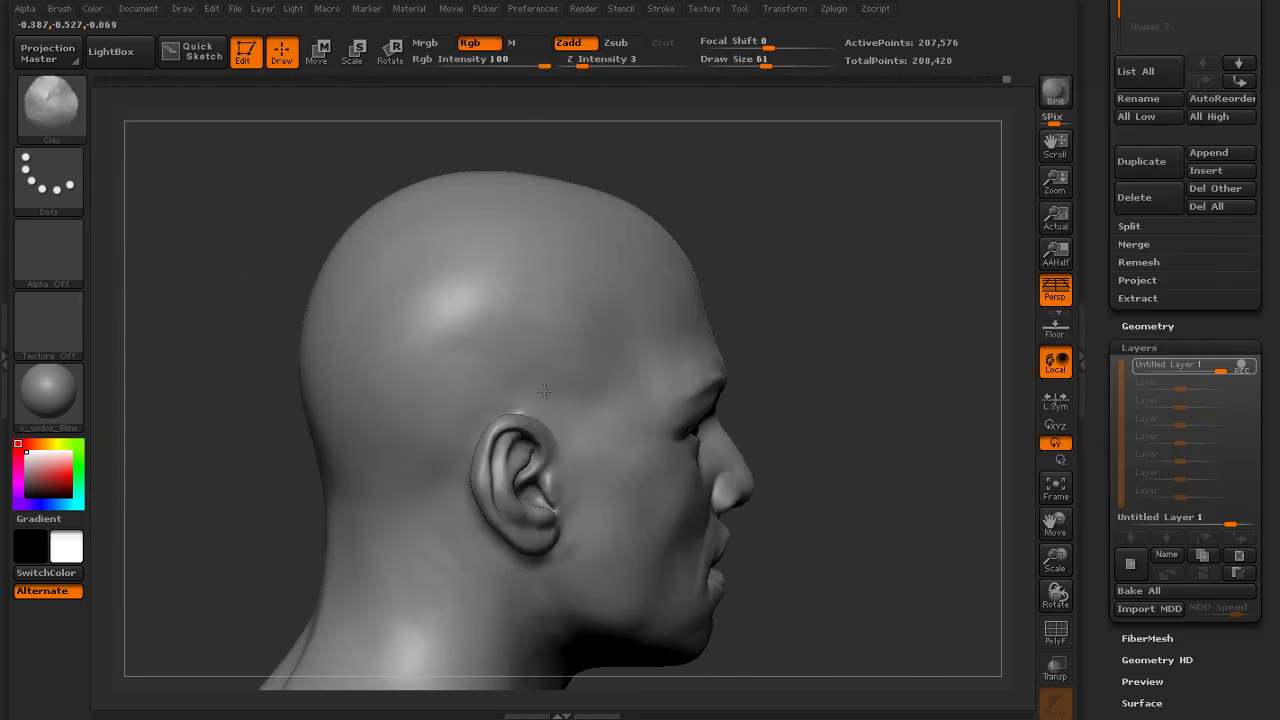
drag(277, 522, 231, 473)
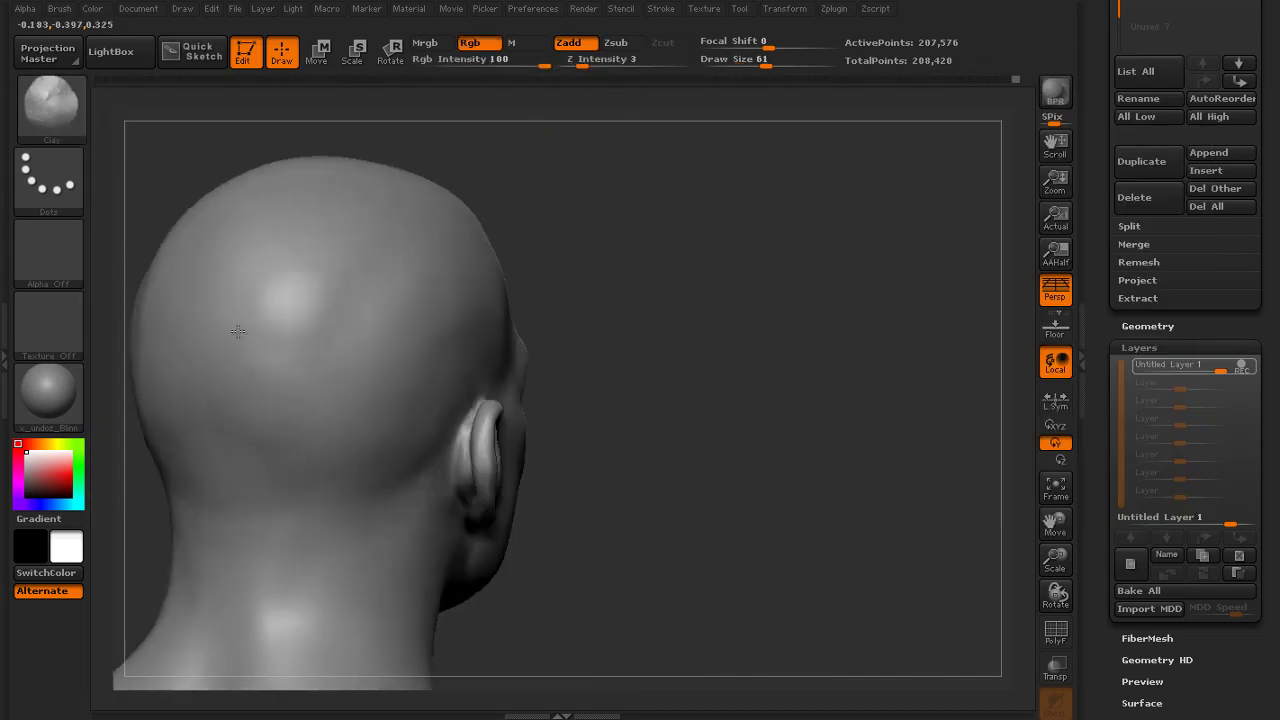
alt+drag(585, 192, 650, 285)
drag(745, 185, 666, 229)
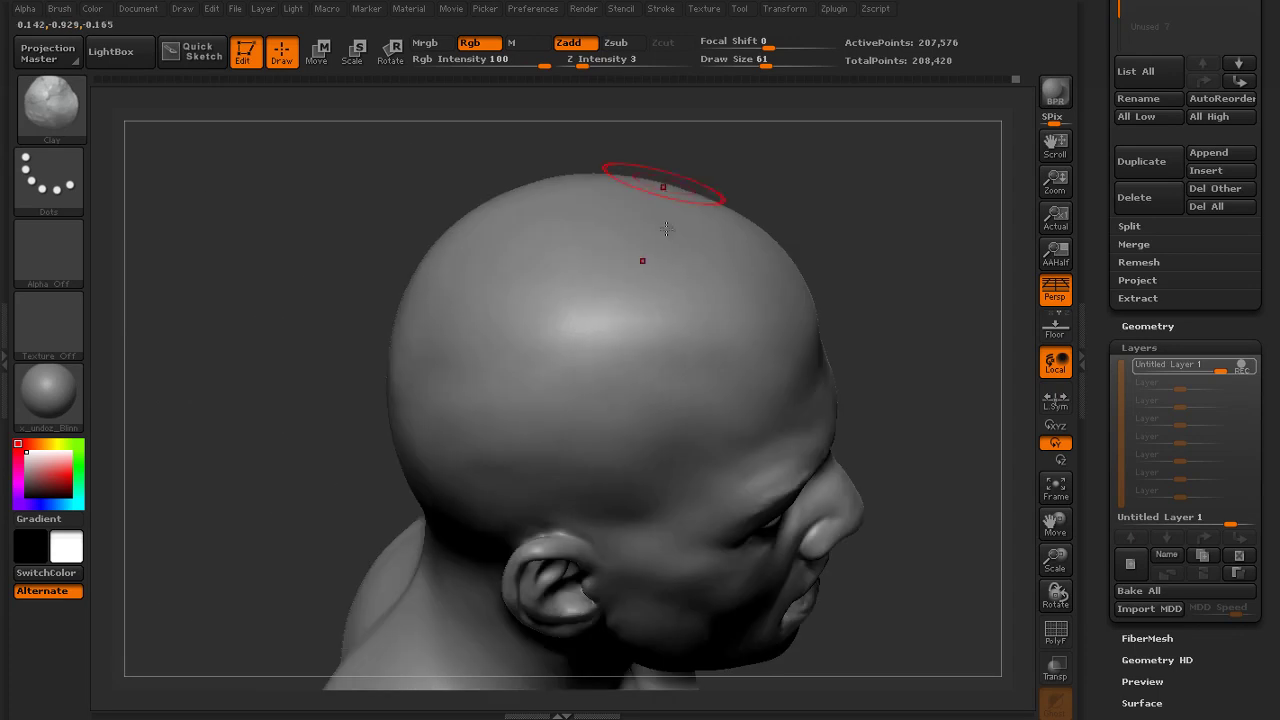
Even out the forehead and upper side of the skull with the Clay brush at draw size 39
drag(856, 251, 710, 428)
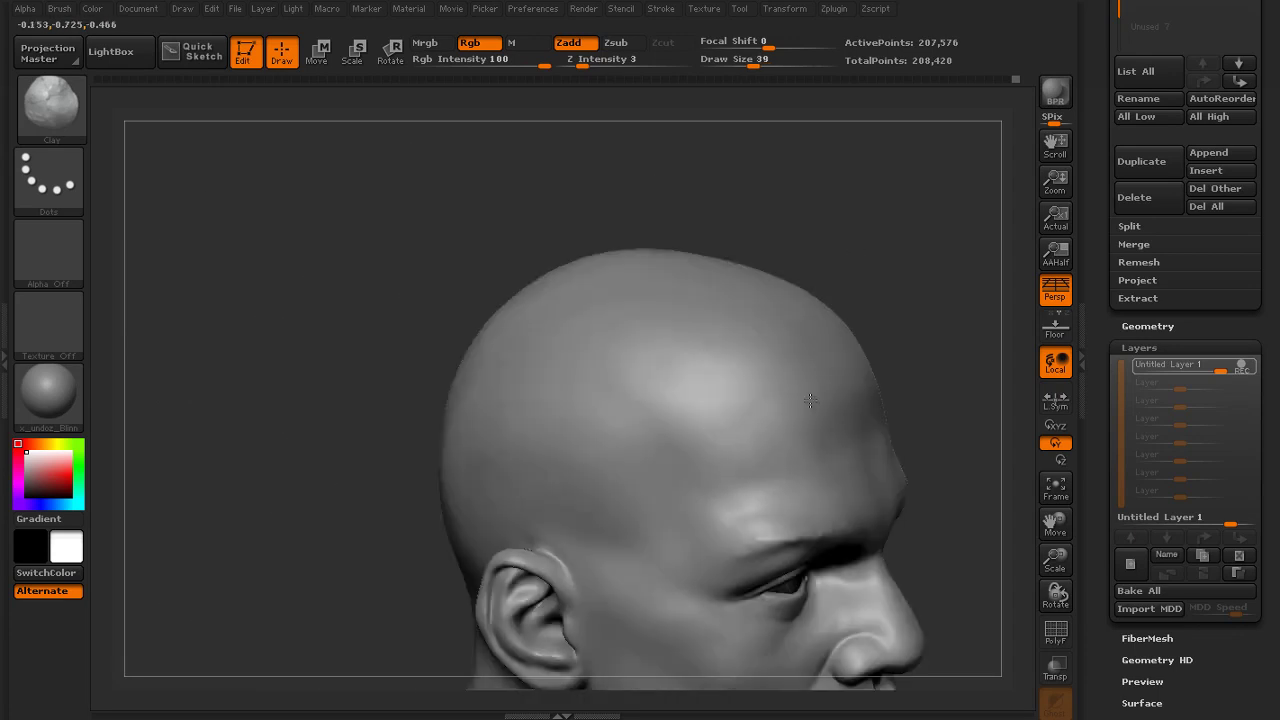
drag(891, 374, 775, 420)
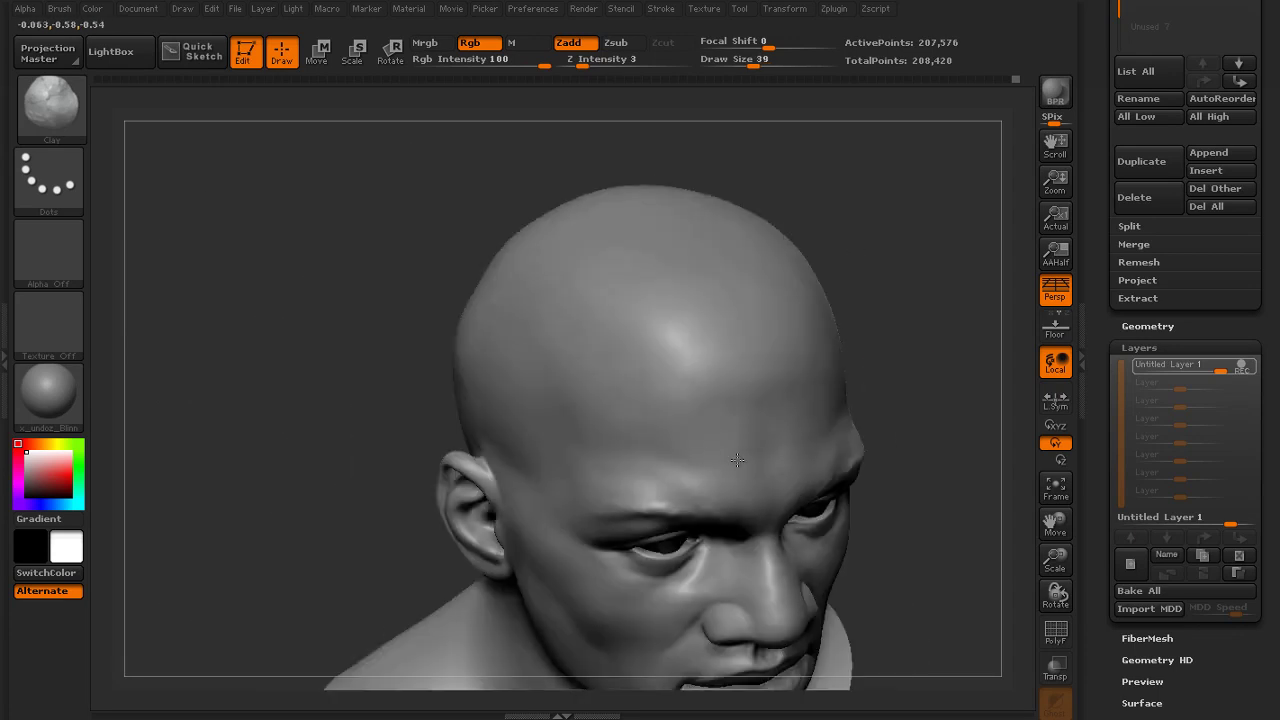
drag(374, 337, 411, 336)
drag(340, 300, 386, 334)
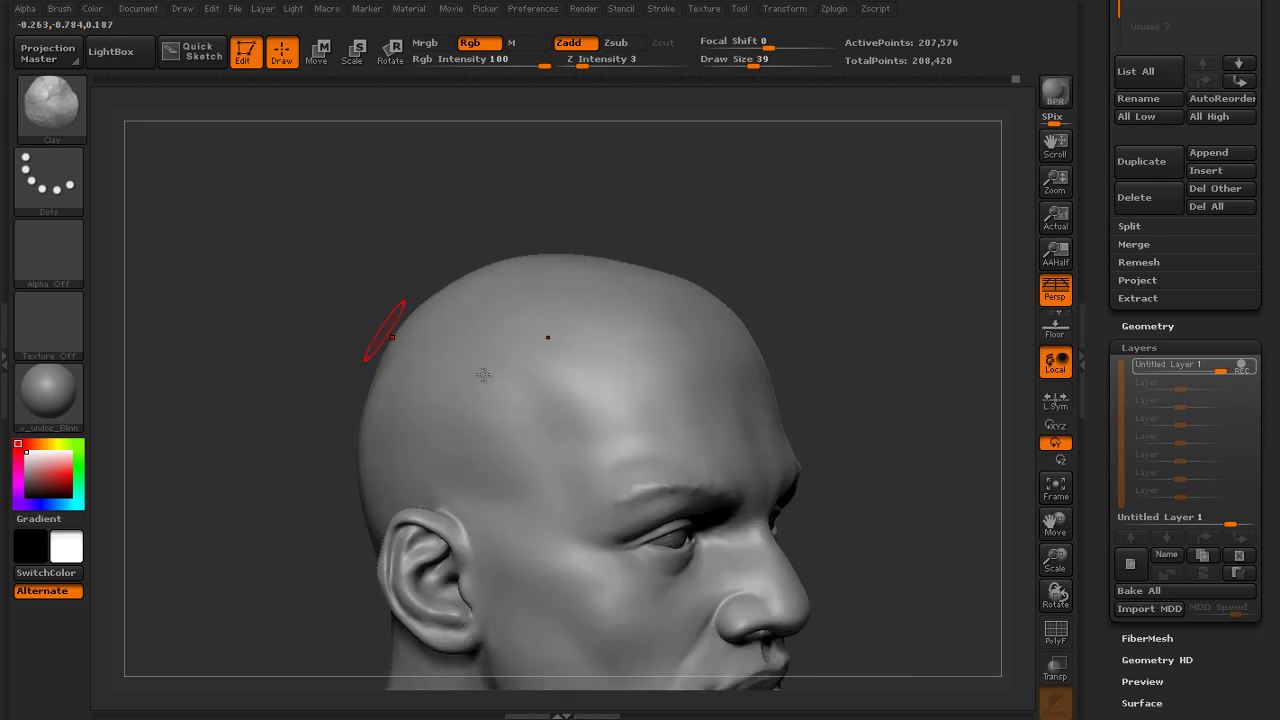
Refine the temple and the back of the head with the Clay brush at Z intensity 1 and draw sizes 44 to 48
mouse_move(930, 215)
mouse_down()
mouse_move(841, 236)
mouse_move(612, 330)
mouse_up()
mouse_move(870, 250)
alt+mouse_down()
mouse_move(891, 331)
mouse_move(795, 246)
alt+mouse_up()
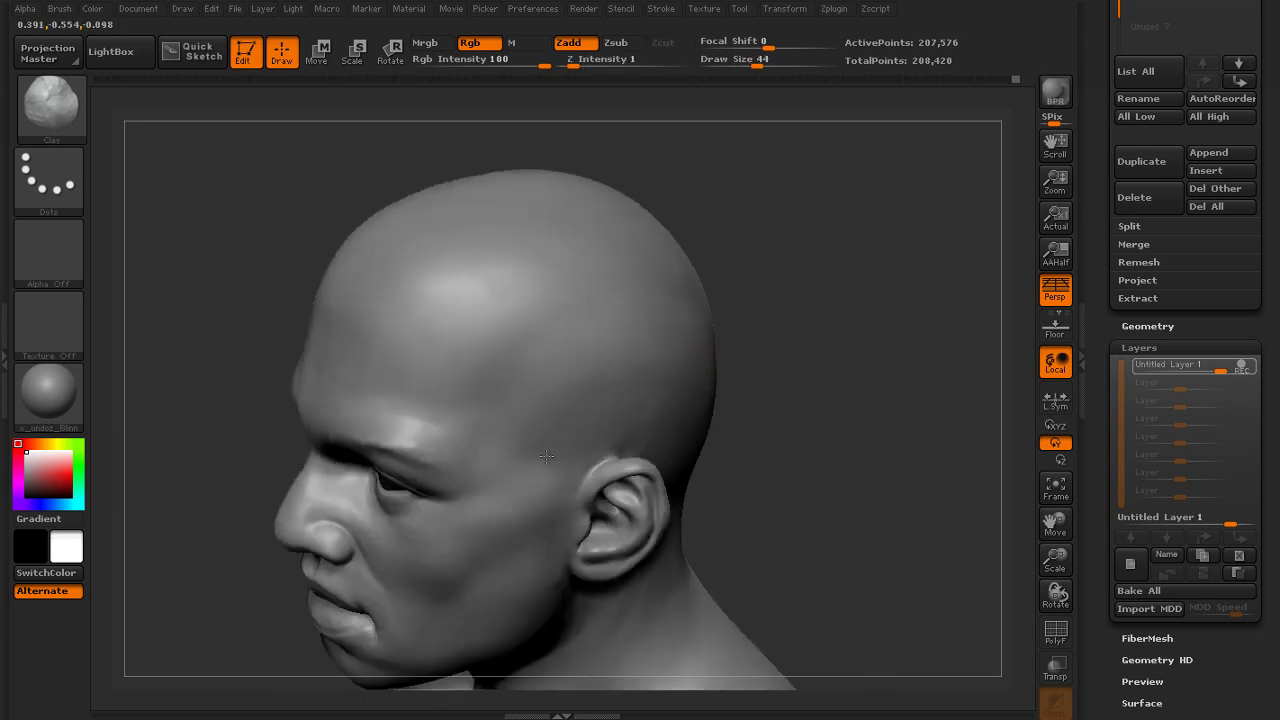
drag(870, 340, 692, 404)
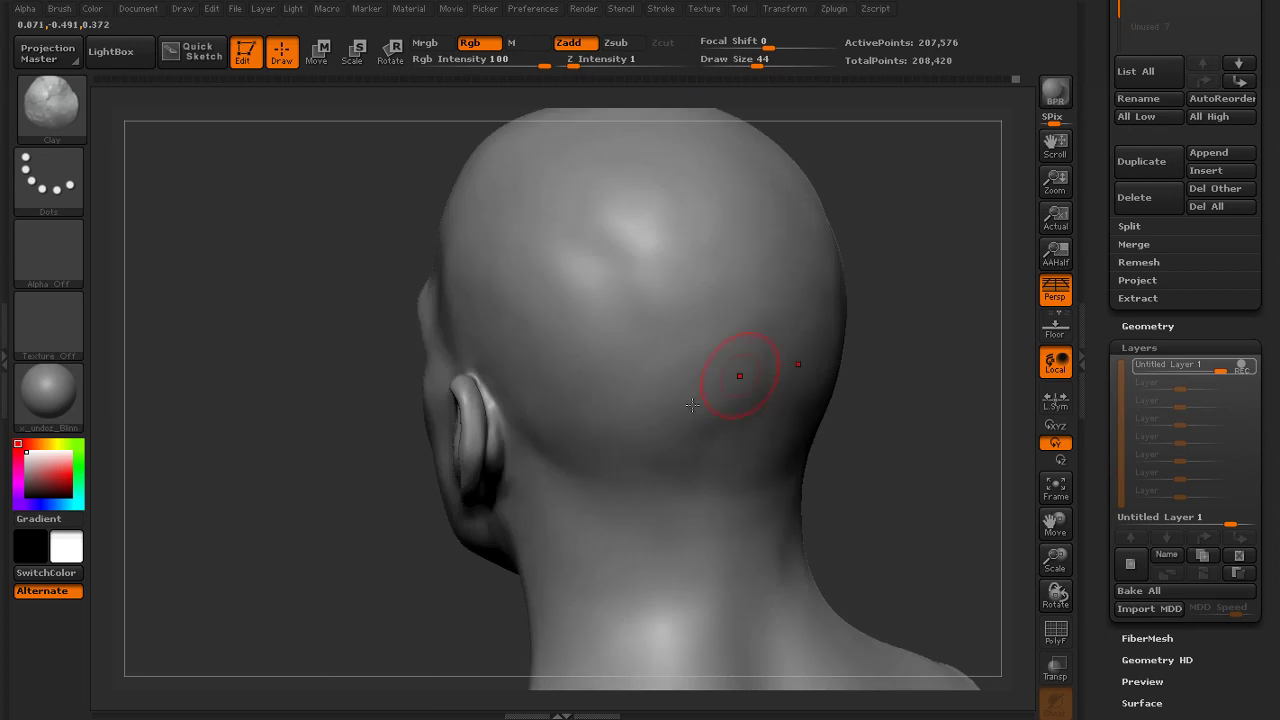
alt+drag(862, 480, 691, 410)
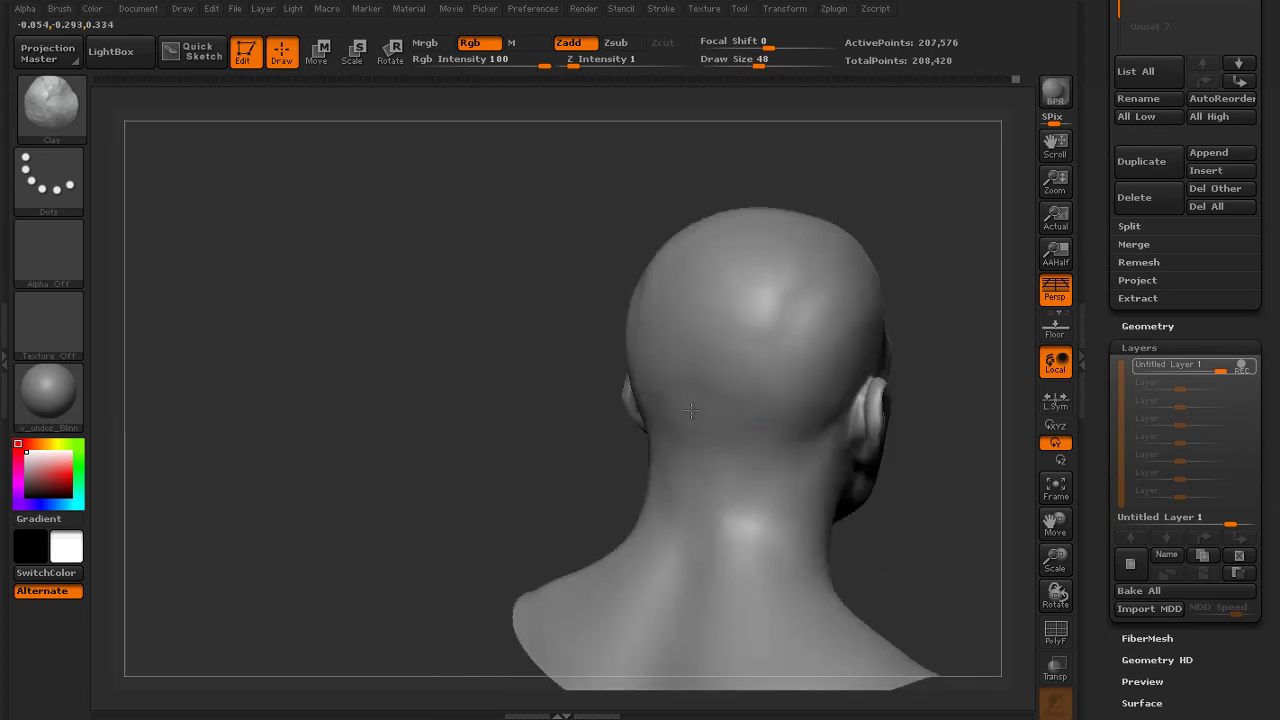
drag(812, 448, 617, 454)
Isolate the head and upper neck by hiding the shoulders and chest of the bust
alt+drag(537, 457, 220, 430)
alt+drag(963, 406, 925, 350)
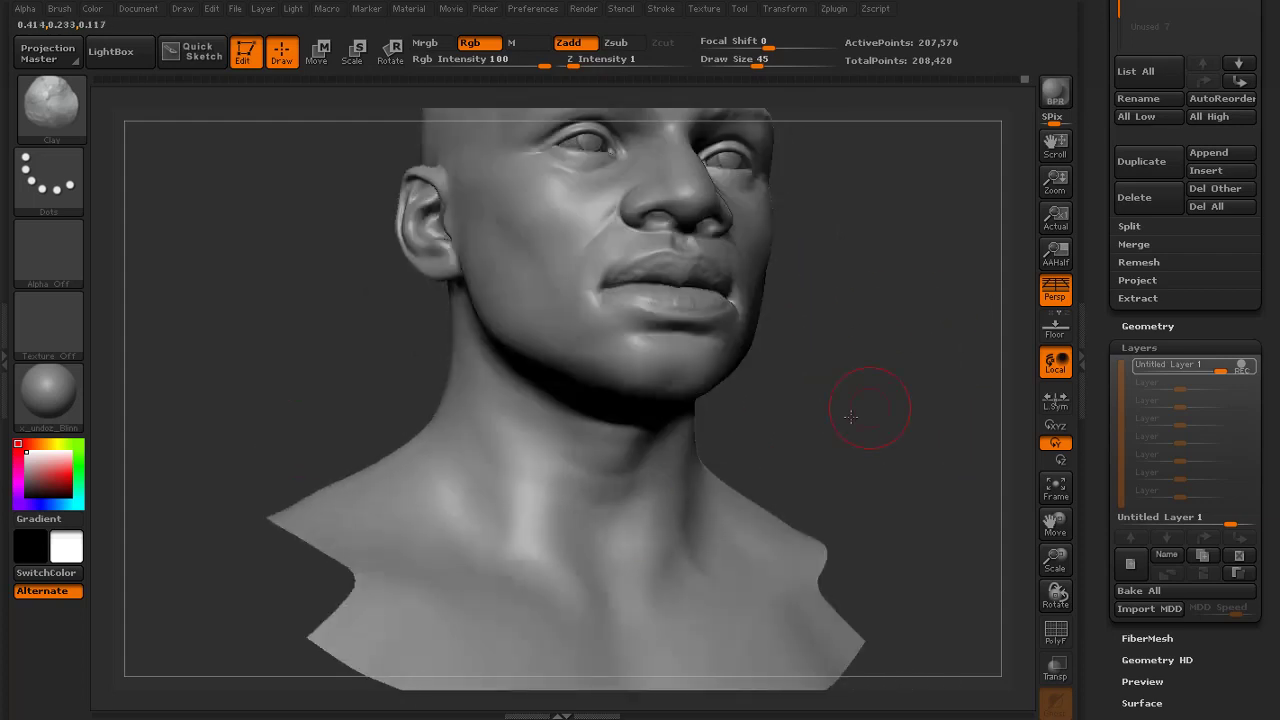
shift+drag(850, 416, 860, 376)
drag(845, 438, 812, 293)
ctrl+shift+drag(463, 201, 672, 510)
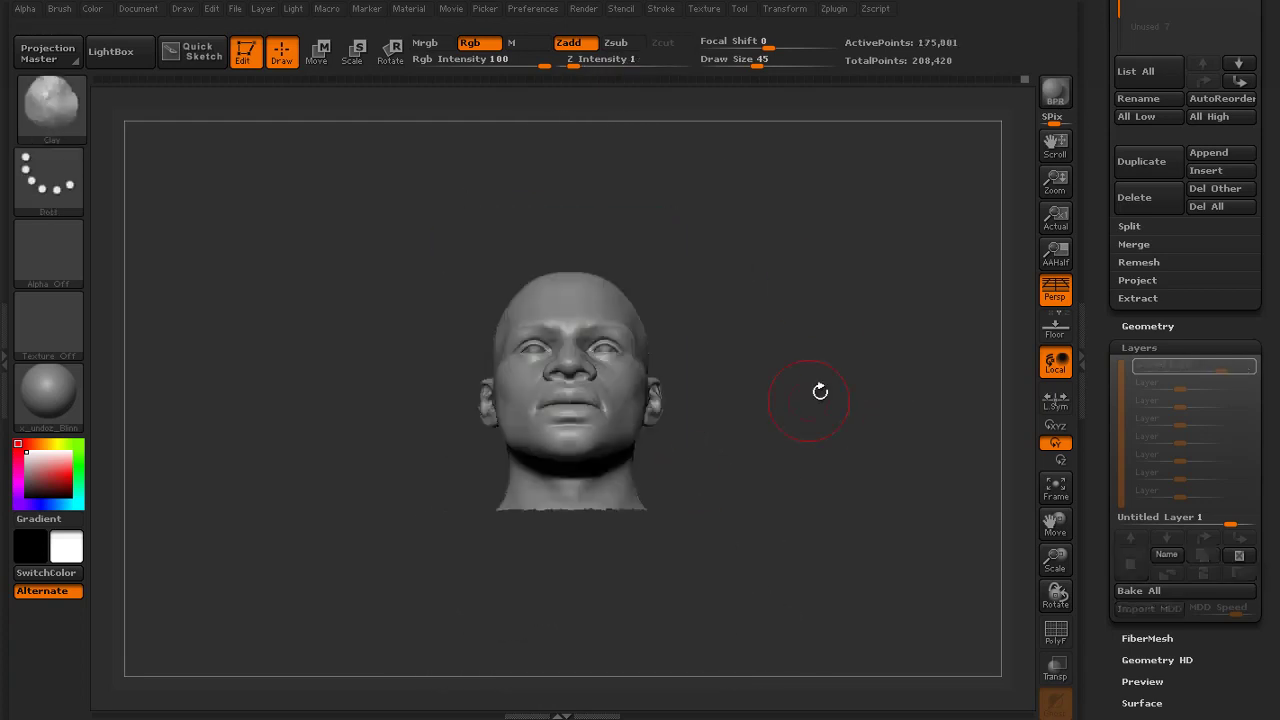
drag(820, 389, 847, 397)
Save the tool as head_x0x0x in the project folder
scroll(1260, 56, up, 5)
click(1210, 37)
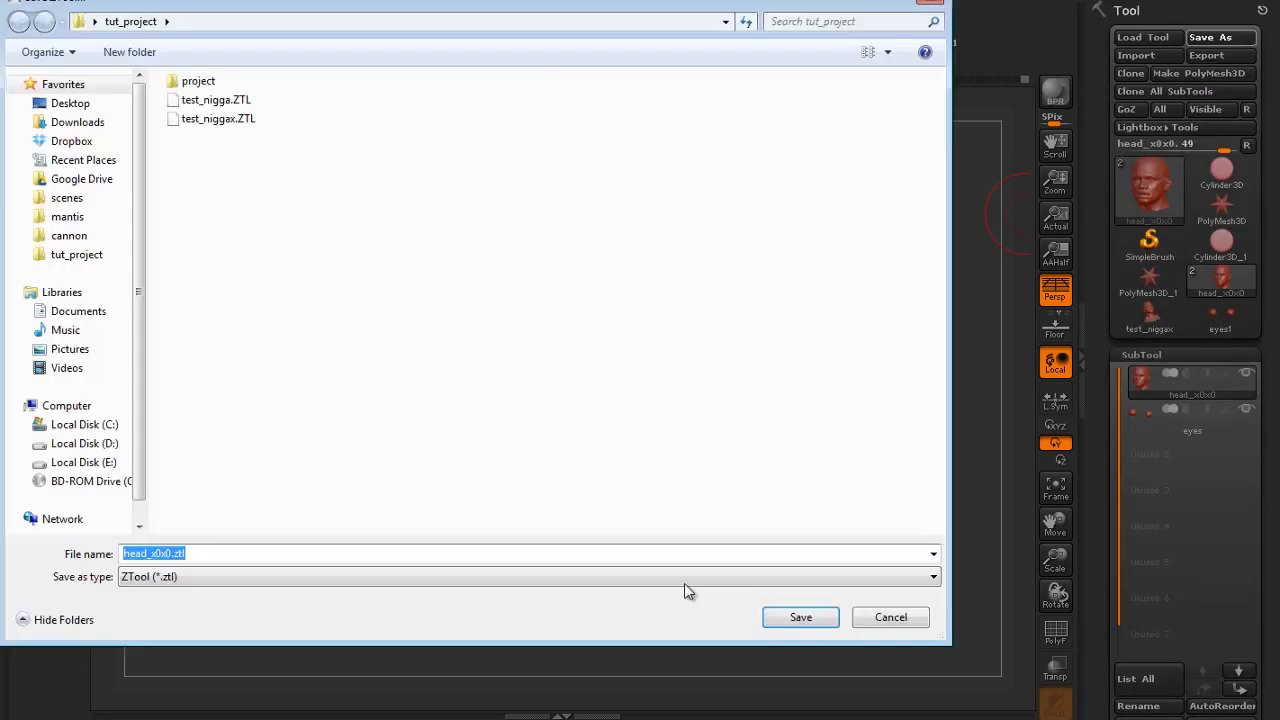
click(204, 554)
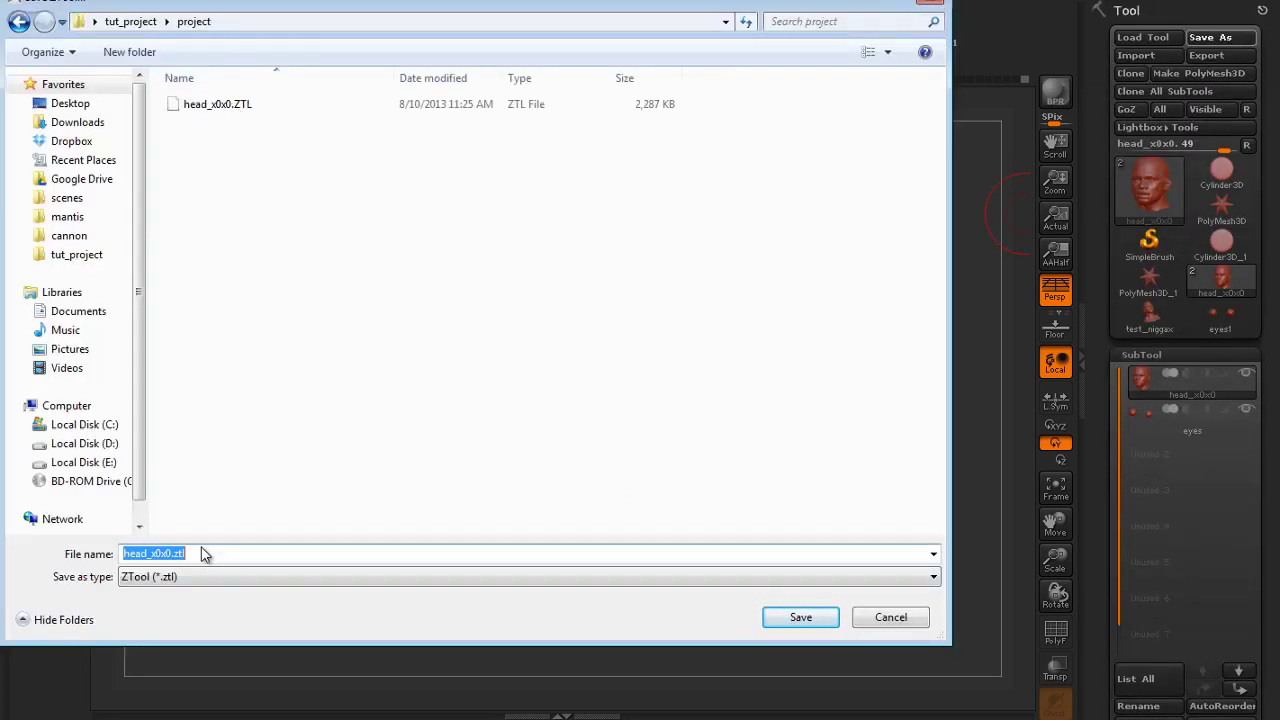
drag(203, 554, 166, 554)
key(Return)
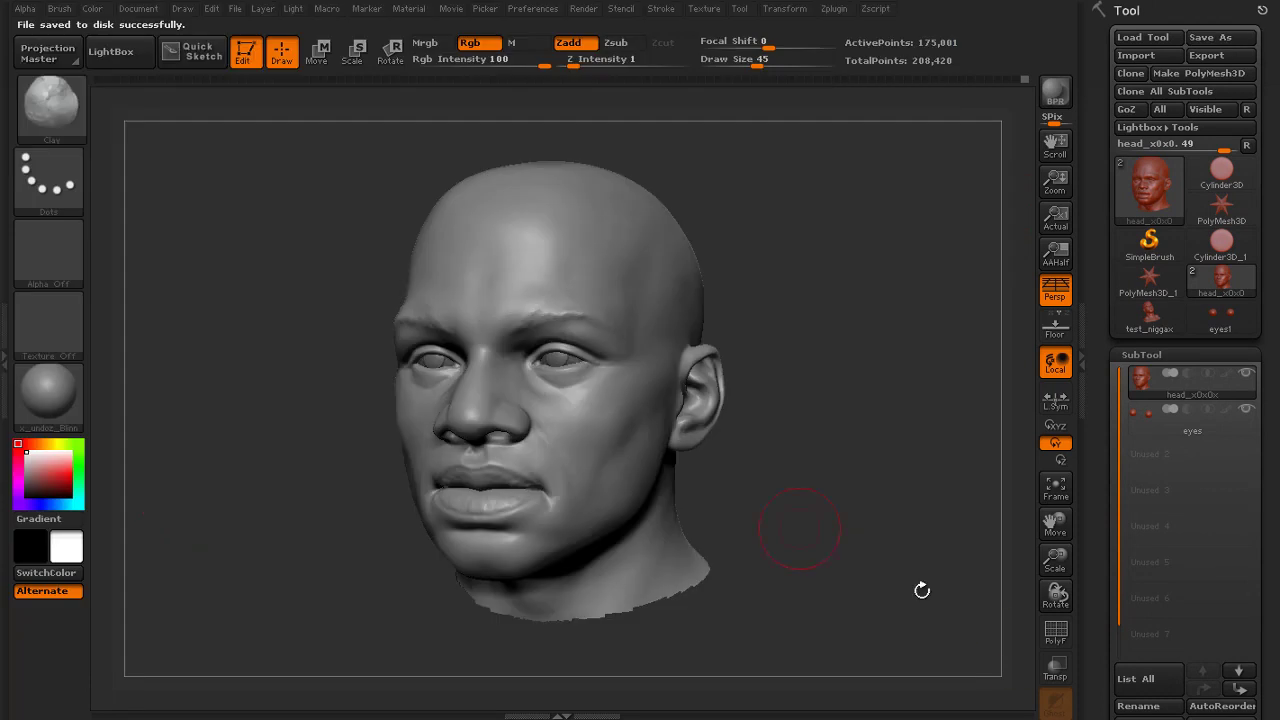